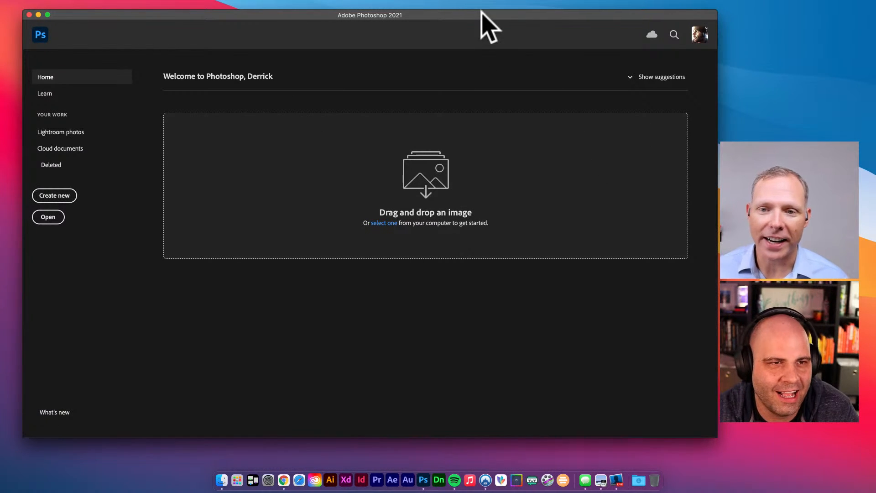
pyautogui.moveTo(480, 14); pyautogui.dragTo(468, 14)
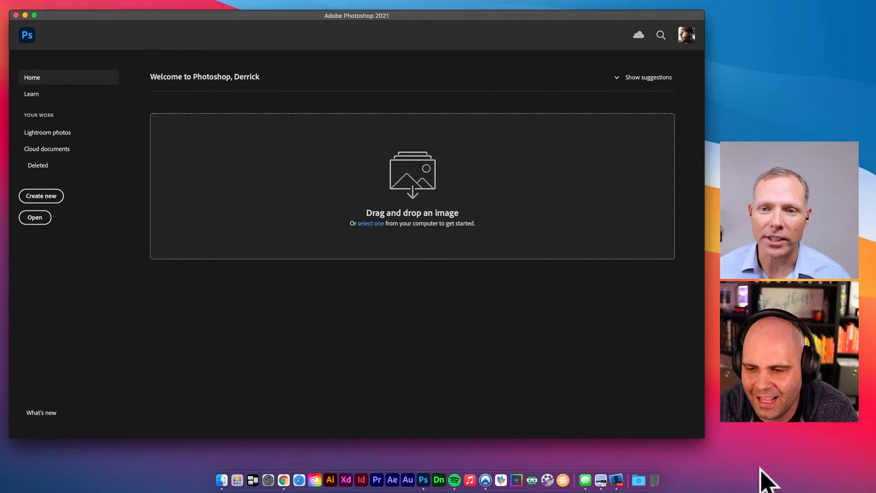
pyautogui.click(712, 451)
pyautogui.click(647, 375)
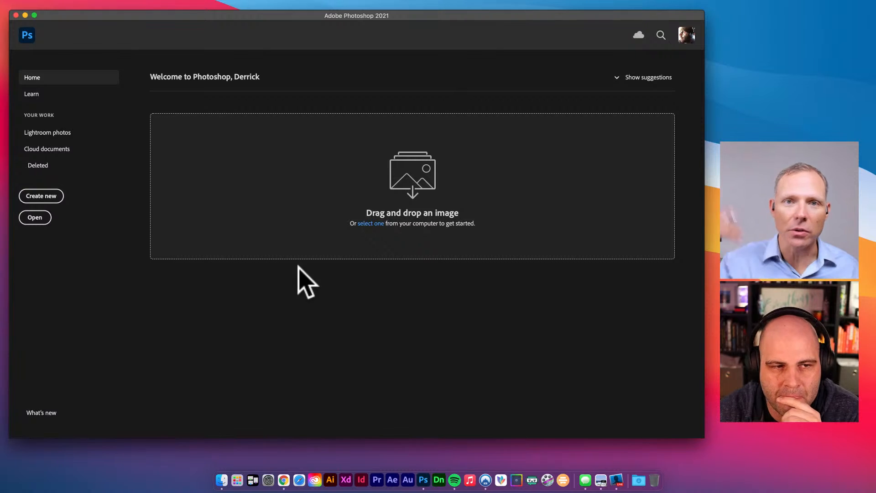
pyautogui.click(222, 479)
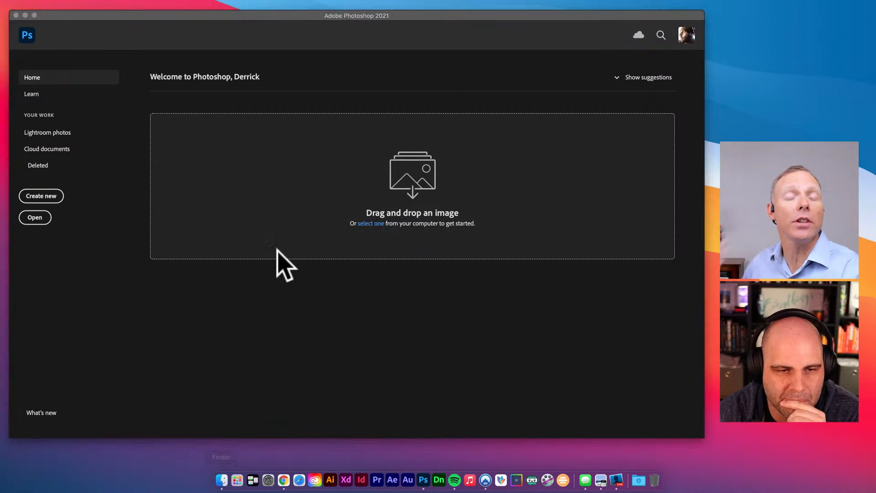
pyautogui.moveTo(135, 201); pyautogui.dragTo(1, 201)
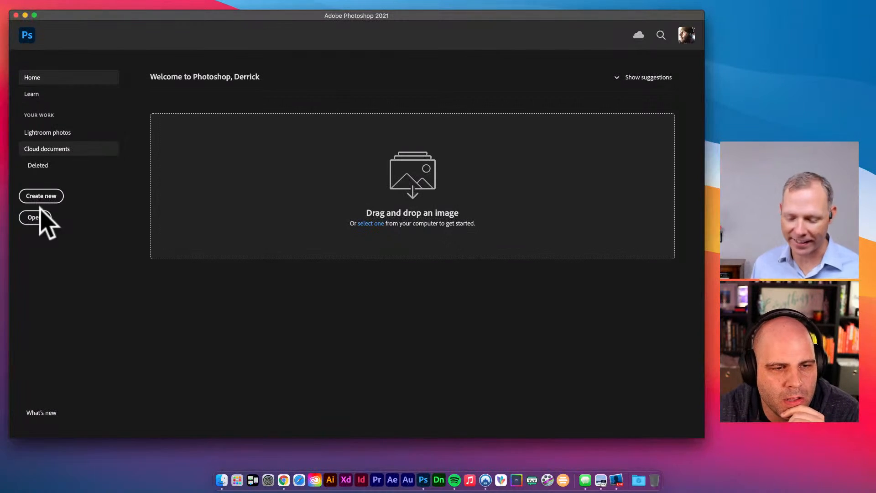
# - Start a new 1920 × 1080, 72 ppi HDTV 1080p document and nudge its settings dialog slightly lower
pyautogui.click(41, 195)
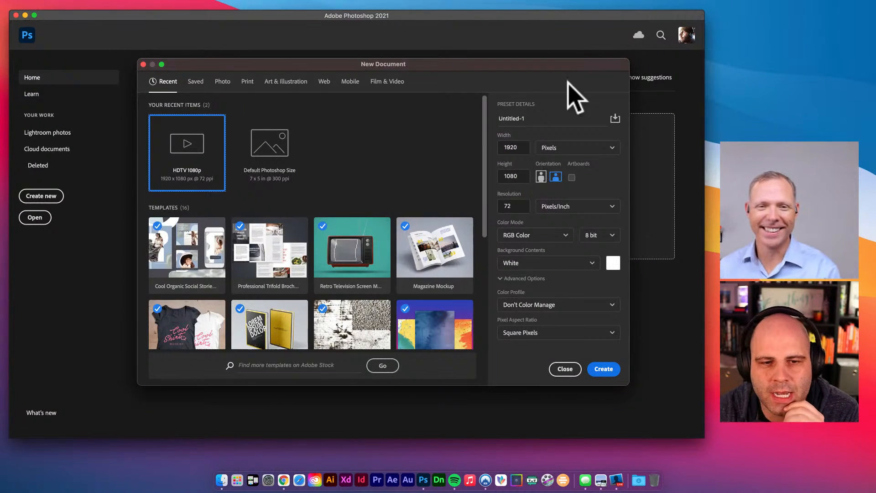
pyautogui.moveTo(573, 68); pyautogui.dragTo(566, 86)
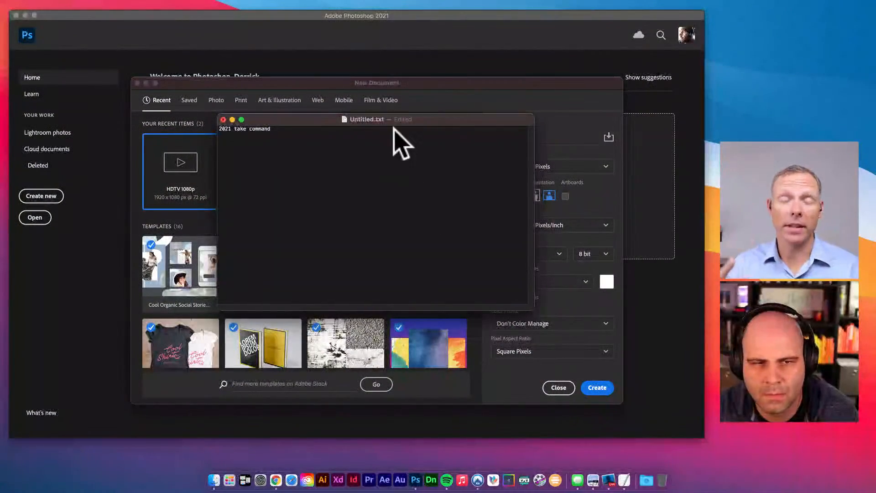
# - Move the TextEdit notes window over the New Document dialog and finish the current brief line
pyautogui.moveTo(393, 121); pyautogui.dragTo(461, 147)
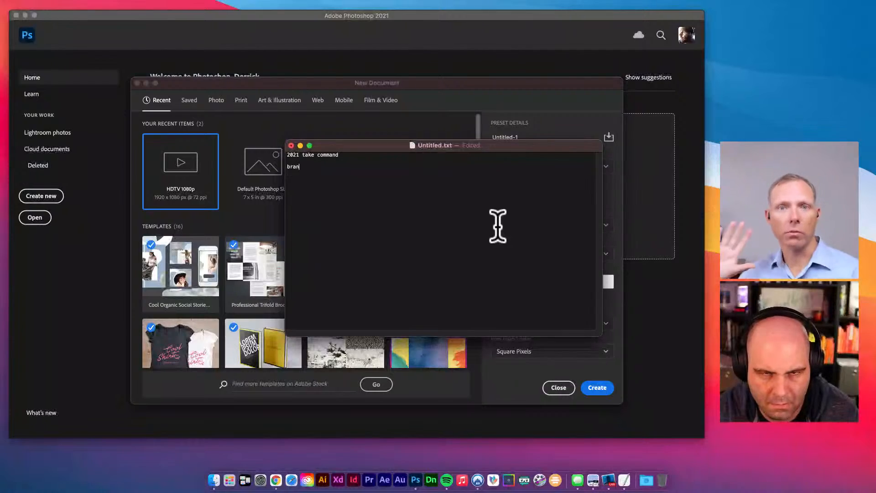
pyautogui.write('d / brand colors')
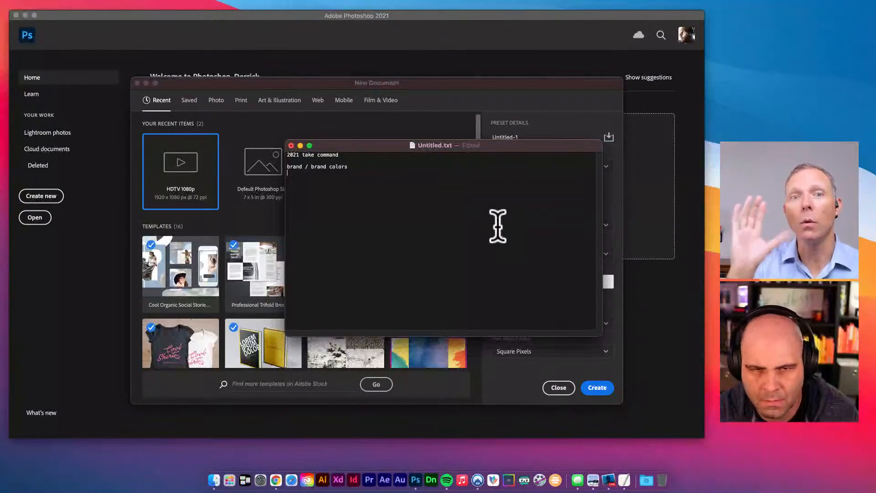
pyautogui.press('Return')
# - Add the 'forefront' line about an actionable plan for goals and system setup, then begin a 'supporting' line
pyautogui.write('fore')
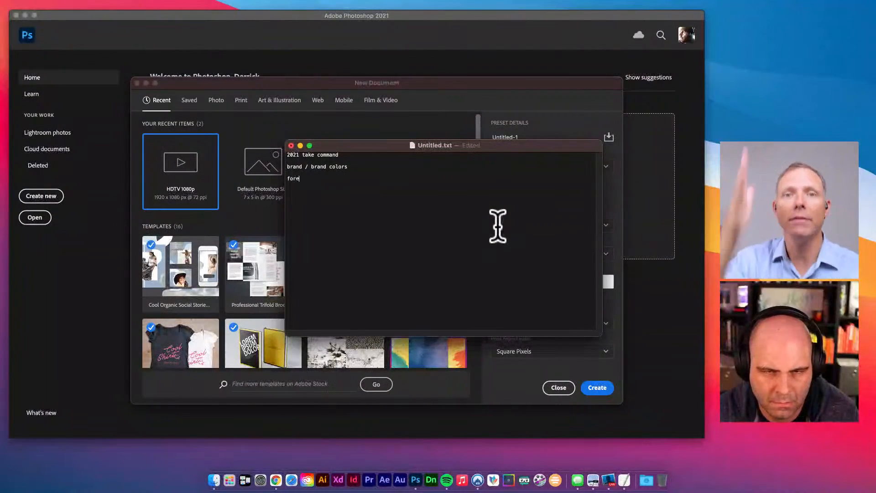
pyautogui.write('front ')
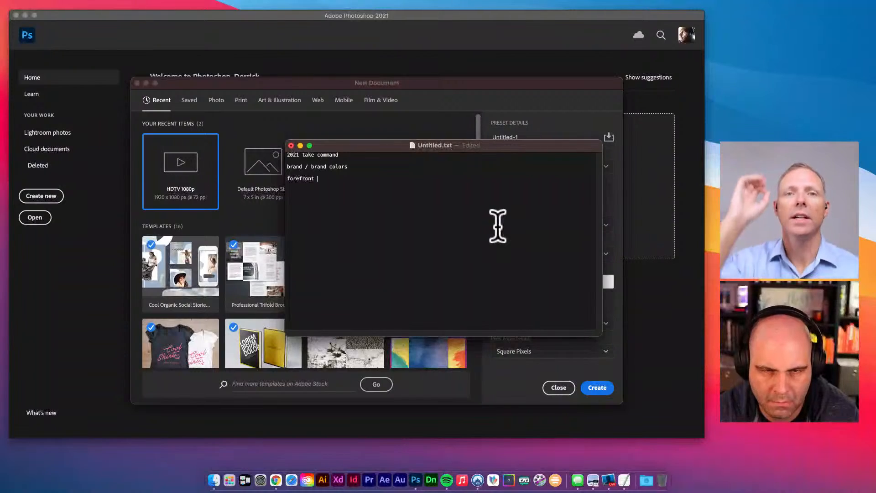
pyautogui.write('- Live for 2021')
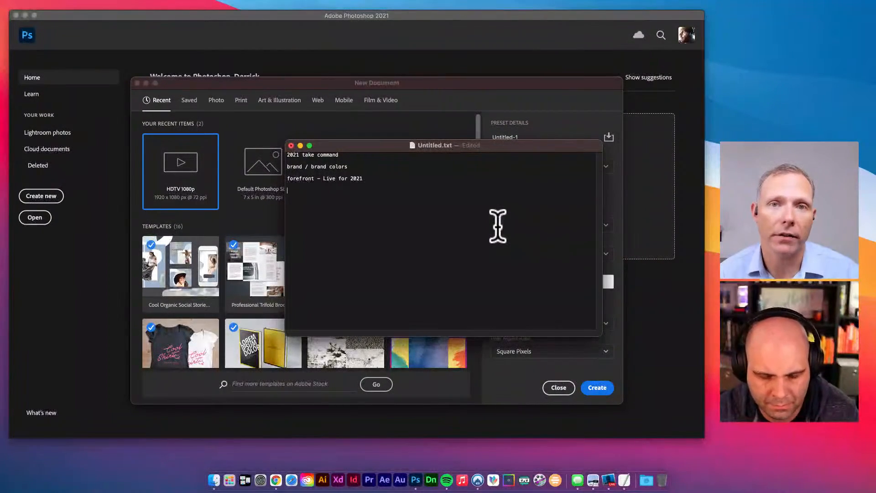
pyautogui.write('Q')
pyautogui.write('uide to take a')
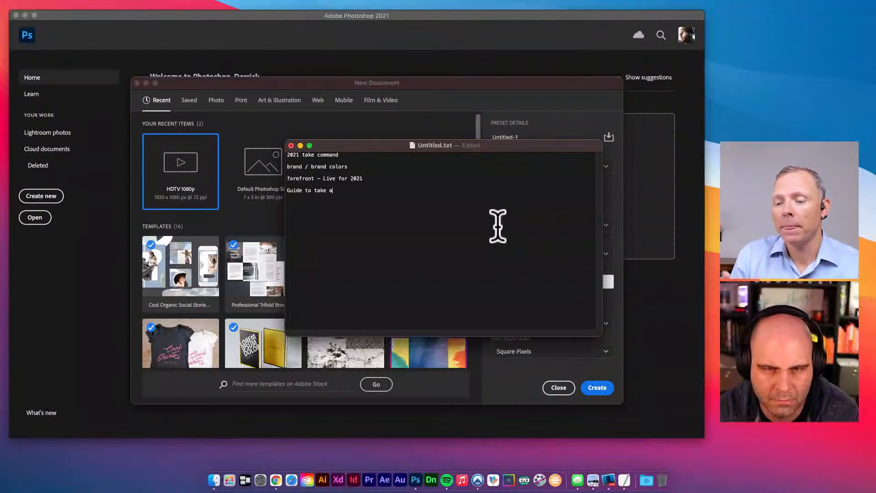
pyautogui.write('ctionable plan f')
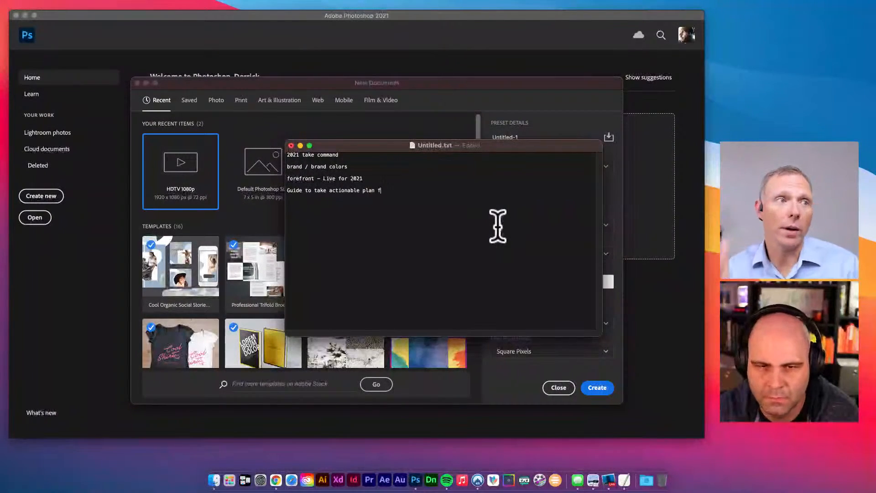
pyautogui.write('or goals and ')
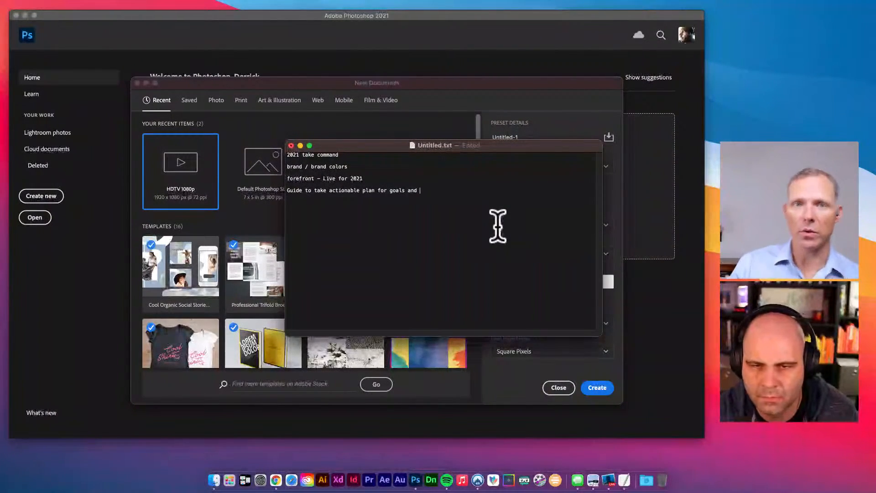
pyautogui.write('system to setup and ')
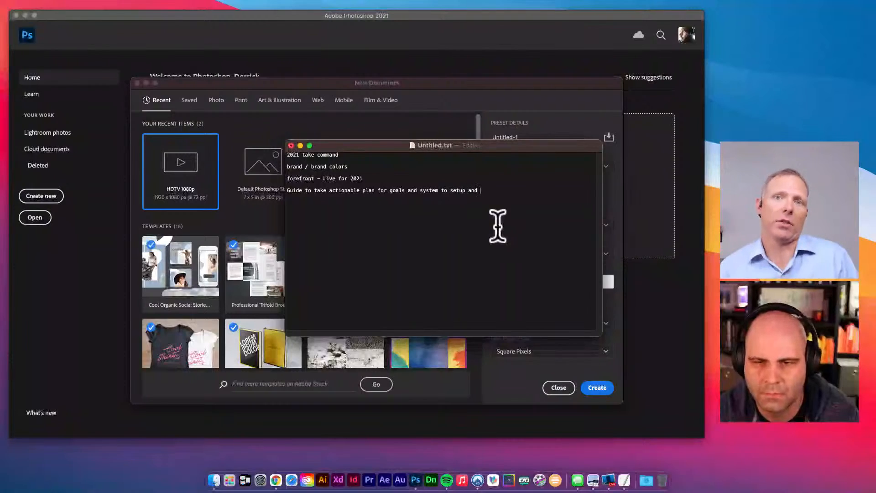
pyautogui.write('be successful')
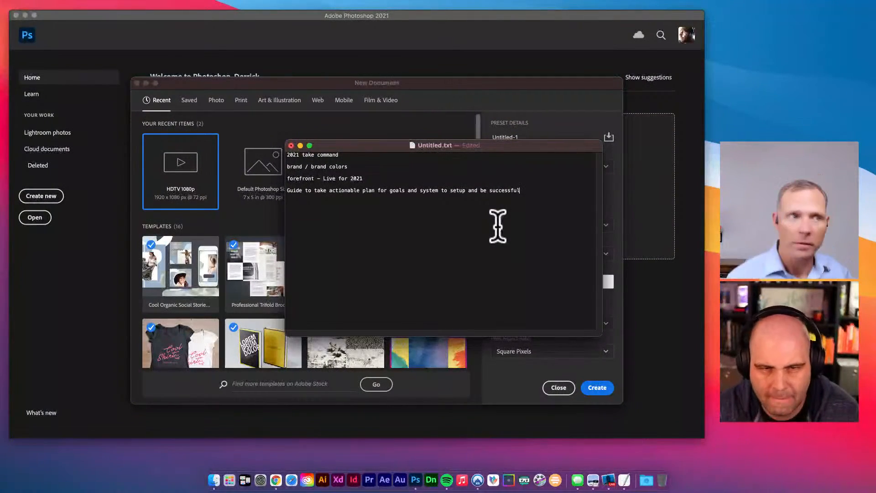
pyautogui.press('Return')
pyautogui.write('supportin')
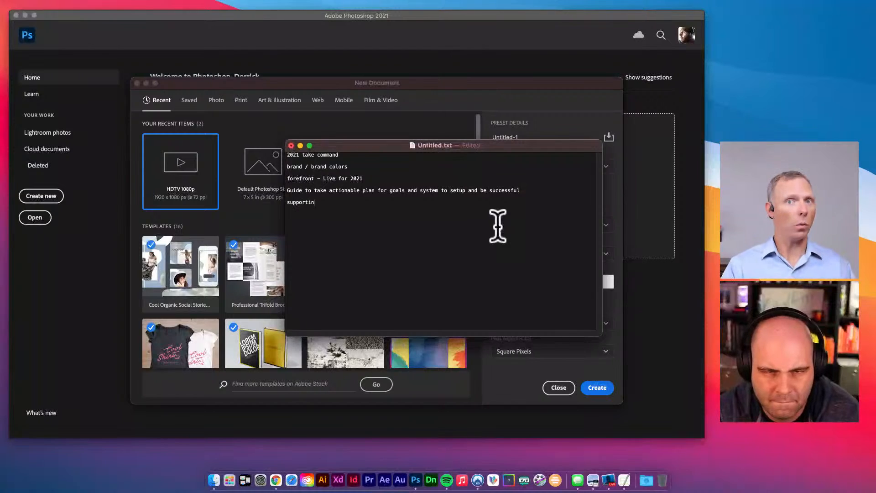
pyautogui.write('g raph')
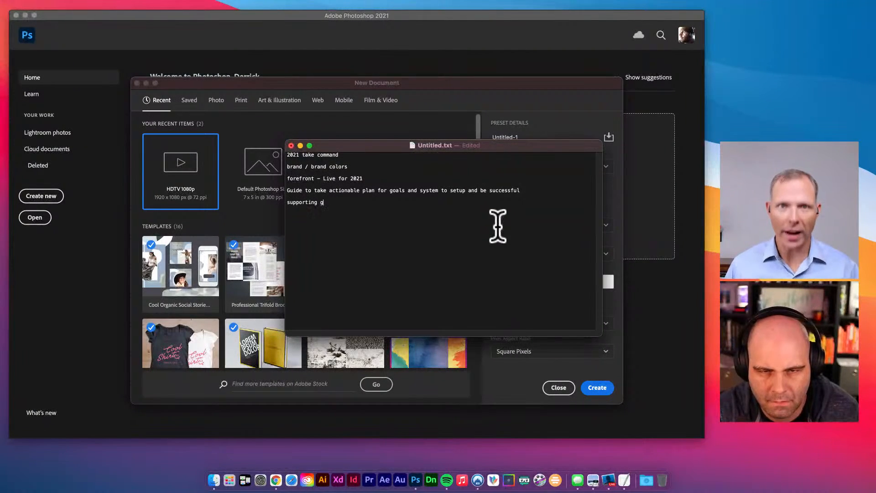
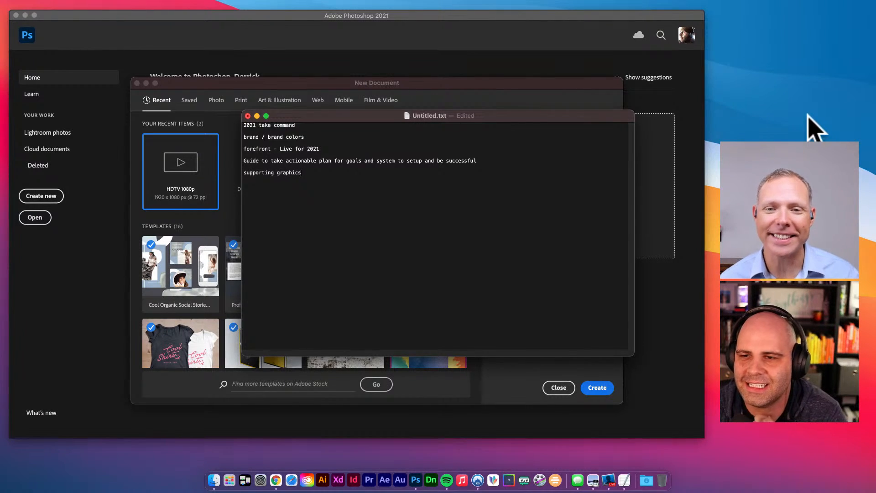
# - Position the notes window over Photoshop and type a slash divider line
pyautogui.moveTo(478, 116); pyautogui.dragTo(509, 146)
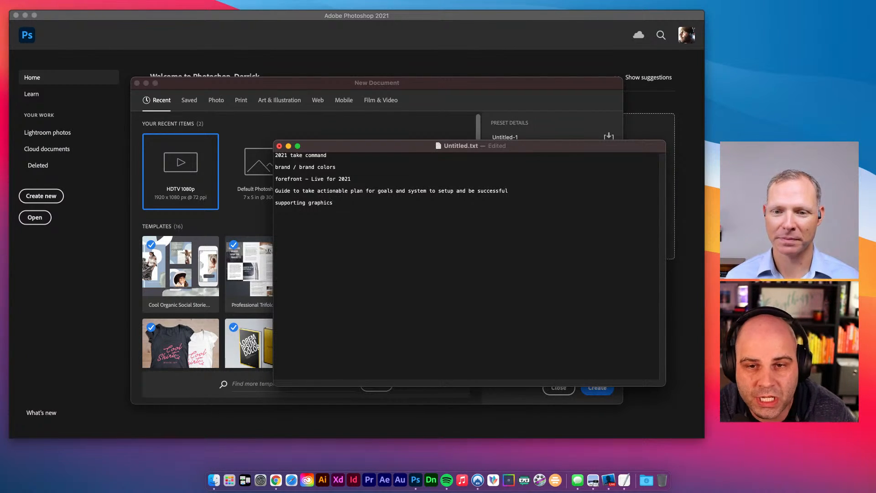
pyautogui.moveTo(362, 148)
pyautogui.mouseDown()
pyautogui.moveTo(376, 145)
pyautogui.moveTo(359, 142)
pyautogui.mouseUp()
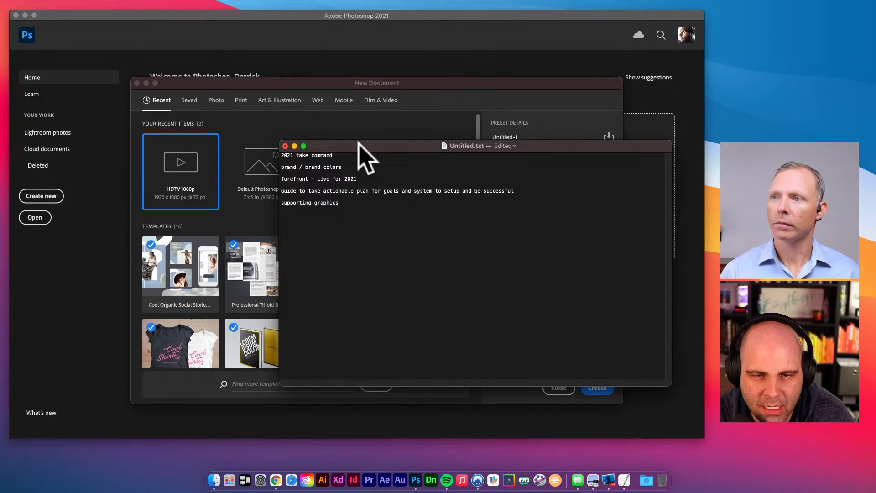
pyautogui.write('/////')
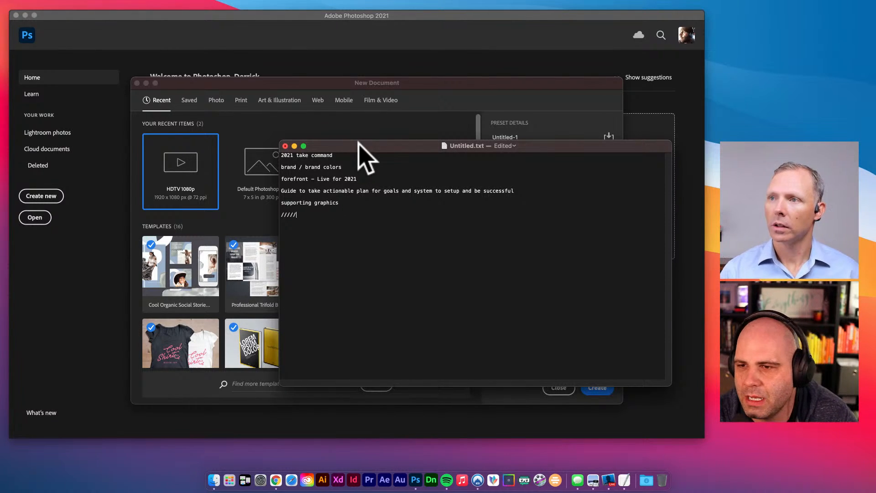
pyautogui.write('///////')
pyautogui.press('Return')
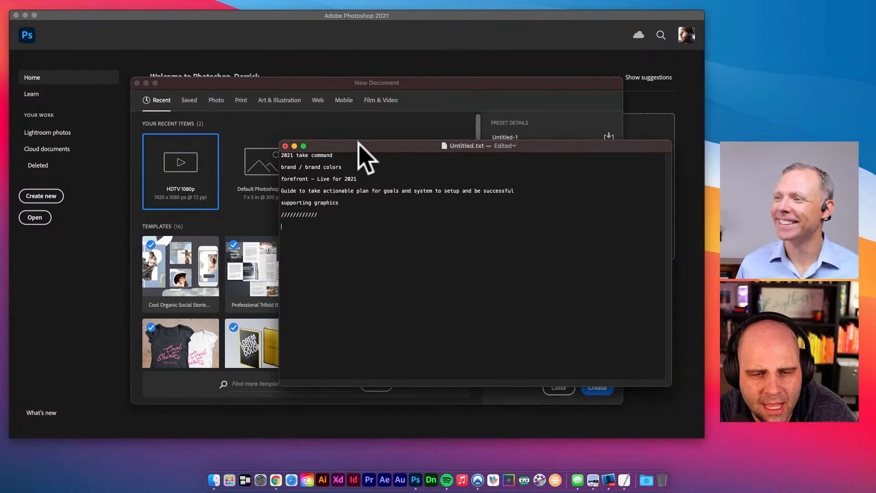
# - Add a 'Kajabi' list with '- Thumbnail' and '- Email broadcast image'
pyautogui.write('kajab')
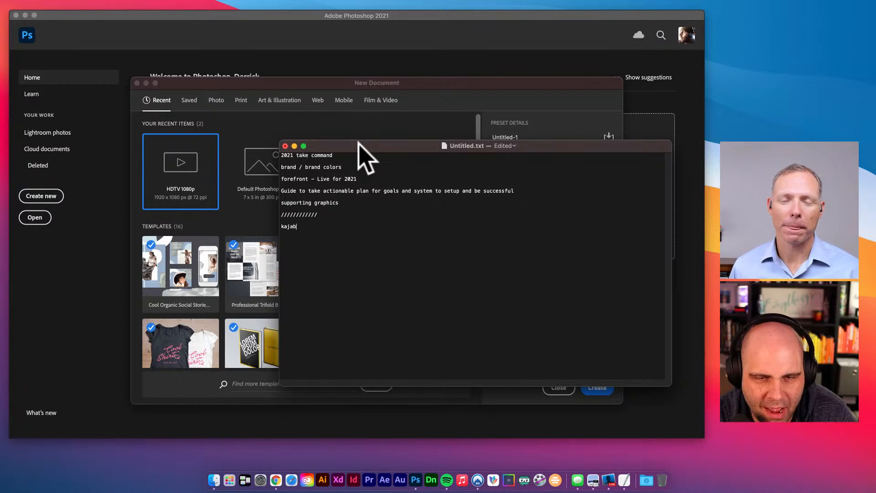
pyautogui.press('BackSpace')
pyautogui.press('BackSpace')
pyautogui.press('BackSpace')
pyautogui.press('BackSpace')
pyautogui.write('Ka')
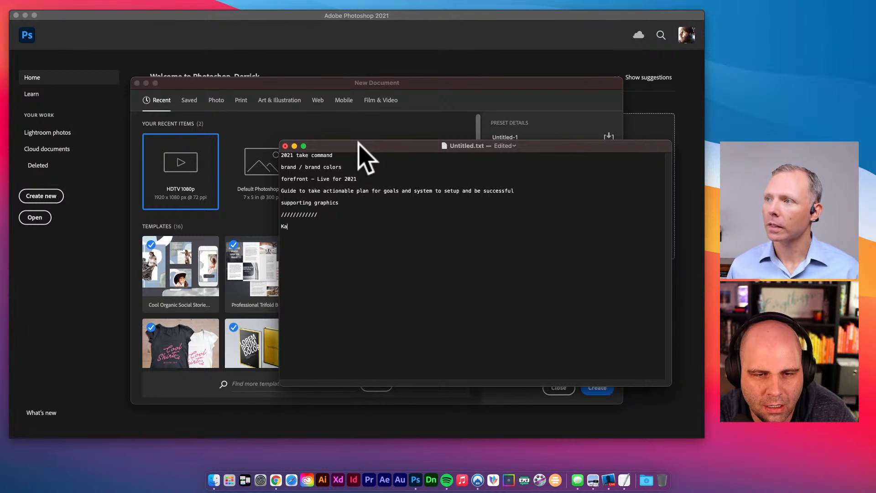
pyautogui.write('jabi')
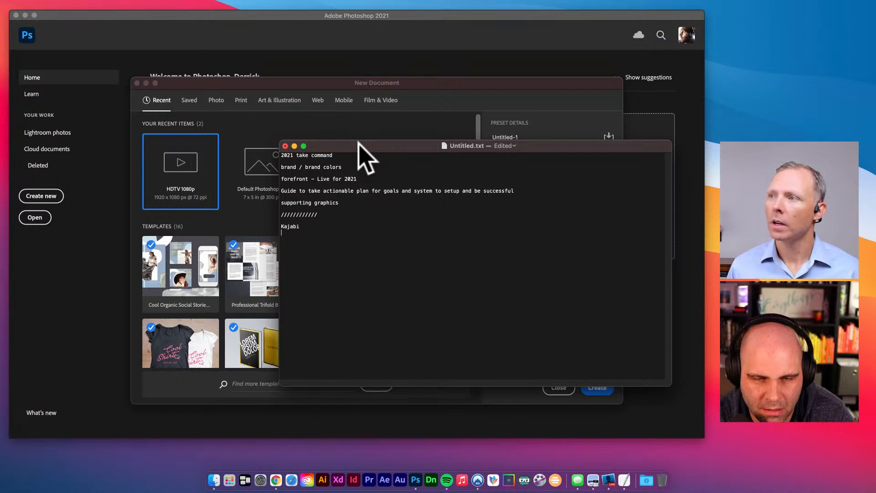
pyautogui.press('Return')
pyautogui.write('Thumbnail')
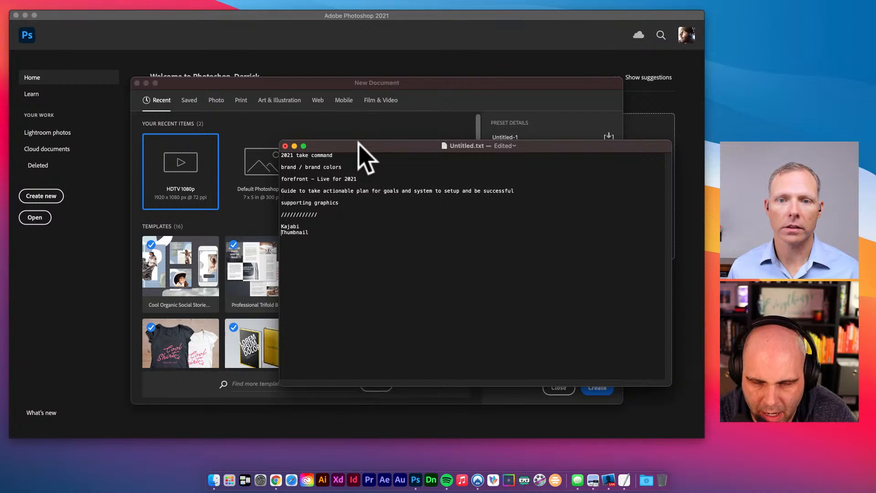
pyautogui.press('super+Left')
pyautogui.write('-')
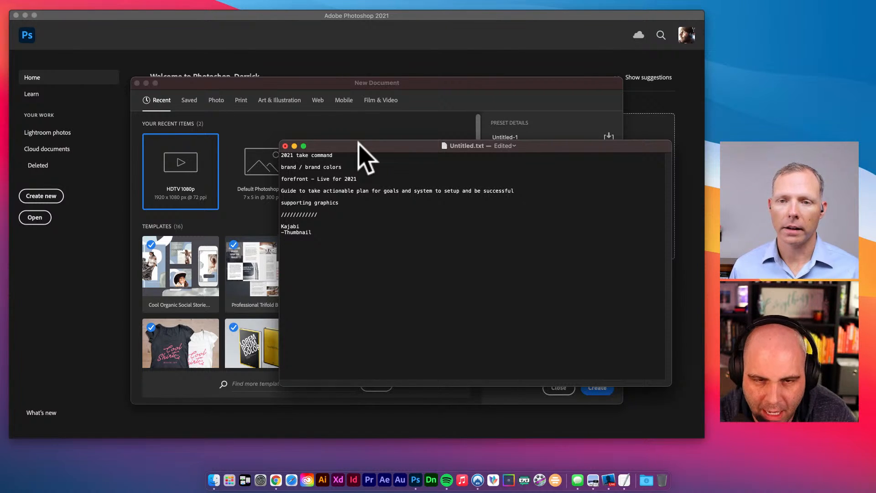
pyautogui.write('Email ')
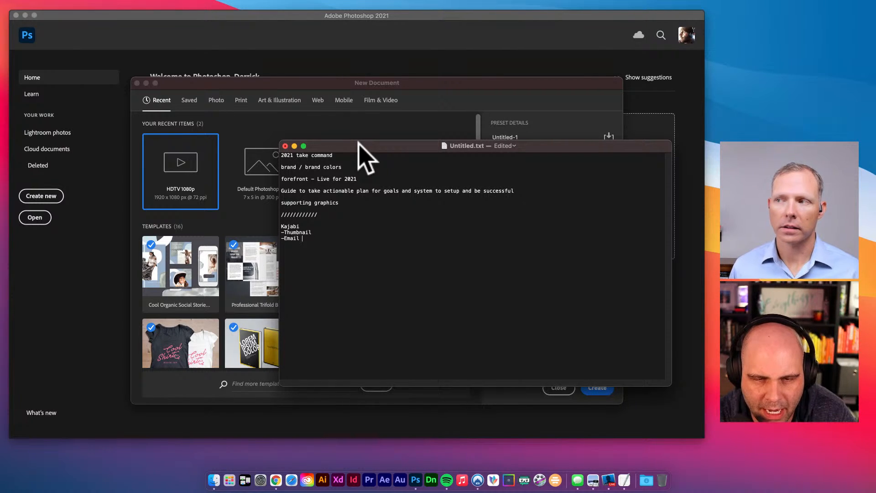
pyautogui.write('groa')
pyautogui.press('BackSpace')
pyautogui.press('BackSpace')
pyautogui.press('BackSpace')
pyautogui.write('broadcast image')
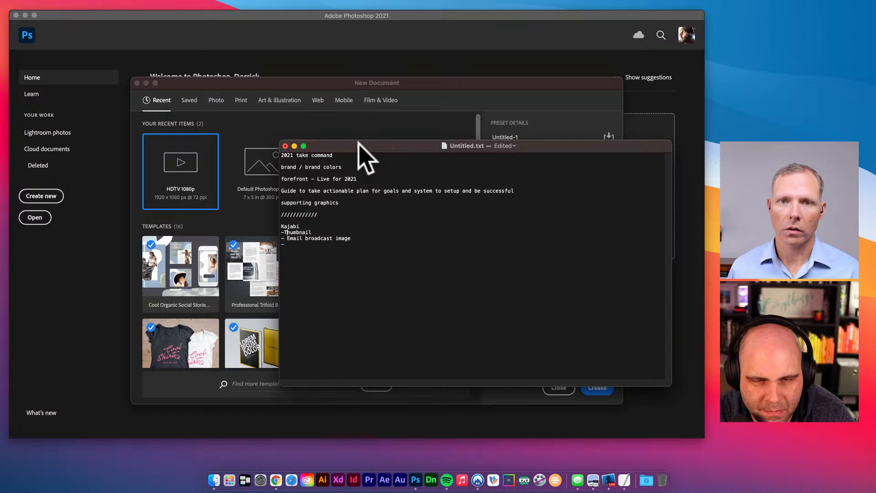
pyautogui.press('Up')
pyautogui.press('Left')
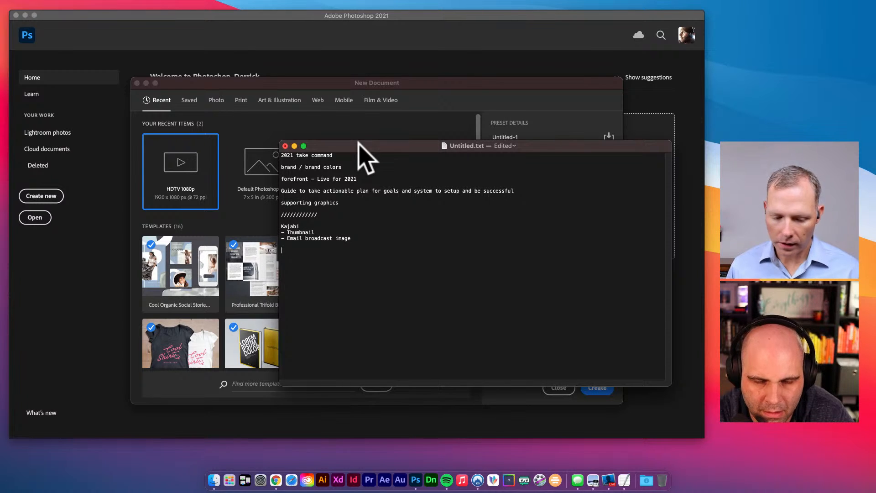
# - Add an 'Ecamm Live' list with '- Refresh Overlays' and begin the next item
pyautogui.write('camm')
pyautogui.press('Return')
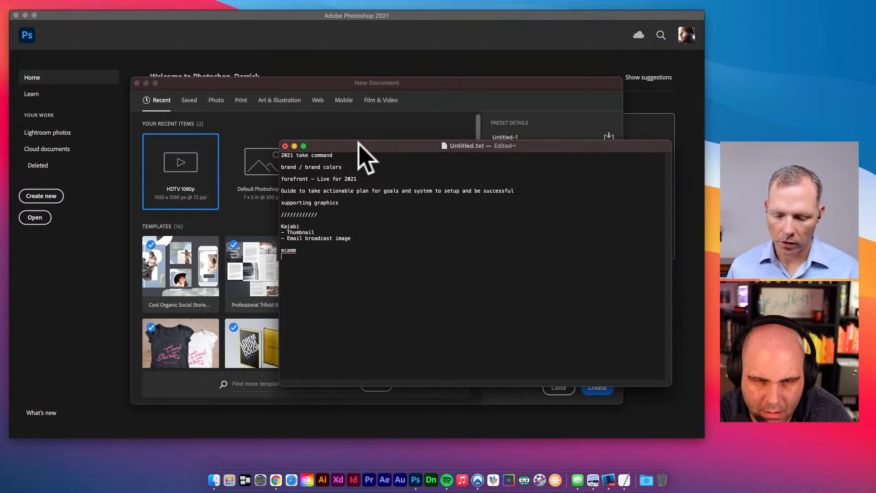
pyautogui.press('BackSpace')
pyautogui.write('Live')
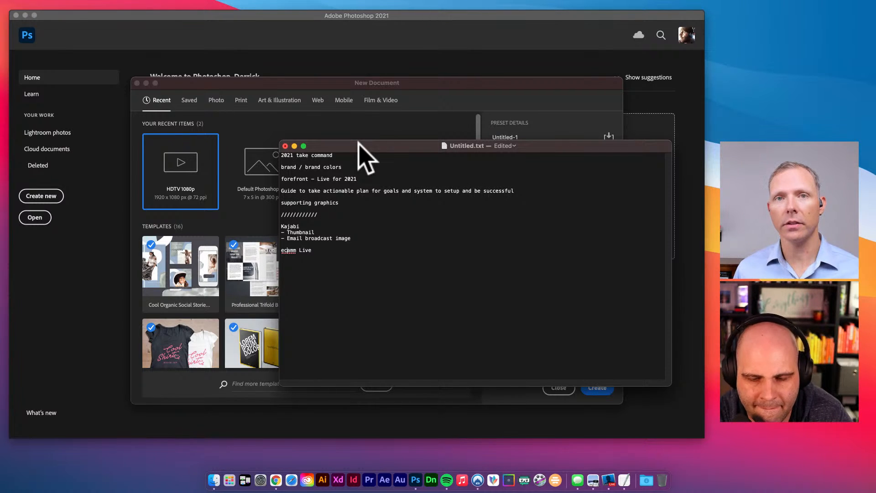
pyautogui.press('Delete')
pyautogui.write('E')
pyautogui.press('Down')
pyautogui.press('Return')
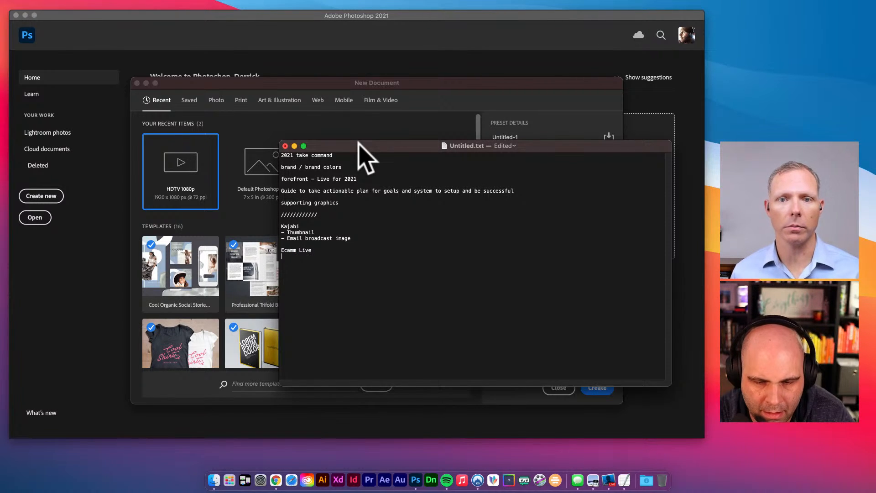
pyautogui.write('- e')
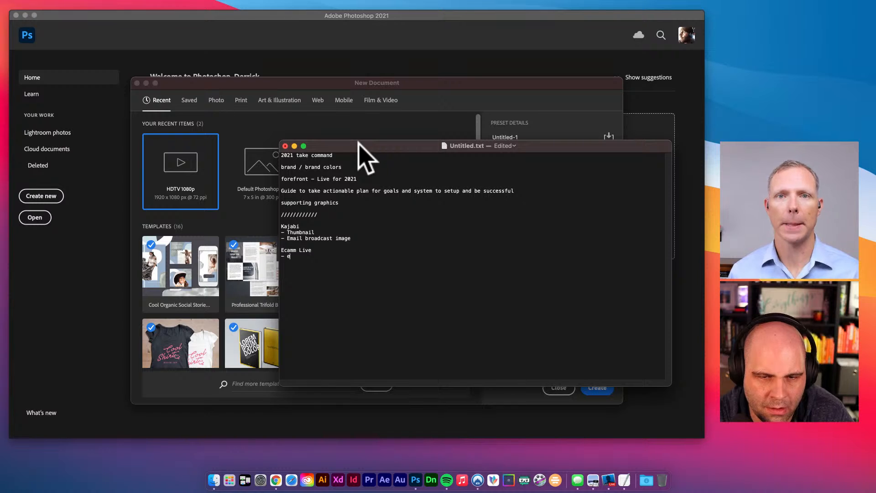
pyautogui.press('BackSpace')
pyautogui.write('Refresh ')
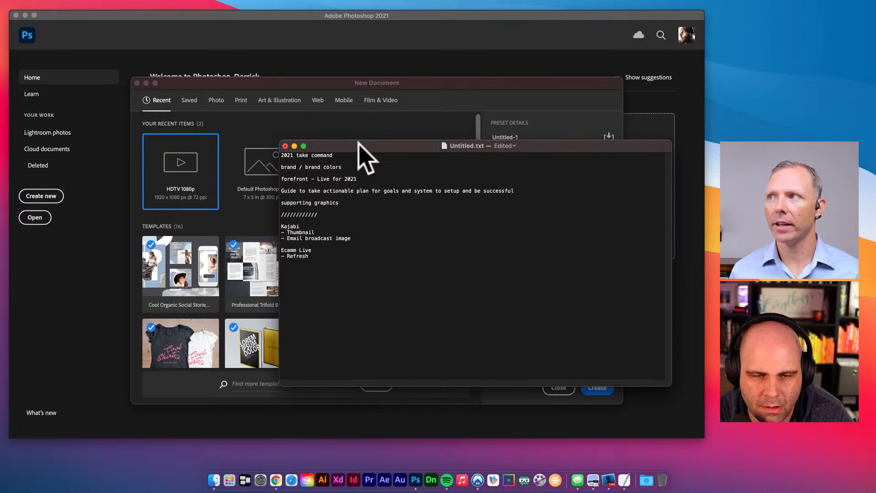
pyautogui.write('Overlays')
pyautogui.press('Return')
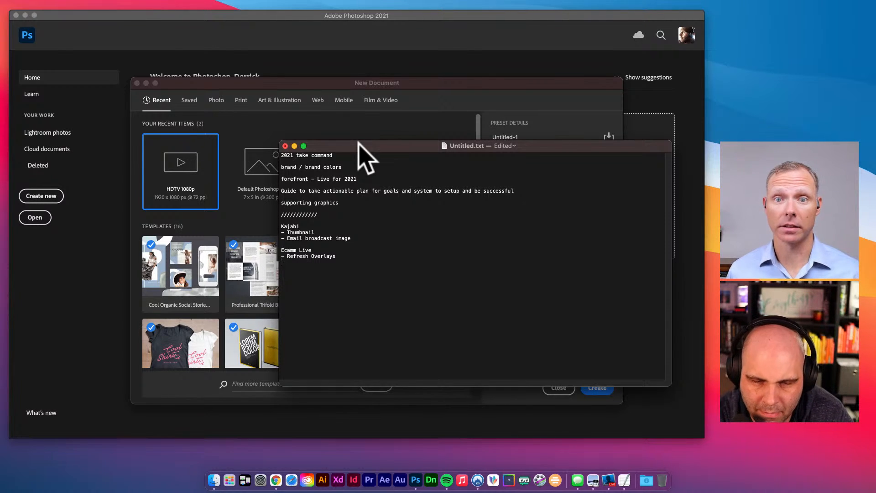
pyautogui.write('- Times')
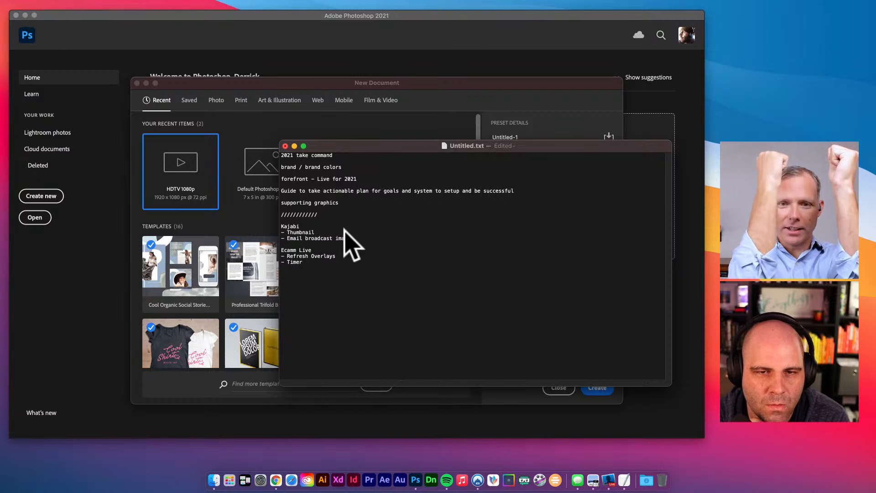
# - Drag the notes window down out of the way to reveal the New Document dialog
pyautogui.moveTo(333, 146); pyautogui.dragTo(324, 142)
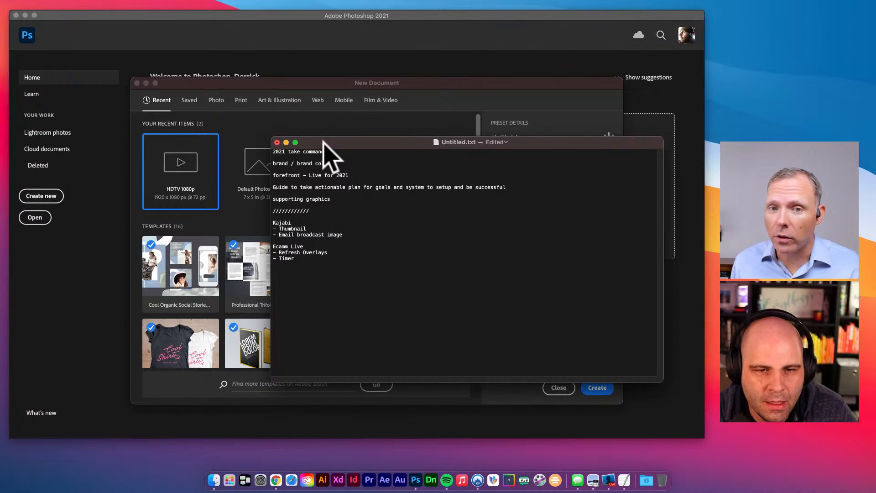
pyautogui.moveTo(323, 141); pyautogui.dragTo(0, 490)
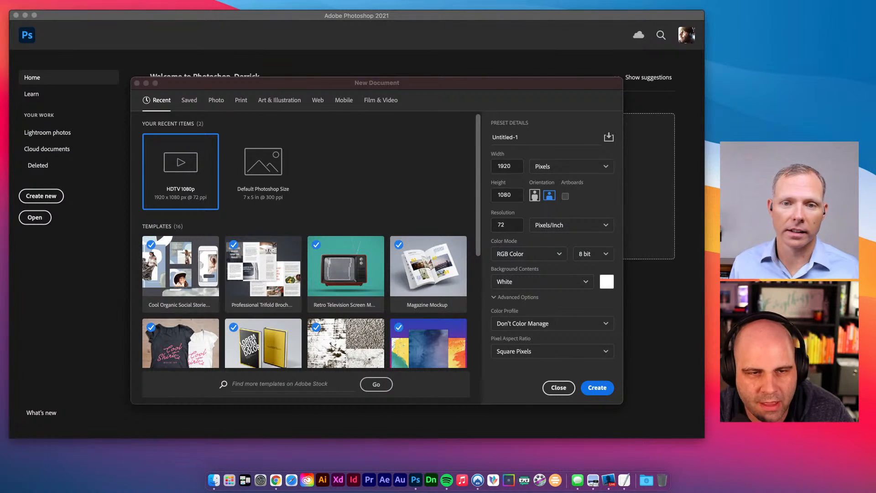
# - Create a Film & Video HDTV 1080p document at 1920 × 1080 with Artboards enabled
pyautogui.moveTo(539, 85); pyautogui.dragTo(537, 88)
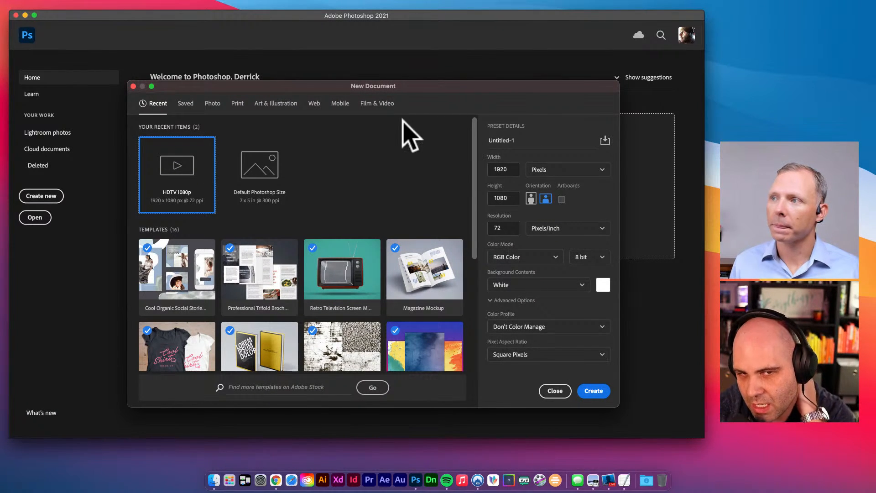
pyautogui.click(388, 106)
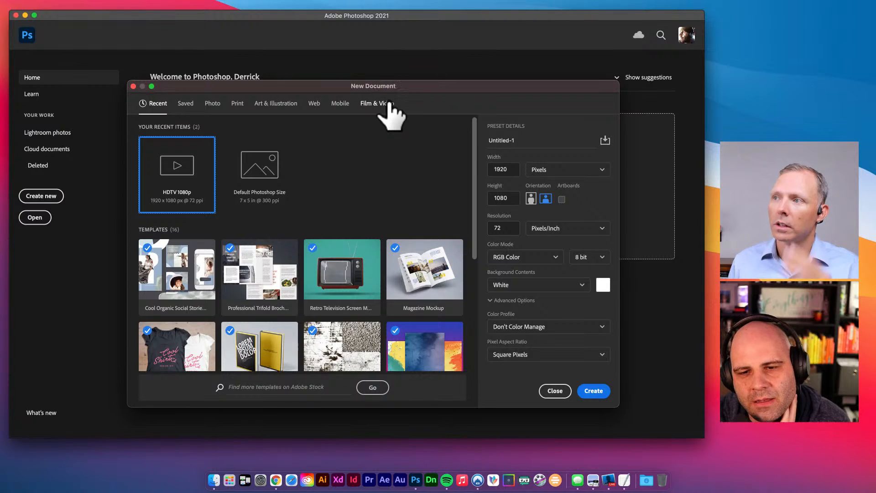
pyautogui.doubleClick(505, 170)
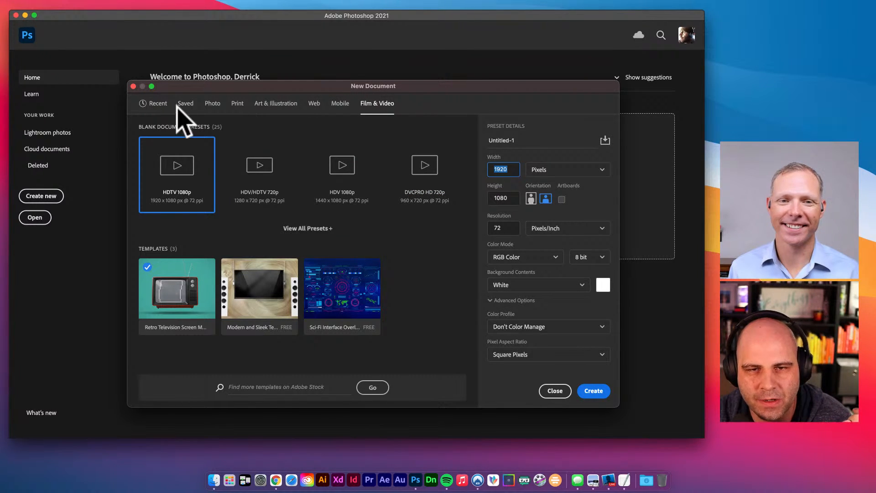
pyautogui.click(378, 110)
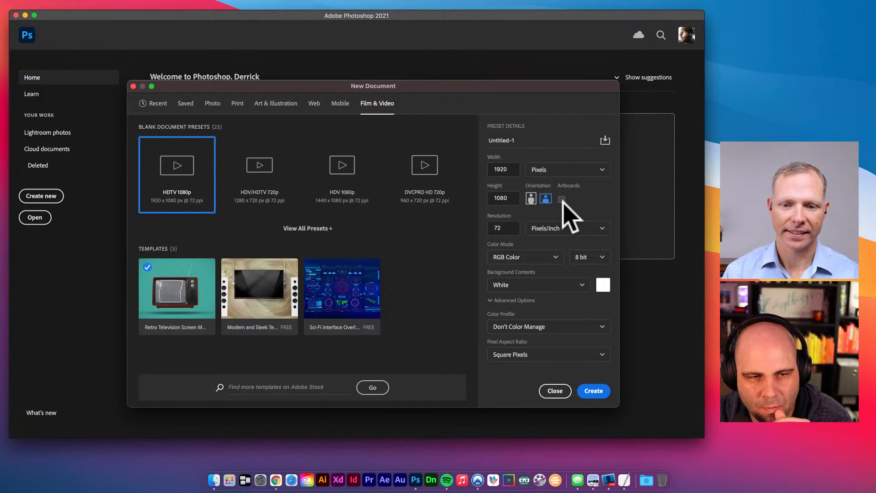
pyautogui.click(593, 391)
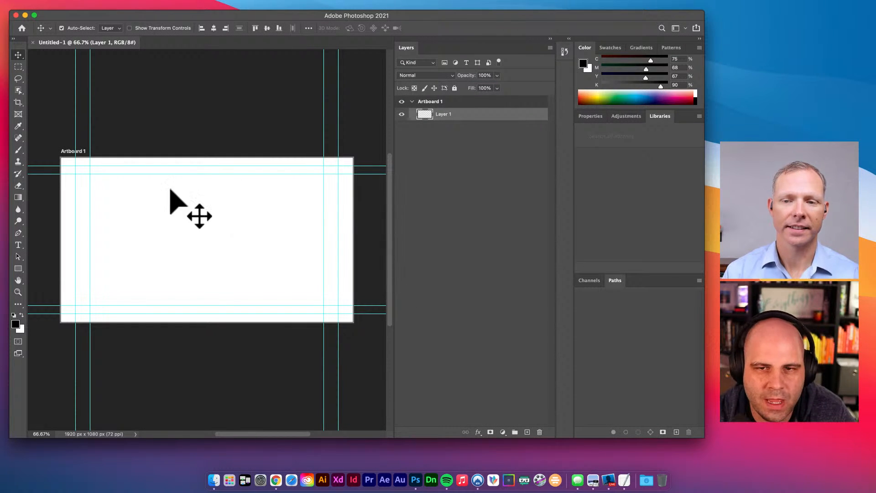
pyautogui.doubleClick(431, 102)
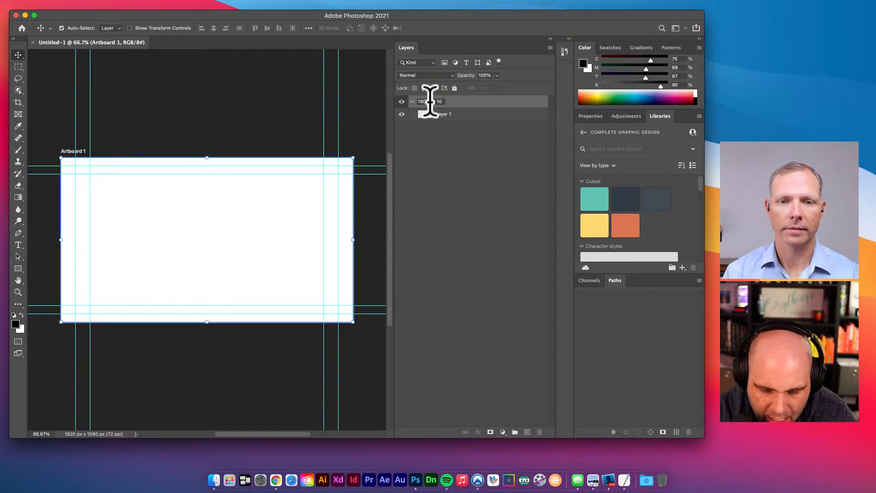
pyautogui.press('Return')
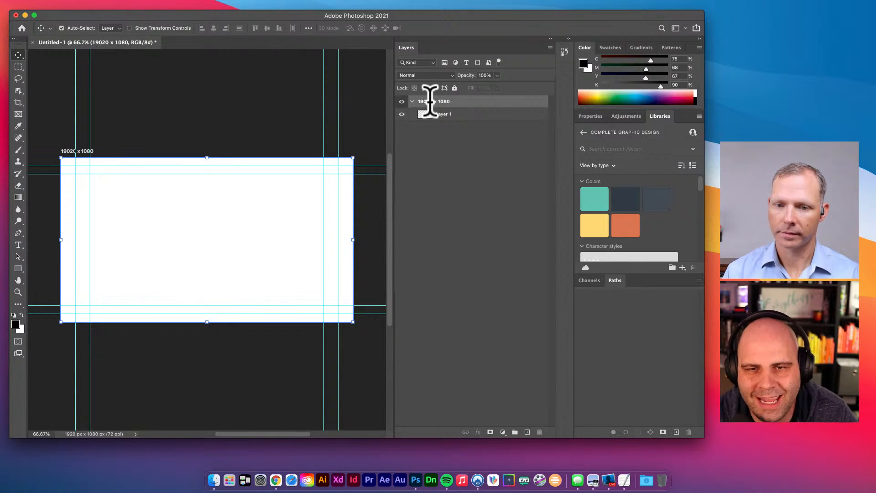
pyautogui.scroll(-1, 319, 210)
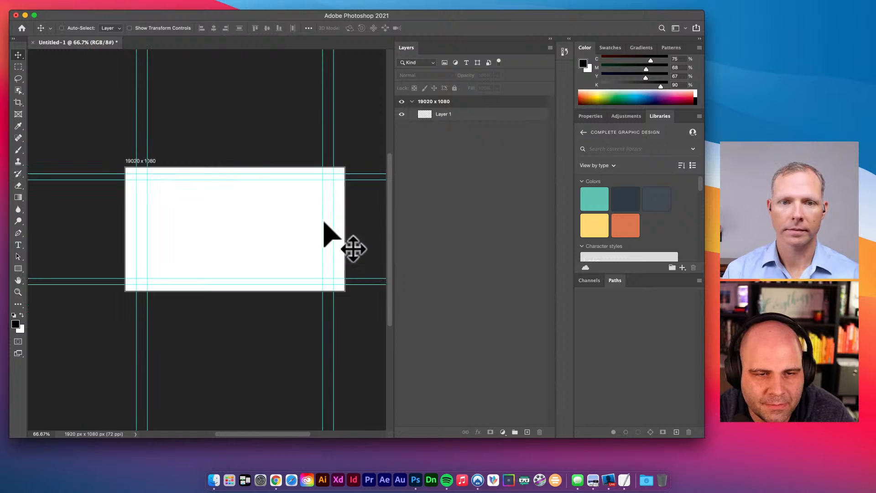
pyautogui.hscroll(2, 322, 221)
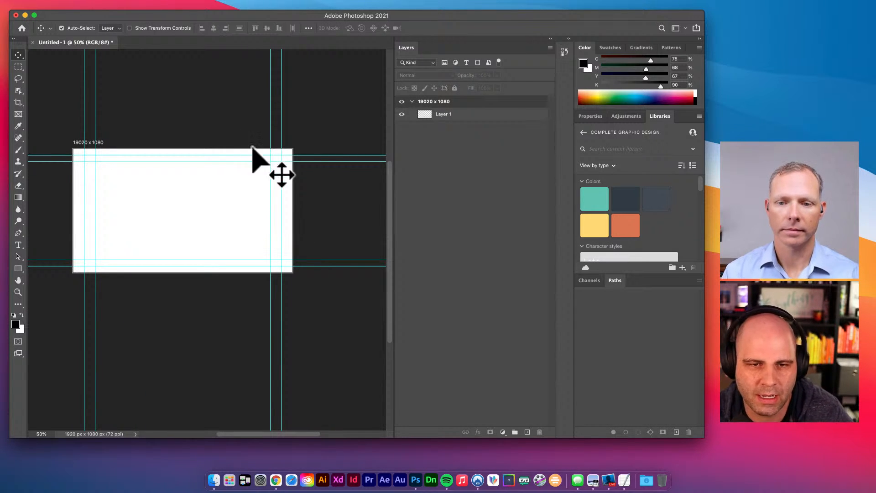
pyautogui.click(446, 114)
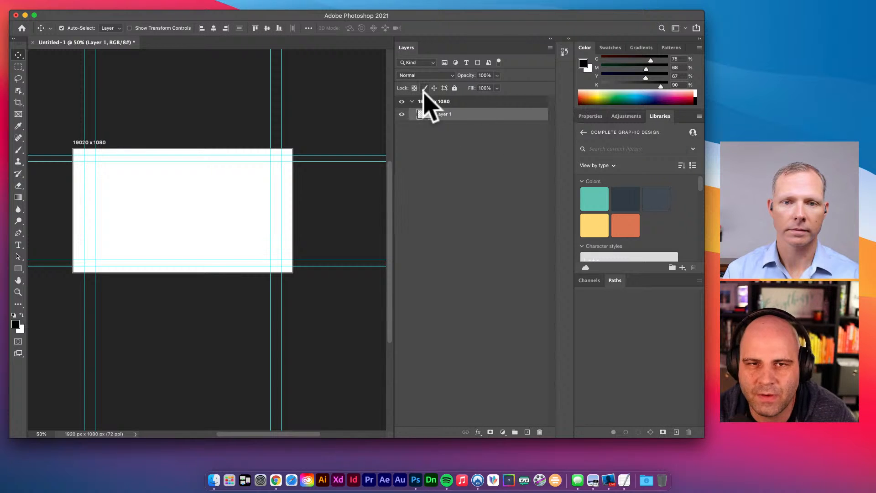
pyautogui.press('super+space')
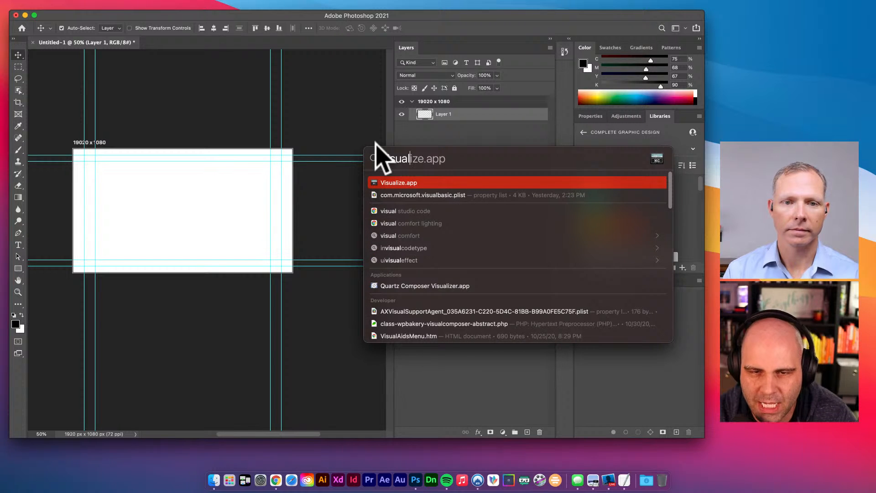
pyautogui.press('Return')
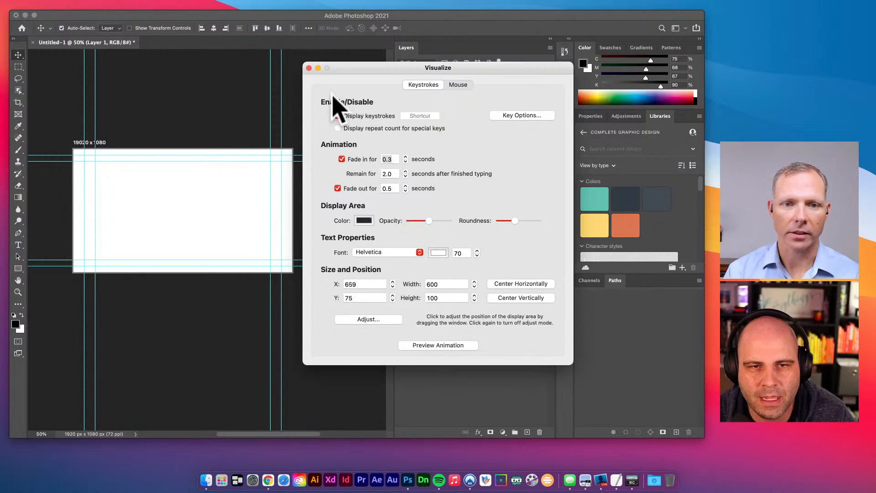
pyautogui.click(309, 68)
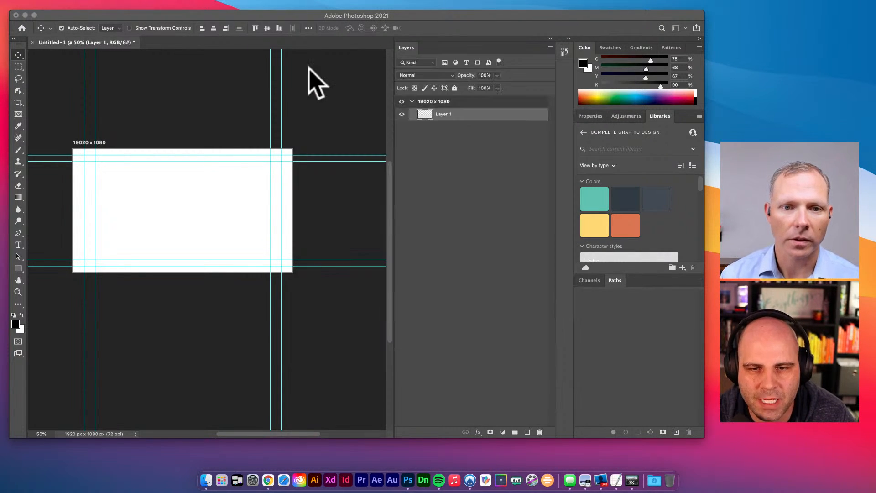
pyautogui.click(280, 173)
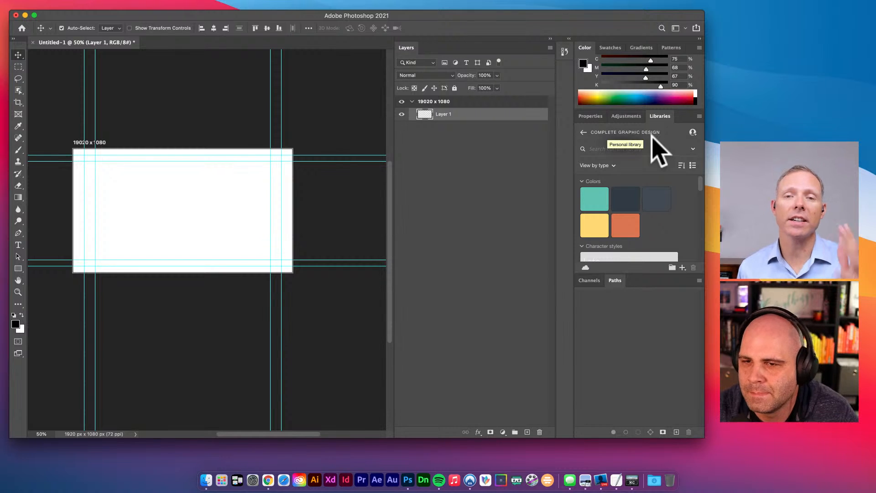
# - Switch to the library holding the Take Command graphics and scroll through its Graphics
pyautogui.click(584, 133)
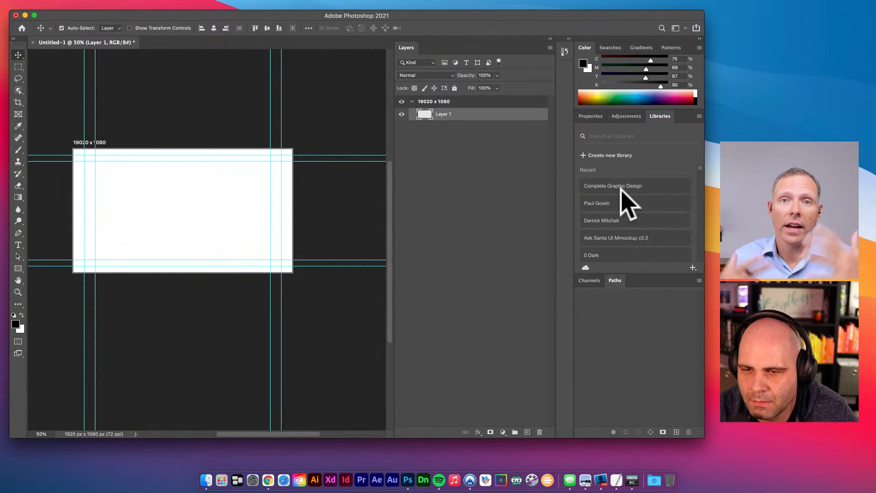
pyautogui.click(600, 202)
pyautogui.scroll(-2, 675, 246)
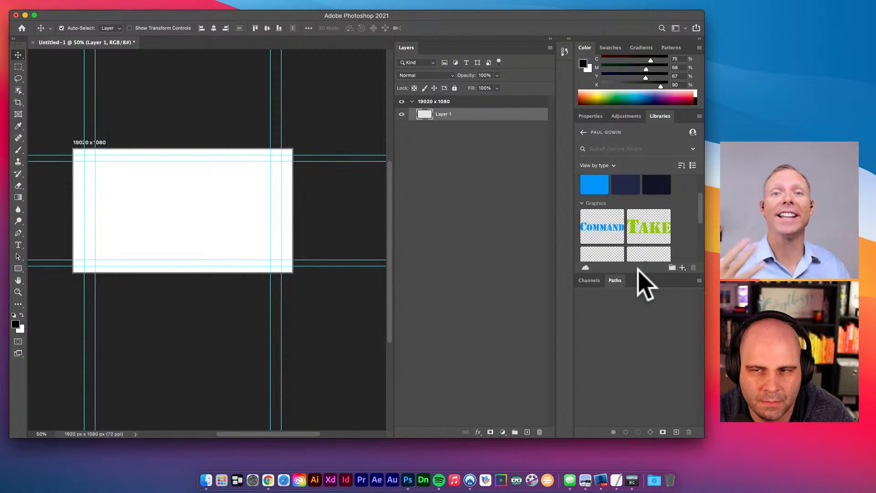
pyautogui.scroll(-5, 636, 230)
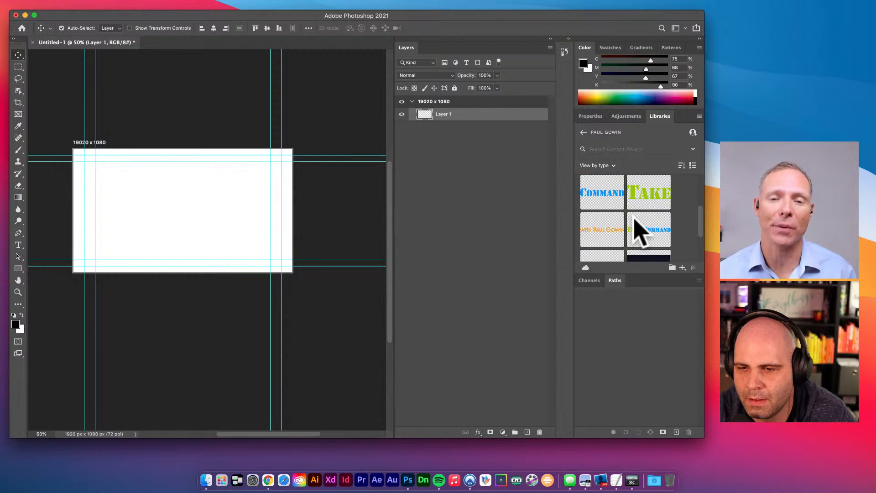
pyautogui.scroll(3, 645, 250)
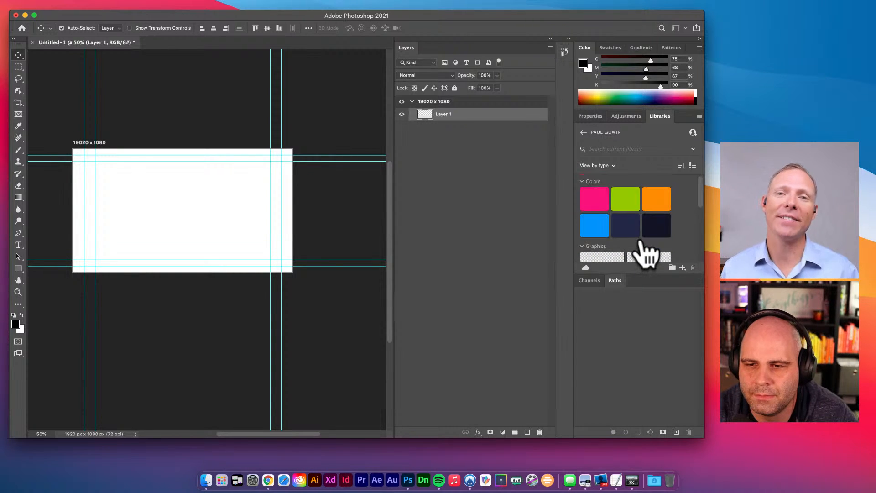
pyautogui.scroll(-3, 645, 249)
# - Place gradient_bg on the artboard, align it to the artboard edges, and hide guides
pyautogui.click(620, 244)
pyautogui.moveTo(620, 244); pyautogui.dragTo(231, 211)
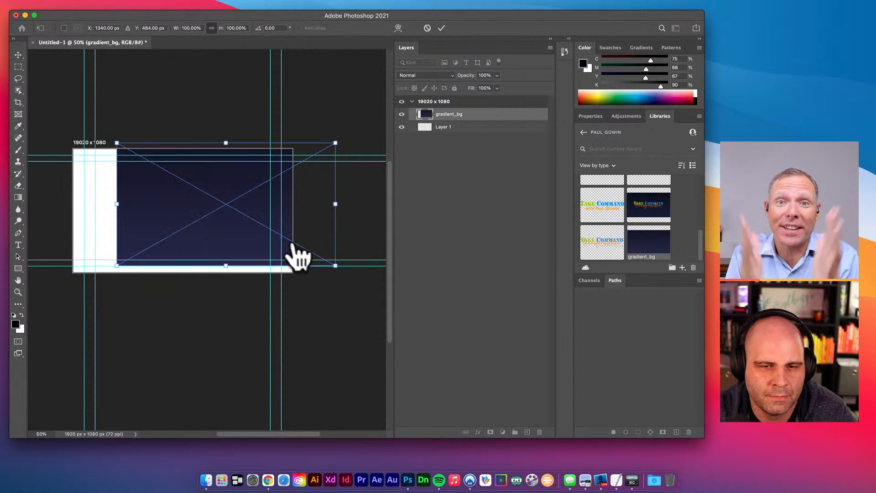
pyautogui.press('v')
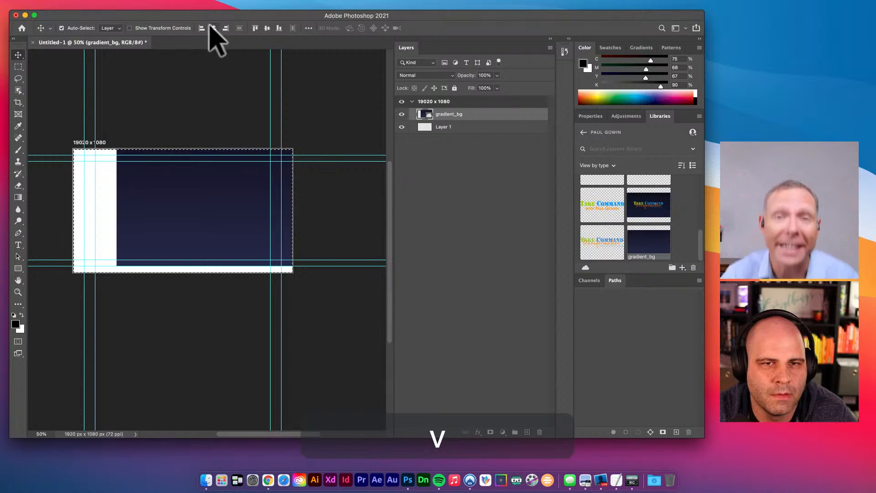
pyautogui.click(212, 28)
pyautogui.click(266, 28)
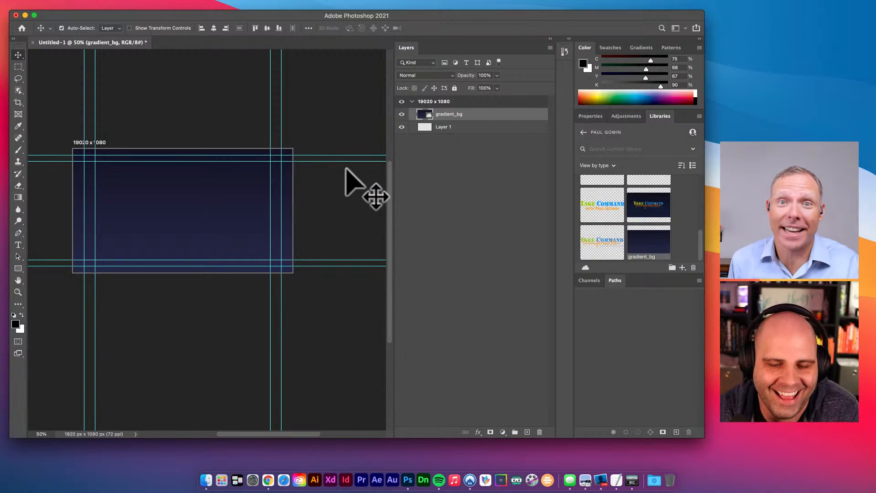
pyautogui.press('super+semicolon')
# - Pan the artboard view, open System Preferences from the Dock, then refocus Photoshop
pyautogui.press('space')
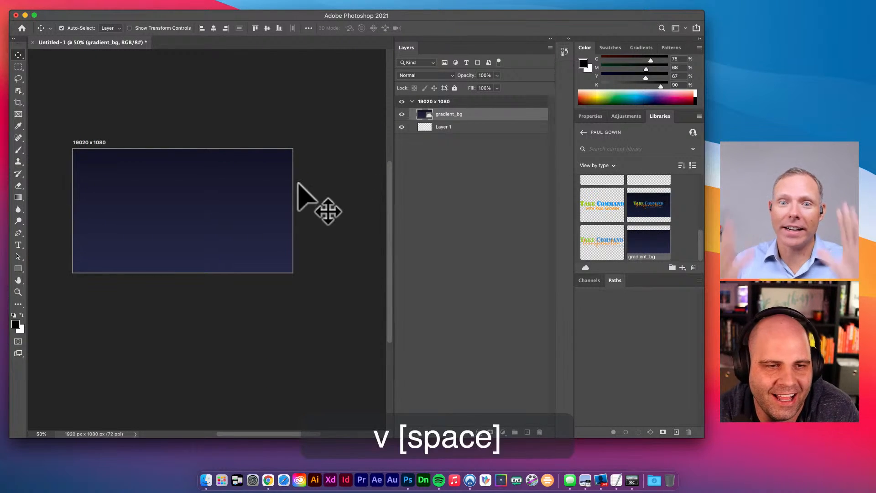
pyautogui.moveTo(297, 183); pyautogui.dragTo(315, 182)
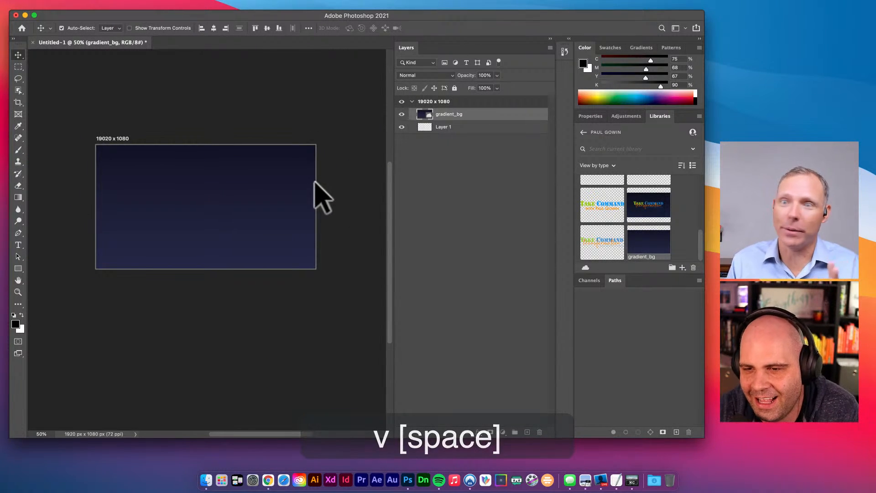
pyautogui.scroll(1, 635, 245)
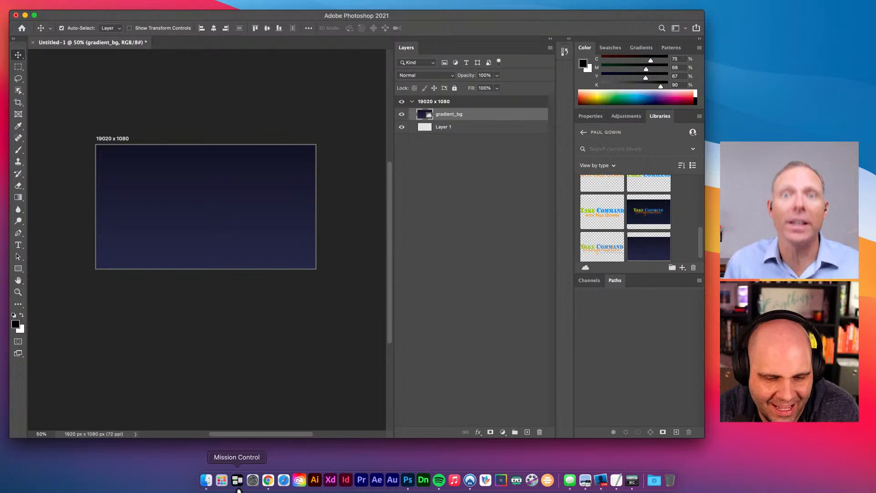
pyautogui.click(206, 479)
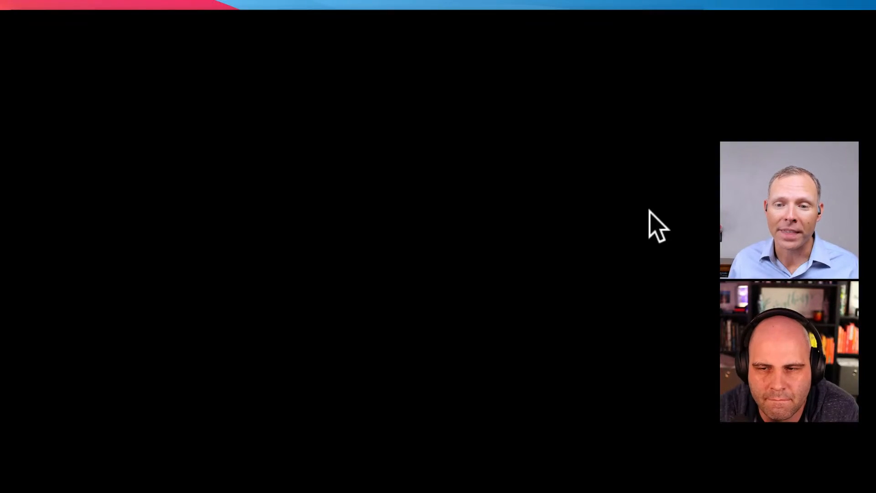
pyautogui.click(494, 215)
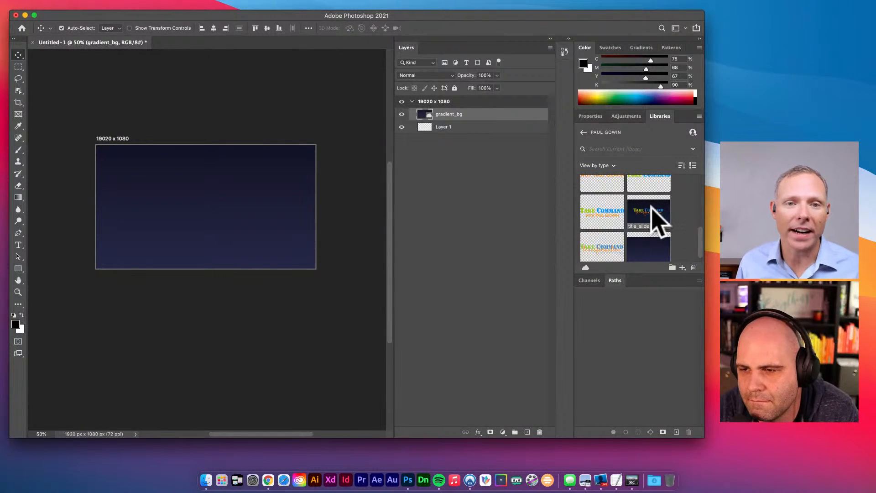
pyautogui.scroll(3, 657, 219)
pyautogui.scroll(1, 648, 249)
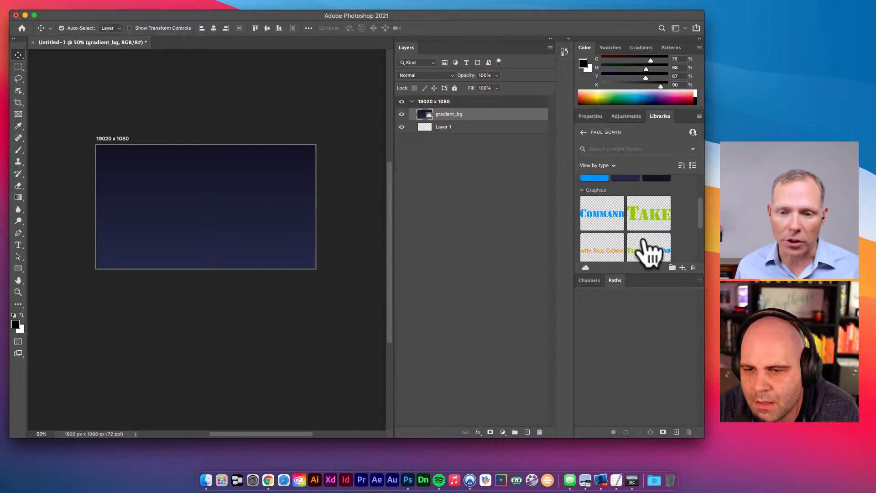
pyautogui.scroll(1, 648, 248)
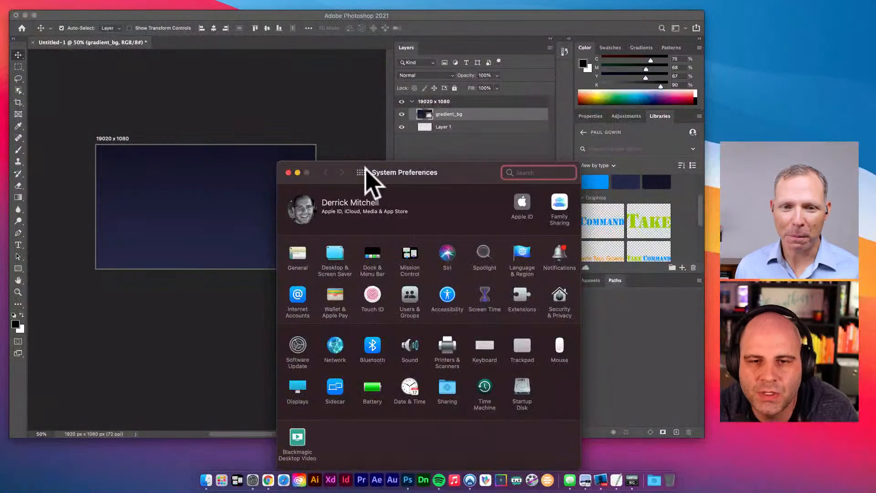
# - Uncheck 'Automatically hide and show the menu bar' in Dock & Menu Bar, then close System Preferences
pyautogui.click(360, 172)
pyautogui.moveTo(449, 180); pyautogui.dragTo(385, 103)
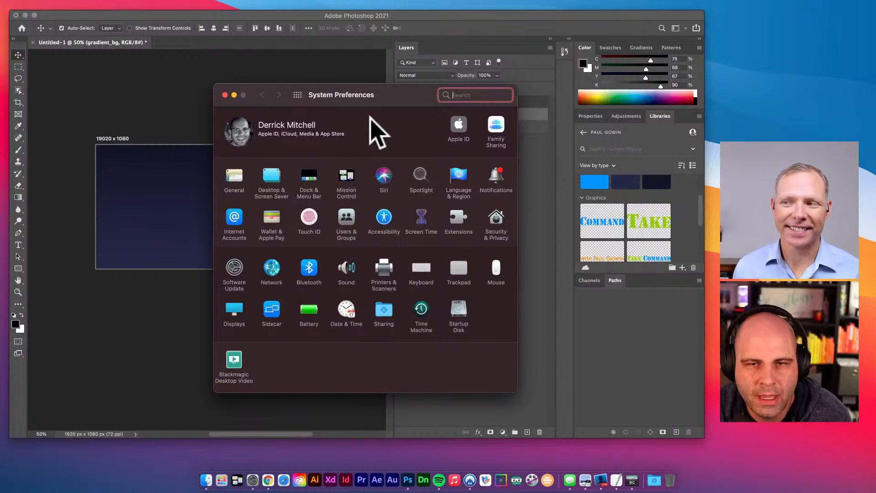
pyautogui.moveTo(390, 98); pyautogui.dragTo(403, 108)
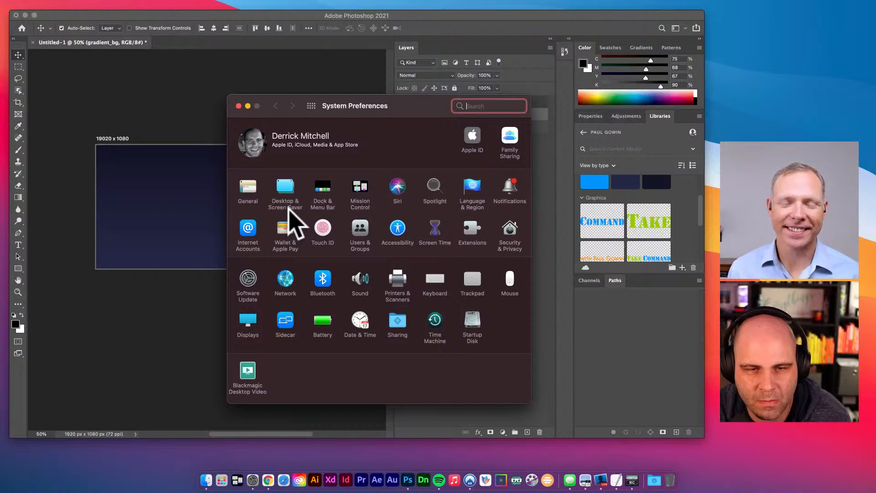
pyautogui.click(322, 191)
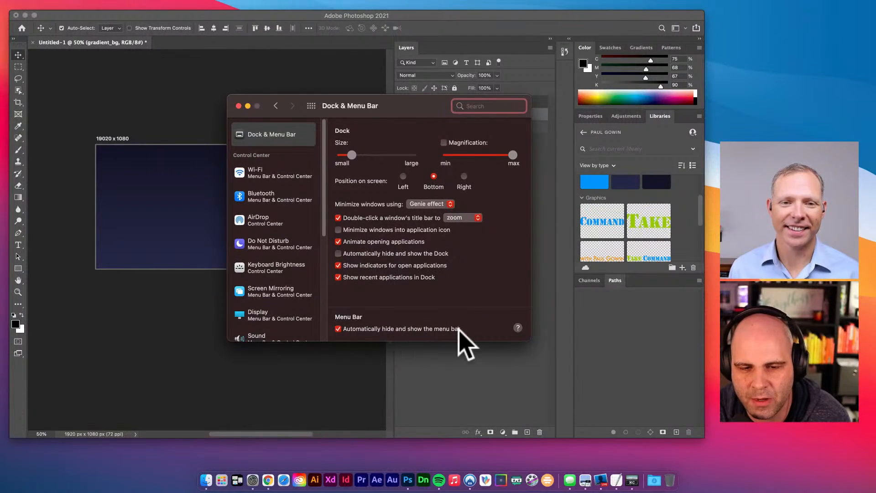
pyautogui.click(338, 329)
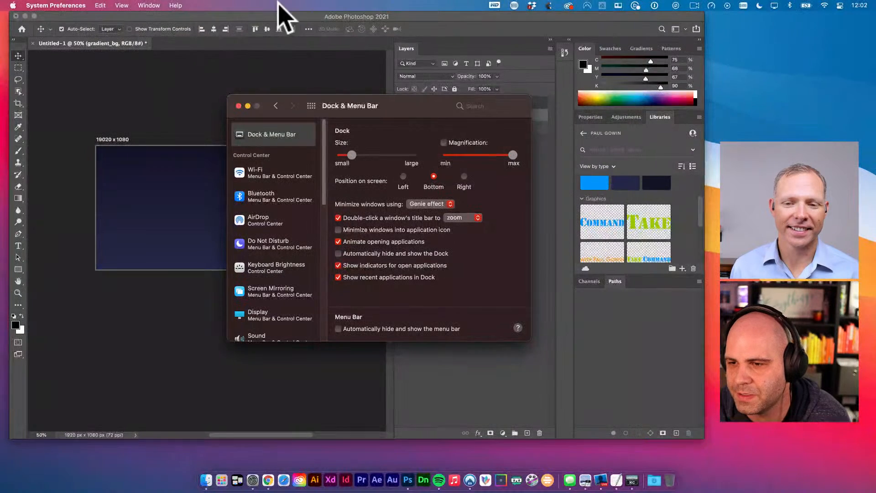
pyautogui.click(238, 106)
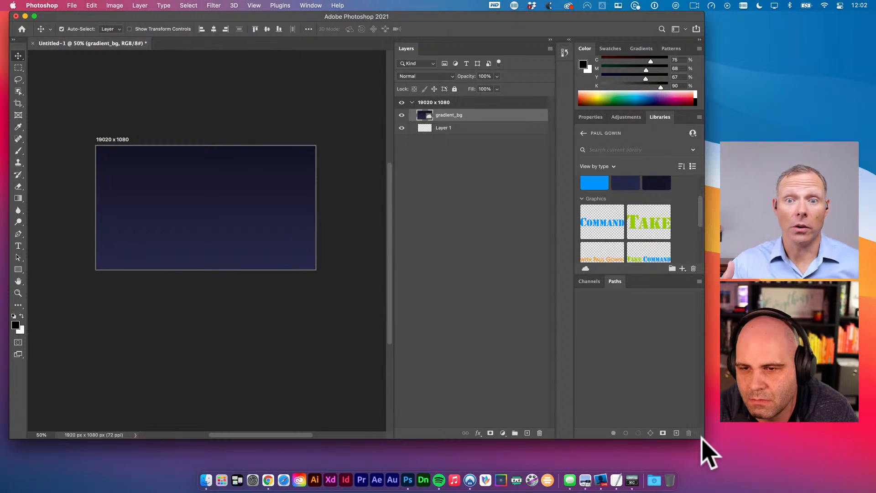
# - Place the Take Command logo from Libraries, enlarge it, and move it toward the top centre
pyautogui.scroll(-1, 630, 232)
pyautogui.click(637, 245)
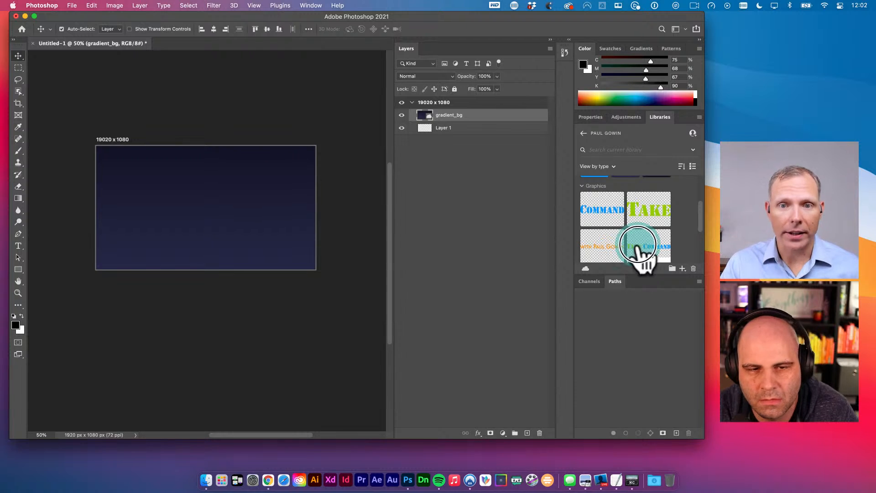
pyautogui.moveTo(636, 246); pyautogui.dragTo(261, 250)
pyautogui.press('super+t')
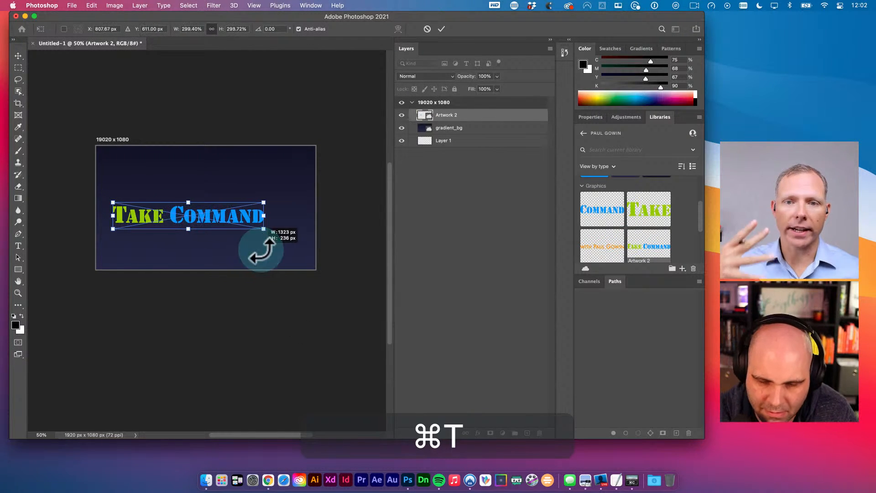
pyautogui.press('Return')
pyautogui.press('v')
pyautogui.moveTo(215, 222); pyautogui.dragTo(230, 196)
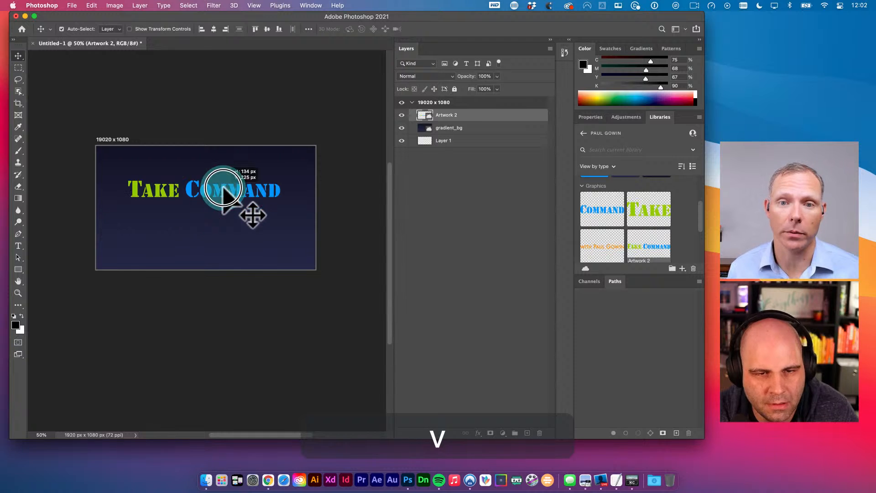
# - Add a '2021' text layer below Take Command and enlarge it
pyautogui.press('t')
pyautogui.click(172, 227)
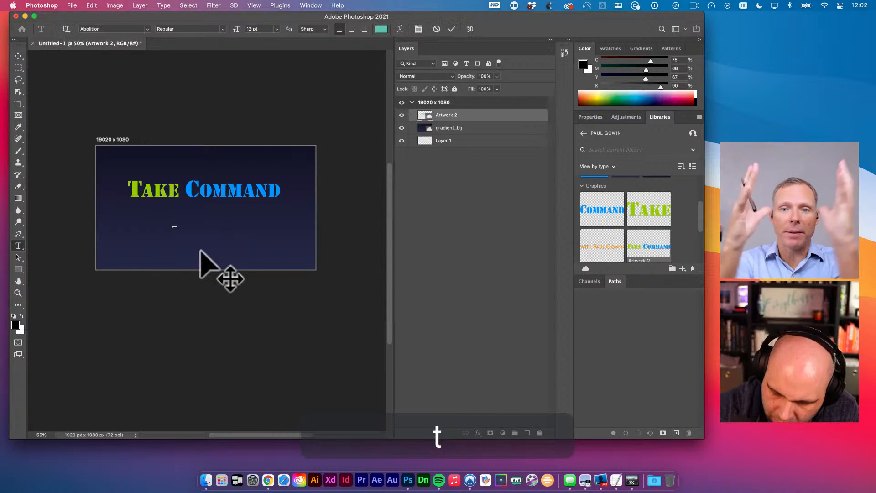
pyautogui.write('2021')
pyautogui.press('super+t')
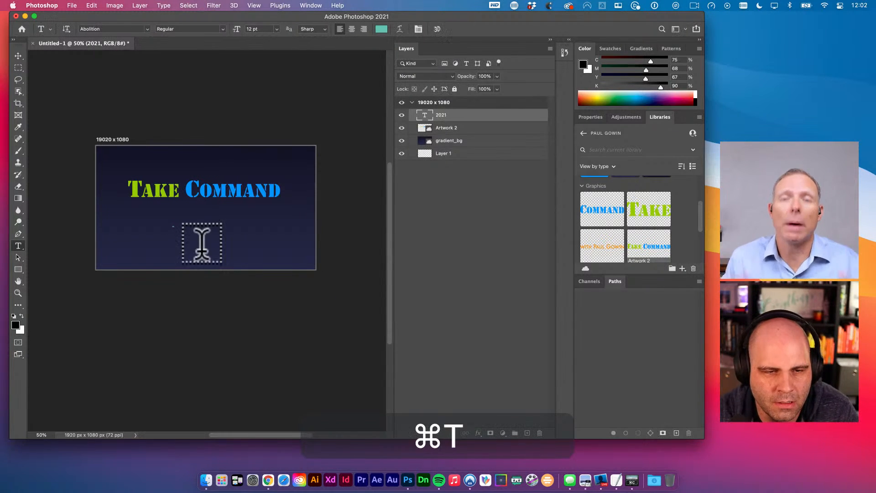
pyautogui.moveTo(175, 226); pyautogui.dragTo(212, 228)
pyautogui.press('v')
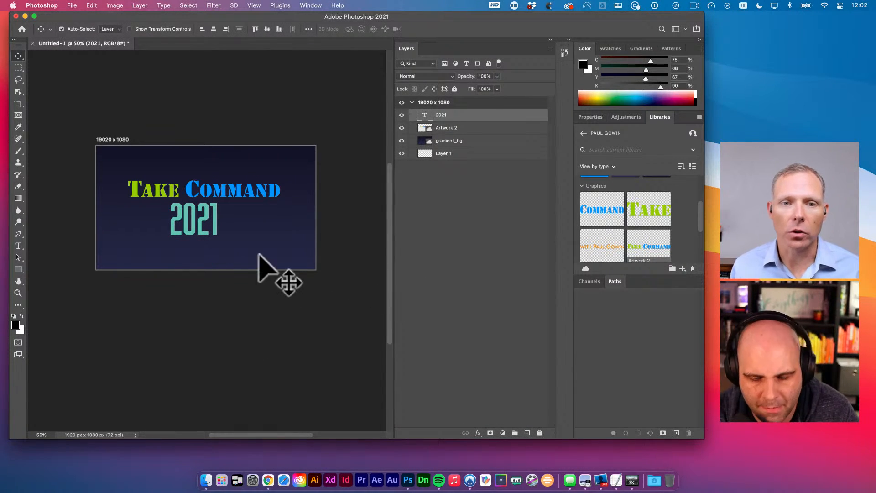
# - Try a Stencil font on the 2021 text and nudge it down and left
pyautogui.press('v')
pyautogui.press('t')
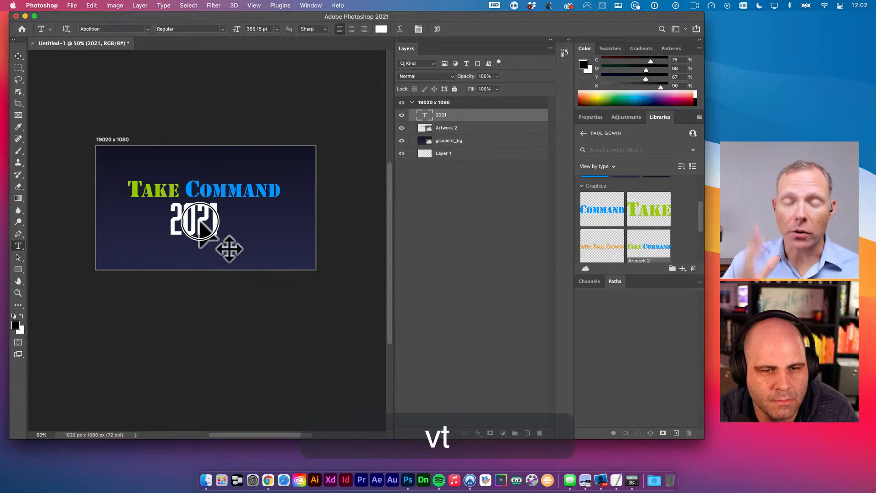
pyautogui.click(209, 226)
pyautogui.press('super+a')
pyautogui.click(115, 29)
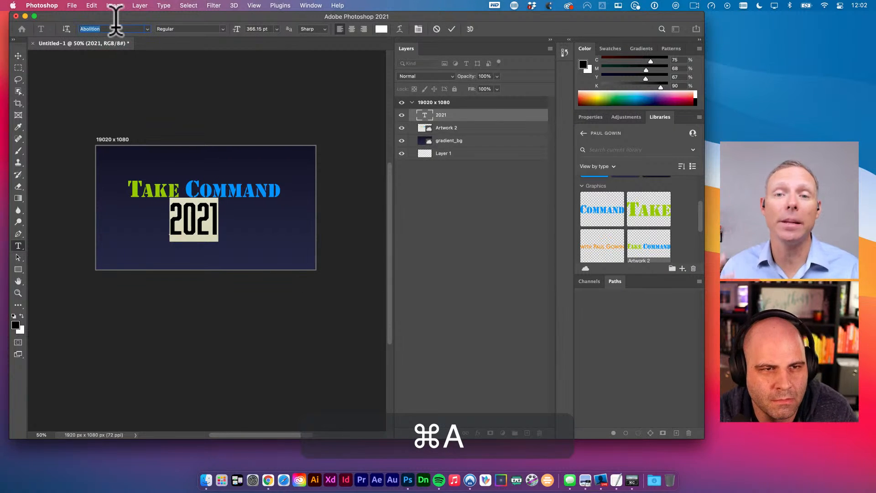
pyautogui.write('stencil')
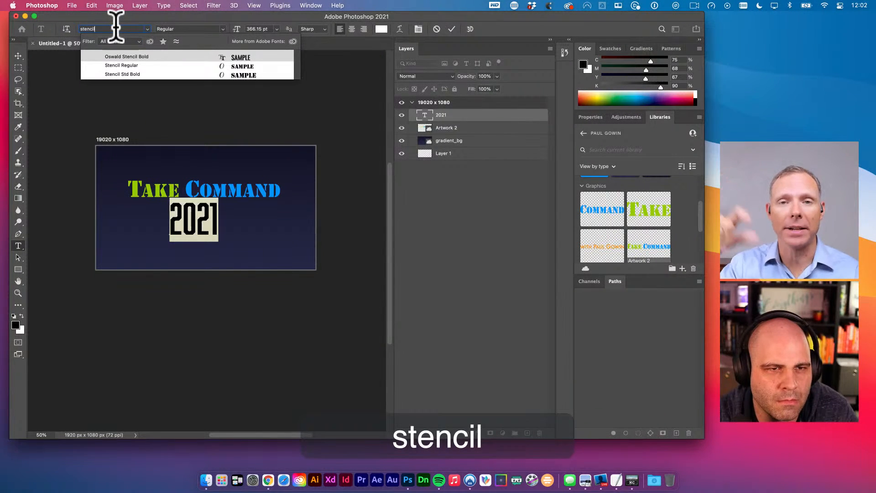
pyautogui.click(123, 57)
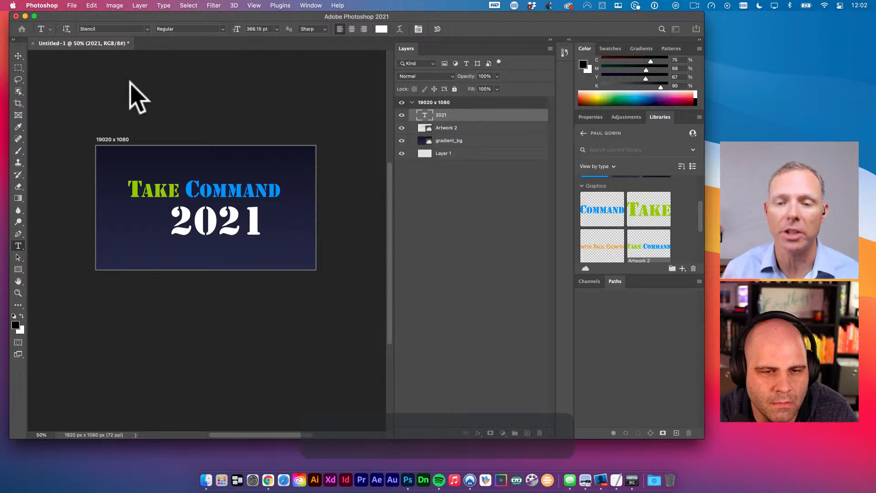
pyautogui.press('v')
pyautogui.moveTo(231, 254); pyautogui.dragTo(227, 260)
# - Change the 2021 text's font to Trajan Pro 3 Bold
pyautogui.press('v')
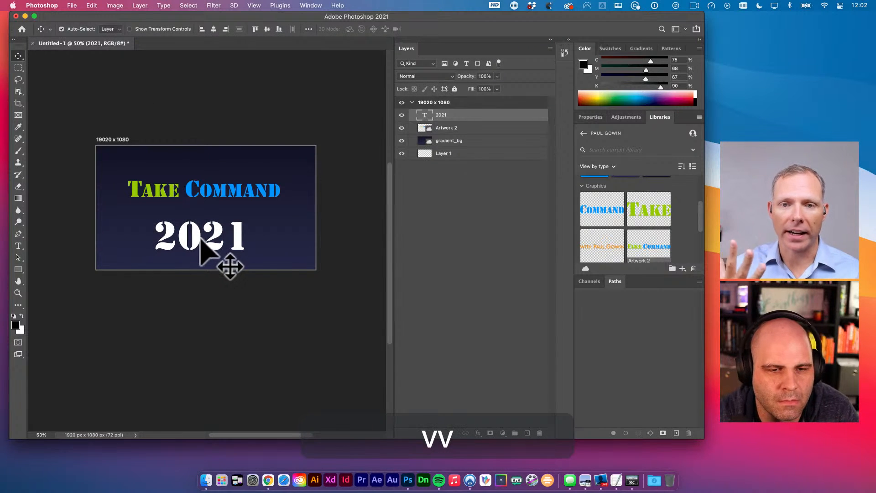
pyautogui.press('t')
pyautogui.press('v')
pyautogui.press('t')
pyautogui.press('super+a')
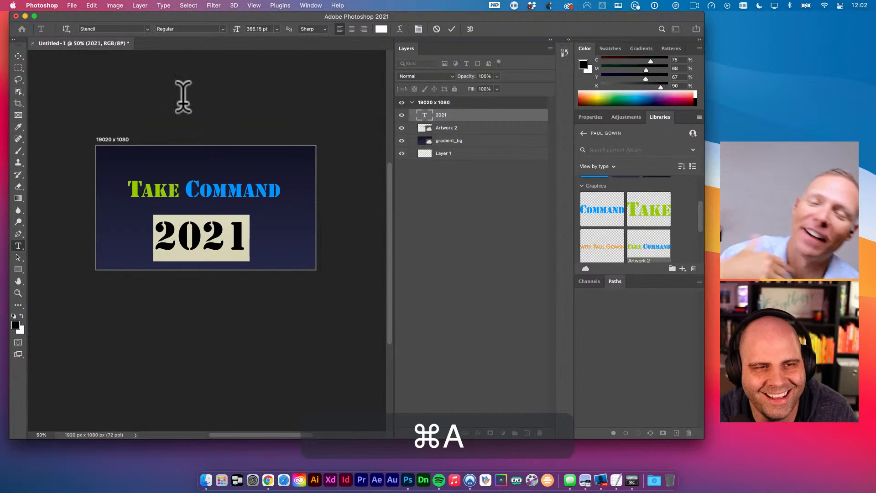
pyautogui.click(130, 29)
pyautogui.write('traja')
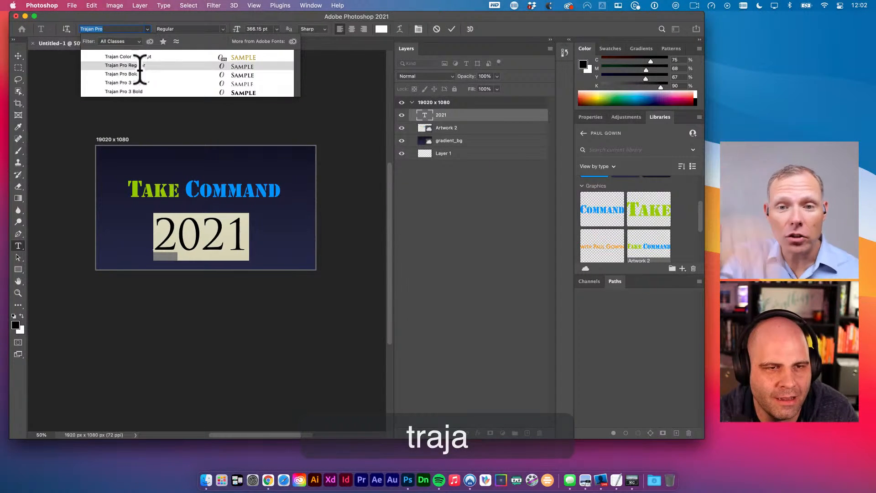
pyautogui.click(137, 94)
pyautogui.press('Escape')
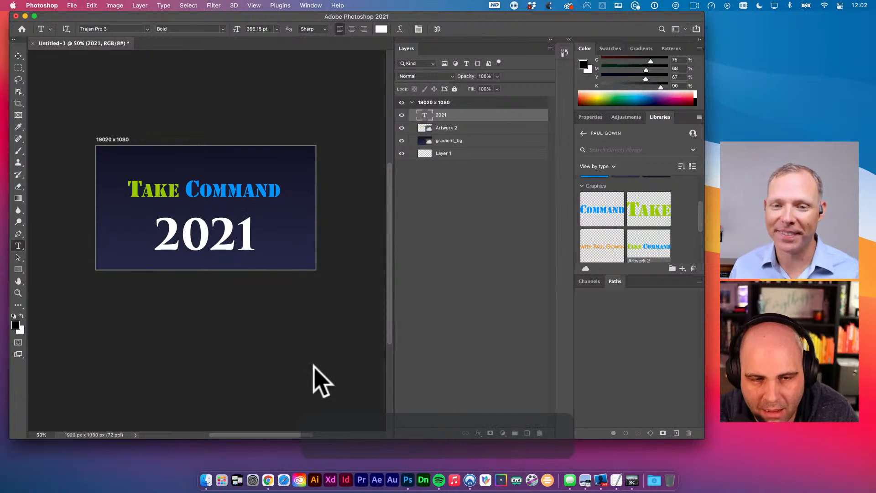
# - Move Take Command up toward the top left and position 2021 just beneath it
pyautogui.press('v')
pyautogui.moveTo(250, 244)
pyautogui.mouseDown()
pyautogui.moveTo(244, 229)
pyautogui.moveTo(236, 233)
pyautogui.mouseUp()
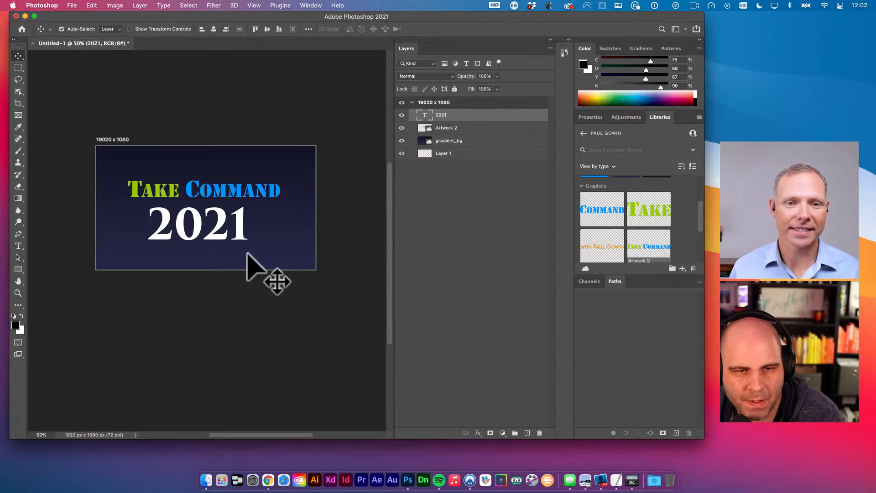
pyautogui.moveTo(238, 233); pyautogui.dragTo(237, 238)
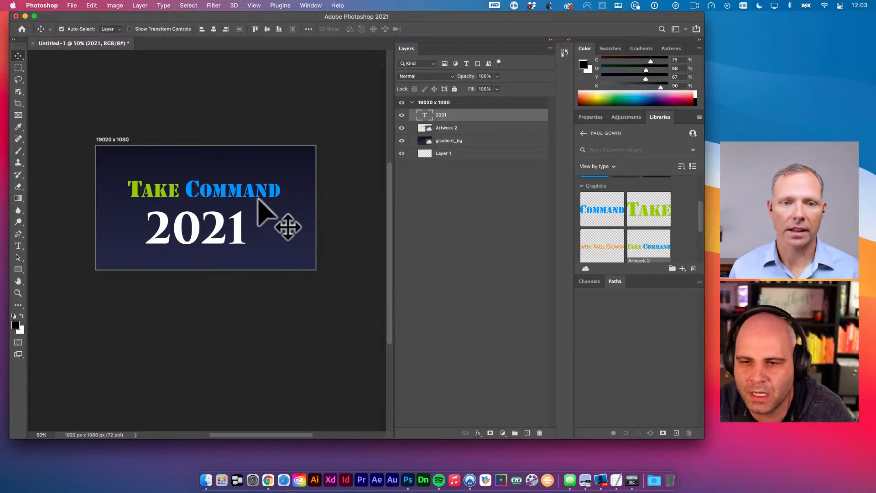
pyautogui.press('t')
pyautogui.press('v')
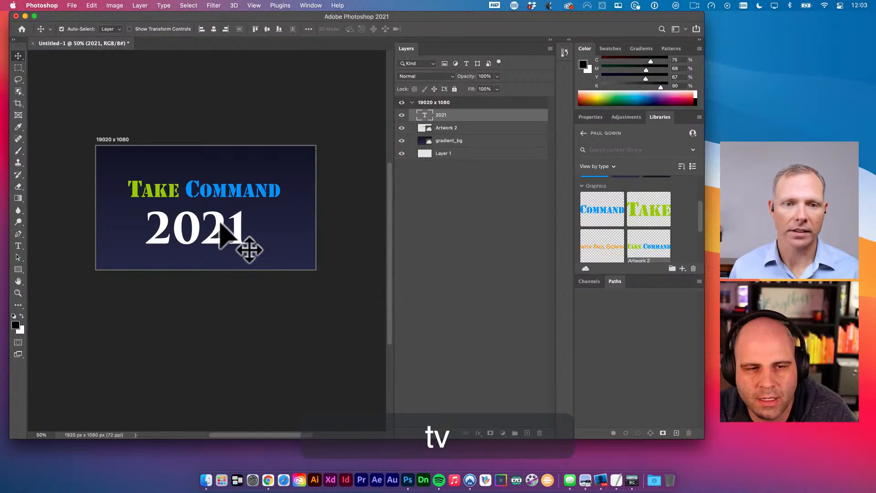
pyautogui.moveTo(220, 223); pyautogui.dragTo(219, 207)
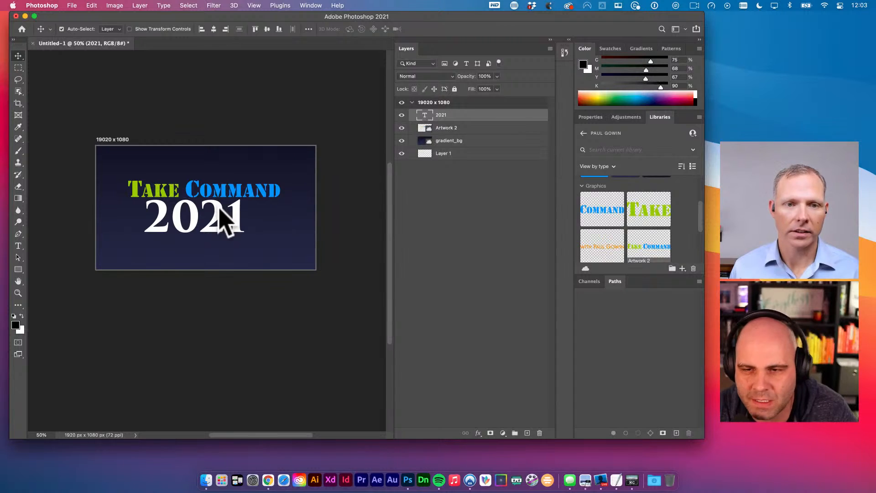
pyautogui.moveTo(254, 200); pyautogui.dragTo(226, 170)
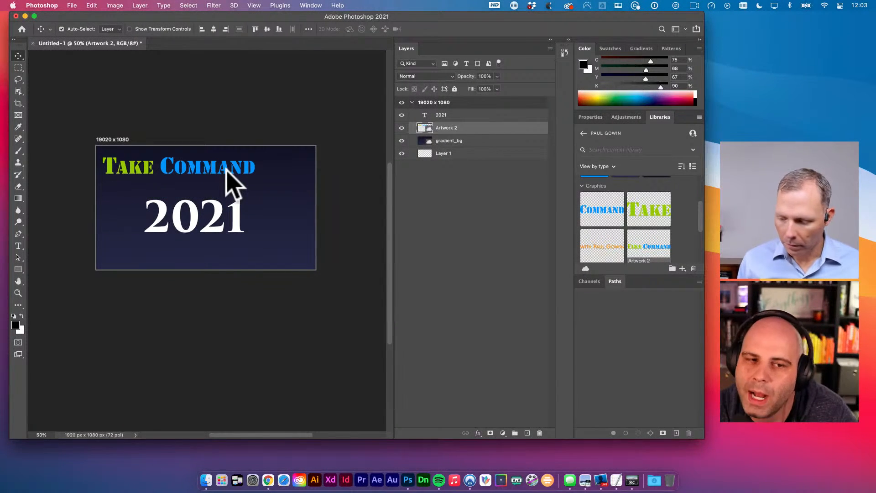
pyautogui.moveTo(219, 212); pyautogui.dragTo(187, 199)
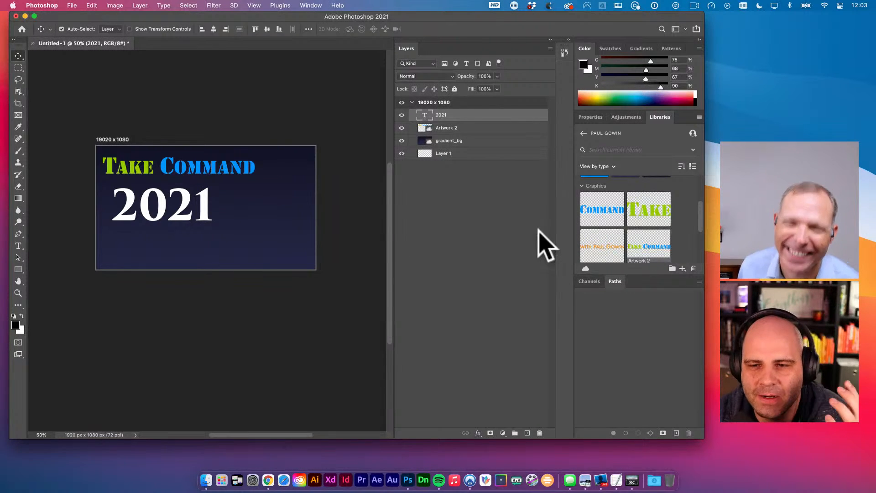
# - Return to the libraries list, reopen the personal library, and scroll its Graphics to the title slide
pyautogui.scroll(2, 643, 221)
pyautogui.scroll(3, 647, 225)
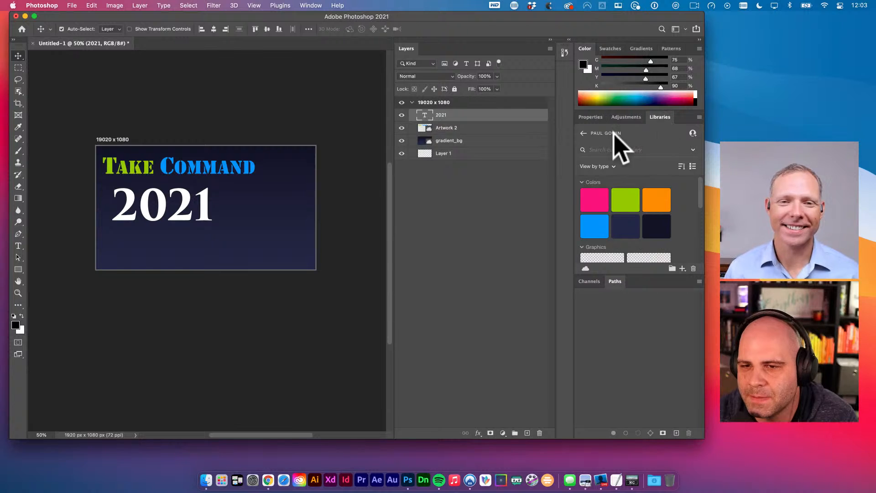
pyautogui.click(583, 133)
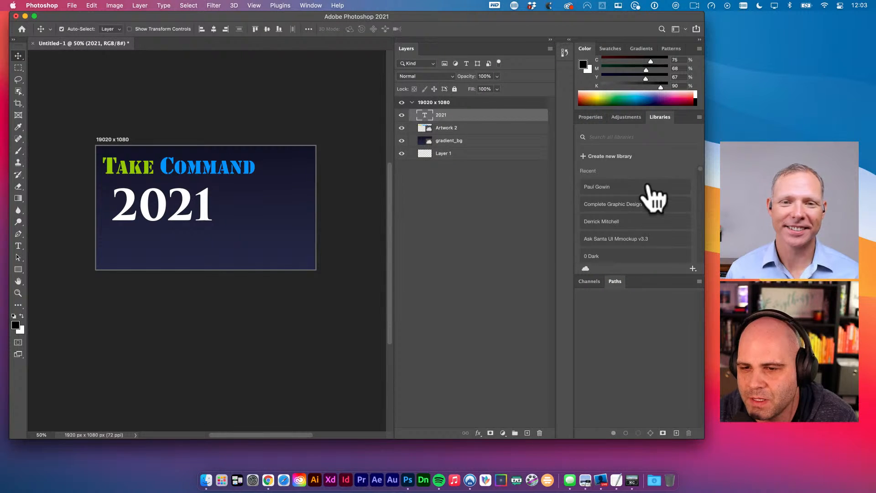
pyautogui.scroll(-5, 647, 228)
pyautogui.scroll(10, 650, 240)
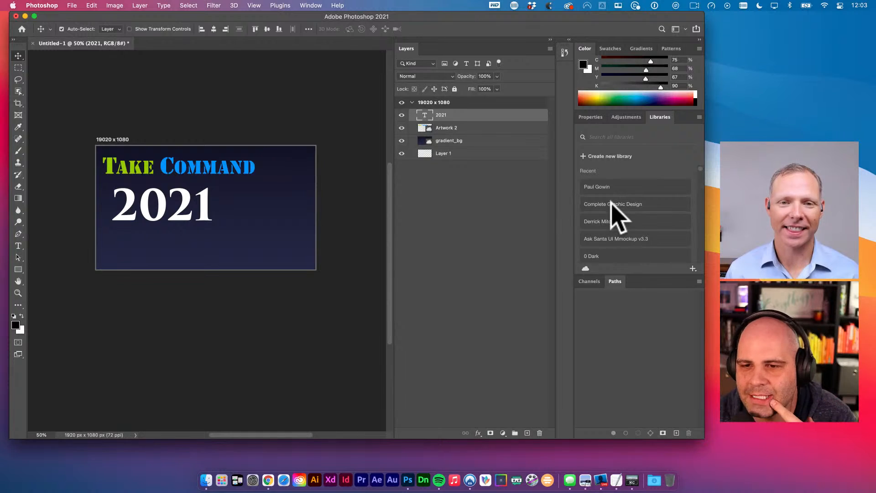
pyautogui.click(596, 188)
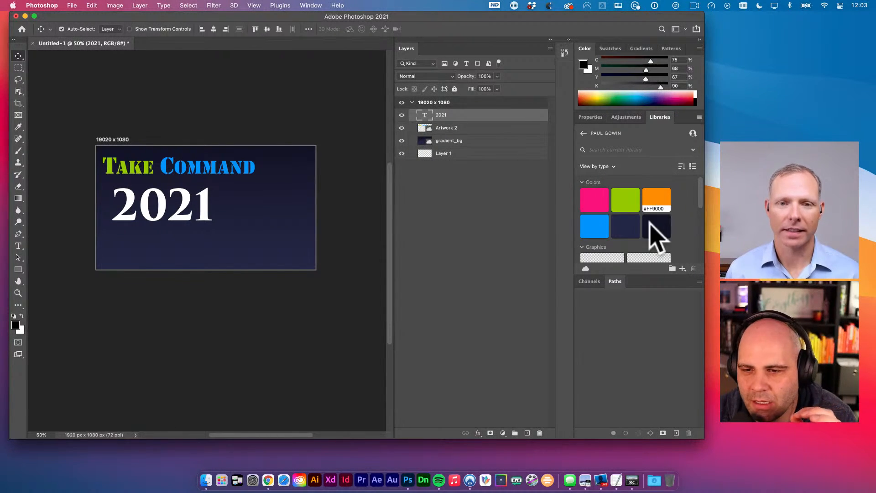
pyautogui.scroll(-3, 684, 223)
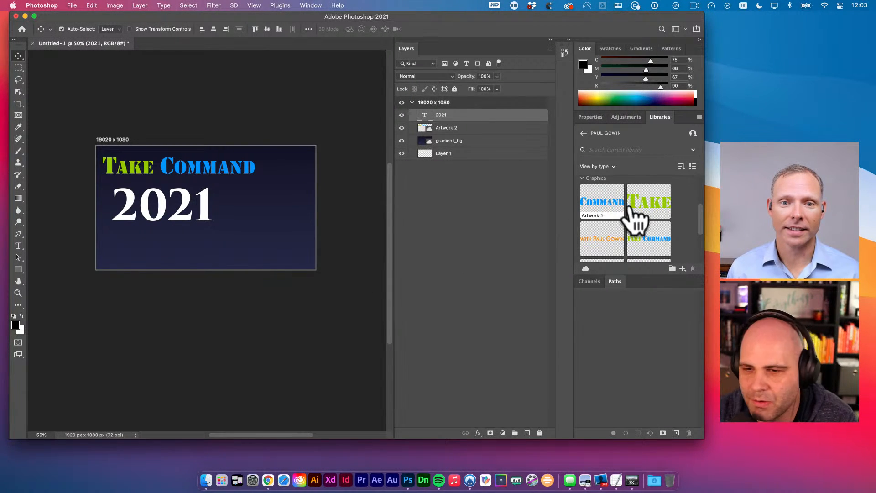
pyautogui.scroll(-3, 634, 267)
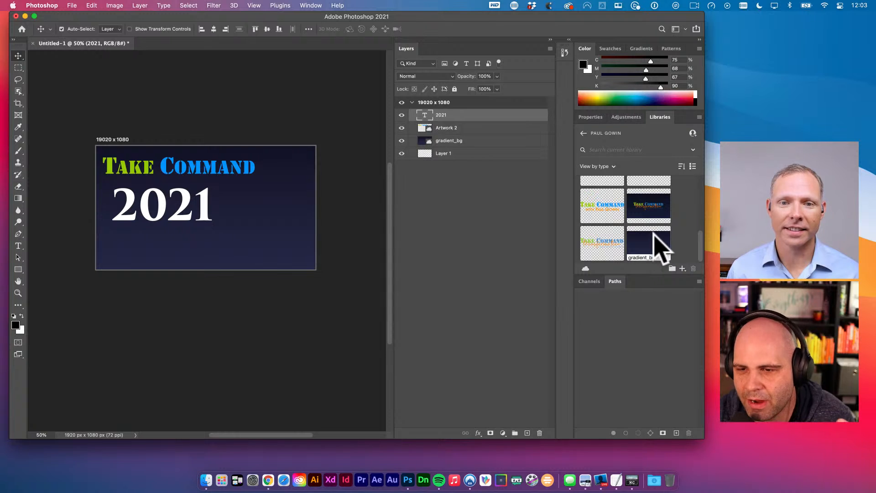
# - Place the title_slide graphic from Libraries onto the canvas and commit it
pyautogui.moveTo(661, 219); pyautogui.dragTo(216, 179)
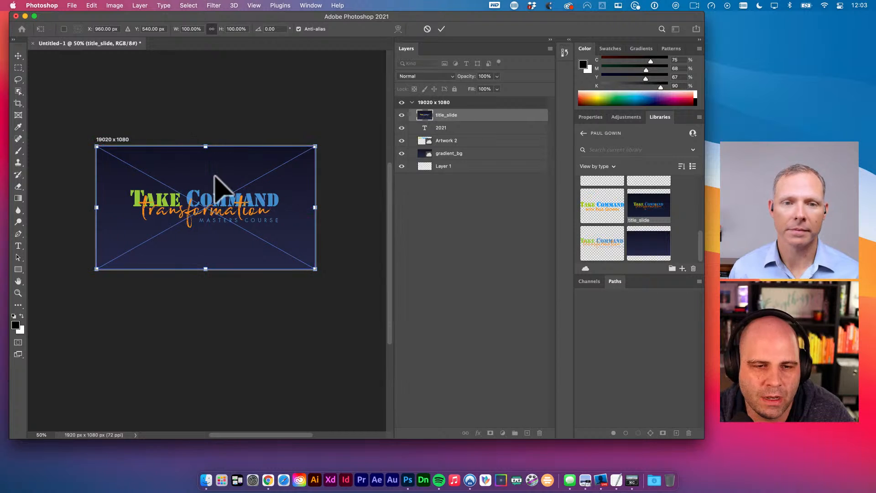
pyautogui.press('v')
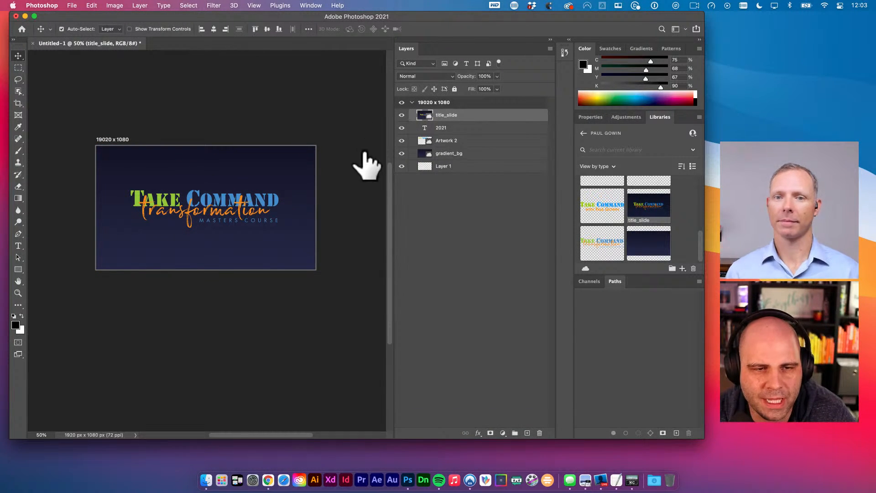
pyautogui.moveTo(346, 145); pyautogui.dragTo(311, 138)
pyautogui.scroll(-1, 313, 150)
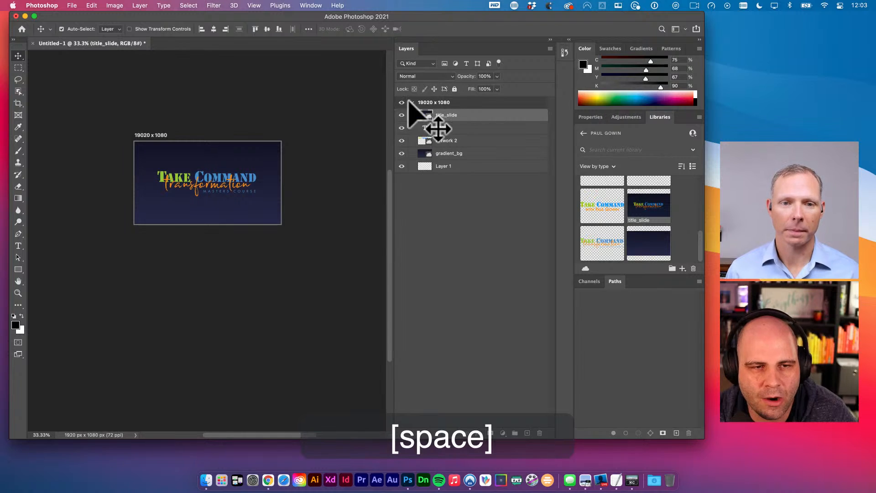
pyautogui.click(231, 124)
# - Move title_slide into the 19020 x 1080 artboard and duplicate that artboard with Cmd+J
pyautogui.moveTo(230, 124); pyautogui.dragTo(162, 124)
pyautogui.press('v')
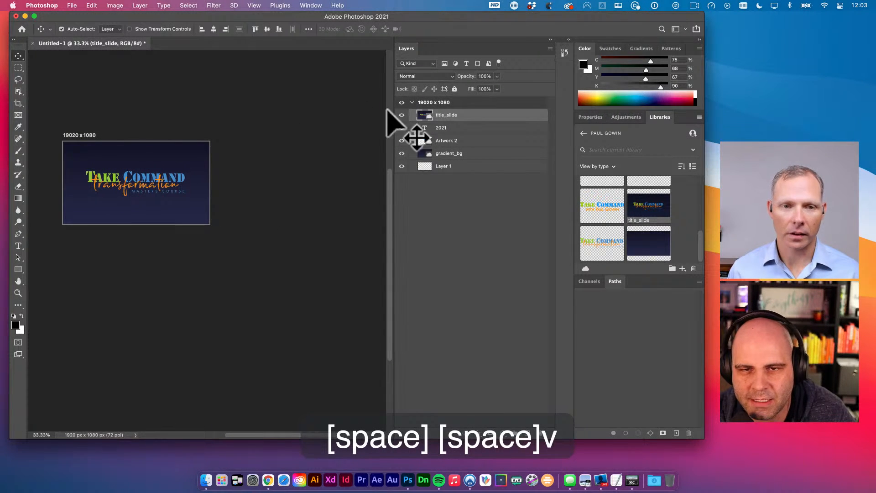
pyautogui.moveTo(427, 103); pyautogui.dragTo(461, 102)
pyautogui.click(445, 102)
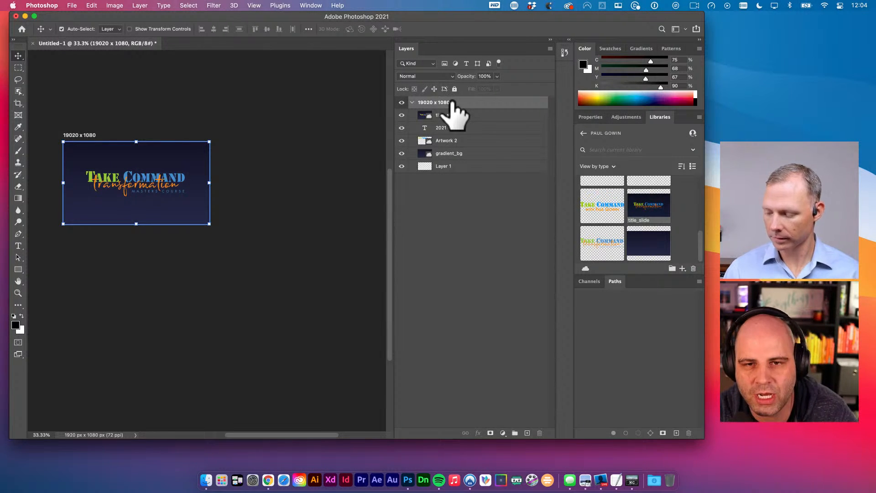
pyautogui.press('super+j')
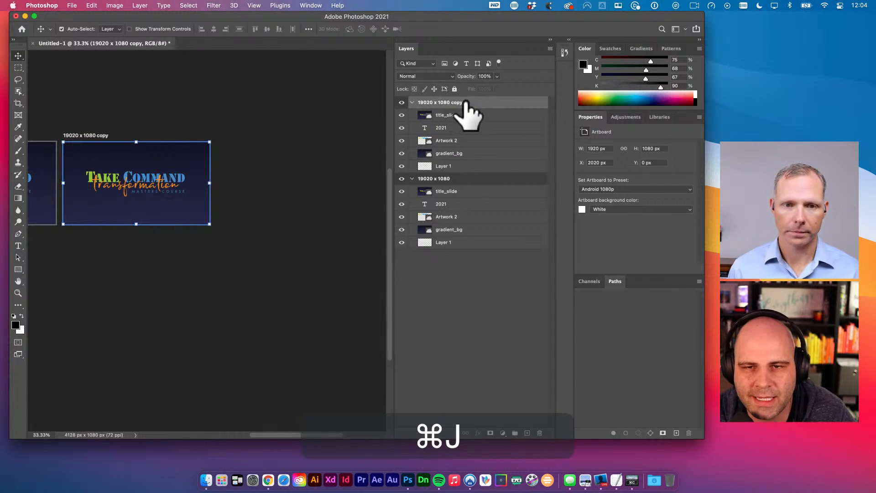
# - Delete the title_slide layer from the copied artboard
pyautogui.press('space')
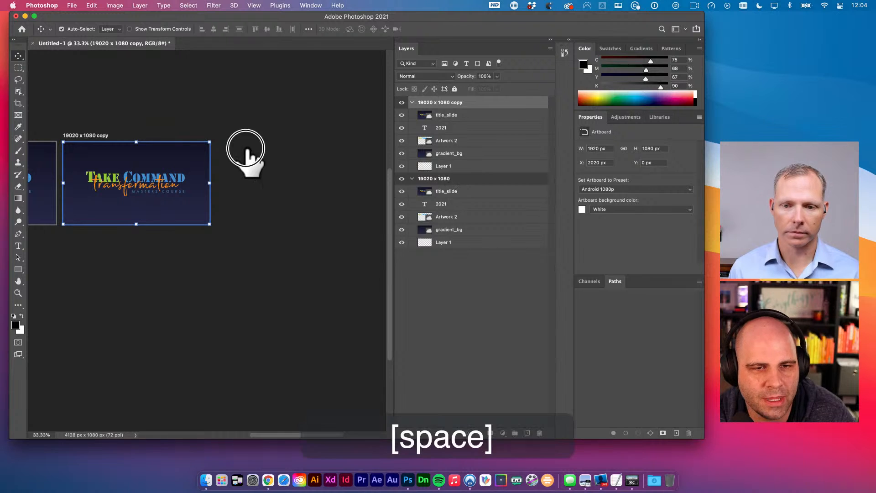
pyautogui.moveTo(245, 148); pyautogui.dragTo(381, 139)
pyautogui.press('space')
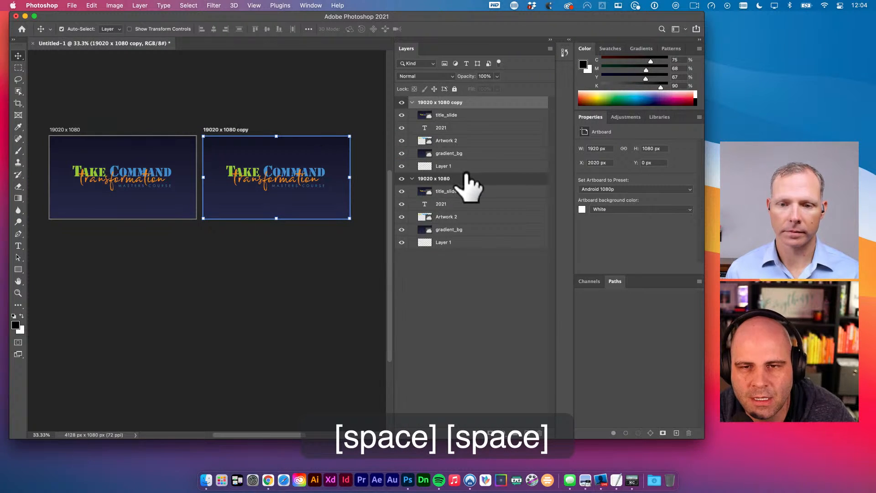
pyautogui.click(476, 115)
pyautogui.press('BackSpace')
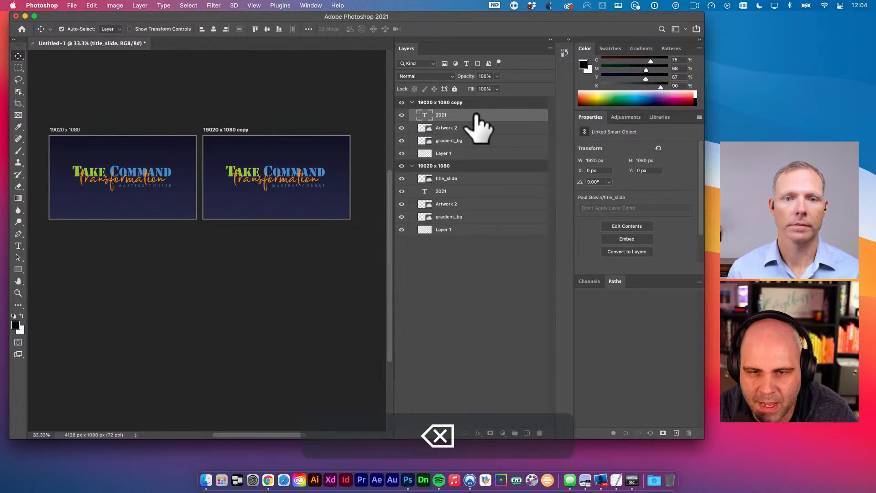
# - Delete the 2021 through Layer 1 layers from the original artboard, leaving only title_slide
pyautogui.click(466, 193)
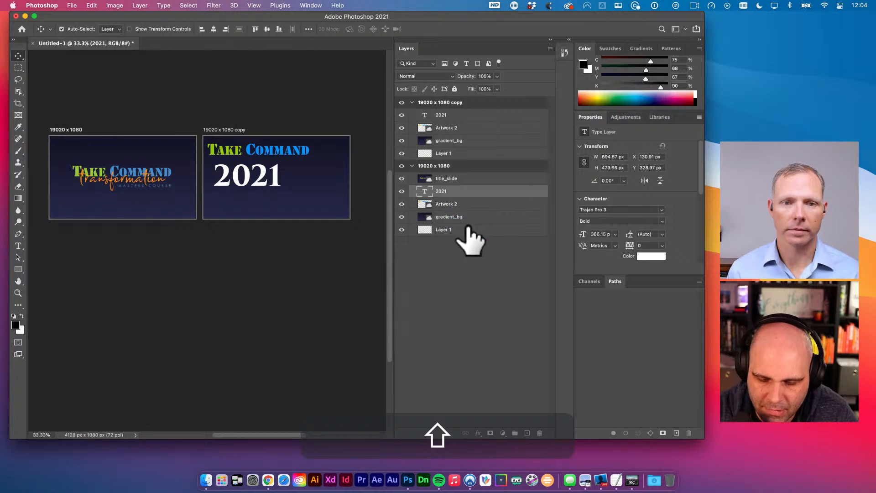
pyautogui.keyDown('shift'); pyautogui.click(470, 228); pyautogui.keyUp('shift')
pyautogui.press('BackSpace')
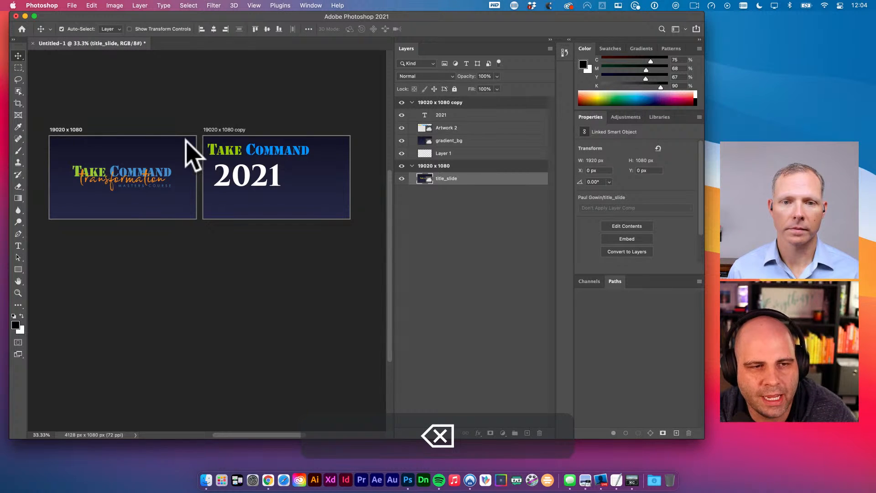
pyautogui.press('space')
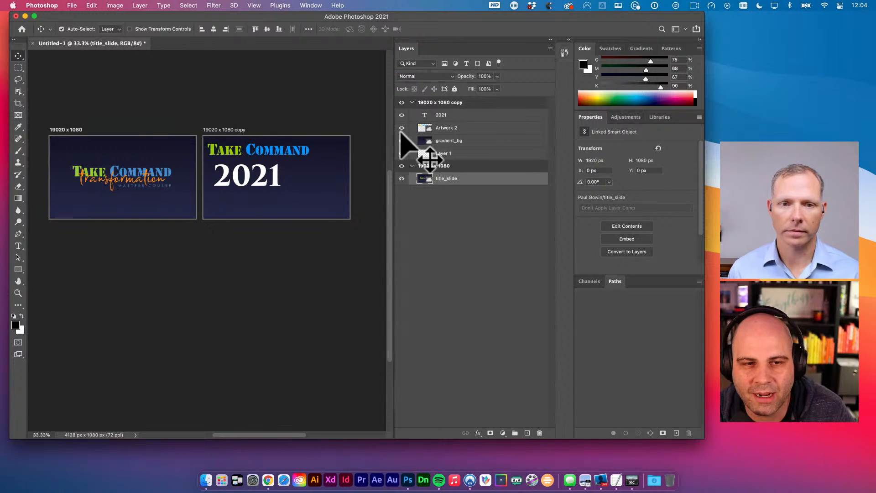
pyautogui.click(484, 230)
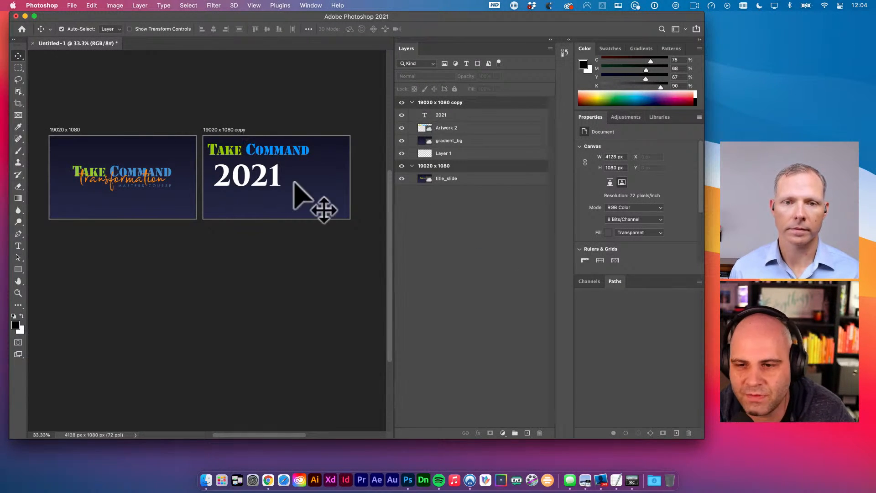
pyautogui.click(312, 186)
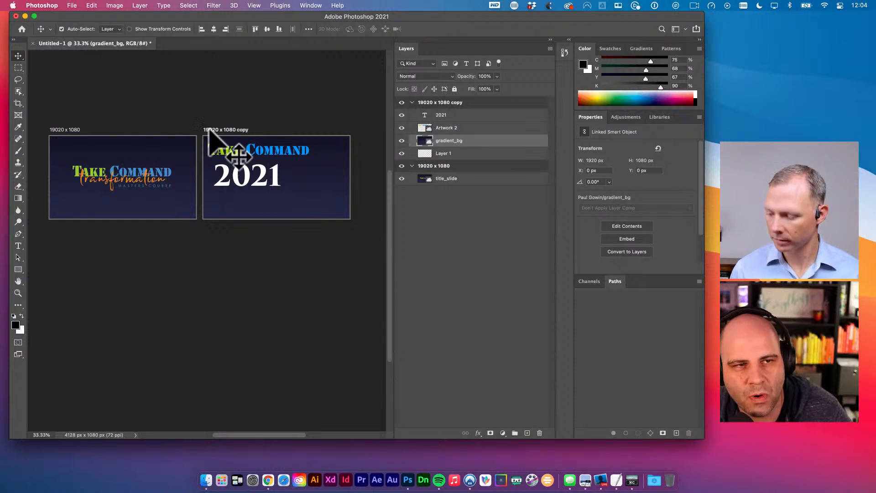
pyautogui.click(78, 6)
pyautogui.click(78, 5)
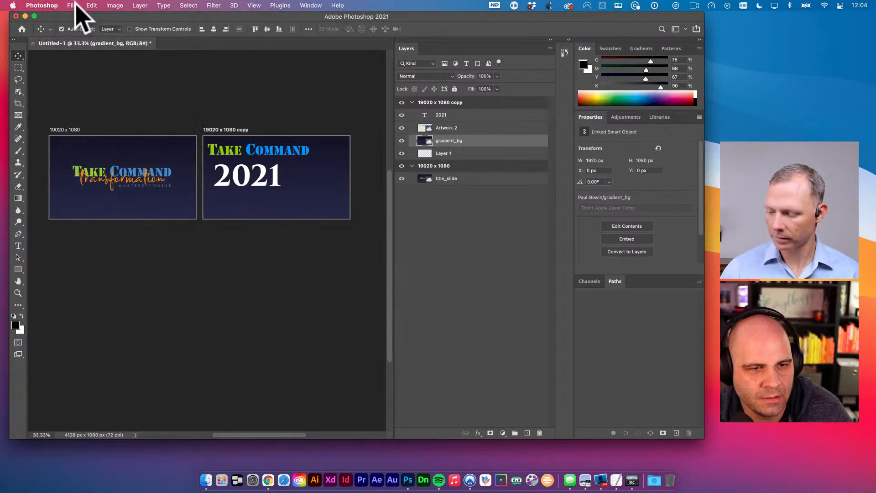
pyautogui.click(77, 5)
pyautogui.moveTo(113, 124)
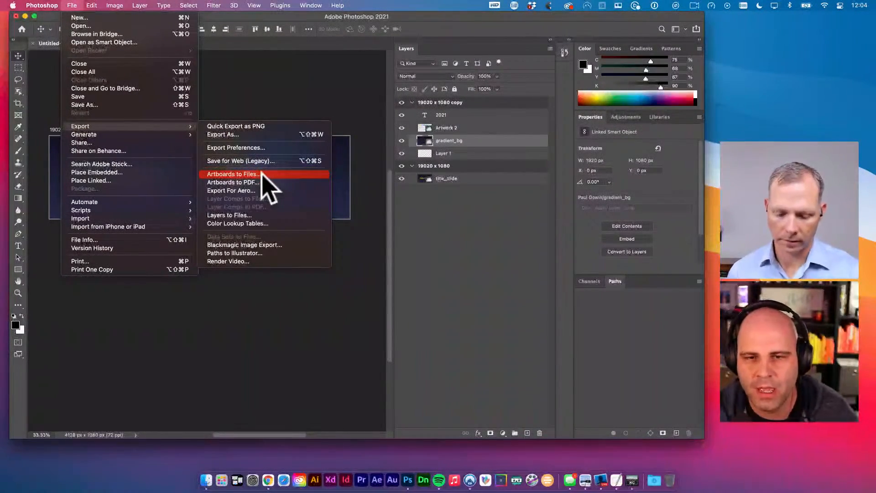
pyautogui.click(457, 100)
pyautogui.rightClick(454, 101)
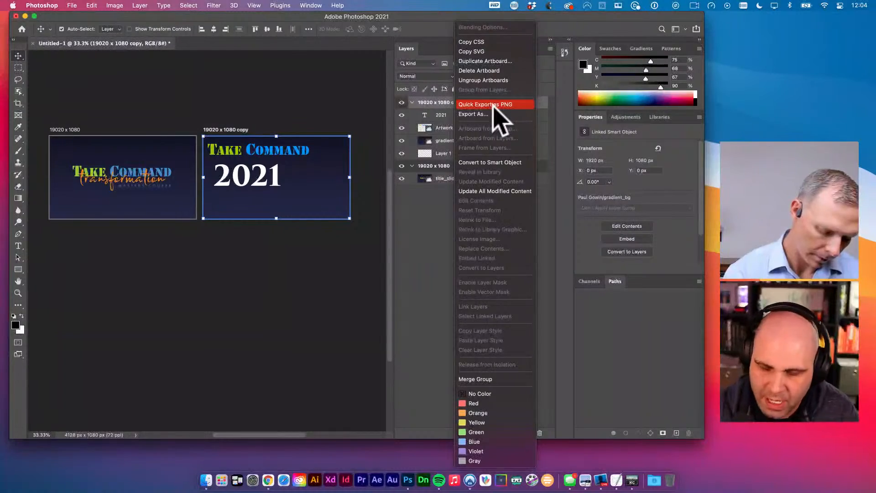
pyautogui.click(444, 236)
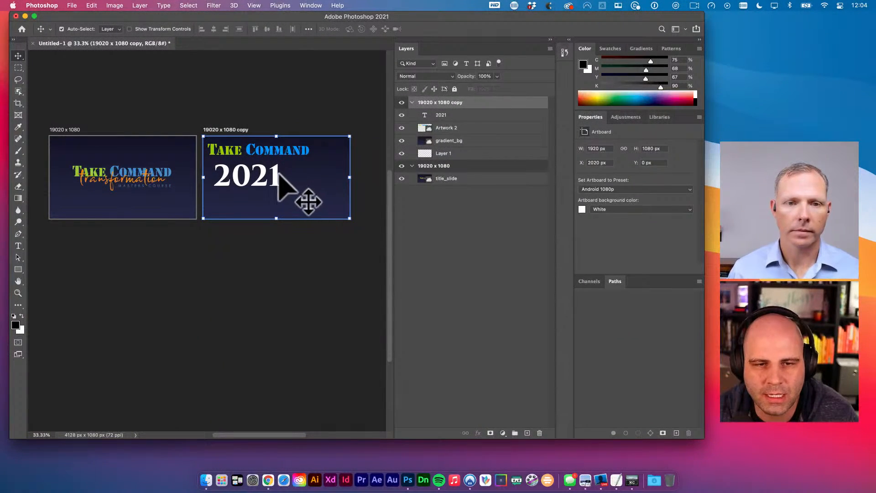
# - Move the 2021 text right and down, undoing an accidental background shift
pyautogui.moveTo(276, 180); pyautogui.dragTo(289, 190)
pyautogui.moveTo(289, 156)
pyautogui.mouseDown()
pyautogui.moveTo(313, 174)
pyautogui.moveTo(302, 160)
pyautogui.mouseUp()
pyautogui.press('super+z')
pyautogui.press('v')
# - Align the Take Command artwork to the copy artboard's horizontal centre, then deselect
pyautogui.press('super+a')
pyautogui.press('v')
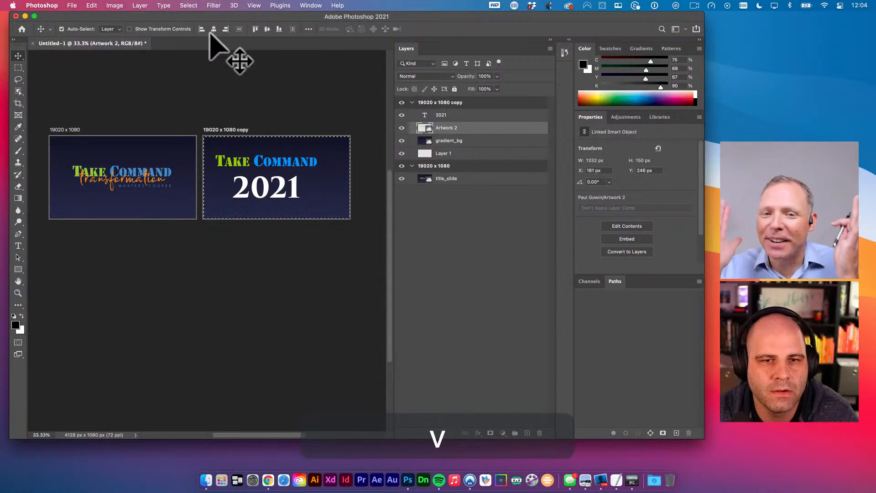
pyautogui.click(213, 29)
pyautogui.press('v')
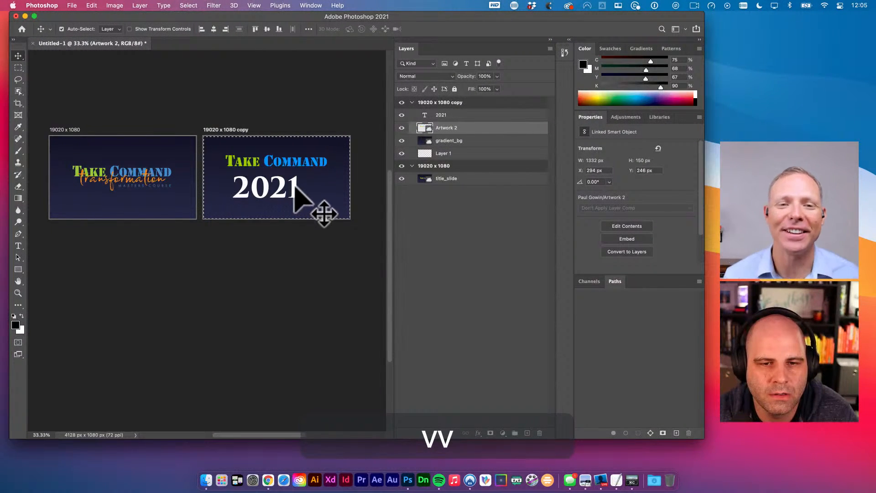
pyautogui.press('super+d')
pyautogui.click(294, 187)
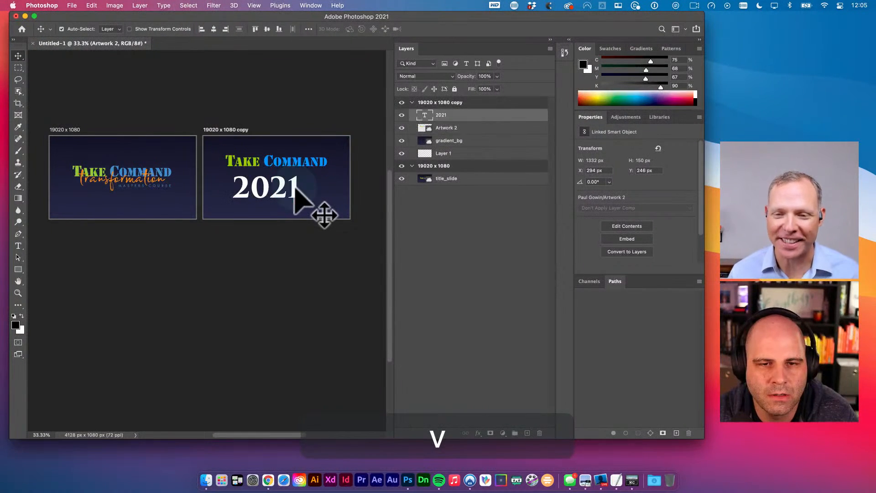
pyautogui.click(296, 163)
pyautogui.click(293, 195)
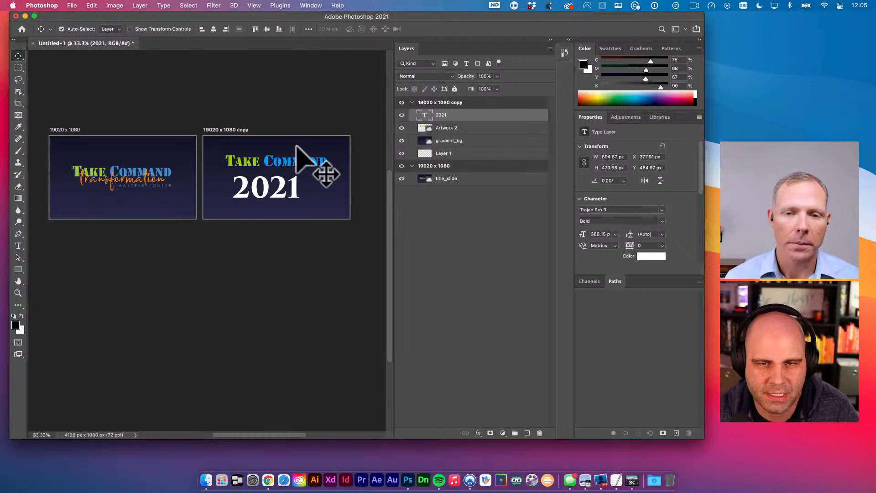
# - Edit the '19020 x 1080 copy' artboard name so it reads '19020 x 1080'
pyautogui.click(235, 129)
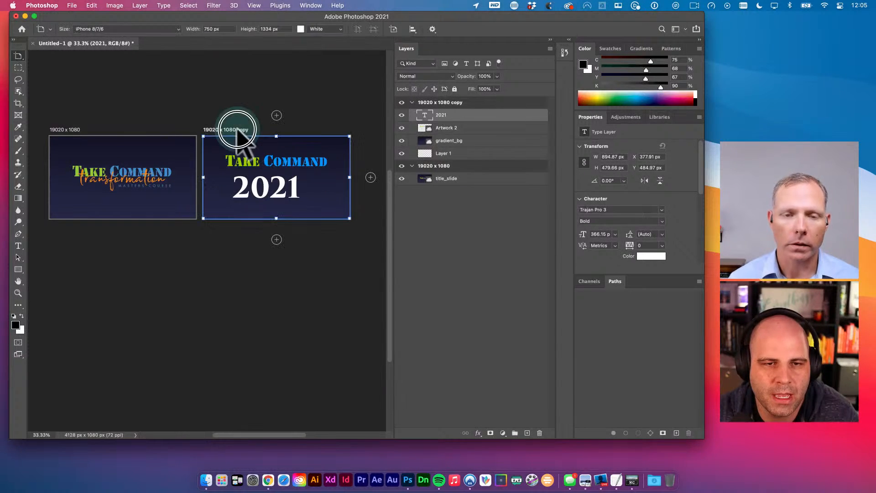
pyautogui.doubleClick(455, 102)
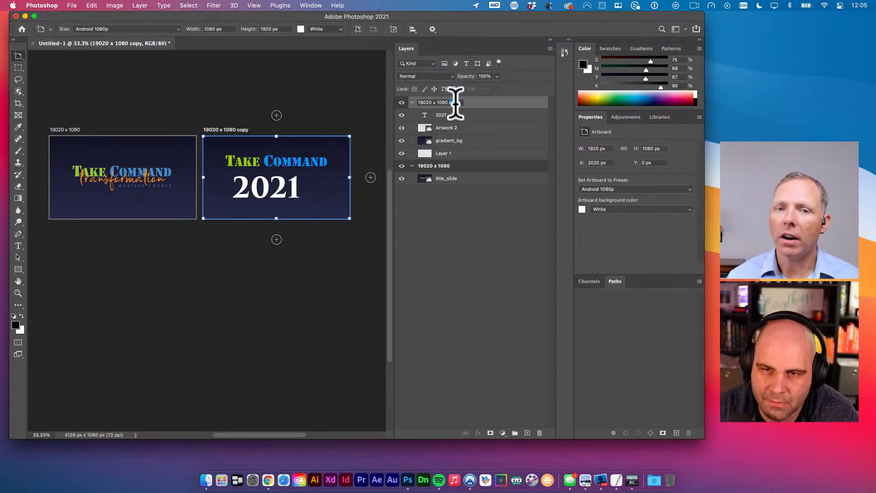
pyautogui.write('Li')
pyautogui.press('BackSpace')
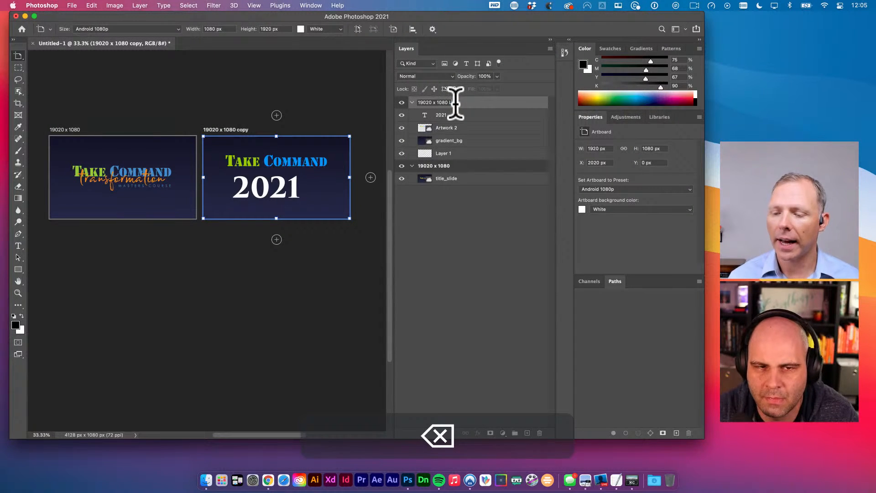
pyautogui.write('Live S')
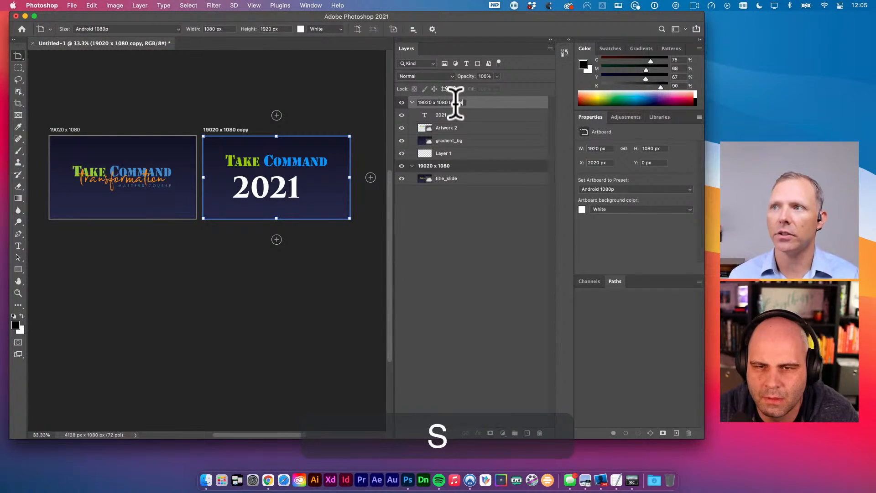
pyautogui.write('t')
pyautogui.press('BackSpace')
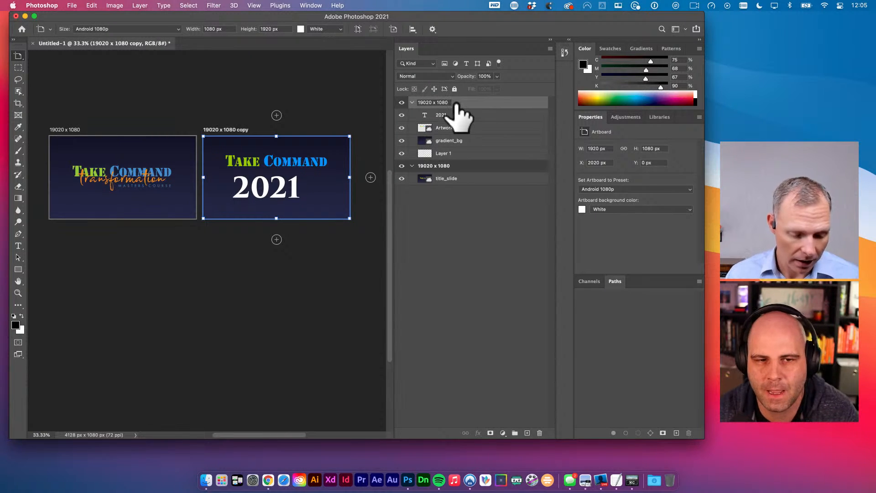
pyautogui.doubleClick(456, 103)
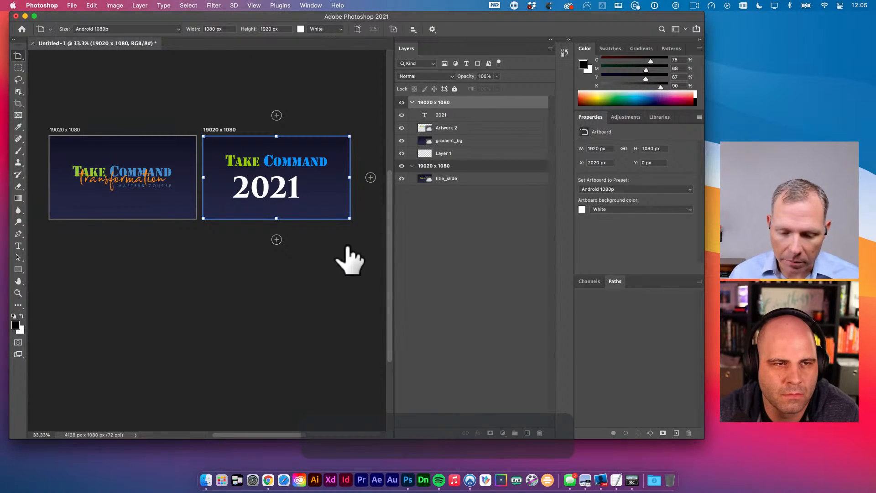
pyautogui.click(17, 56)
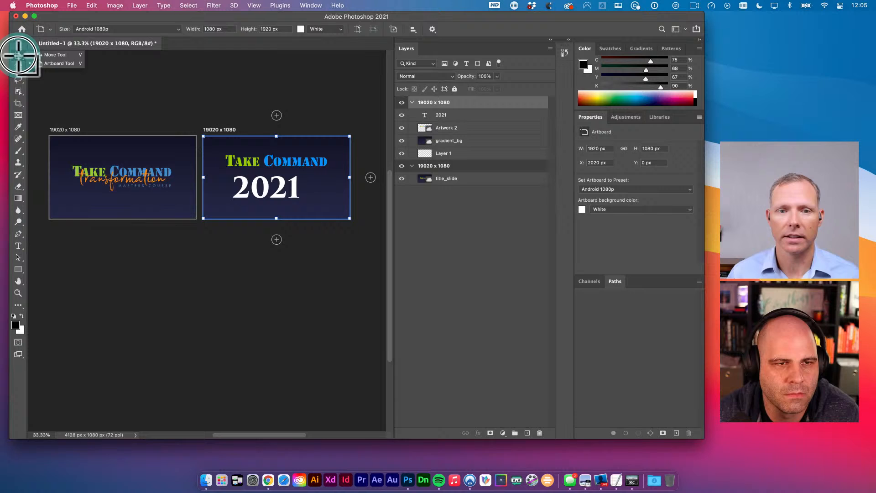
pyautogui.click(61, 55)
pyautogui.click(280, 117)
pyautogui.press('space')
pyautogui.moveTo(280, 118); pyautogui.dragTo(278, 156)
pyautogui.press('v')
pyautogui.click(158, 139)
pyautogui.press('space')
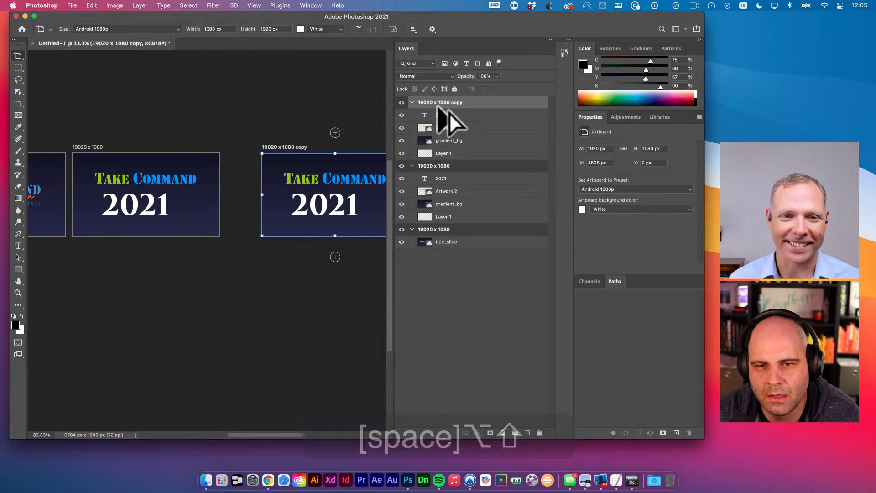
pyautogui.doubleClick(458, 102)
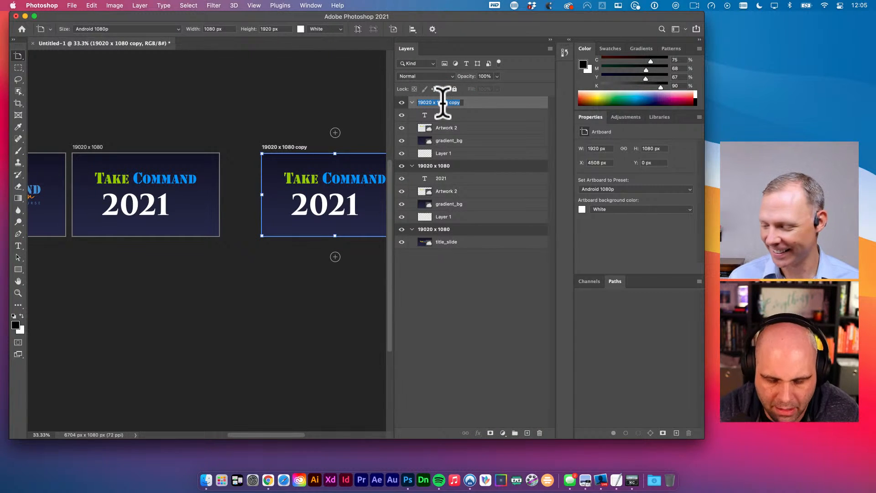
pyautogui.write('Invite')
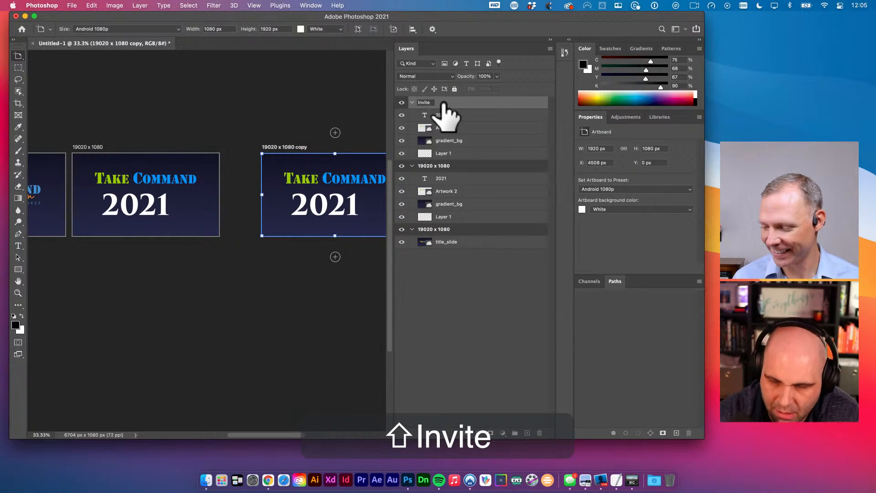
pyautogui.press('super+z')
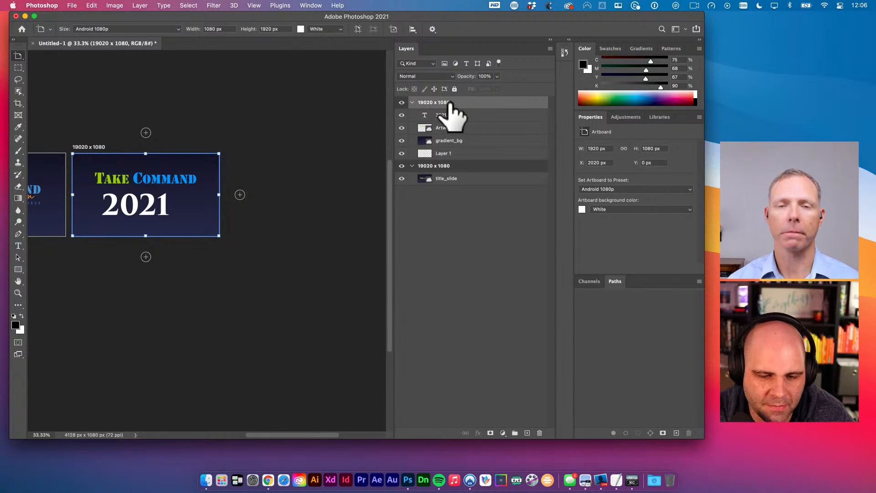
pyautogui.click(267, 479)
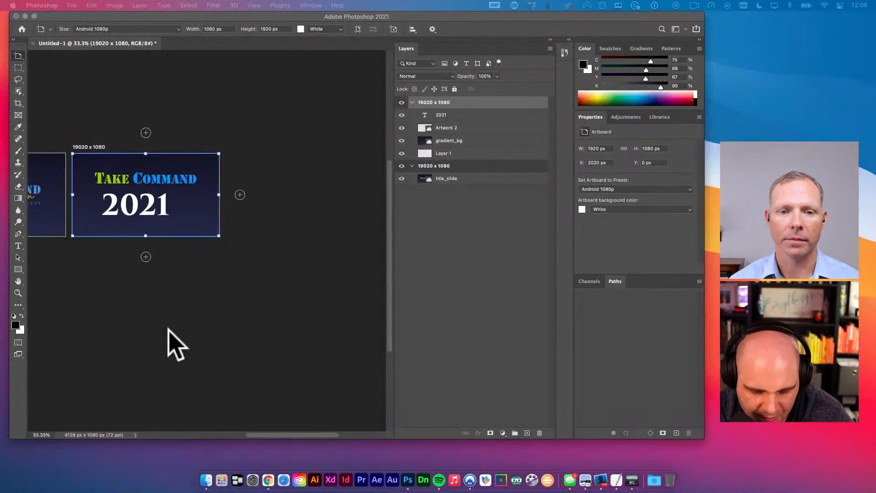
pyautogui.press('super+n')
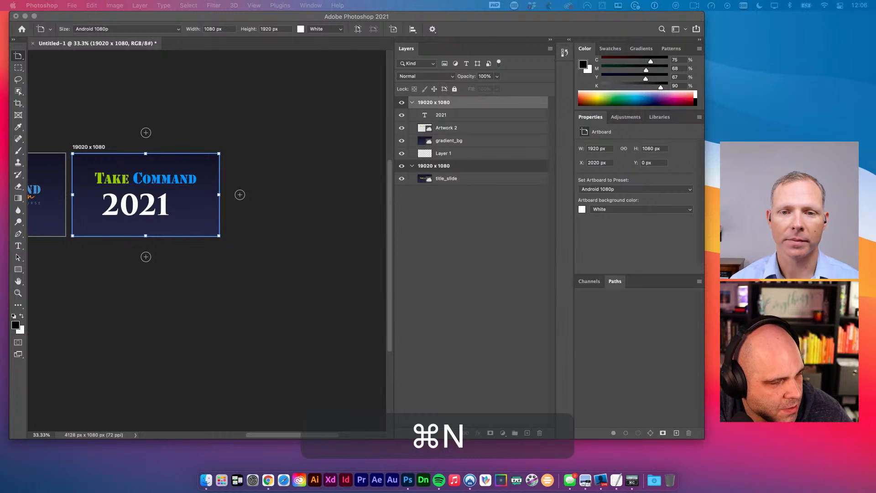
# - Enlarge the new browser window and go to the Envato Elements site
pyautogui.moveTo(325, 57); pyautogui.dragTo(381, 73)
pyautogui.moveTo(414, 261); pyautogui.dragTo(724, 437)
pyautogui.write('elements.envato.com')
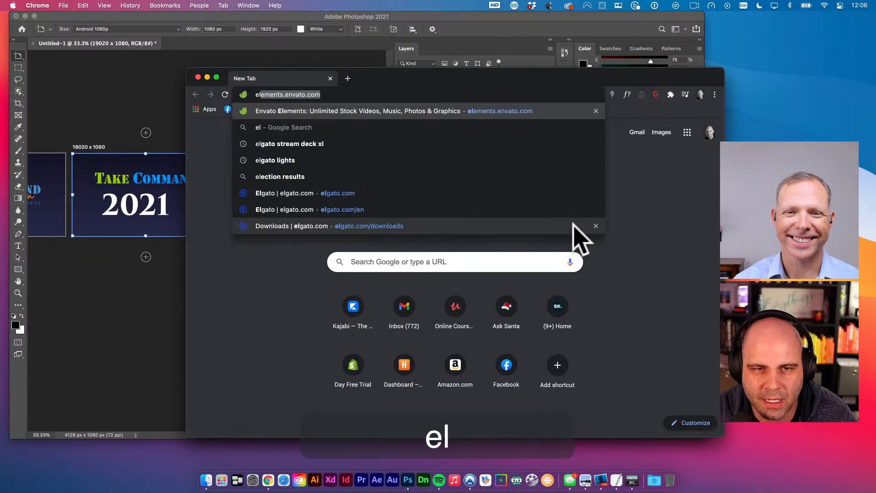
pyautogui.press('Return')
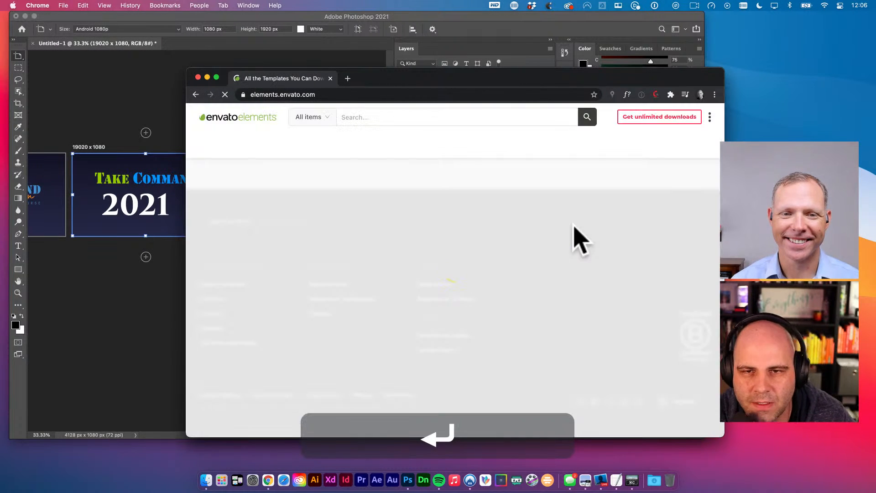
# - Search Envato Elements for 'new years'
pyautogui.moveTo(568, 72); pyautogui.dragTo(508, 42)
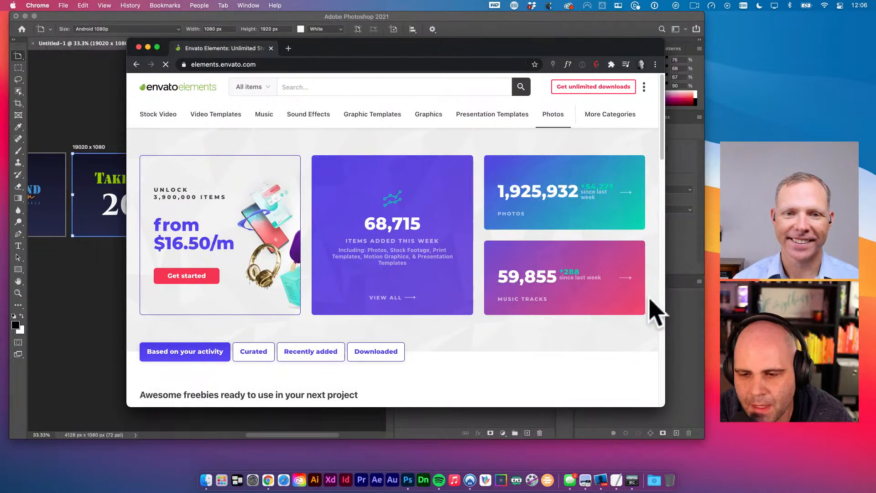
pyautogui.moveTo(680, 418); pyautogui.dragTo(688, 420)
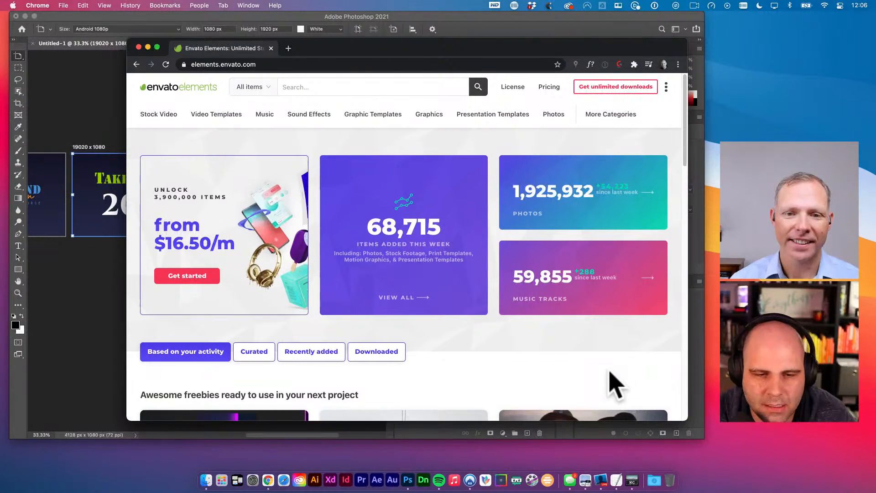
pyautogui.scroll(-3, 614, 383)
pyautogui.scroll(2, 494, 279)
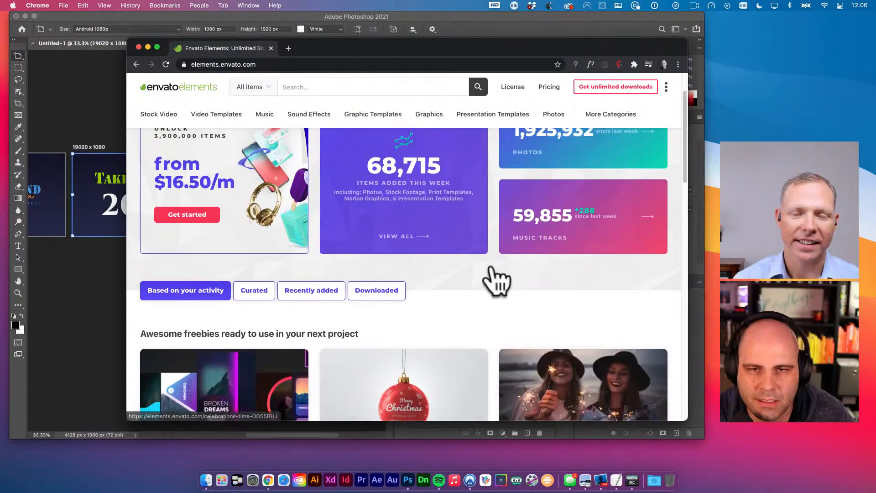
pyautogui.click(400, 89)
pyautogui.write('new years')
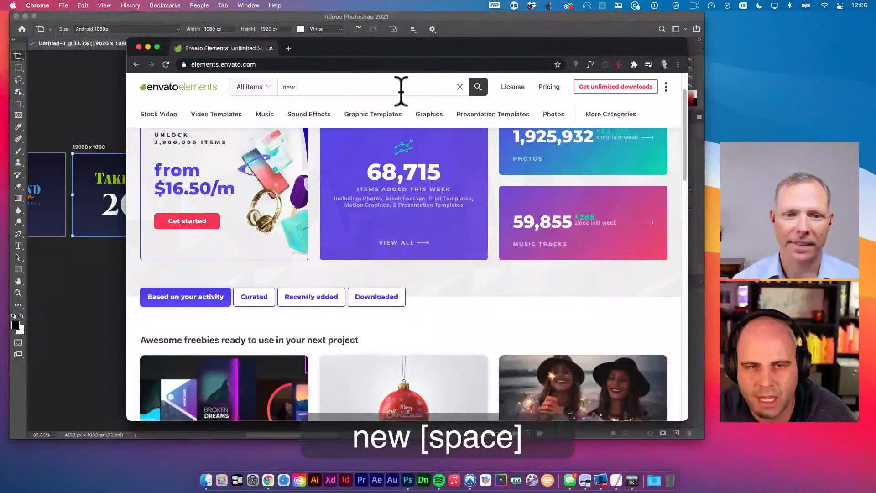
pyautogui.press('Return')
pyautogui.press('super+t')
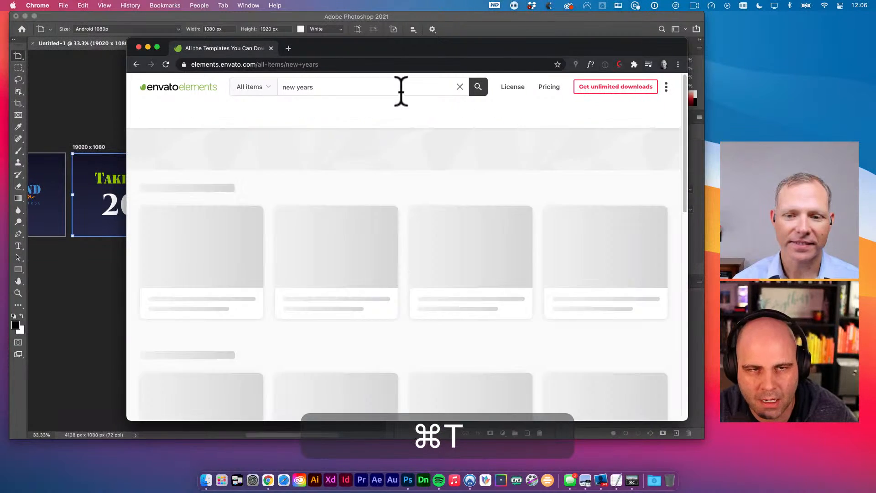
# - Go to stock.adobe.com and search for 'new years'
pyautogui.write('stock.ad')
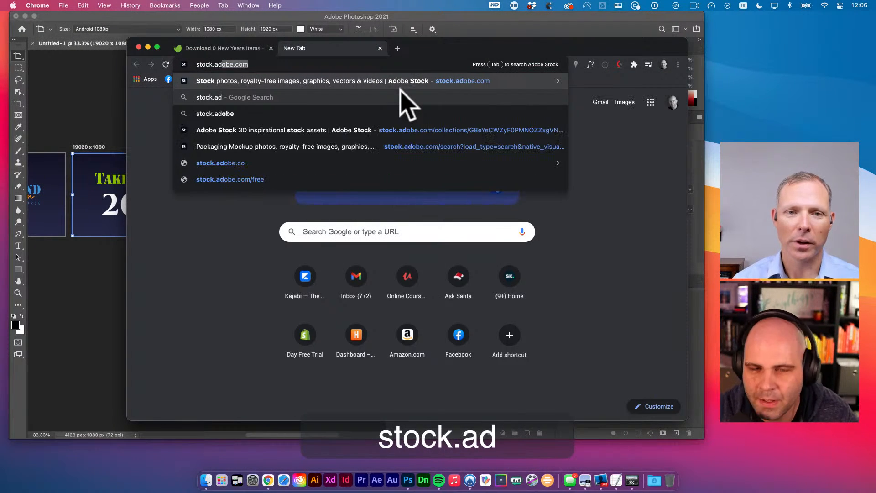
pyautogui.press('Return')
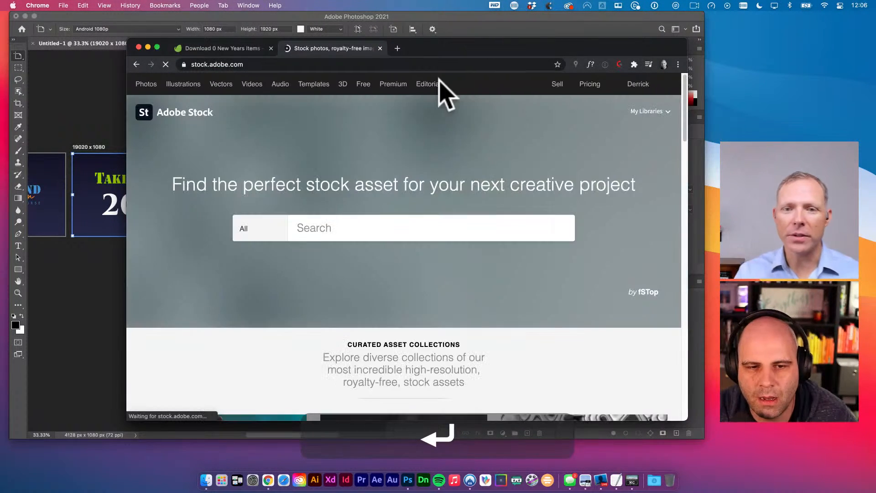
pyautogui.click(367, 227)
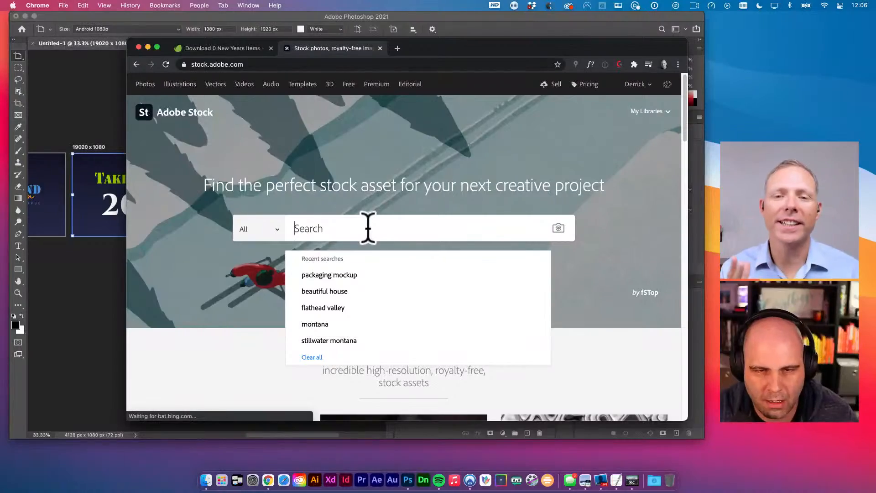
pyautogui.write('new years')
pyautogui.press('Return')
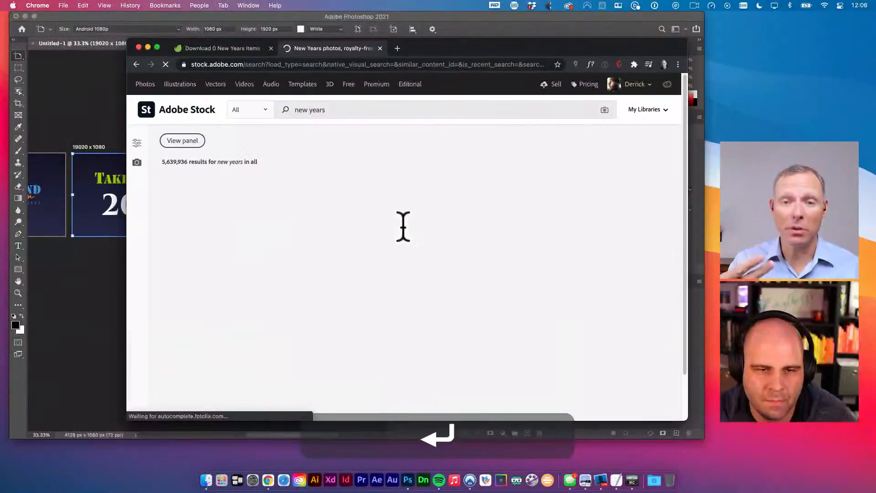
# - Scroll through the Adobe Stock 'new years' images looking for a background
pyautogui.scroll(-5, 470, 219)
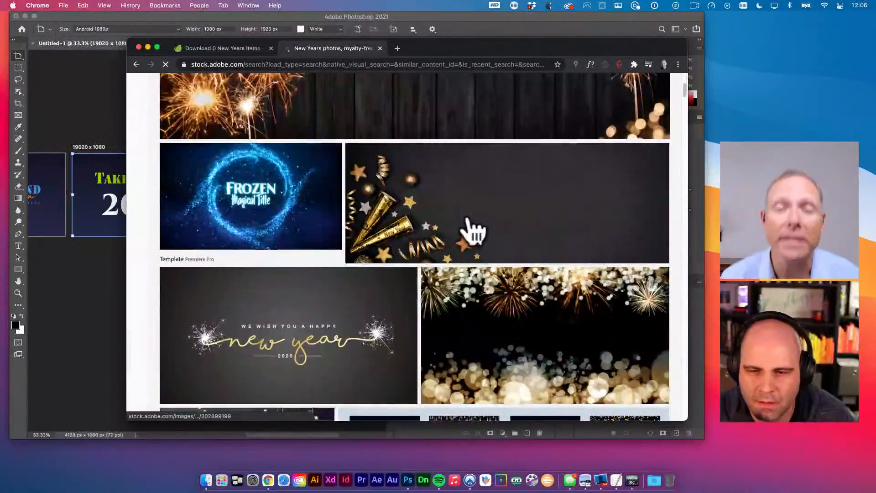
pyautogui.scroll(-3, 472, 230)
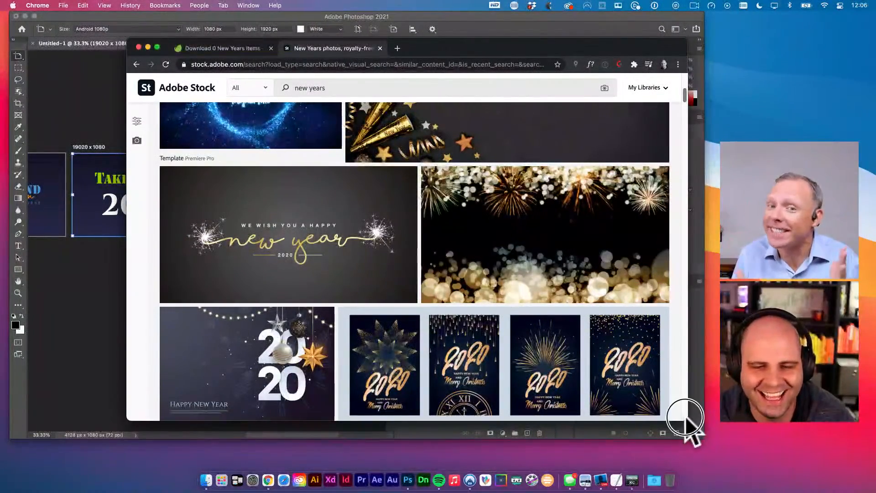
pyautogui.moveTo(688, 418); pyautogui.dragTo(704, 451)
pyautogui.scroll(-4, 630, 377)
pyautogui.scroll(-3, 641, 376)
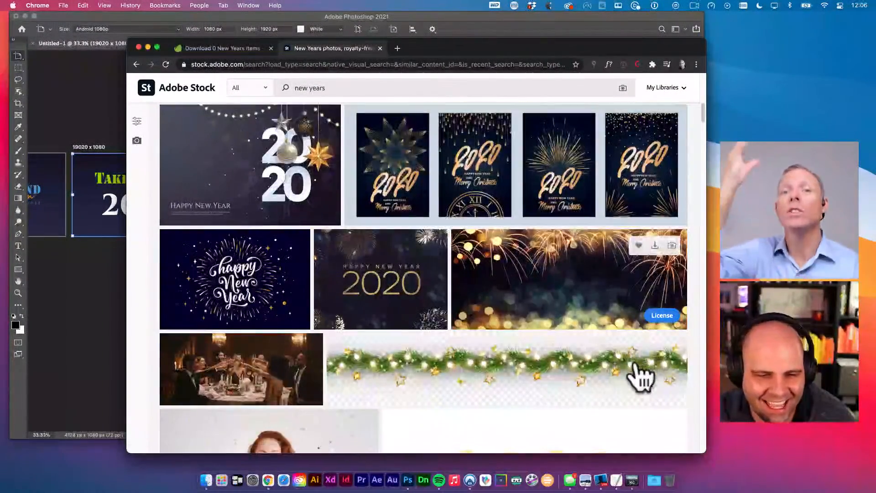
pyautogui.scroll(-10, 641, 377)
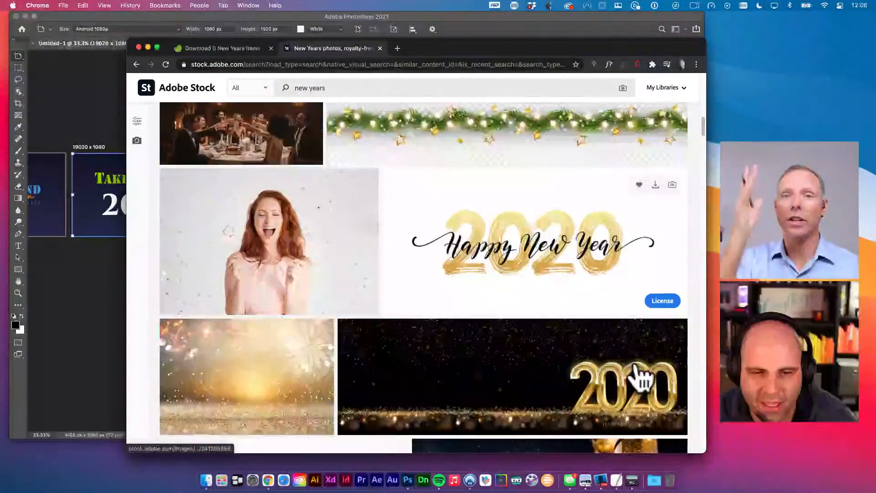
pyautogui.scroll(-3, 639, 372)
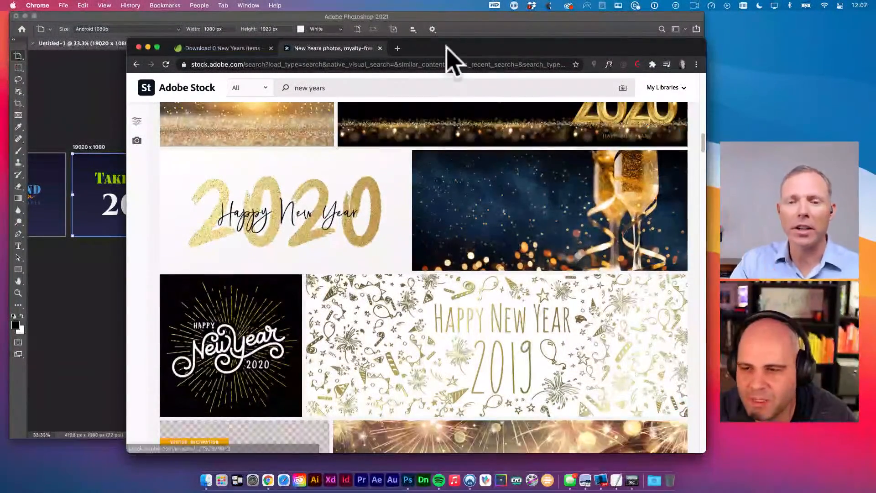
pyautogui.moveTo(446, 46); pyautogui.dragTo(464, 47)
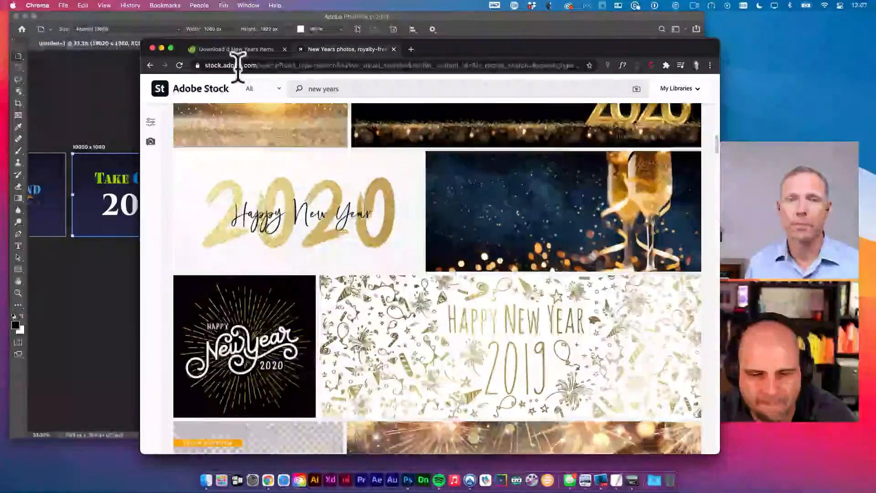
pyautogui.scroll(-9, 324, 178)
pyautogui.scroll(-3, 324, 182)
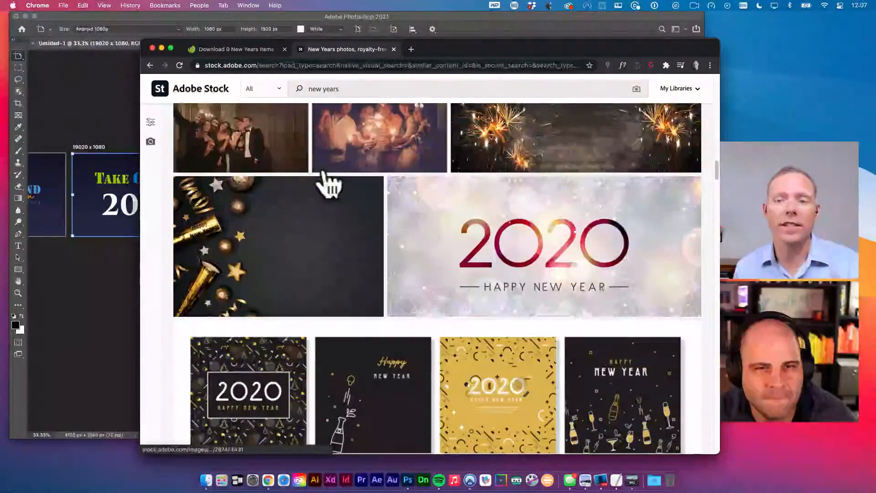
pyautogui.hotkey('ctrl', 'shift', 'Tab')
# - Scroll the Envato 'new years' results, then the Adobe Stock results
pyautogui.scroll(-3, 384, 164)
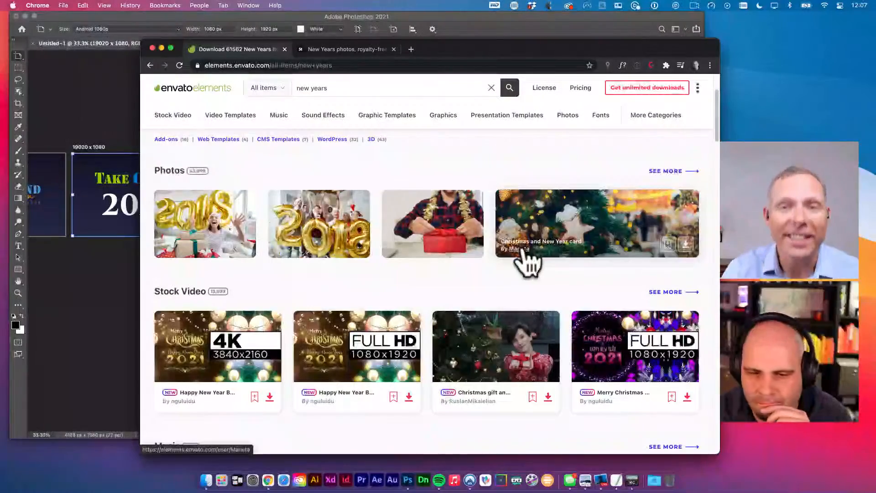
pyautogui.scroll(-5, 563, 281)
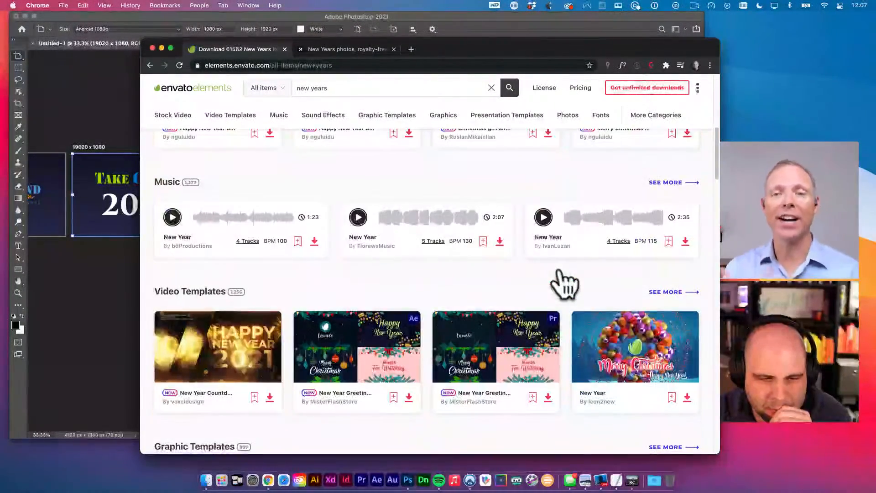
pyautogui.scroll(-3, 562, 279)
pyautogui.scroll(-2, 563, 279)
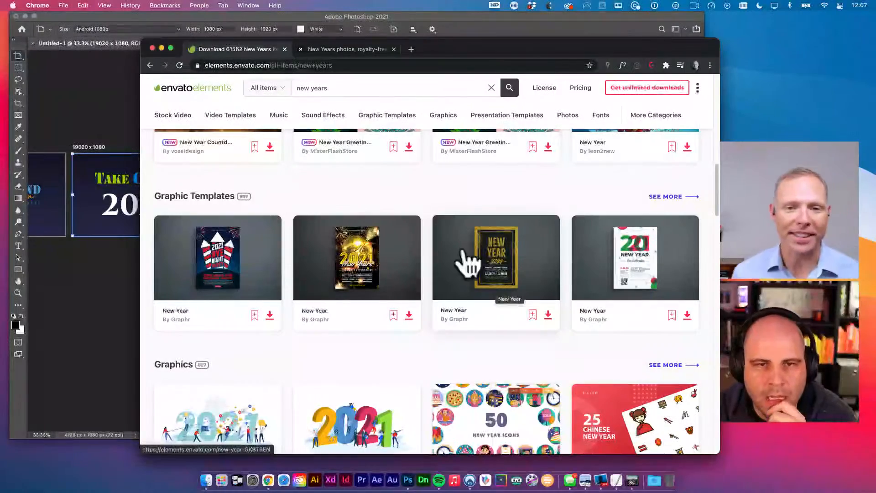
pyautogui.click(336, 50)
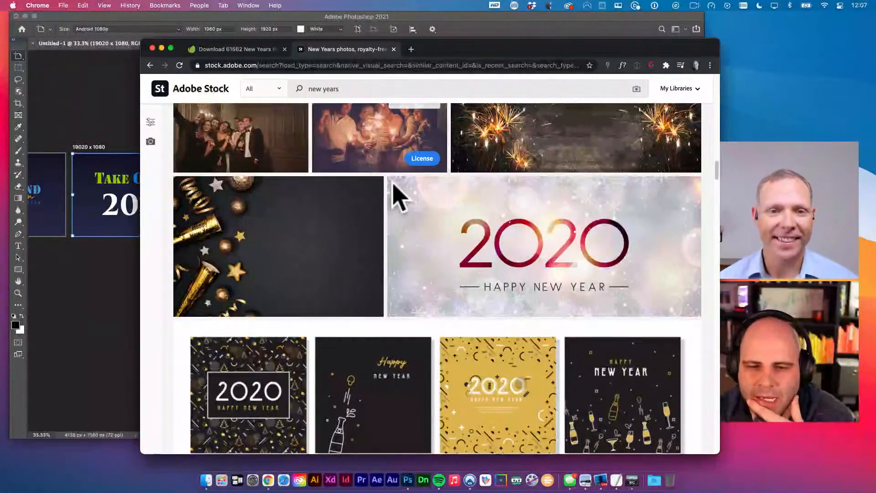
pyautogui.scroll(-3, 391, 194)
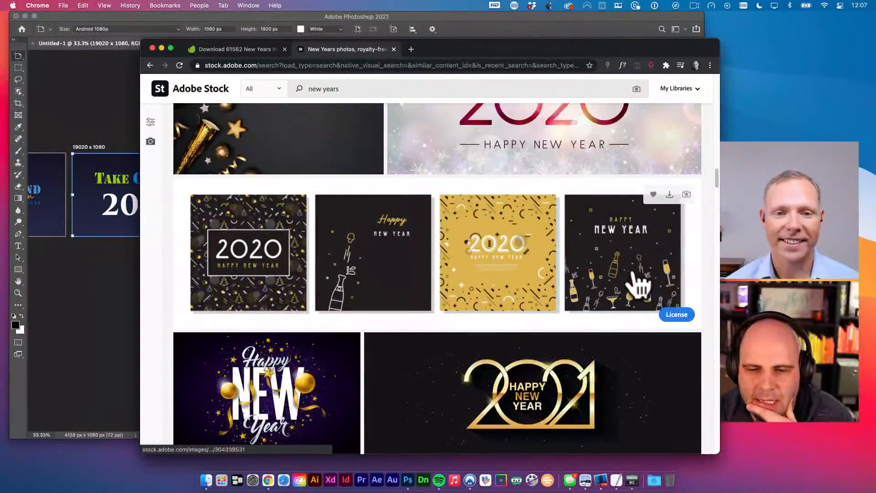
pyautogui.scroll(-2, 639, 285)
pyautogui.scroll(-3, 700, 371)
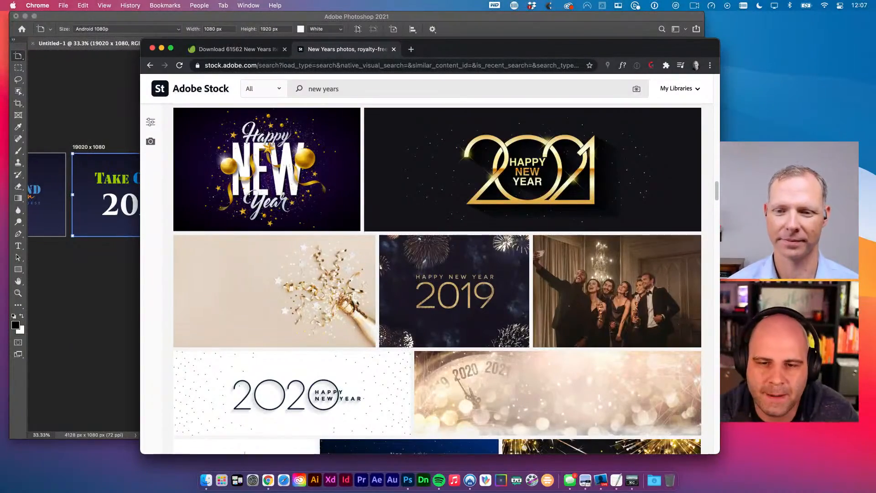
# - Keep browsing the Adobe Stock 'new years' images, briefly checking the Envato tab
pyautogui.scroll(-10, 578, 226)
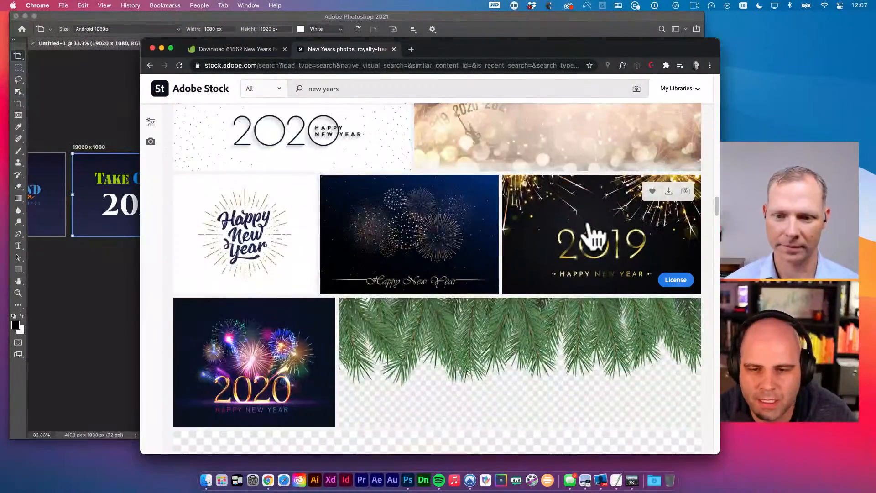
pyautogui.scroll(-15, 591, 233)
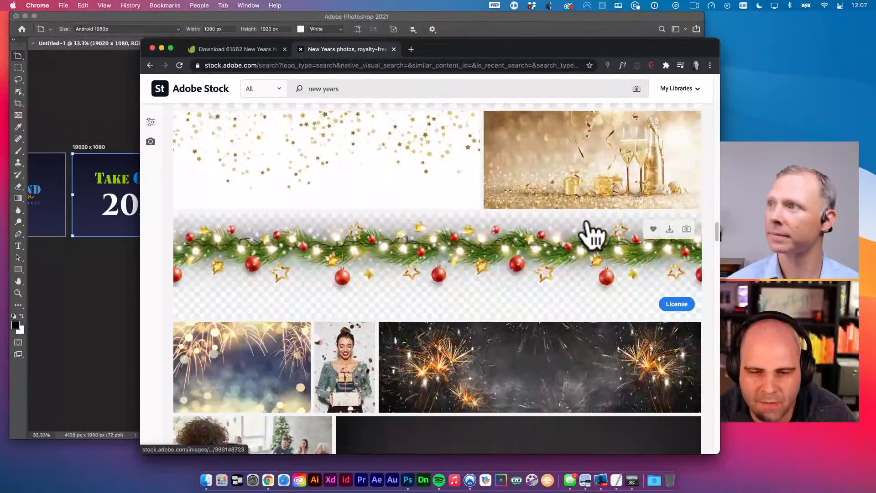
pyautogui.scroll(-12, 591, 235)
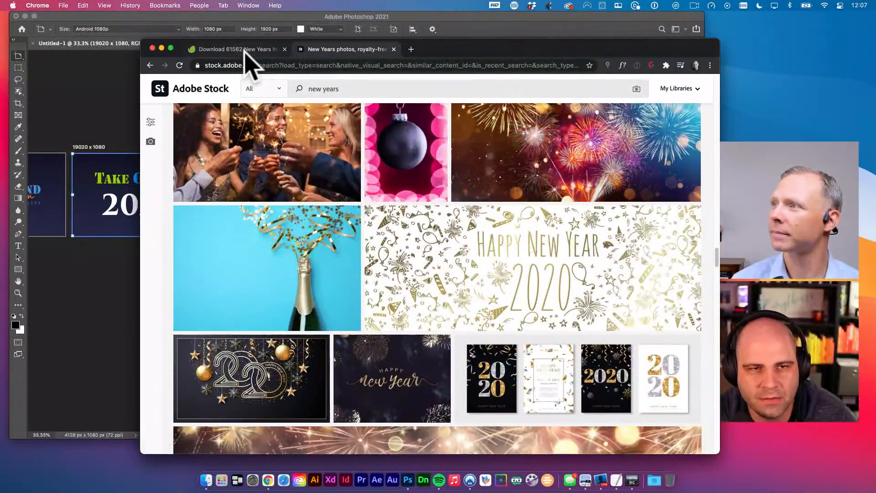
pyautogui.click(242, 50)
pyautogui.moveTo(316, 118)
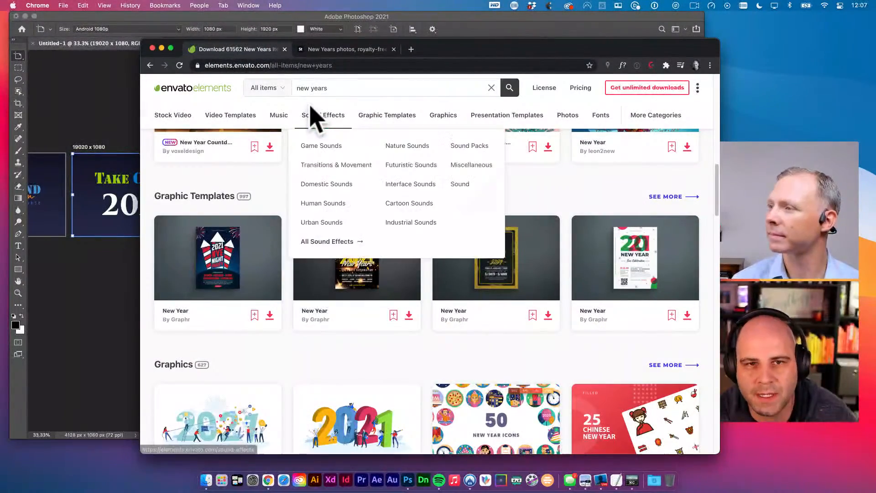
pyautogui.click(340, 50)
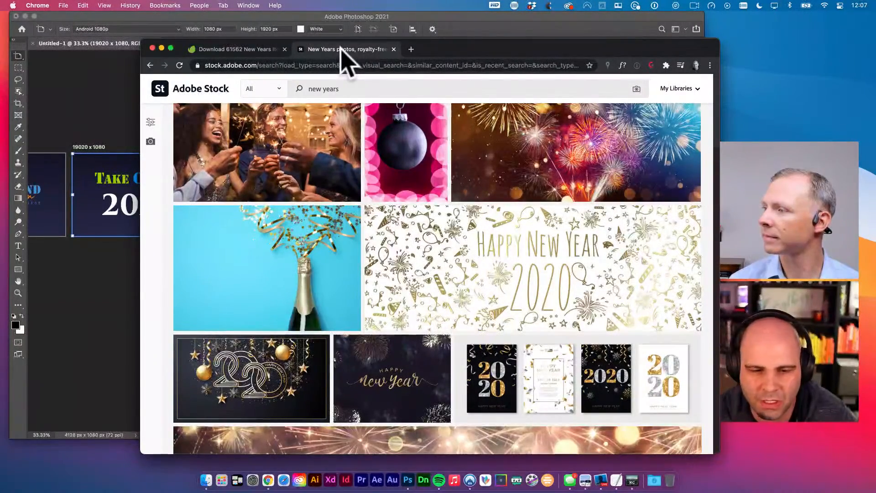
pyautogui.scroll(-8, 371, 169)
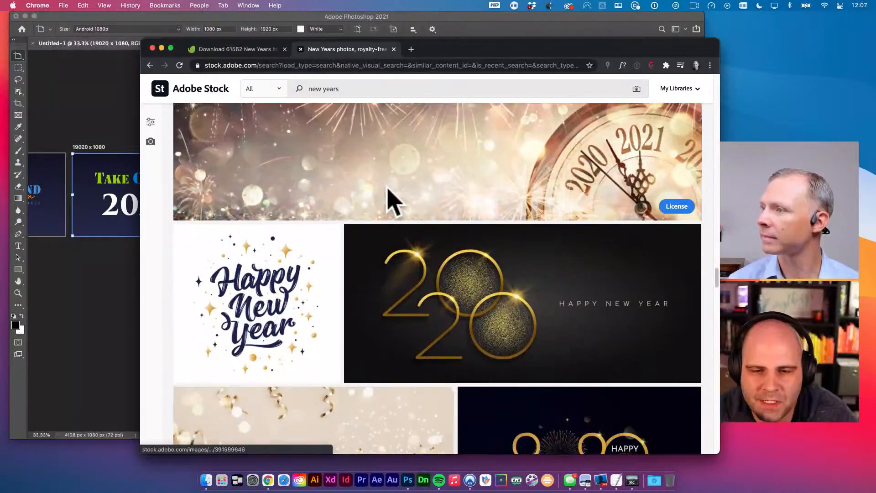
pyautogui.scroll(-5, 396, 195)
pyautogui.scroll(10, 396, 195)
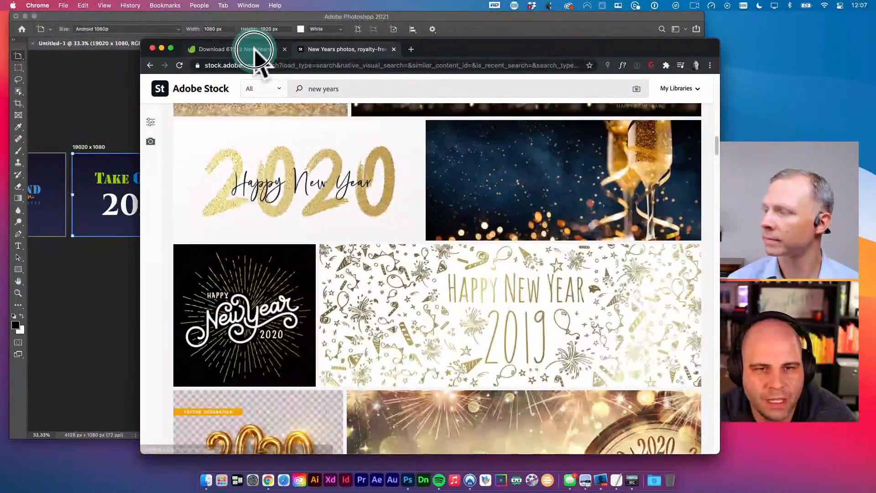
# - Scroll down the Envato 'new years' results across categories to the Graphic Templates row
pyautogui.click(256, 49)
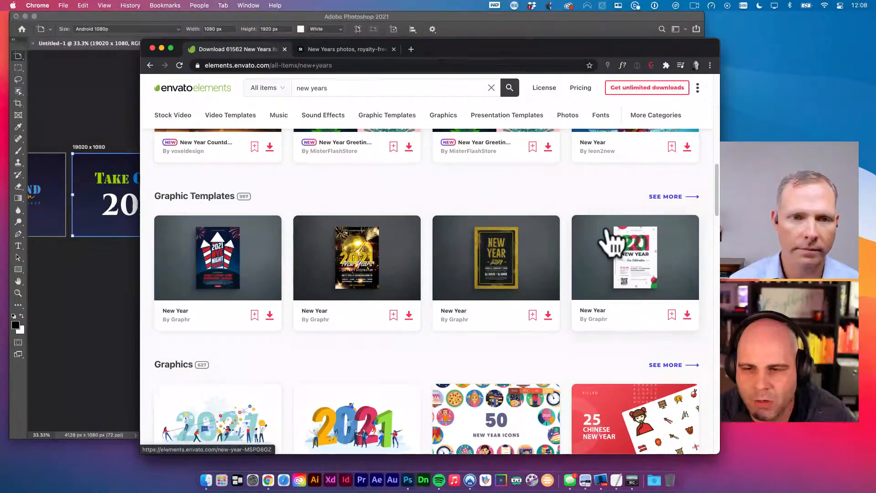
pyautogui.scroll(10, 356, 231)
pyautogui.scroll(-1, 359, 182)
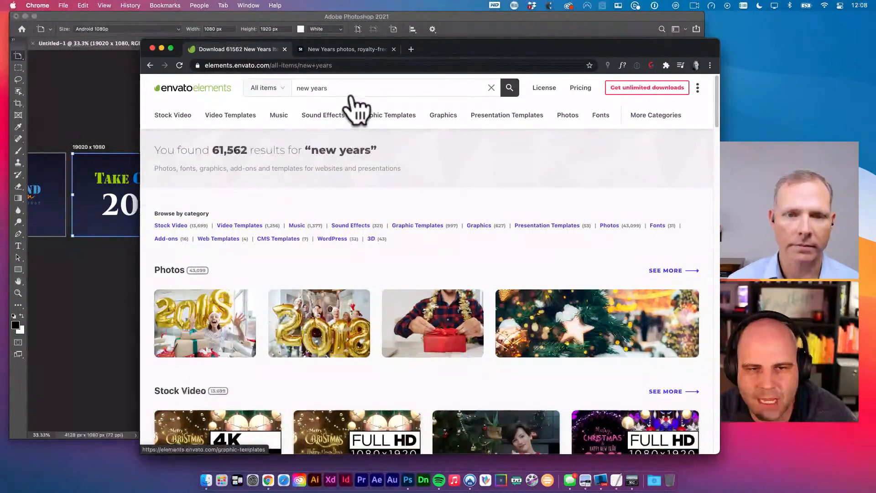
pyautogui.click(294, 89)
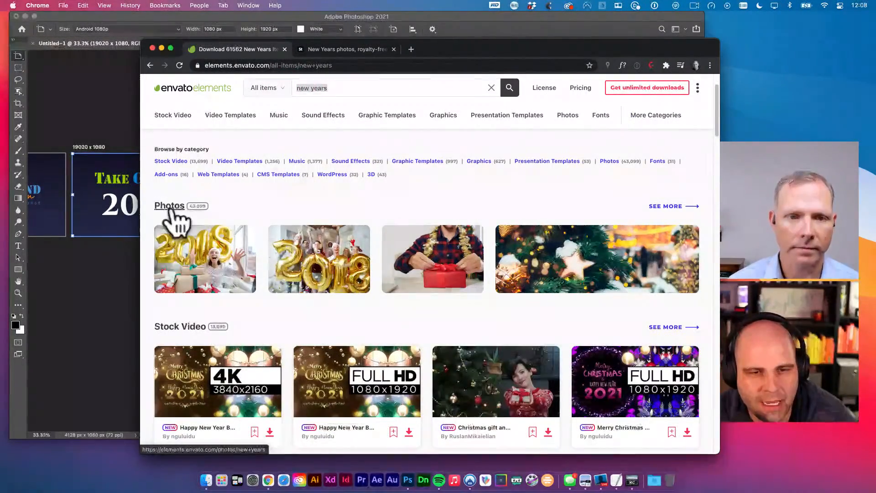
pyautogui.scroll(-1, 173, 220)
pyautogui.scroll(-2, 201, 297)
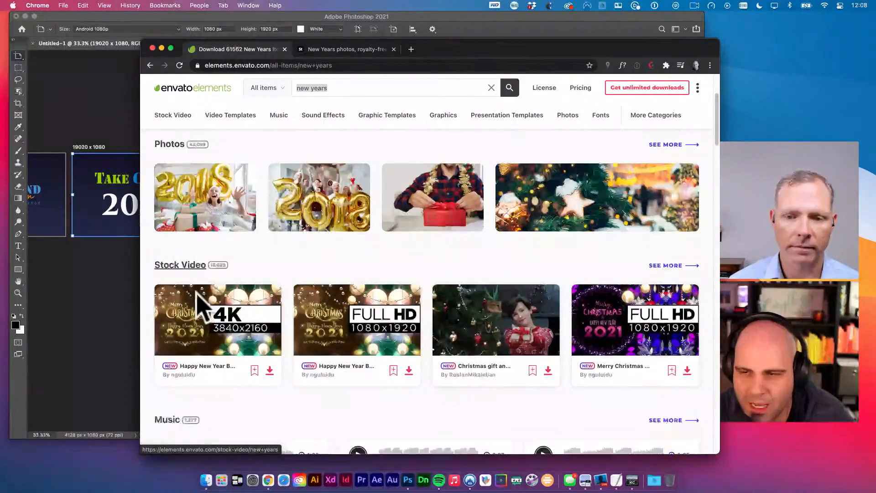
pyautogui.scroll(-10, 204, 310)
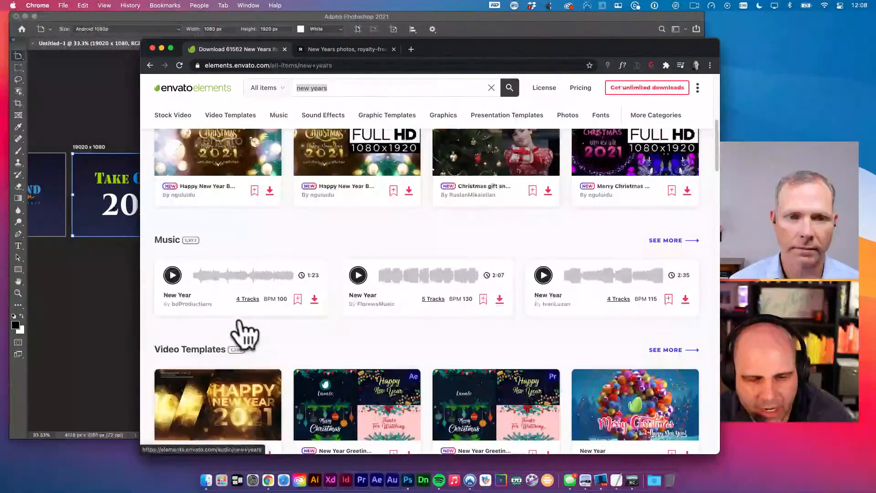
pyautogui.scroll(-1, 232, 331)
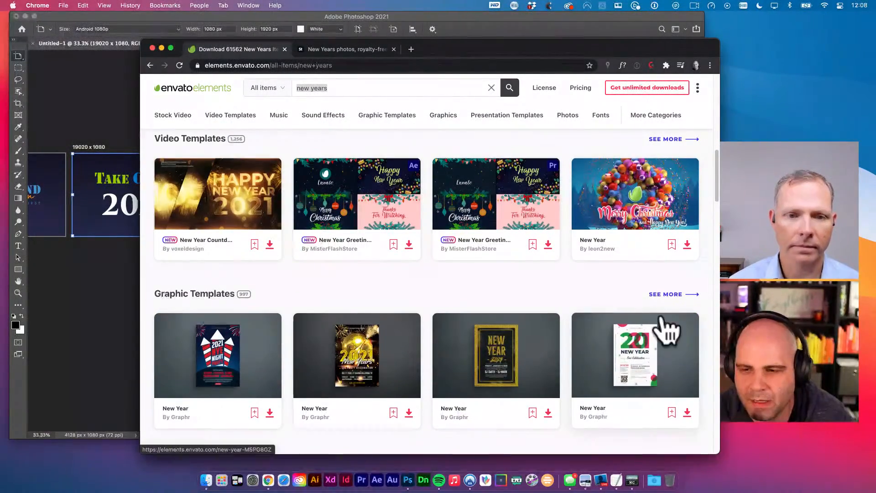
# - Show all 'new years' graphic templates and scroll through the first page
pyautogui.click(669, 295)
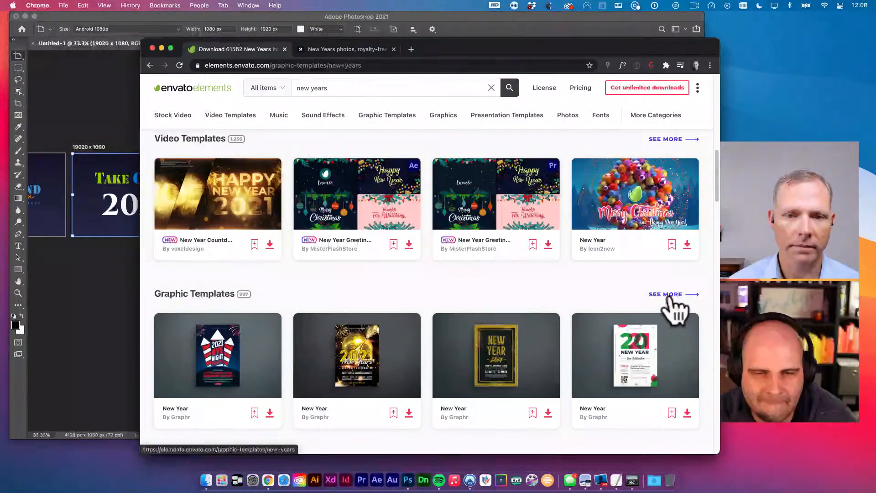
pyautogui.scroll(-5, 433, 346)
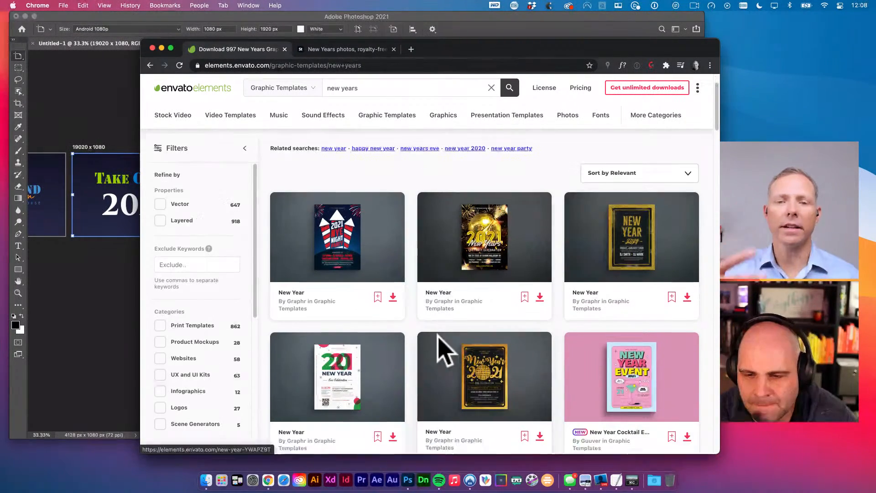
pyautogui.scroll(-3, 439, 352)
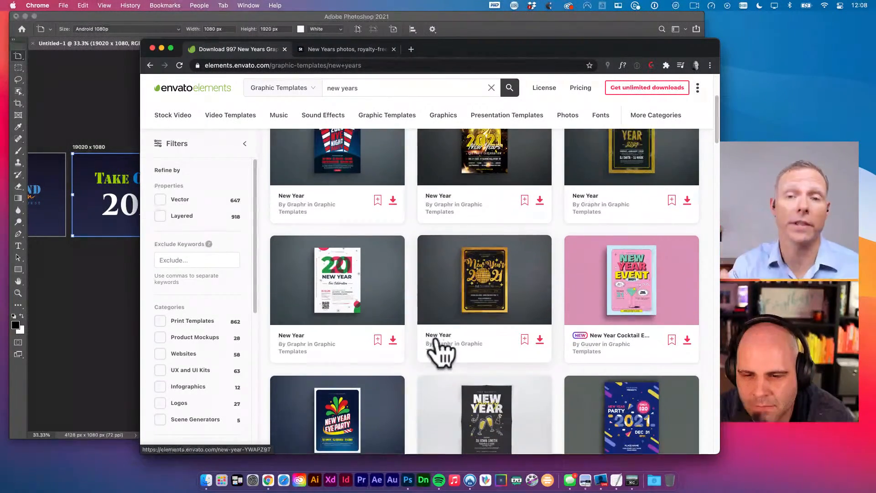
pyautogui.scroll(-8, 562, 378)
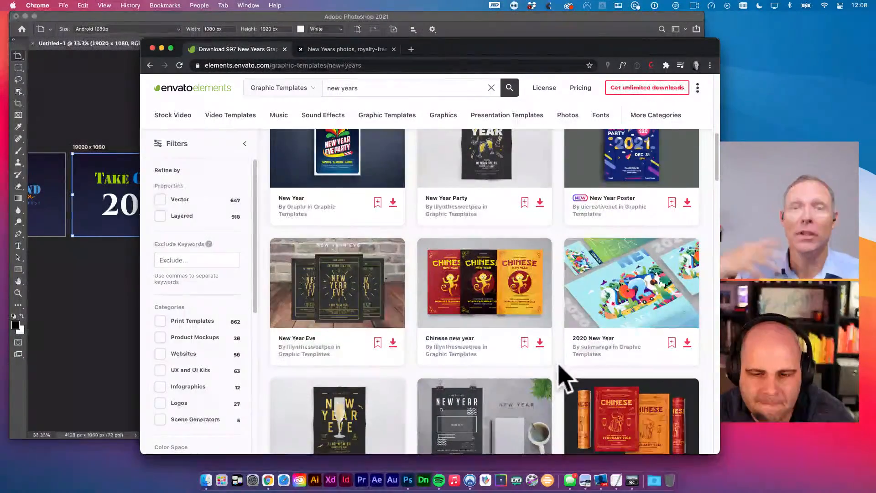
pyautogui.scroll(-4, 562, 377)
pyautogui.scroll(-4, 564, 378)
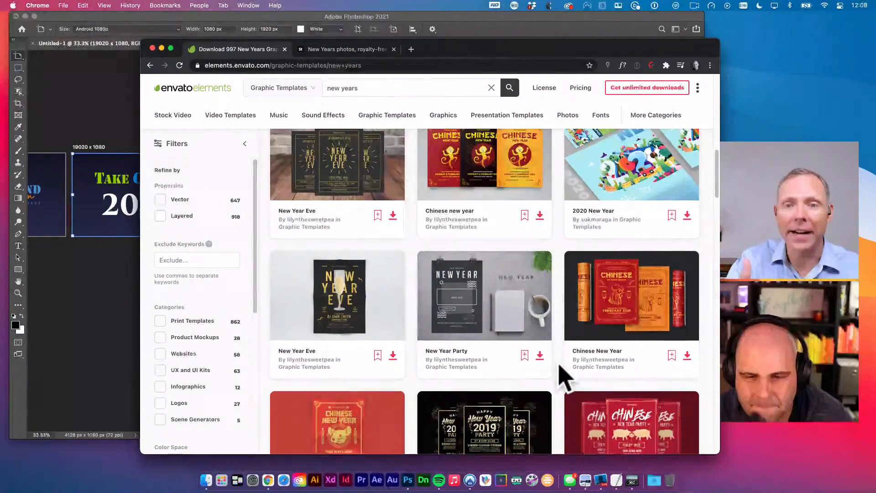
pyautogui.scroll(-6, 564, 378)
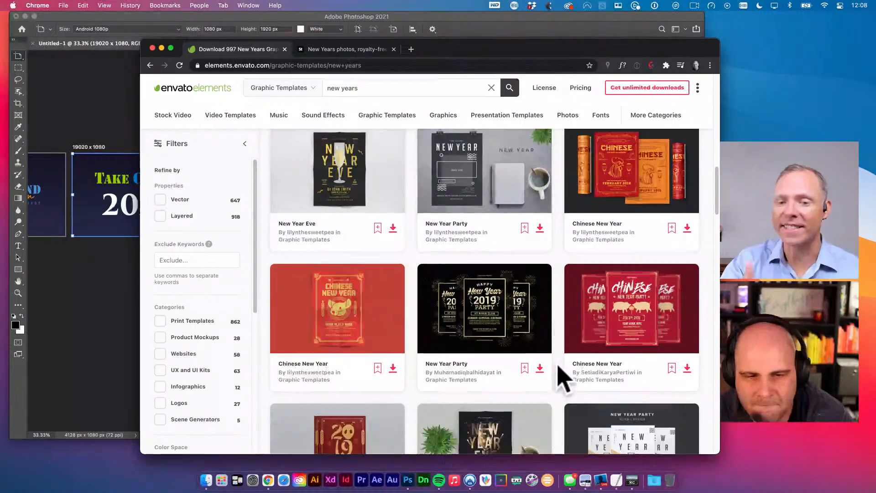
pyautogui.scroll(-4, 564, 378)
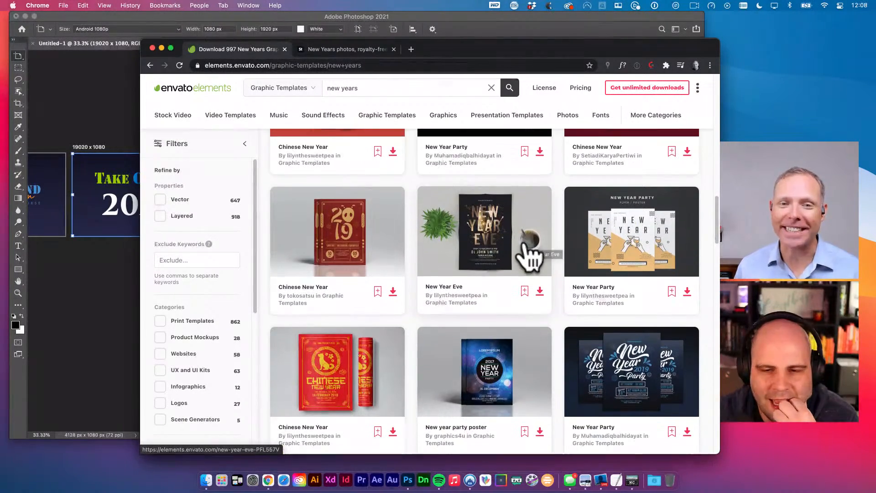
pyautogui.scroll(-4, 529, 255)
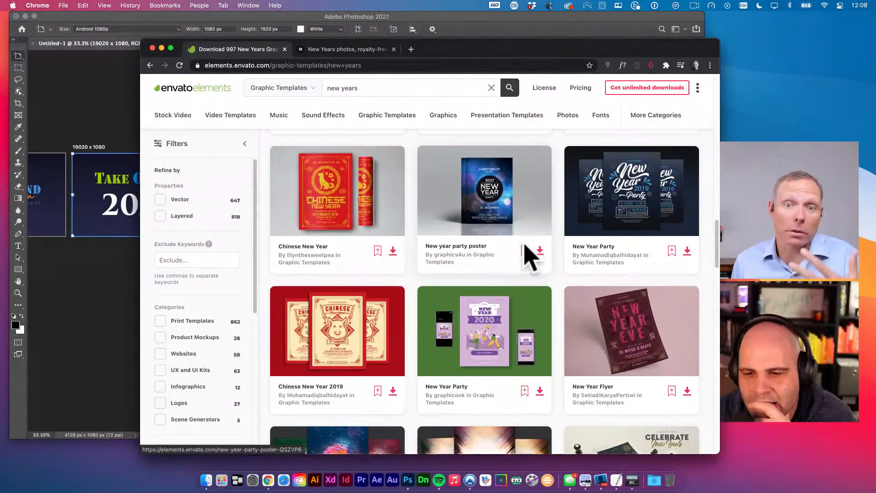
pyautogui.scroll(-12, 529, 259)
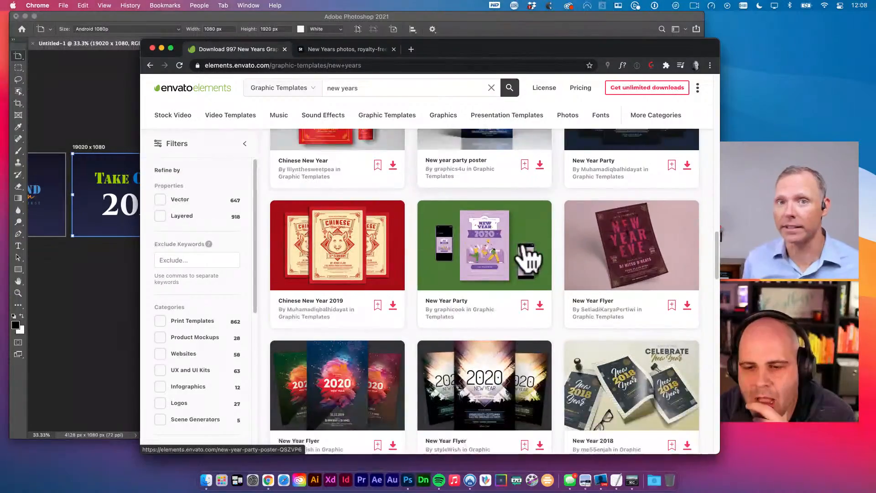
pyautogui.scroll(-1, 529, 260)
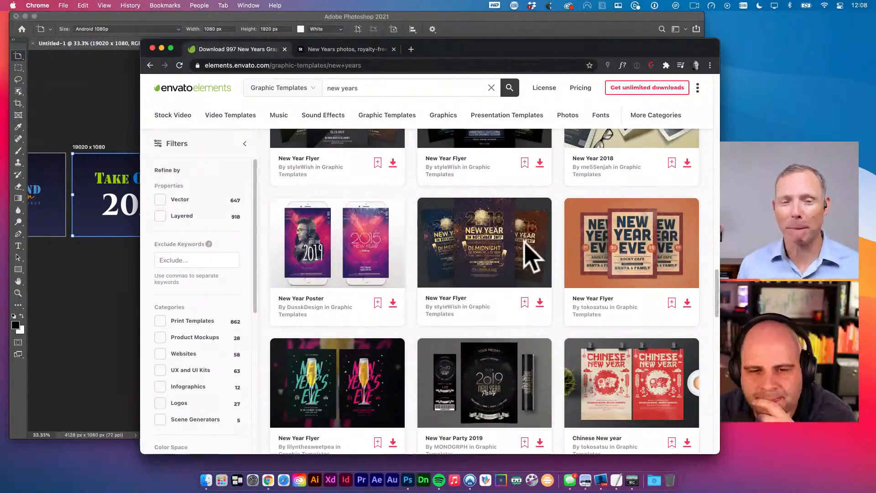
pyautogui.scroll(-4, 527, 257)
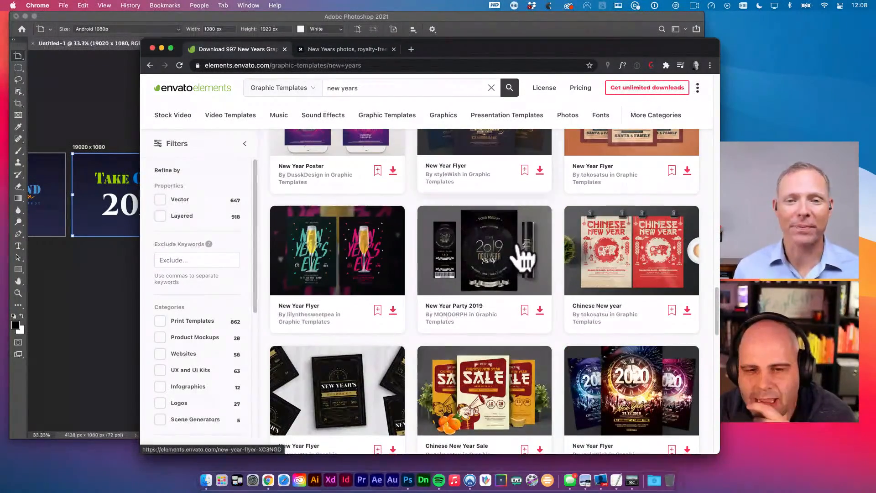
pyautogui.scroll(-3, 523, 260)
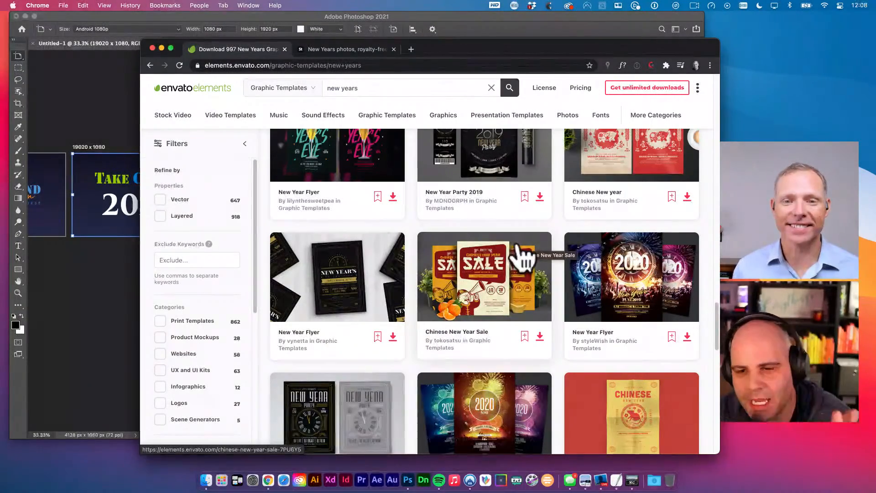
pyautogui.scroll(-3, 524, 258)
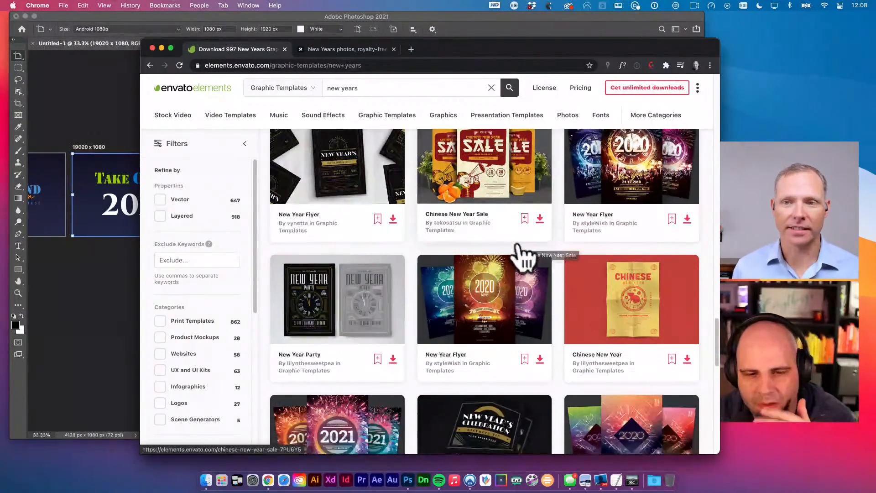
pyautogui.scroll(-4, 524, 257)
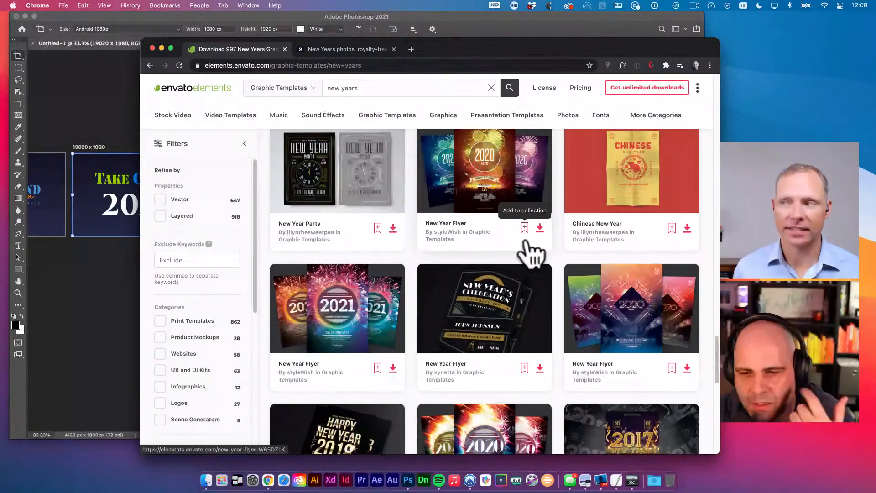
pyautogui.scroll(-1, 529, 258)
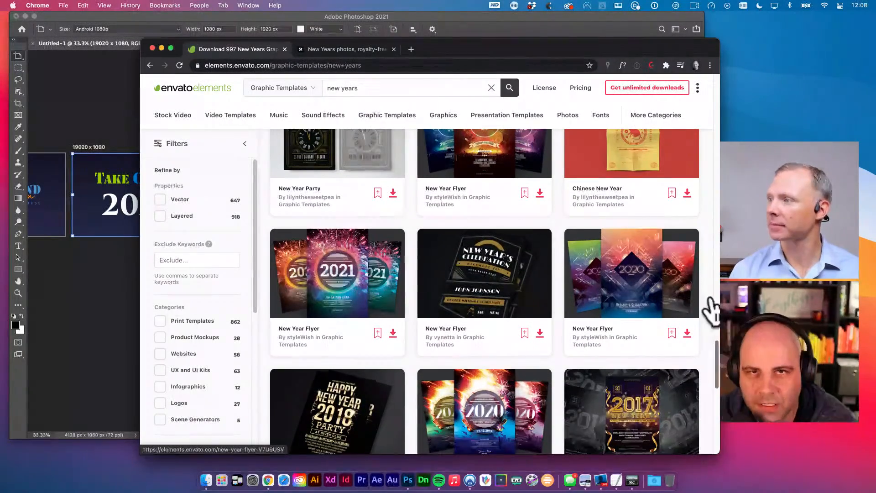
pyautogui.scroll(-1, 604, 315)
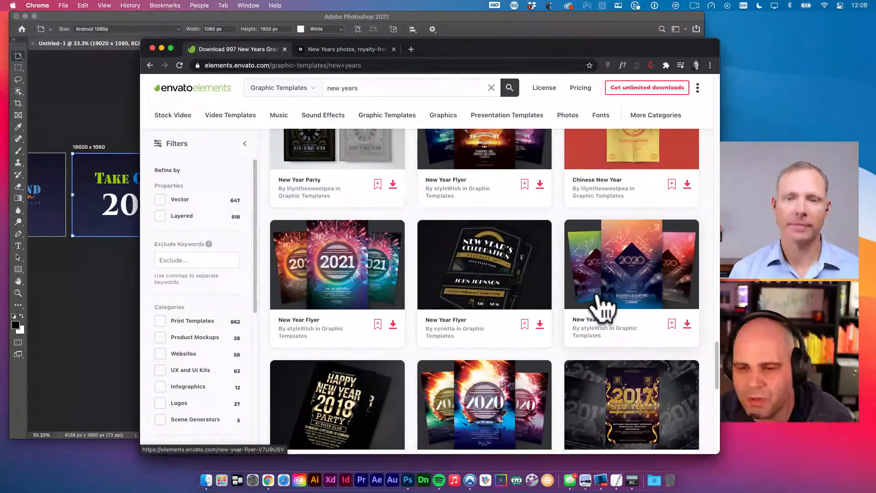
pyautogui.scroll(-2, 605, 310)
pyautogui.scroll(-3, 600, 310)
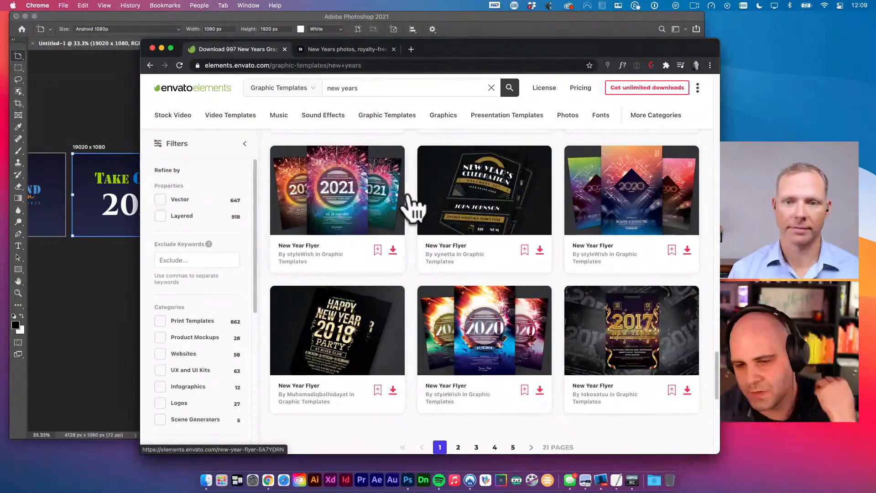
pyautogui.scroll(-5, 411, 207)
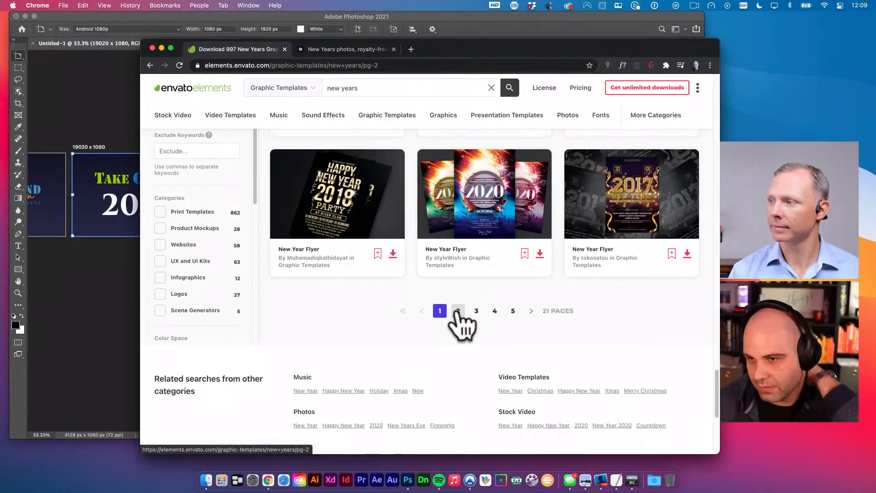
# - Browse the second page of 'new years' graphic templates
pyautogui.click(457, 311)
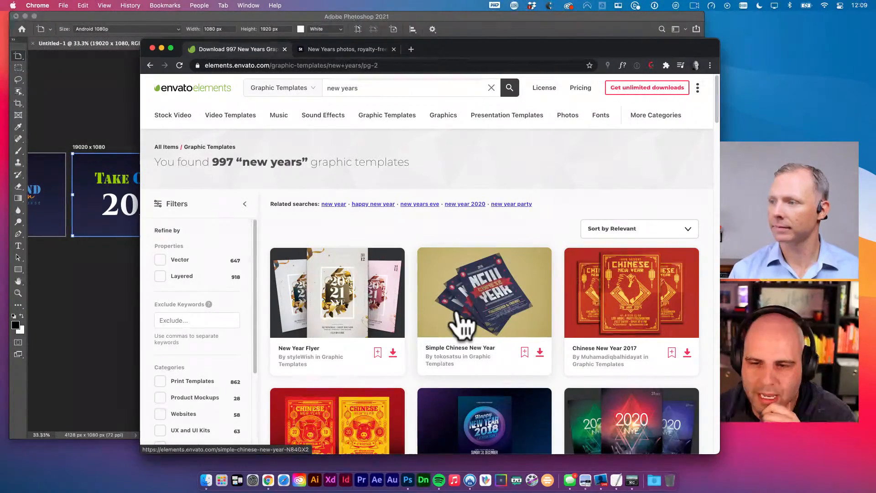
pyautogui.scroll(-5, 465, 317)
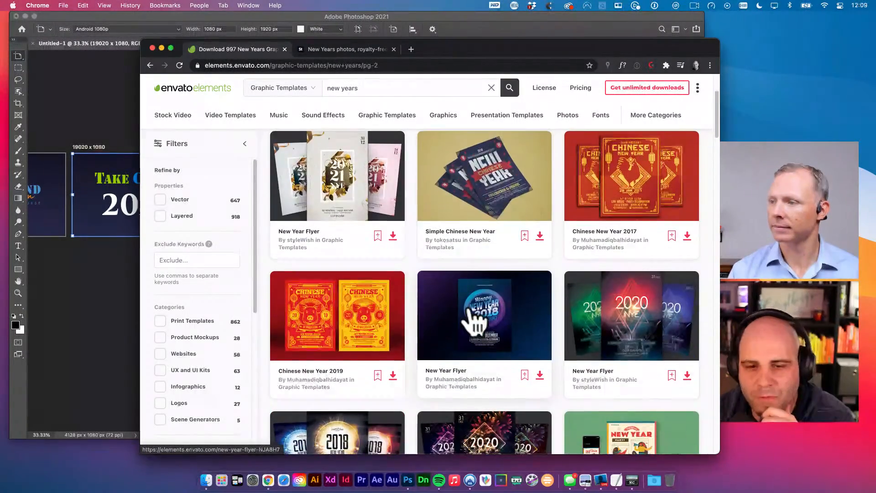
pyautogui.scroll(-3, 472, 320)
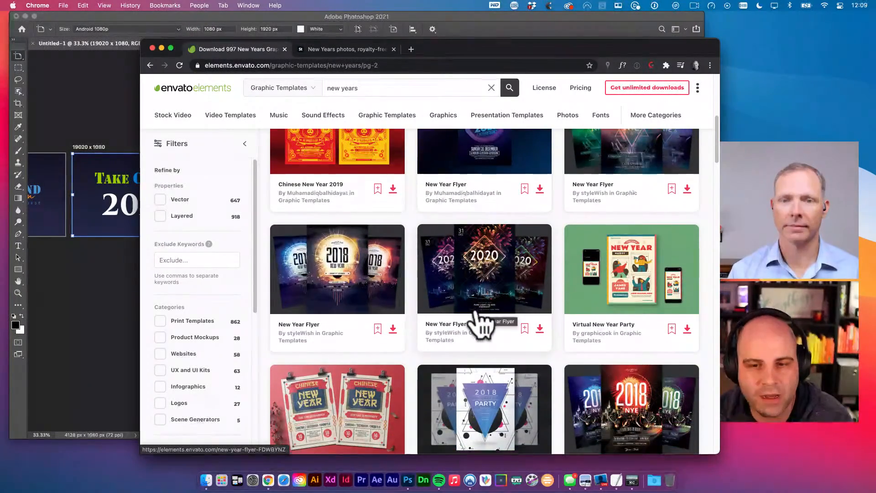
pyautogui.scroll(-3, 479, 323)
pyautogui.scroll(-4, 549, 349)
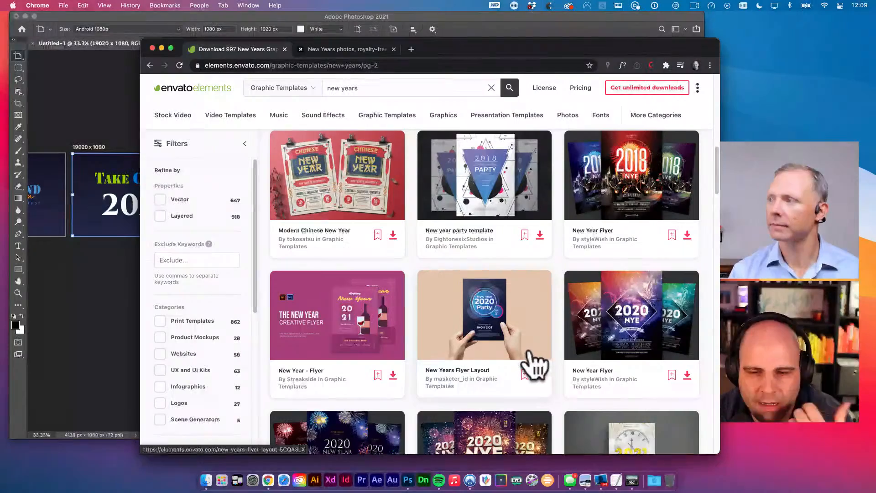
pyautogui.scroll(-6, 527, 358)
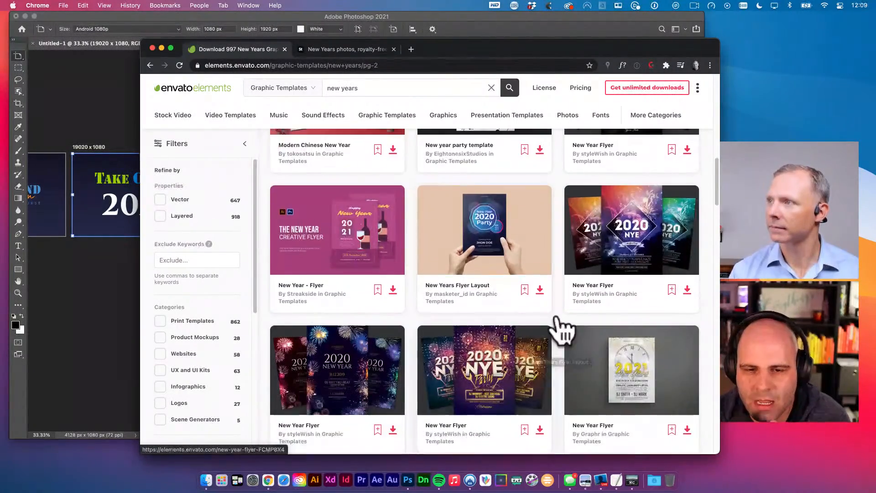
pyautogui.scroll(-3, 560, 334)
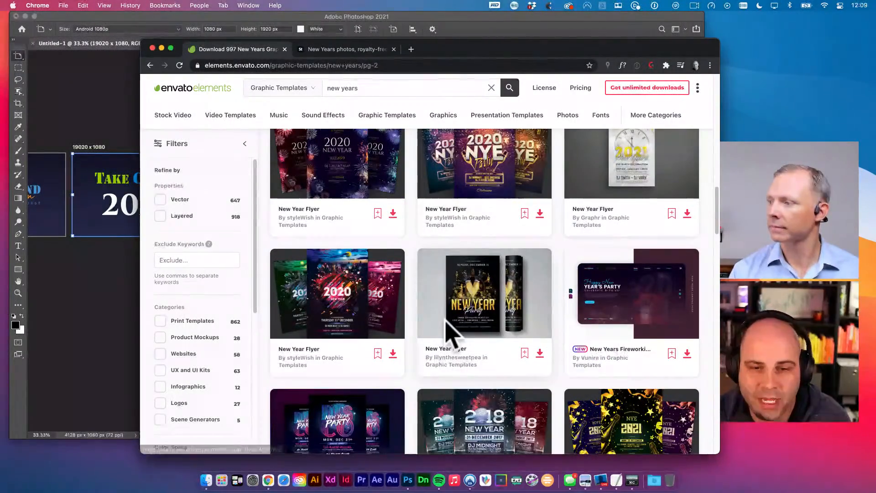
# - Search for 'fireworks' graphic templates and browse the 185 results
pyautogui.click(383, 89)
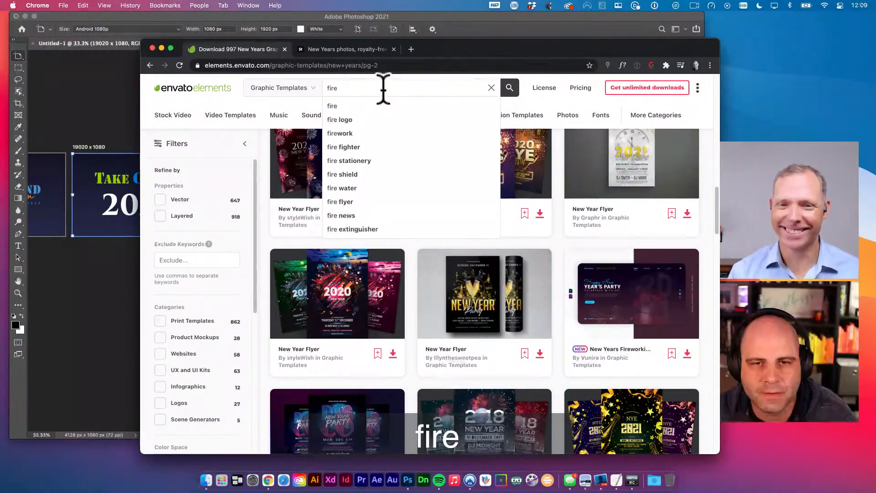
pyautogui.write('works')
pyautogui.press('Return')
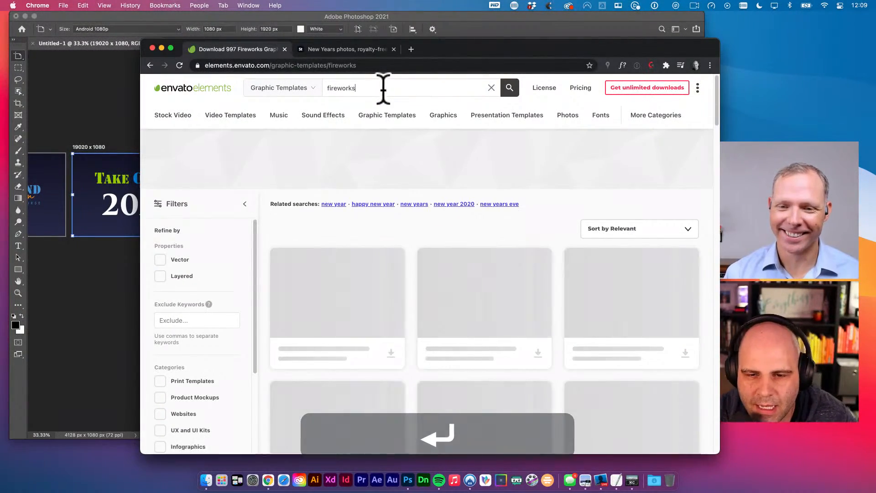
pyautogui.scroll(-3, 460, 223)
pyautogui.scroll(-5, 462, 232)
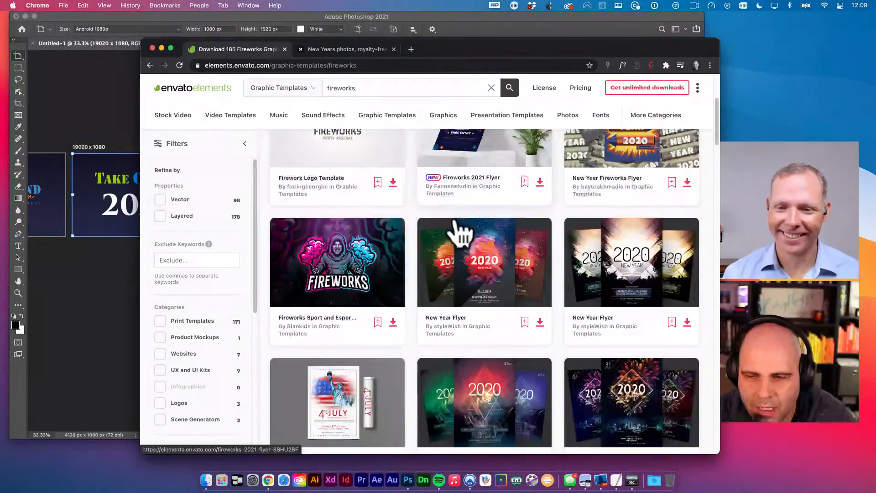
pyautogui.scroll(-4, 474, 246)
pyautogui.scroll(-10, 475, 219)
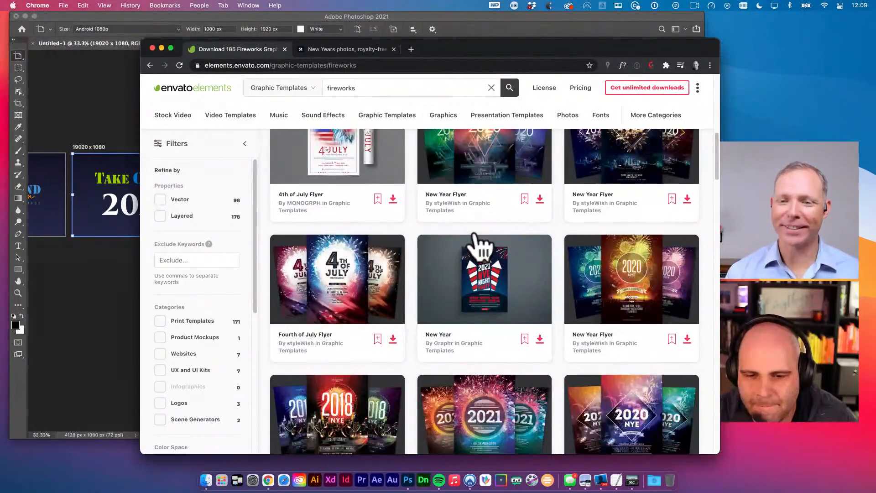
pyautogui.scroll(12, 480, 237)
pyautogui.scroll(5, 481, 214)
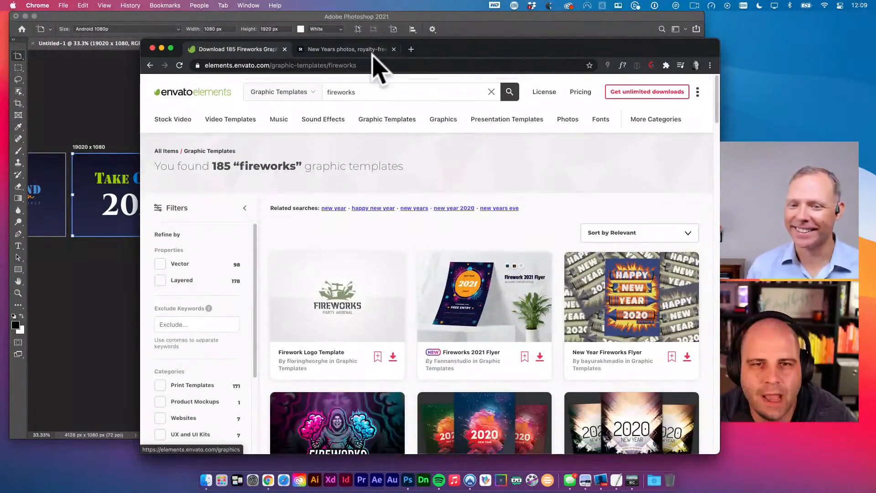
pyautogui.click(365, 50)
# - Bring Photoshop forward and enlarge its window to show both artboards
pyautogui.click(80, 321)
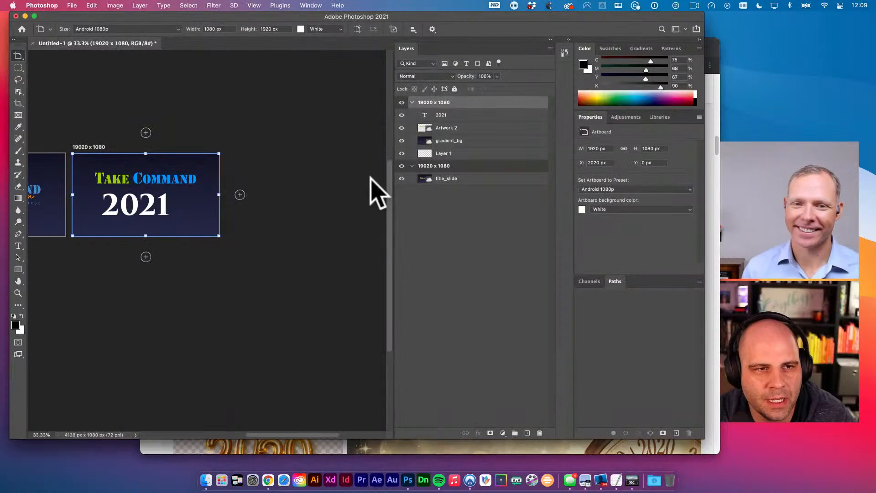
pyautogui.moveTo(158, 17); pyautogui.dragTo(151, 19)
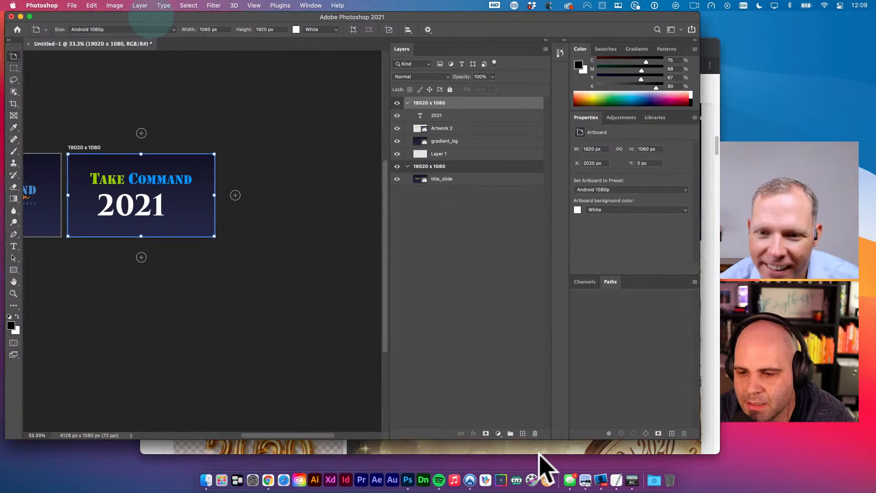
pyautogui.moveTo(701, 438); pyautogui.dragTo(724, 458)
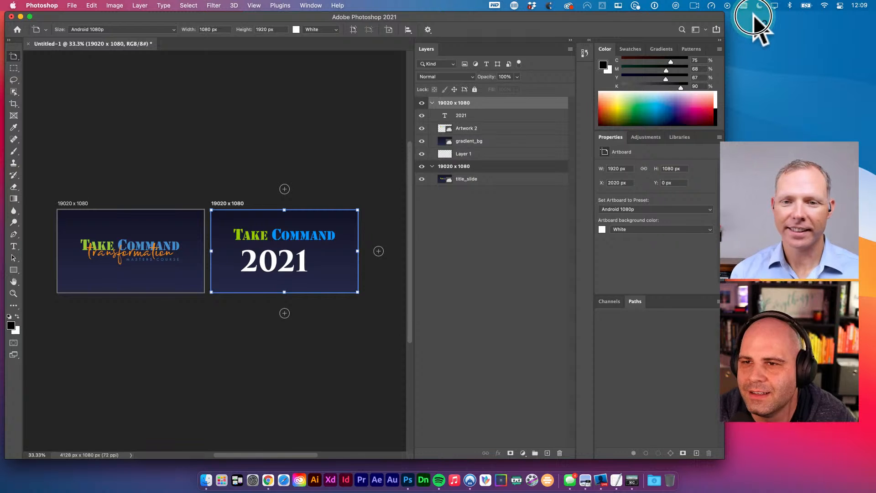
# - Display the full list of Creative Cloud libraries in the Libraries panel
pyautogui.moveTo(717, 18); pyautogui.dragTo(716, 18)
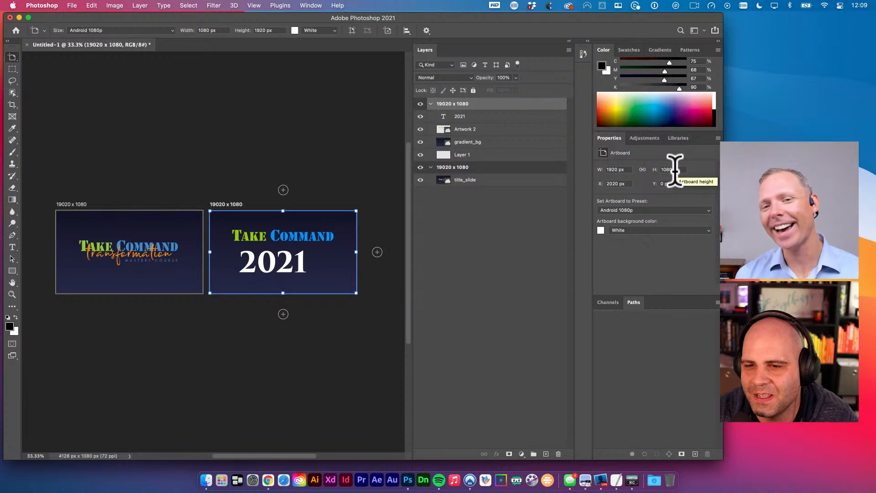
pyautogui.click(680, 138)
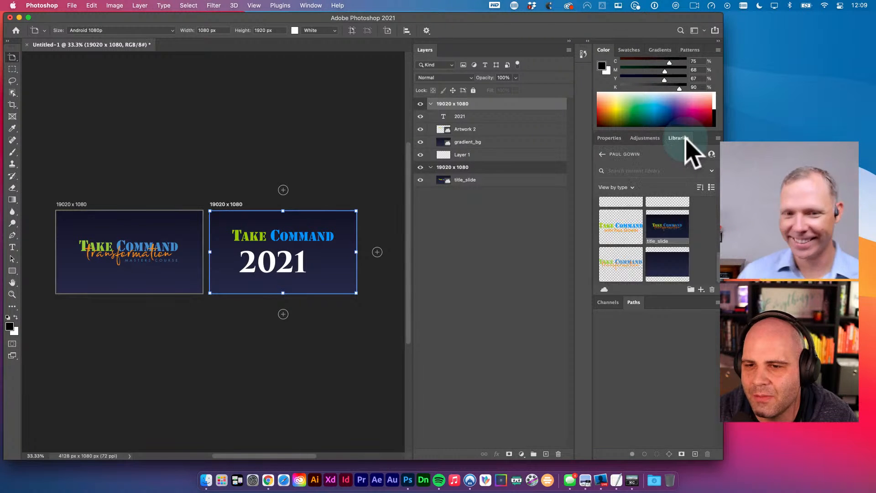
pyautogui.click(602, 154)
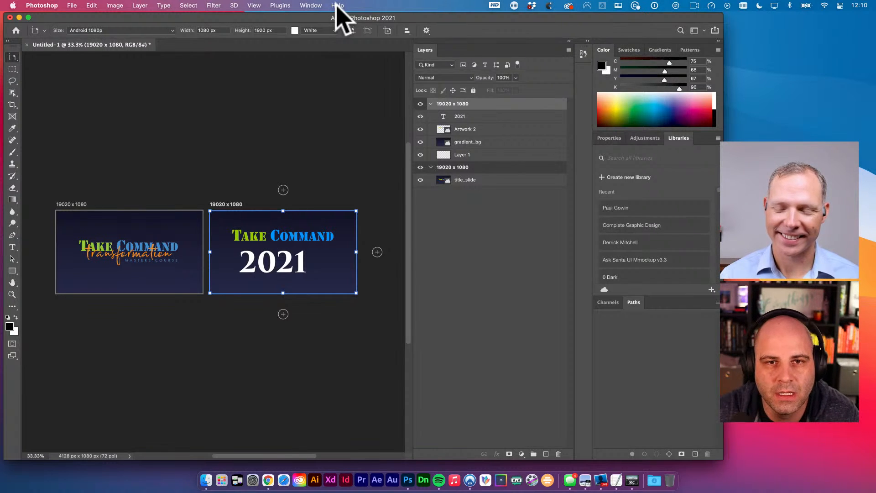
# - Search Help for 'assets' to locate File > Generate > Image Assets
pyautogui.click(338, 6)
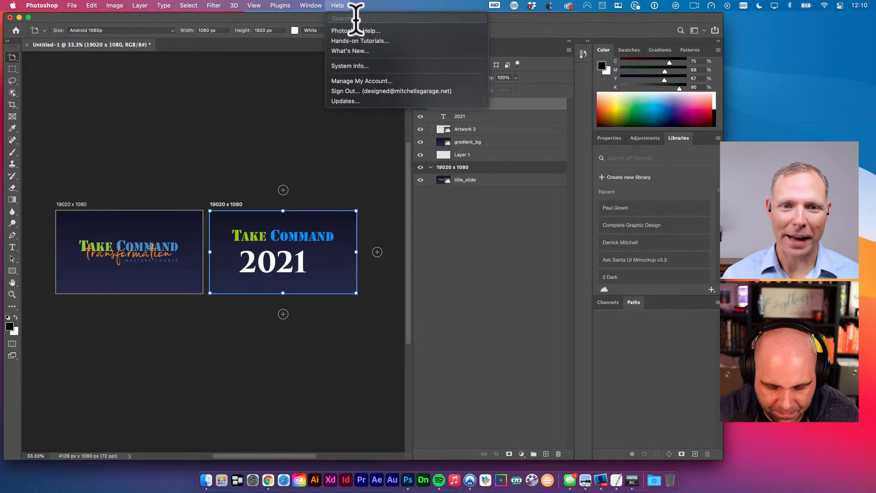
pyautogui.write('assets')
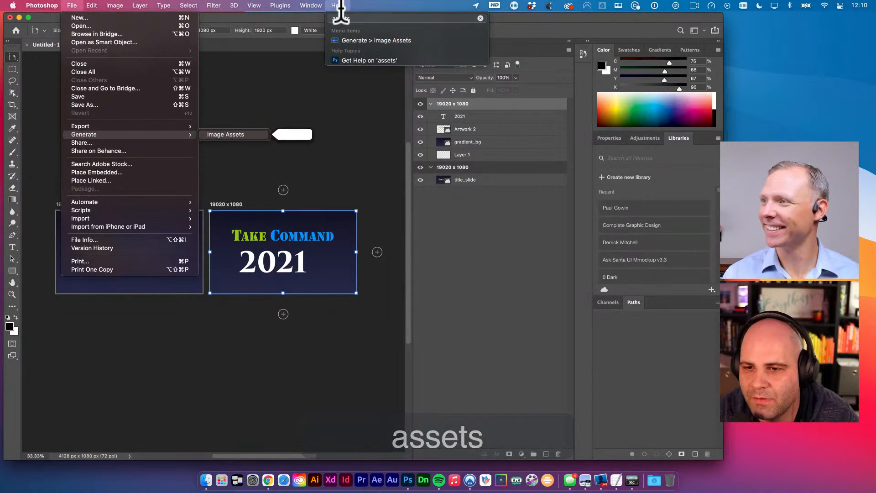
pyautogui.click(365, 40)
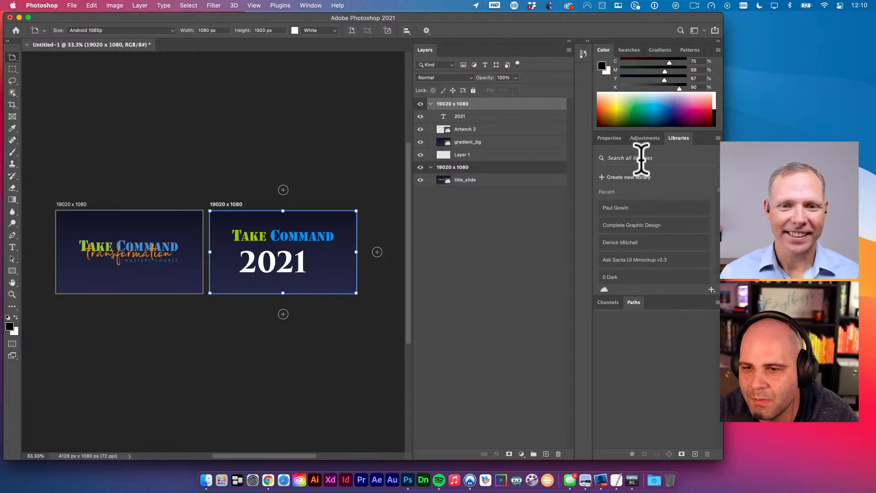
# - Try a search across all Libraries, clear it, and return to Chrome's Adobe Stock results
pyautogui.click(602, 289)
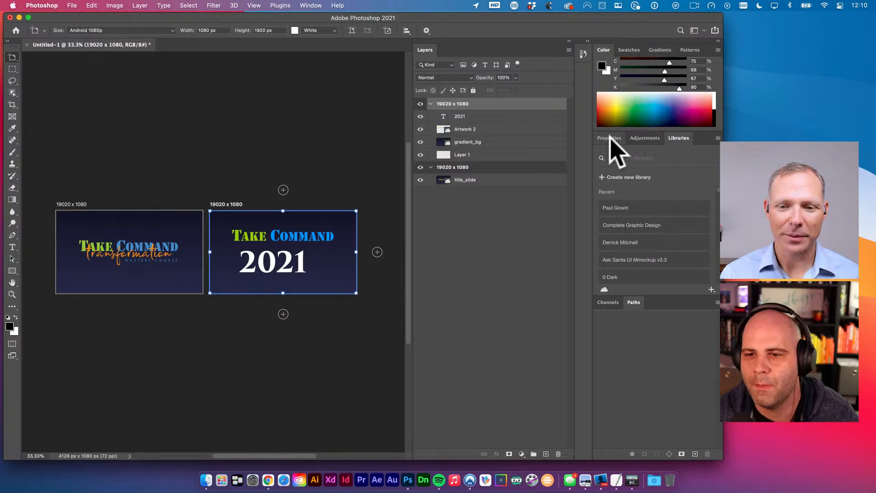
pyautogui.click(625, 158)
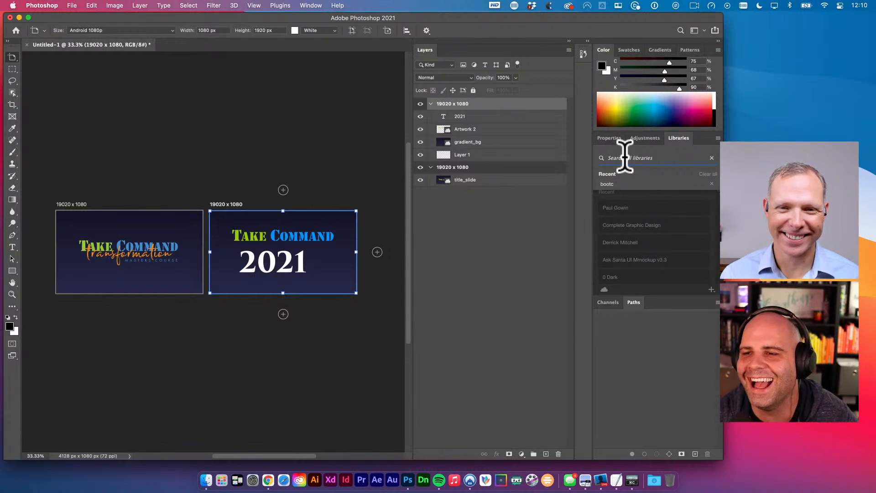
pyautogui.click(684, 146)
pyautogui.click(710, 159)
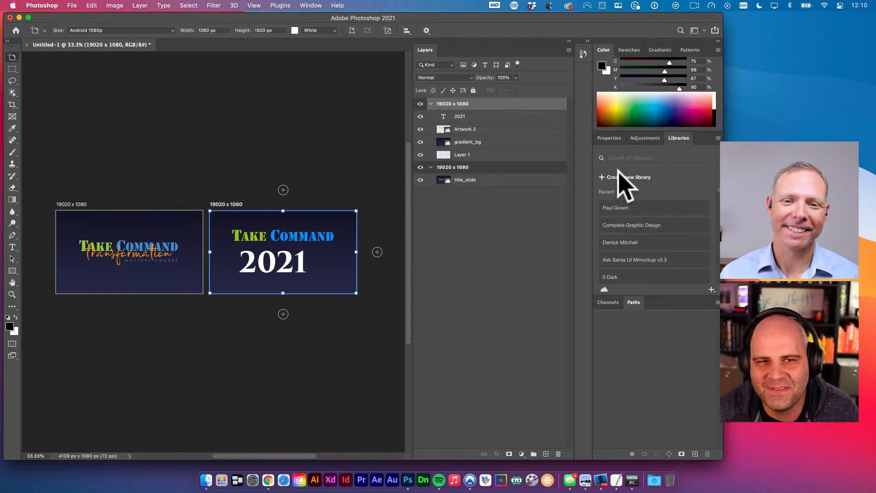
pyautogui.click(270, 485)
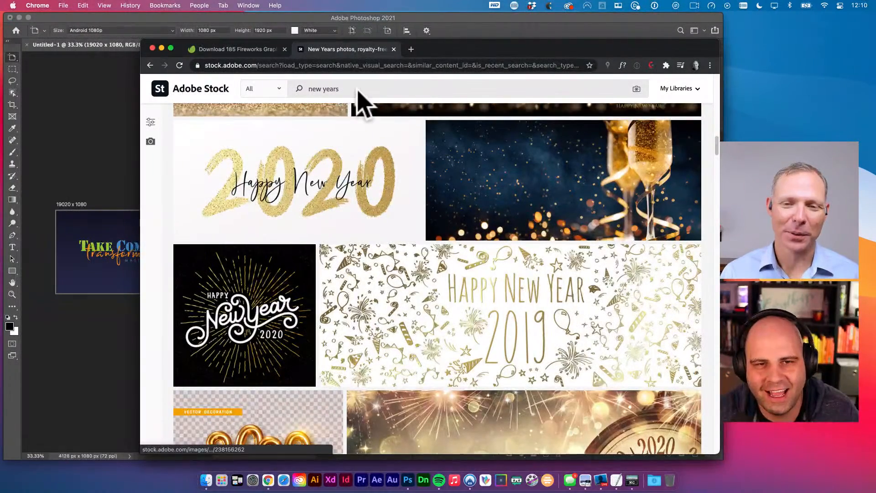
# - Replace the 'new years' Adobe Stock search with a 'fireworks' search
pyautogui.scroll(-1, 414, 244)
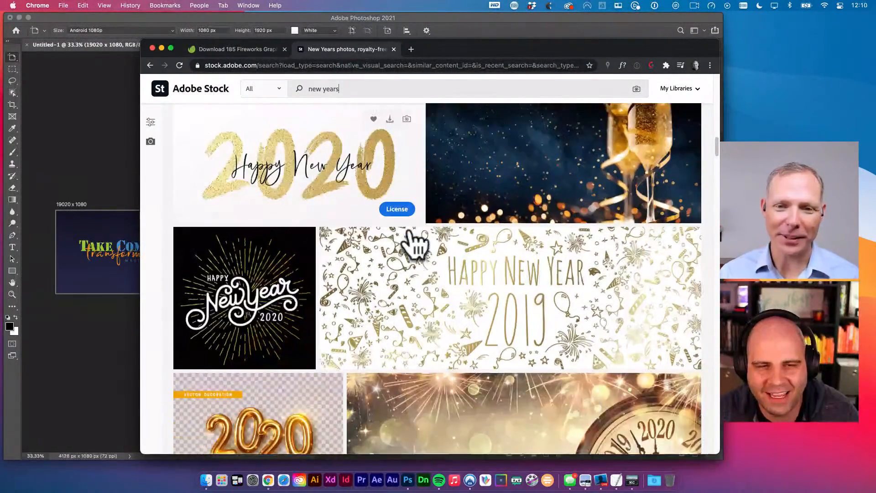
pyautogui.scroll(2, 413, 244)
pyautogui.scroll(15, 413, 244)
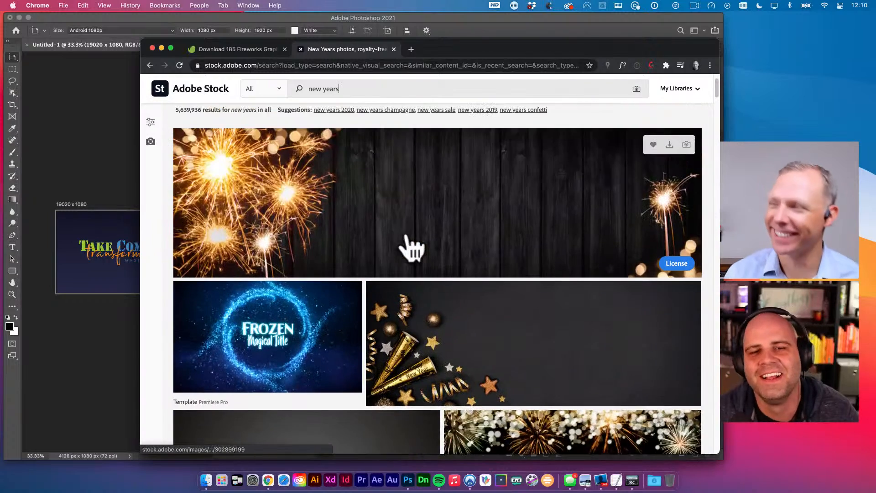
pyautogui.scroll(2, 405, 239)
pyautogui.click(336, 112)
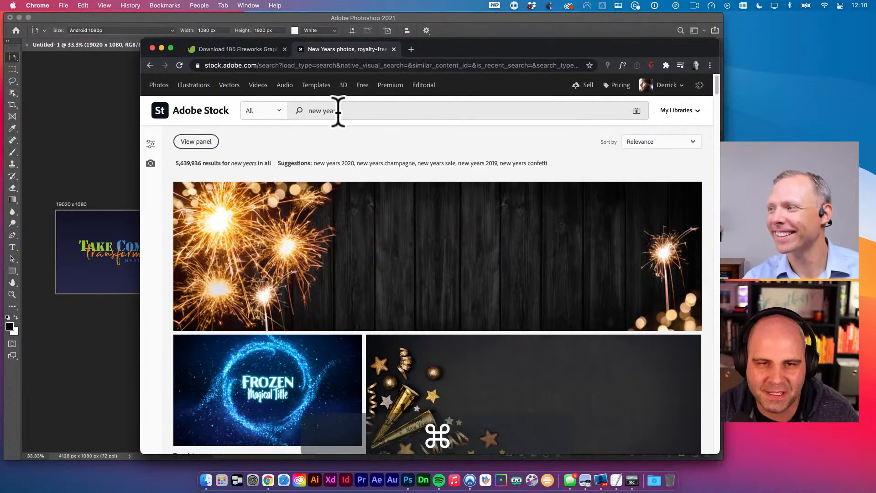
pyautogui.press('super+a')
pyautogui.write('fireworks')
pyautogui.press('Return')
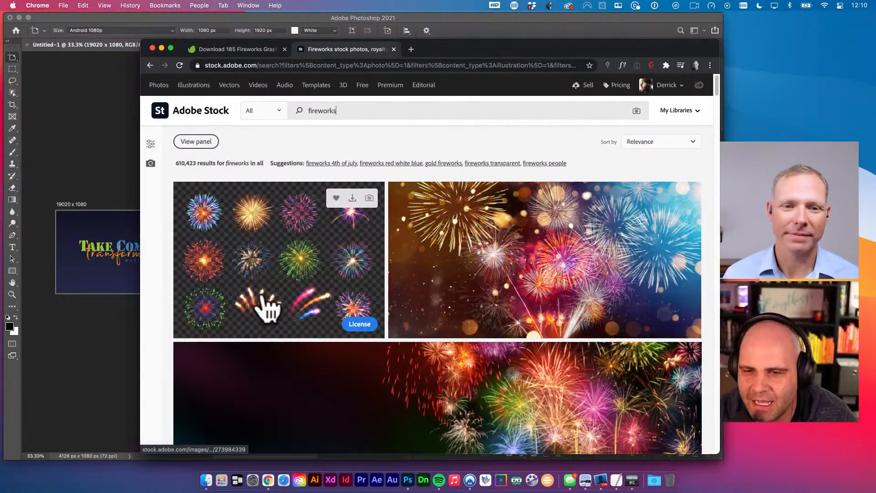
# - Scroll through the fireworks photo and illustration results
pyautogui.scroll(-10, 557, 271)
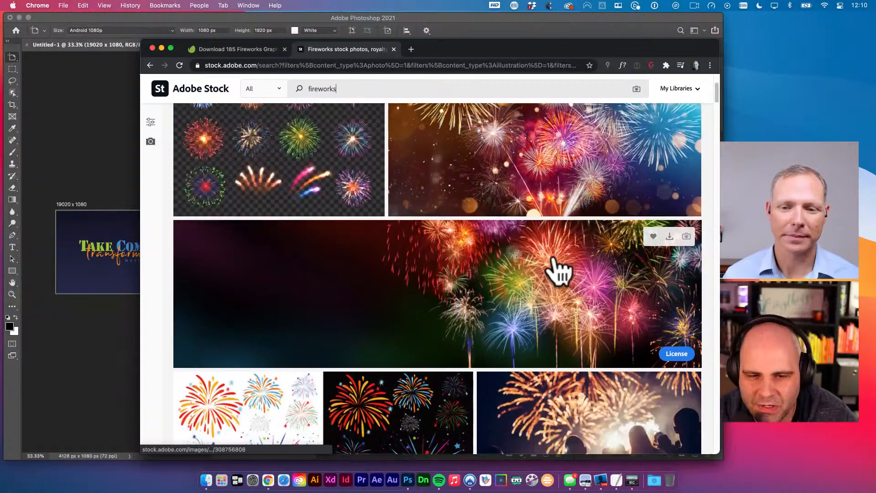
pyautogui.scroll(-8, 552, 285)
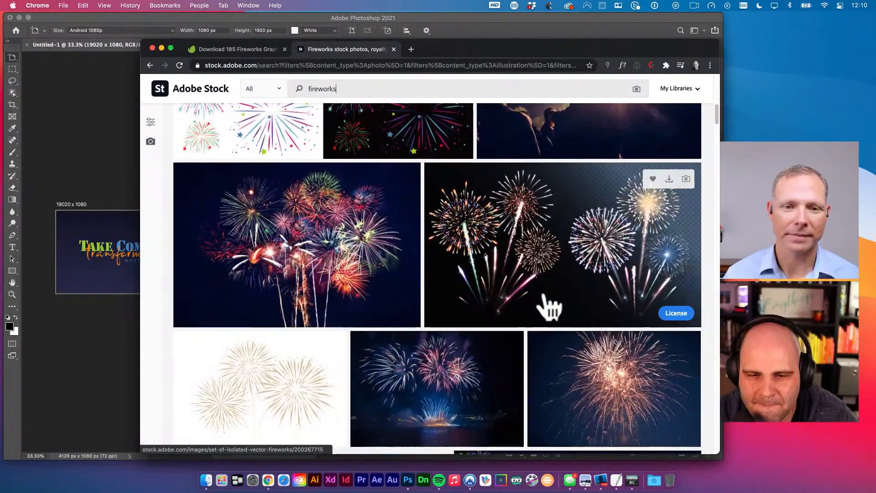
pyautogui.scroll(1, 549, 306)
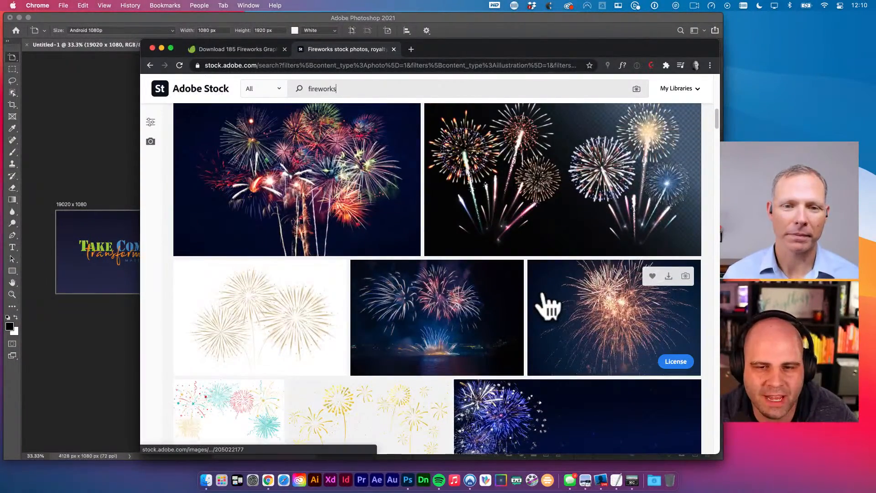
pyautogui.scroll(-10, 550, 306)
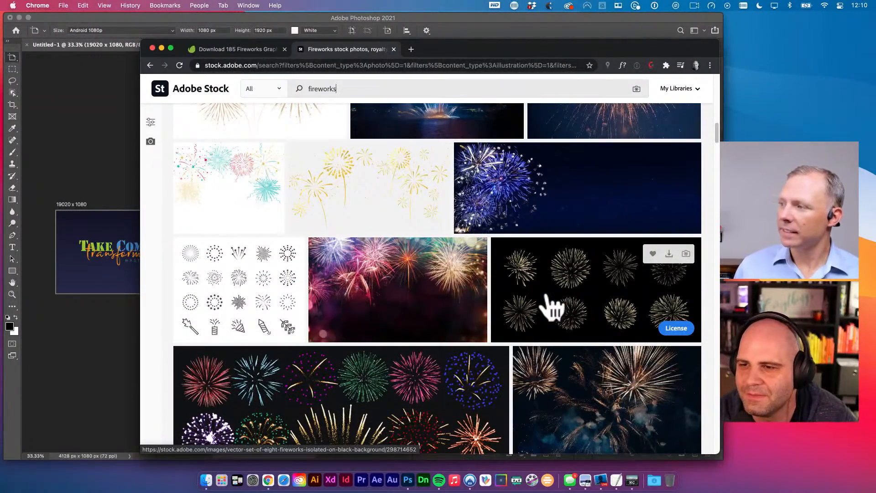
pyautogui.scroll(-3, 524, 332)
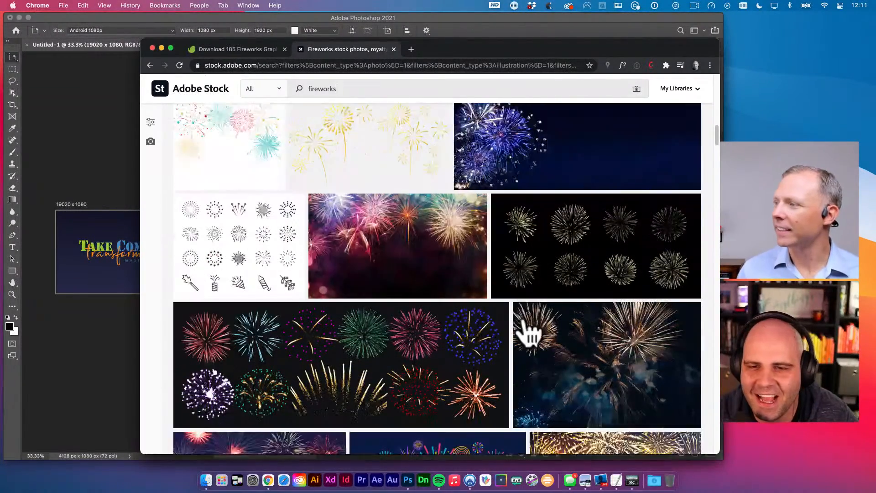
pyautogui.scroll(-3, 529, 329)
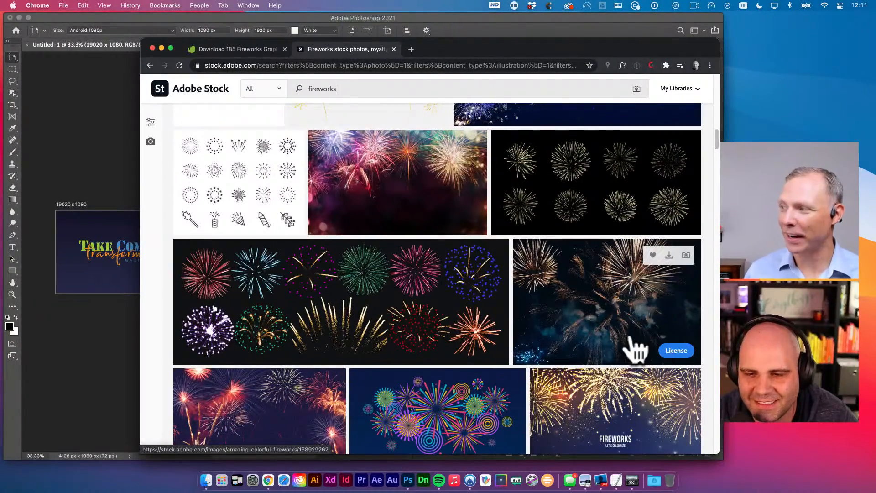
pyautogui.scroll(-4, 632, 340)
pyautogui.scroll(1, 636, 349)
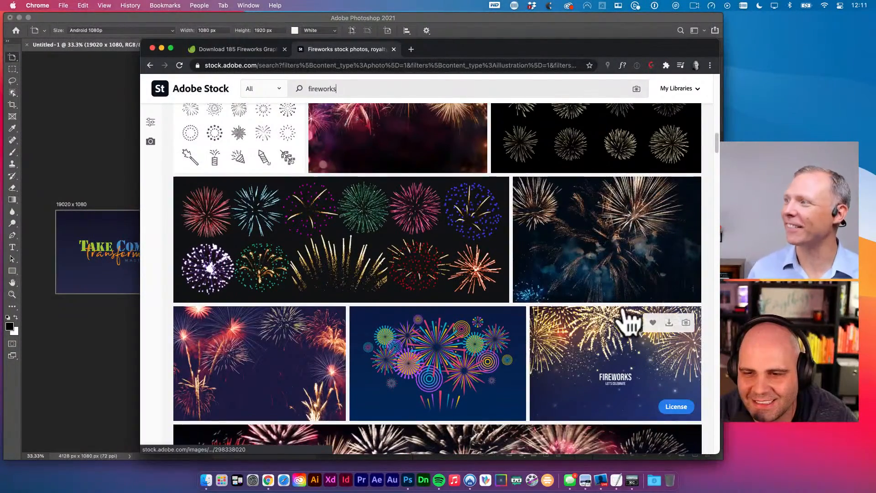
# - Save the 'Amazing colorful fireworks' image to the personal library, then go back to Photoshop
pyautogui.click(594, 261)
pyautogui.scroll(-3, 655, 333)
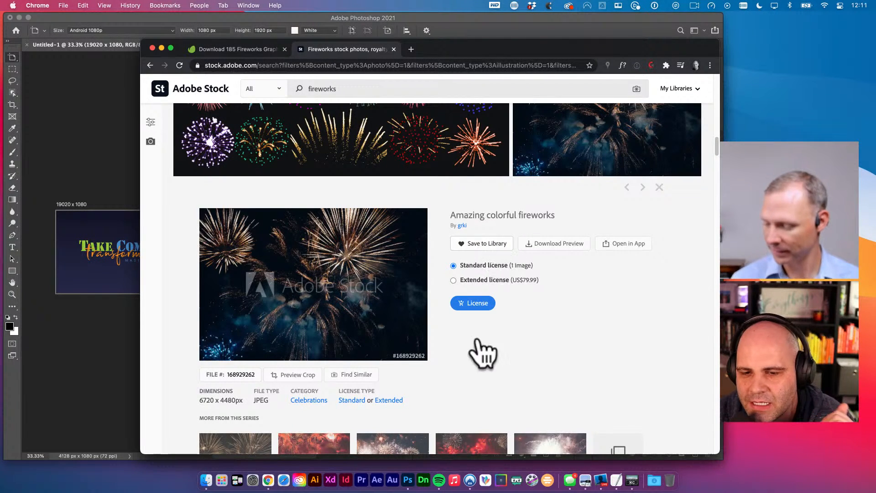
pyautogui.click(485, 244)
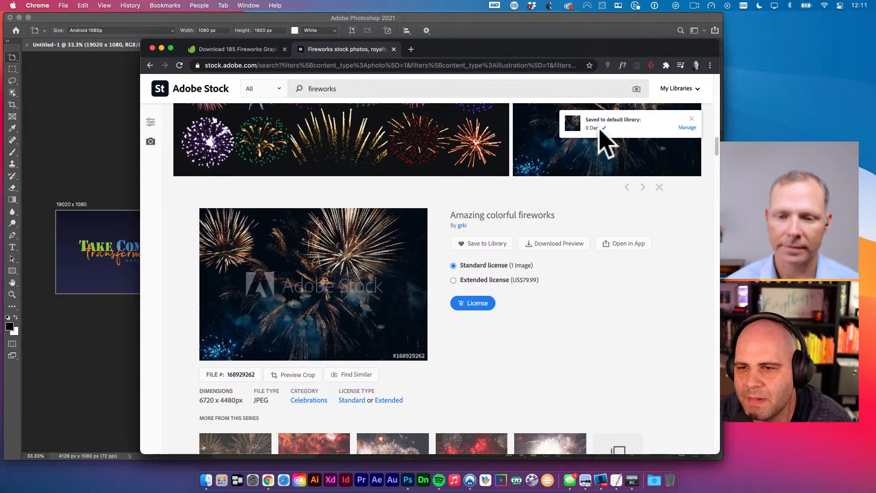
pyautogui.click(687, 128)
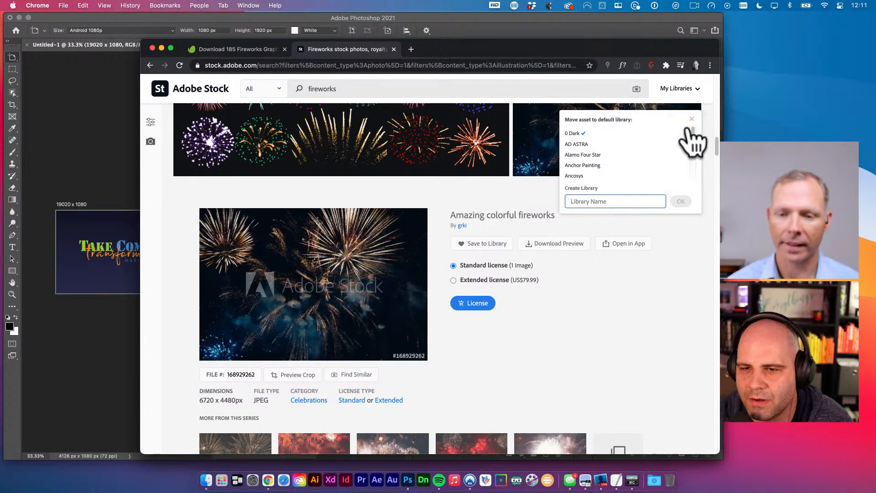
pyautogui.scroll(-8, 581, 162)
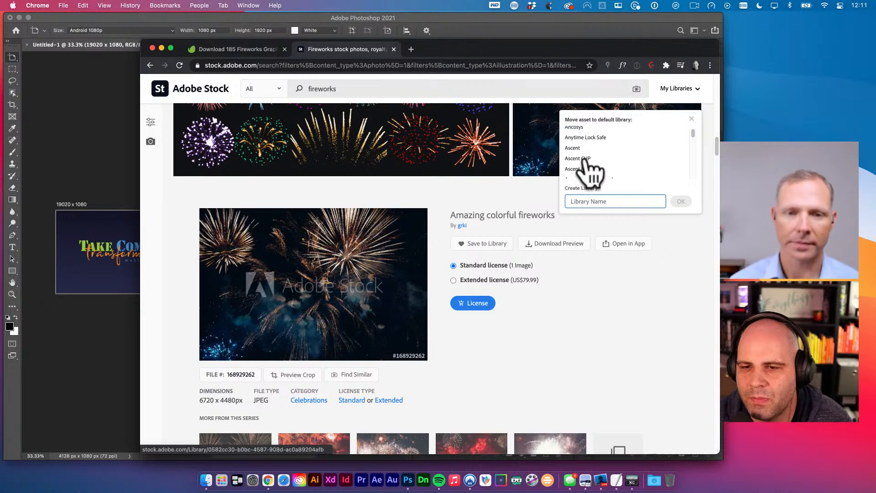
pyautogui.scroll(-1, 584, 161)
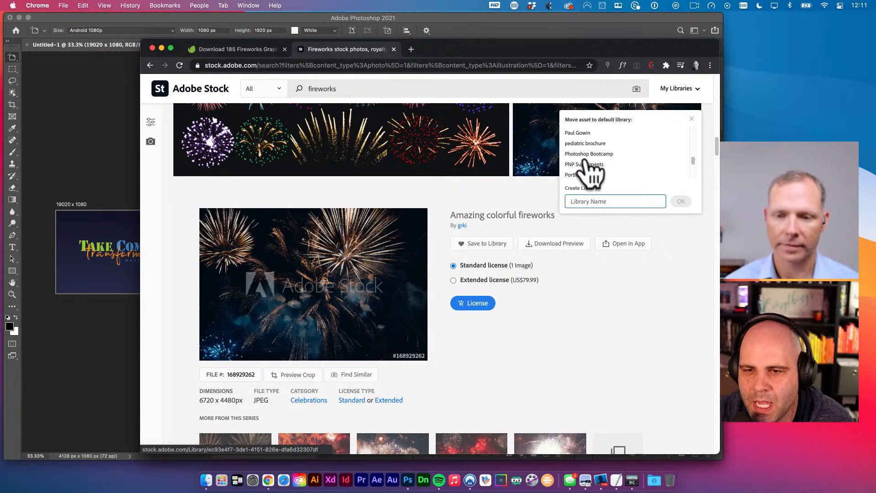
pyautogui.scroll(2, 587, 167)
pyautogui.click(589, 163)
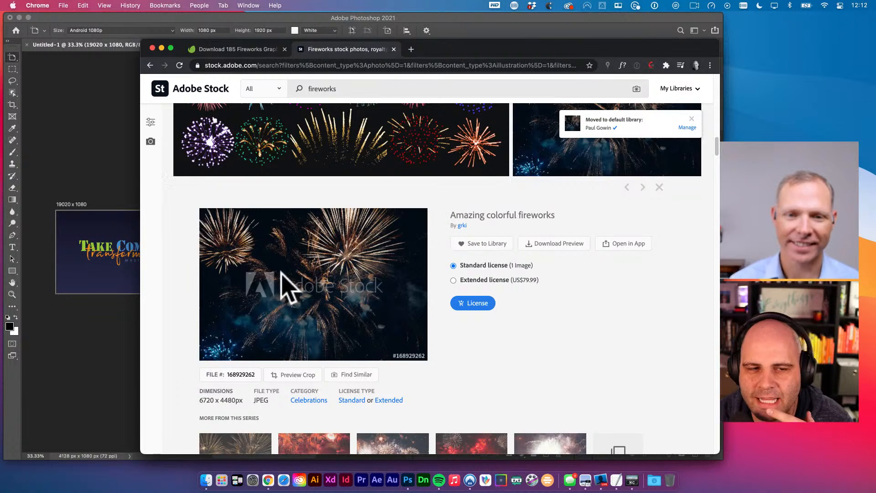
pyautogui.click(71, 139)
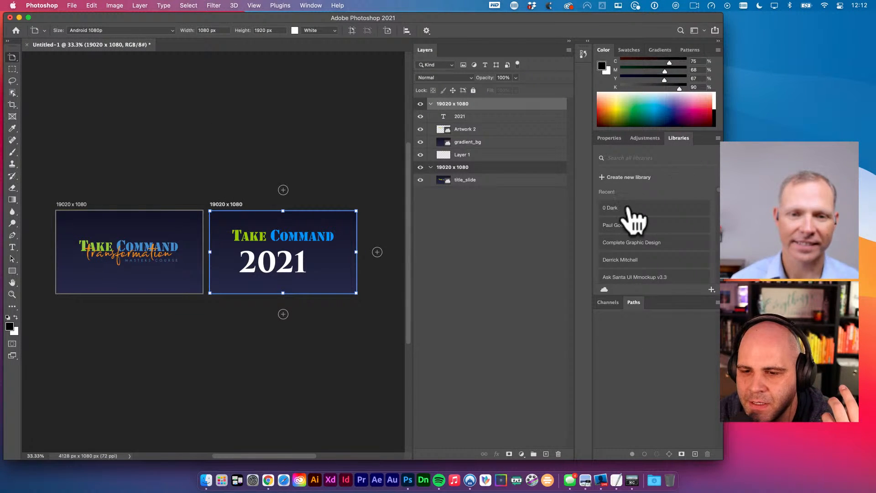
# - Reset the Essentials workspace layout
pyautogui.scroll(-3, 669, 280)
pyautogui.scroll(-3, 669, 290)
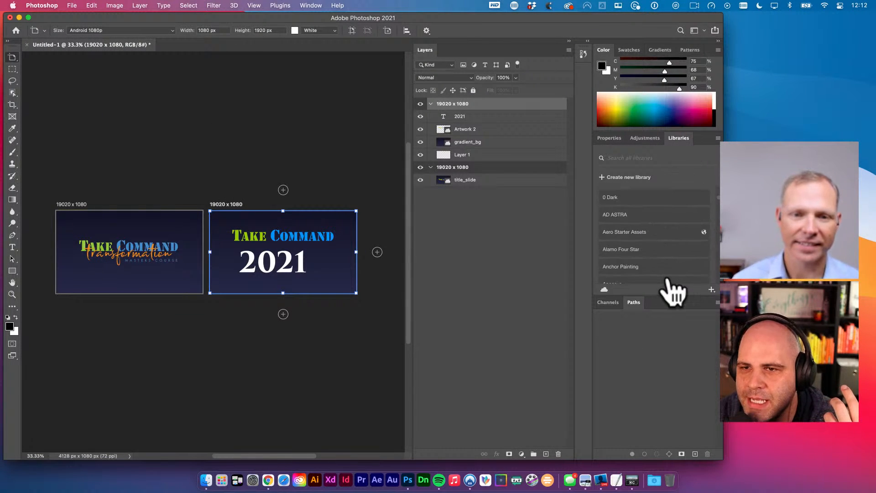
pyautogui.click(695, 30)
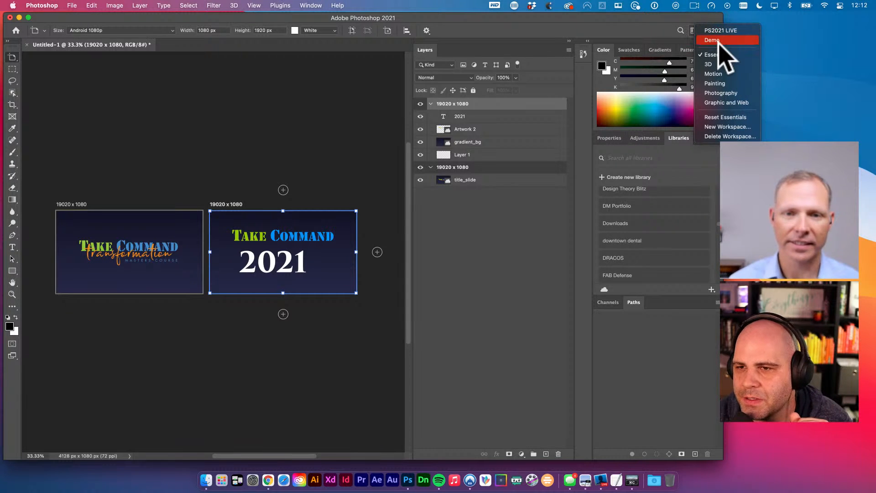
pyautogui.click(730, 117)
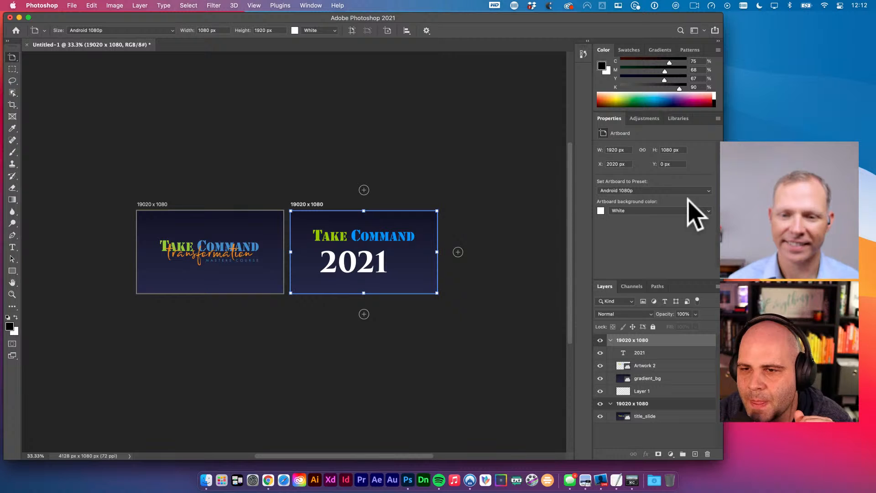
# - Open the personal library in the Libraries panel to show the fireworks image
pyautogui.click(678, 118)
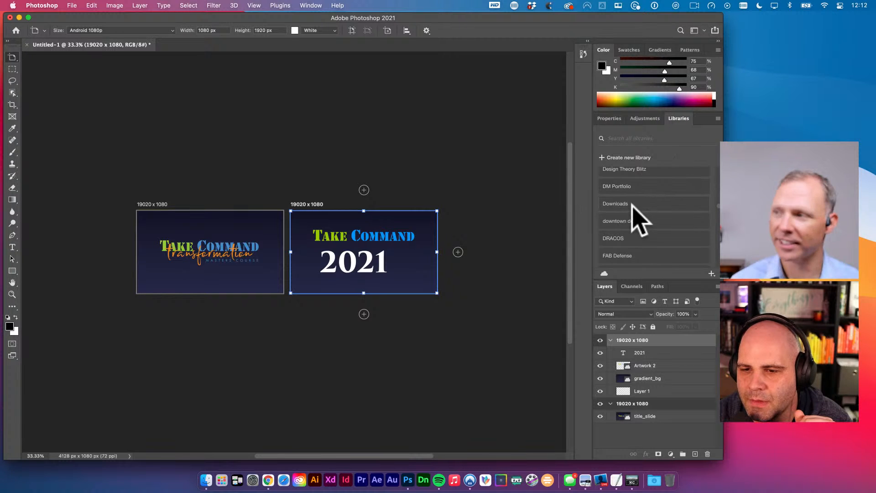
pyautogui.scroll(-5, 634, 208)
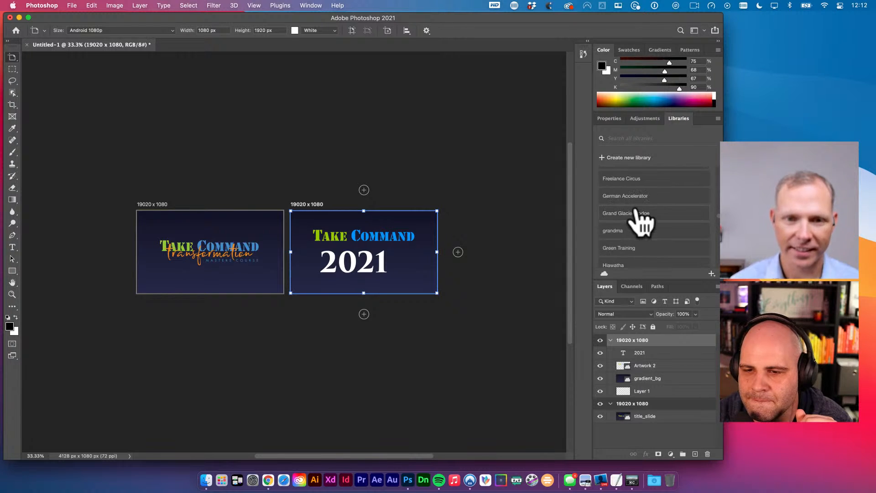
pyautogui.scroll(-10, 640, 224)
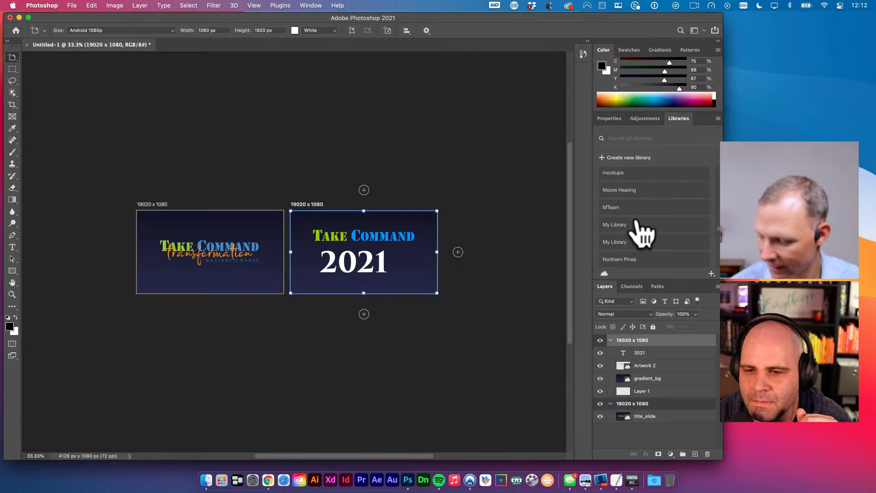
pyautogui.scroll(-5, 638, 226)
pyautogui.click(622, 241)
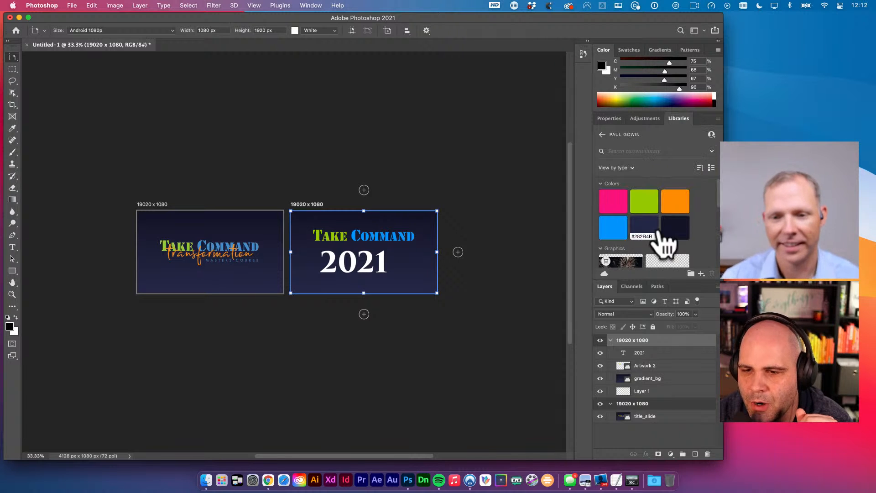
pyautogui.scroll(-3, 657, 238)
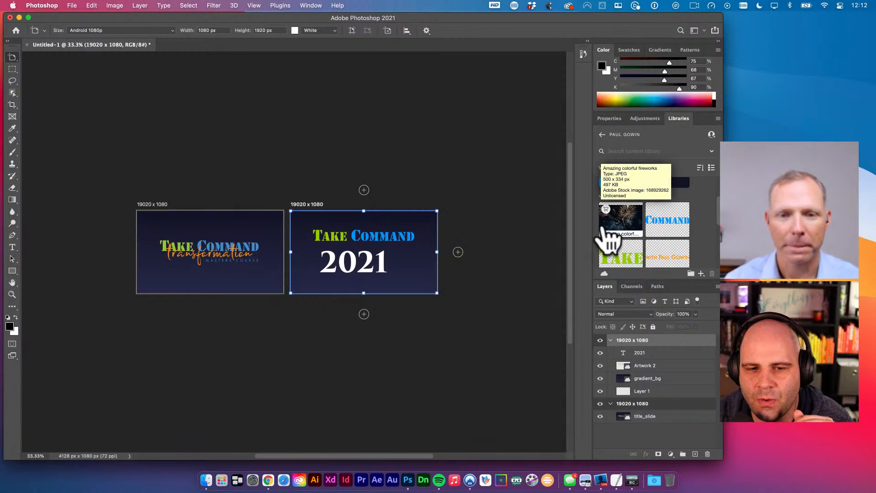
# - Place the fireworks graphic on the 2021 artboard, enlarge it, and move its layer below the title
pyautogui.moveTo(621, 224); pyautogui.dragTo(491, 351)
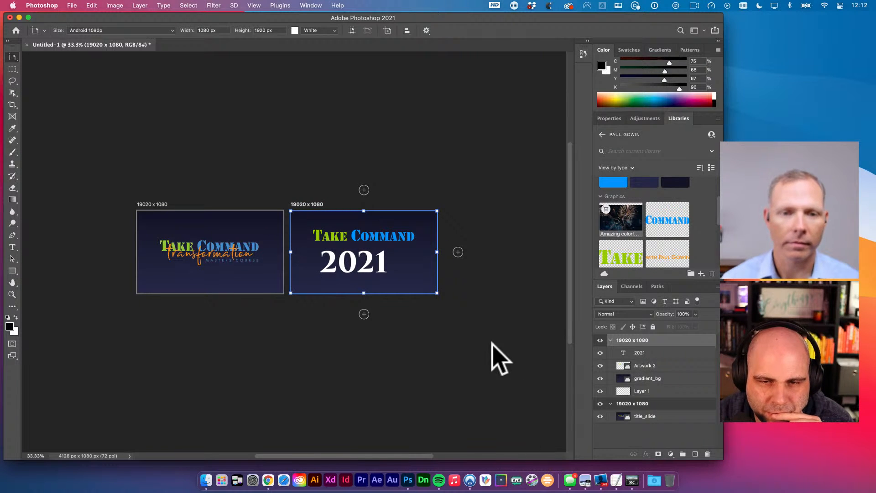
pyautogui.moveTo(379, 264); pyautogui.dragTo(450, 307)
pyautogui.press('Return')
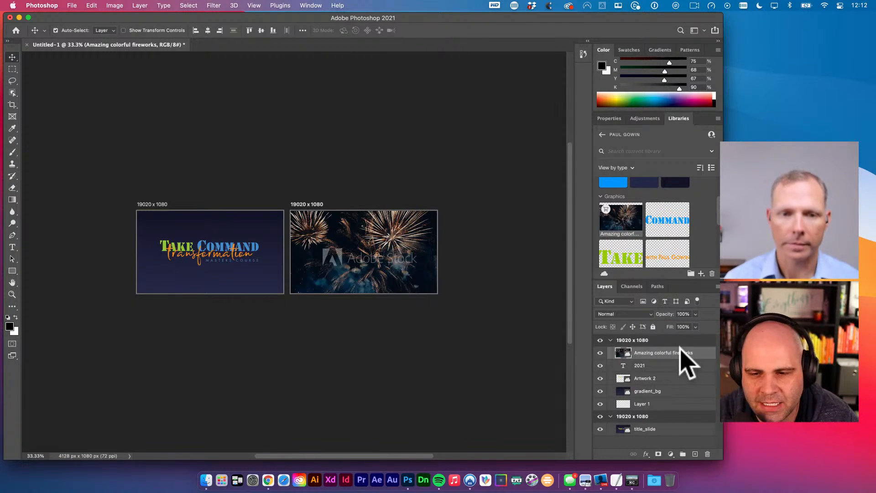
pyautogui.moveTo(683, 361); pyautogui.dragTo(675, 387)
pyautogui.keyDown('super'); pyautogui.click(415, 257); pyautogui.keyUp('super')
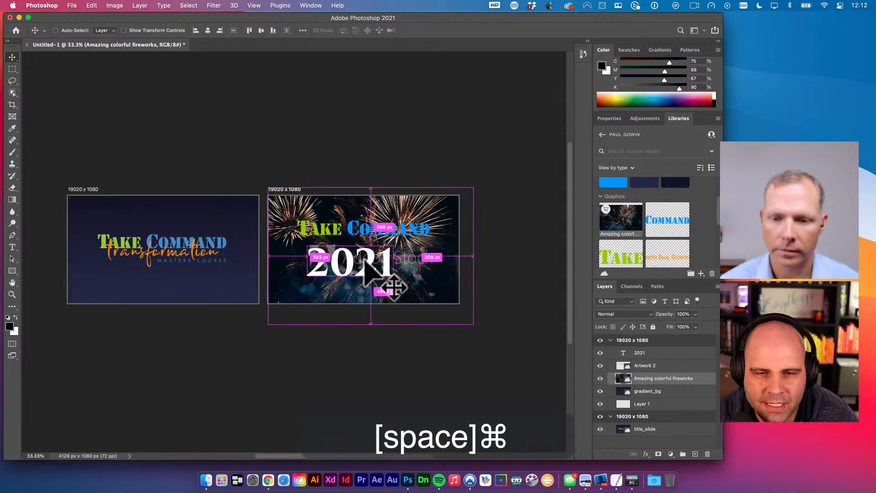
pyautogui.press('v')
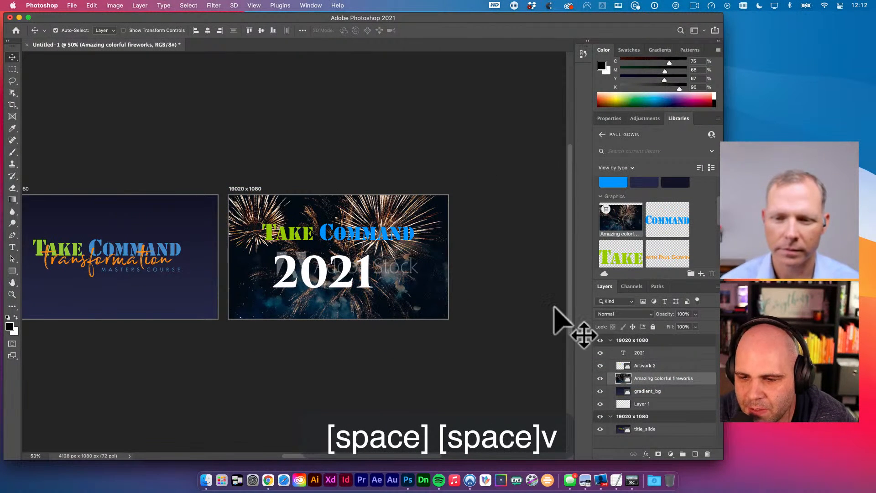
# - Cycle the fireworks layer's blend modes from Darker Color through Saturation
pyautogui.click(625, 313)
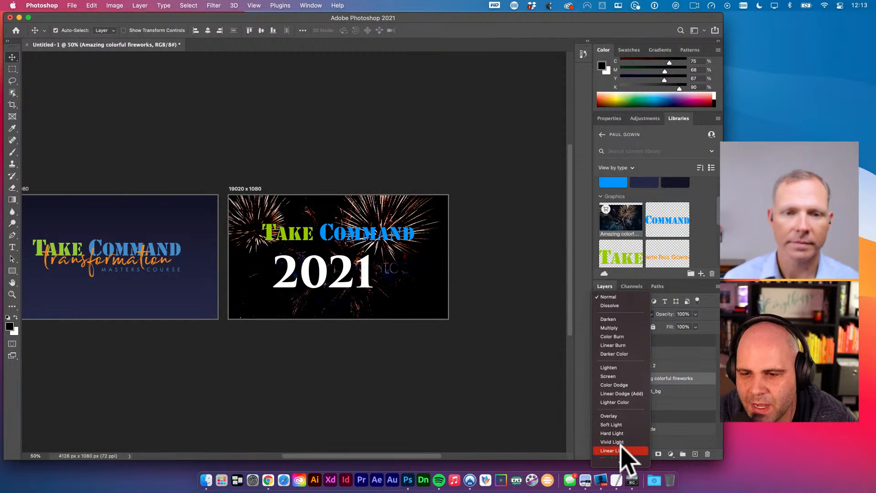
pyautogui.click(611, 302)
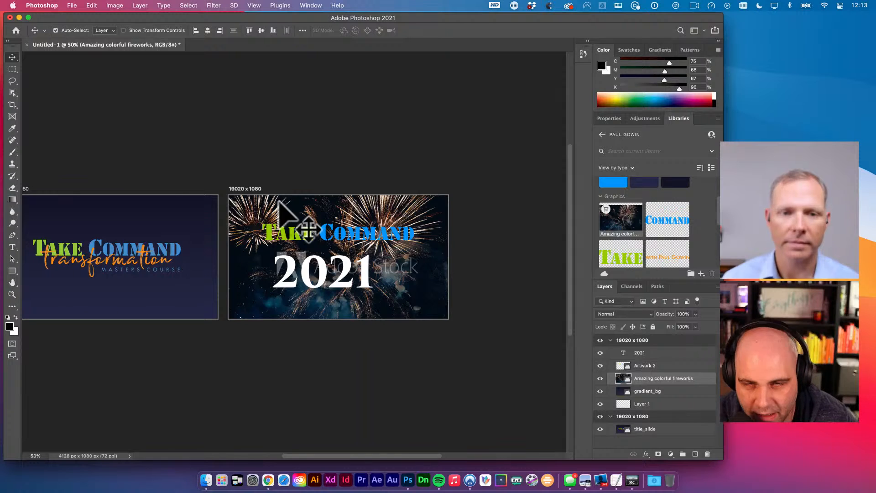
pyautogui.press('shift')
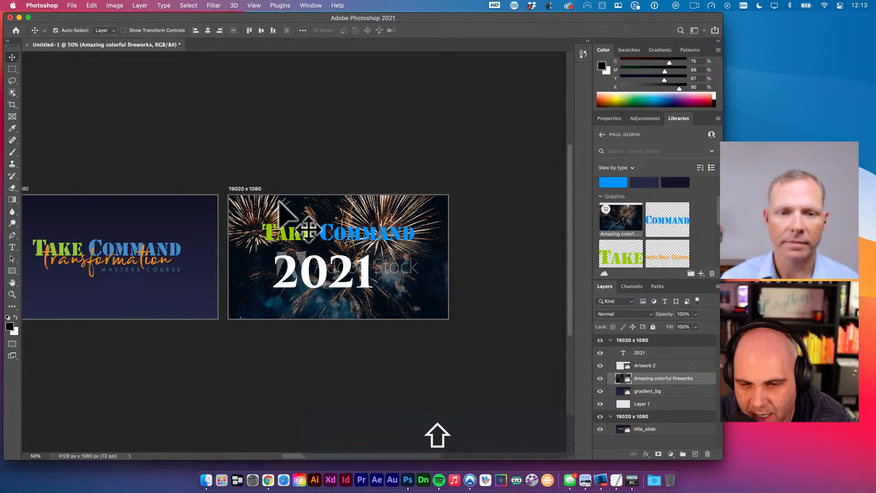
pyautogui.hotkey('shift', '+')
pyautogui.hotkey('shift', '+')
pyautogui.hotkey('shift', '+')
pyautogui.hotkey('shift', '+')
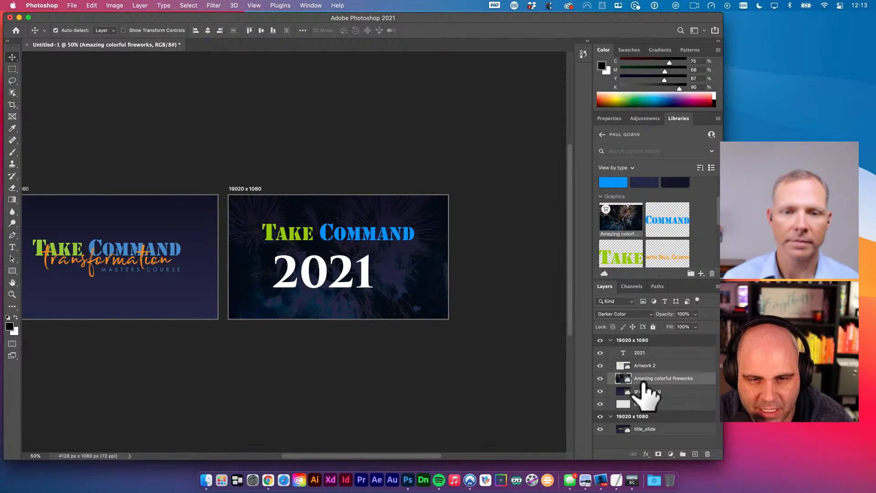
pyautogui.hotkey('shift', '+')
pyautogui.hotkey('shift', '+')
pyautogui.hotkey('shift', '+')
pyautogui.hotkey('shift', '+')
pyautogui.hotkey('shift', '+')
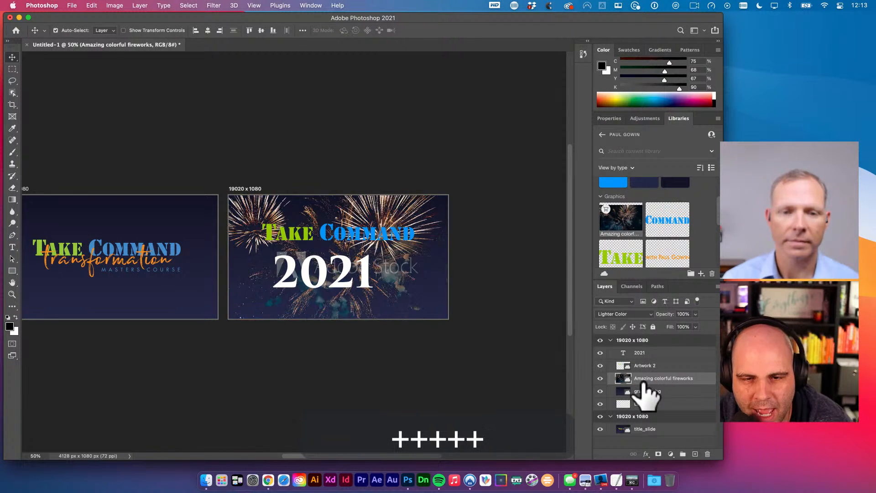
pyautogui.hotkey('shift', '+')
pyautogui.hotkey('shift', '+')
pyautogui.hotkey('shift', '+')
pyautogui.hotkey('shift', '+')
pyautogui.hotkey('shift', '+')
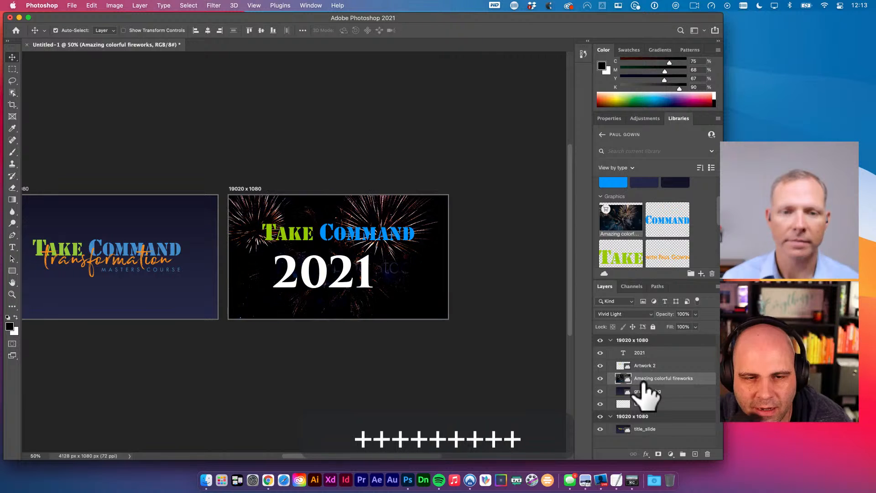
pyautogui.hotkey('shift', '+')
pyautogui.hotkey('shift', '+')
pyautogui.hotkey('shift', '+')
pyautogui.hotkey('shift', '+')
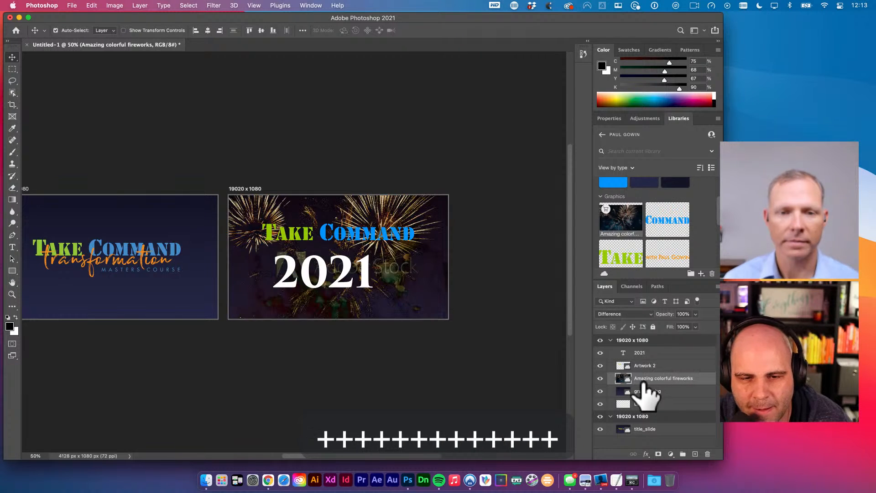
pyautogui.hotkey('shift', '+')
pyautogui.hotkey('shift', '+')
pyautogui.hotkey('shift', '+')
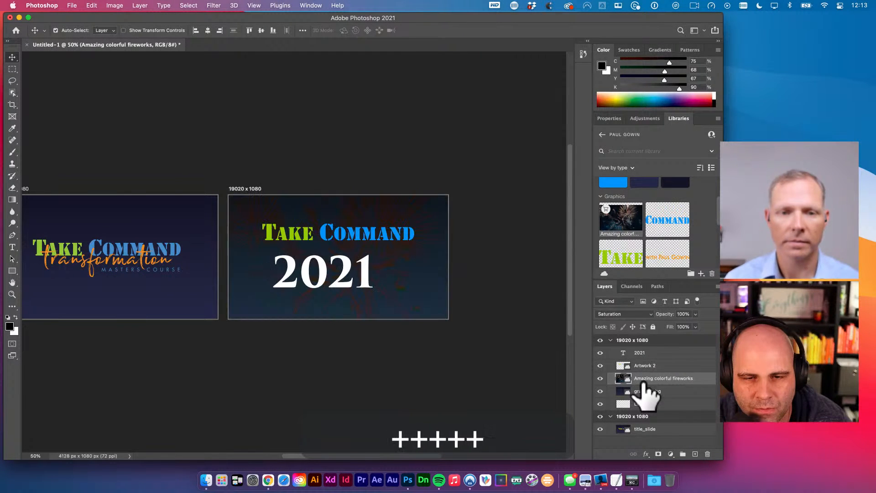
# - Keep cycling blend modes, settle the fireworks on Screen, and deselect the layer
pyautogui.hotkey('shift', '+')
pyautogui.hotkey('shift', '+')
pyautogui.hotkey('shift', '+')
pyautogui.hotkey('shift', '-')
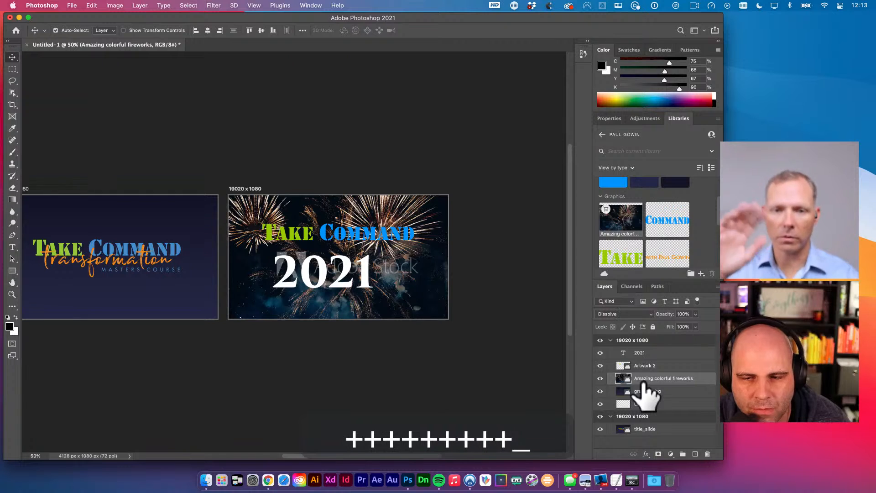
pyautogui.hotkey('shift', '+')
pyautogui.hotkey('shift', '-')
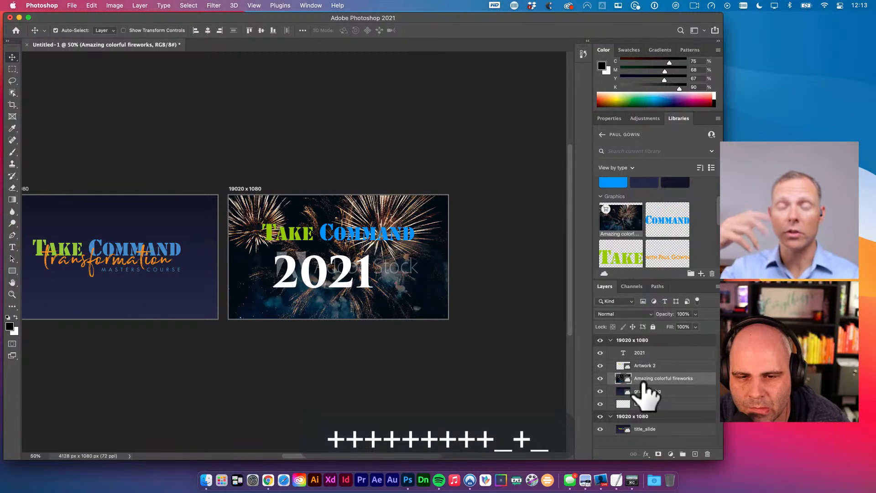
pyautogui.hotkey('shift', '+')
pyautogui.hotkey('shift', '+')
pyautogui.hotkey('shift', '+')
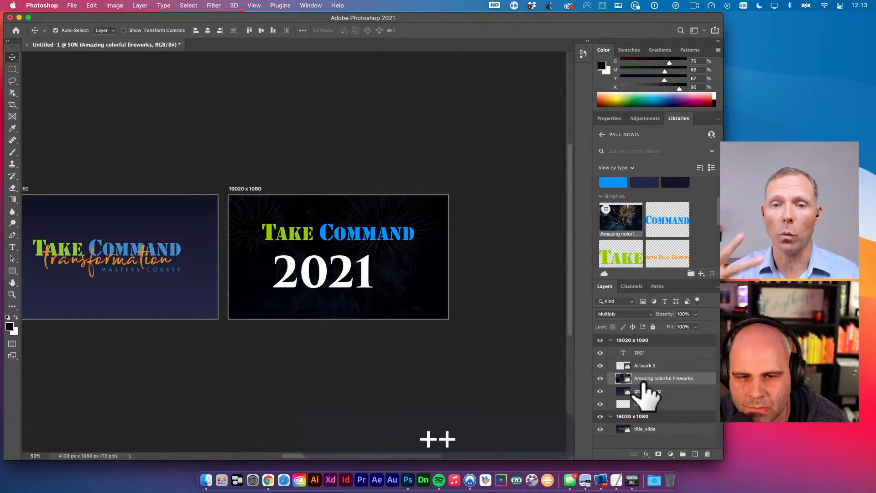
pyautogui.hotkey('shift', '+')
pyautogui.hotkey('shift', '+')
pyautogui.hotkey('shift', '+')
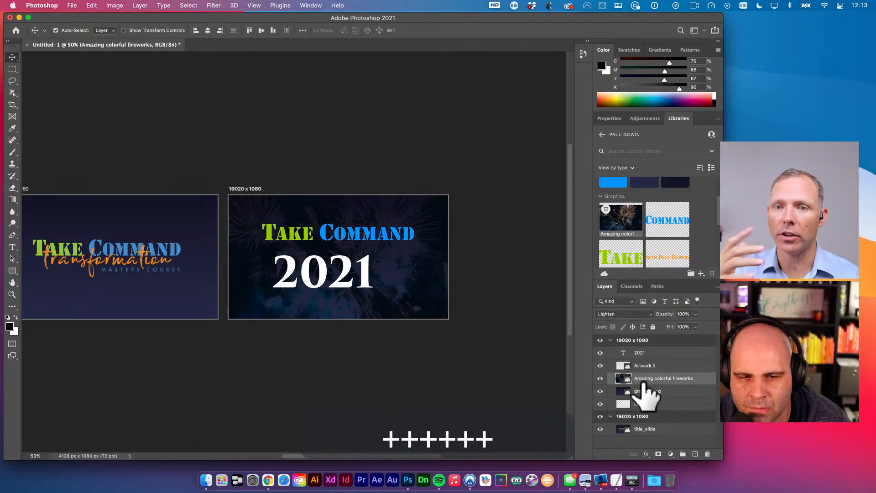
pyautogui.hotkey('shift', '+')
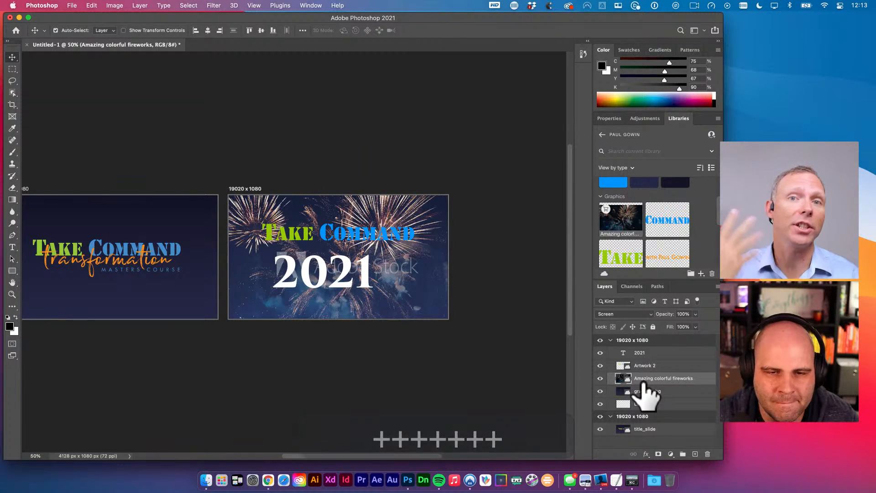
pyautogui.click(463, 226)
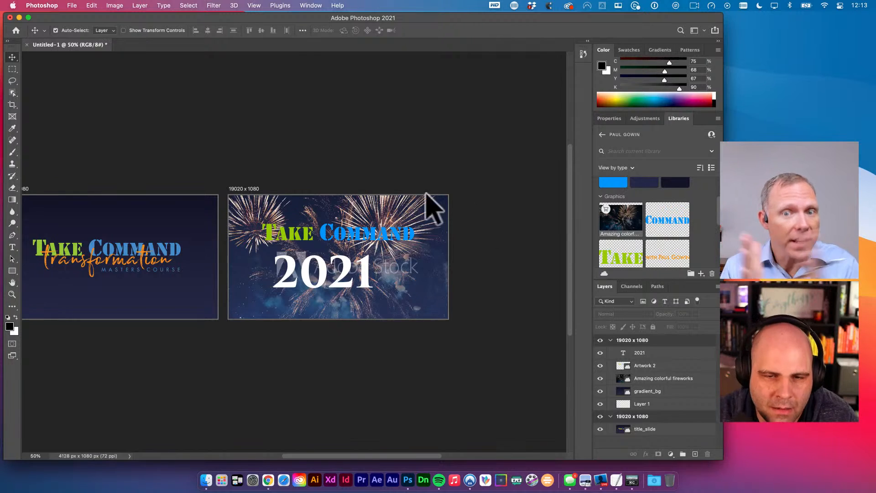
# - Raise Take Command and 2021 about 45 px and scale 2021 to about 122%
pyautogui.moveTo(322, 233)
pyautogui.mouseDown()
pyautogui.moveTo(325, 293)
pyautogui.moveTo(323, 248)
pyautogui.mouseUp()
pyautogui.press('v')
pyautogui.keyDown('shift'); pyautogui.click(324, 265); pyautogui.keyUp('shift')
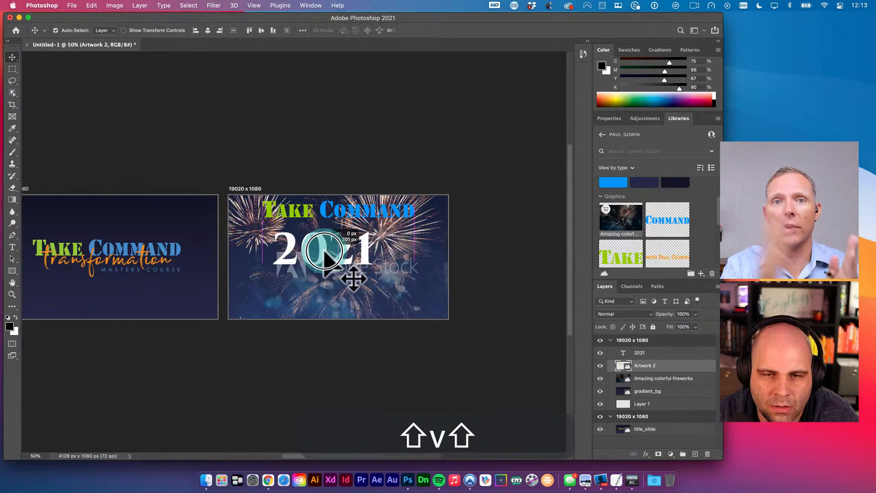
pyautogui.click(418, 162)
pyautogui.moveTo(324, 210); pyautogui.dragTo(348, 307)
pyautogui.press('super+z')
pyautogui.click(329, 260)
pyautogui.press('super+t')
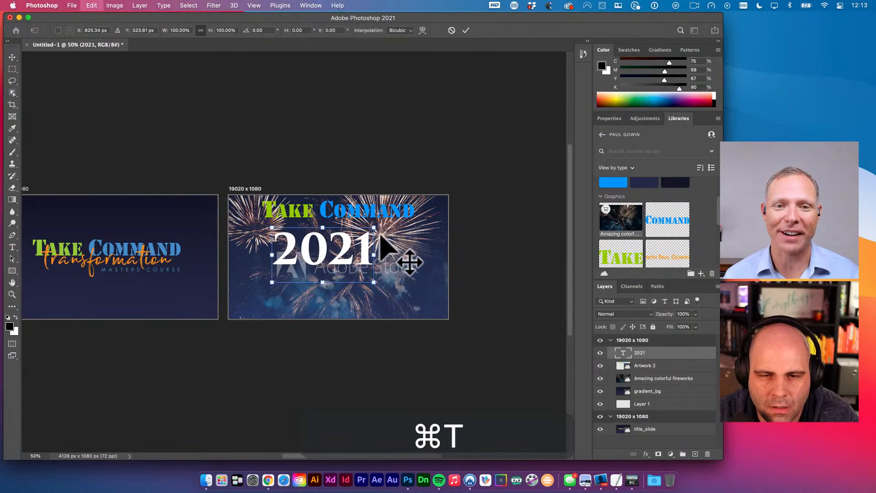
pyautogui.moveTo(374, 228); pyautogui.dragTo(396, 214)
pyautogui.press('t')
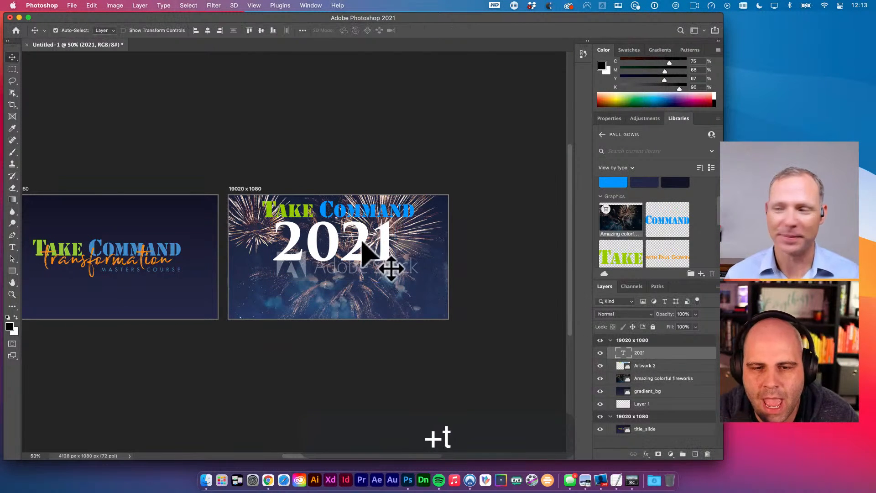
# - Change the 2021 text's font to Stencil
pyautogui.click(391, 264)
pyautogui.press('super+a')
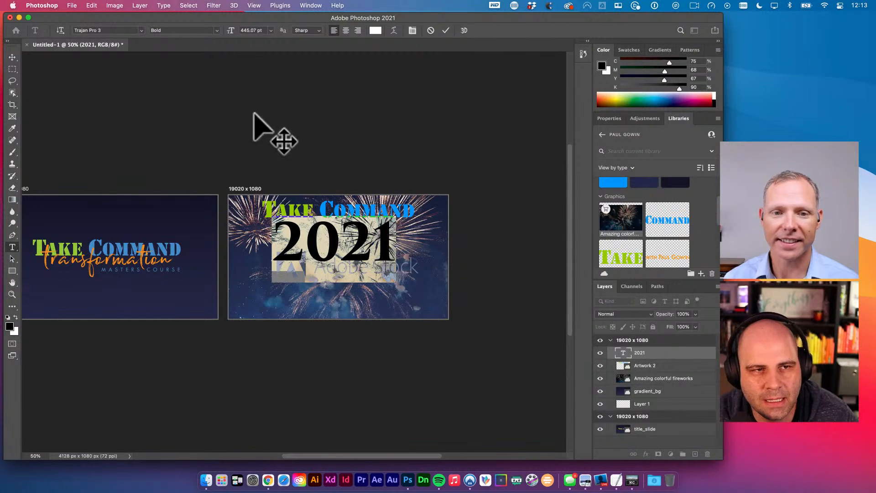
pyautogui.click(126, 30)
pyautogui.write('stenc')
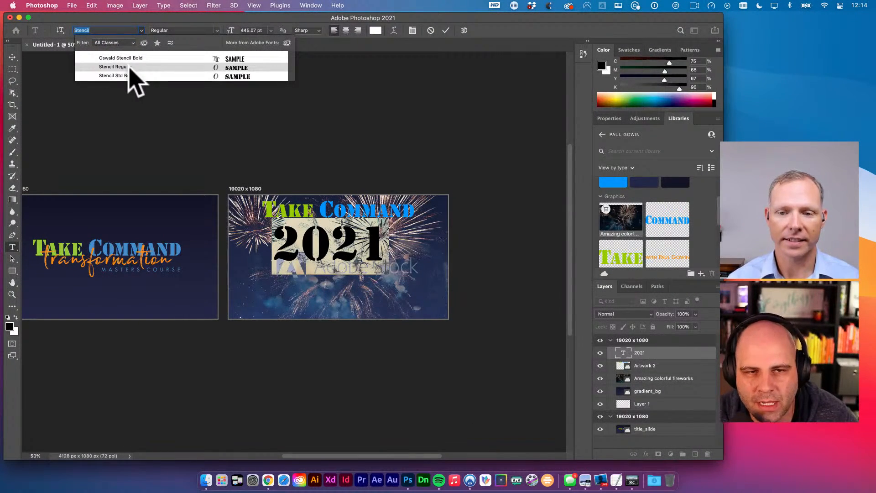
pyautogui.click(129, 68)
pyautogui.press('super+Return')
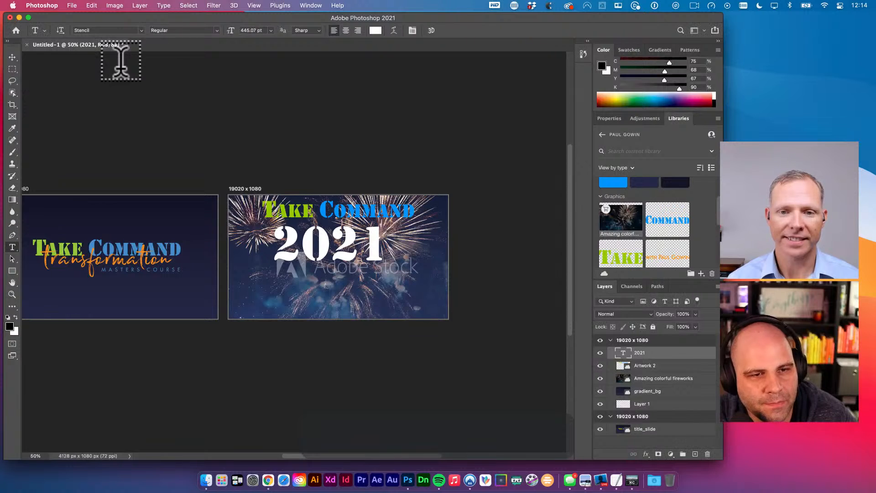
# - Nudge the Take Command artwork down with Shift+Down so it sits below 2021
pyautogui.press('v')
pyautogui.moveTo(377, 264); pyautogui.dragTo(378, 273)
pyautogui.click(325, 213)
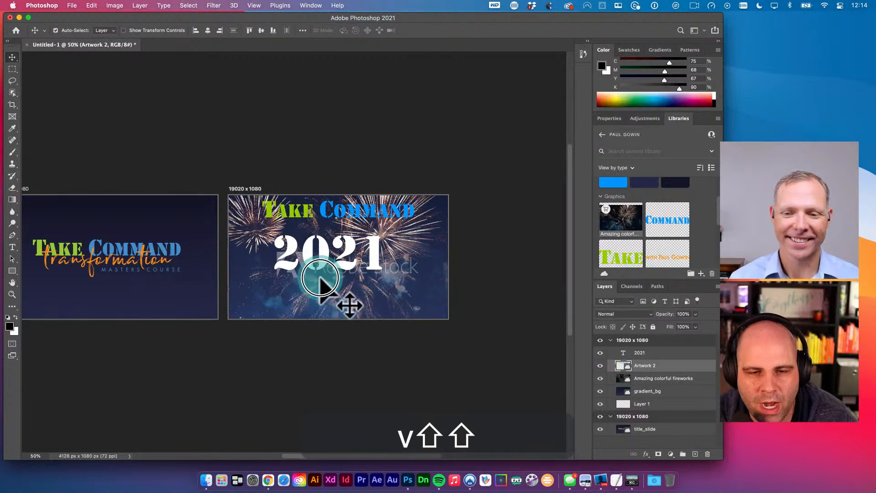
pyautogui.moveTo(325, 212); pyautogui.dragTo(323, 280)
pyautogui.press('super+z')
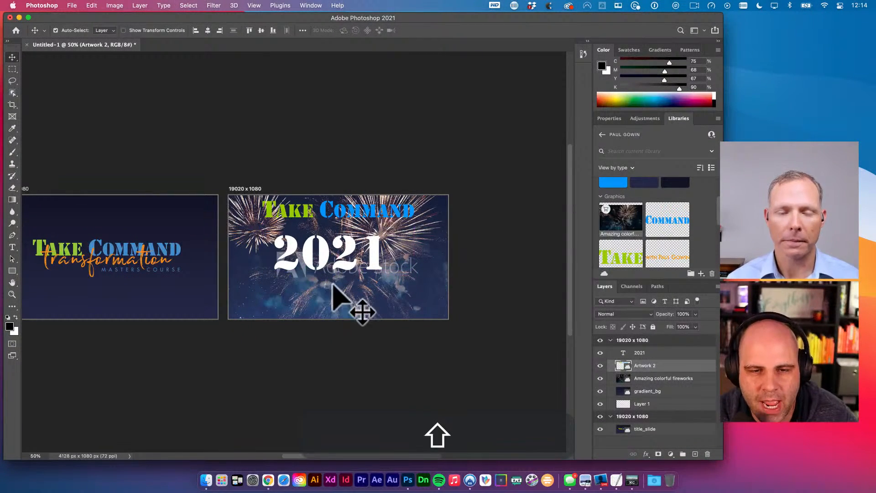
pyautogui.moveTo(325, 210); pyautogui.dragTo(325, 294)
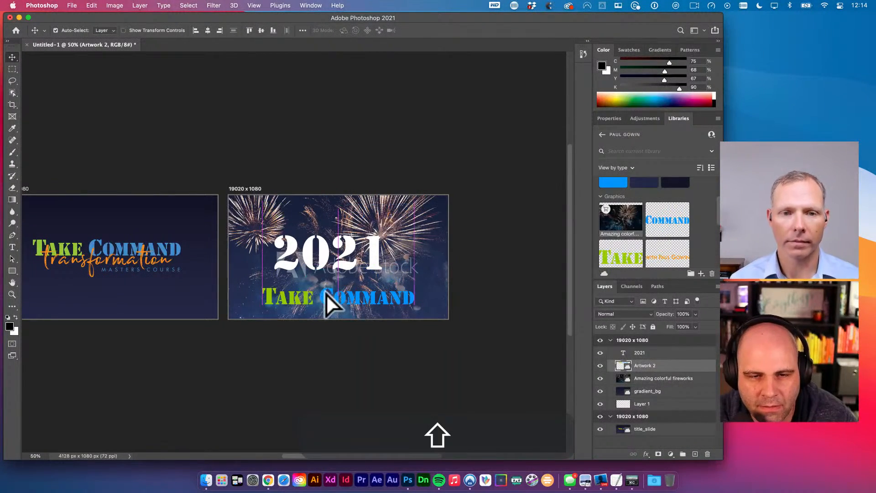
pyautogui.press('super+z')
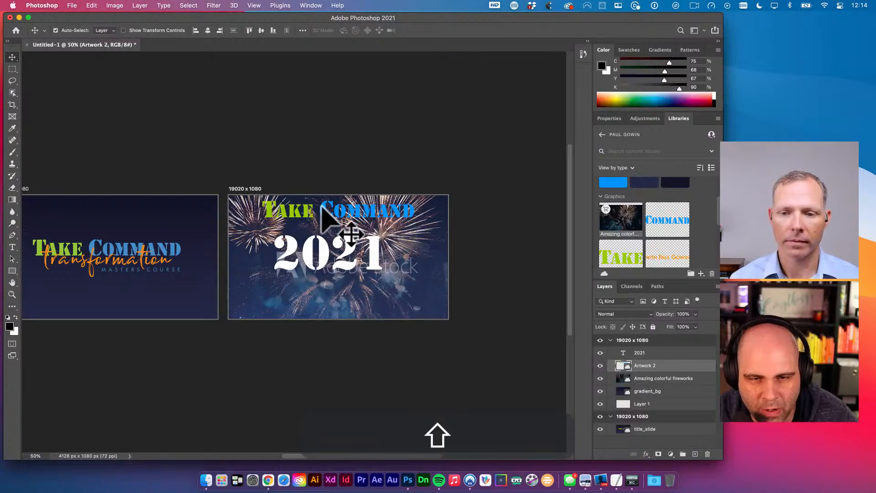
pyautogui.moveTo(322, 206); pyautogui.dragTo(321, 283)
pyautogui.press('super+z')
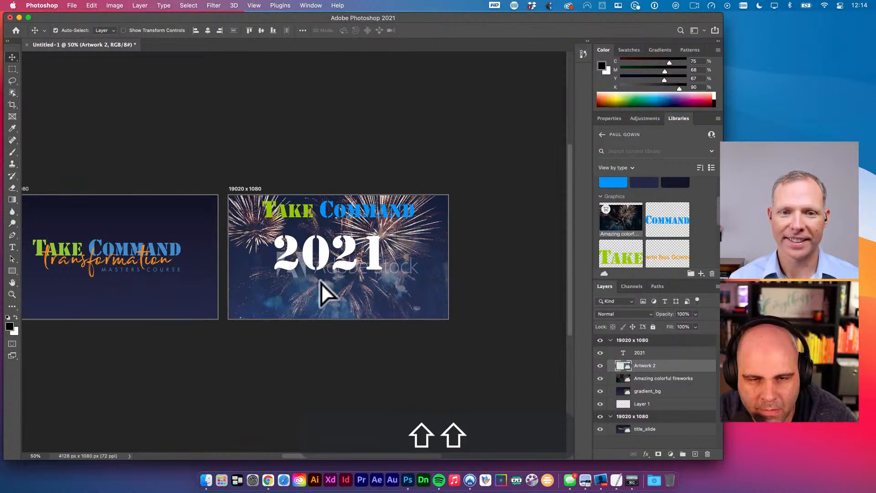
pyautogui.hotkey('shift', 'Down')
pyautogui.hotkey('shift', 'Down')
pyautogui.hotkey('shift', 'Down')
pyautogui.hotkey('shift', 'Down')
pyautogui.hotkey('shift', 'Down')
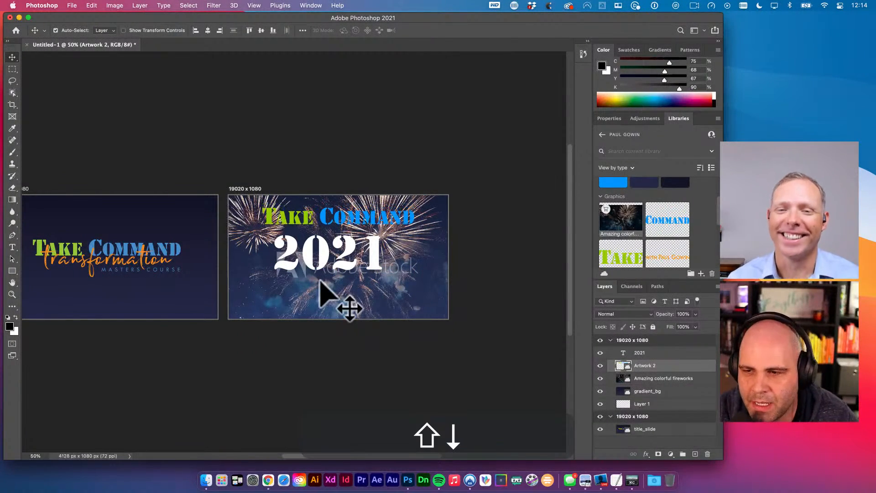
pyautogui.hotkey('shift', 'Down')
pyautogui.hotkey('shift', 'Down')
pyautogui.hotkey('shift', 'Down')
pyautogui.hotkey('shift', 'Down')
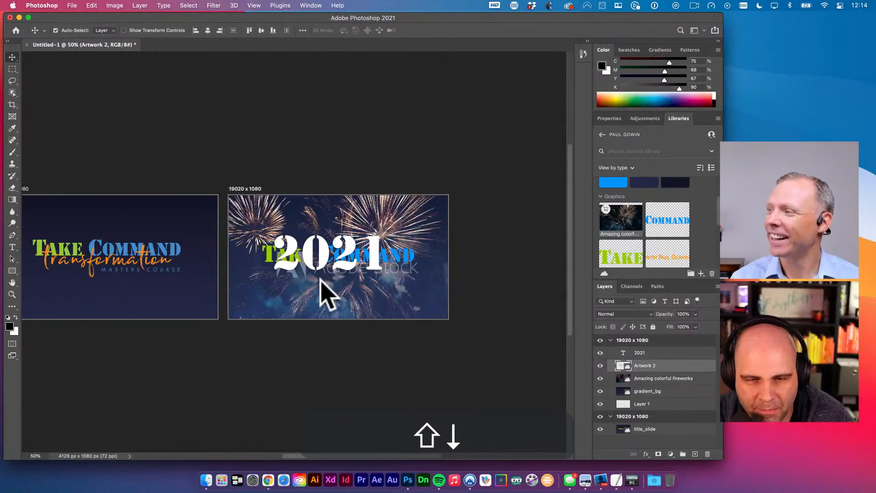
pyautogui.hotkey('shift', 'Down')
pyautogui.hotkey('shift', 'Down')
pyautogui.hotkey('shift', 'Down')
pyautogui.hotkey('shift', 'Down')
pyautogui.hotkey('shift', 'Down')
pyautogui.hotkey('shift', 'Down')
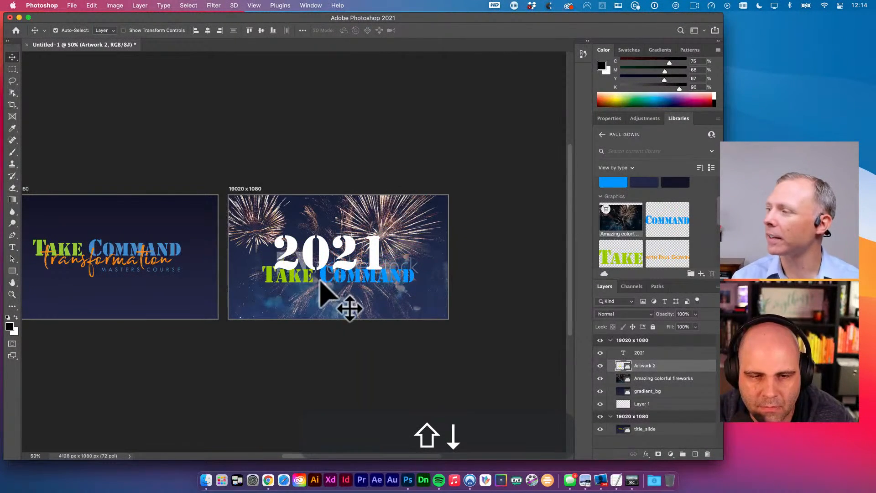
pyautogui.hotkey('shift', 'Down')
pyautogui.hotkey('shift', 'Down')
pyautogui.hotkey('shift', 'Down')
# - Centre Take Command vertically on the artboard, undoing an accidental move
pyautogui.press('super+a')
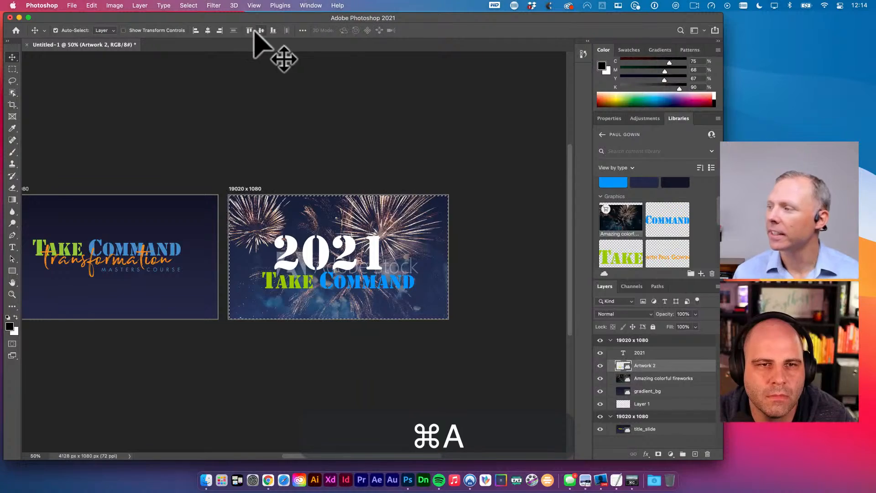
pyautogui.click(261, 30)
pyautogui.press('super+d')
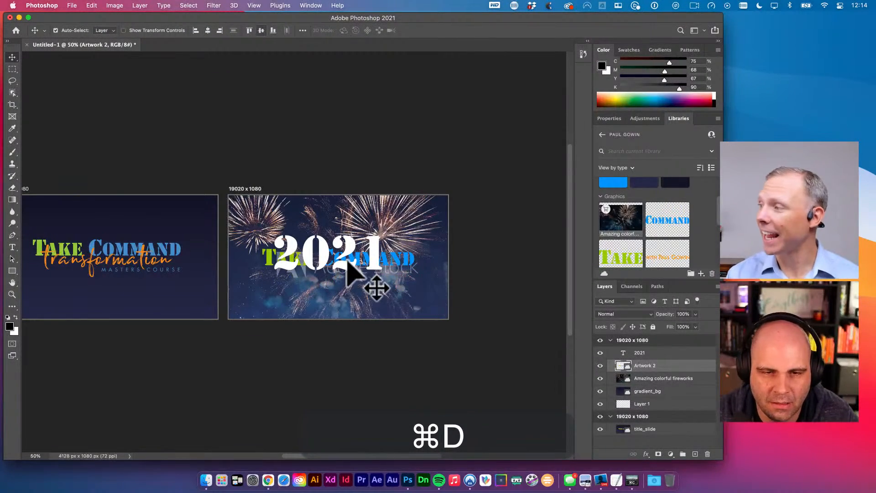
pyautogui.moveTo(348, 269); pyautogui.dragTo(411, 319)
pyautogui.press('super+z')
pyautogui.press('super+z')
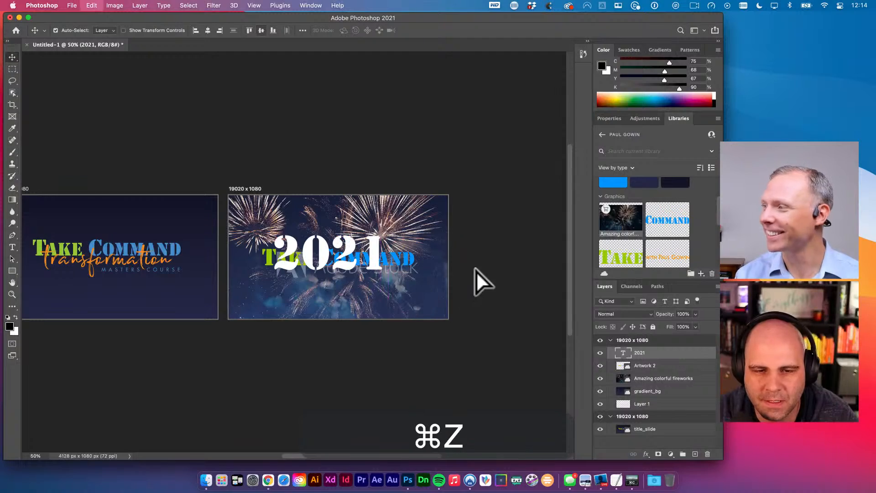
# - Select the 2021 text layer and try nudging it down, dismissing the error
pyautogui.click(475, 270)
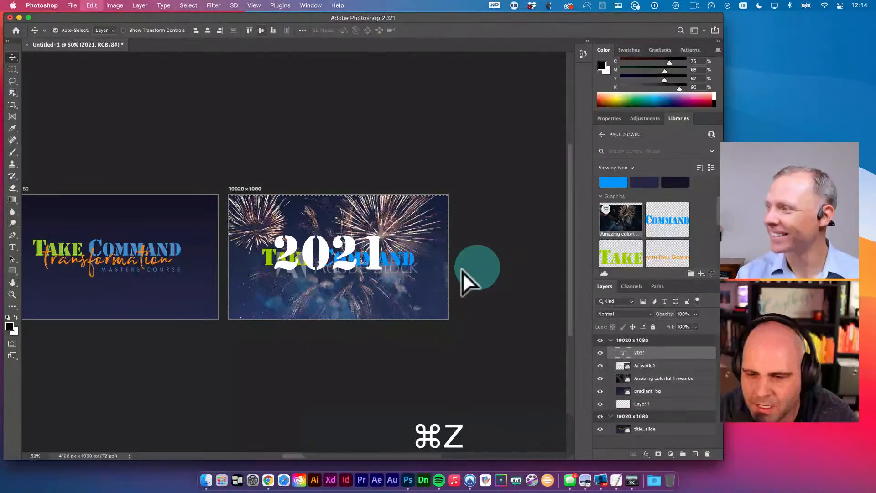
pyautogui.click(650, 352)
pyautogui.hotkey('shift', 'Down')
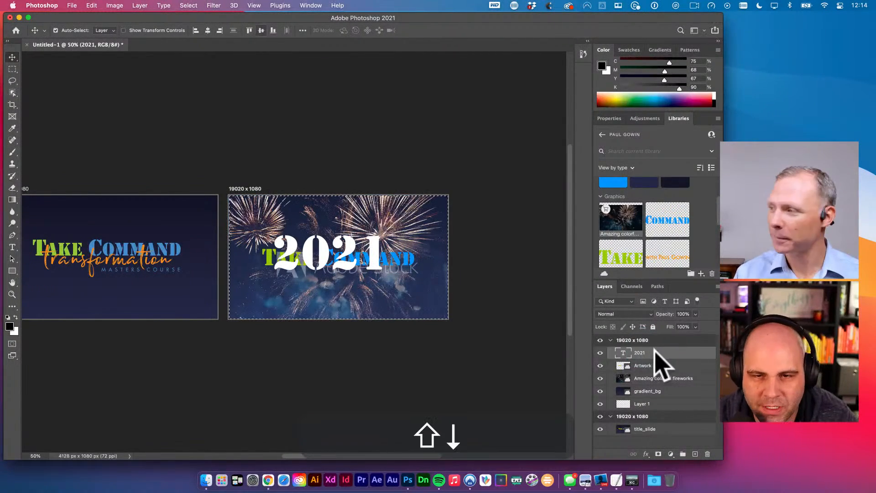
pyautogui.press('Escape')
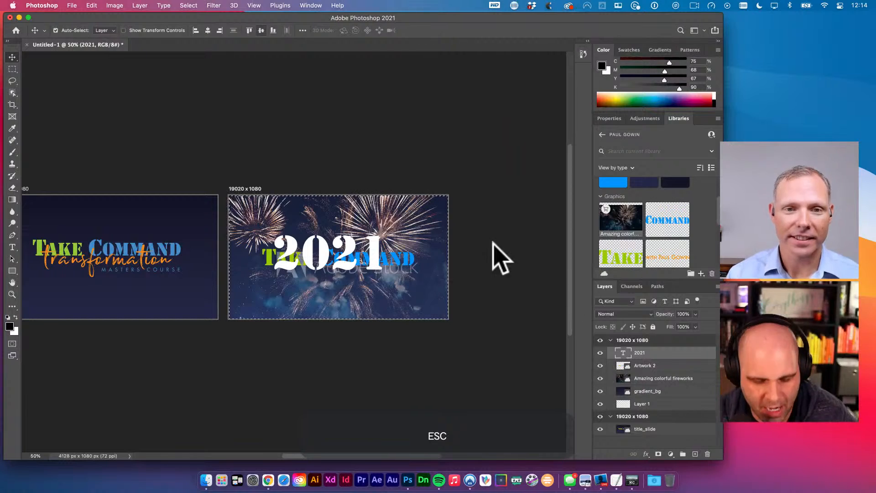
pyautogui.press('super+d')
pyautogui.press('v')
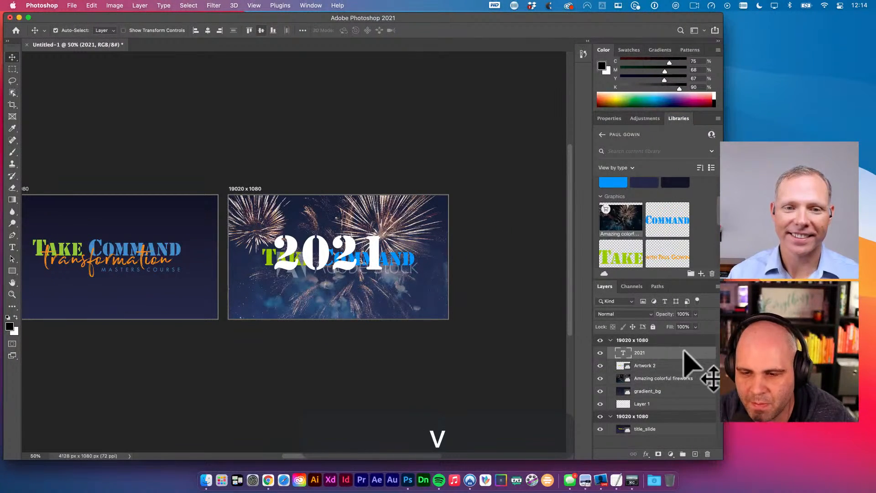
pyautogui.doubleClick(681, 352)
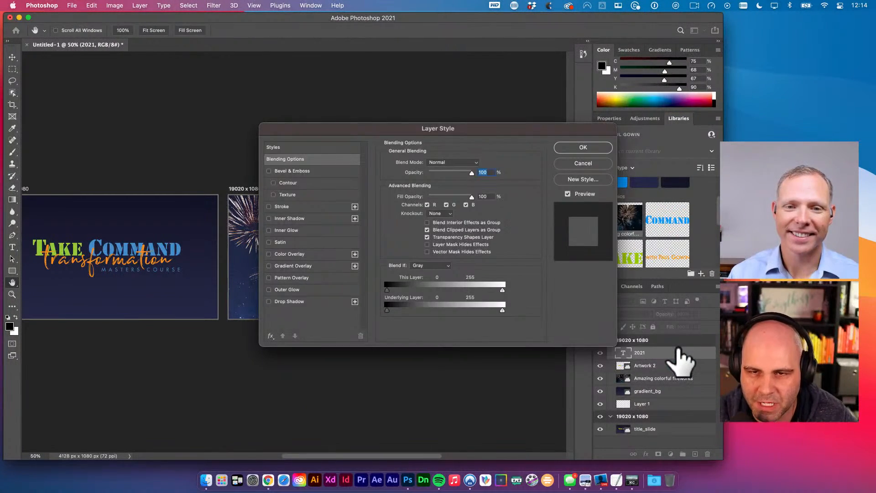
pyautogui.press('Escape')
# - Recentre the artboards in view and nudge 2021 down and back up
pyautogui.scroll(-5, 525, 218)
pyautogui.hscroll(3, 489, 235)
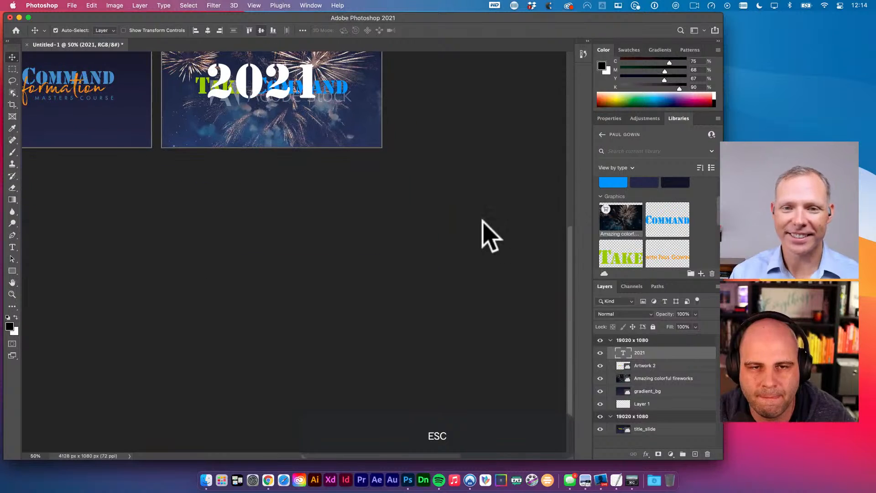
pyautogui.moveTo(494, 228); pyautogui.dragTo(485, 299)
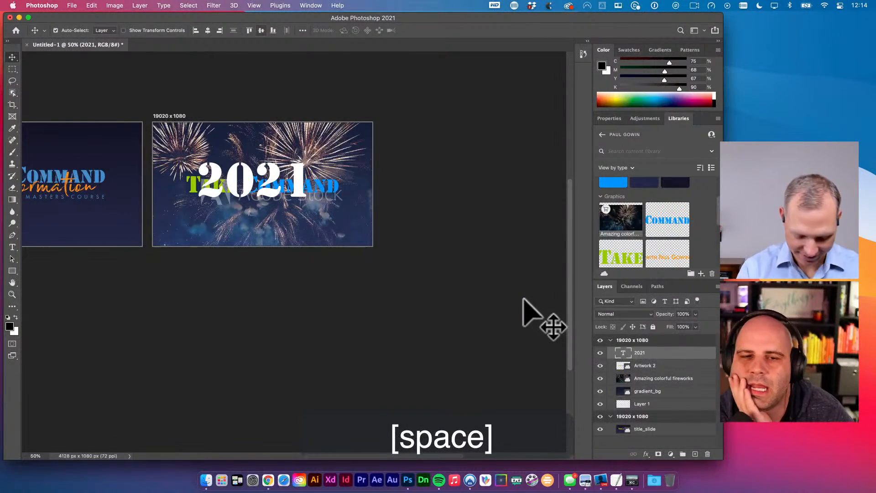
pyautogui.press('v')
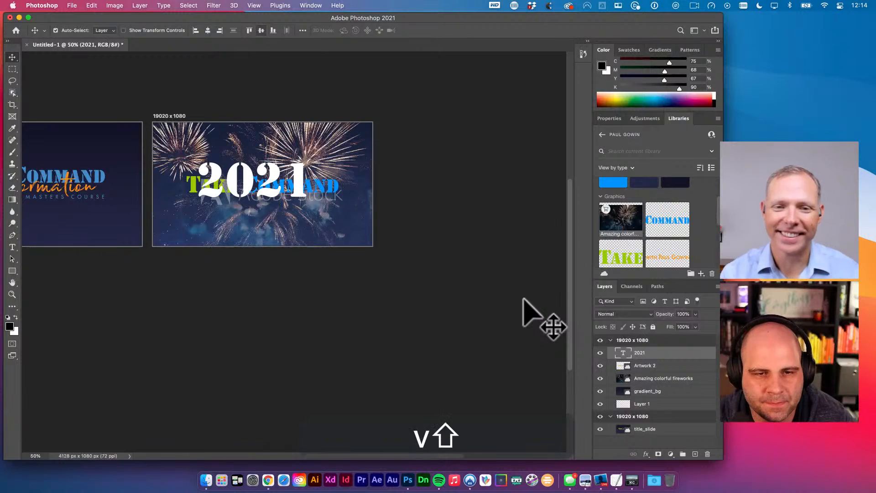
pyautogui.hotkey('shift', 'Down')
pyautogui.hotkey('shift', 'Up')
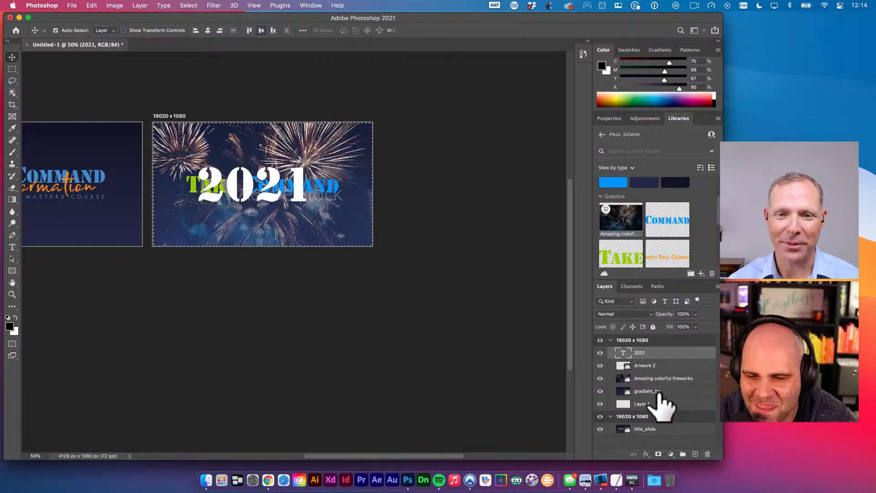
pyautogui.press('super+d')
# - Move Take Command further under 2021 and group both layers as Group 1
pyautogui.click(648, 365)
pyautogui.press('v')
pyautogui.hotkey('shift', 'Down')
pyautogui.hotkey('shift', 'Down')
pyautogui.hotkey('shift', 'Down')
pyautogui.hotkey('shift', 'Down')
pyautogui.hotkey('shift', 'Down')
pyautogui.hotkey('shift', 'Down')
pyautogui.hotkey('shift', 'Down')
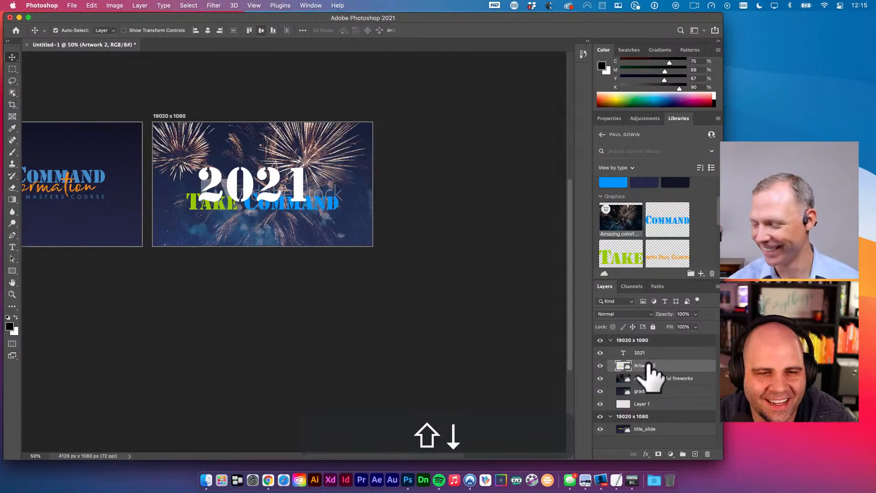
pyautogui.hotkey('shift', 'Down')
pyautogui.hotkey('shift', 'Down')
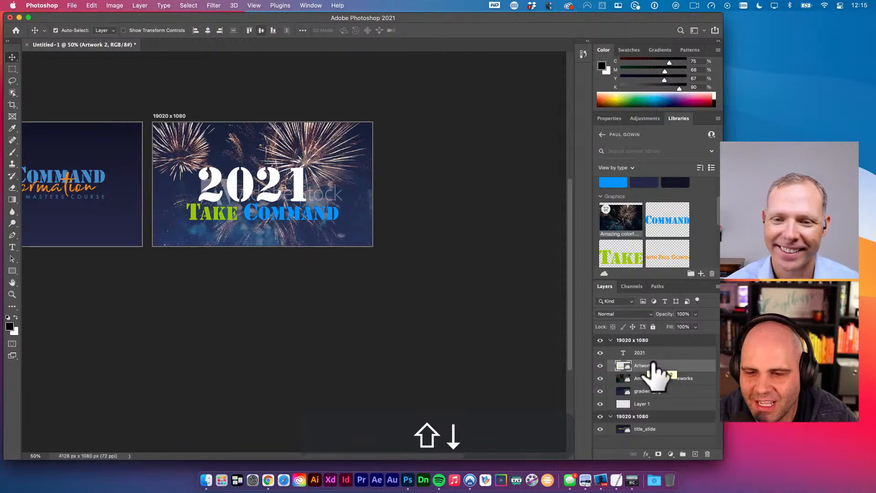
pyautogui.keyDown('shift'); pyautogui.click(645, 355); pyautogui.keyUp('shift')
pyautogui.press('super+g')
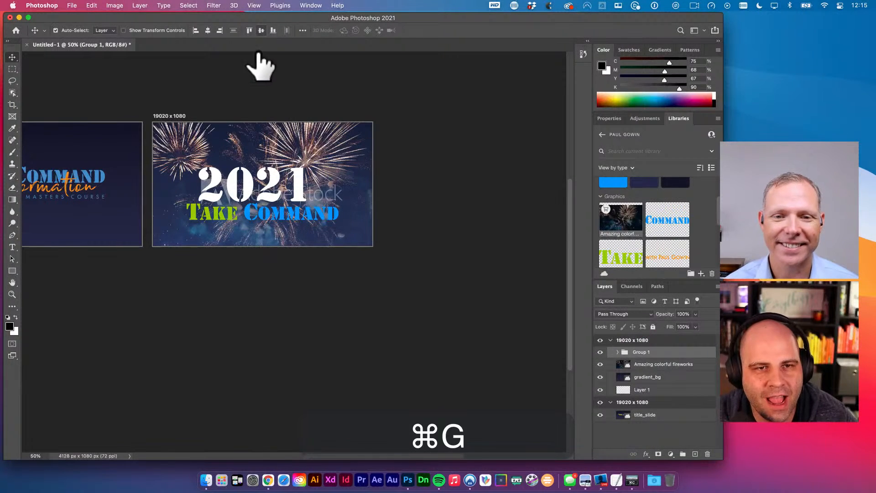
# - Resize the 2021 title inside the group with Free Transform and commit it
pyautogui.press('super+v')
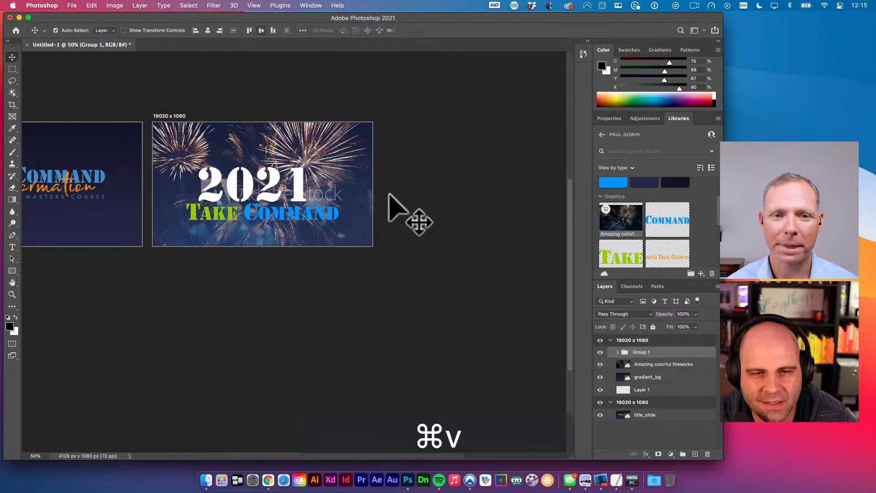
pyautogui.click(305, 187)
pyautogui.press('super+t')
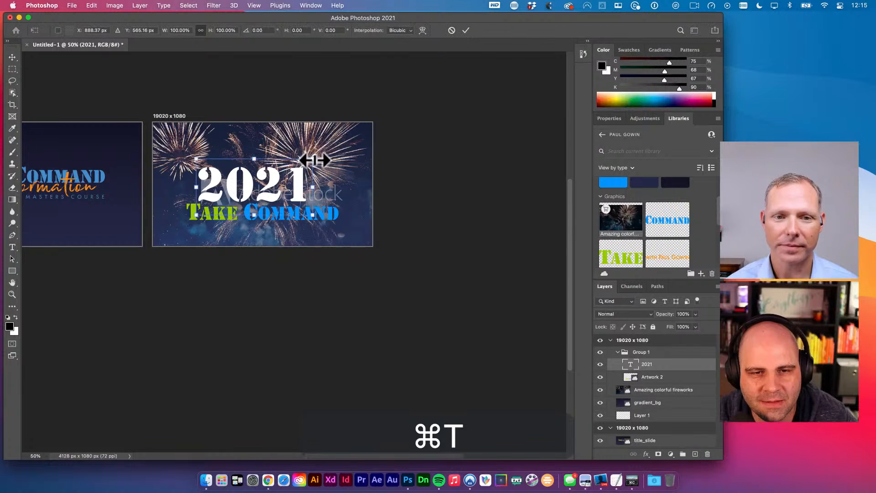
pyautogui.click(336, 145)
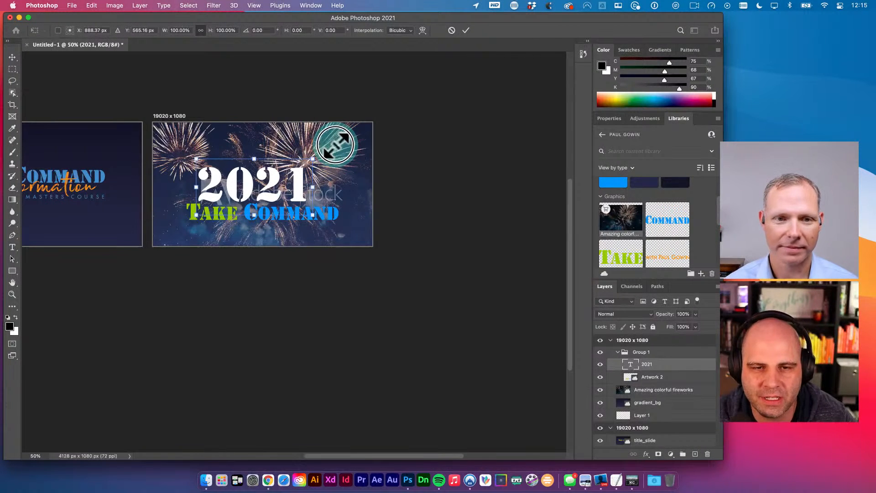
pyautogui.press('Return')
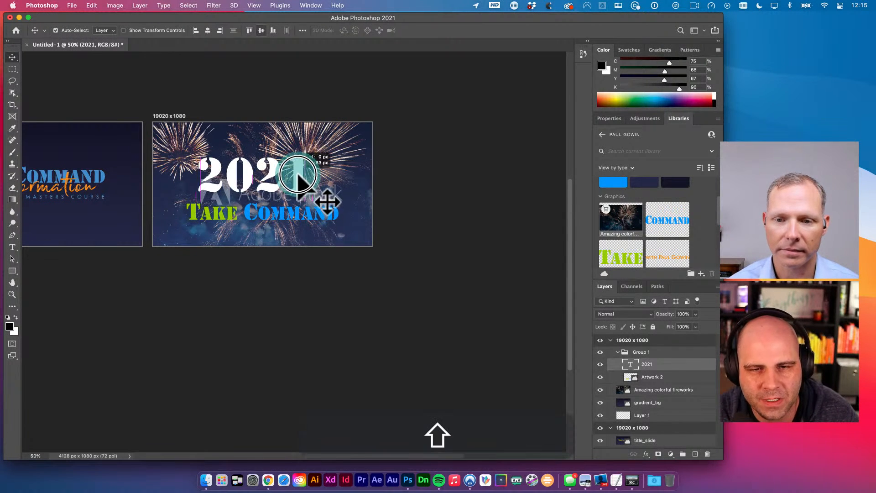
pyautogui.hotkey('shift', 'v')
# - Select the Amazing colorful fireworks layer with the Move tool active
pyautogui.click(351, 166)
pyautogui.press('v')
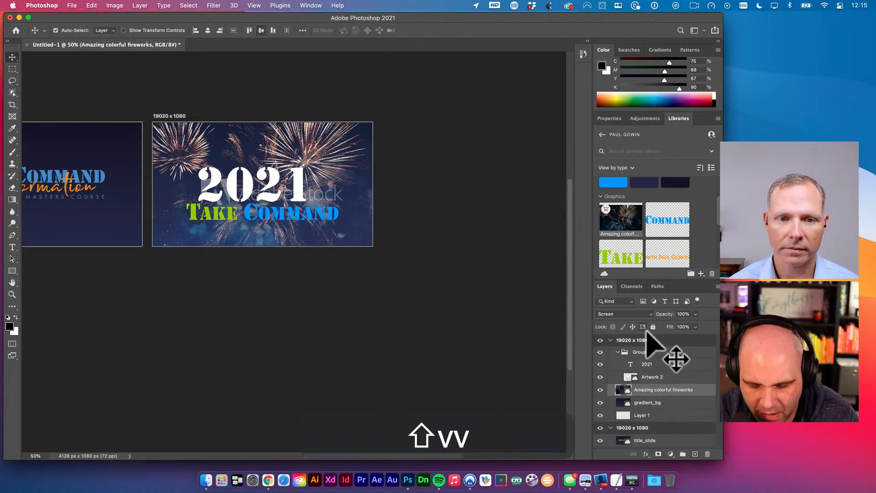
pyautogui.press('b')
pyautogui.hotkey('shift', '+')
pyautogui.hotkey('shift', '+')
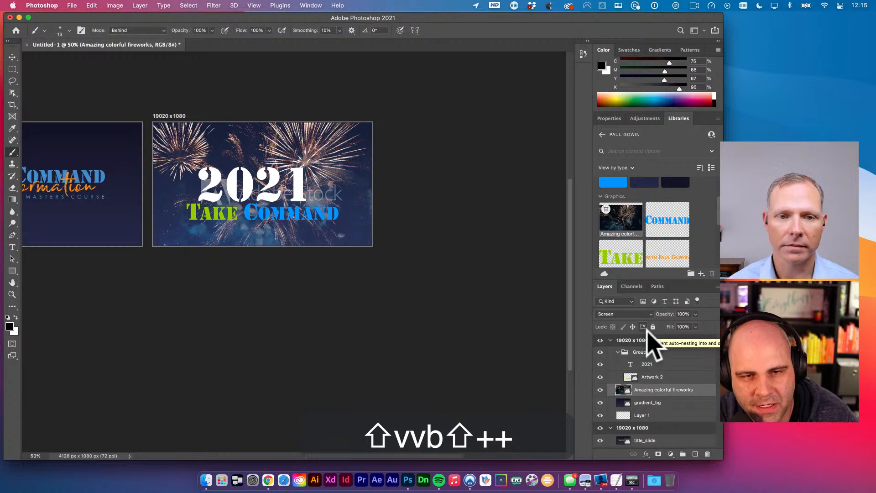
pyautogui.hotkey('shift', '+')
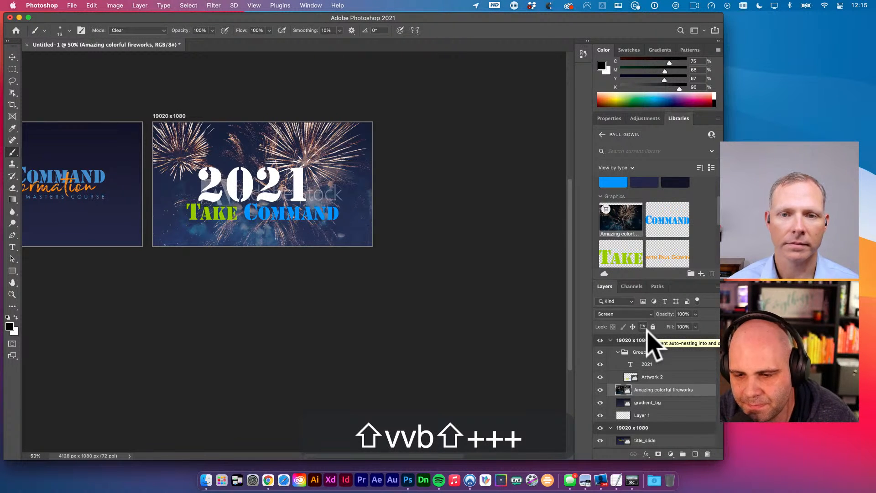
pyautogui.press('v')
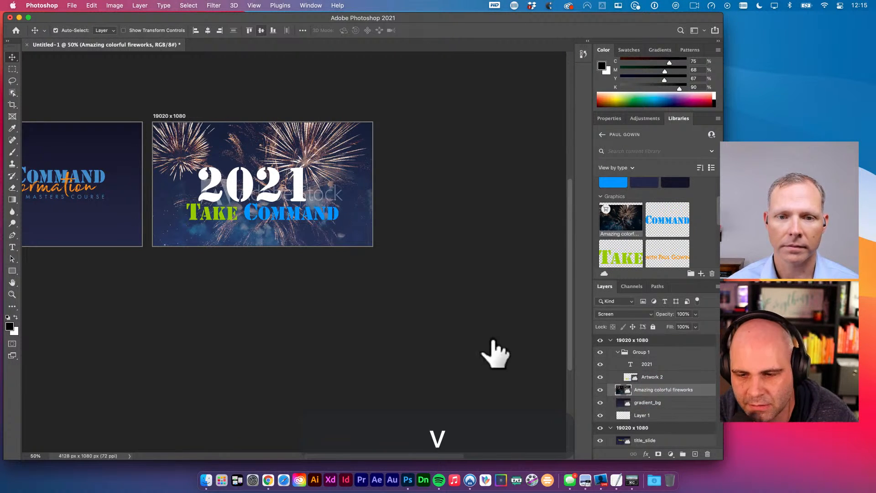
# - Cycle the fireworks layer's blend mode past Soft Light and Hard Mix until it reaches Luminosity
pyautogui.hotkey('shift', '+')
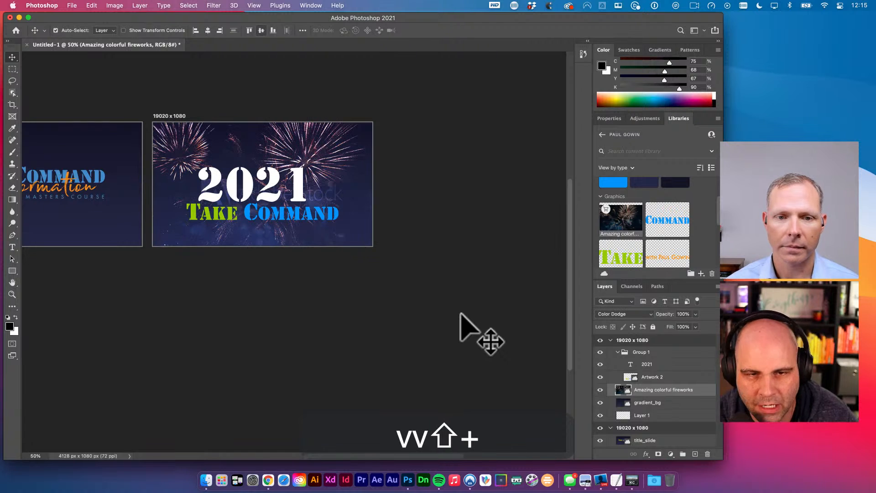
pyautogui.hotkey('shift', '+')
pyautogui.hotkey('shift', '+')
pyautogui.hotkey('shift', '+')
pyautogui.hotkey('shift', '+')
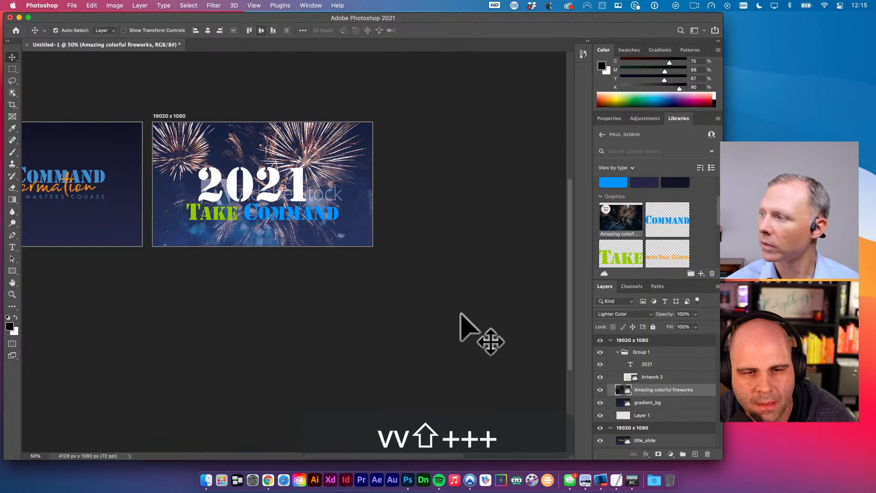
pyautogui.hotkey('shift', '+')
pyautogui.hotkey('shift', '-')
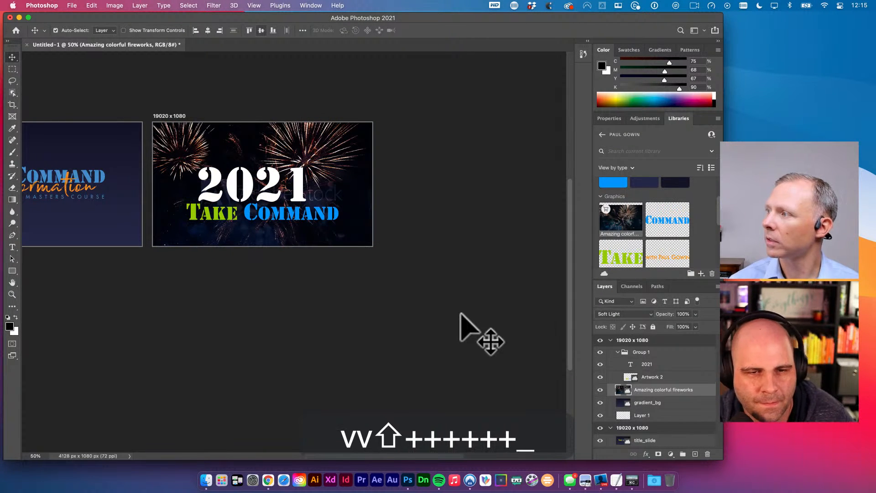
pyautogui.hotkey('shift', '+')
pyautogui.hotkey('shift', '+')
pyautogui.hotkey('shift', '+')
pyautogui.hotkey('shift', '+')
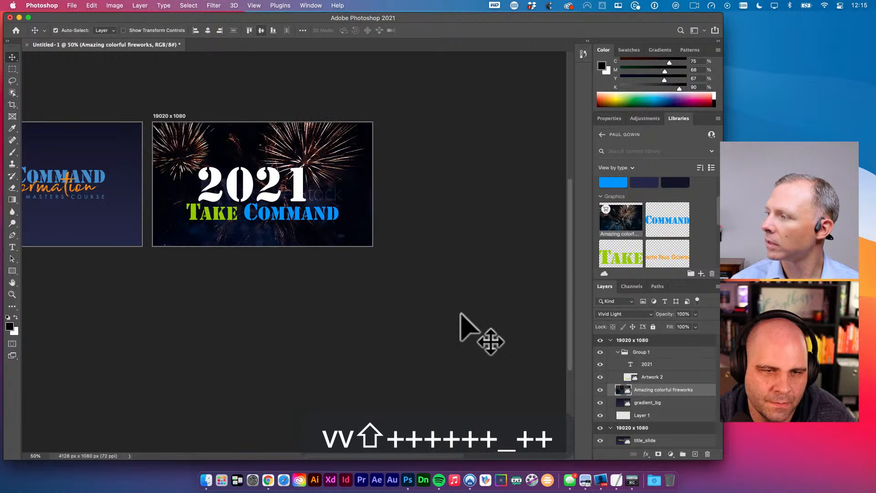
pyautogui.hotkey('shift', '+')
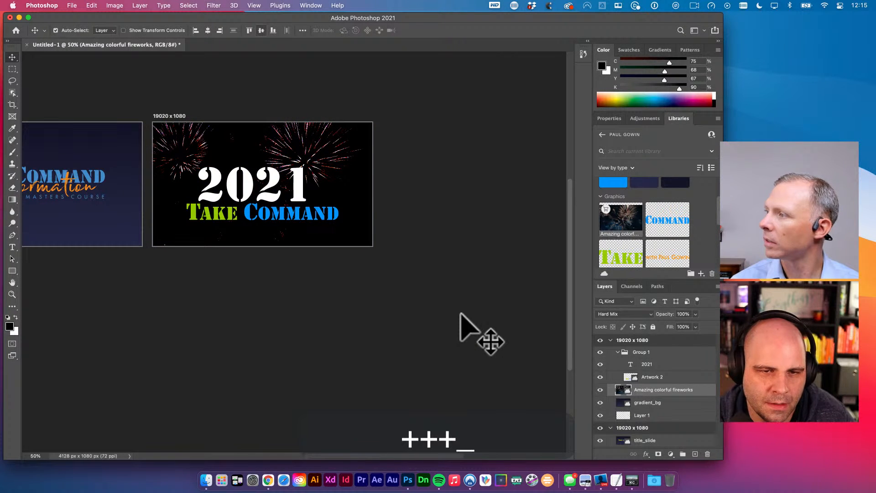
pyautogui.hotkey('shift', '+')
pyautogui.hotkey('shift', '+')
pyautogui.hotkey('shift', '+')
pyautogui.hotkey('shift', '+')
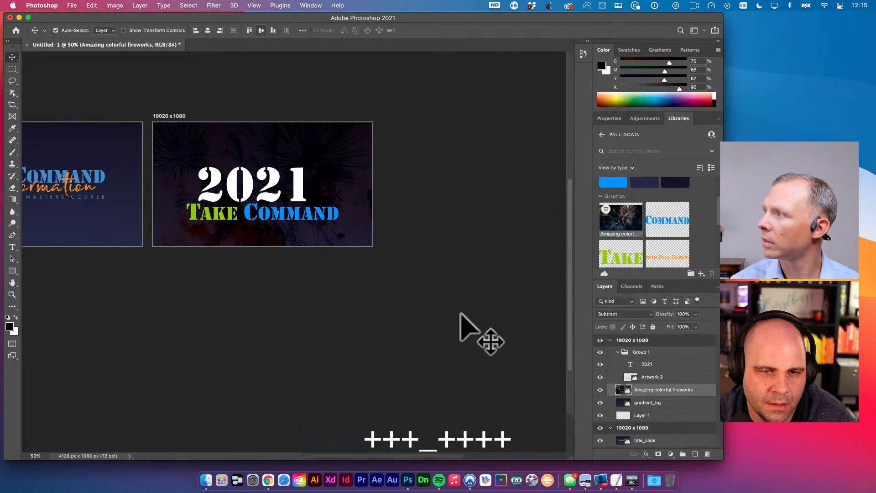
pyautogui.hotkey('shift', '+')
pyautogui.hotkey('shift', '+')
pyautogui.hotkey('shift', '+')
pyautogui.hotkey('shift', '+')
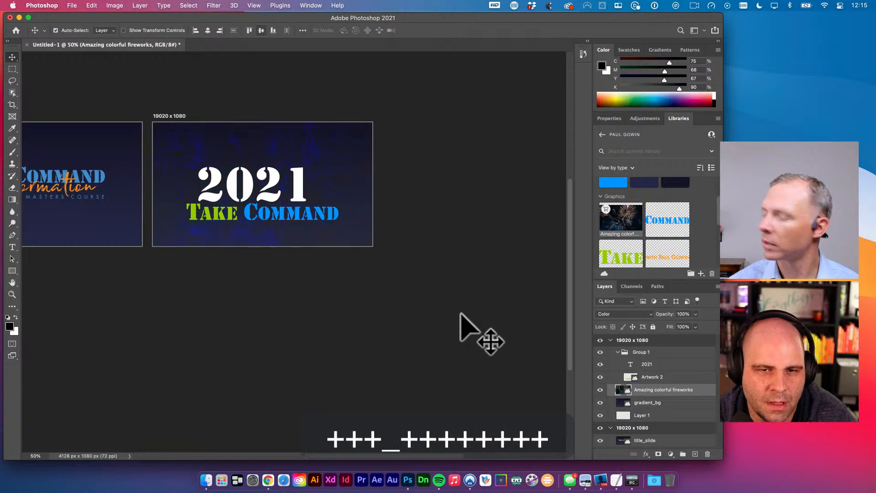
pyautogui.hotkey('shift', '+')
# - Set the fireworks layer to 50% opacity and scale it to about 300%, centred on the artboard
pyautogui.press('5')
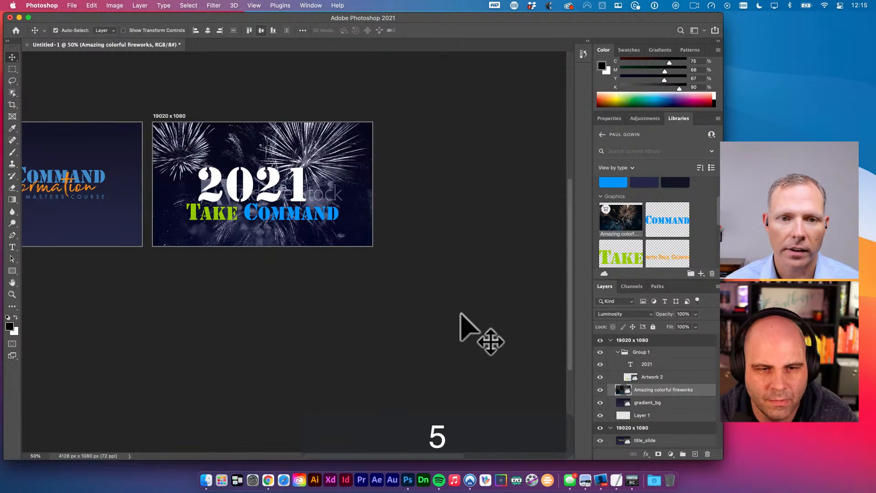
pyautogui.press('v')
pyautogui.press('super+t')
pyautogui.scroll(-5, 461, 320)
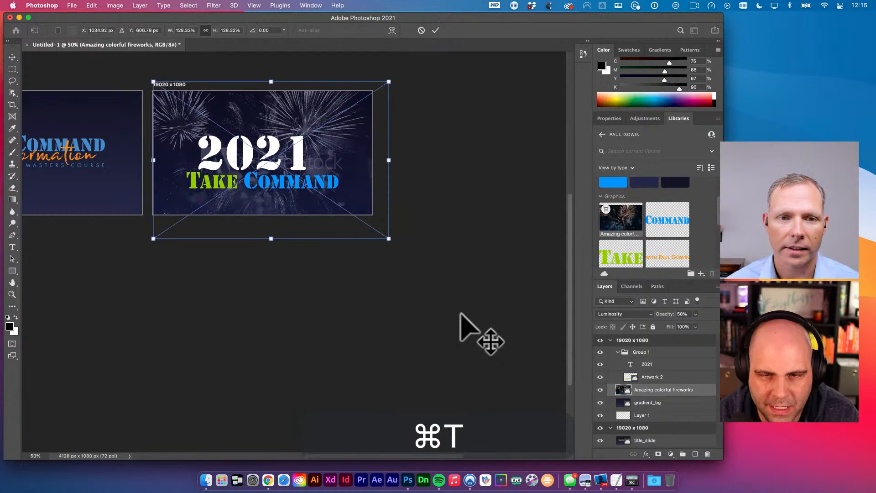
pyautogui.moveTo(389, 155); pyautogui.dragTo(410, 179)
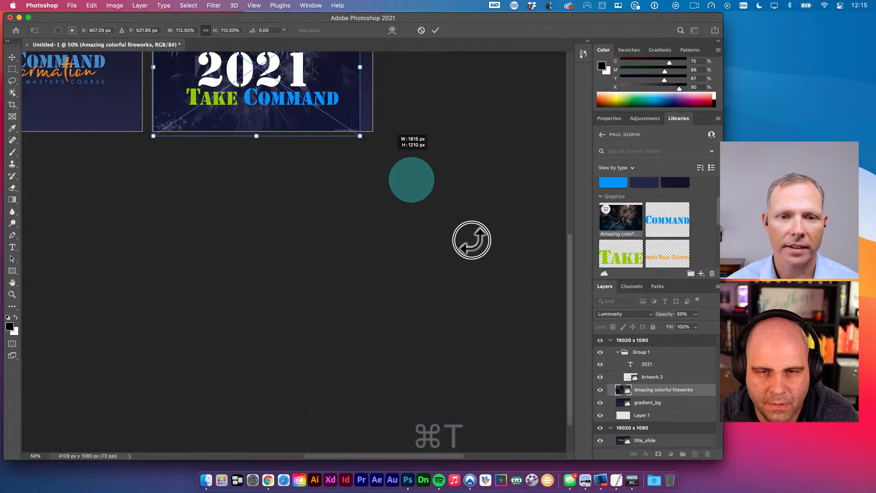
pyautogui.moveTo(405, 236); pyautogui.dragTo(354, 269)
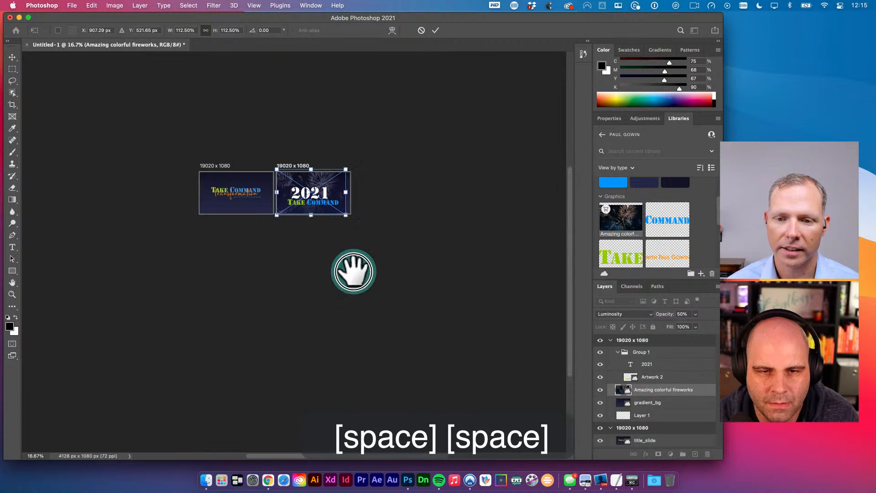
pyautogui.moveTo(338, 190); pyautogui.dragTo(579, 383)
pyautogui.moveTo(413, 275)
pyautogui.mouseDown()
pyautogui.moveTo(322, 220)
pyautogui.moveTo(304, 225)
pyautogui.moveTo(403, 264)
pyautogui.mouseUp()
pyautogui.press('v')
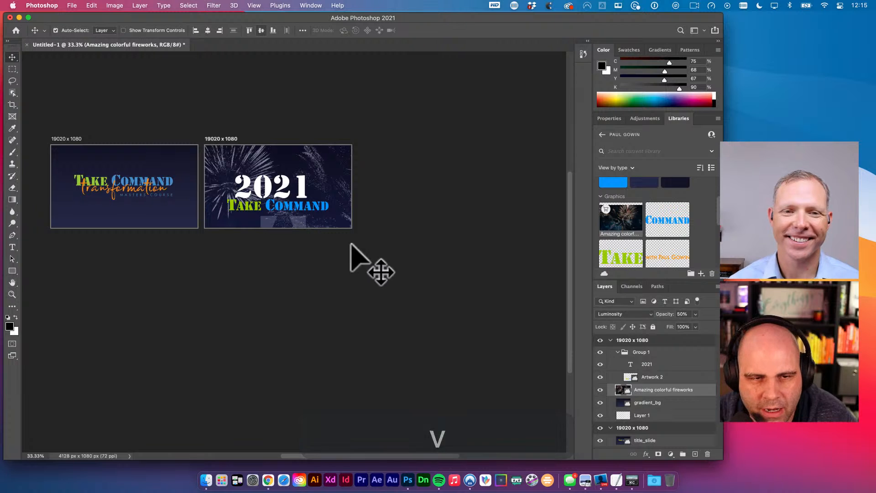
# - Shift the enlarged fireworks image up and to the left behind the titles
pyautogui.press('super+t')
pyautogui.moveTo(411, 310); pyautogui.dragTo(348, 260)
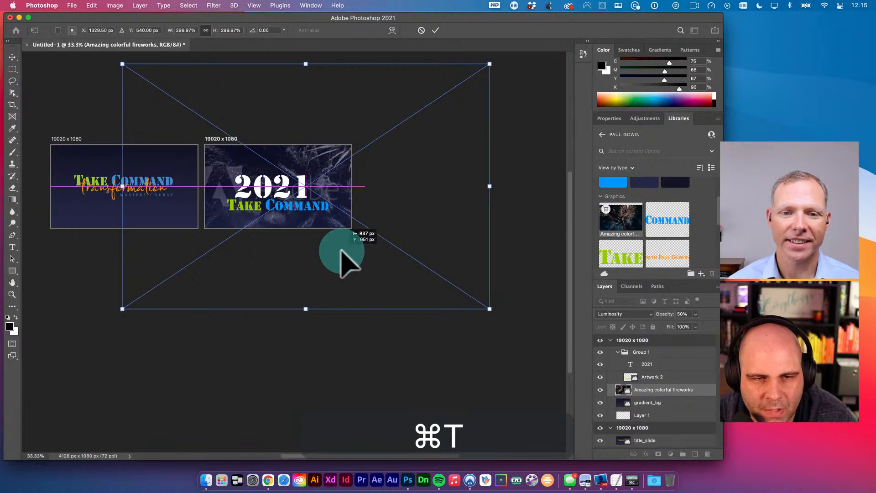
pyautogui.press('v')
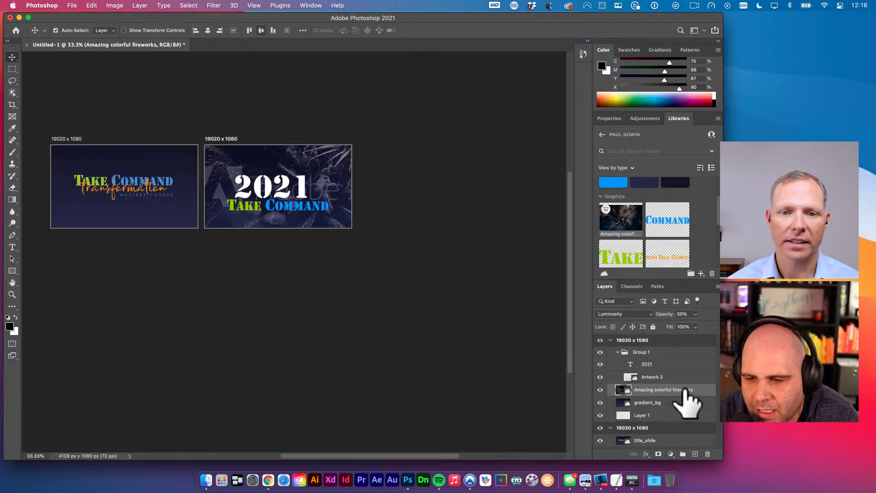
# - License the Amazing colorful fireworks Adobe Stock image from the layer menu and confirm the purchase
pyautogui.rightClick(703, 390)
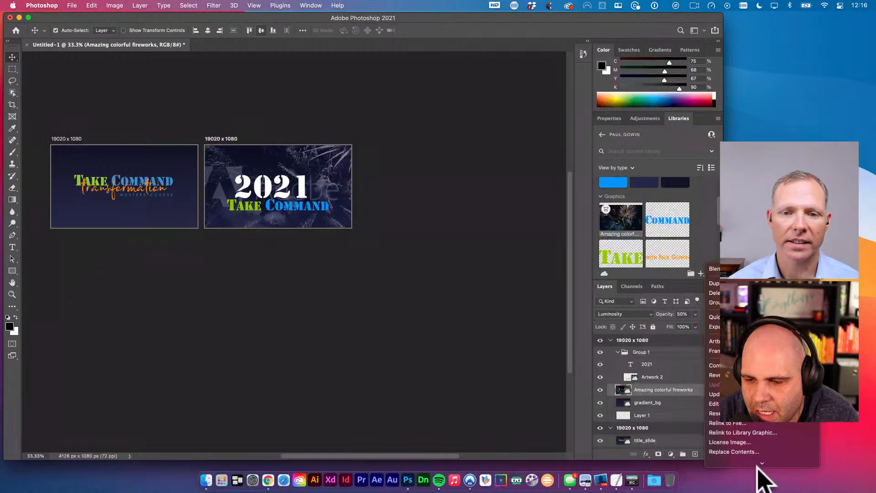
pyautogui.moveTo(761, 463)
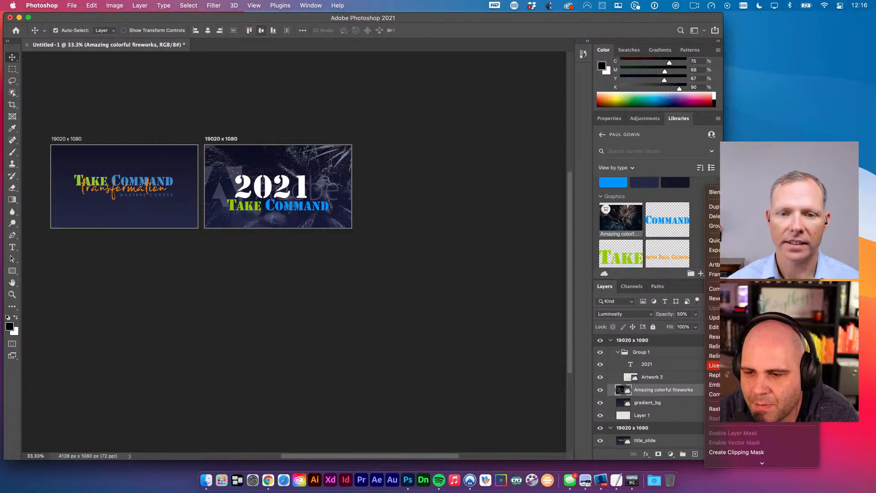
pyautogui.click(713, 376)
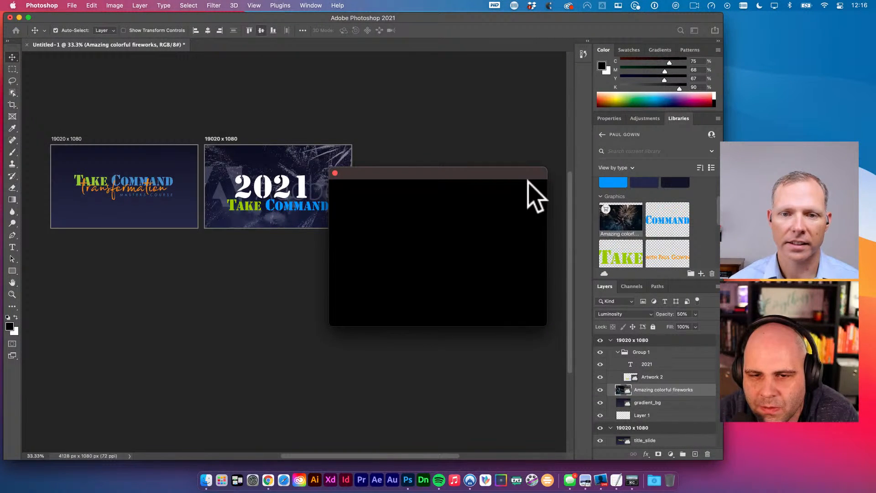
pyautogui.moveTo(531, 172); pyautogui.dragTo(541, 195)
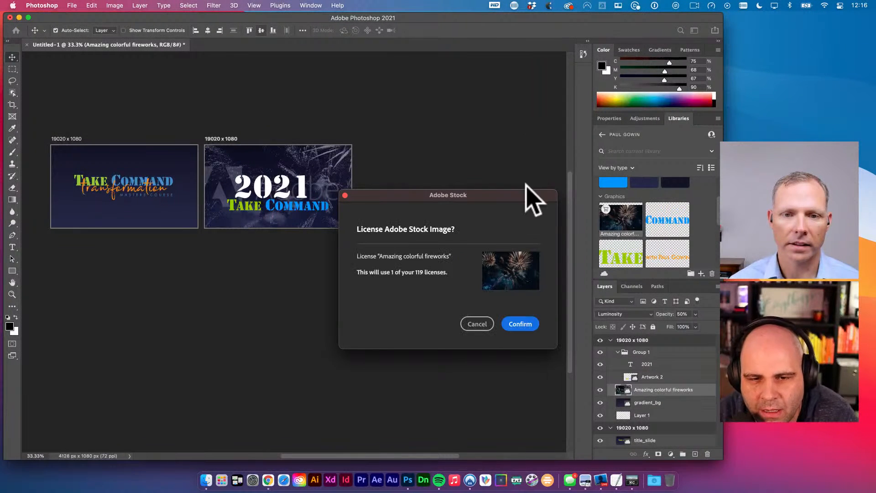
pyautogui.click(524, 323)
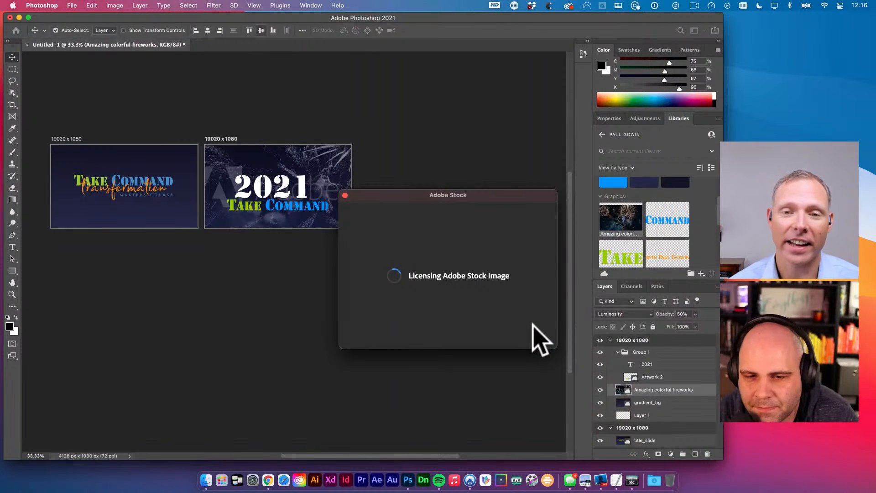
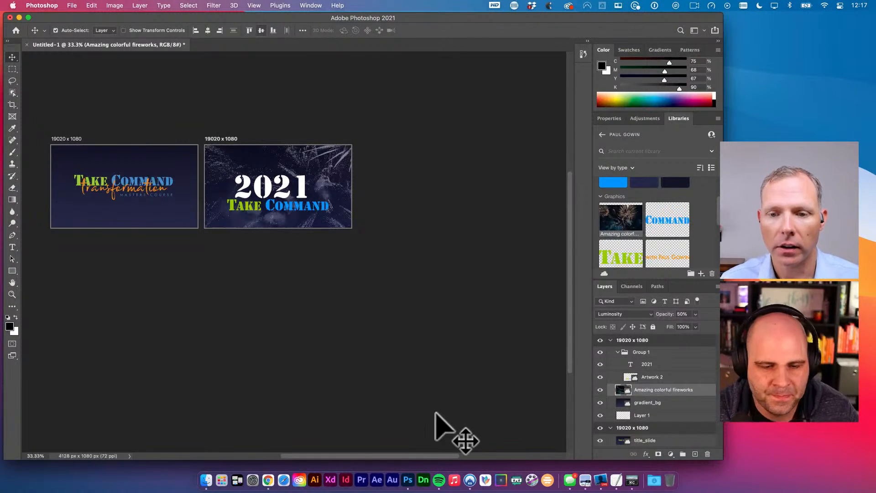
# - Load the course vault page in a new browser tab, start its intro video, then close it
pyautogui.click(267, 482)
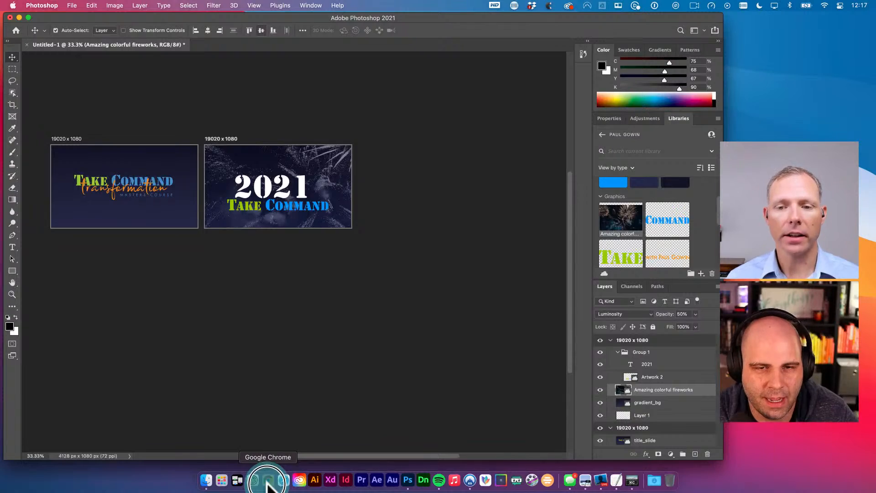
pyautogui.click(411, 49)
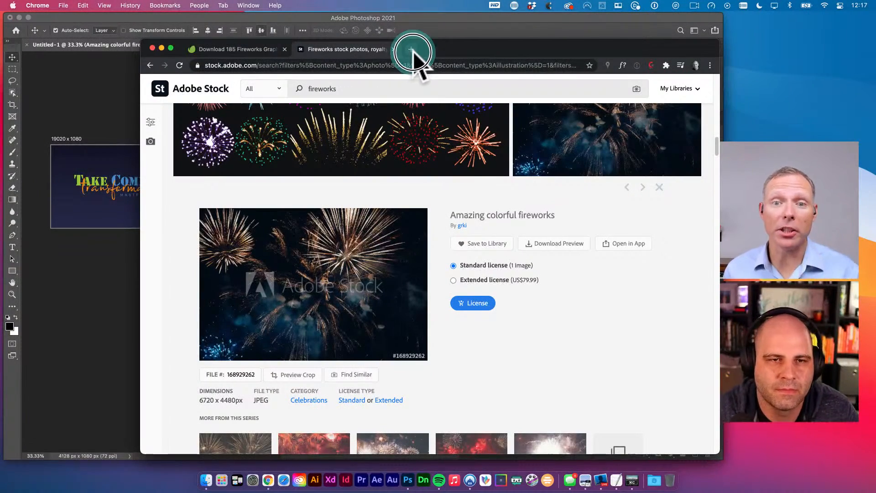
pyautogui.write('der')
pyautogui.press('Right')
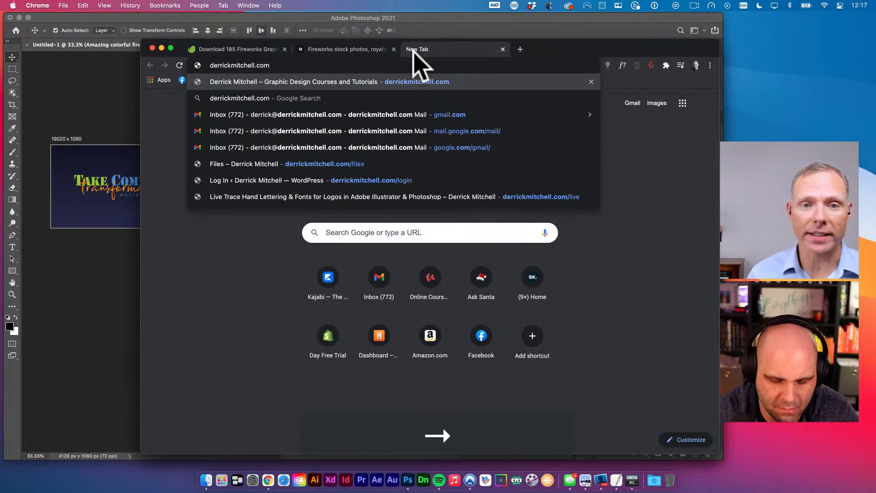
pyautogui.write('/vault')
pyautogui.press('Return')
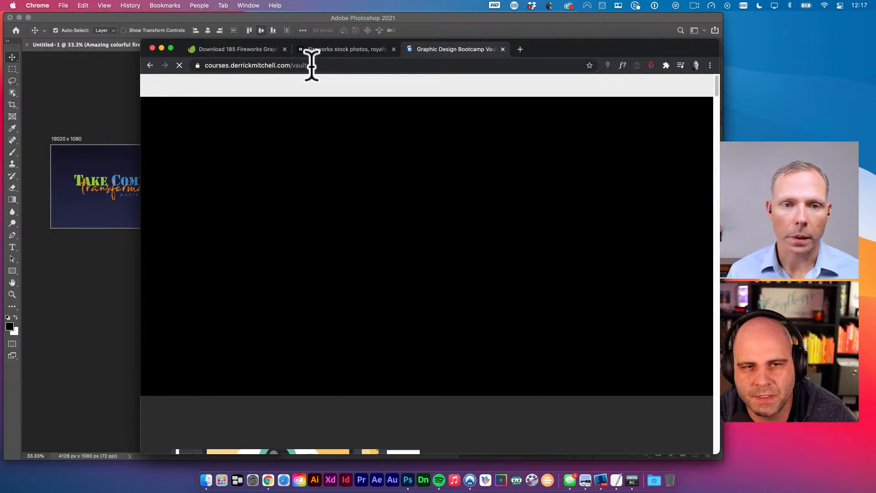
pyautogui.click(312, 65)
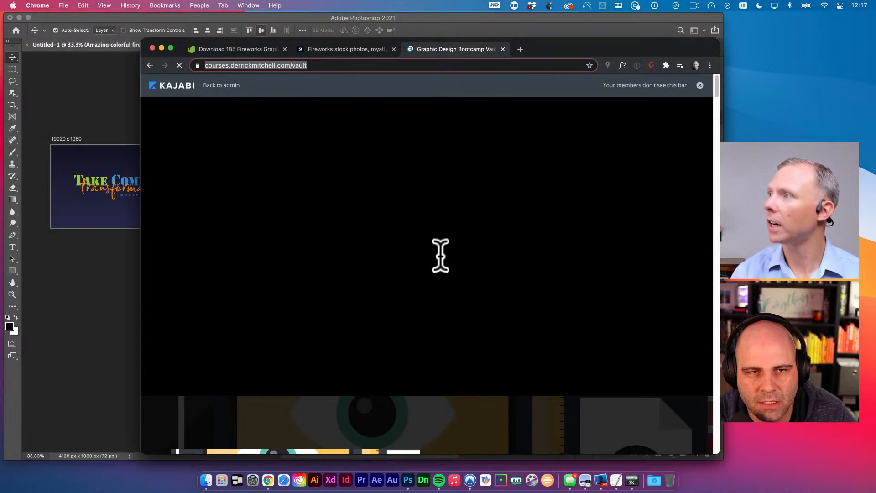
pyautogui.click(223, 358)
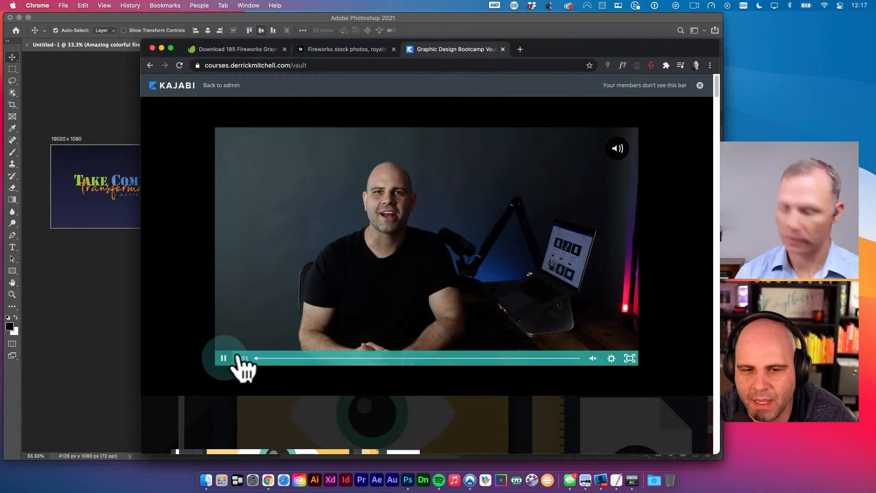
pyautogui.scroll(-20, 397, 292)
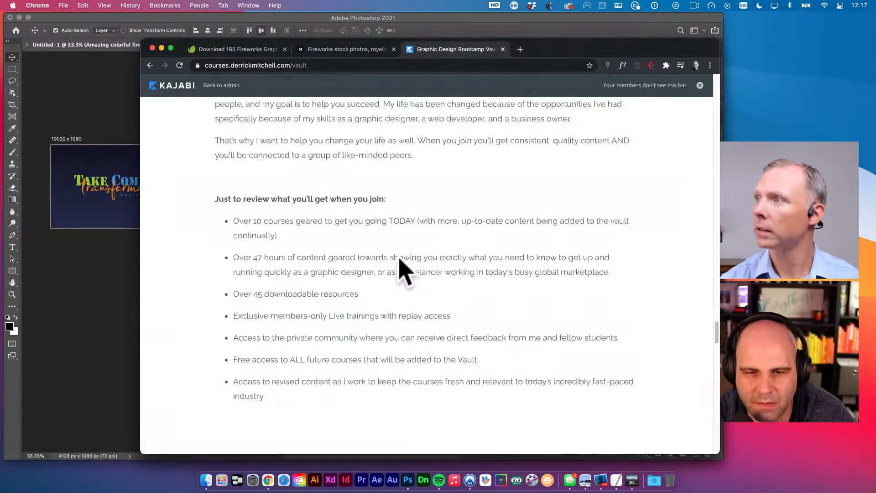
pyautogui.scroll(-20, 400, 270)
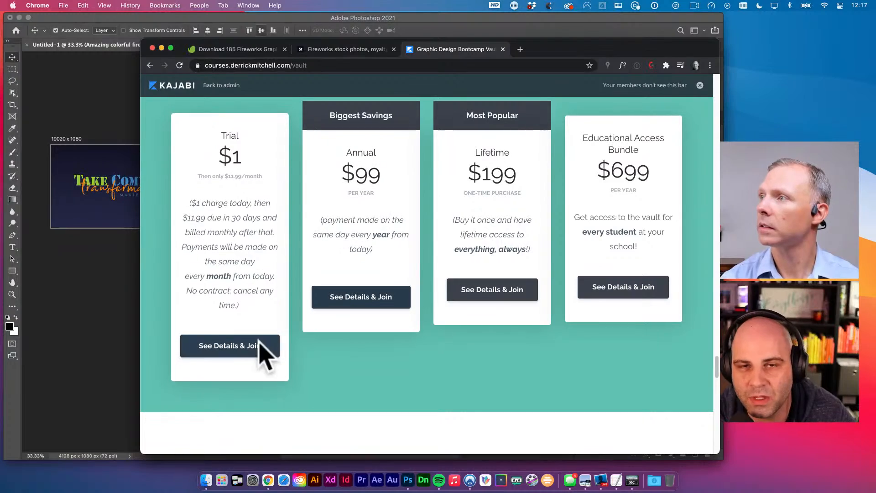
pyautogui.press('super+w')
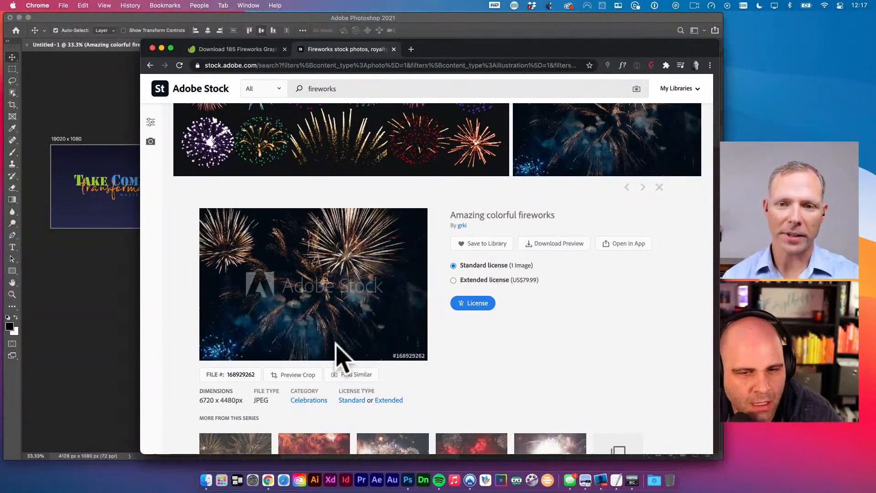
# - Zoom in on the fireworks artboard and enlarge the 2021 headline from 445.07 to 556.34 pt
pyautogui.click(114, 317)
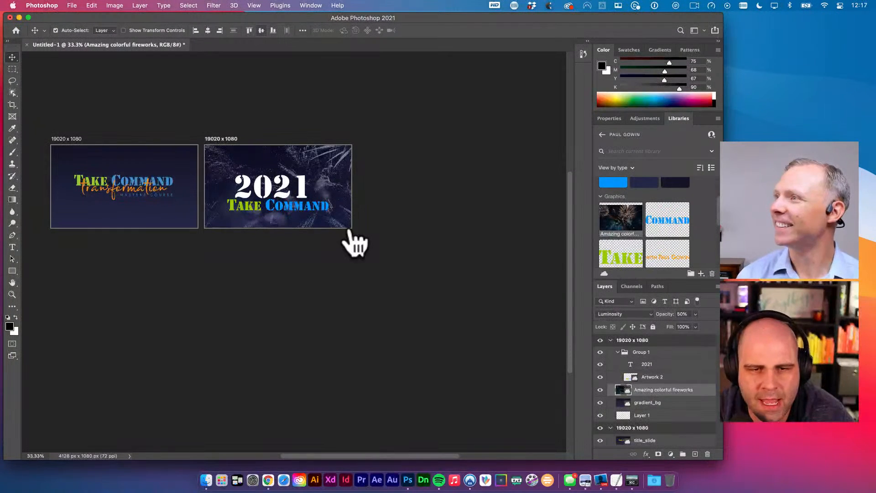
pyautogui.press('space')
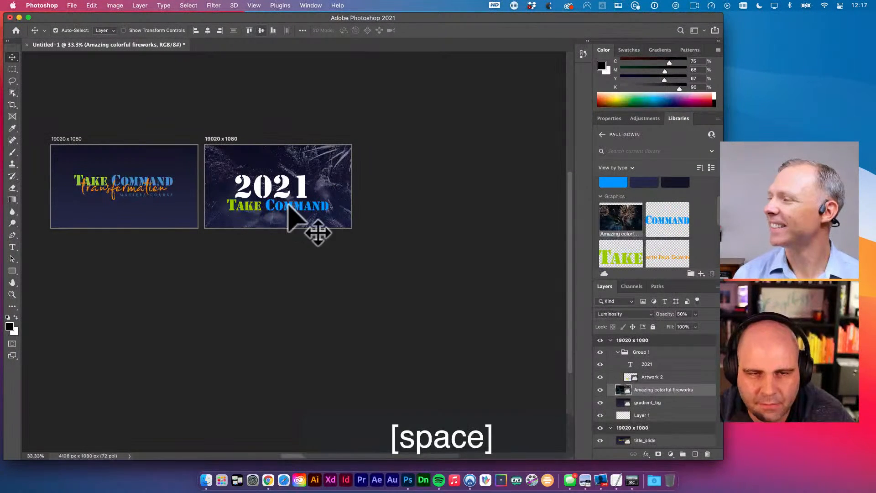
pyautogui.keyDown('super'); pyautogui.click(253, 191); pyautogui.keyUp('super')
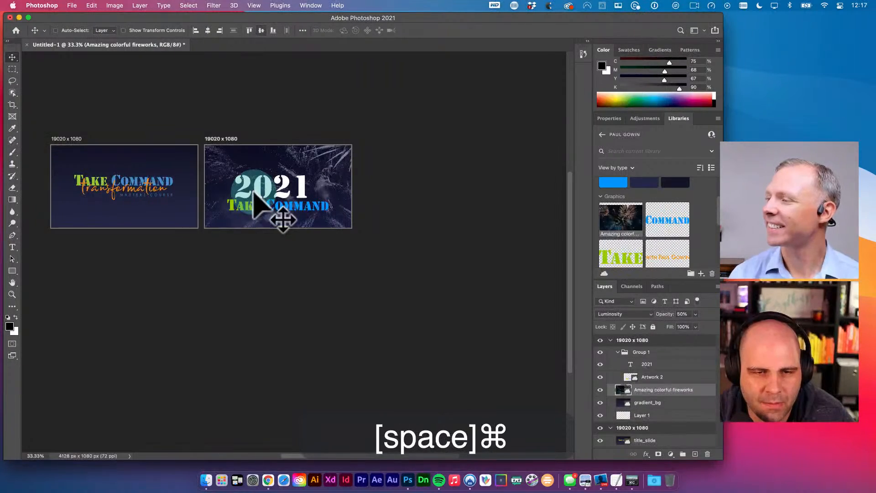
pyautogui.press('v')
pyautogui.click(274, 181)
pyautogui.press('t')
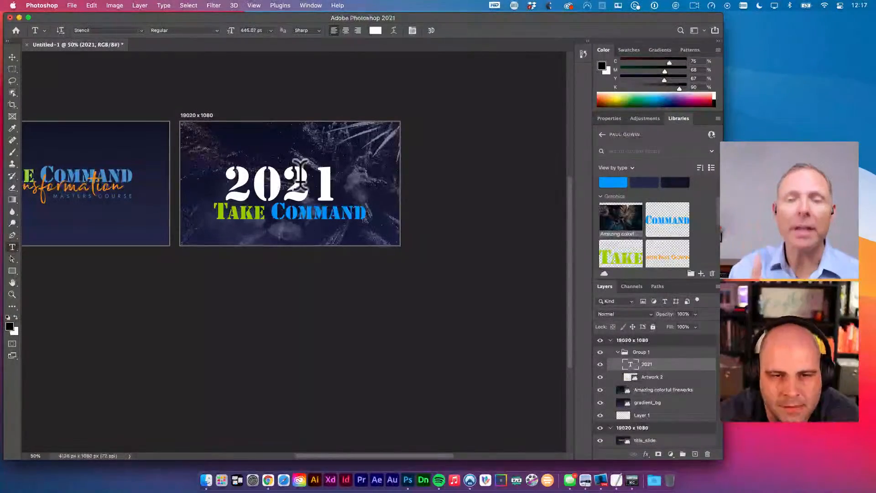
pyautogui.click(301, 174)
pyautogui.press('super+a')
pyautogui.press('shift+super+period')
pyautogui.press('shift+super+period')
pyautogui.press('shift+super+period')
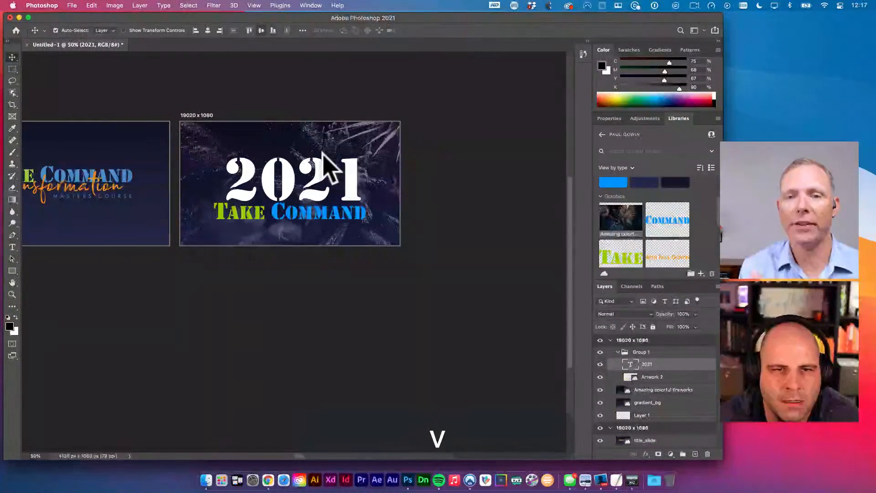
# - Centre the 2021 headline vertically and horizontally on the artboard
pyautogui.press('super+a')
pyautogui.click(261, 30)
pyautogui.click(207, 30)
pyautogui.press('super+d')
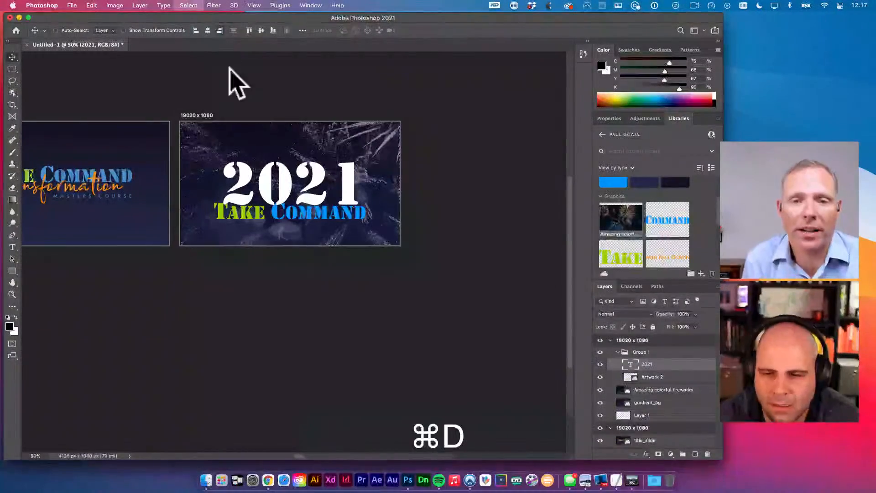
# - Select the Artwork 2 layer and dismiss the Lens Correction window that opened by accident
pyautogui.press('v')
pyautogui.press('v')
pyautogui.click(652, 400)
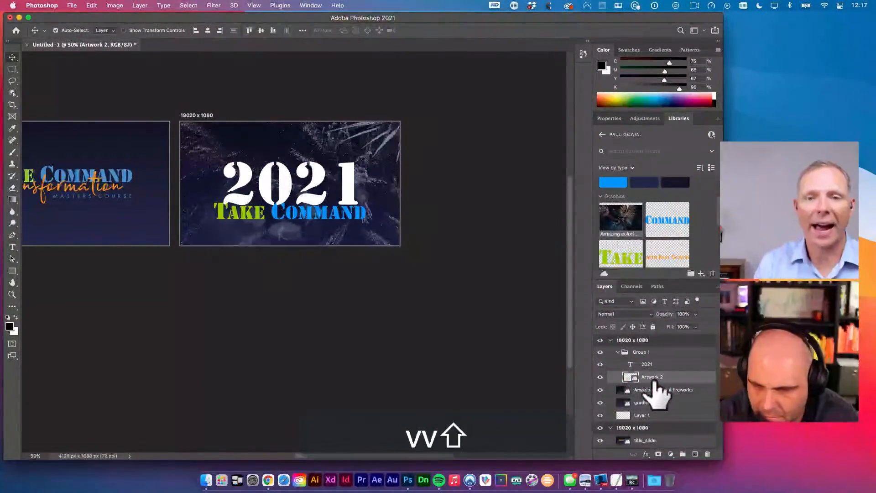
pyautogui.press('shift+super+r')
pyautogui.press('t')
pyautogui.press('Escape')
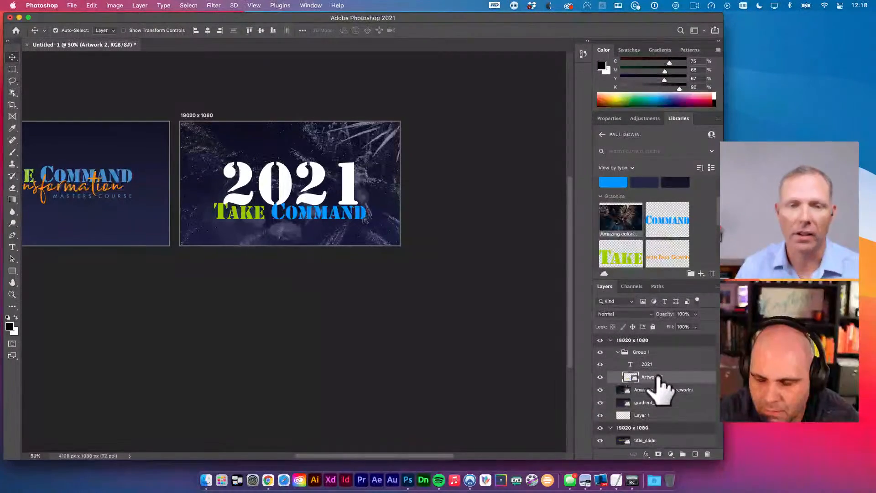
pyautogui.press('super')
# - Rename the Artwork 2 layer to 'Take Command'
pyautogui.doubleClick(652, 377)
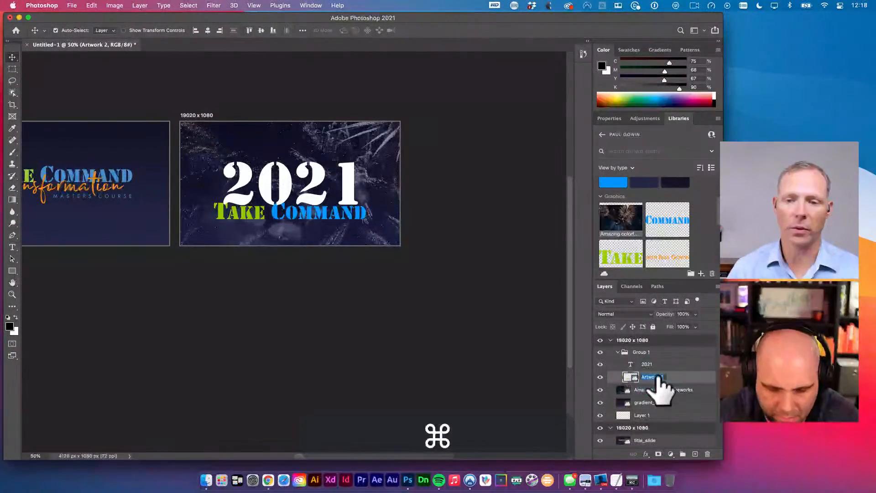
pyautogui.write('Take Command')
pyautogui.press('Return')
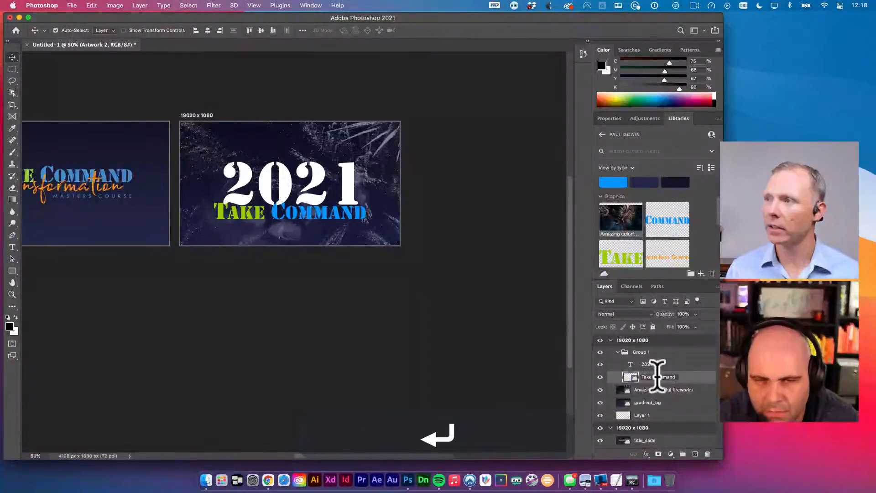
# - Shrink the Take Command graphic slightly, then shift it and 2021 up together
pyautogui.hotkey('shift', 'Down')
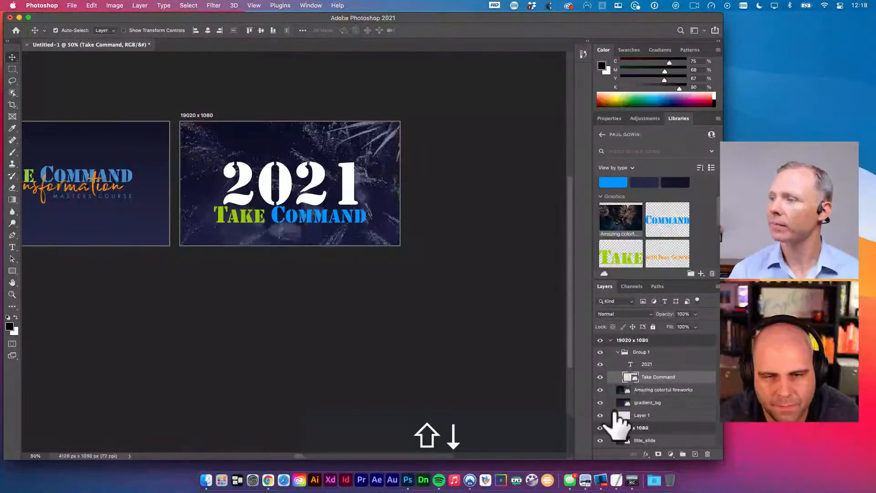
pyautogui.press('super+t')
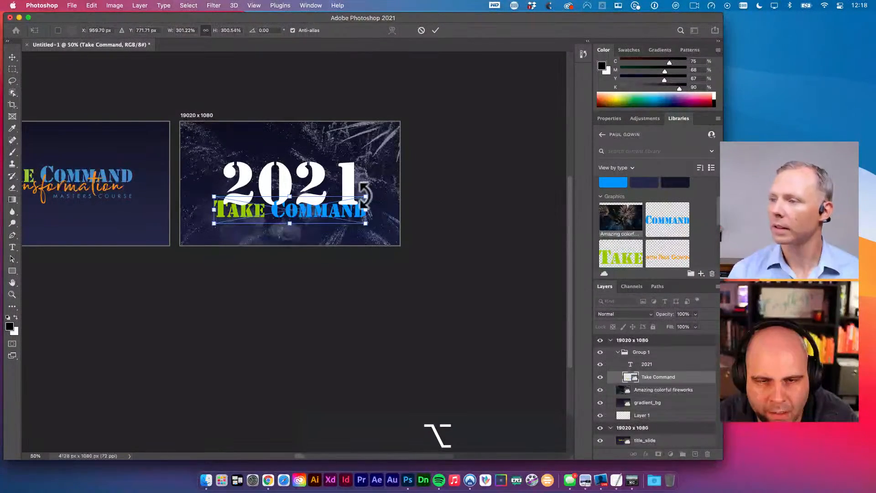
pyautogui.moveTo(366, 196); pyautogui.dragTo(358, 201)
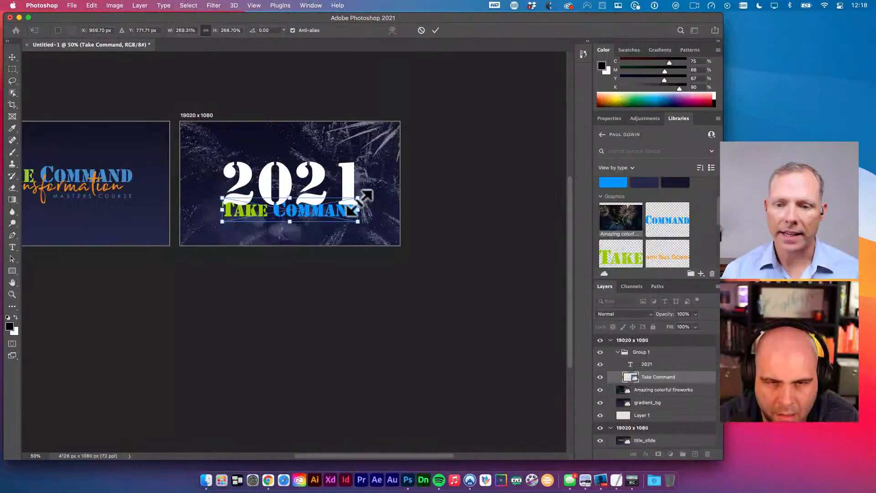
pyautogui.press('v')
pyautogui.hotkey('shift', 'Down')
pyautogui.hotkey('shift', 'Down')
pyautogui.hotkey('shift', 'Down')
pyautogui.hotkey('shift', 'Down')
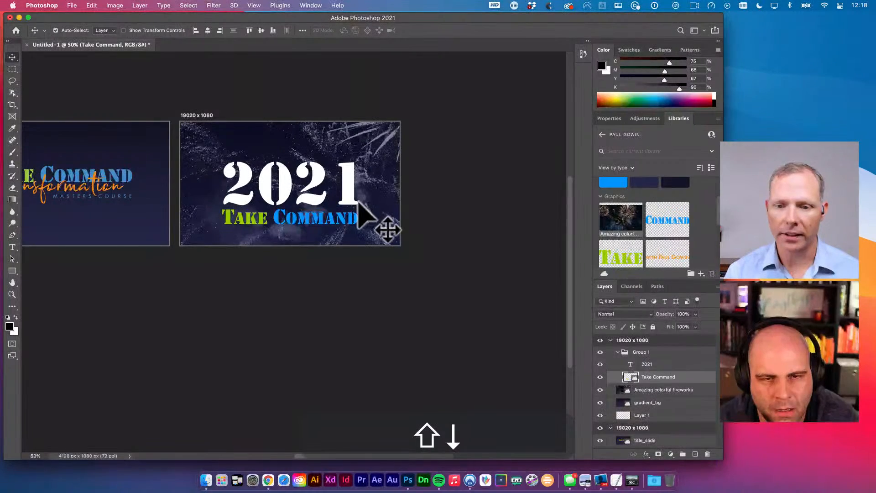
pyautogui.keyDown('shift'); pyautogui.click(344, 195); pyautogui.keyUp('shift')
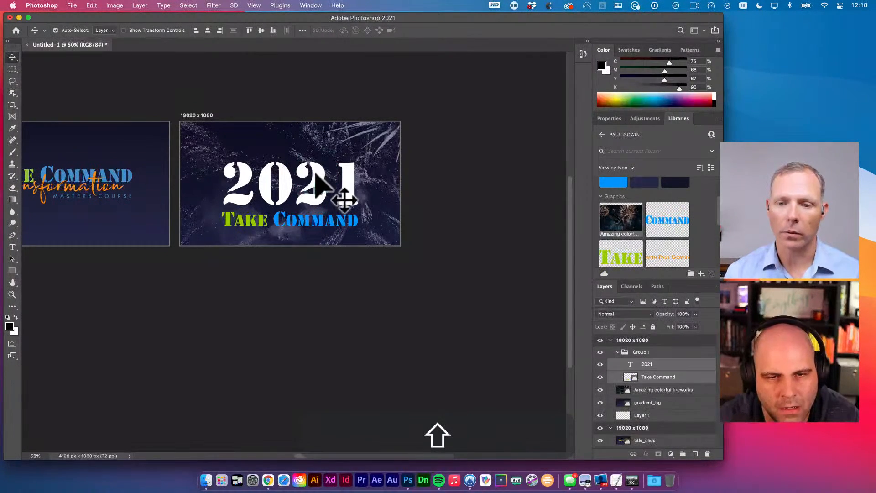
pyautogui.hotkey('shift', 'Up')
pyautogui.hotkey('shift', 'Up')
pyautogui.hotkey('shift', 'Up')
pyautogui.hotkey('shift', 'Up')
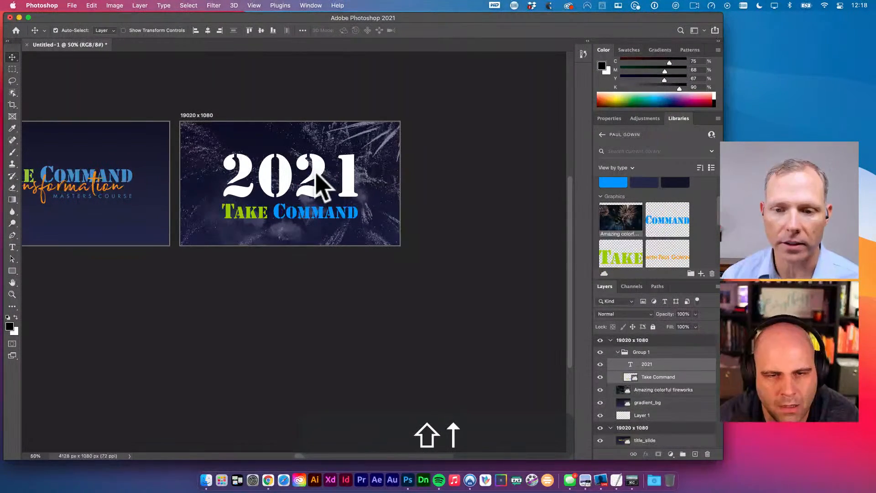
# - Bring both artboards fully into view and save the document
pyautogui.press('space')
pyautogui.moveTo(374, 175); pyautogui.dragTo(314, 174)
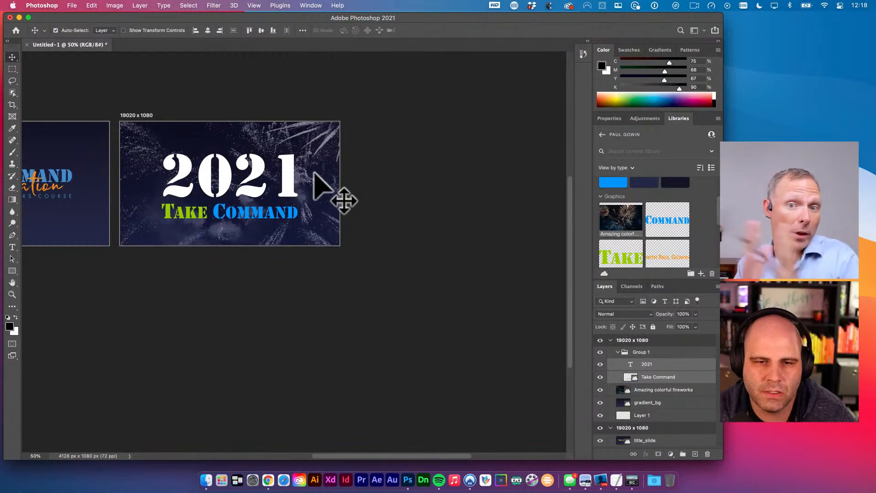
pyautogui.scroll(-5, 314, 178)
pyautogui.press('space')
pyautogui.moveTo(313, 176); pyautogui.dragTo(473, 297)
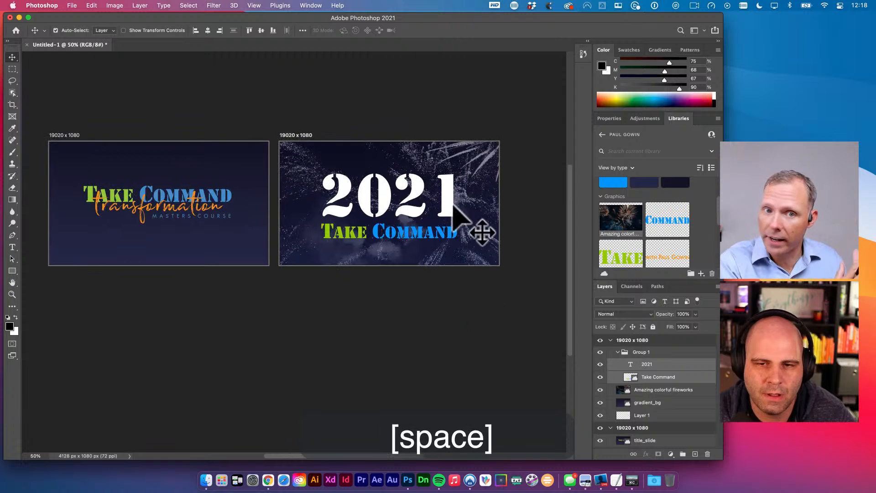
pyautogui.press('super+s')
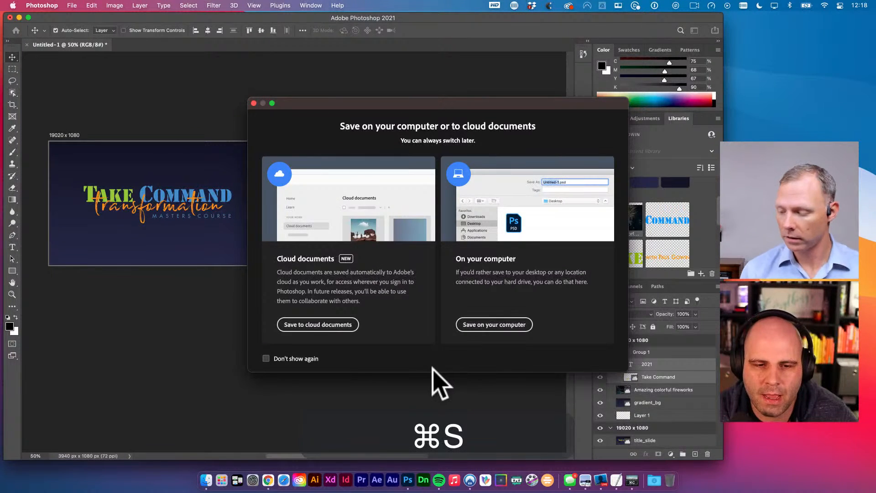
# - Choose to save on the computer and clear the default Untitled-1 file name
pyautogui.click(492, 325)
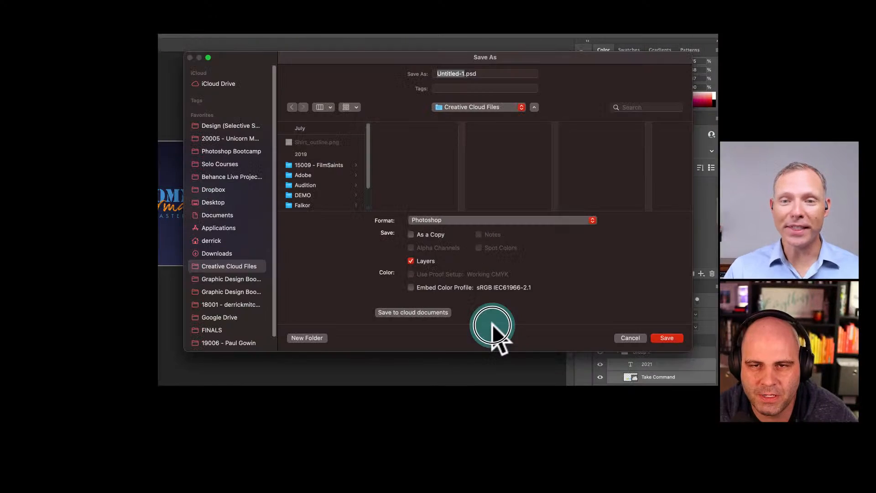
pyautogui.click(464, 72)
pyautogui.moveTo(464, 72); pyautogui.dragTo(395, 71)
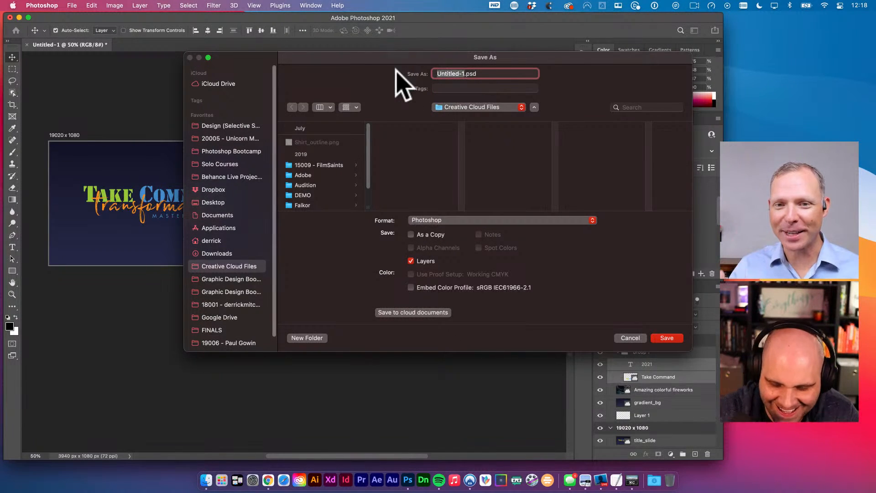
pyautogui.press('BackSpace')
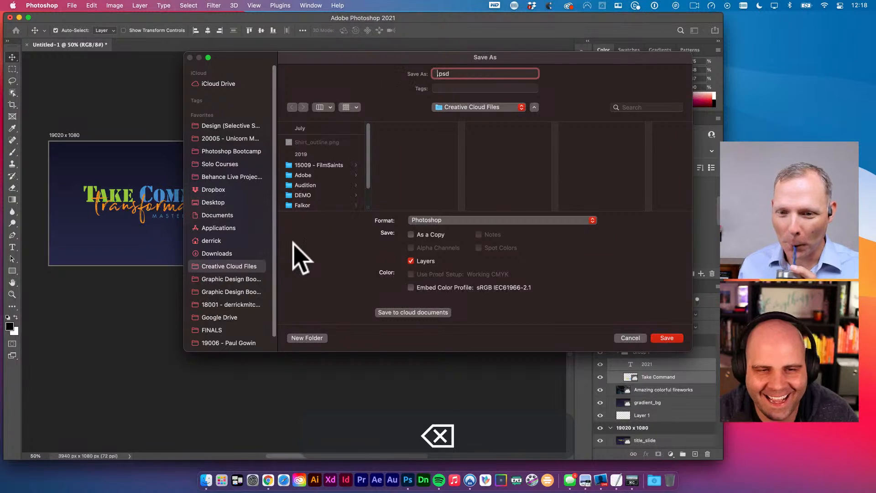
pyautogui.scroll(-2, 267, 210)
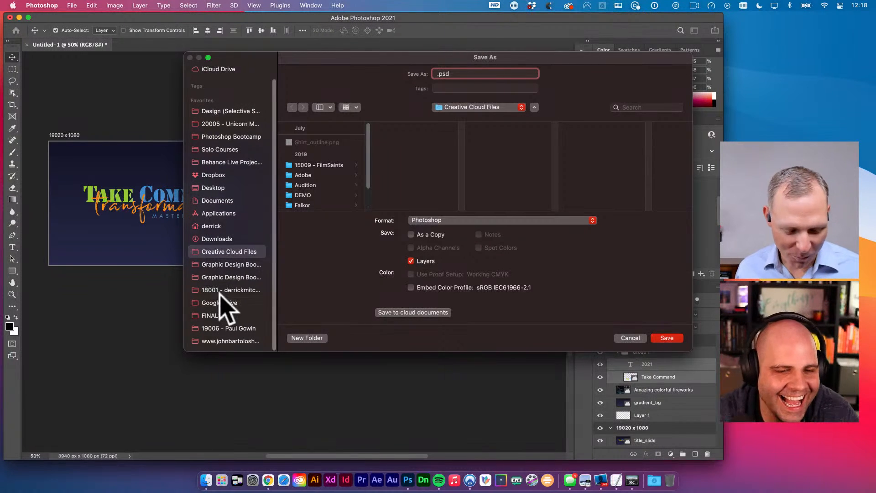
# - Create a 'New Years' folder inside the client's project folder
pyautogui.click(226, 327)
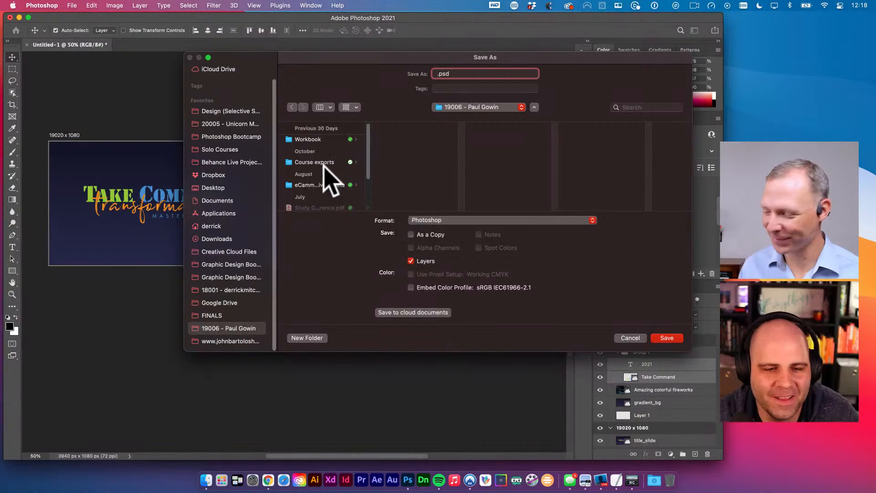
pyautogui.scroll(-3, 326, 173)
pyautogui.click(299, 338)
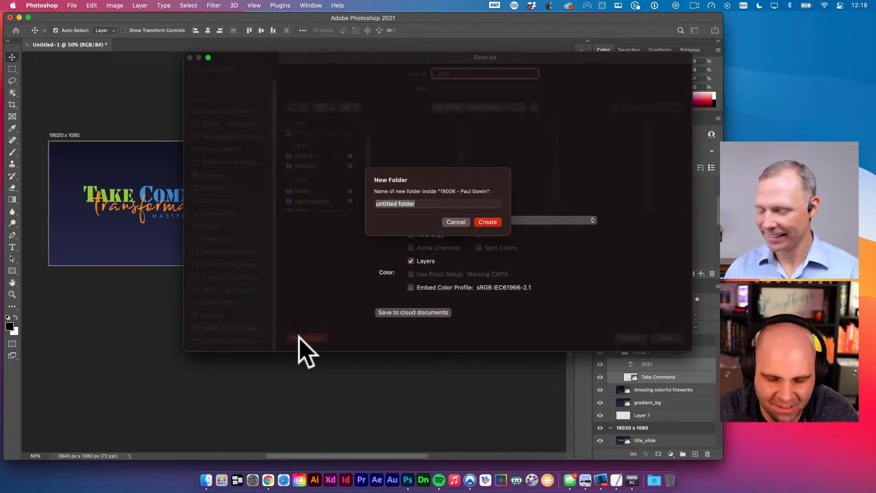
pyautogui.write('New Years')
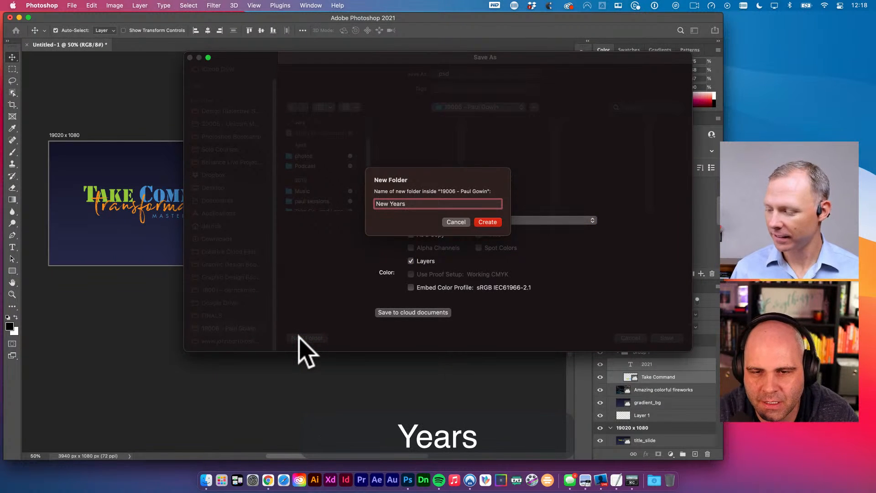
pyautogui.press('Return')
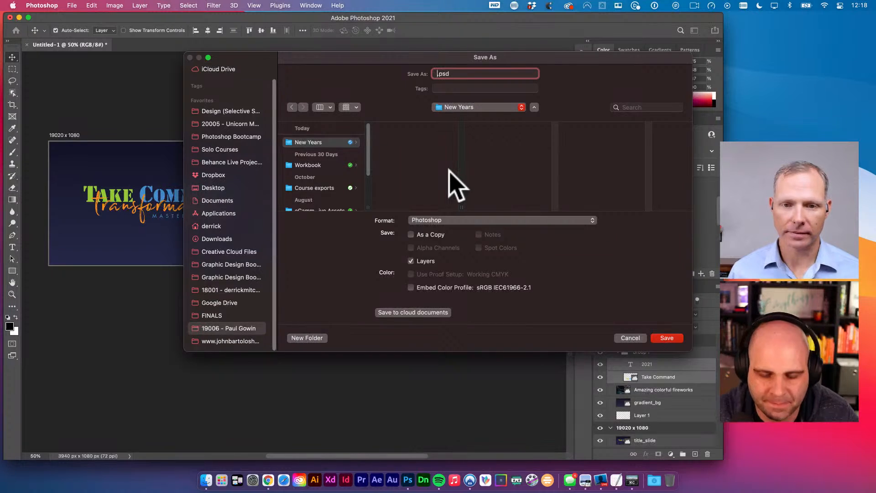
# - Save the PSD as the client's name followed by '_New_Years_Assets' and deselect the text layers
pyautogui.press('shift')
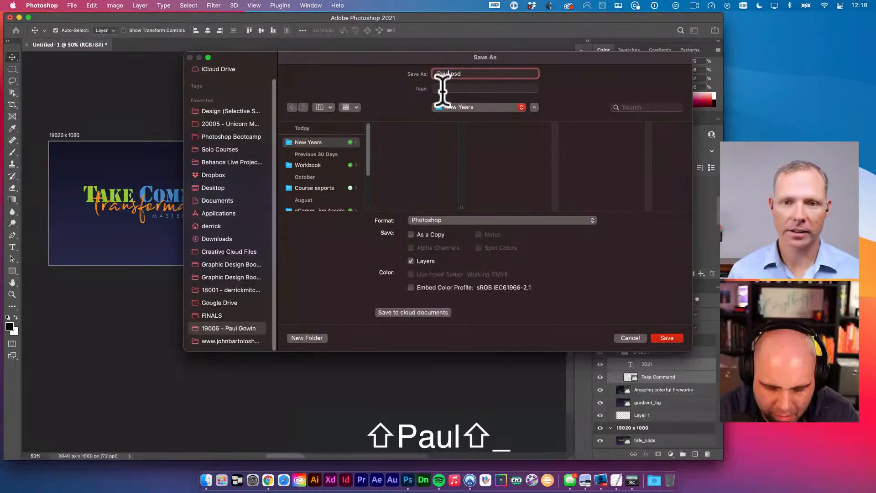
pyautogui.write('_New_Ye')
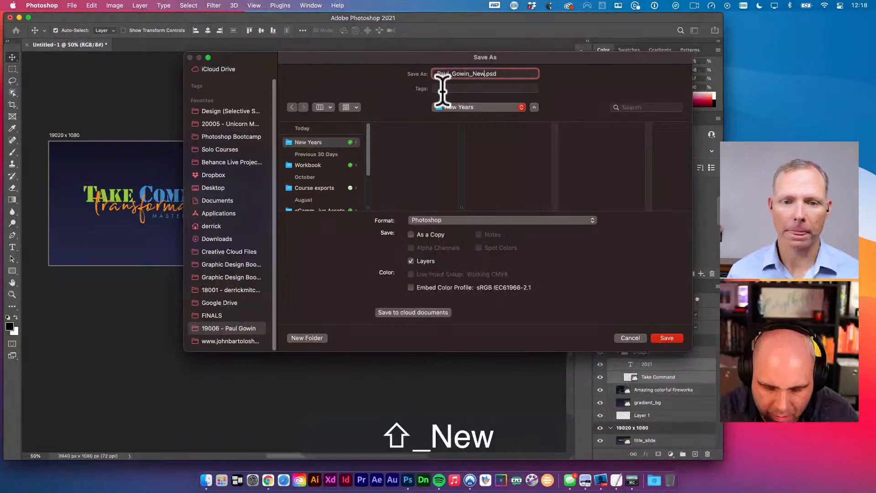
pyautogui.write('ars_Ass')
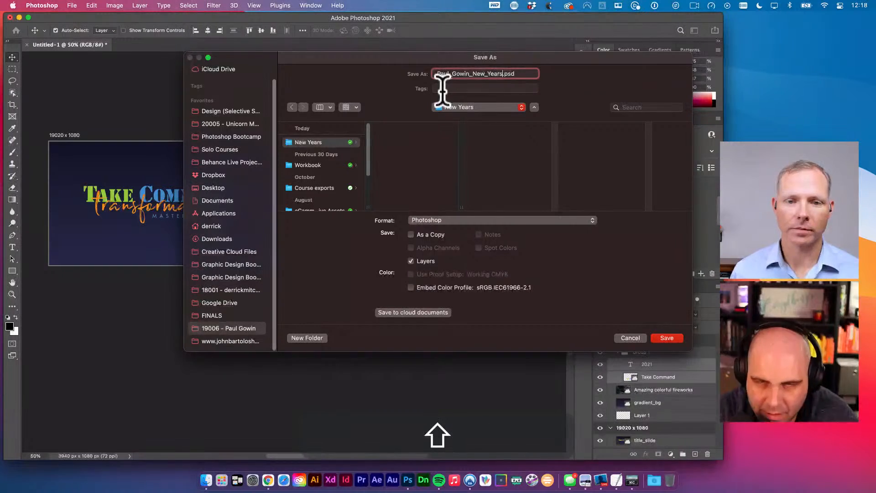
pyautogui.write('ets')
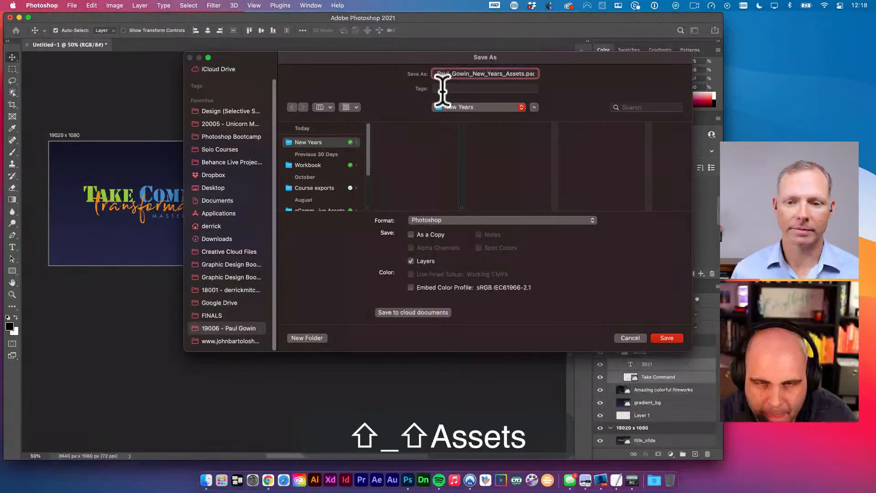
pyautogui.press('Return')
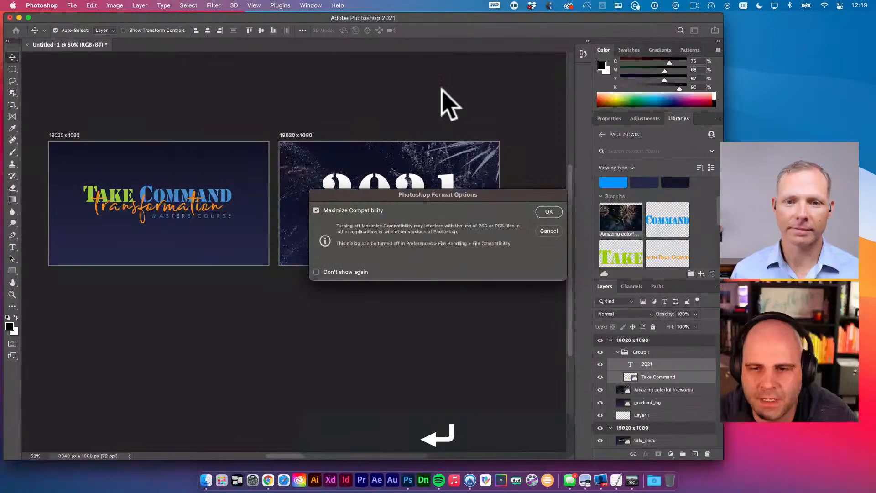
pyautogui.click(549, 212)
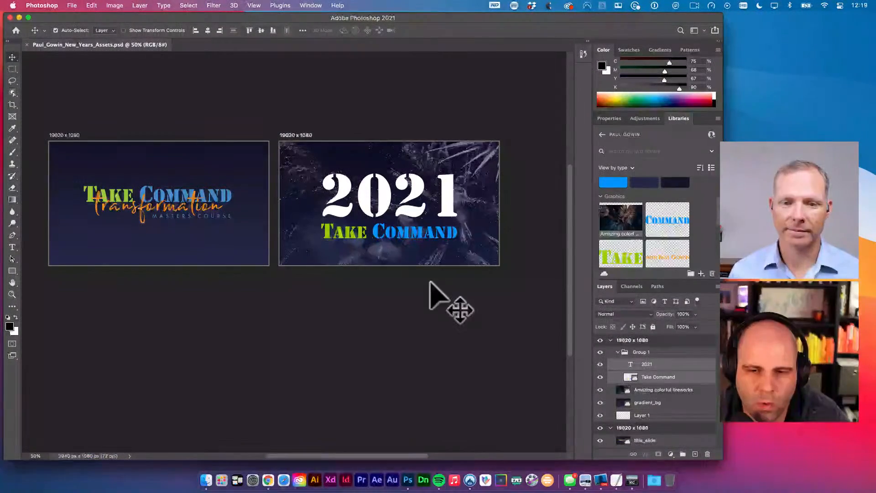
pyautogui.click(436, 296)
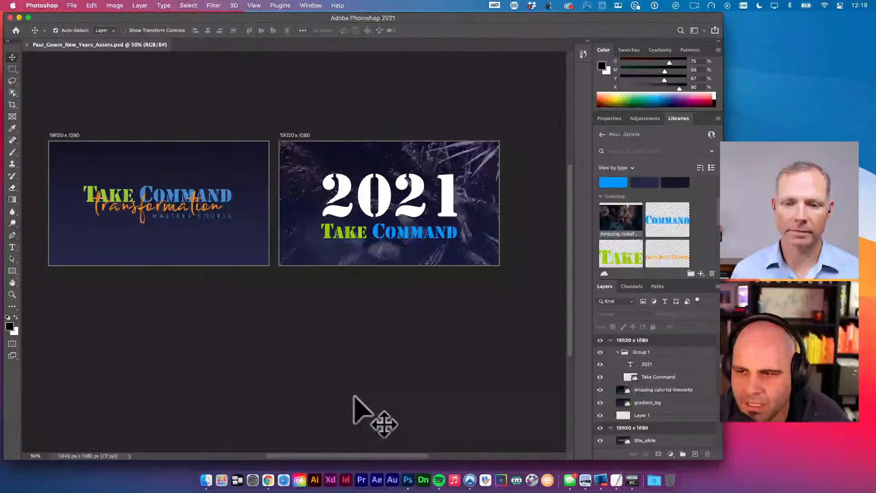
pyautogui.press('space')
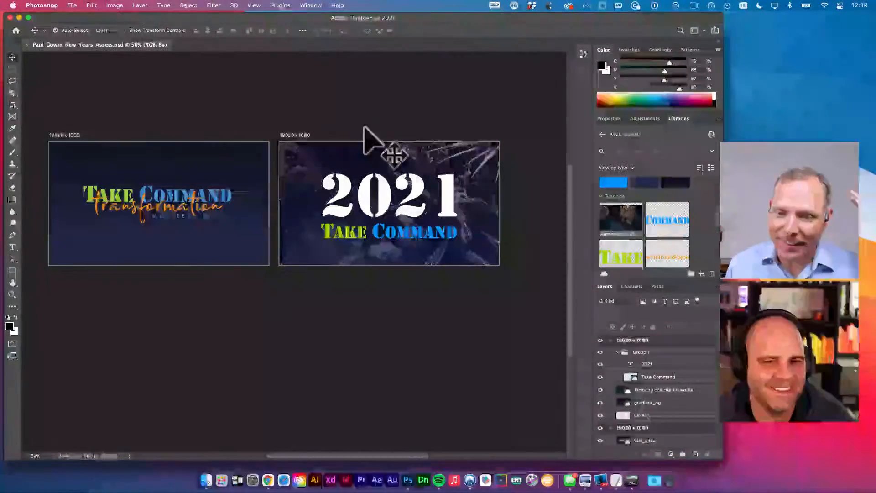
pyautogui.moveTo(345, 133); pyautogui.dragTo(320, 126)
pyautogui.press('v')
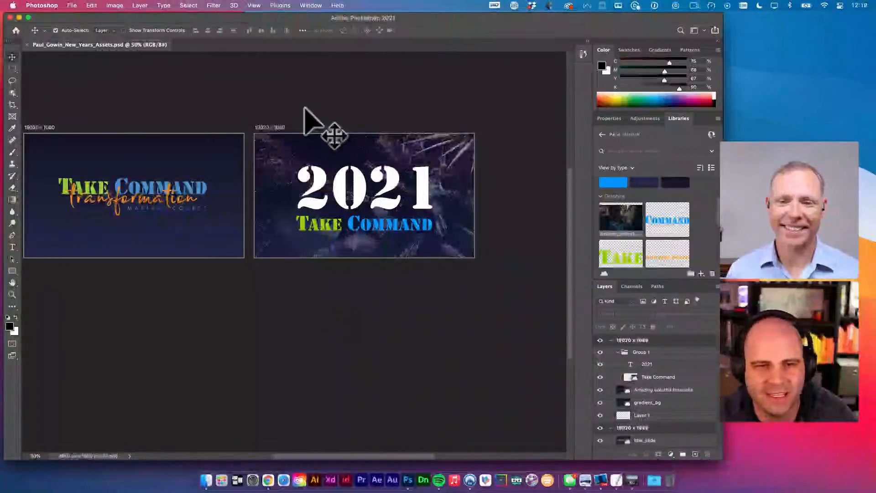
pyautogui.click(279, 129)
# - Copy the 2021 fireworks artboard directly below the original and pan to show both
pyautogui.moveTo(280, 132); pyautogui.dragTo(286, 283)
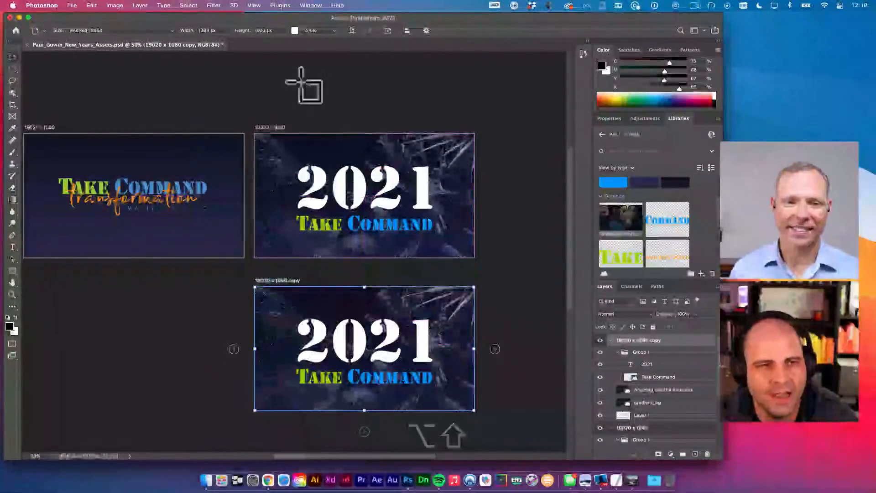
pyautogui.press('v')
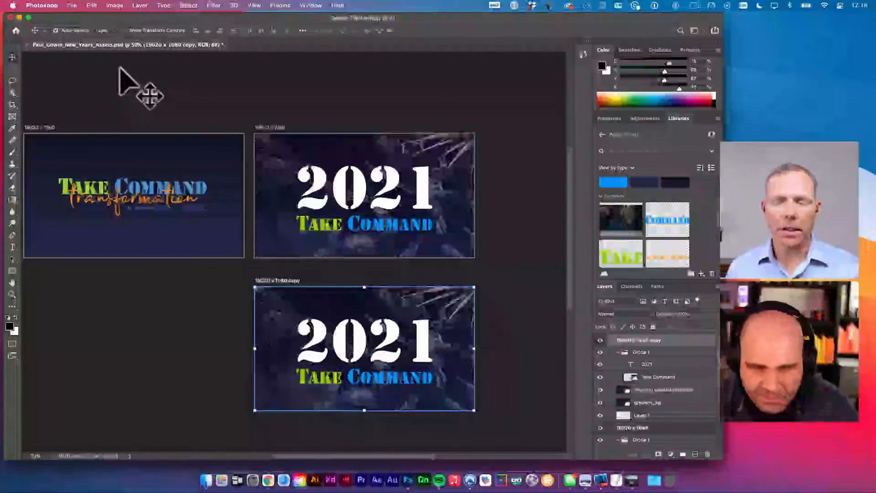
pyautogui.press('space')
pyautogui.moveTo(247, 180); pyautogui.dragTo(278, 194)
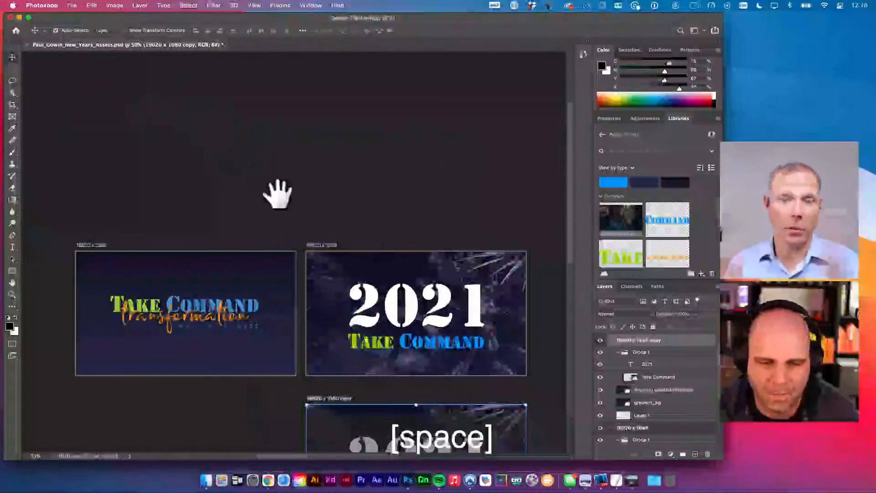
pyautogui.press('space')
pyautogui.moveTo(397, 257); pyautogui.dragTo(274, 121)
# - Change the copied artboard's 2021 text to Futura Bold Condensed
pyautogui.press('v')
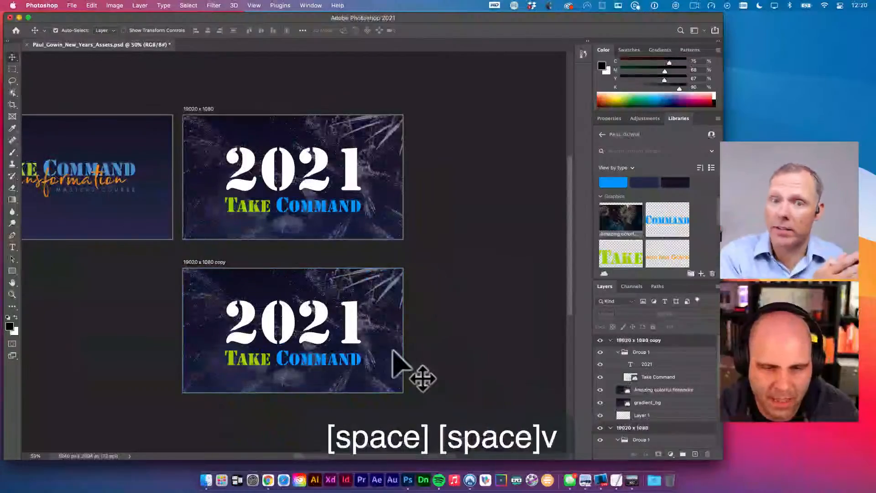
pyautogui.doubleClick(346, 348)
pyautogui.press('super+a')
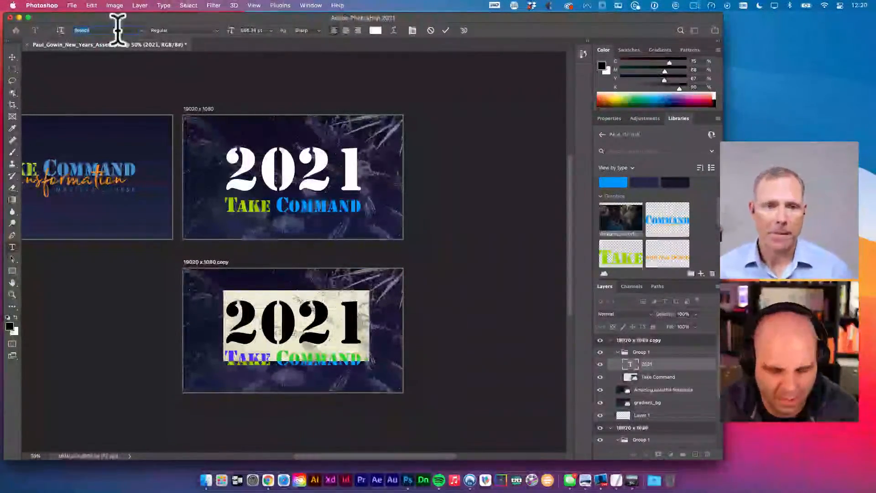
pyautogui.write('futura')
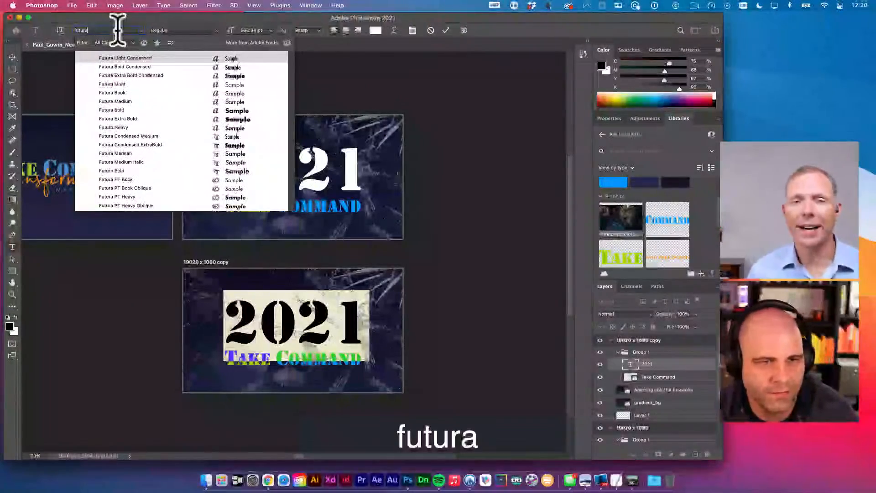
pyautogui.click(130, 67)
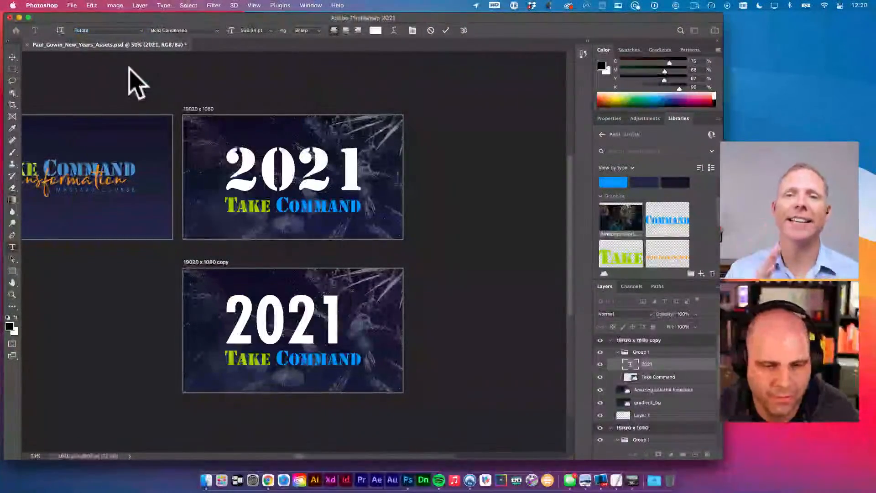
# - Enlarge the 2021 text to about 118% and adjust its paragraph alignment
pyautogui.press('v')
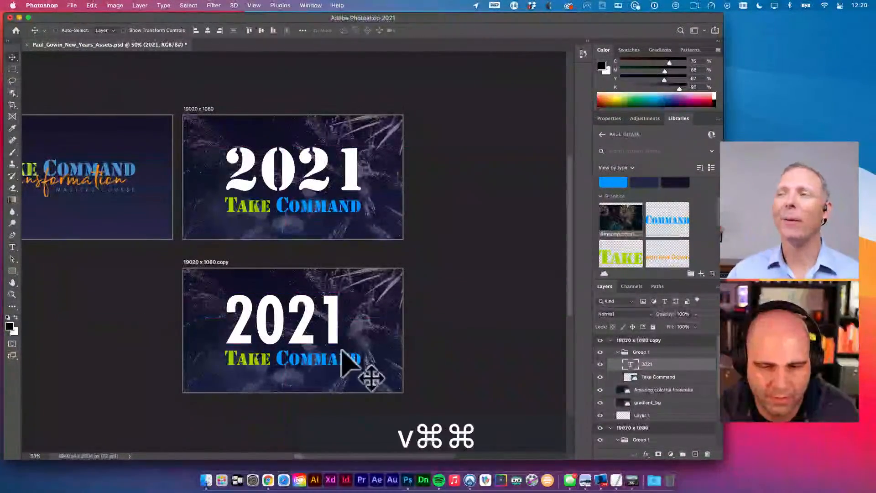
pyautogui.press('super+t')
pyautogui.moveTo(347, 360); pyautogui.dragTo(364, 369)
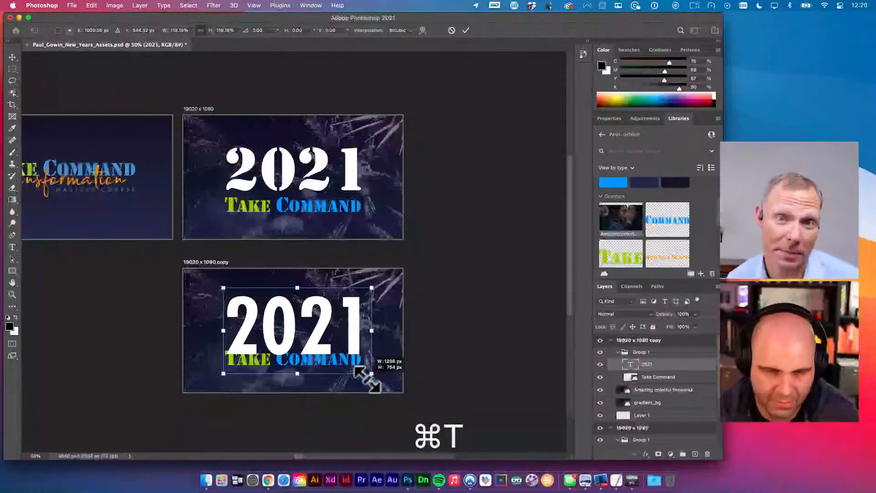
pyautogui.press('t')
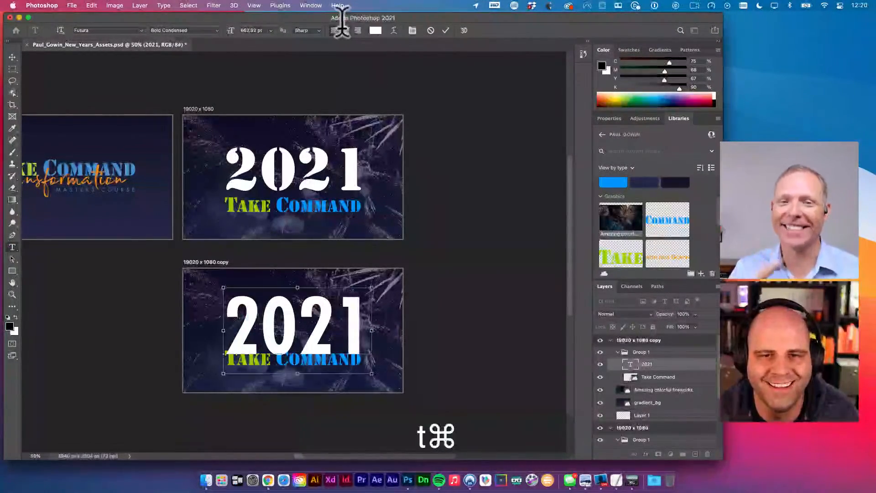
pyautogui.click(345, 30)
pyautogui.press('v')
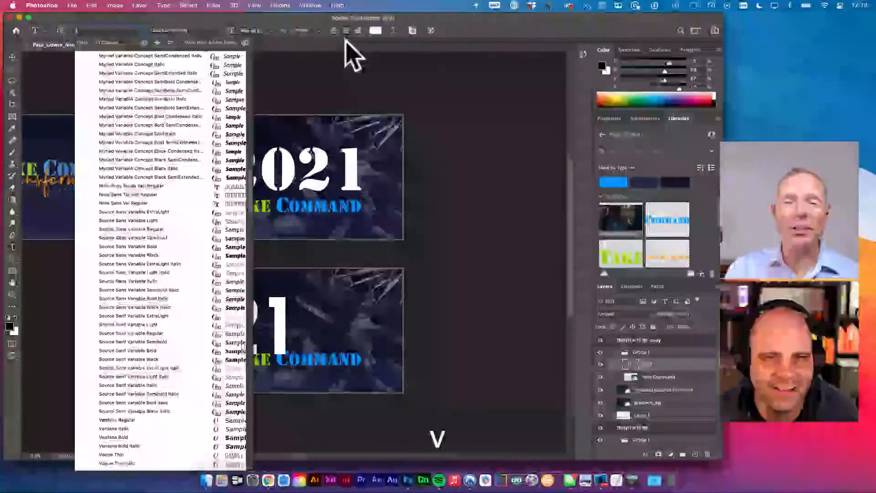
pyautogui.press('Escape')
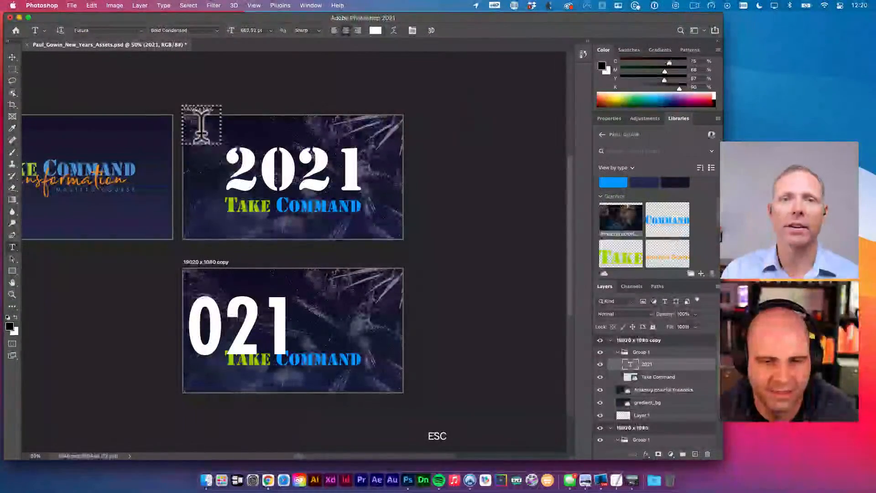
# - Centre 2021 horizontally on the artboard, nudge it up, and nudge Take Command down
pyautogui.press('v')
pyautogui.press('cmd+a')
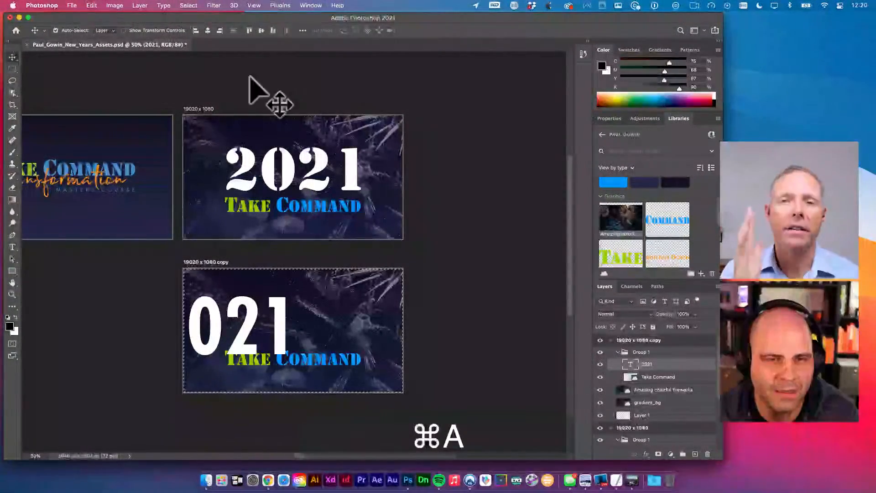
pyautogui.click(207, 30)
pyautogui.press('cmd+d')
pyautogui.press('v')
pyautogui.hotkey('shift', 'Up')
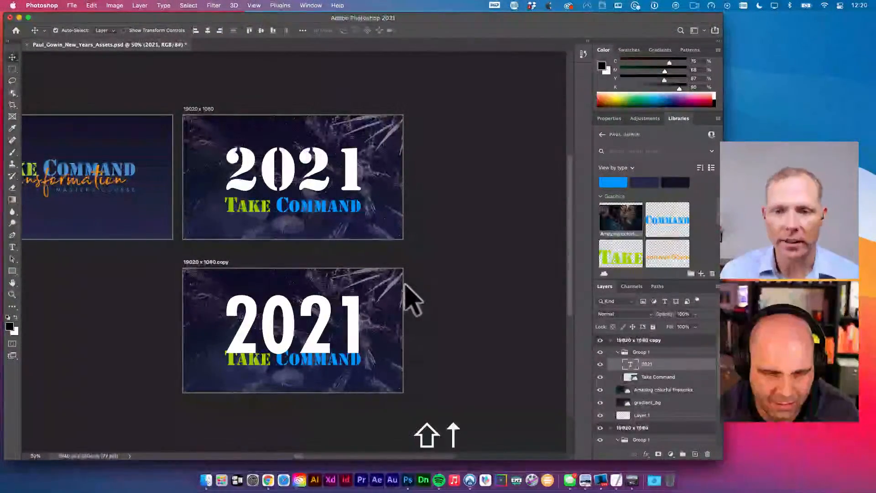
pyautogui.click(346, 360)
pyautogui.hotkey('shift', 'Down')
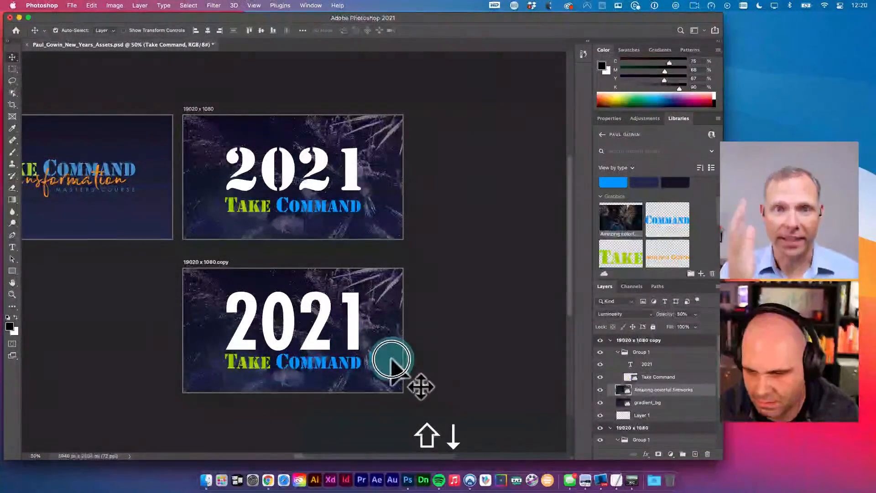
# - Add a new layer above gradient_bg and fill it with the pink #FC1681 library colour
pyautogui.scroll(-3, 684, 433)
pyautogui.click(652, 350)
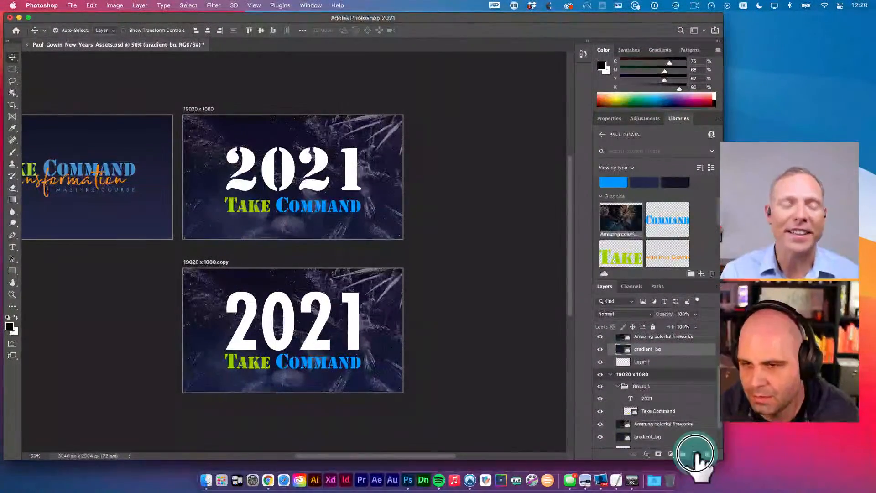
pyautogui.click(695, 454)
pyautogui.scroll(2, 678, 245)
pyautogui.click(611, 211)
pyautogui.press('v')
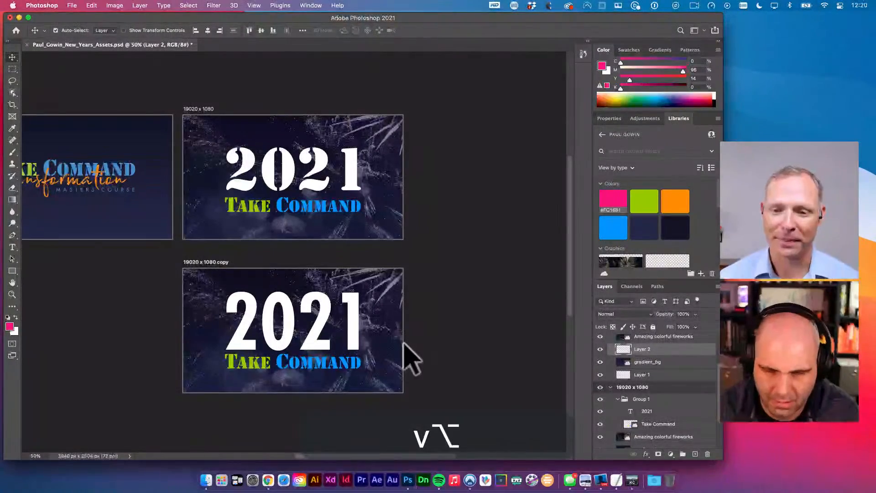
pyautogui.hotkey('alt', 'BackSpace')
pyautogui.press('v')
pyautogui.press('v')
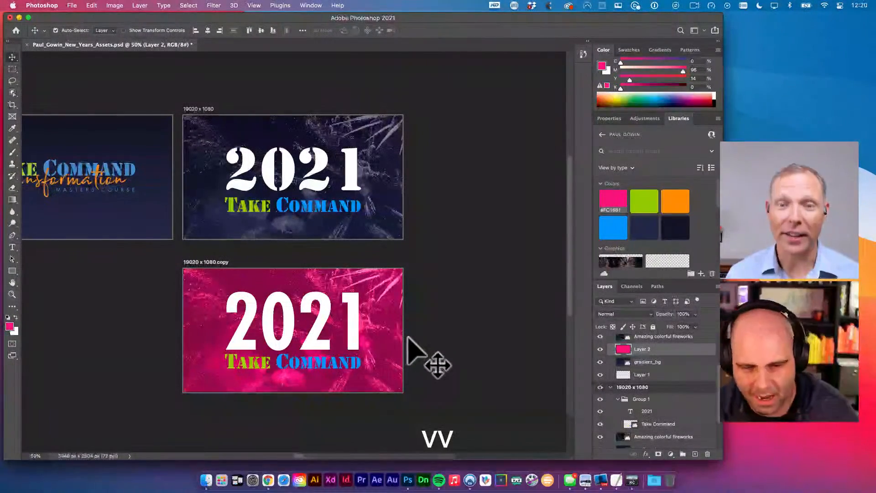
pyautogui.press('v')
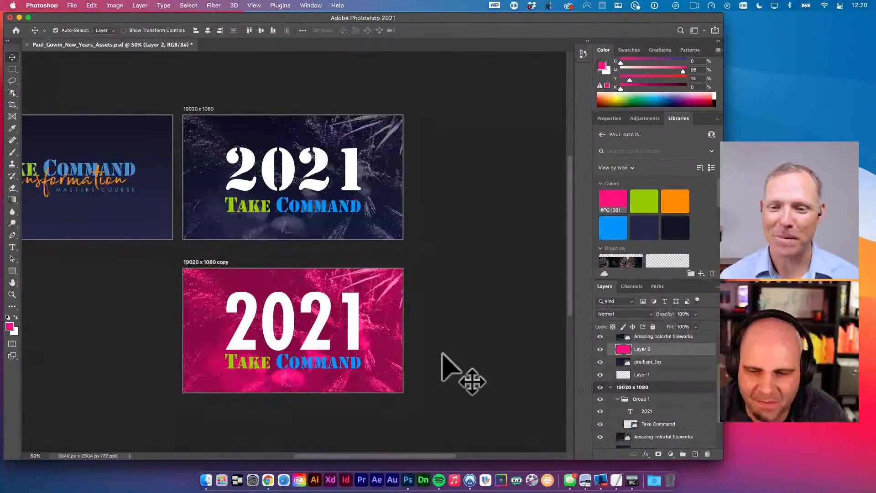
# - Add a new Multiply layer above Layer 2 and enlarge the brush to 600 px
pyautogui.click(695, 453)
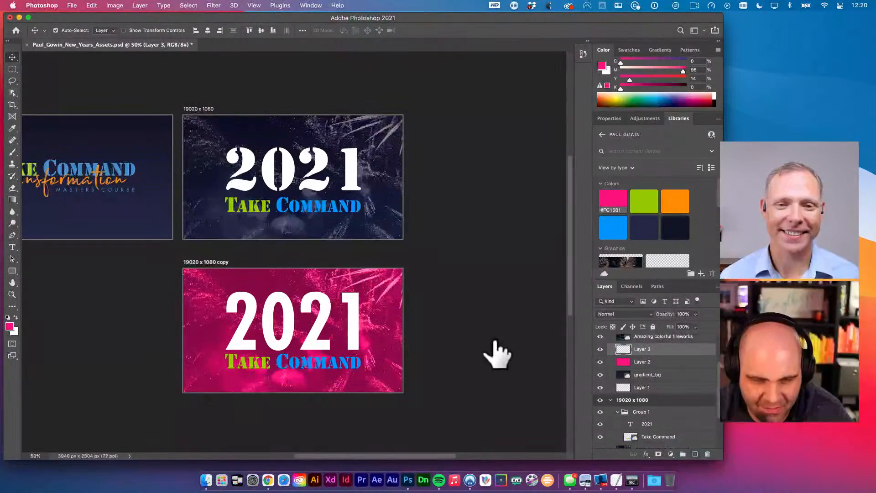
pyautogui.press('g')
pyautogui.press('b')
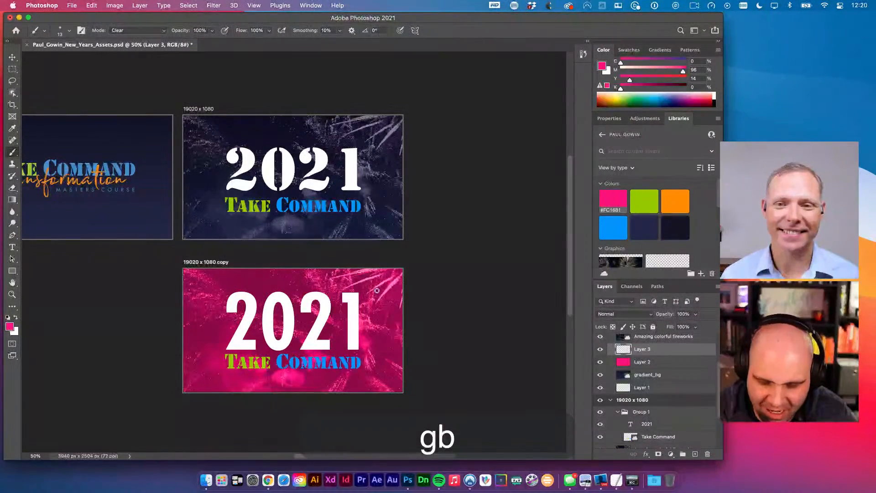
pyautogui.press('shift')
pyautogui.press(']')
pyautogui.press(']')
pyautogui.press(']')
pyautogui.press(']')
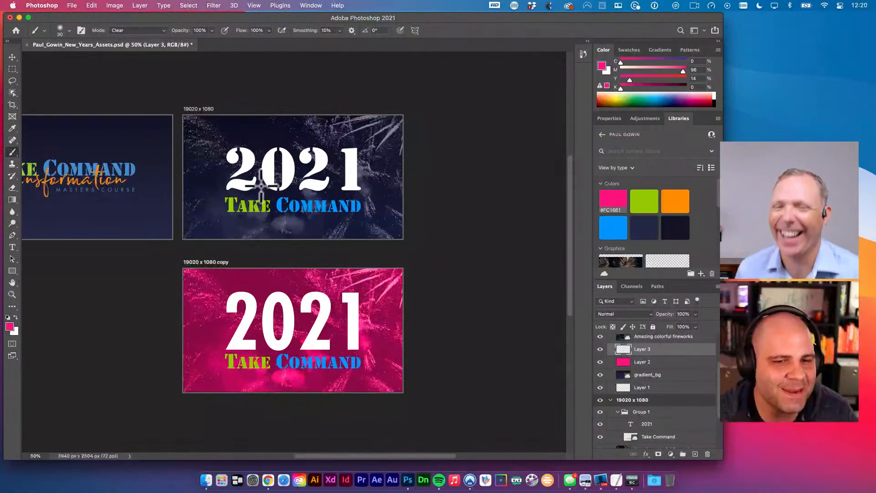
pyautogui.press('shift')
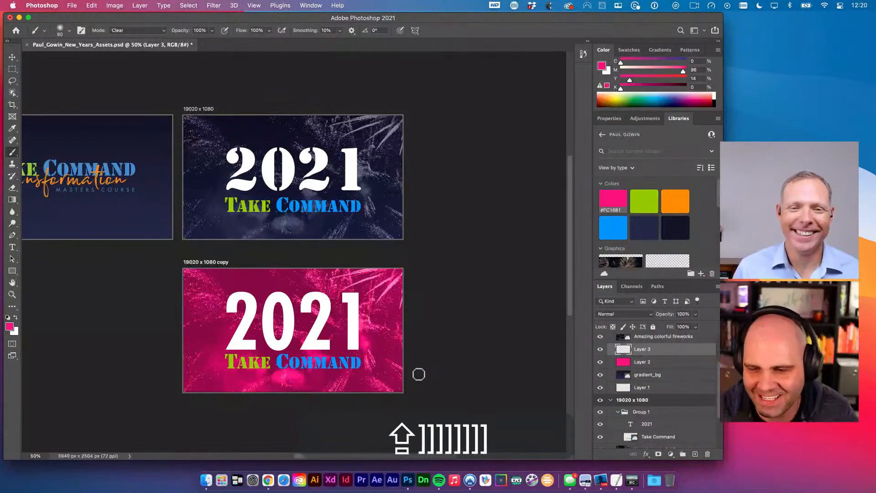
pyautogui.press(']')
pyautogui.press(']')
pyautogui.press(']')
pyautogui.press(']')
pyautogui.press(']')
pyautogui.press(']')
pyautogui.press(']')
pyautogui.press(']')
pyautogui.press(']')
pyautogui.press(']')
pyautogui.press(']')
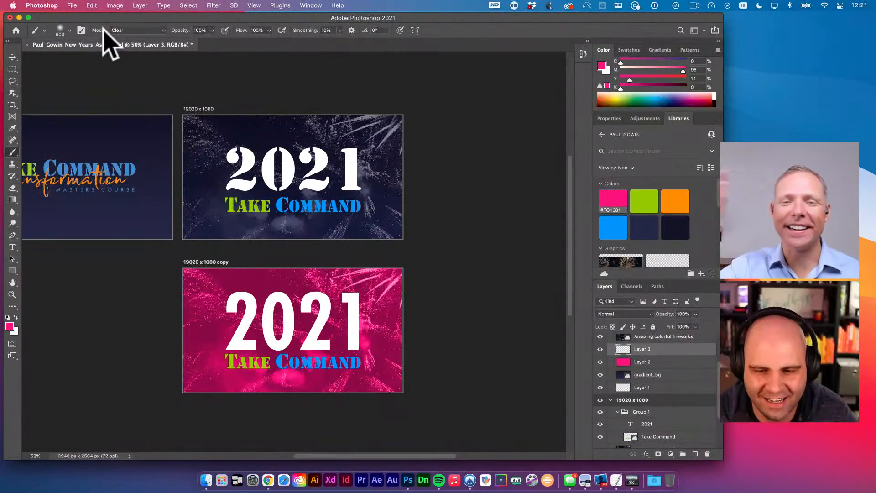
pyautogui.click(632, 314)
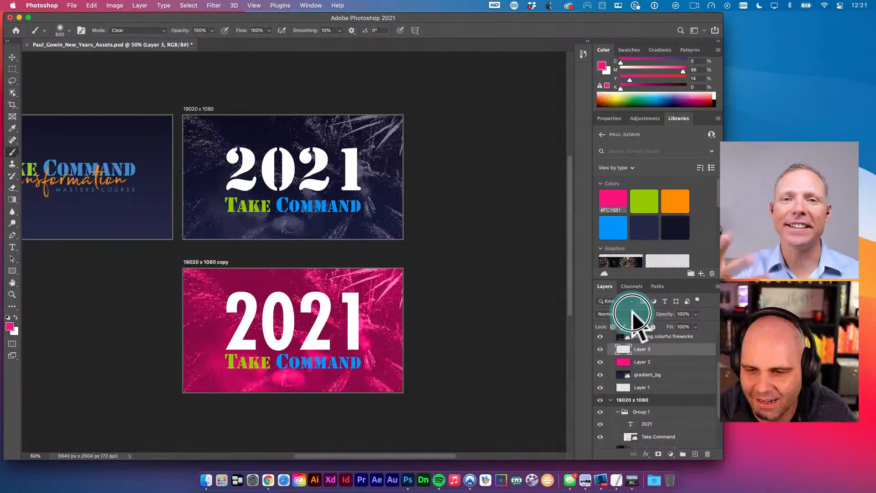
pyautogui.click(625, 345)
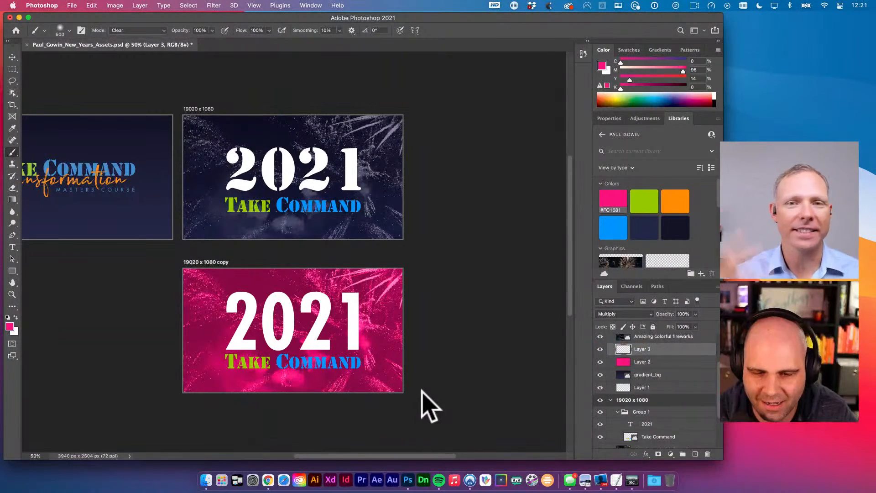
# - Paint a large pink stroke across the lower artboard with an 800 px Normal-mode brush
pyautogui.click(397, 377)
pyautogui.press(']')
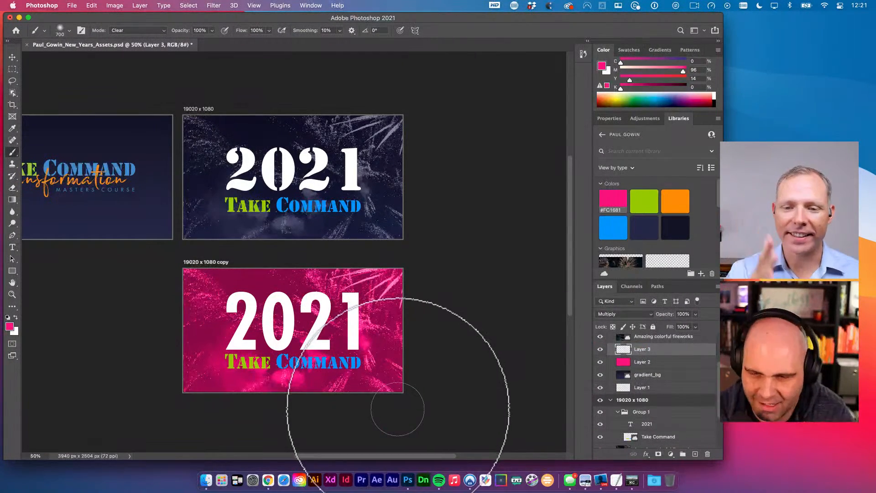
pyautogui.press(']')
pyautogui.moveTo(409, 406); pyautogui.dragTo(432, 346)
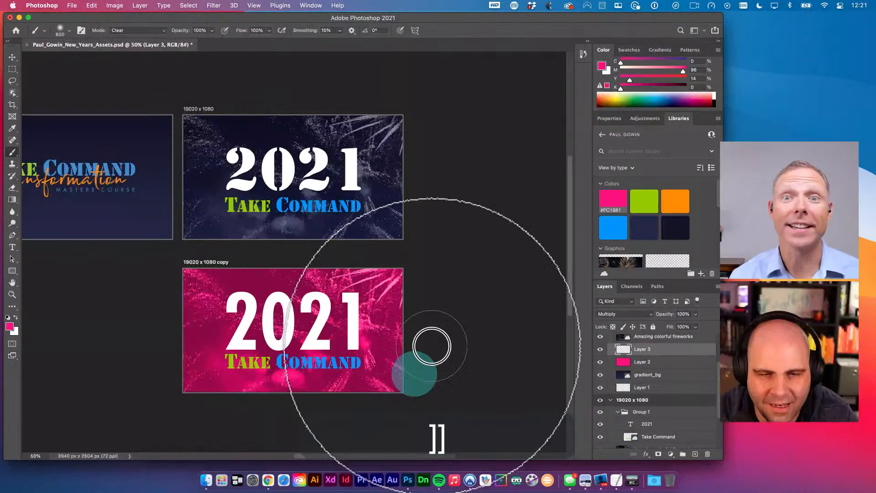
pyautogui.click(134, 31)
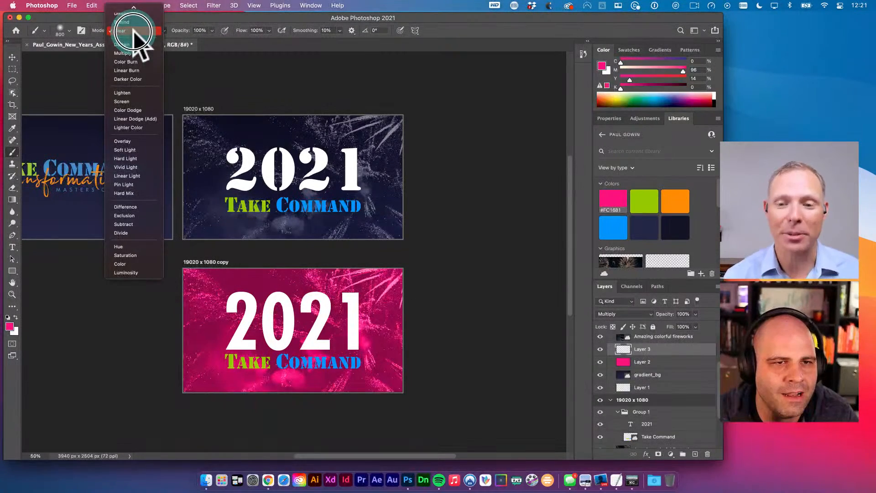
pyautogui.click(129, 20)
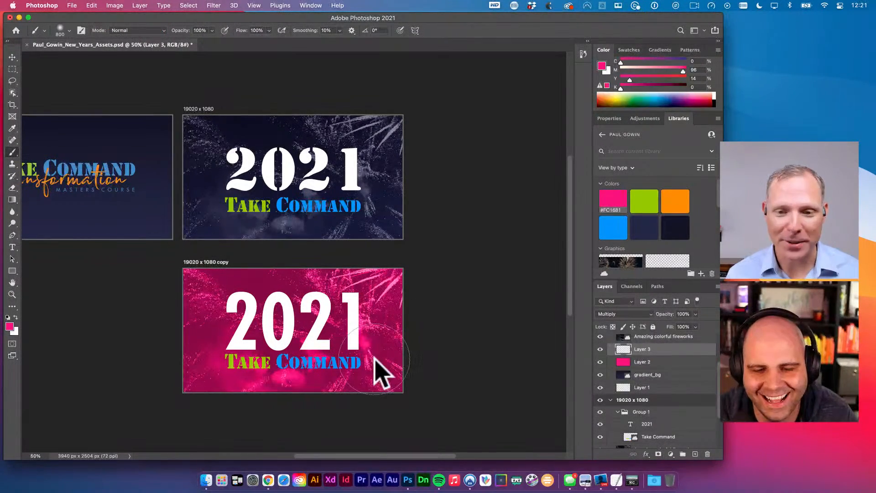
pyautogui.moveTo(374, 358)
pyautogui.mouseDown()
pyautogui.moveTo(396, 408)
pyautogui.moveTo(411, 360)
pyautogui.moveTo(336, 426)
pyautogui.moveTo(290, 416)
pyautogui.mouseUp()
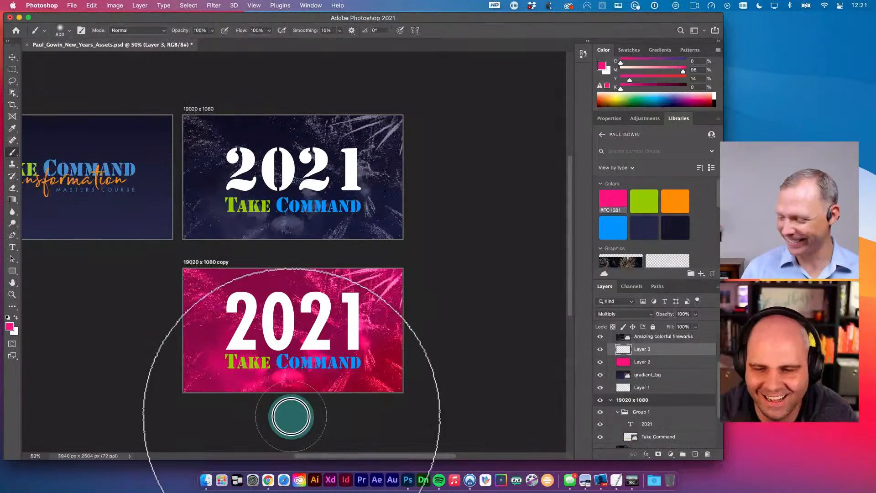
pyautogui.press('v')
pyautogui.press('v')
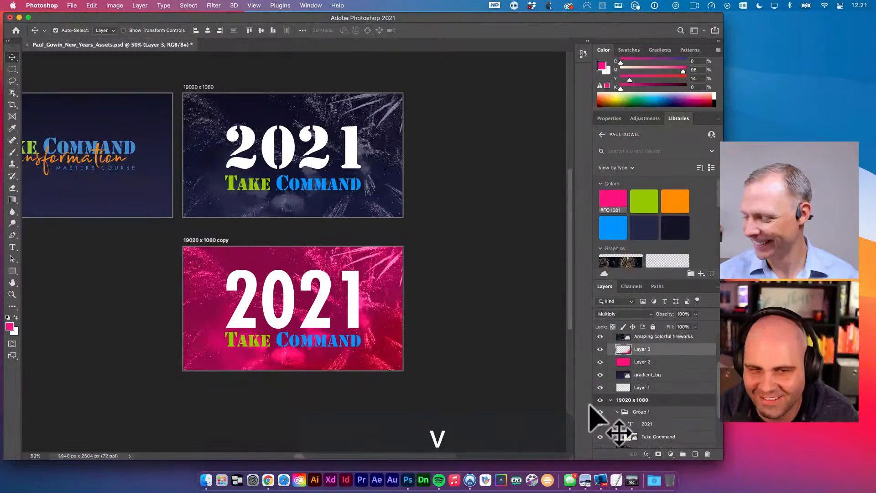
pyautogui.moveTo(606, 420); pyautogui.dragTo(351, 215)
# - Replace Layer 3 with a fresh layer and set a dark burgundy foreground colour
pyautogui.press('BackSpace')
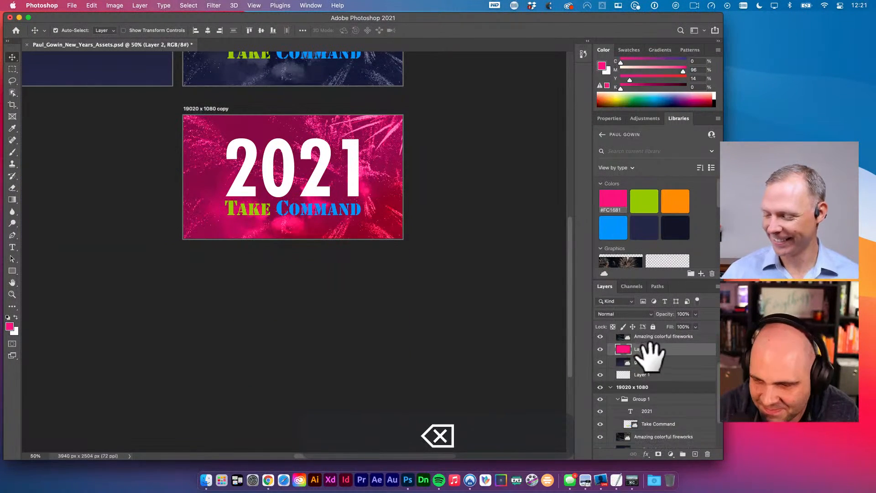
pyautogui.click(694, 454)
pyautogui.press('g')
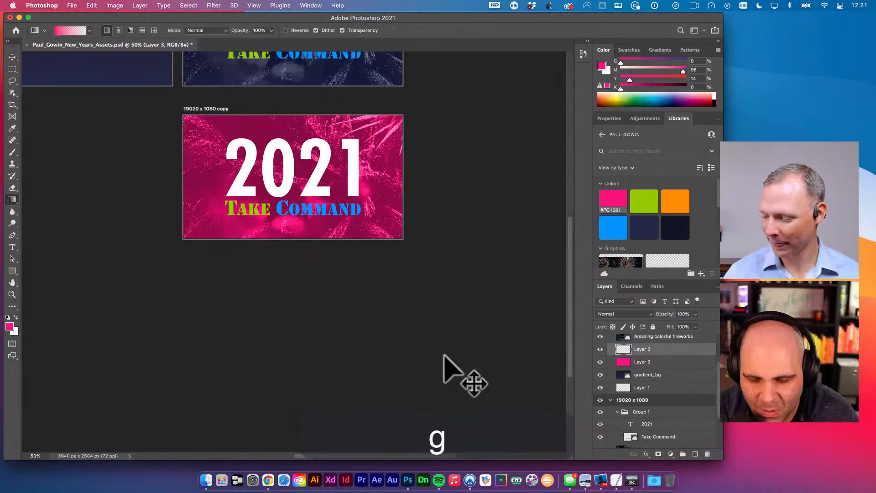
pyautogui.moveTo(453, 347); pyautogui.dragTo(417, 352)
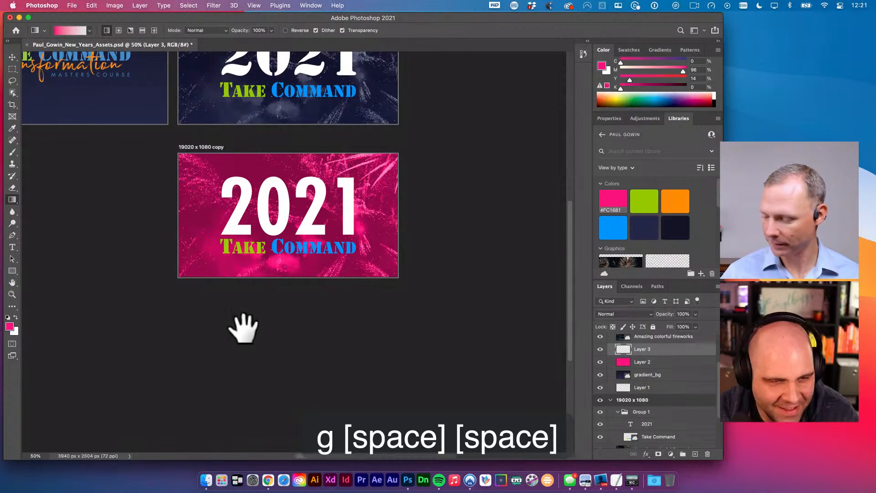
pyautogui.click(9, 327)
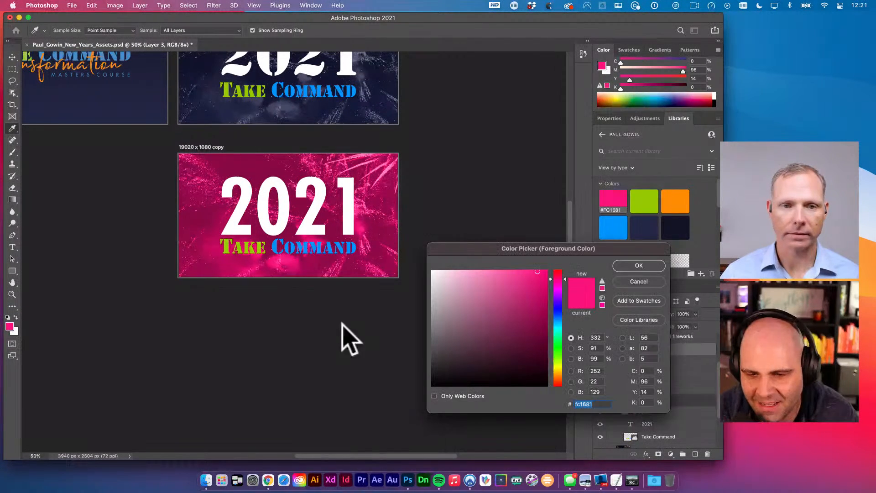
pyautogui.click(531, 357)
pyautogui.click(639, 265)
# - Draw a dark burgundy gradient up from the bottom of the pink artboard
pyautogui.press('g')
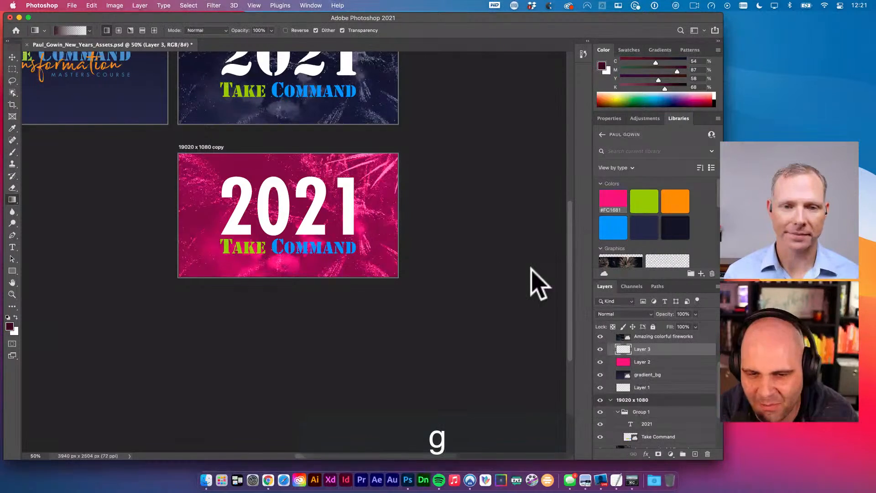
pyautogui.moveTo(485, 342); pyautogui.dragTo(208, 171)
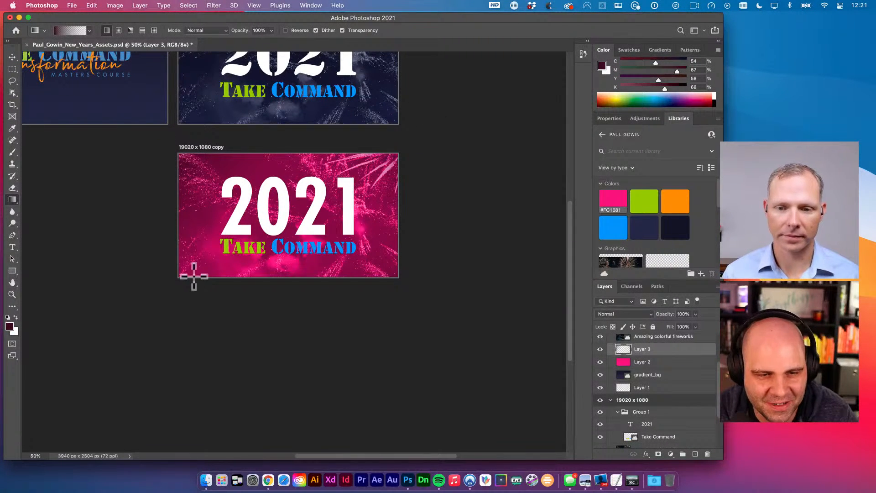
pyautogui.click(157, 293)
pyautogui.moveTo(94, 338); pyautogui.dragTo(208, 238)
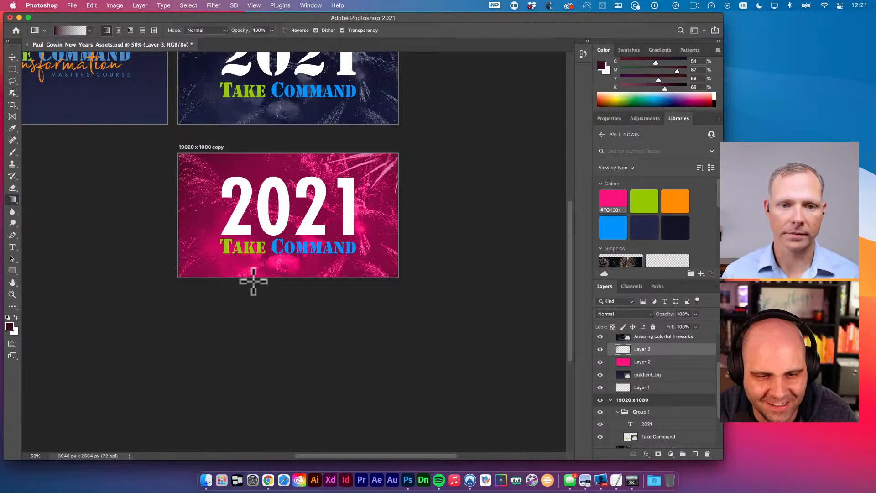
pyautogui.moveTo(257, 321); pyautogui.dragTo(268, 240)
pyautogui.hotkey('shift', 'v')
pyautogui.press('space')
pyautogui.moveTo(439, 214); pyautogui.dragTo(445, 273)
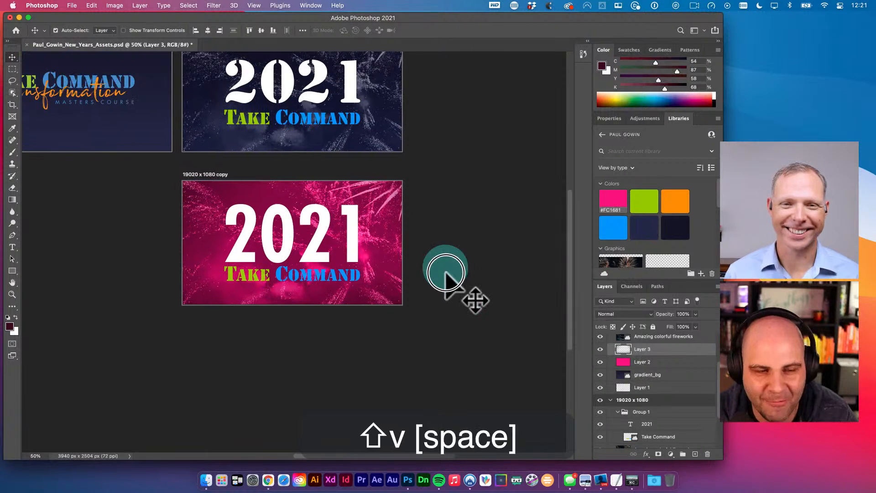
pyautogui.press('v')
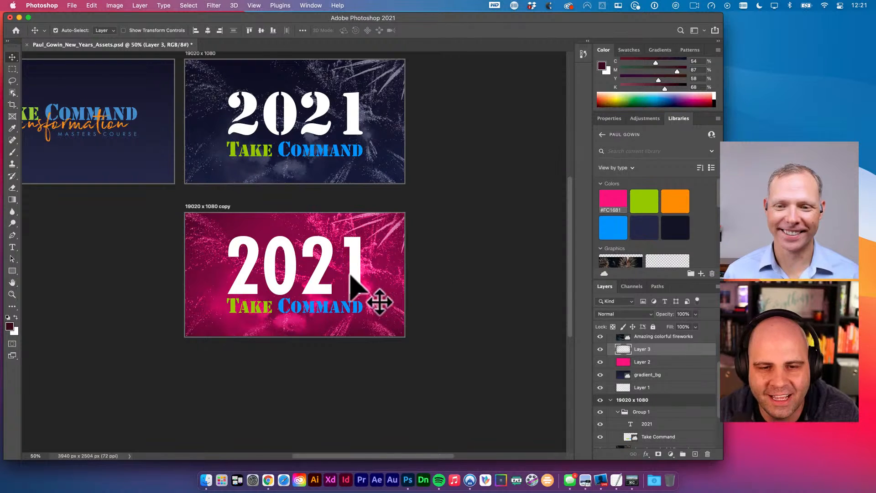
# - Group the 2021 and Take Command text layers into Group 2
pyautogui.keyDown('shift'); pyautogui.click(325, 305); pyautogui.keyUp('shift')
pyautogui.press('super+g')
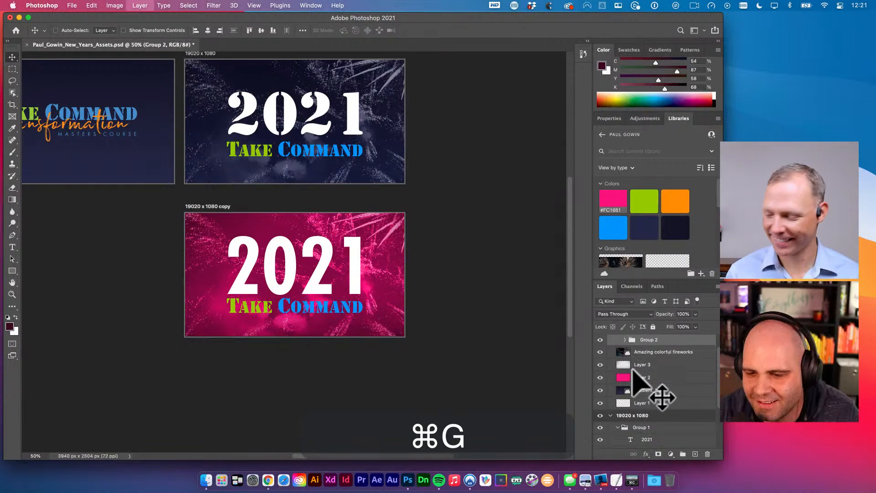
pyautogui.click(645, 454)
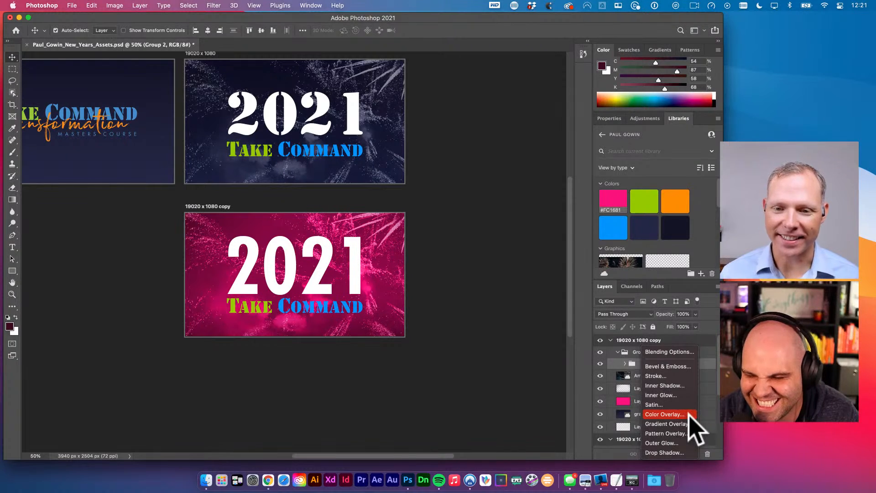
# - Add a Multiply drop shadow to Group 2: 35% opacity, 0 distance, 13% spread, 103 px size
pyautogui.click(669, 452)
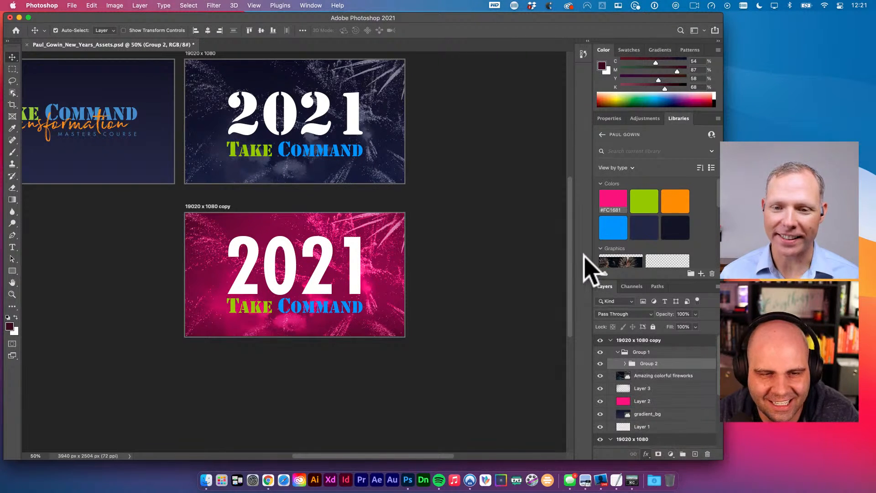
pyautogui.moveTo(396, 128); pyautogui.dragTo(517, 133)
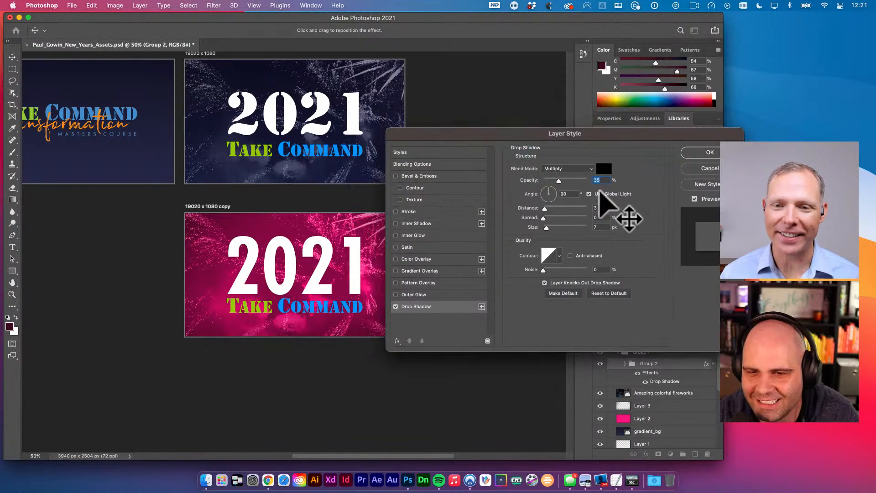
pyautogui.moveTo(546, 227)
pyautogui.mouseDown()
pyautogui.moveTo(572, 228)
pyautogui.moveTo(548, 218)
pyautogui.mouseUp()
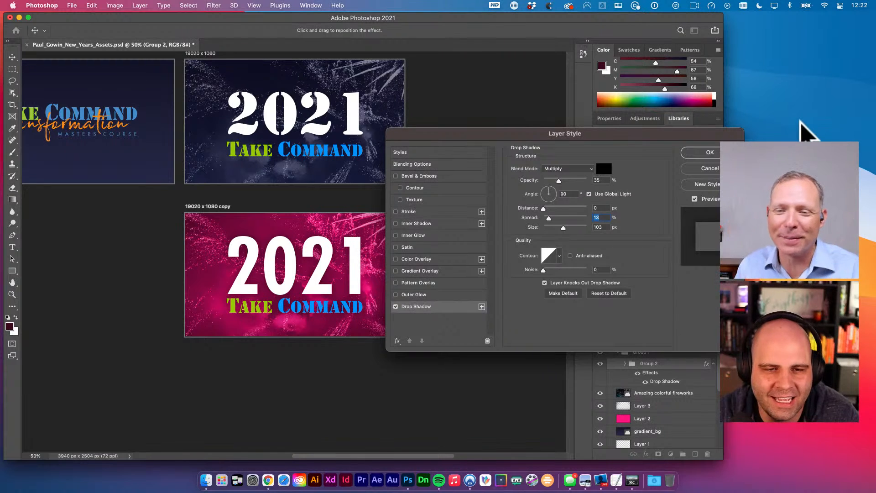
pyautogui.moveTo(498, 136); pyautogui.dragTo(490, 147)
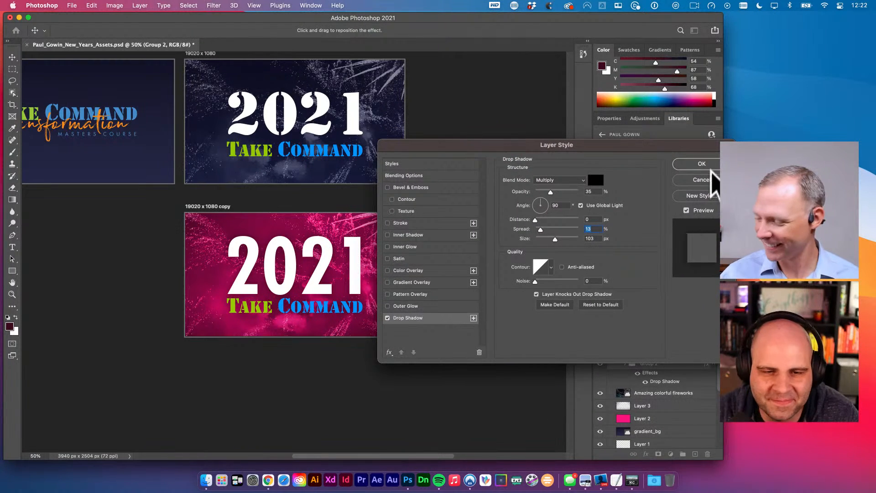
pyautogui.press('v')
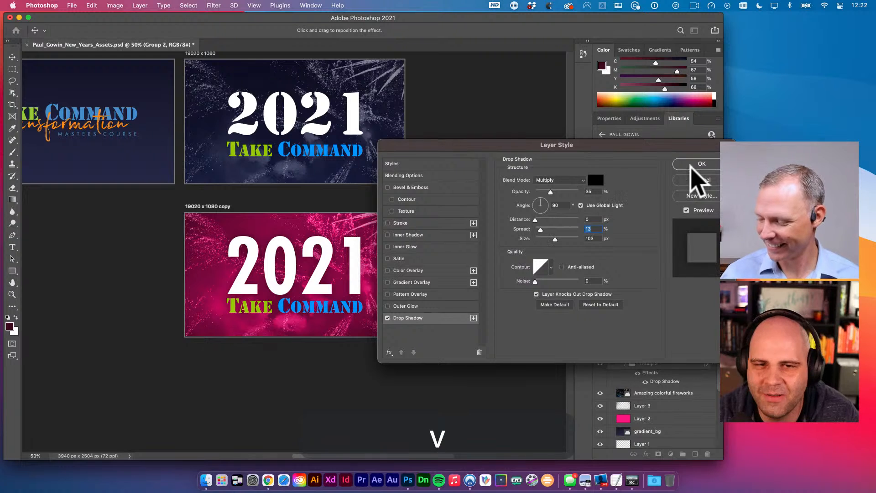
pyautogui.click(692, 164)
pyautogui.press('space')
# - Save the document
pyautogui.moveTo(465, 230); pyautogui.dragTo(461, 239)
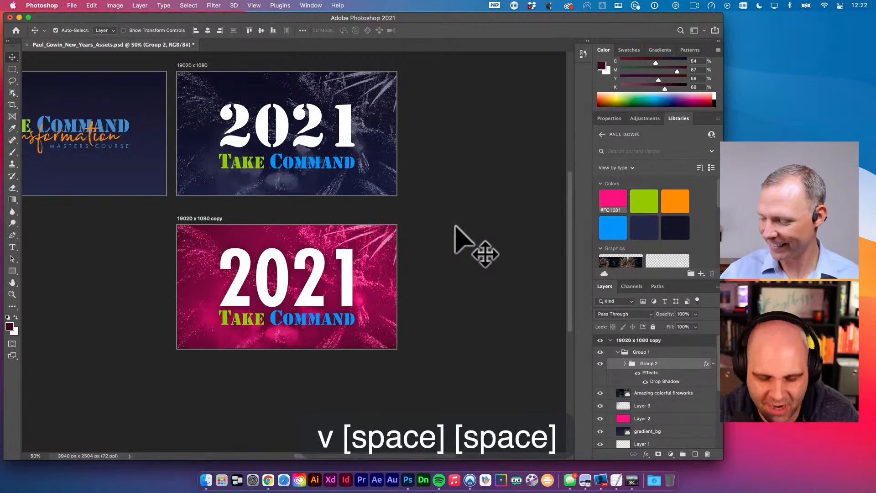
pyautogui.press('super+s')
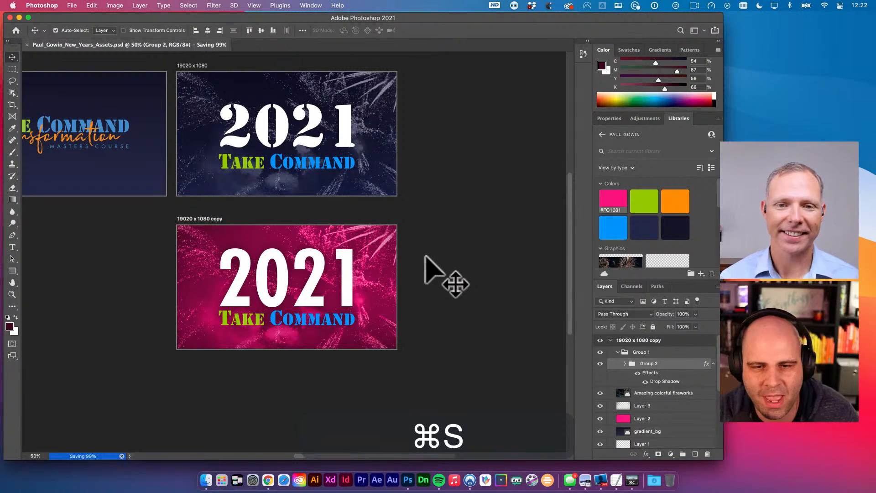
pyautogui.press('space')
# - Duplicate the pink artboard directly below it as '19020 x 1080 copy 2'
pyautogui.moveTo(434, 256); pyautogui.dragTo(410, 249)
pyautogui.press('space')
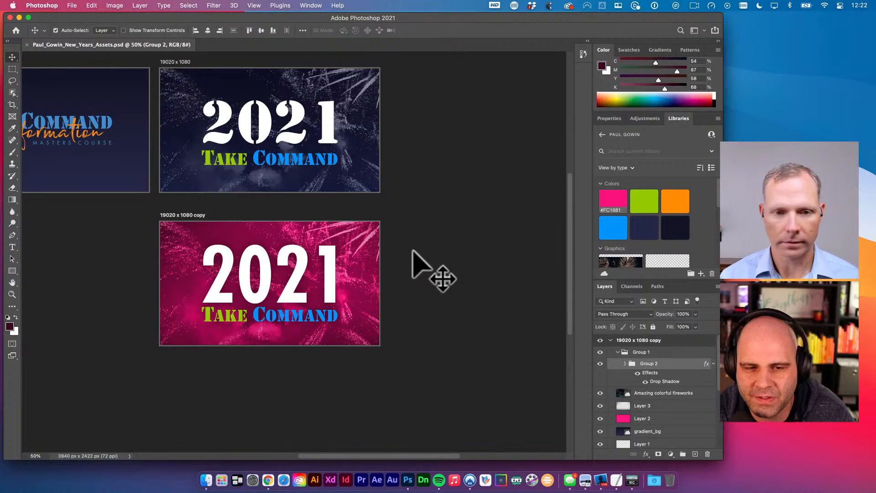
pyautogui.moveTo(412, 250); pyautogui.dragTo(445, 196)
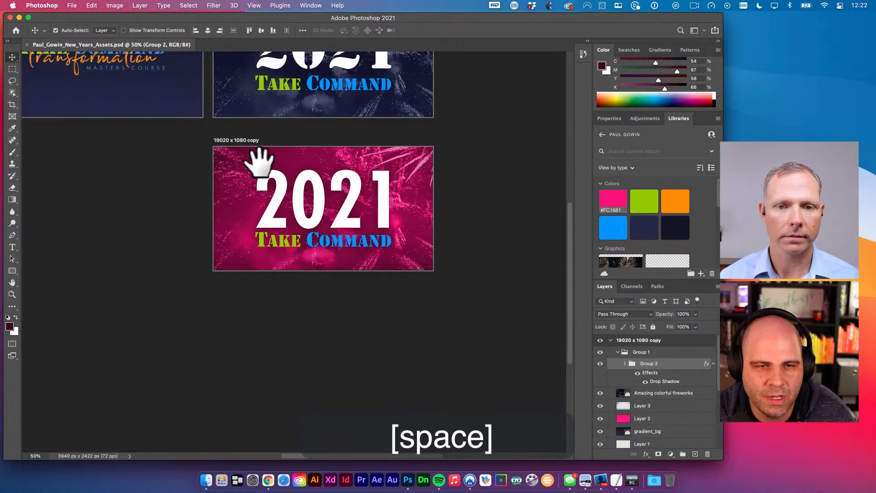
pyautogui.hotkey('shift', 'v')
pyautogui.moveTo(245, 223); pyautogui.dragTo(312, 297)
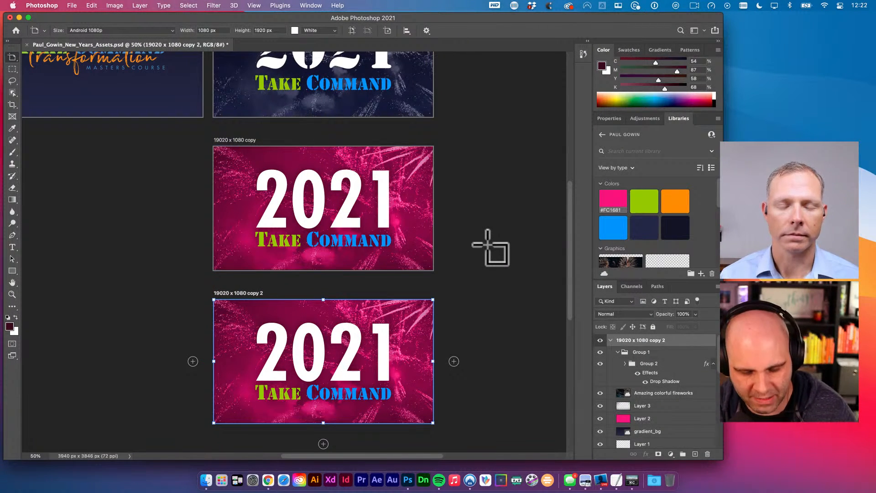
# - Fill Layer 2 of the copied artboard with the library's lime green #99CC00
pyautogui.press('v')
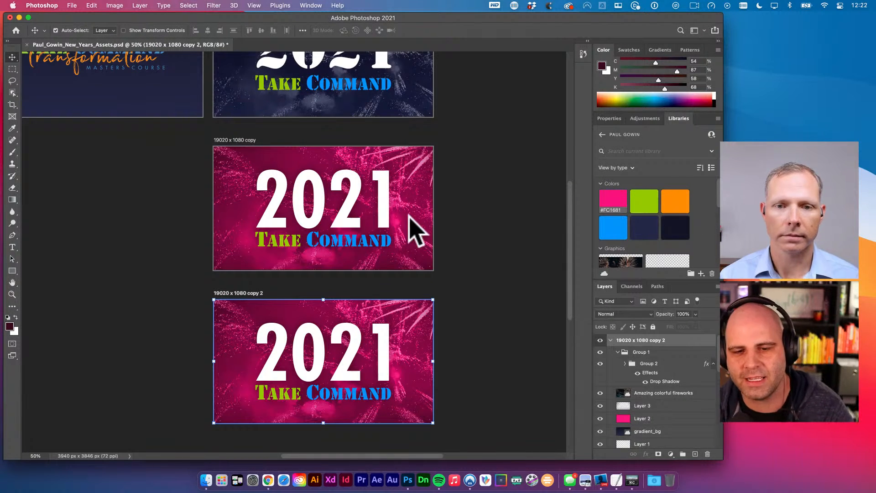
pyautogui.click(419, 305)
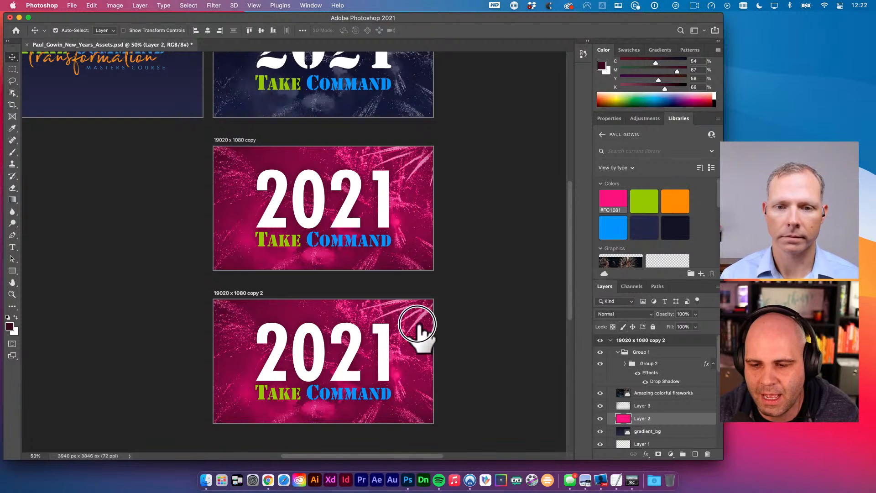
pyautogui.click(657, 418)
pyautogui.click(643, 203)
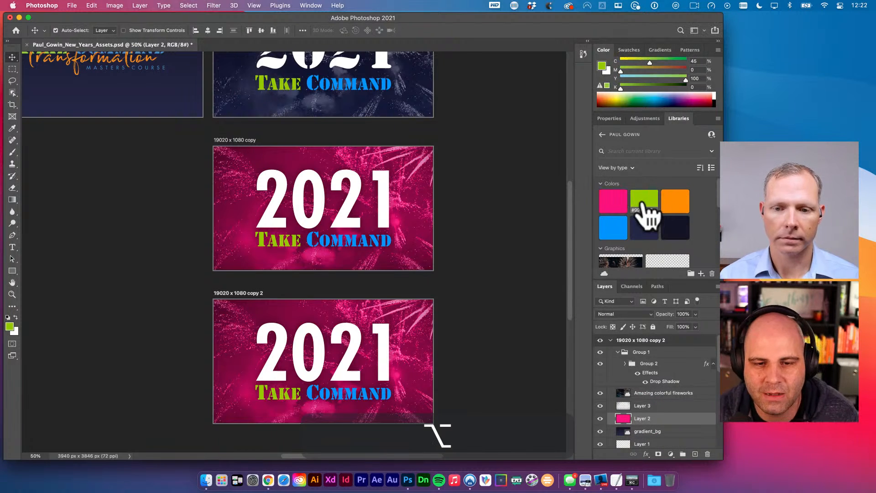
pyautogui.moveTo(532, 296); pyautogui.dragTo(535, 244)
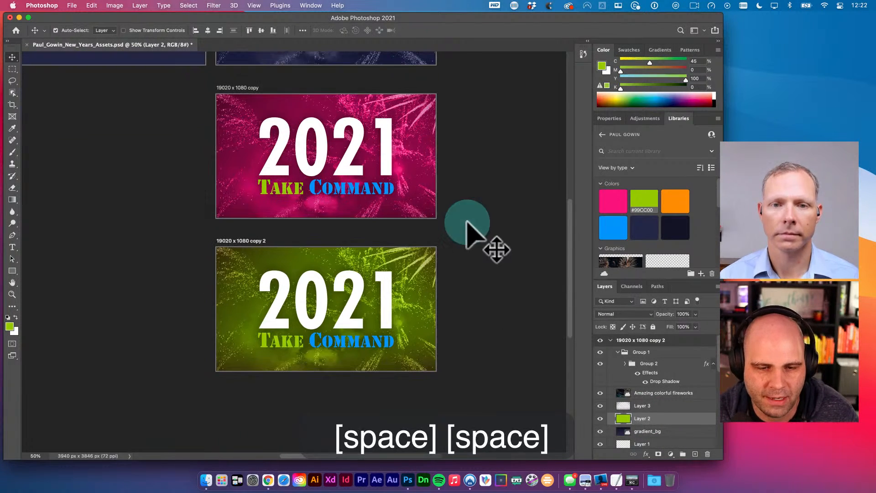
pyautogui.click(296, 343)
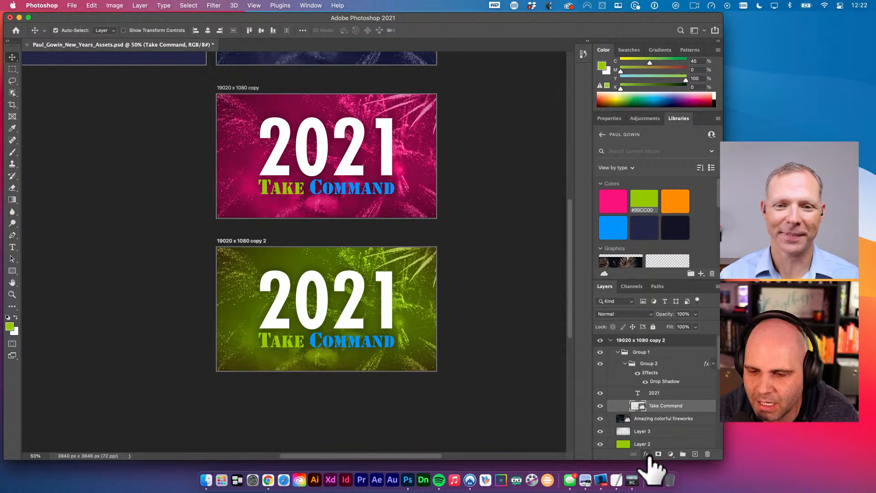
# - Give the Take Command layer a white #ffffff colour overlay on the green artboard
pyautogui.click(646, 454)
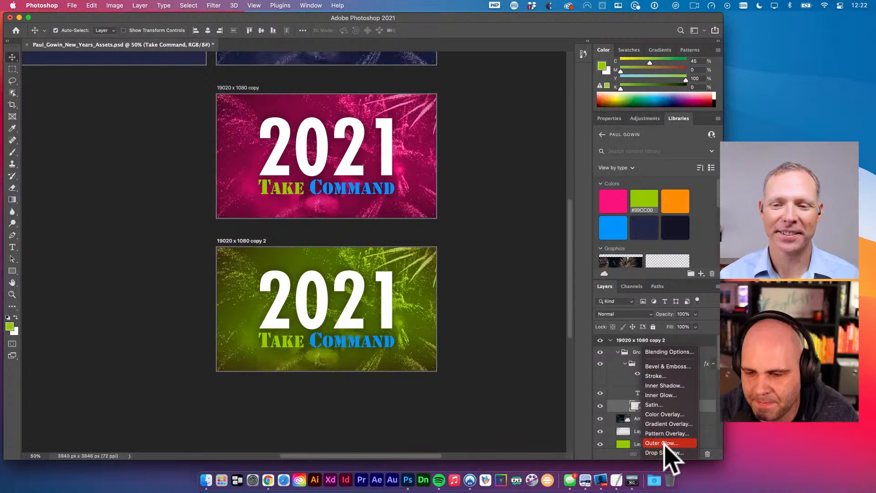
pyautogui.click(670, 413)
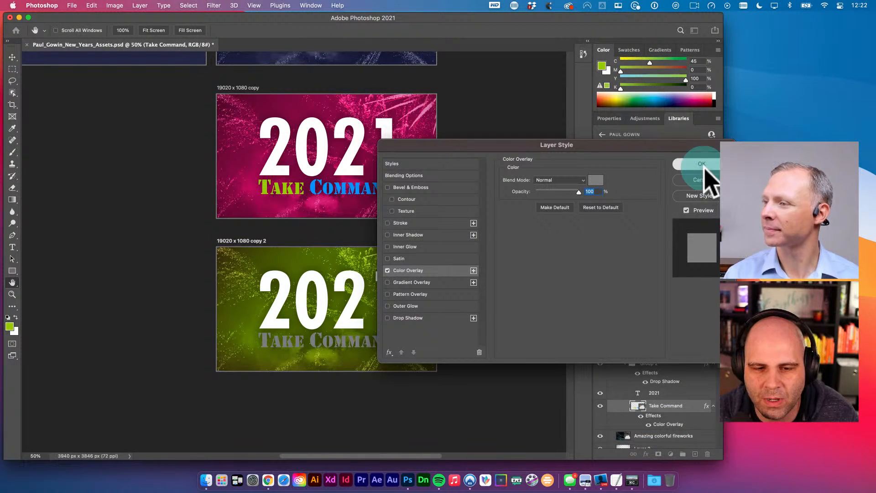
pyautogui.click(701, 165)
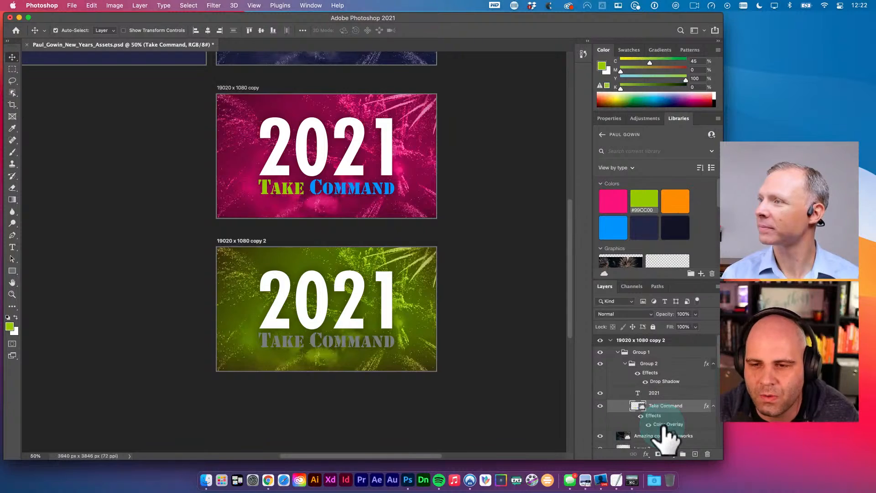
pyautogui.doubleClick(659, 426)
pyautogui.click(595, 181)
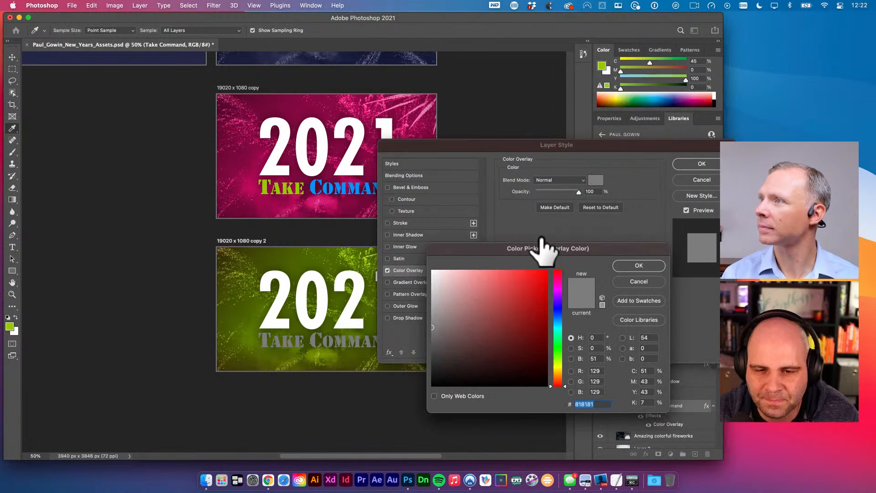
pyautogui.moveTo(494, 335); pyautogui.dragTo(403, 256)
pyautogui.click(638, 265)
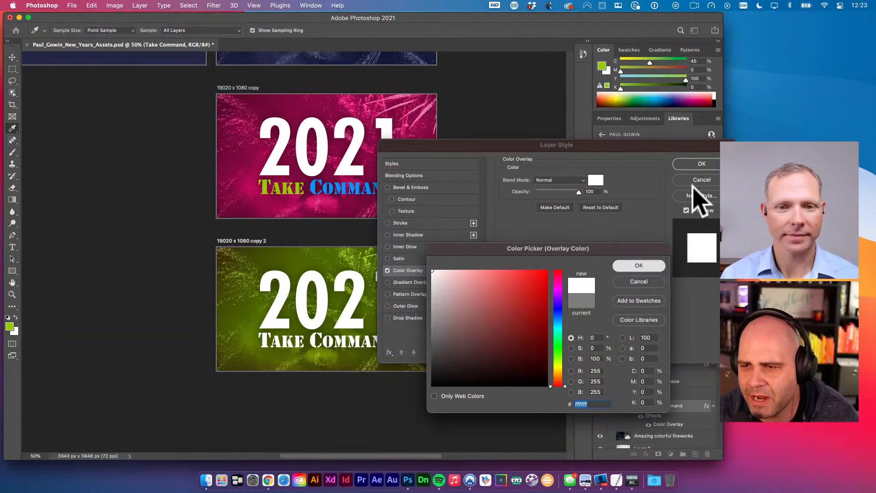
pyautogui.click(701, 163)
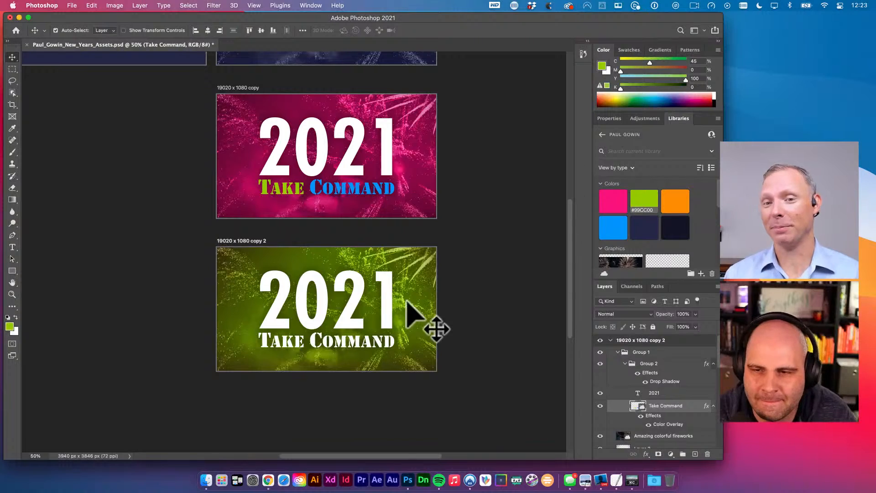
pyautogui.press('t')
pyautogui.click(384, 297)
pyautogui.hotkey('shift', 'Left')
pyautogui.hotkey('shift', 'Left')
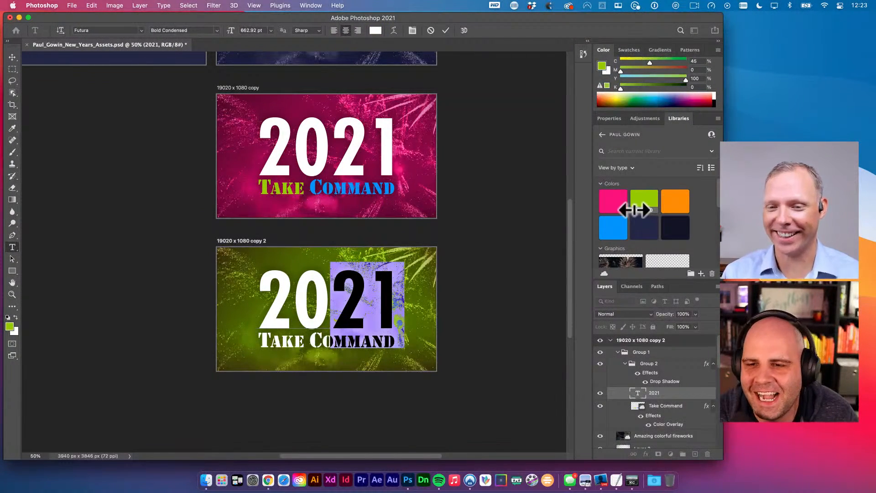
pyautogui.click(376, 31)
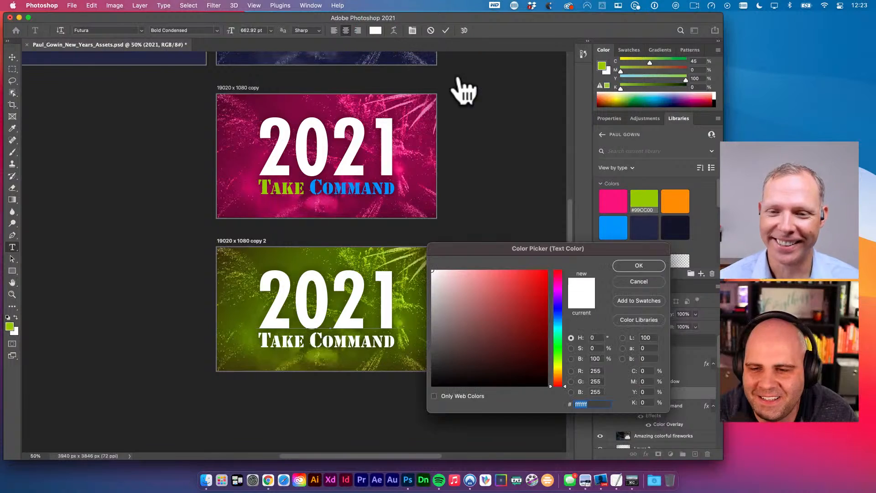
pyautogui.moveTo(620, 247); pyautogui.dragTo(483, 54)
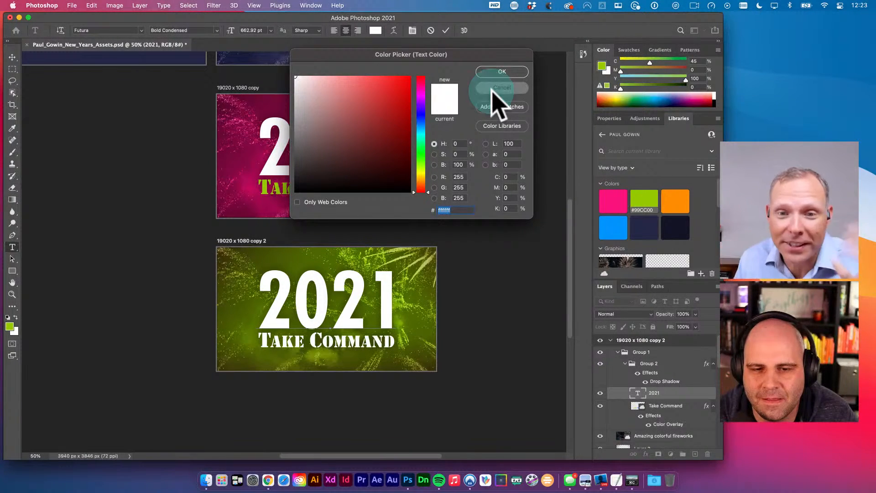
pyautogui.click(494, 89)
pyautogui.press('Escape')
pyautogui.press('v')
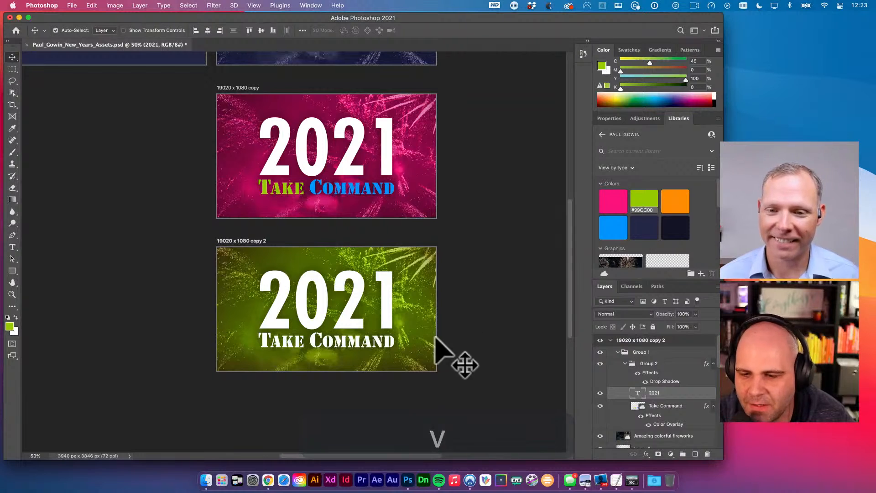
pyautogui.click(663, 434)
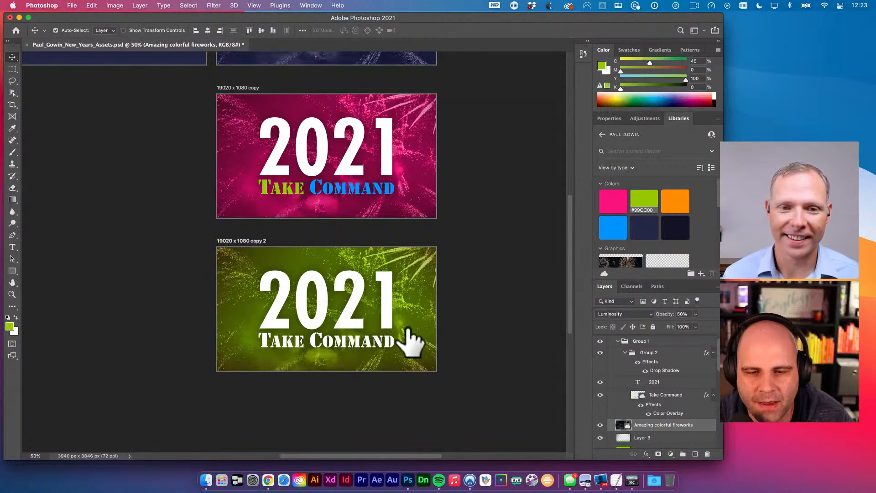
pyautogui.scroll(1, 400, 380)
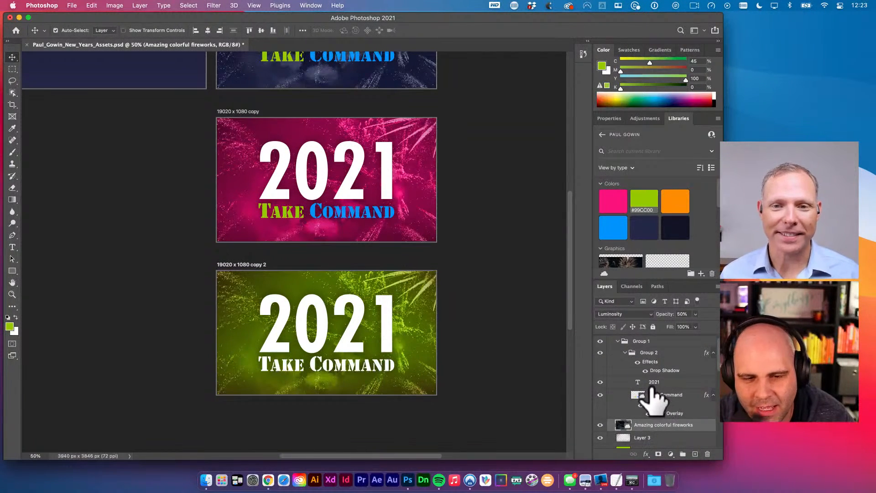
pyautogui.scroll(1, 461, 401)
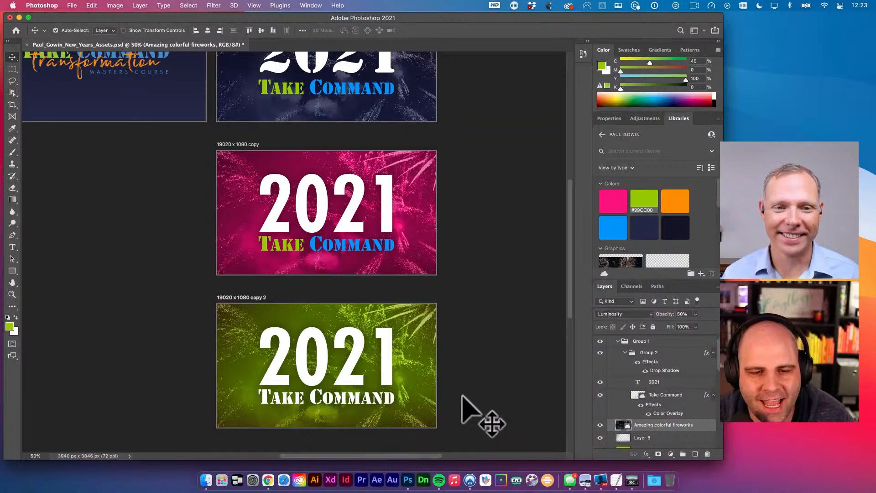
pyautogui.scroll(3, 462, 396)
pyautogui.scroll(-3, 462, 396)
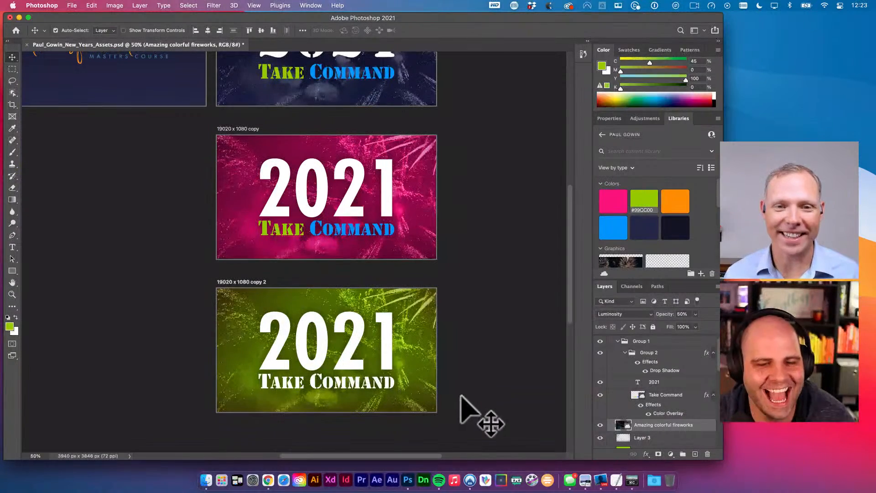
pyautogui.click(241, 282)
pyautogui.press('BackSpace')
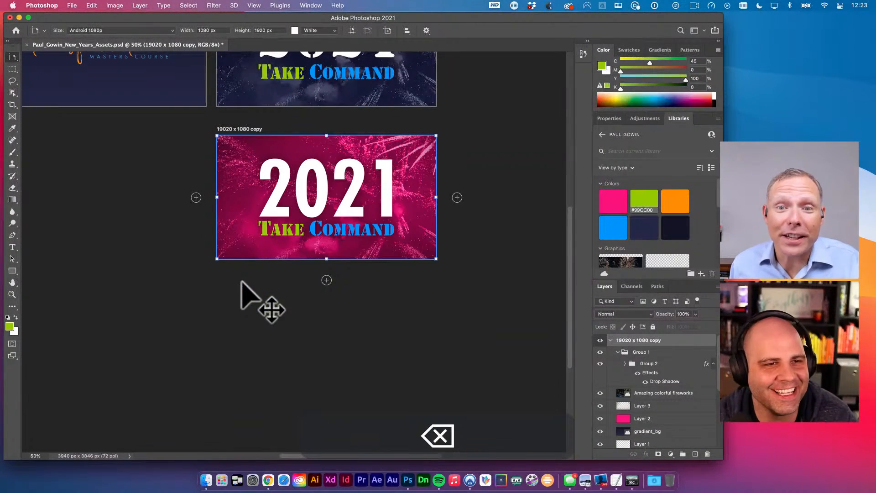
pyautogui.moveTo(12, 57); pyautogui.dragTo(44, 58)
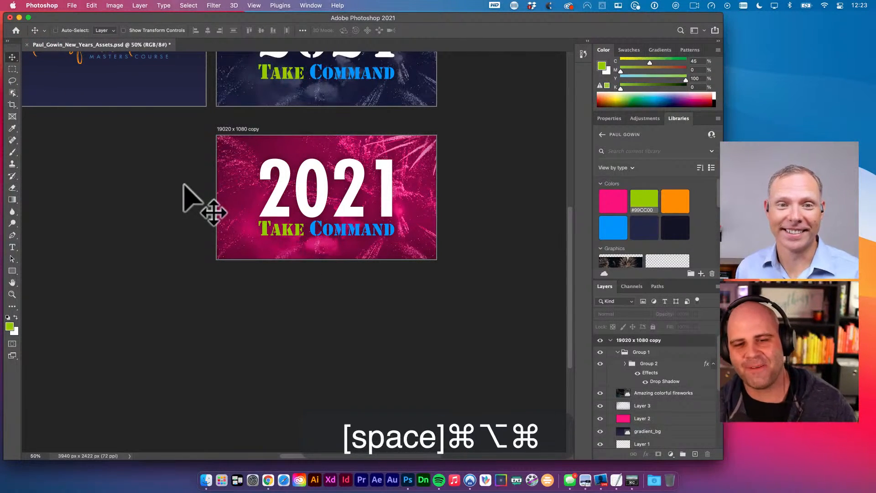
pyautogui.press('super+z')
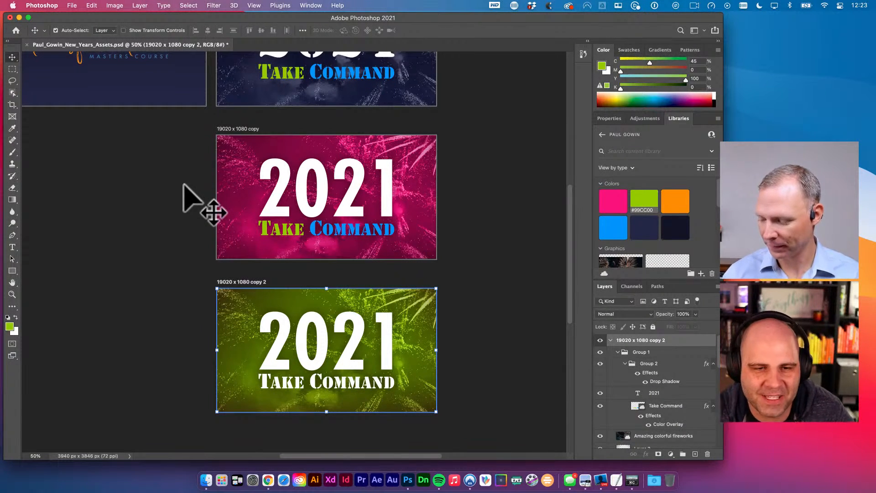
pyautogui.press('space')
pyautogui.moveTo(189, 205); pyautogui.dragTo(176, 214)
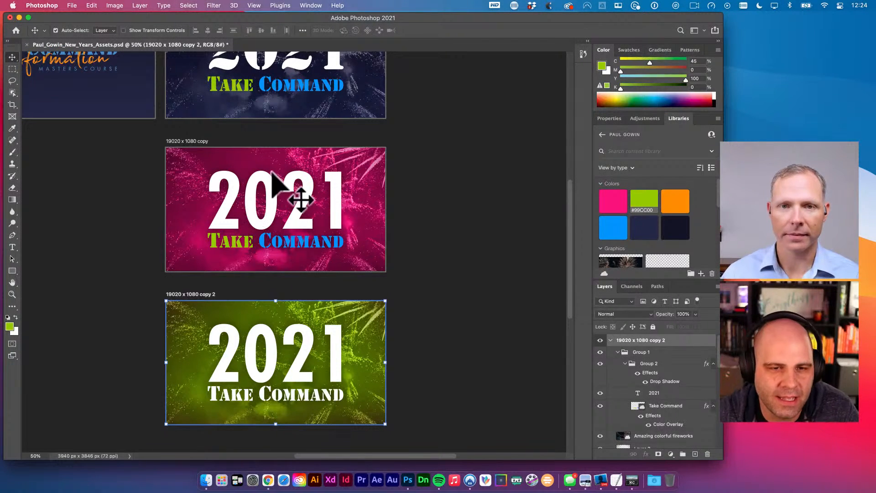
pyautogui.press('space')
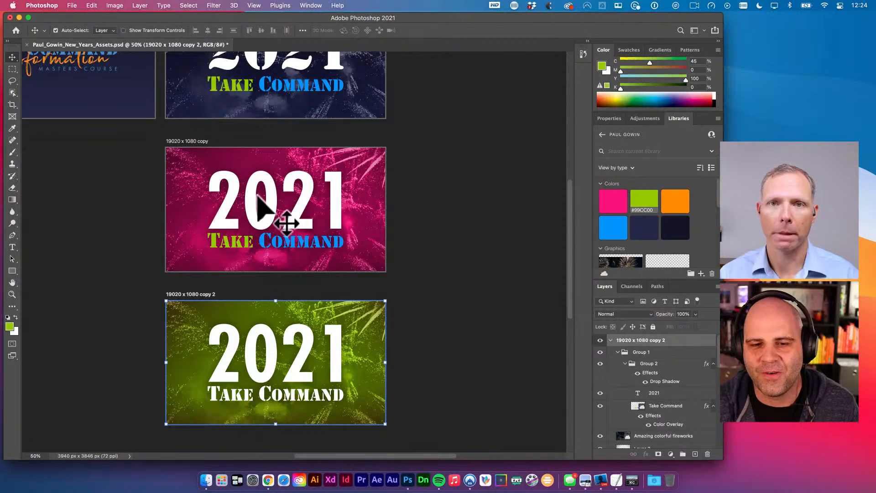
pyautogui.keyDown('alt'); pyautogui.keyDown('super'); pyautogui.click(478, 254); pyautogui.keyUp('super'); pyautogui.keyUp('alt')
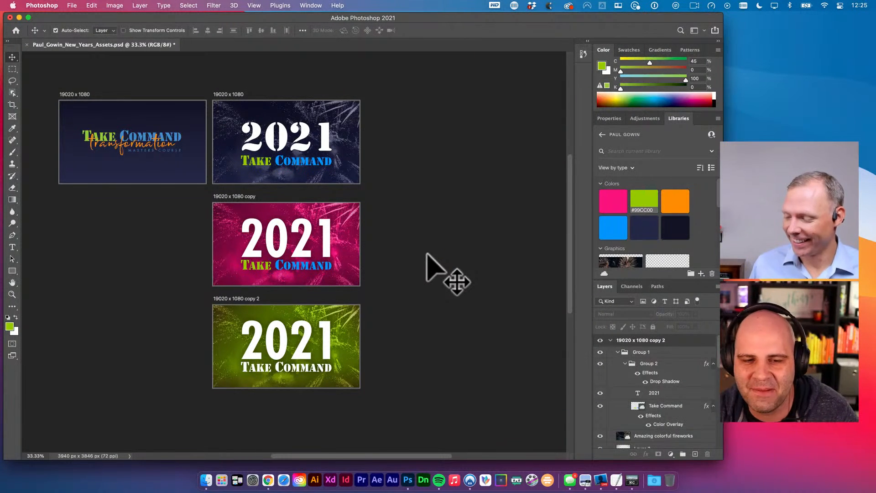
# - Select the navy 2021 artboard and zoom in to 50% to inspect it
pyautogui.click(352, 326)
pyautogui.press('space')
pyautogui.moveTo(362, 340); pyautogui.dragTo(313, 344)
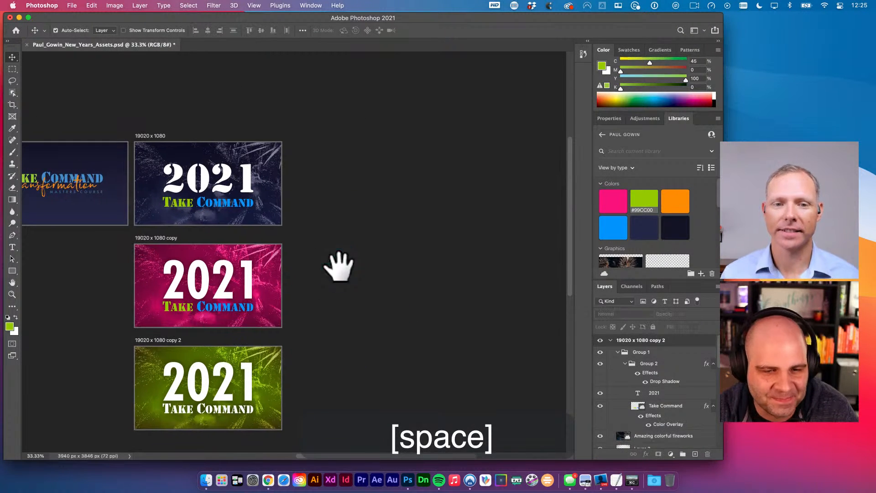
pyautogui.press('space')
pyautogui.moveTo(299, 183); pyautogui.dragTo(322, 201)
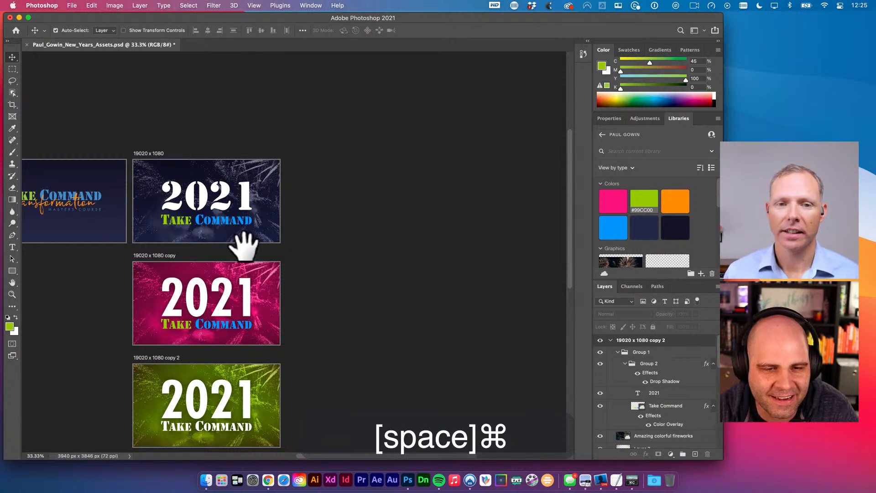
pyautogui.click(145, 154)
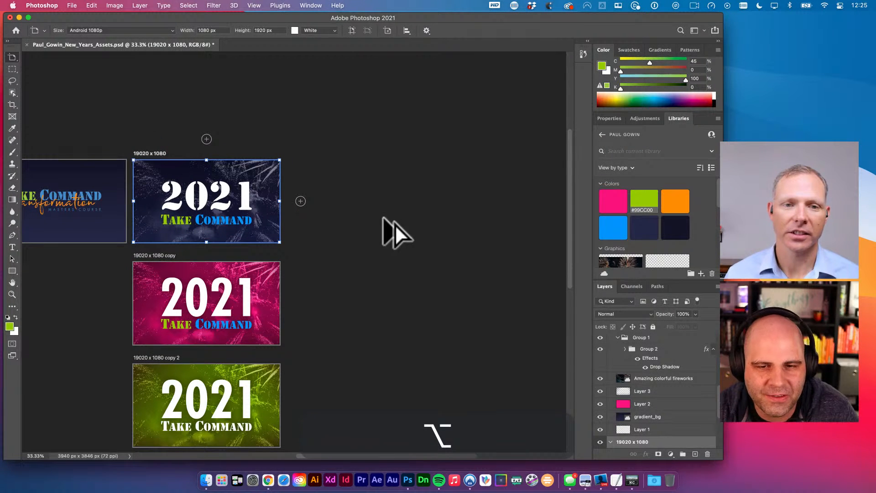
pyautogui.press('Escape')
pyautogui.keyDown('super'); pyautogui.click(203, 314); pyautogui.keyUp('super')
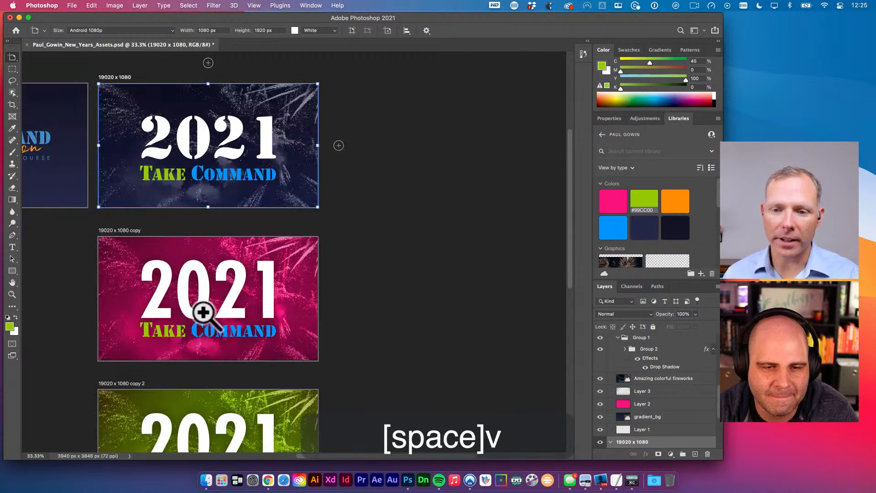
pyautogui.keyDown('super'); pyautogui.click(203, 313); pyautogui.keyUp('super')
pyautogui.press('v')
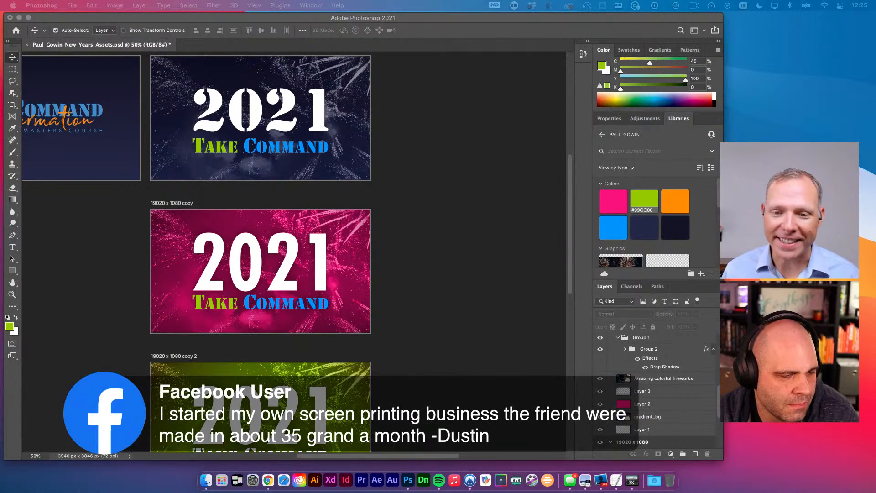
pyautogui.keyDown('alt'); pyautogui.click(414, 294); pyautogui.keyUp('alt')
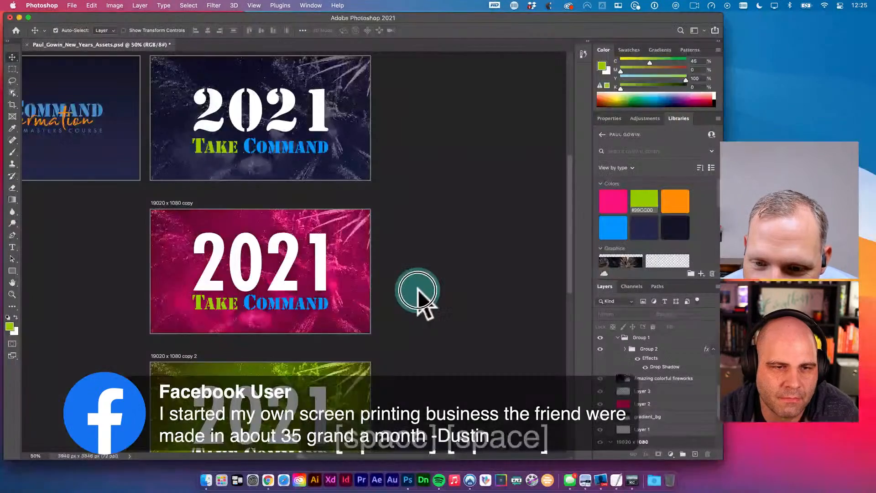
pyautogui.press('space')
pyautogui.press('v')
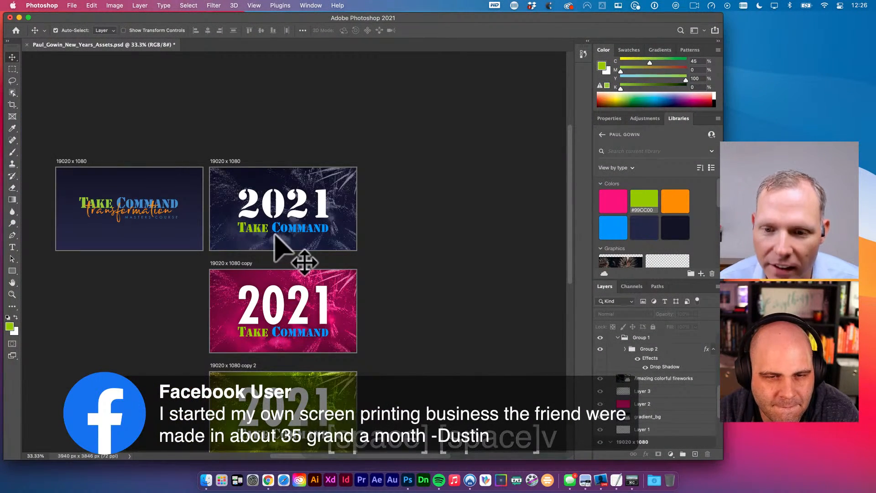
# - Duplicate the navy artboard to its right as '19020 x 1080 copy 3' and zoom in on it
pyautogui.hotkey('shift', 'v')
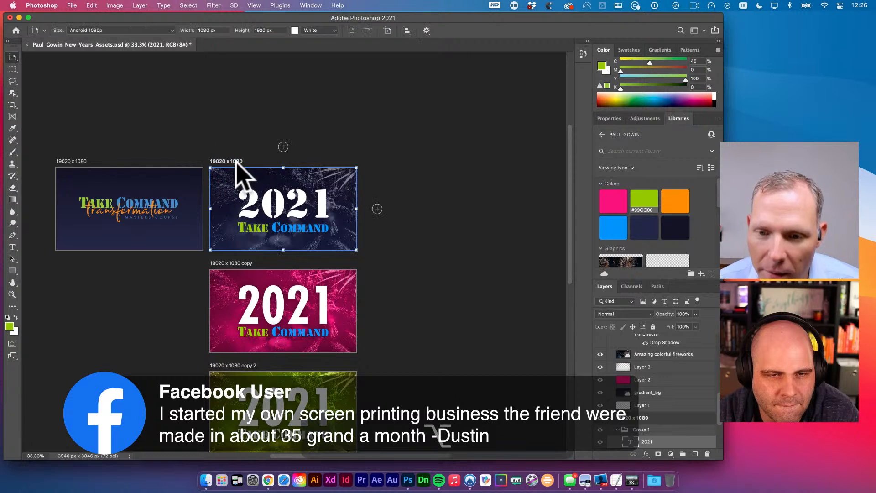
pyautogui.moveTo(234, 172); pyautogui.dragTo(401, 179)
pyautogui.press('Escape')
pyautogui.keyDown('super'); pyautogui.click(502, 256); pyautogui.keyUp('super')
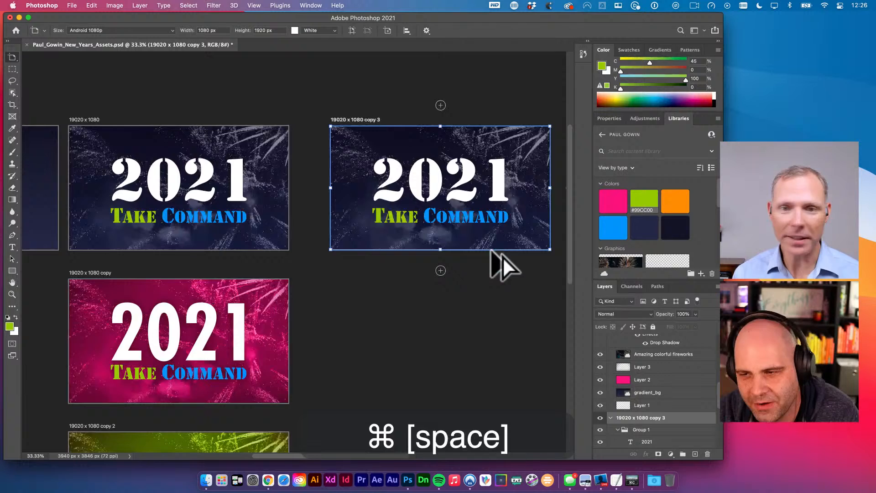
pyautogui.keyDown('super'); pyautogui.click(499, 215); pyautogui.keyUp('super')
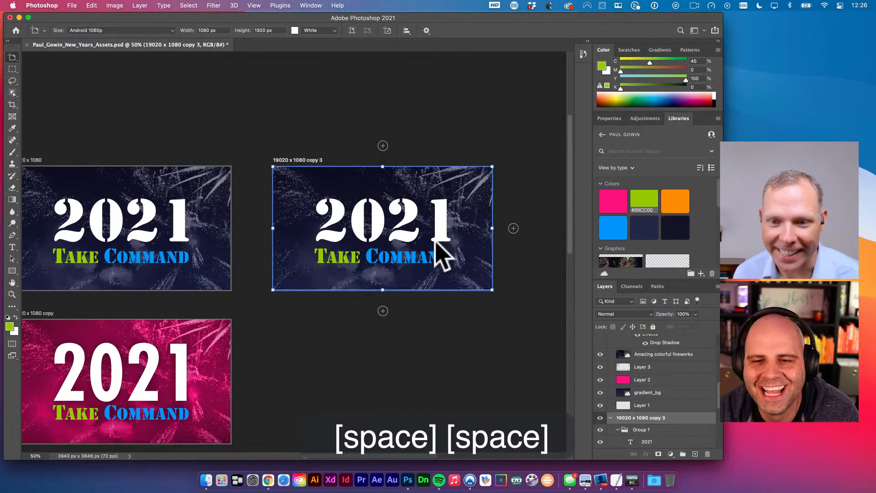
pyautogui.press('space')
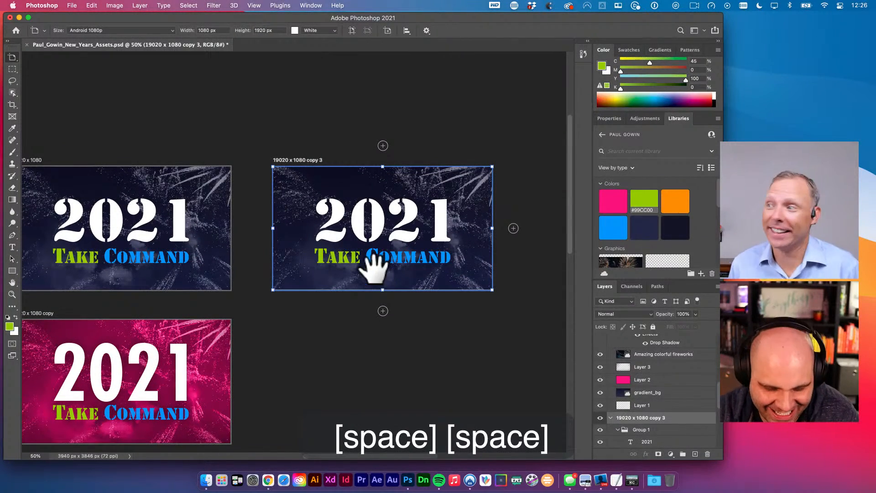
# - Add 'Celebration' text in Broadcast Matter and enlarge it across the copy 3 artboard
pyautogui.press('t')
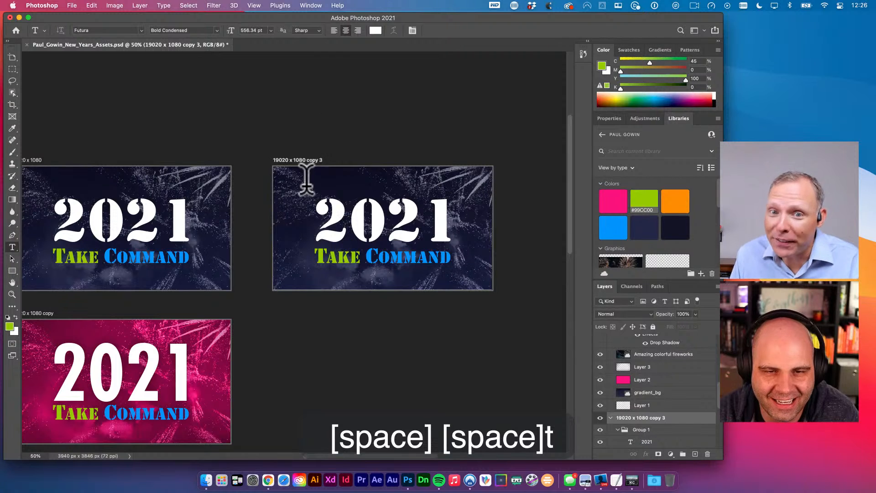
pyautogui.click(306, 181)
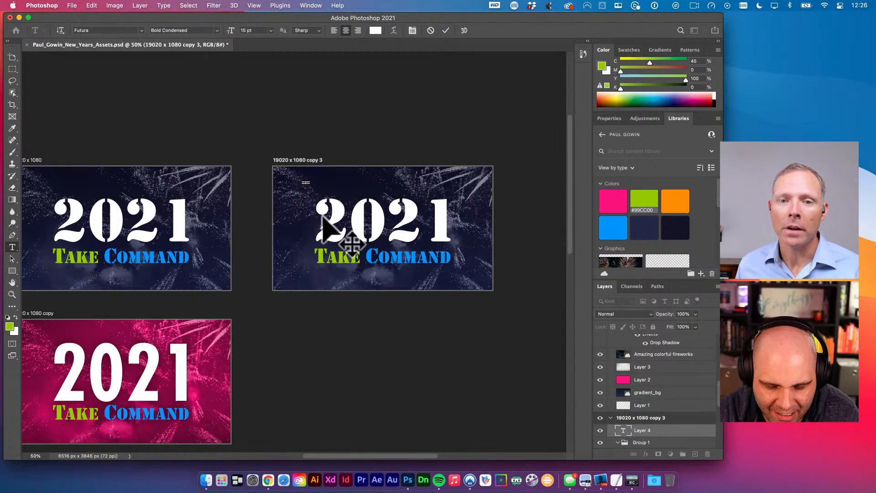
pyautogui.write('Celebration')
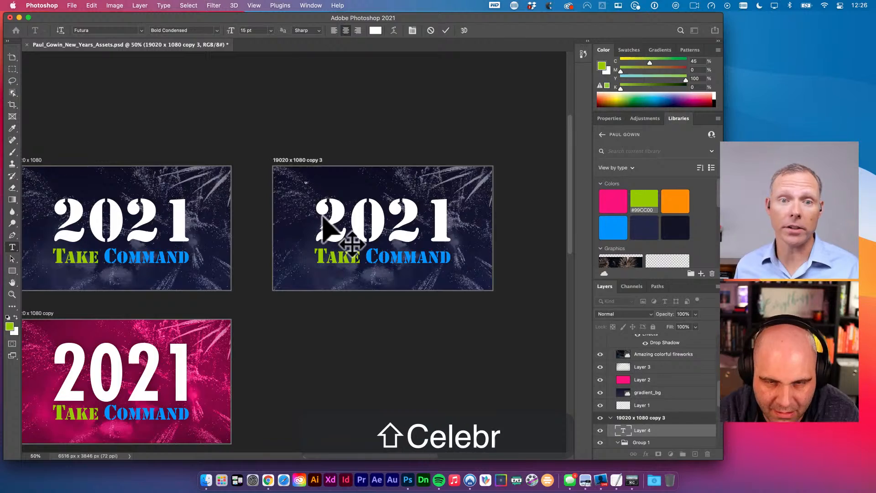
pyautogui.press('super+a')
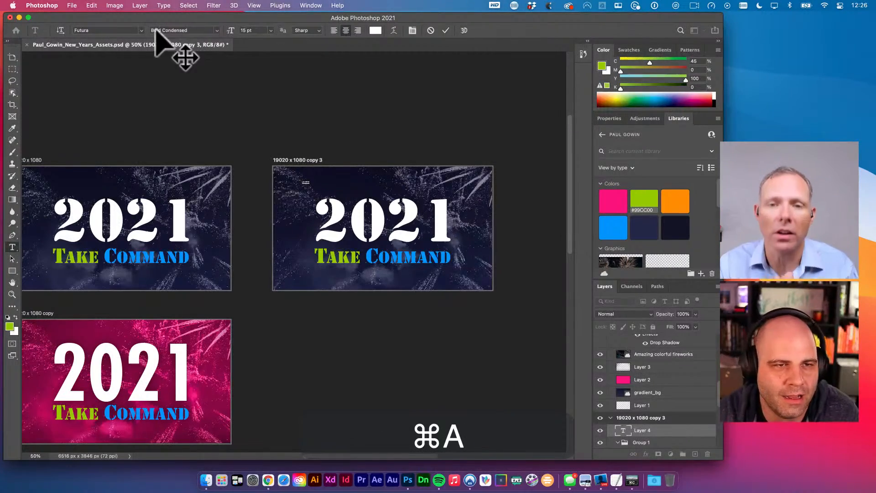
pyautogui.click(106, 30)
pyautogui.write('broadcast')
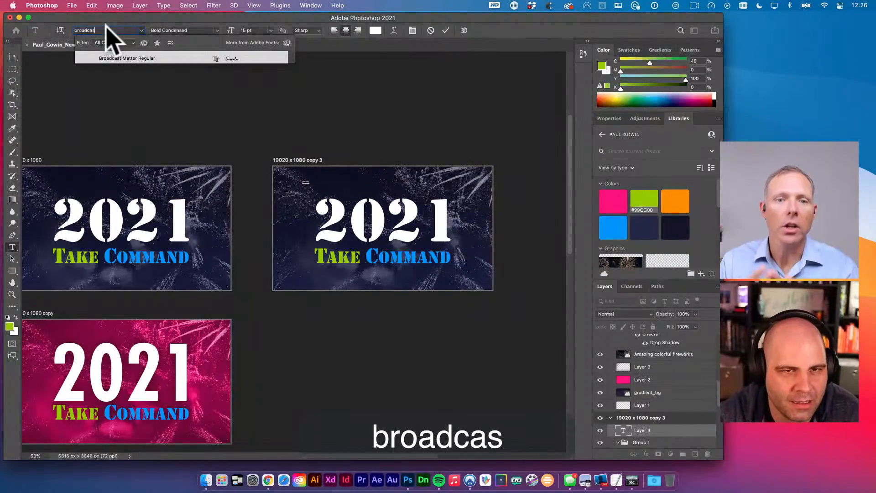
pyautogui.click(234, 59)
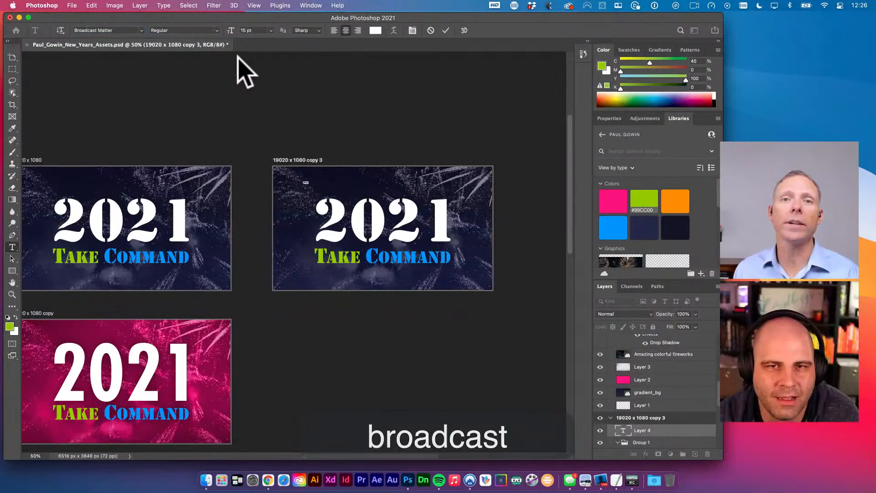
pyautogui.press('super+Return')
pyautogui.press('super+t')
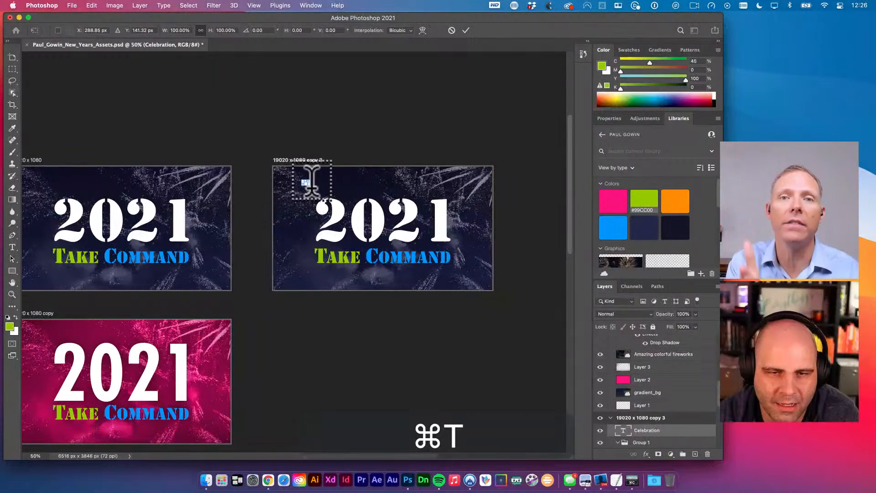
pyautogui.moveTo(332, 194); pyautogui.dragTo(484, 246)
pyautogui.press('v')
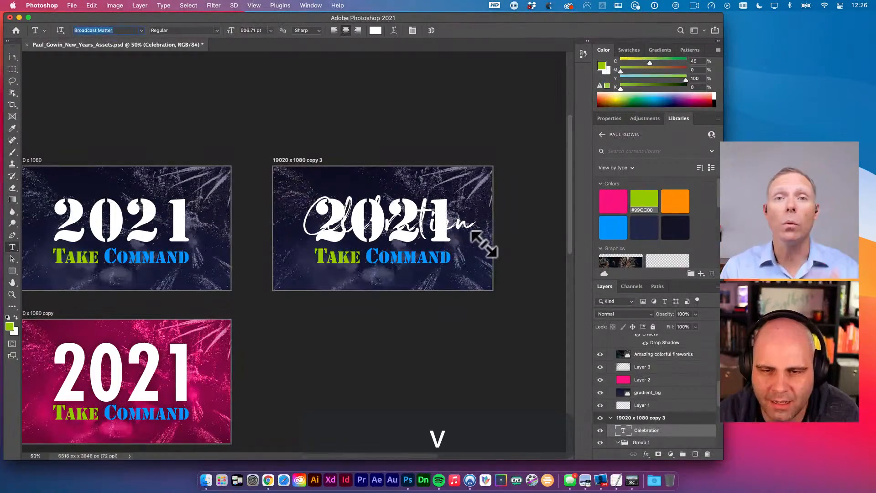
# - Change the text to 'Live Stream' and move it below Take Command
pyautogui.press('t')
pyautogui.click(464, 215)
pyautogui.press('super+a')
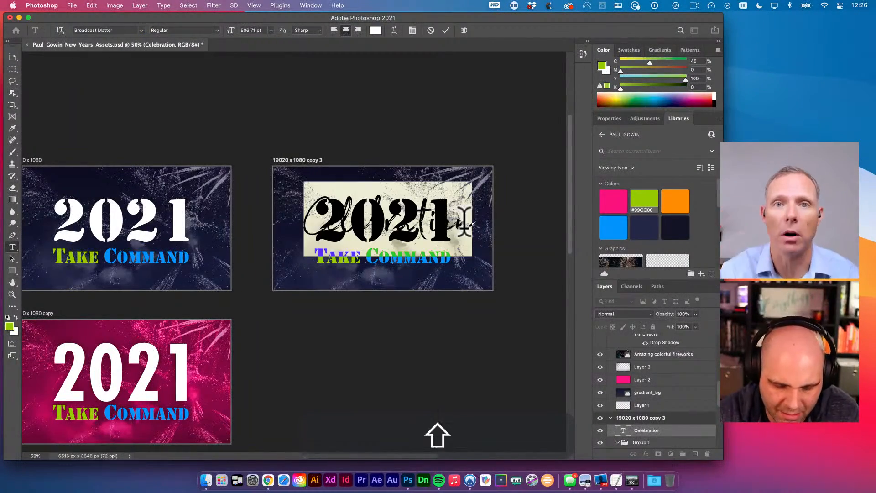
pyautogui.write('Live Streamv')
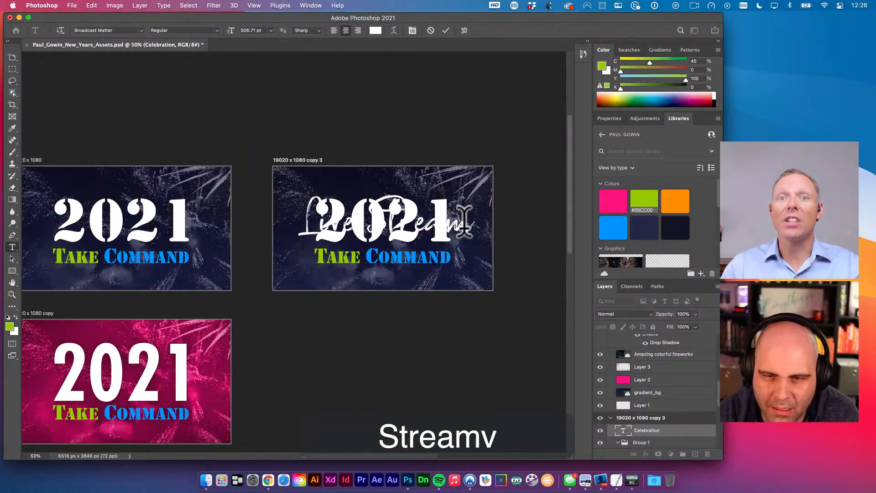
pyautogui.moveTo(464, 222); pyautogui.dragTo(442, 211)
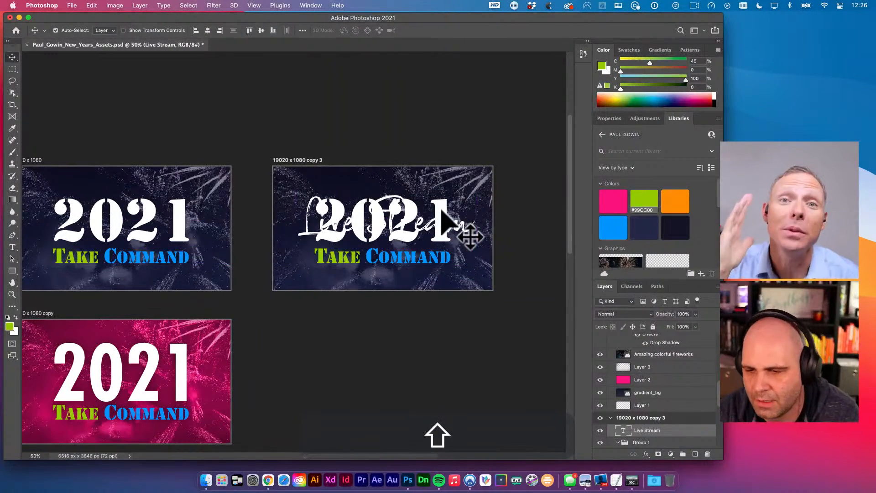
# - Nudge the 2021 title up and the Live Stream text down, keeping Take Command in place
pyautogui.scroll(-3, 696, 411)
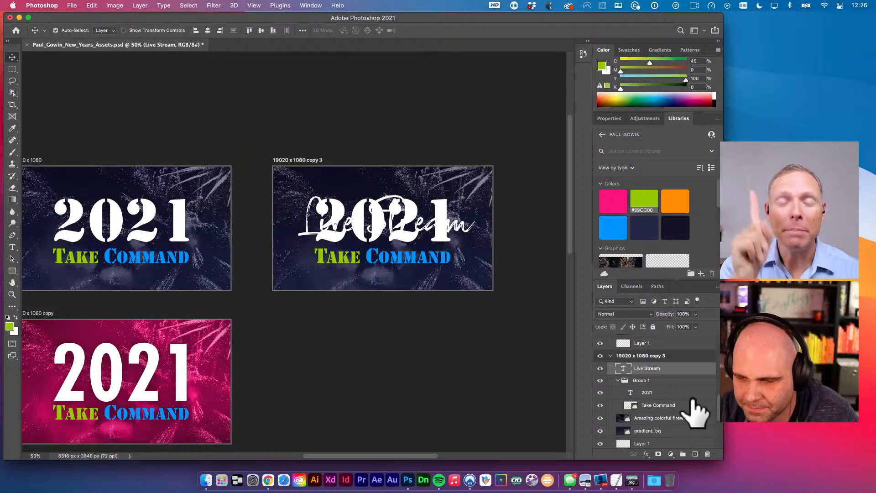
pyautogui.press('v')
pyautogui.click(658, 392)
pyautogui.hotkey('shift', 'Up')
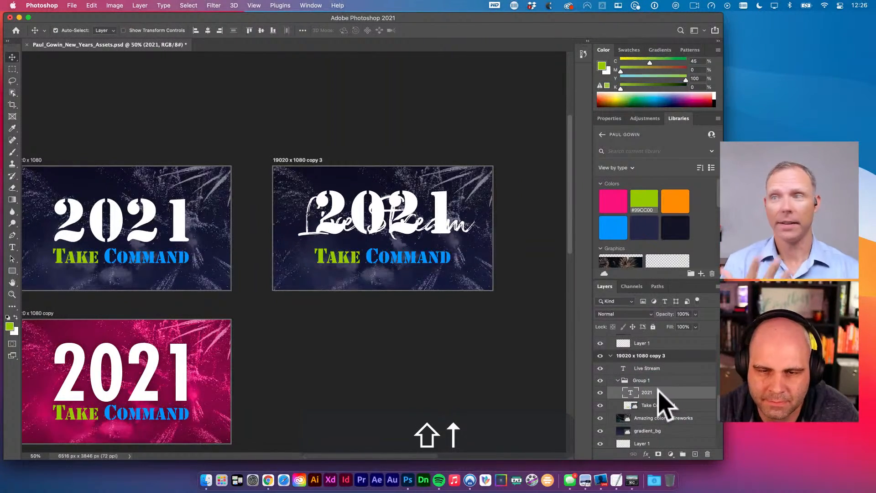
pyautogui.click(447, 256)
pyautogui.moveTo(447, 256); pyautogui.dragTo(448, 244)
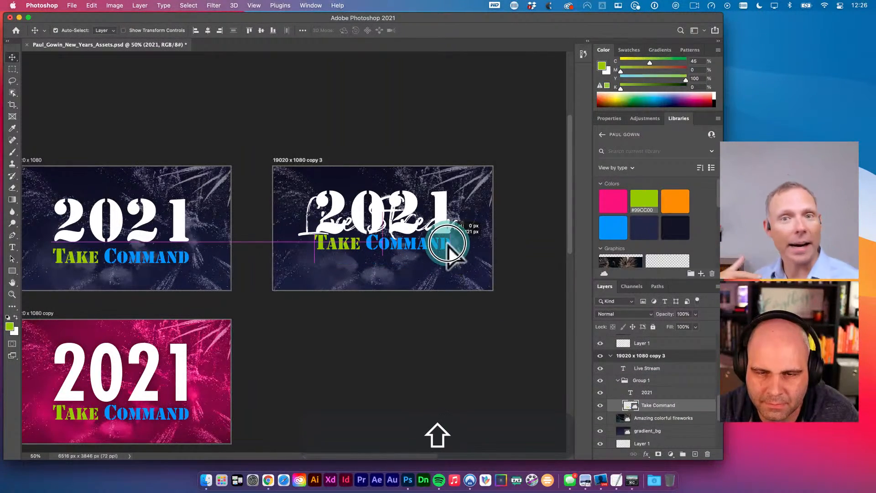
pyautogui.moveTo(632, 403); pyautogui.dragTo(662, 377)
pyautogui.press('v')
pyautogui.click(666, 371)
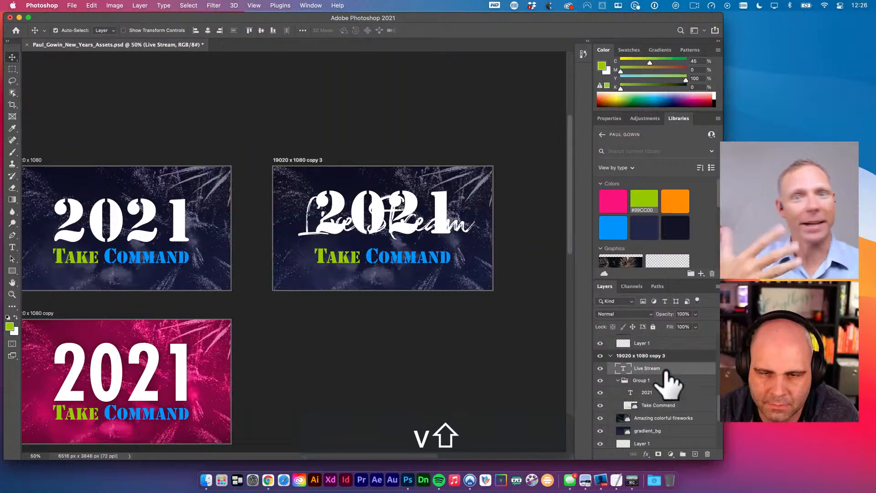
pyautogui.hotkey('shift', 'Down')
pyautogui.hotkey('shift', 'Down')
pyautogui.hotkey('shift', 'Down')
pyautogui.hotkey('shift', 'Down')
pyautogui.hotkey('shift', 'Down')
pyautogui.hotkey('shift', 'Down')
pyautogui.hotkey('shift', 'Down')
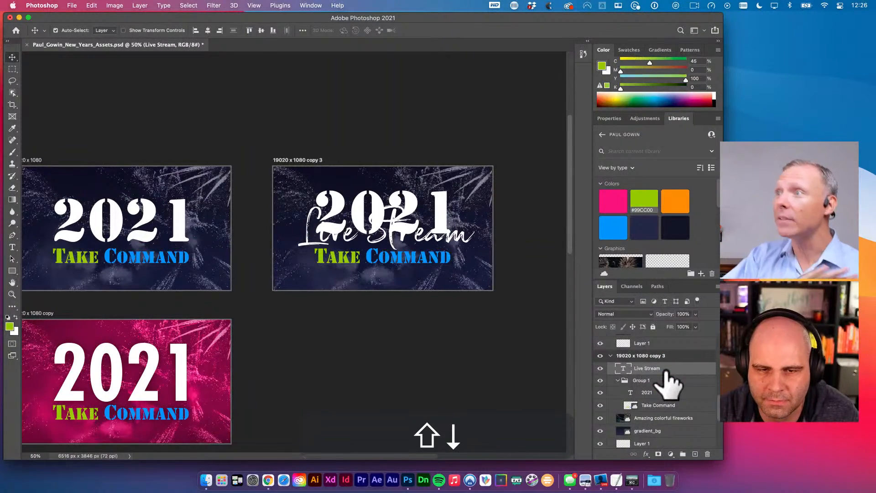
pyautogui.hotkey('shift', 'Down')
pyautogui.hotkey('shift', 'Down')
pyautogui.hotkey('shift', 'Down')
pyautogui.hotkey('shift', 'Down')
pyautogui.hotkey('shift', 'Down')
pyautogui.hotkey('shift', 'Down')
pyautogui.hotkey('shift', 'Down')
pyautogui.hotkey('shift', 'Down')
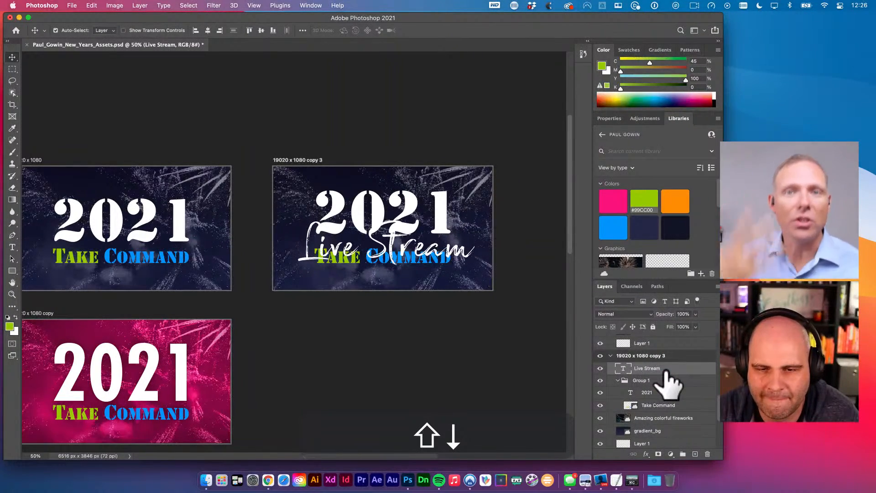
pyautogui.hotkey('shift', 'Down')
pyautogui.hotkey('shift', 'Down')
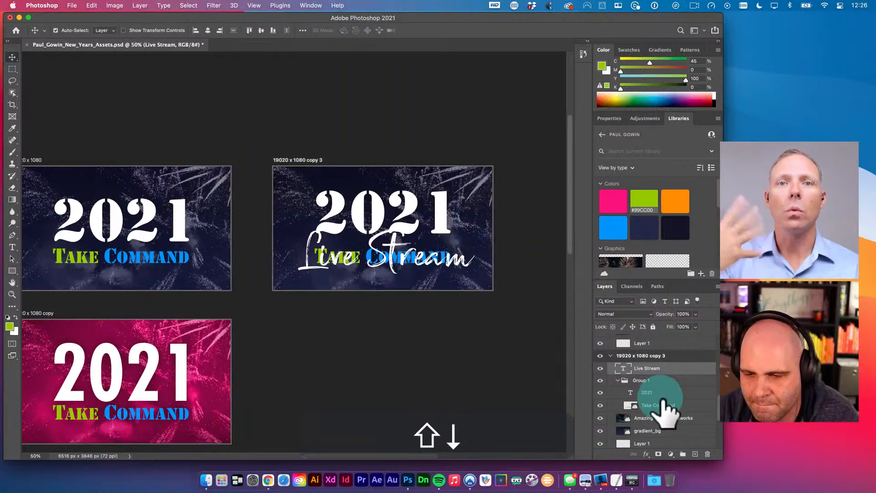
# - Raise Take Command and Group 1 (2021 and Take Command) further up the artboard
pyautogui.click(666, 405)
pyautogui.hotkey('shift', 'Up')
pyautogui.hotkey('shift', 'Up')
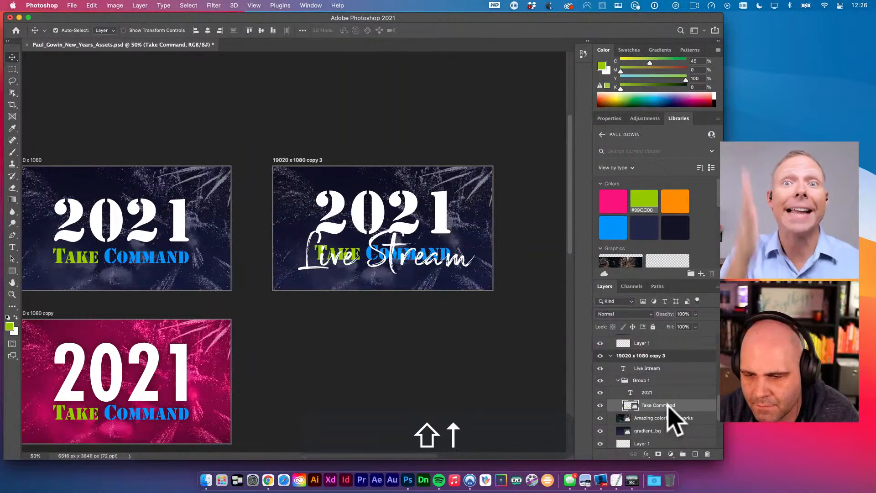
pyautogui.hotkey('shift', 'Up')
pyautogui.hotkey('shift', 'Up')
pyautogui.hotkey('shift', 'Up')
pyautogui.hotkey('shift', 'Up')
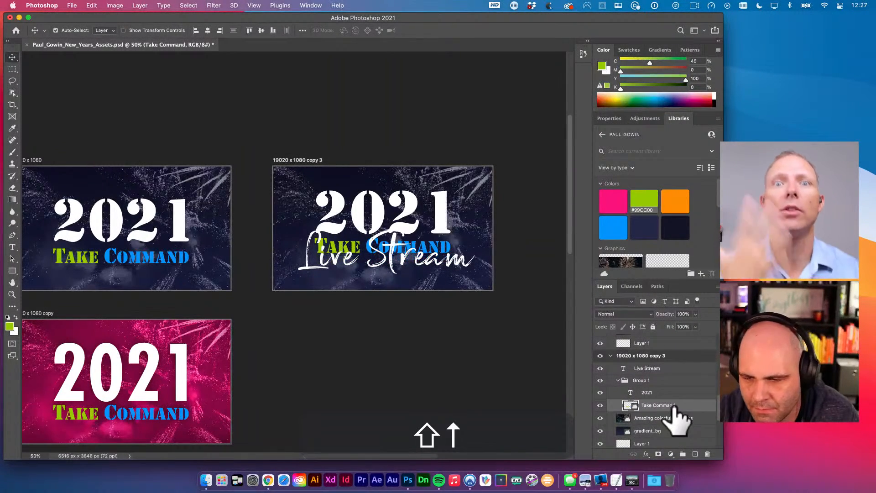
pyautogui.click(671, 382)
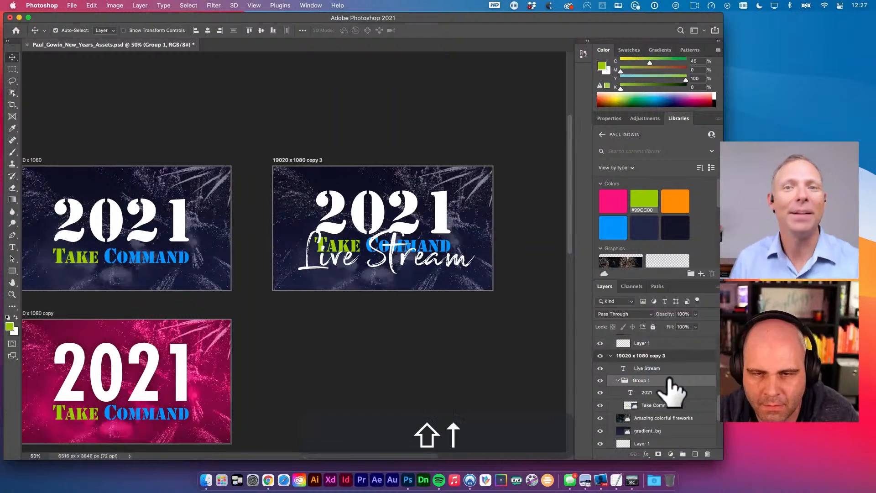
pyautogui.hotkey('shift', 'Up')
pyautogui.hotkey('shift', 'Up')
pyautogui.hotkey('shift', 'Up')
pyautogui.press('super+t')
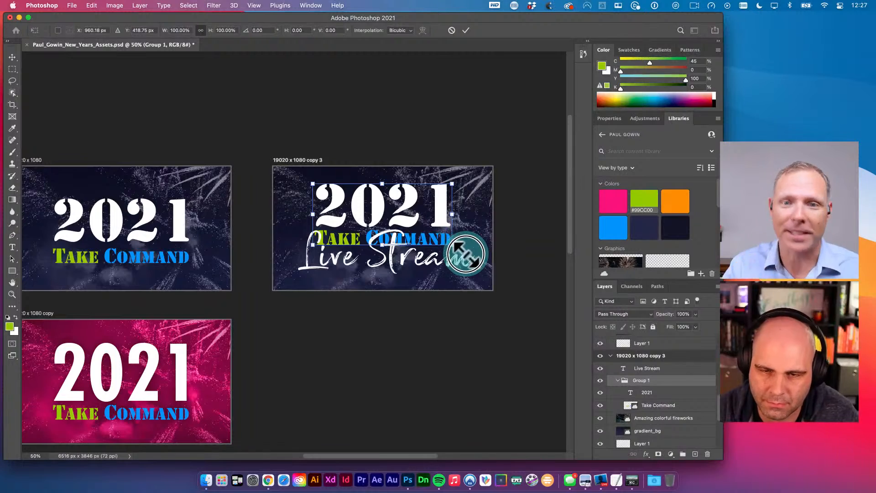
pyautogui.press('Return')
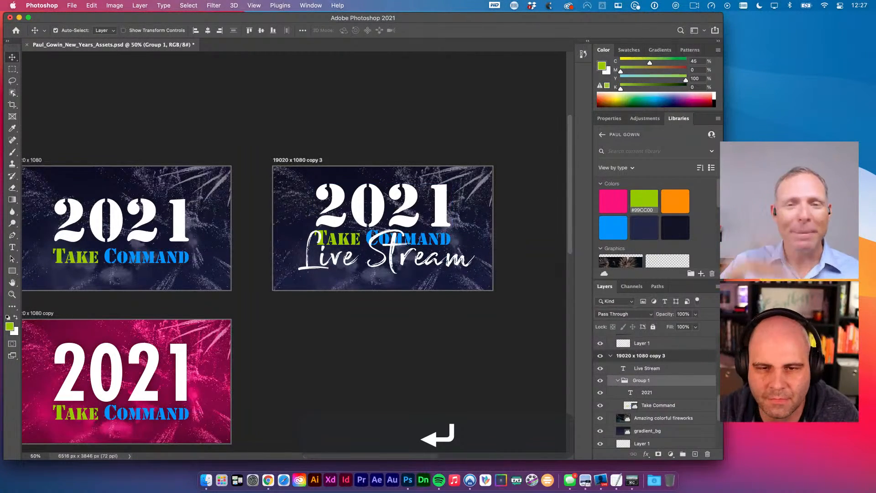
pyautogui.press('cmd+a')
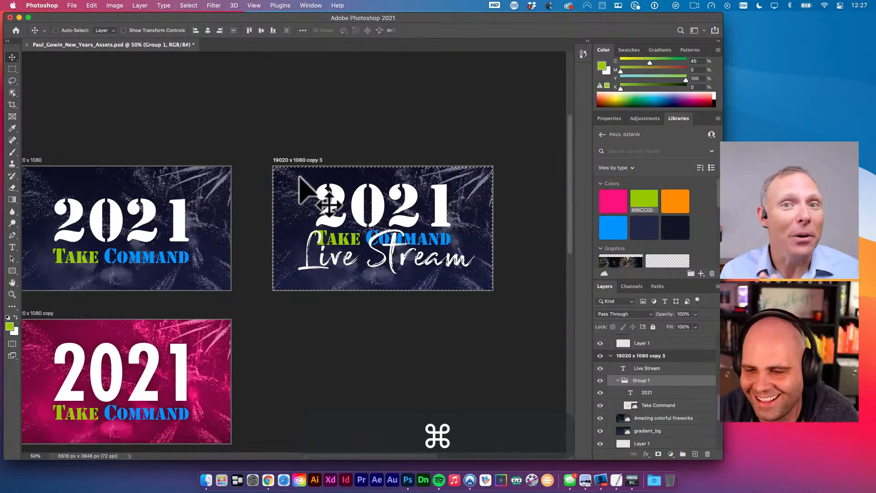
pyautogui.press('v')
# - Shrink Live Stream to about 61% and nudge it down beneath the titles
pyautogui.click(661, 369)
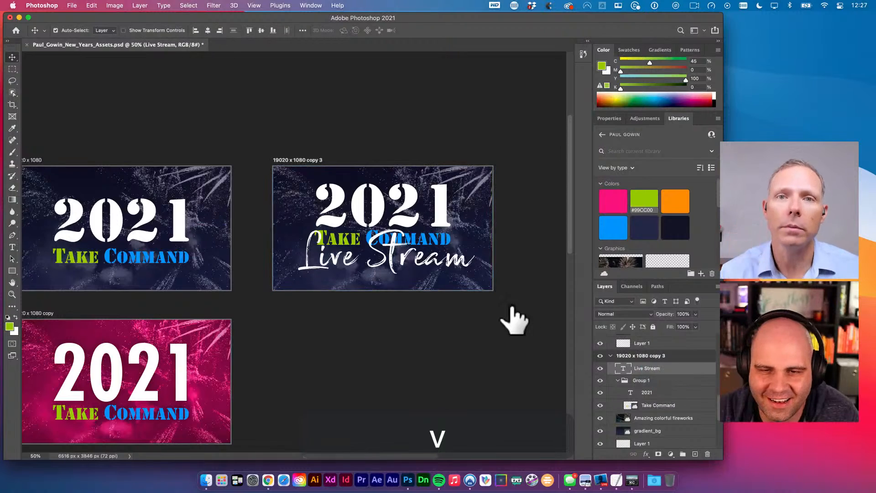
pyautogui.press('super+t')
pyautogui.moveTo(476, 213)
pyautogui.mouseDown()
pyautogui.moveTo(495, 209)
pyautogui.moveTo(466, 219)
pyautogui.mouseUp()
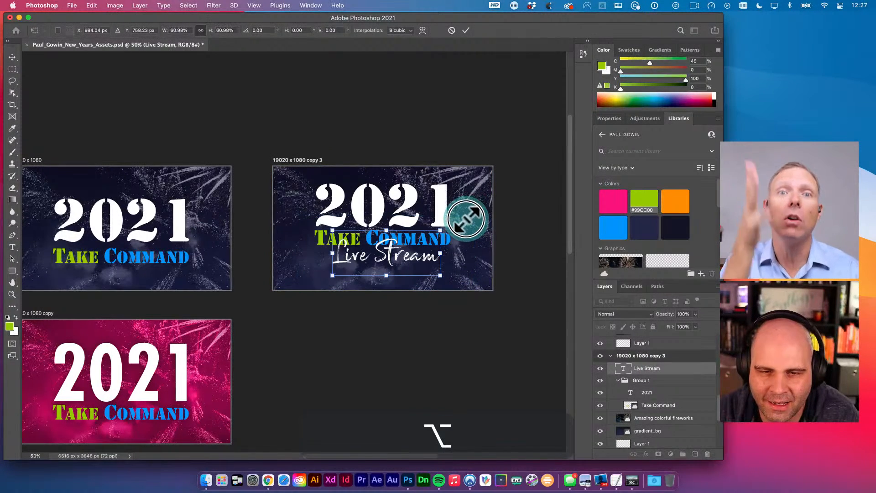
pyautogui.press('Return')
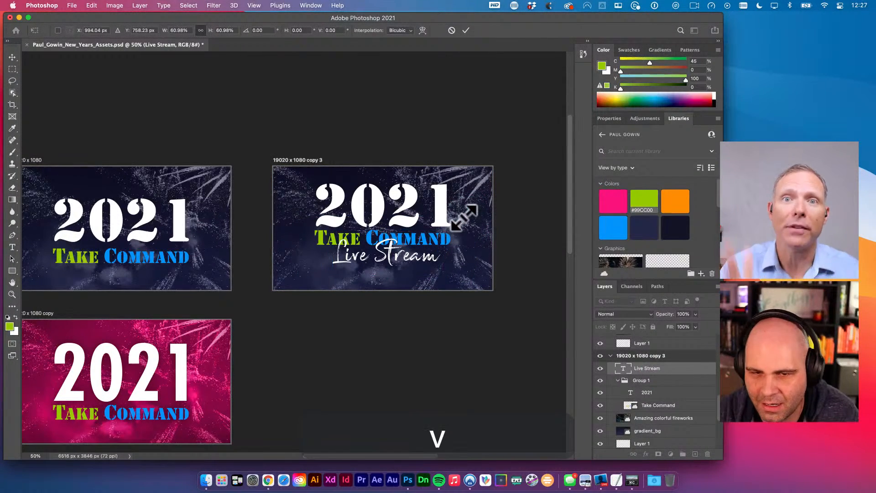
pyautogui.hotkey('shift', 'Down')
pyautogui.hotkey('shift', 'Down')
pyautogui.hotkey('shift', 'Down')
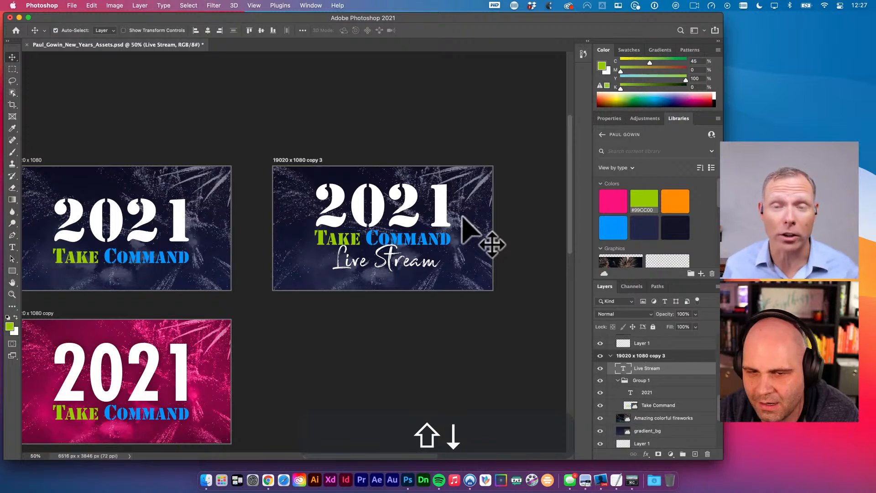
pyautogui.hotkey('shift', 'Down')
pyautogui.hotkey('shift', 'Down')
pyautogui.hotkey('shift', 'Down')
pyautogui.hotkey('shift', 'Down')
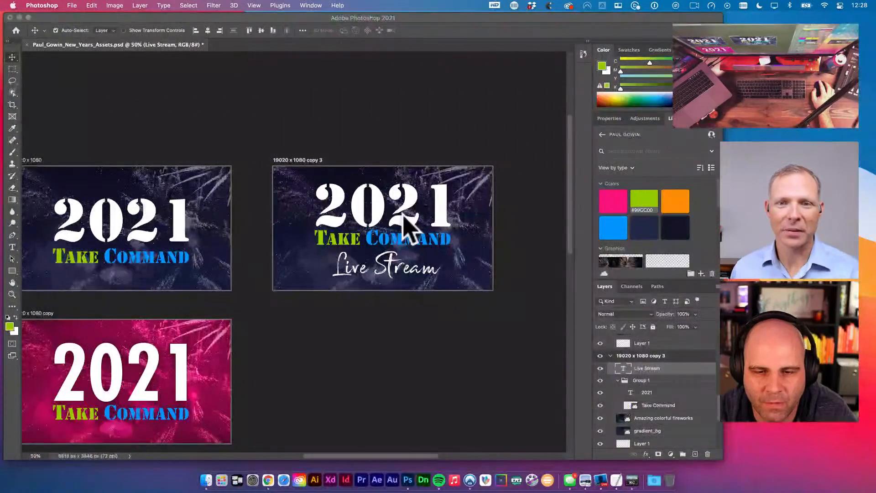
# - Zoom in on the copy 3 artboard and reposition the Live Stream text slightly
pyautogui.click(391, 222)
pyautogui.press('v')
pyautogui.press('space')
pyautogui.click(392, 342)
pyautogui.press('space')
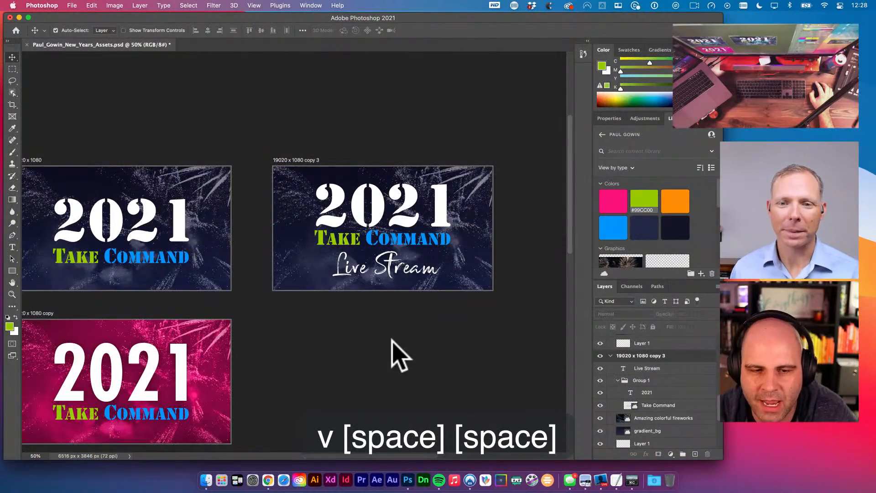
pyautogui.moveTo(390, 327); pyautogui.dragTo(416, 274)
pyautogui.press('space')
pyautogui.moveTo(397, 335); pyautogui.dragTo(388, 340)
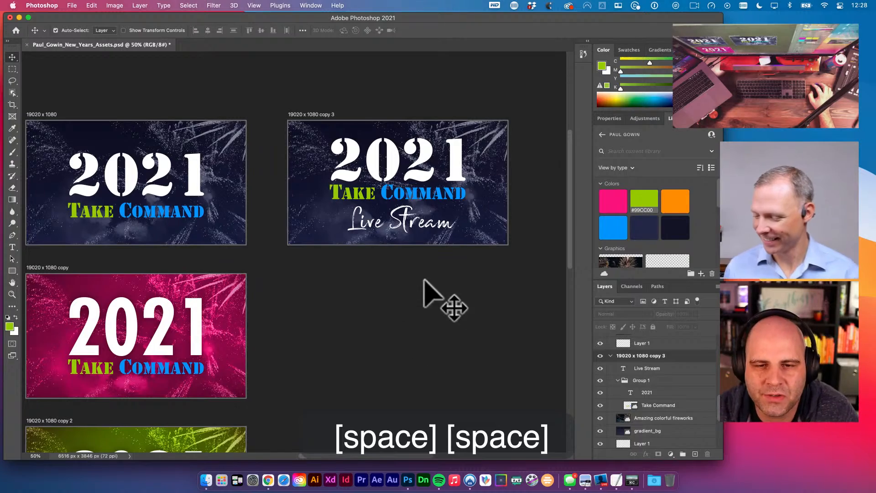
pyautogui.press('super+space')
pyautogui.click(396, 242)
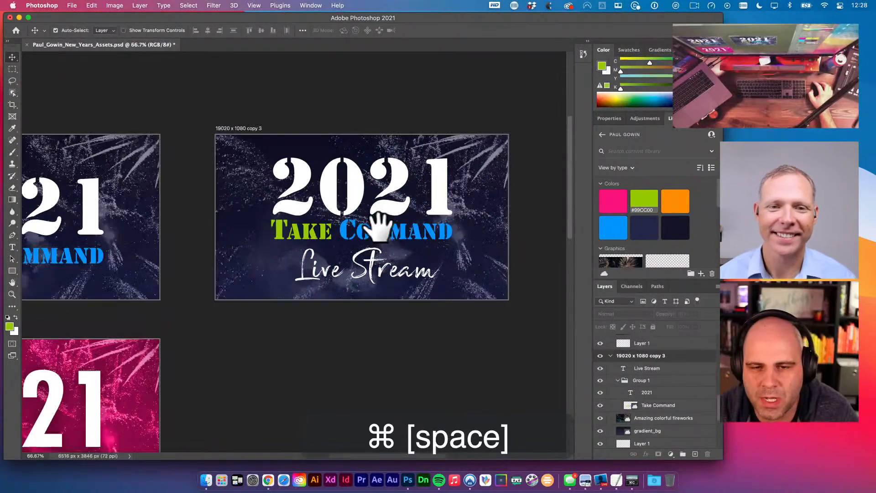
pyautogui.click(400, 282)
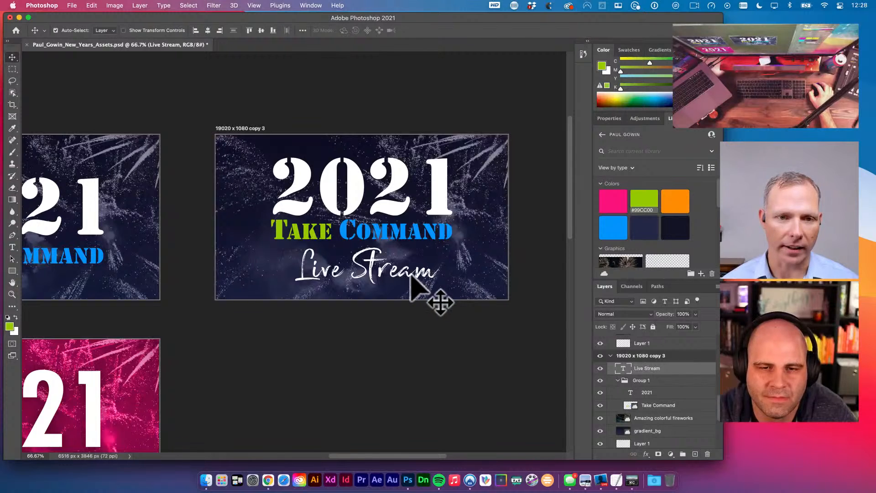
pyautogui.moveTo(371, 262); pyautogui.dragTo(373, 253)
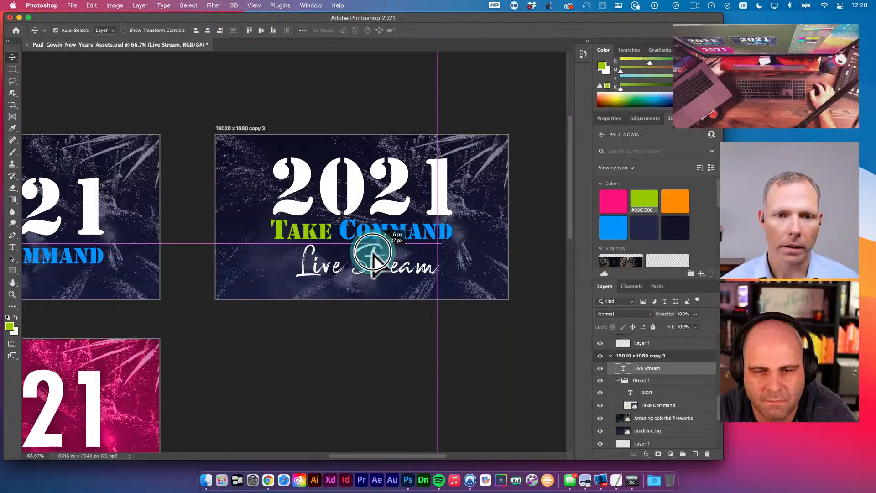
pyautogui.moveTo(372, 259); pyautogui.dragTo(371, 261)
# - Retype the Live Stream text as 'of', then delete that text layer
pyautogui.press('t')
pyautogui.click(371, 261)
pyautogui.press('super+a')
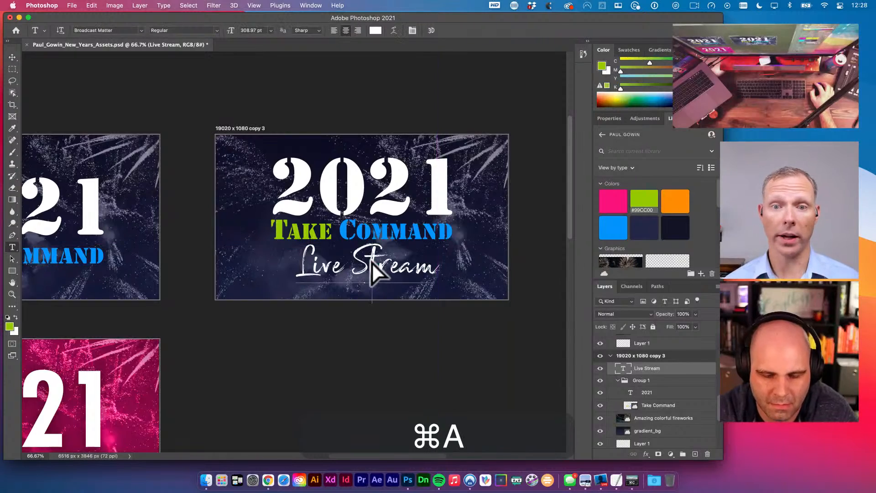
pyautogui.write('of')
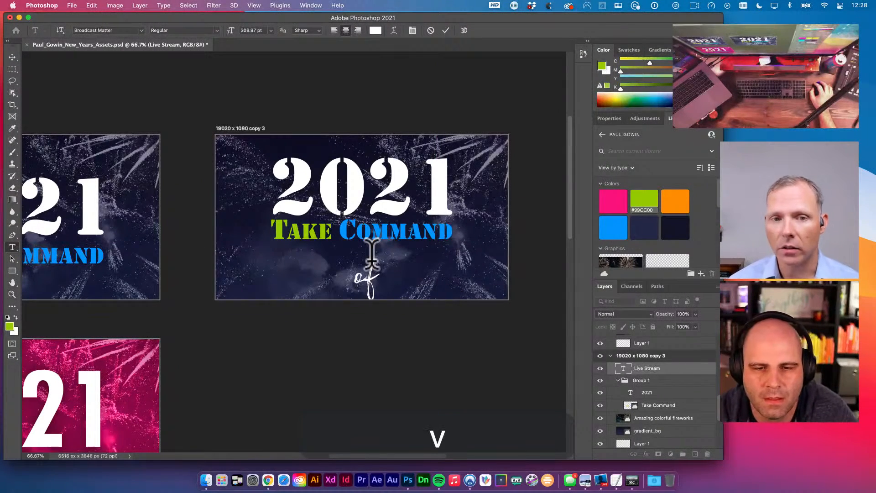
pyautogui.press('Escape')
pyautogui.press('v')
pyautogui.moveTo(371, 264)
pyautogui.mouseDown()
pyautogui.moveTo(384, 253)
pyautogui.moveTo(374, 205)
pyautogui.moveTo(357, 272)
pyautogui.mouseUp()
pyautogui.press('BackSpace')
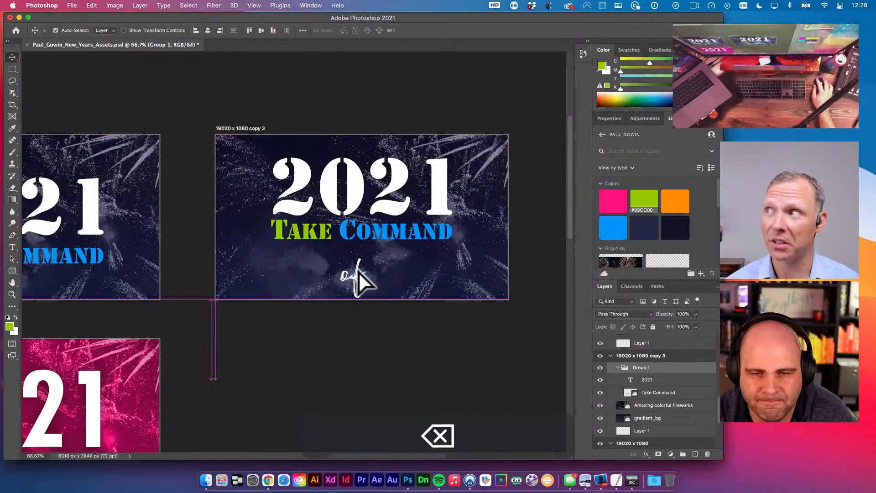
# - Vertically centre the 2021/Take Command group in copy 3, then select 2021 for layer effects
pyautogui.press('v')
pyautogui.click(358, 241)
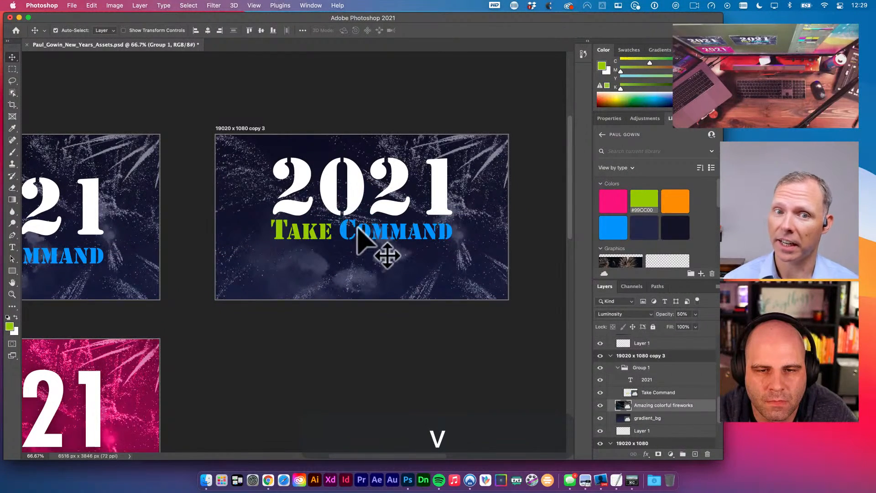
pyautogui.click(360, 231)
pyautogui.keyDown('shift'); pyautogui.click(351, 200); pyautogui.keyUp('shift')
pyautogui.click(354, 224)
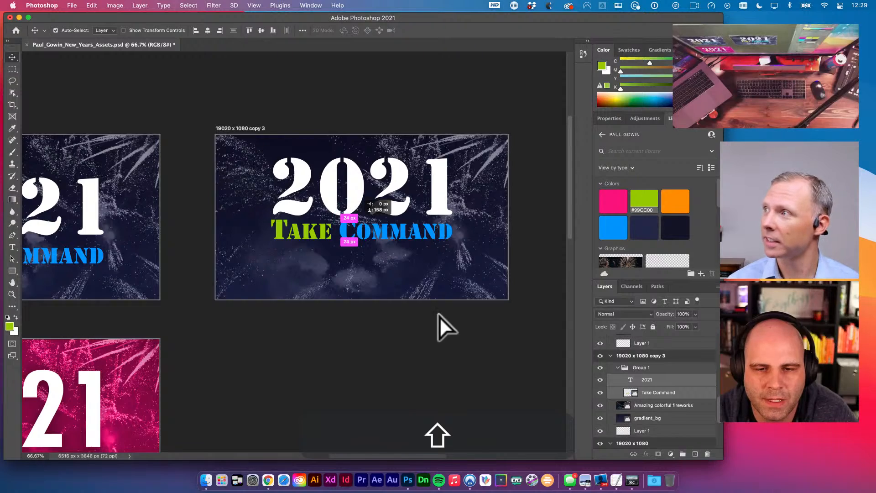
pyautogui.keyDown('alt'); pyautogui.click(399, 279); pyautogui.keyUp('alt')
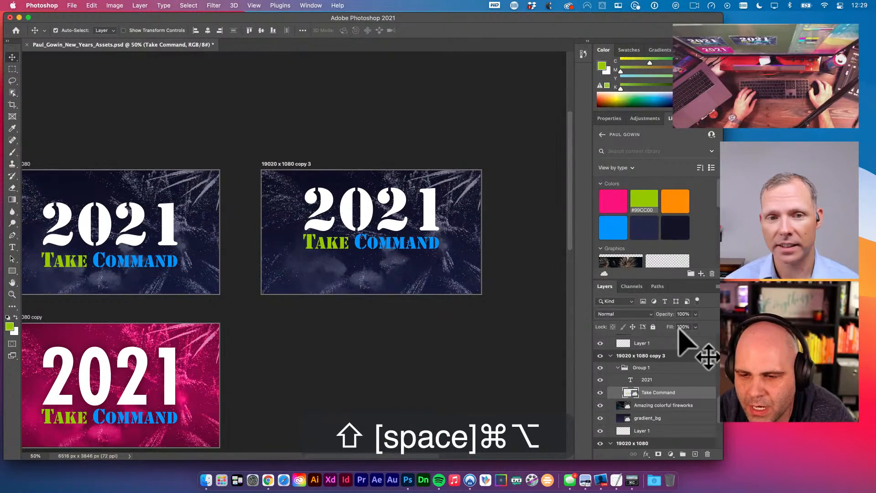
pyautogui.click(664, 367)
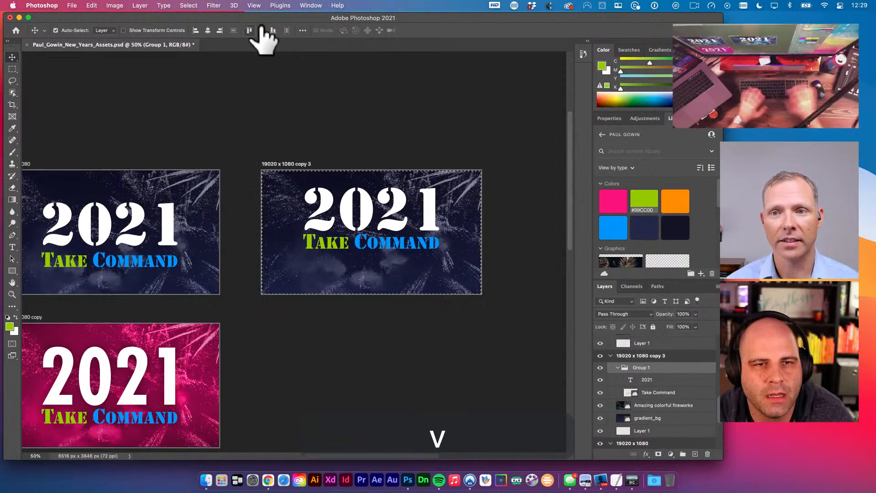
pyautogui.click(208, 30)
pyautogui.click(324, 142)
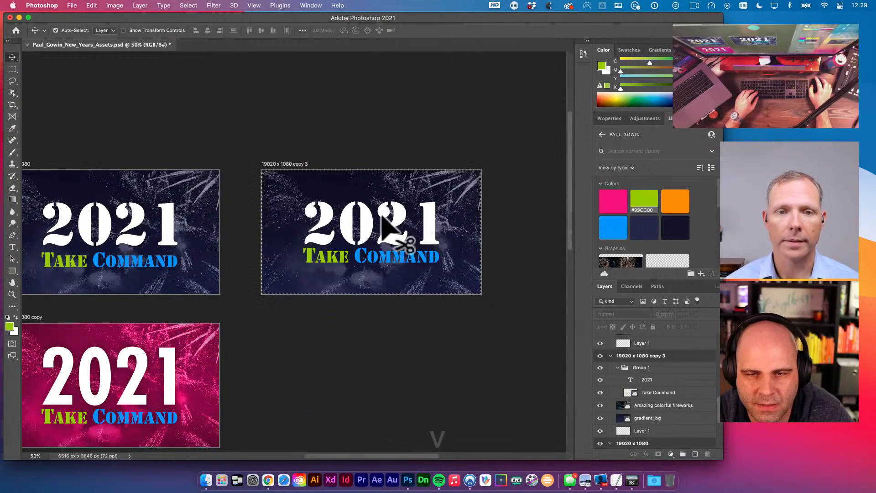
pyautogui.press('super+d')
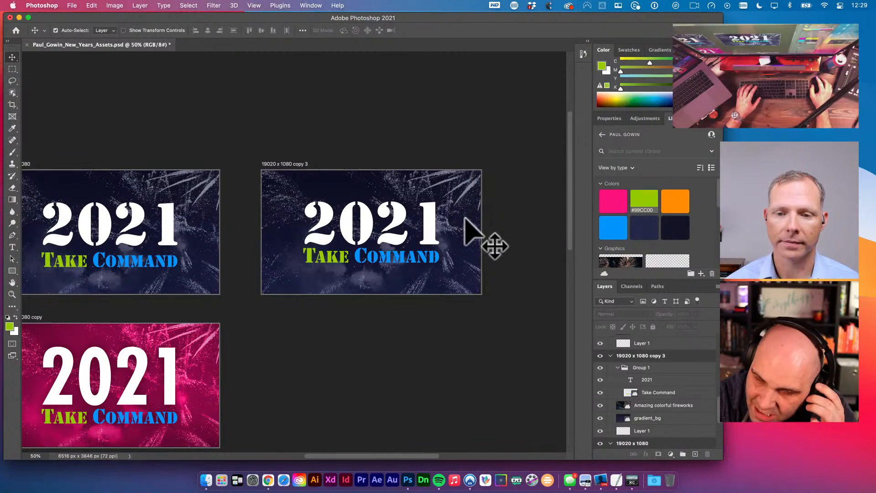
pyautogui.click(428, 217)
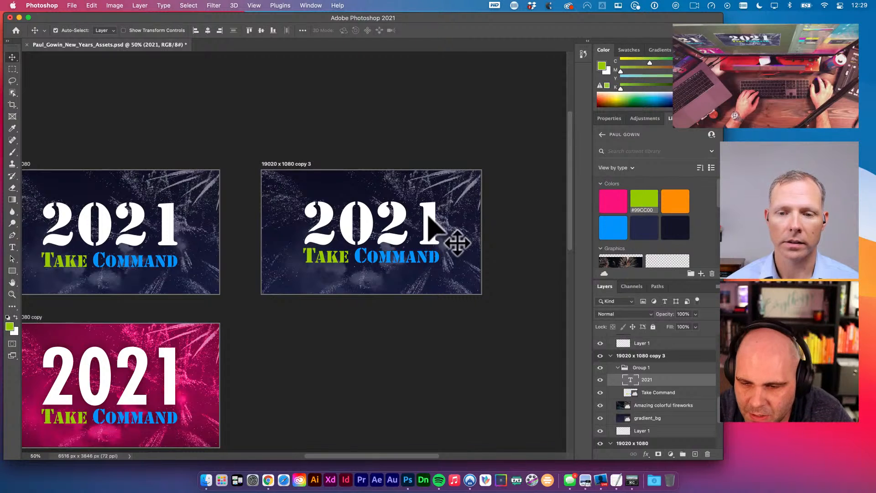
pyautogui.click(646, 454)
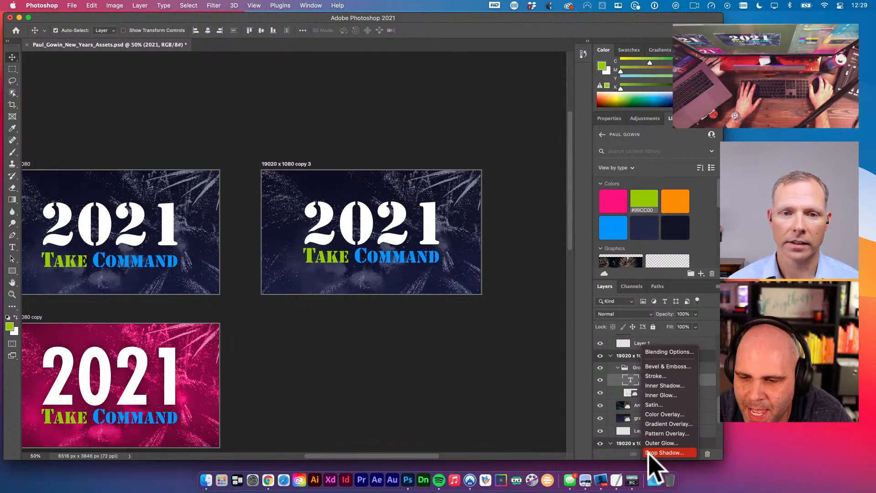
pyautogui.click(668, 366)
pyautogui.moveTo(452, 145); pyautogui.dragTo(502, 104)
pyautogui.moveTo(556, 184)
pyautogui.mouseDown()
pyautogui.moveTo(550, 181)
pyautogui.moveTo(555, 188)
pyautogui.mouseUp()
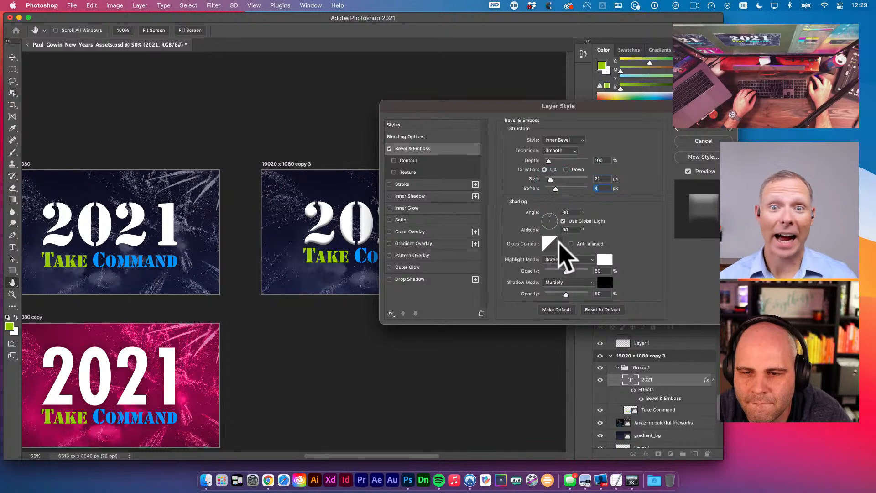
pyautogui.click(560, 243)
pyautogui.click(505, 278)
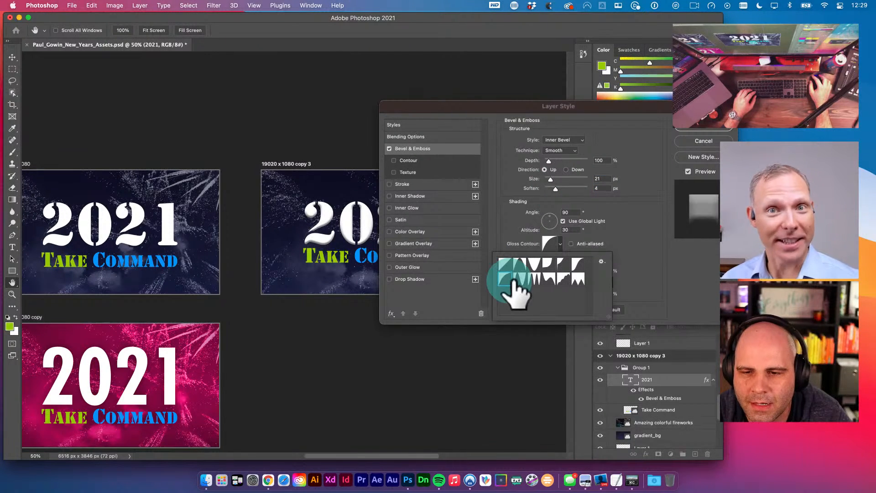
pyautogui.click(534, 265)
pyautogui.click(561, 277)
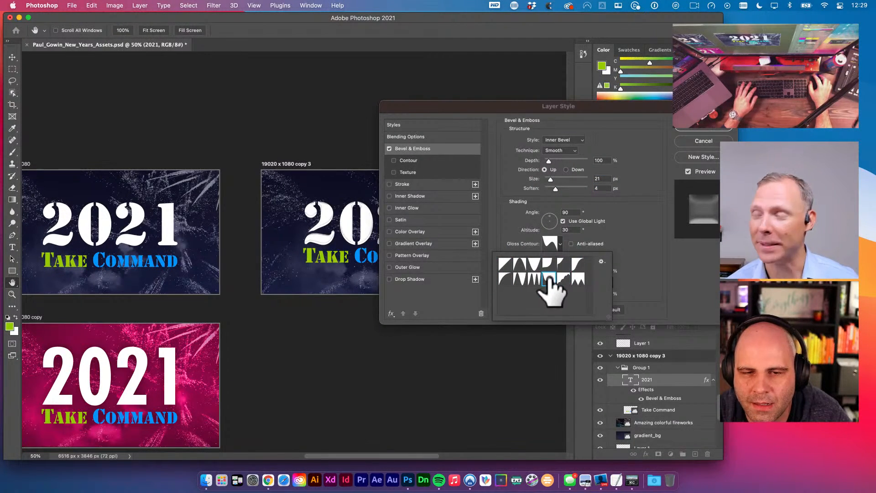
pyautogui.click(578, 277)
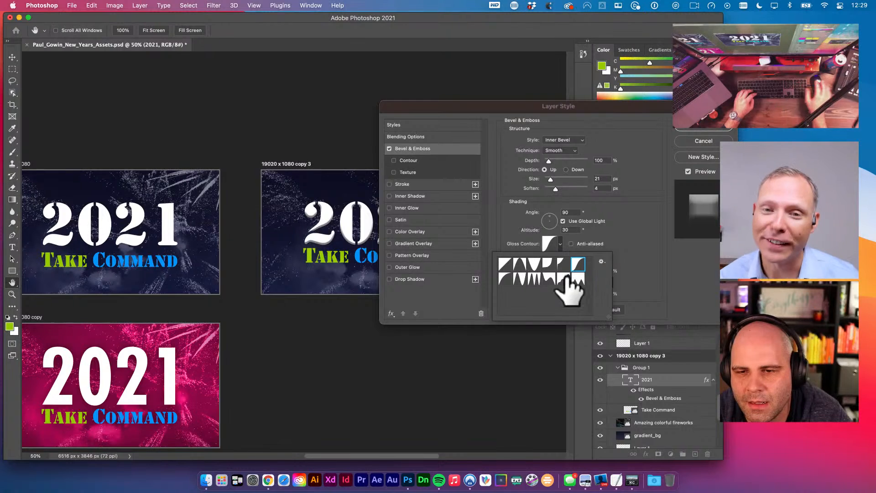
pyautogui.click(563, 278)
pyautogui.click(551, 180)
pyautogui.moveTo(551, 179)
pyautogui.mouseDown()
pyautogui.moveTo(559, 181)
pyautogui.moveTo(547, 190)
pyautogui.mouseUp()
pyautogui.moveTo(549, 160); pyautogui.dragTo(550, 161)
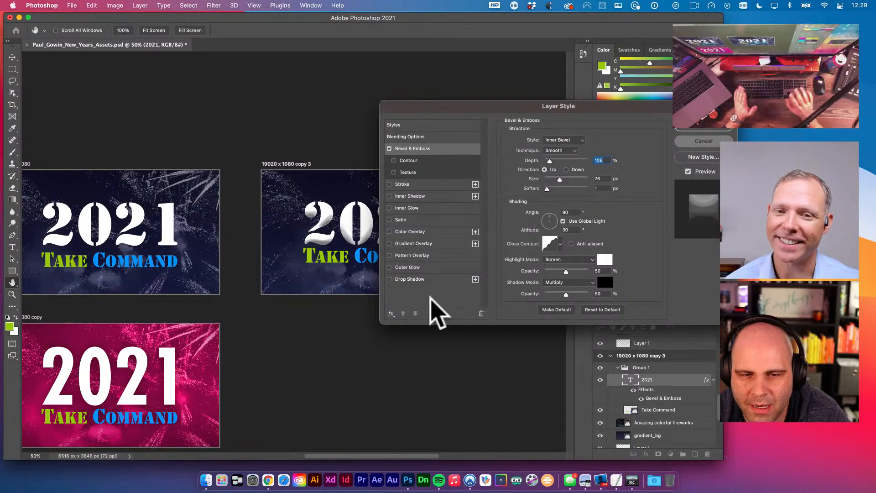
pyautogui.press('Escape')
# - Select the digits 21 in the 2021 headline and open the text colour picker for them
pyautogui.press('v')
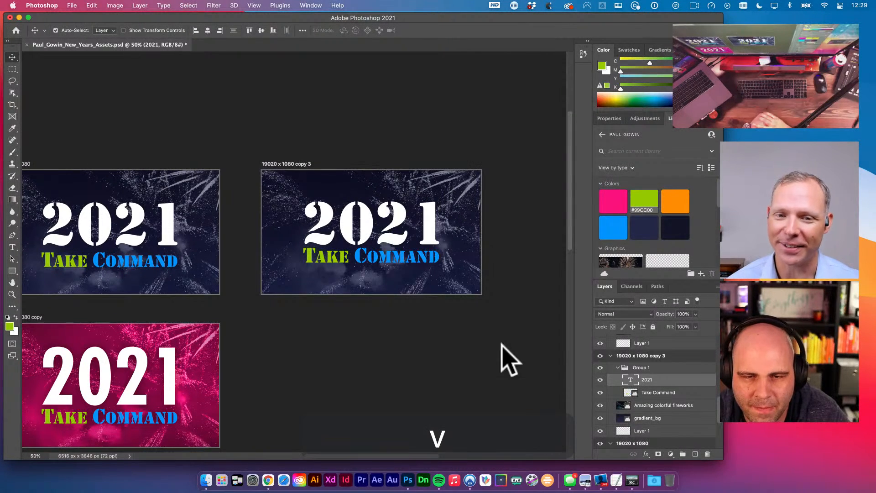
pyautogui.press('t')
pyautogui.moveTo(375, 228); pyautogui.dragTo(465, 245)
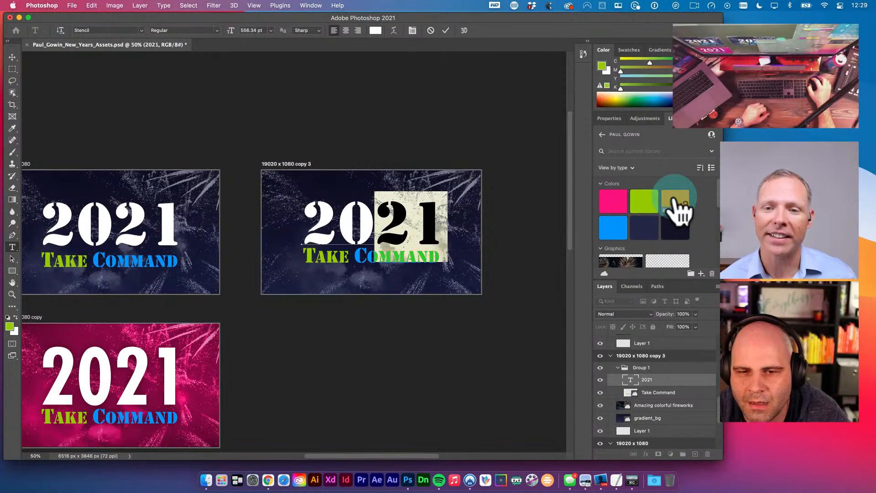
pyautogui.rightClick(674, 196)
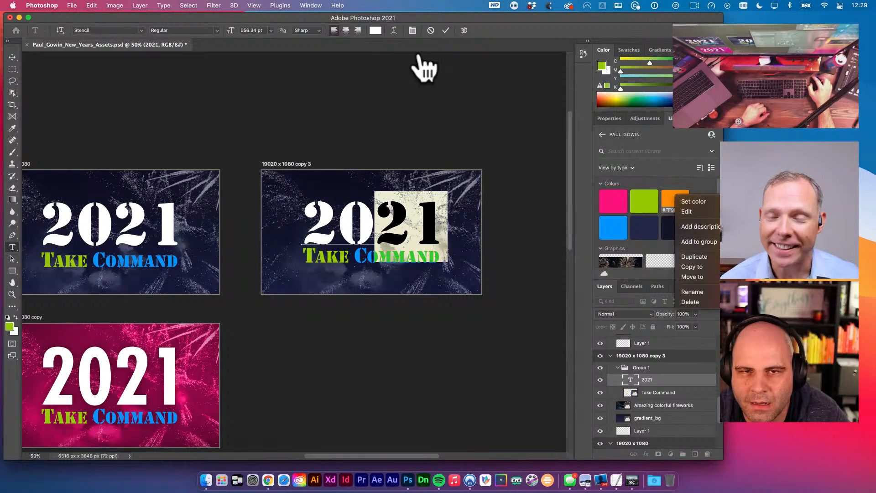
pyautogui.click(375, 31)
pyautogui.click(376, 31)
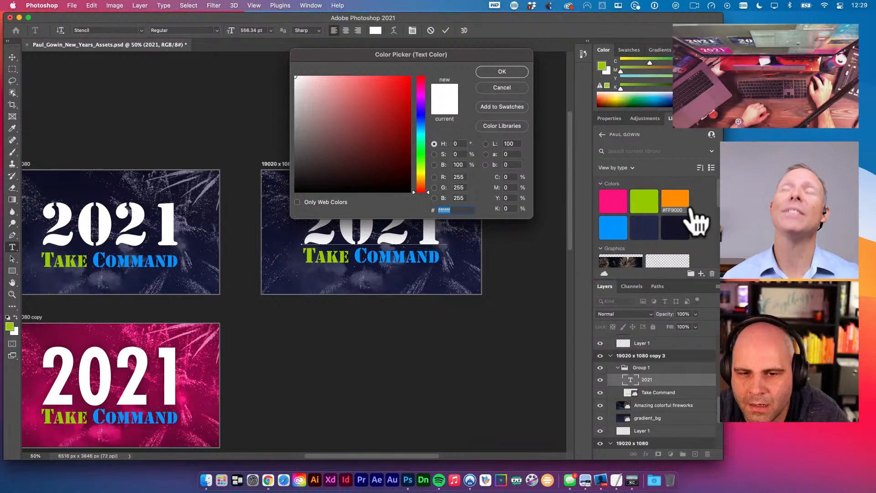
pyautogui.press('Return')
pyautogui.click(480, 180)
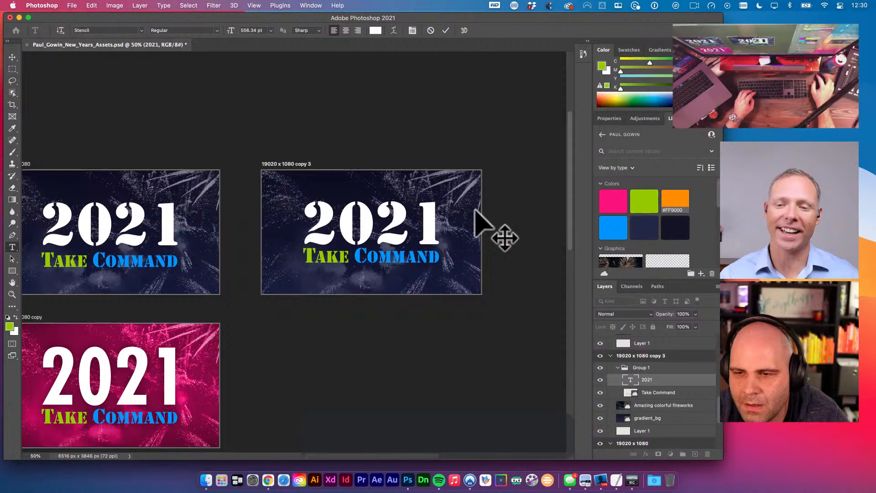
# - Set the foreground to the library orange and copy its hex value ff9000
pyautogui.click(678, 202)
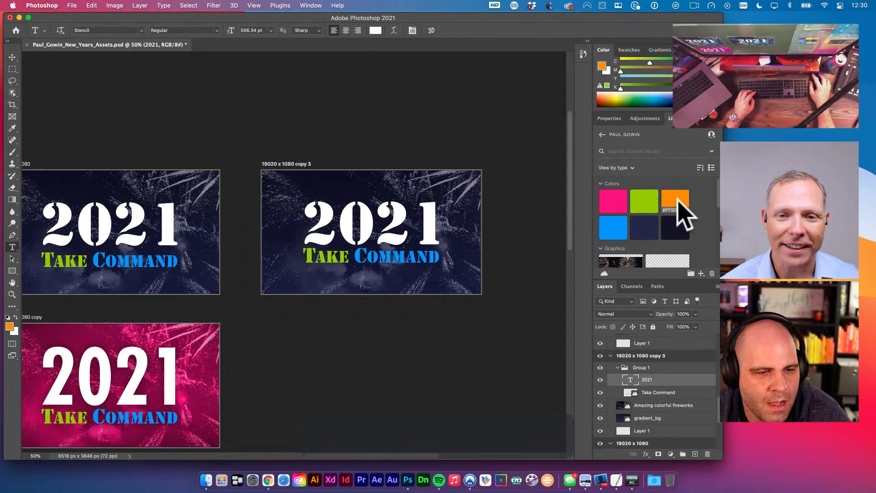
pyautogui.click(9, 326)
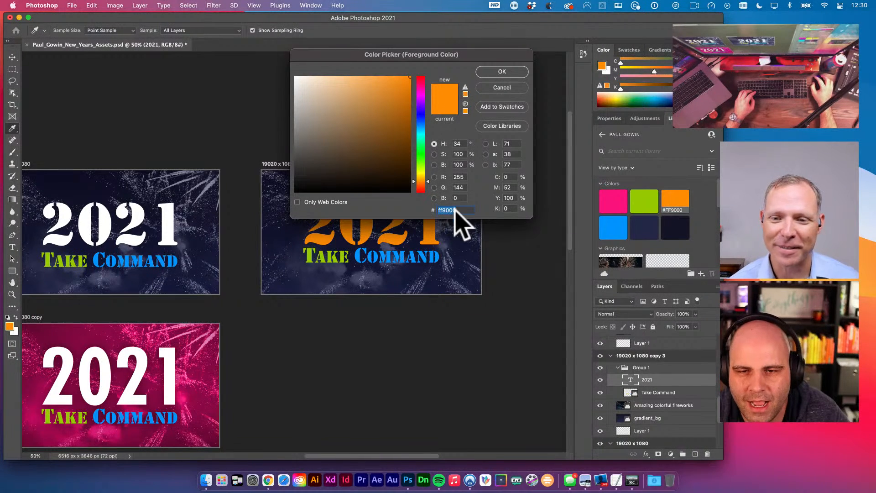
pyautogui.press('super+c')
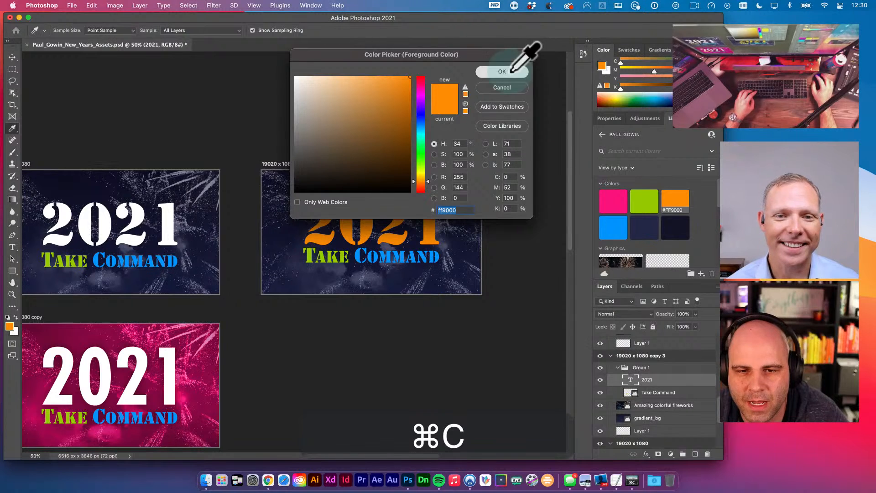
pyautogui.click(502, 72)
# - Select the digits 20 and colour them white FFFFFF
pyautogui.click(394, 230)
pyautogui.moveTo(395, 230); pyautogui.dragTo(307, 214)
pyautogui.click(375, 30)
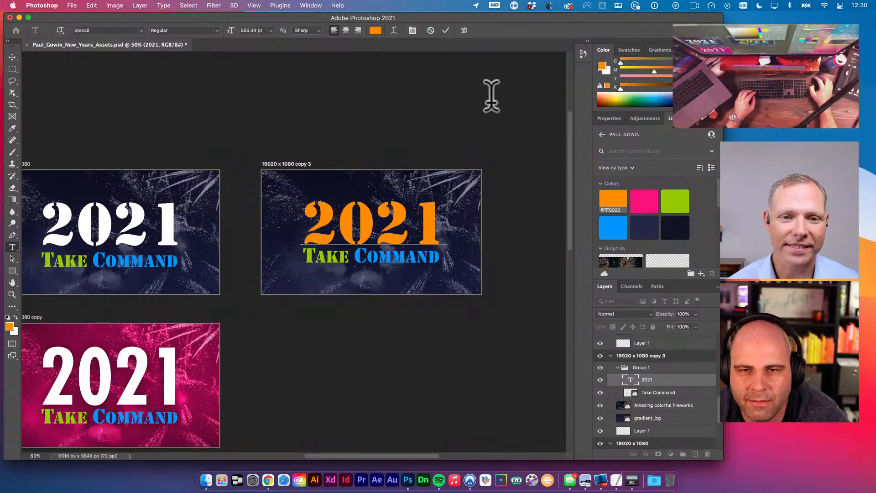
pyautogui.press('super+v')
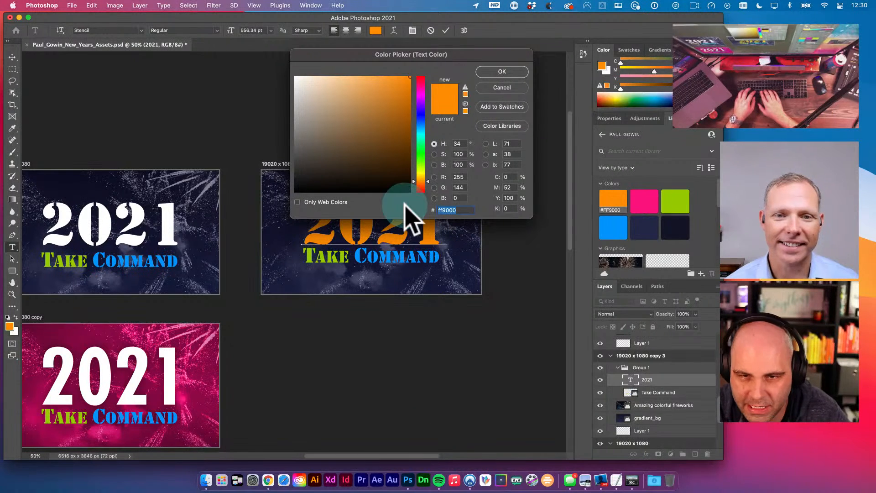
pyautogui.write('FFFFF')
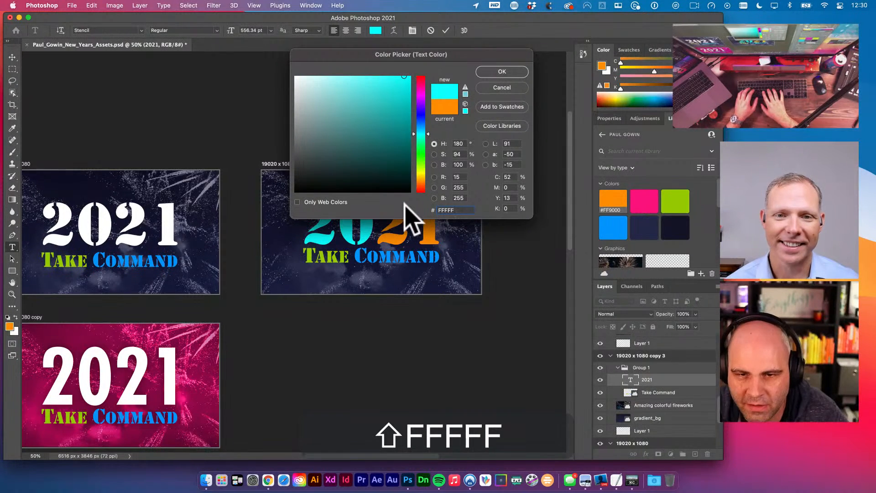
pyautogui.write('F')
pyautogui.press('Return')
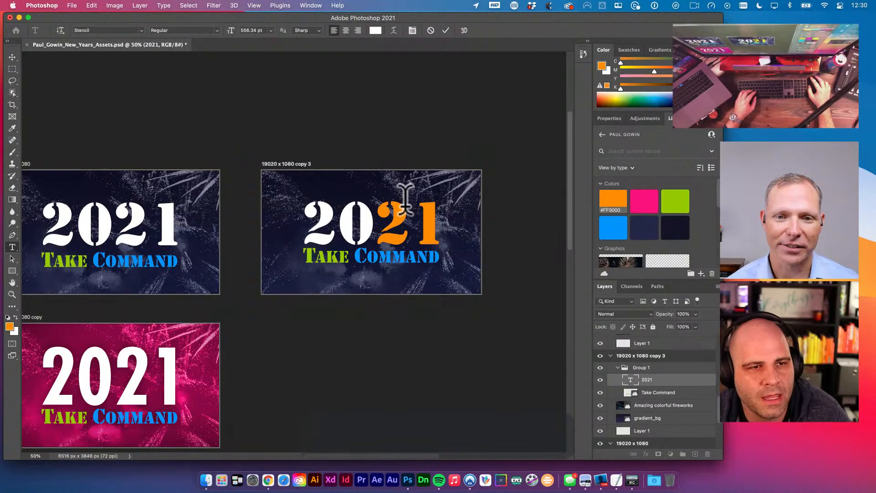
pyautogui.click(12, 58)
# - Try moving the 2021 text up, undo it, and switch to moving layers
pyautogui.click(193, 94)
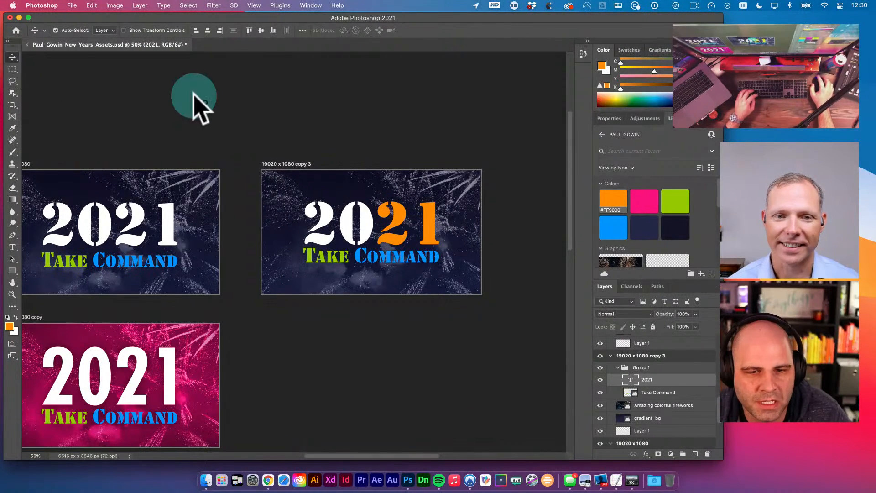
pyautogui.press('space')
pyautogui.click(374, 204)
pyautogui.press('v')
pyautogui.moveTo(283, 201); pyautogui.dragTo(319, 237)
pyautogui.press('cmd+z')
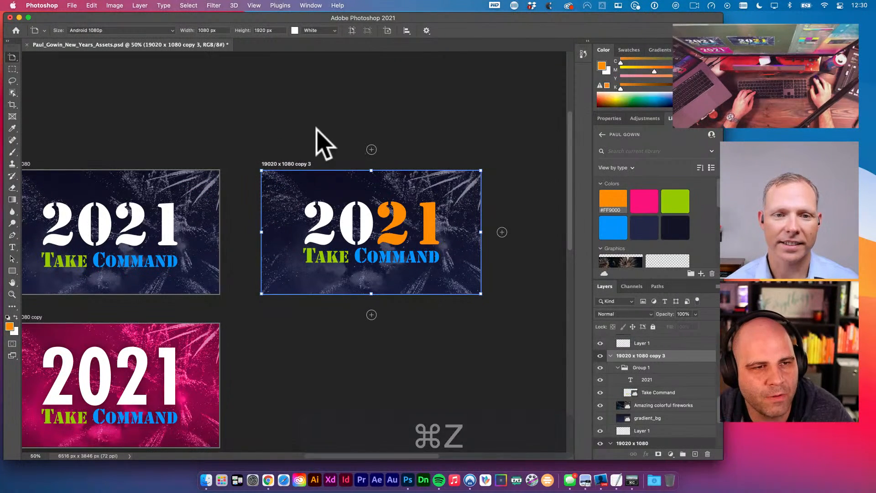
pyautogui.click(12, 57)
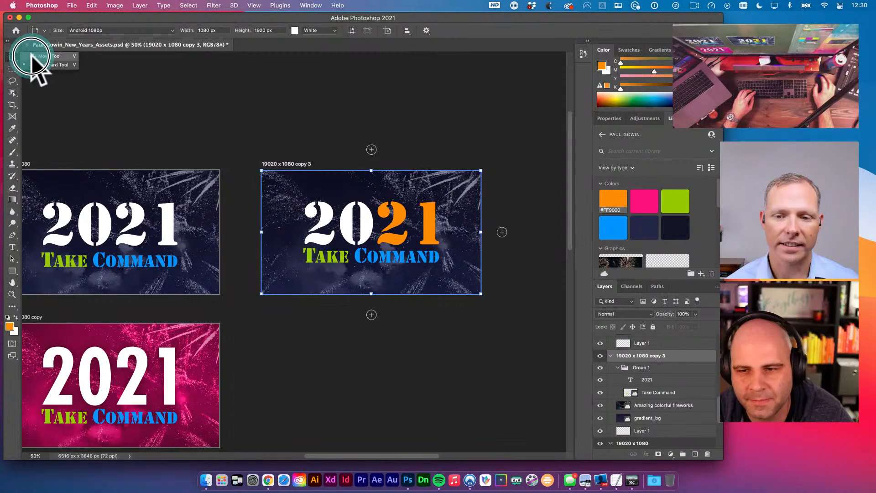
pyautogui.click(43, 57)
# - Undo a stray artboard nudge, keeping the white 20 and orange 21
pyautogui.scroll(-3, 639, 365)
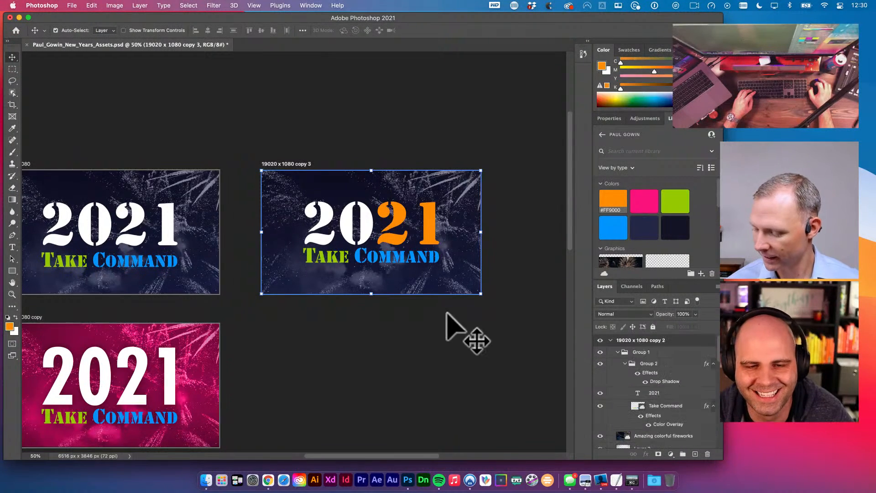
pyautogui.scroll(5, 449, 318)
pyautogui.scroll(-4, 388, 273)
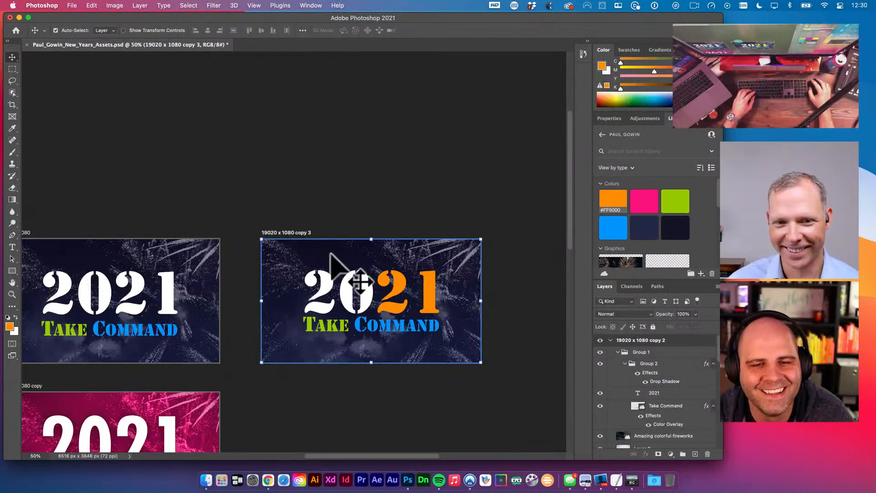
pyautogui.press('space')
pyautogui.moveTo(303, 267); pyautogui.dragTo(303, 244)
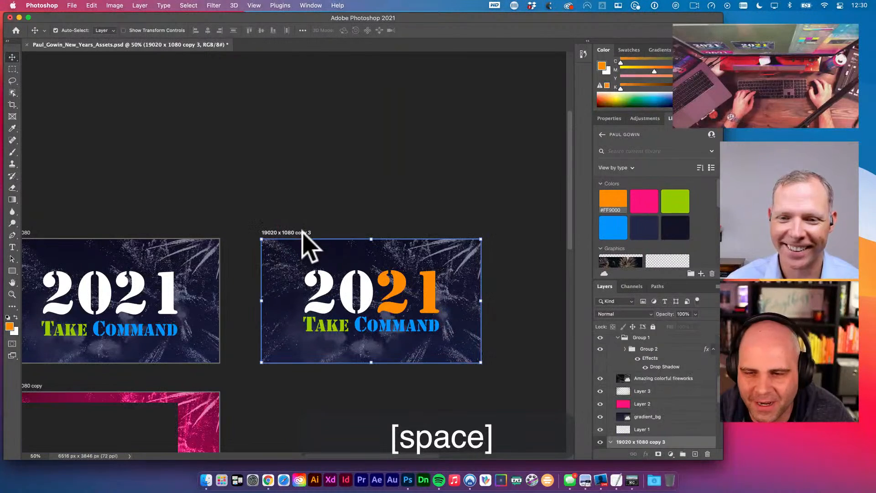
pyautogui.press('super+z')
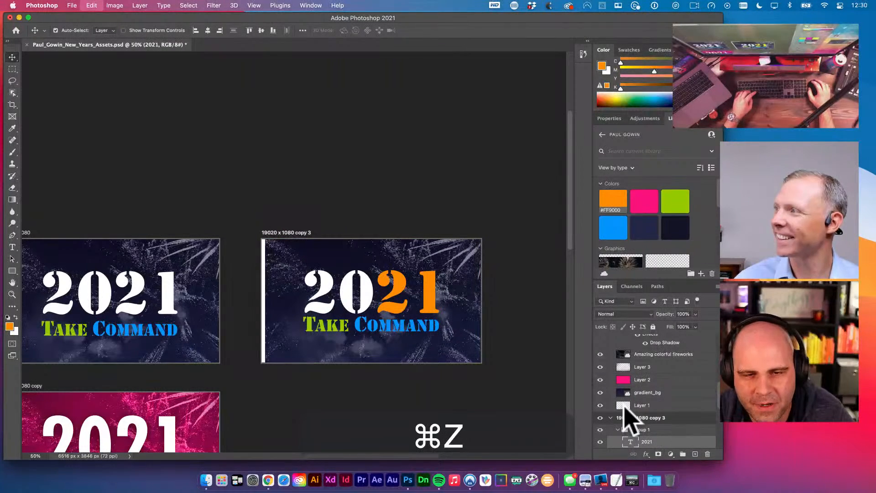
pyautogui.press('super+z')
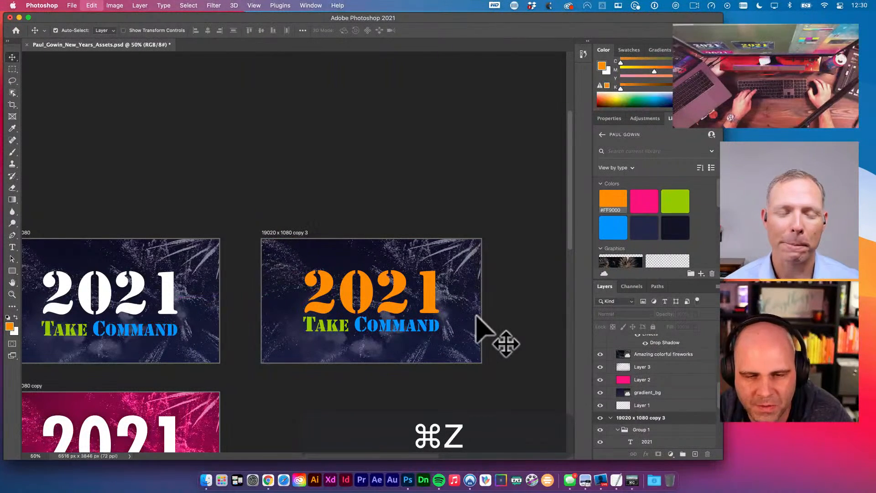
pyautogui.press('shift+super+z')
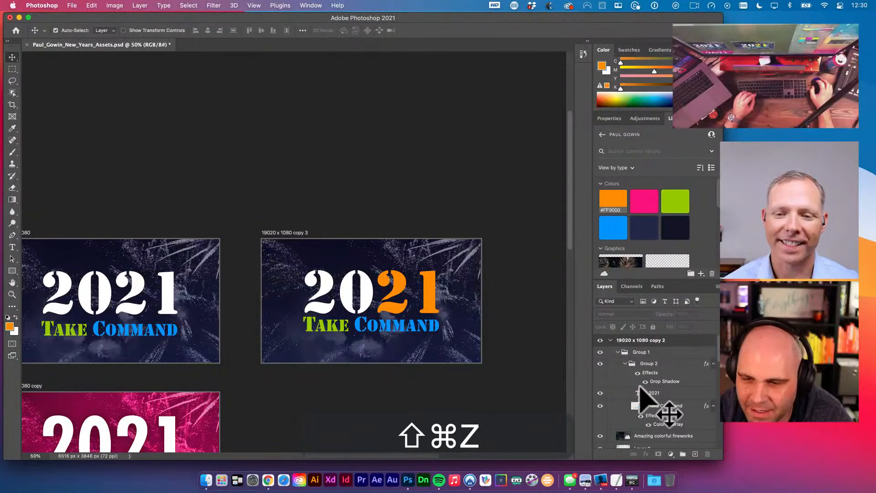
# - Duplicate the 19020 x 1080 copy 3 artboard into copy 4
pyautogui.click(617, 351)
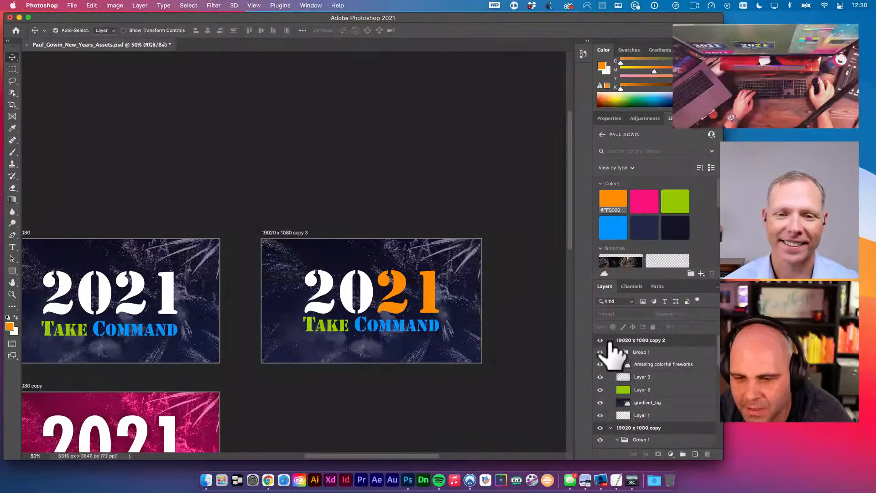
pyautogui.click(636, 341)
pyautogui.press('super+j')
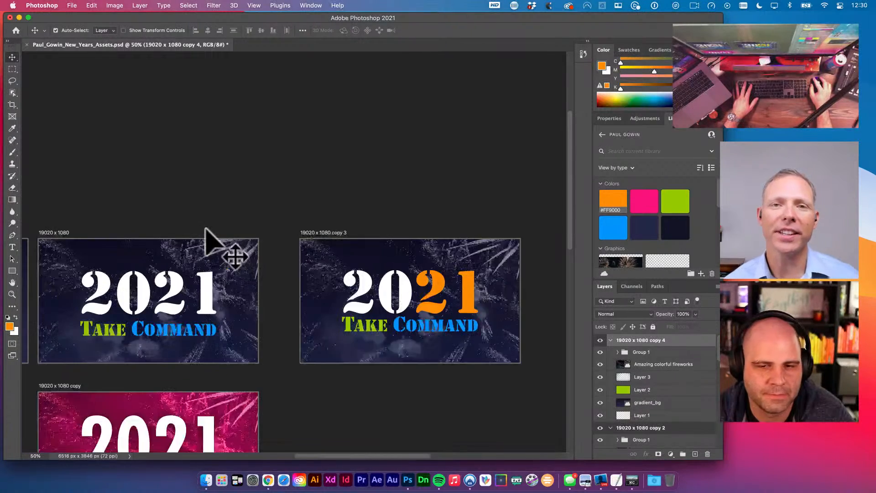
pyautogui.hscroll(5, 205, 228)
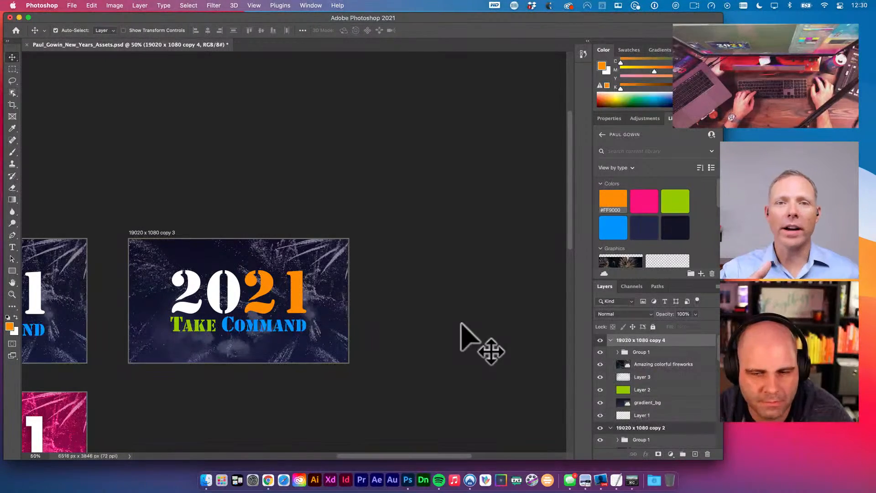
pyautogui.press('super+z')
pyautogui.click(166, 232)
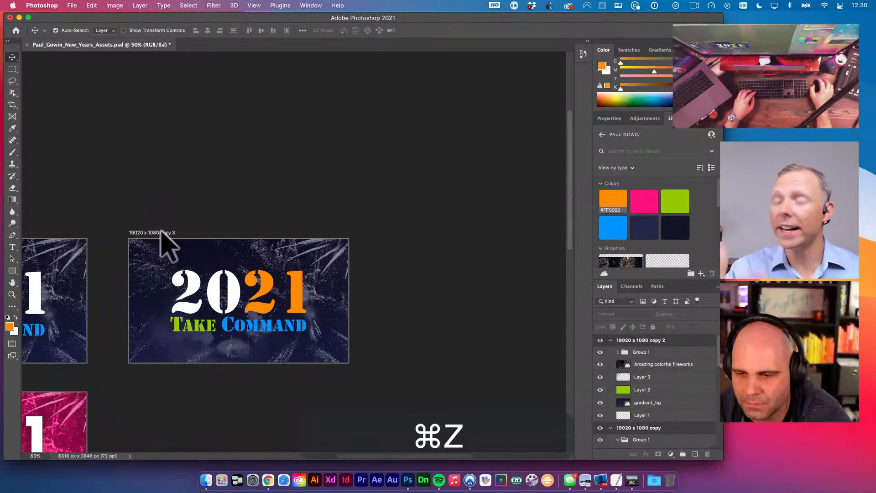
pyautogui.press('super+j')
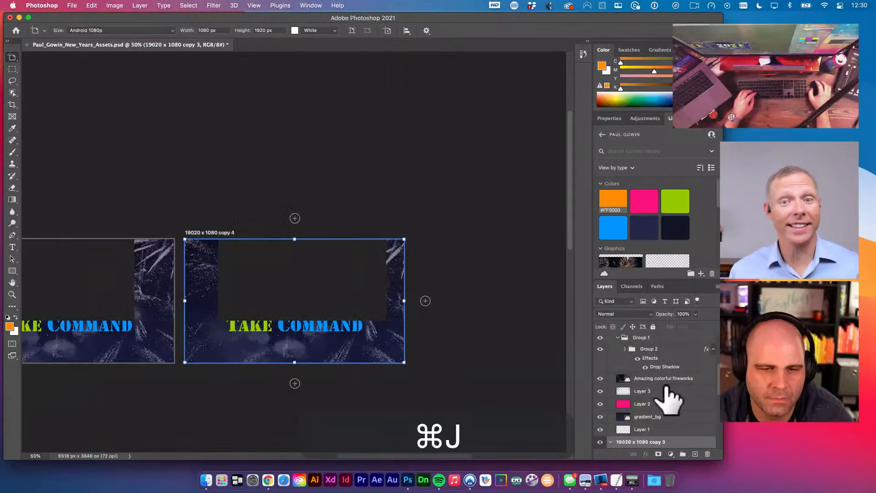
pyautogui.press('space')
pyautogui.moveTo(392, 315); pyautogui.dragTo(159, 218)
pyautogui.press('v')
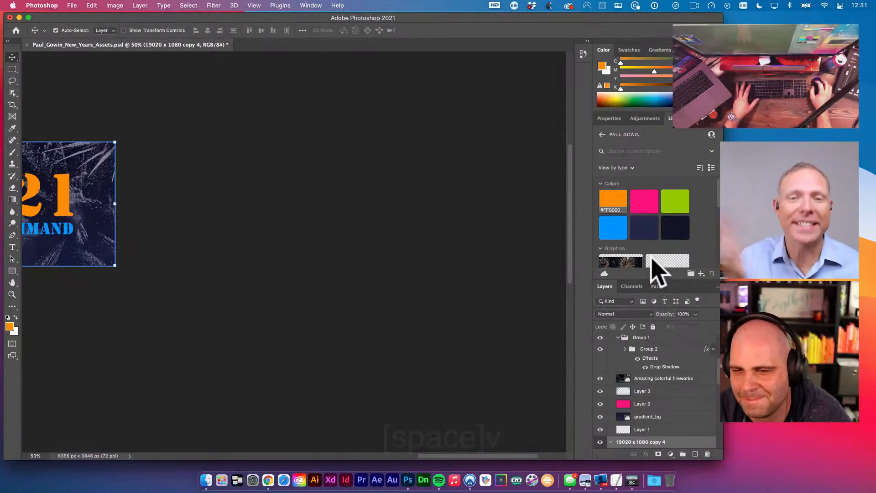
pyautogui.scroll(-2, 660, 269)
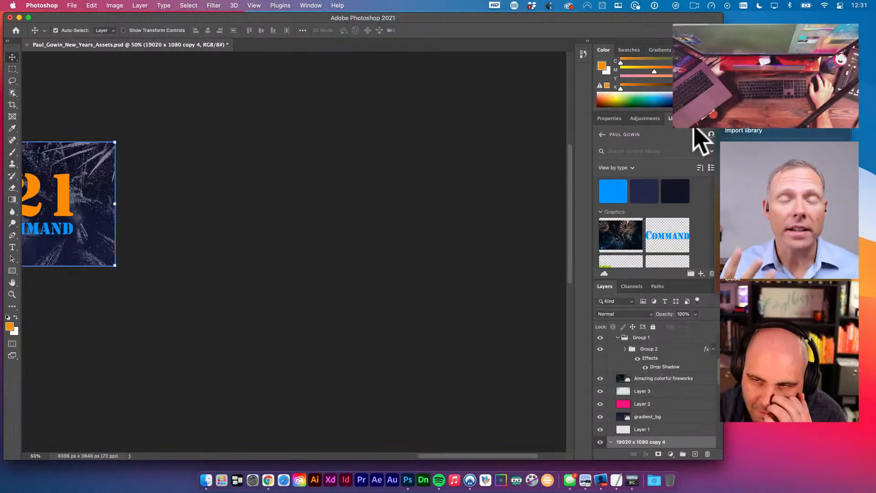
# - Open the Adobe Stock fireworks vector set's details and dismiss the failed Save to Library error
pyautogui.click(267, 480)
pyautogui.scroll(10, 322, 365)
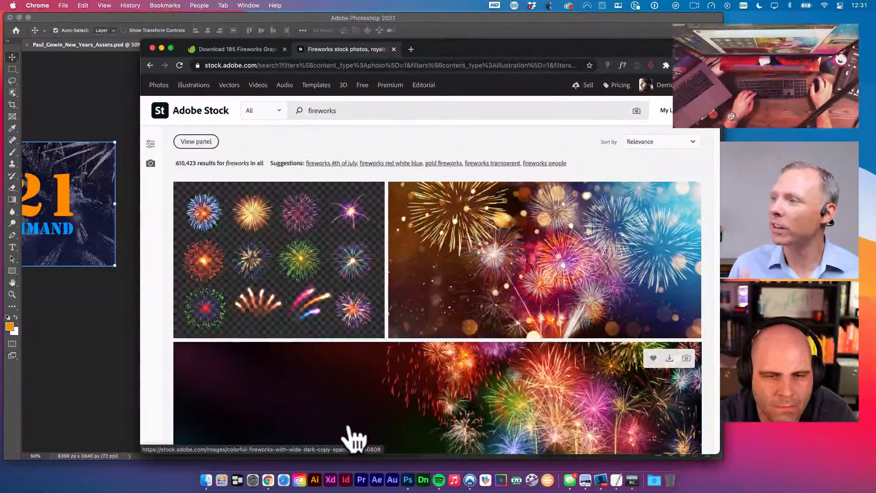
pyautogui.click(287, 257)
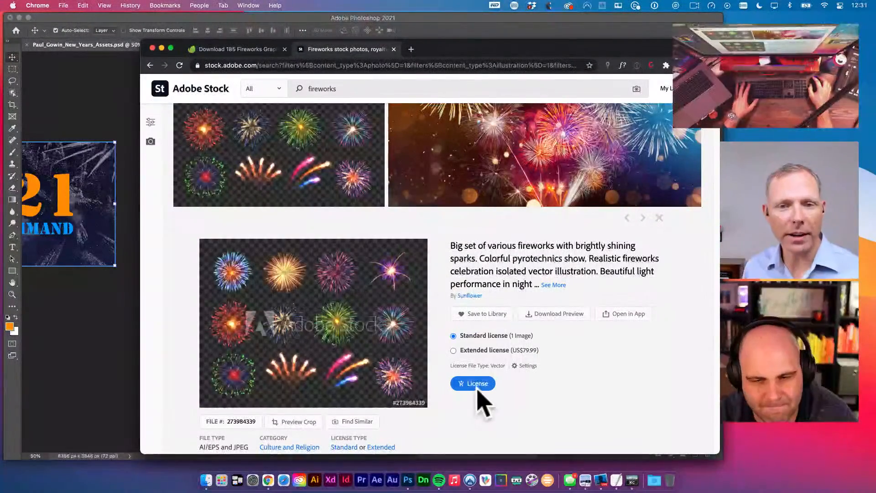
pyautogui.click(486, 315)
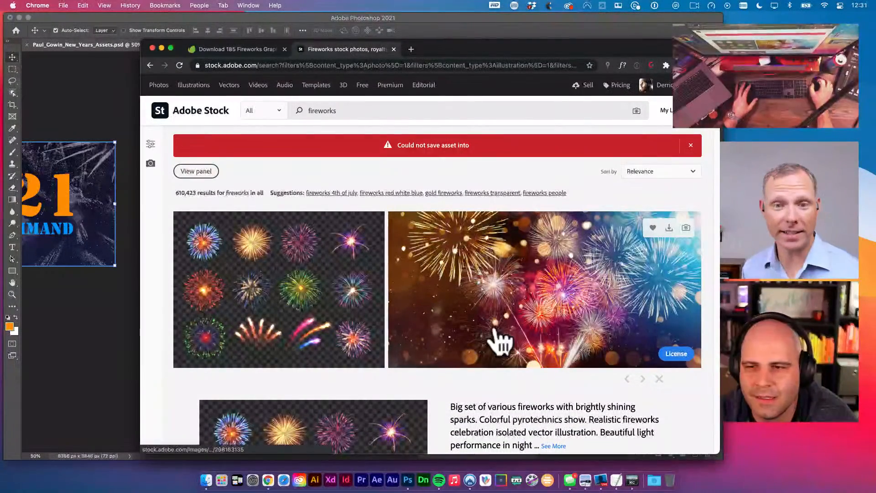
pyautogui.click(690, 145)
# - License the fireworks set and drag AdobeStock_273984339.ai out of Downloads into Illustrator
pyautogui.scroll(-5, 512, 251)
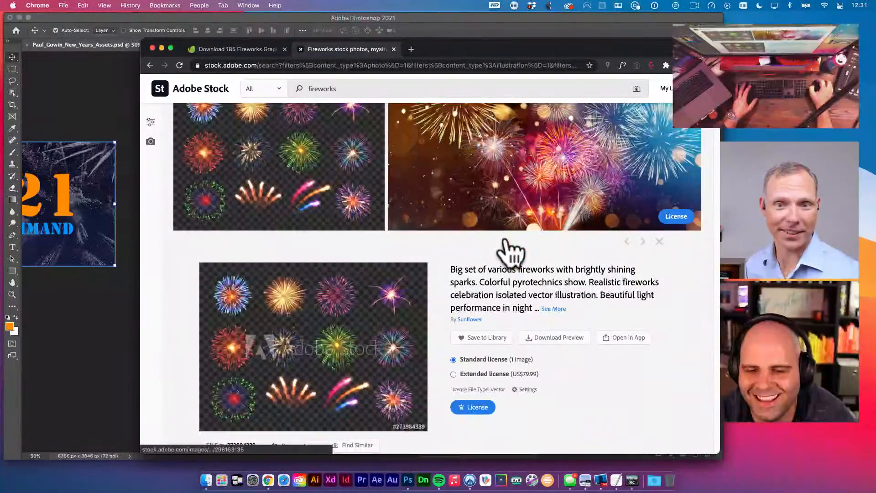
pyautogui.click(482, 393)
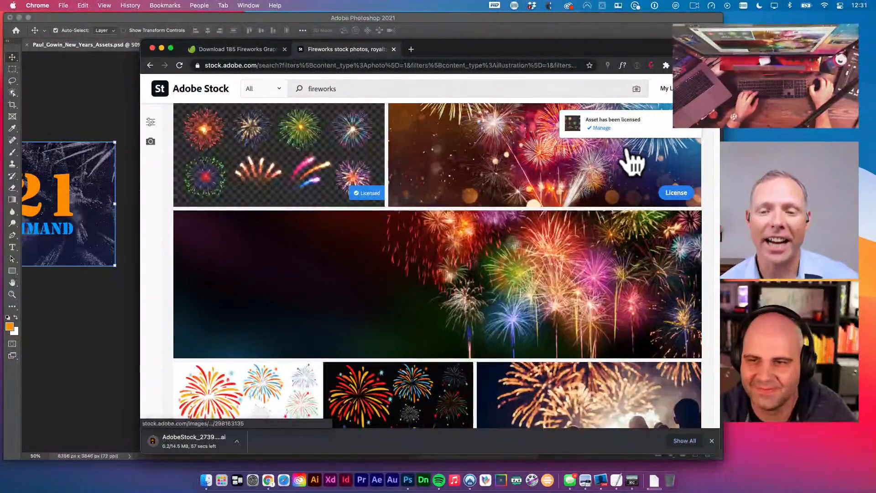
pyautogui.click(401, 386)
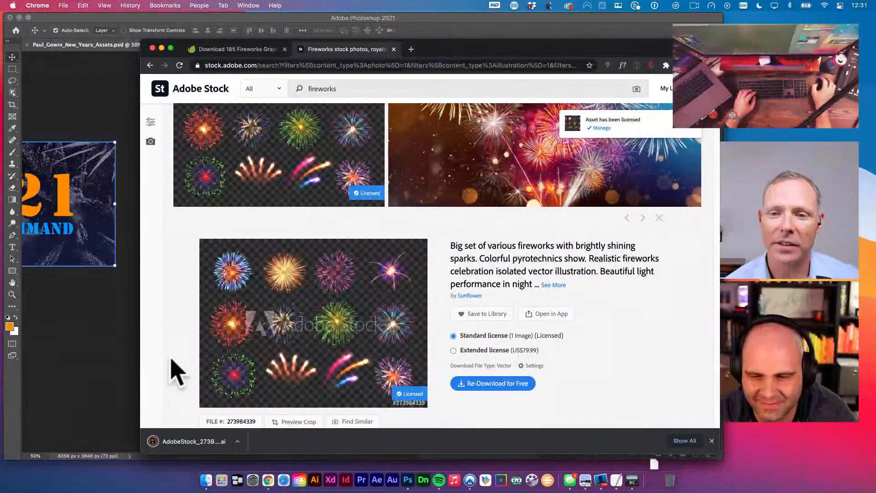
pyautogui.press('super+Tab')
pyautogui.click(657, 472)
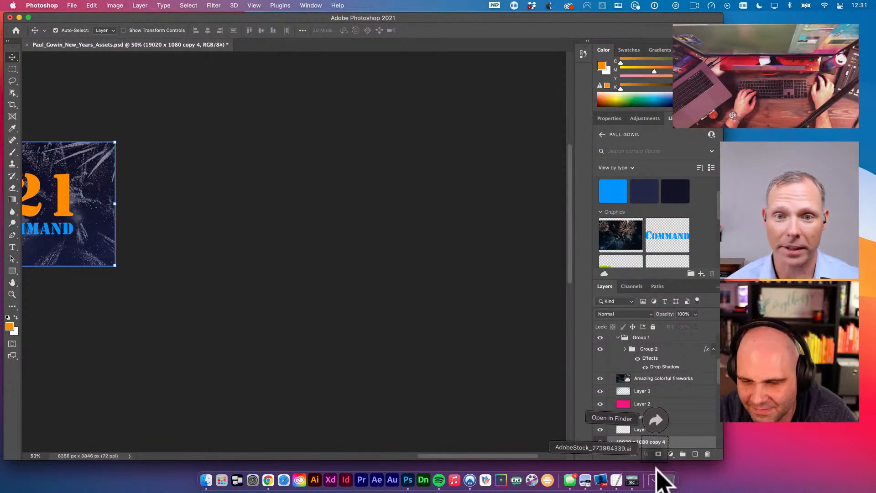
pyautogui.moveTo(655, 452); pyautogui.dragTo(443, 431)
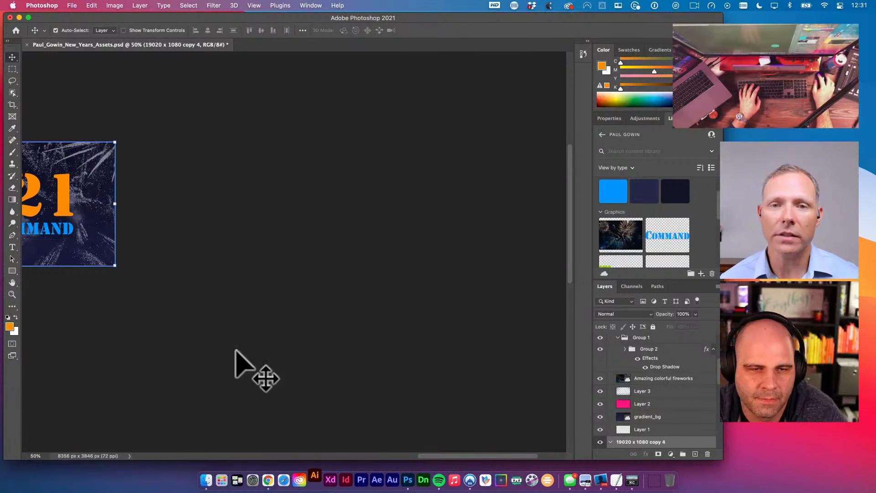
# - Fit all six artboards on screen at 25% zoom and recentre them after returning from Illustrator
pyautogui.press('space')
pyautogui.moveTo(469, 330); pyautogui.dragTo(411, 287)
pyautogui.press('space')
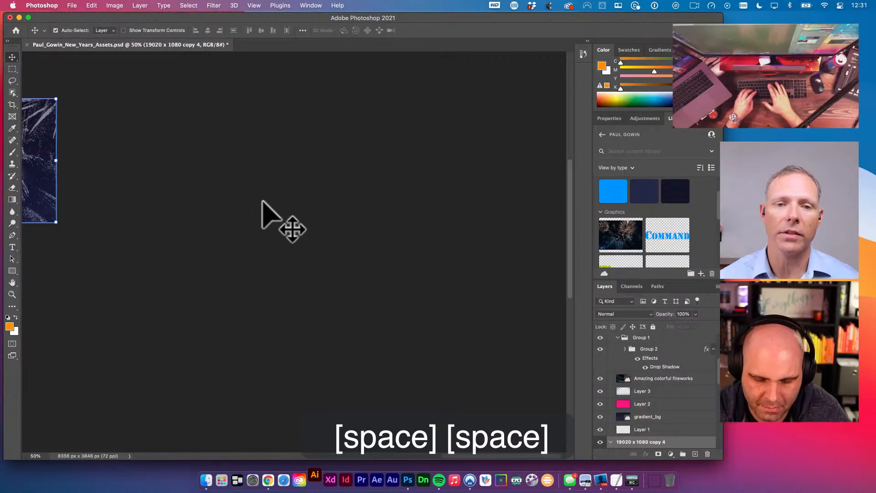
pyautogui.press('super+0')
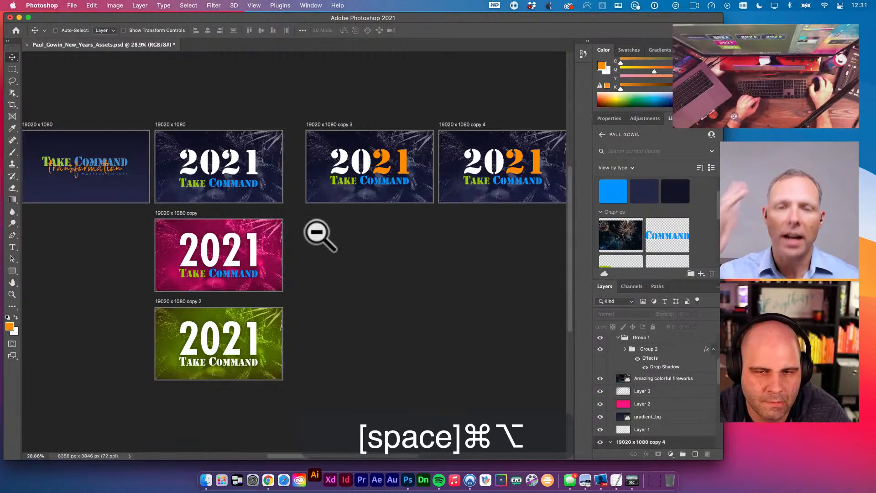
pyautogui.keyDown('alt'); pyautogui.keyDown('super'); pyautogui.click(318, 235); pyautogui.keyUp('super'); pyautogui.keyUp('alt')
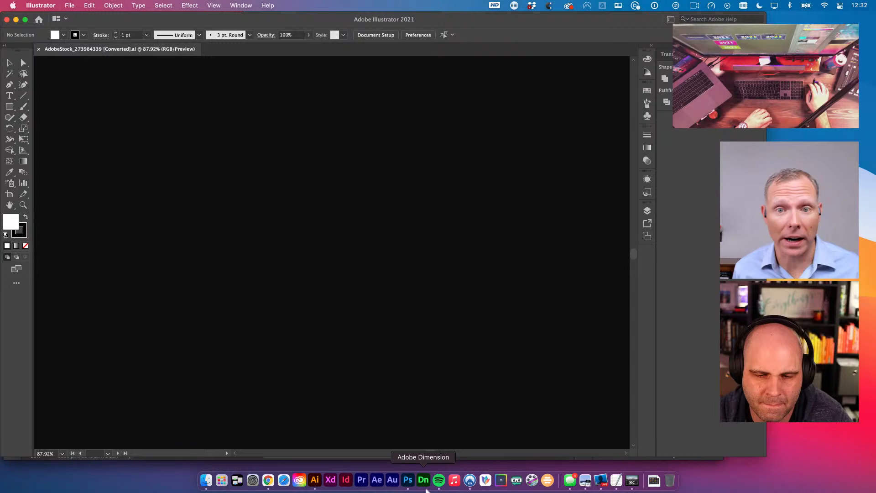
pyautogui.click(407, 479)
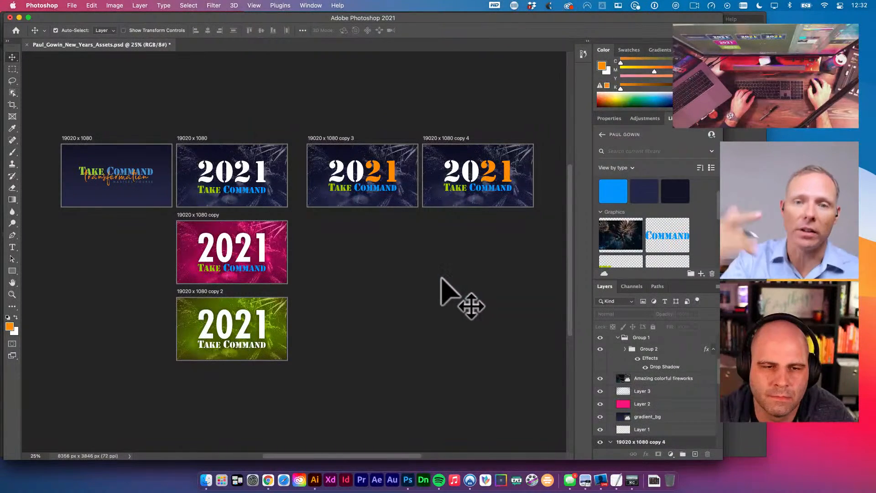
pyautogui.moveTo(479, 254); pyautogui.dragTo(438, 266)
pyautogui.press('v')
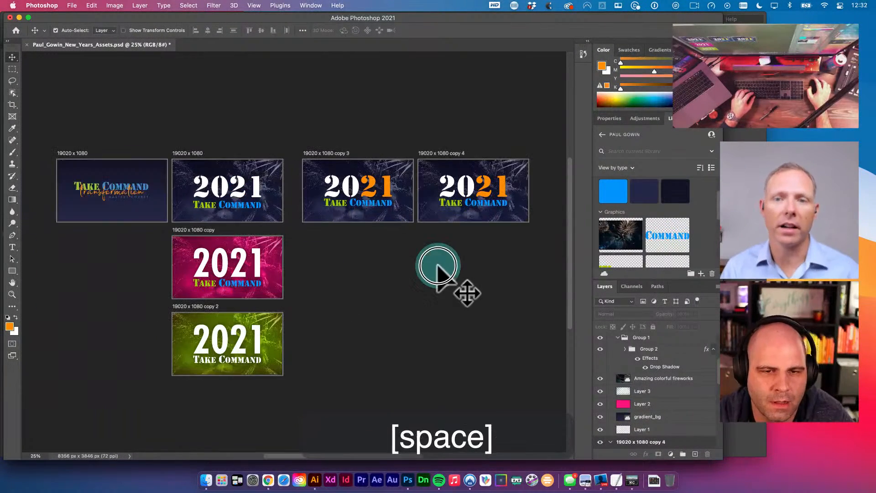
pyautogui.press('space')
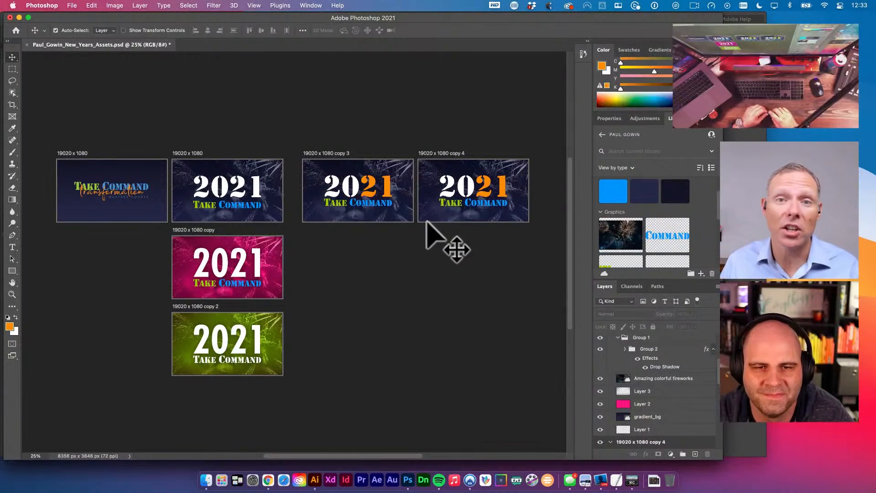
pyautogui.click(383, 205)
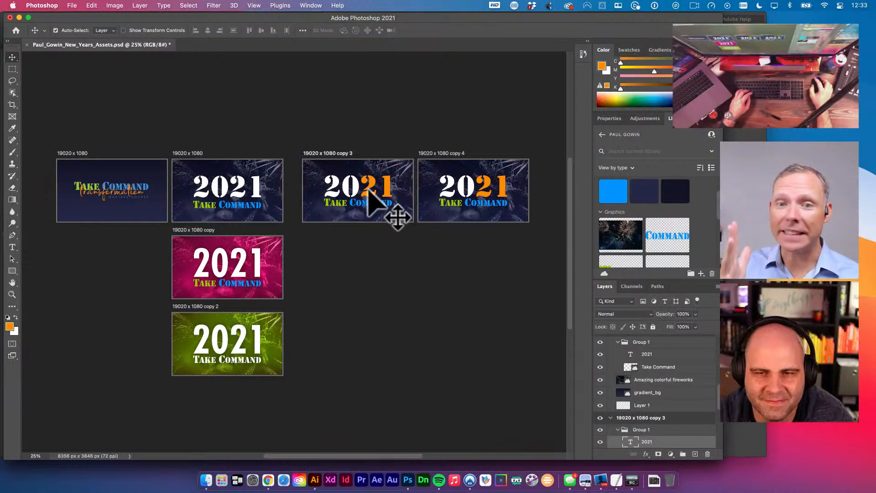
pyautogui.press('t')
pyautogui.click(367, 191)
pyautogui.press('super+a')
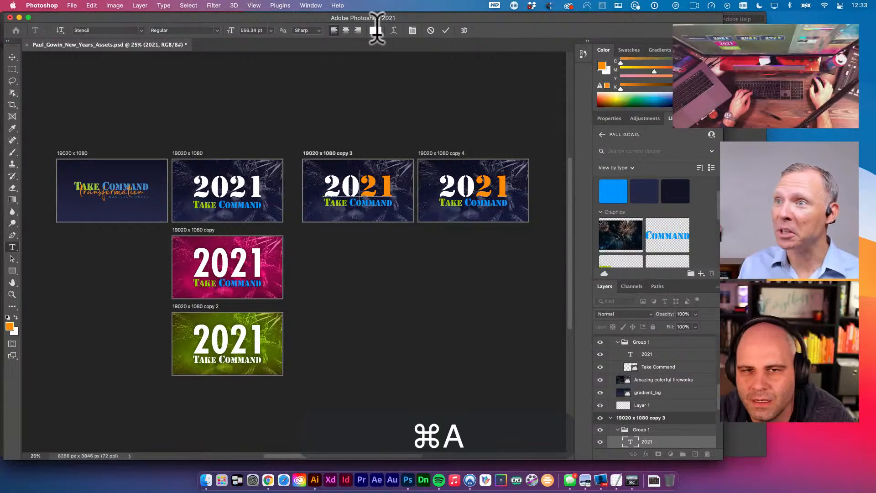
pyautogui.click(375, 30)
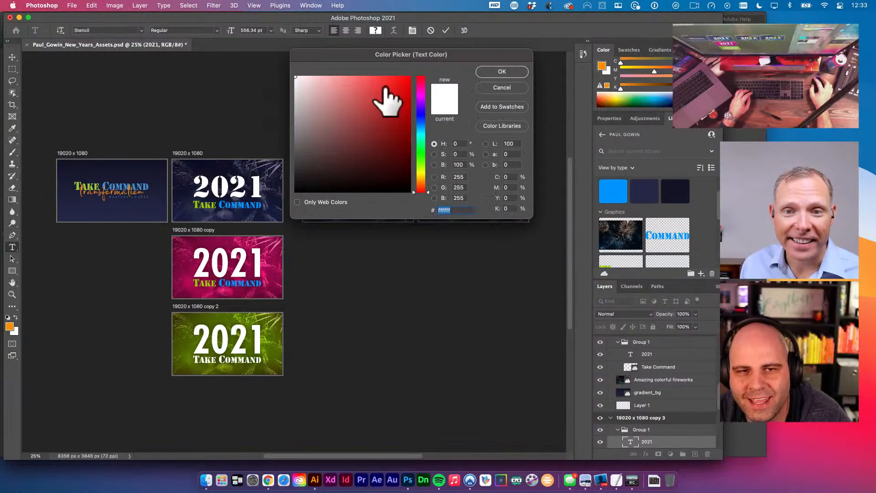
pyautogui.moveTo(273, 82)
pyautogui.mouseDown()
pyautogui.moveTo(262, 66)
pyautogui.moveTo(444, 104)
pyautogui.mouseUp()
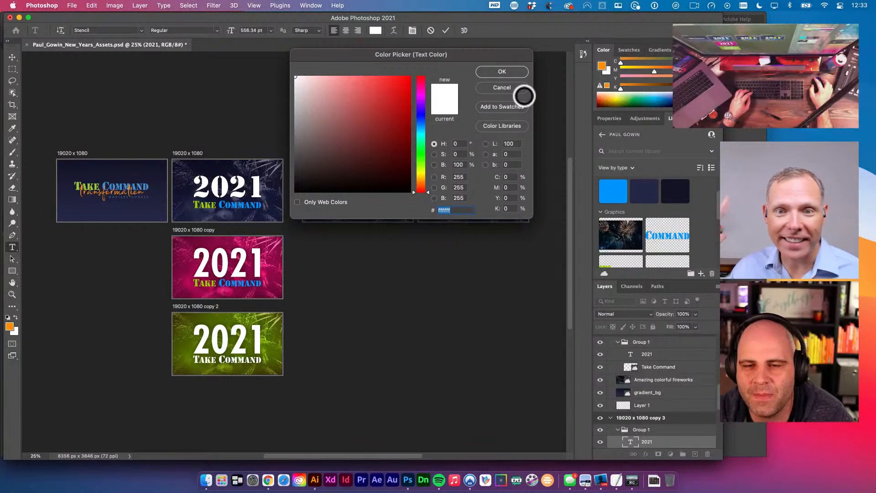
pyautogui.click(503, 73)
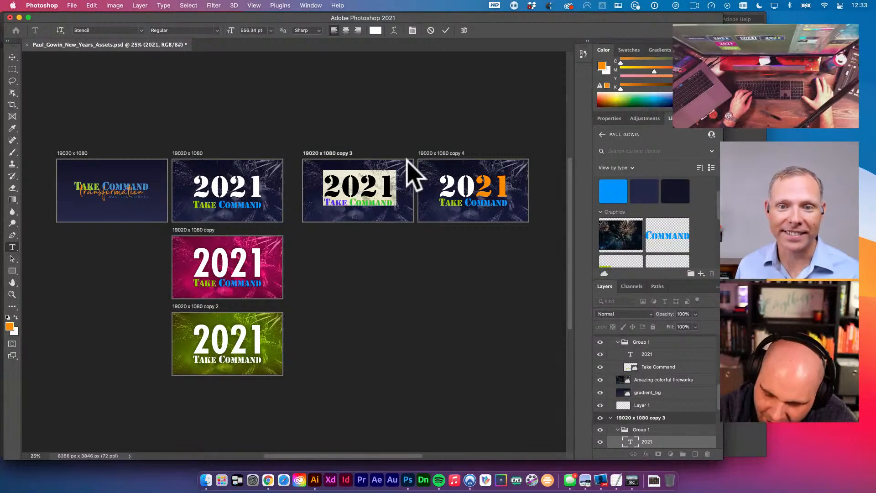
pyautogui.press('Escape')
pyautogui.press('v')
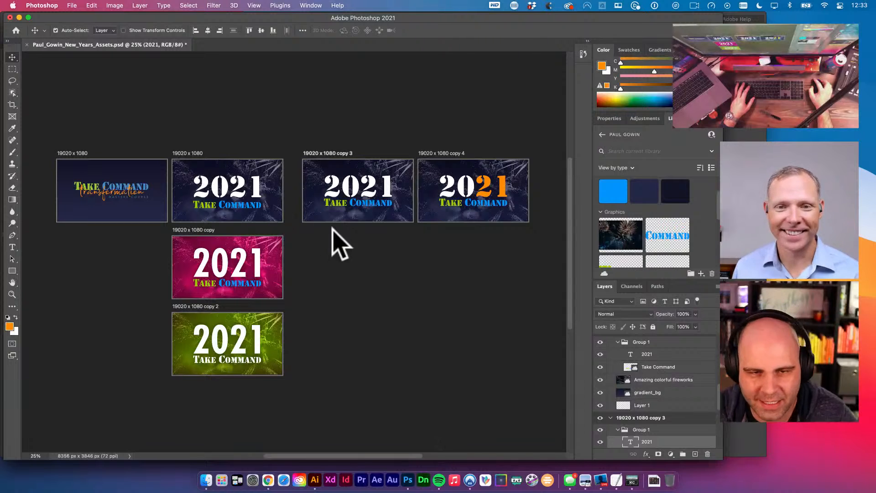
# - Select copy 3's fireworks photo layer and reset its blend mode to Normal
pyautogui.scroll(-2, 652, 388)
pyautogui.click(685, 417)
pyautogui.press('v')
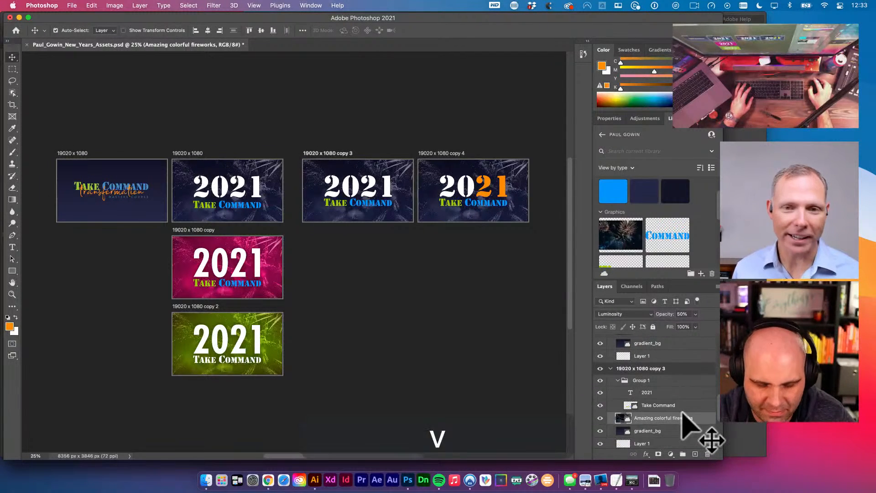
pyautogui.hotkey('alt', 'shift', 'n')
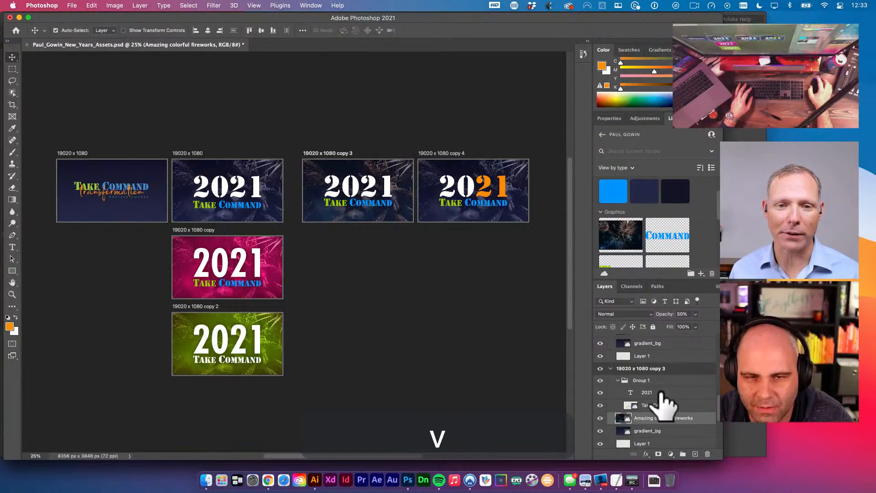
pyautogui.press('v')
pyautogui.keyDown('super'); pyautogui.click(355, 187); pyautogui.keyUp('super')
# - Scale the fireworks photo to 300%, shift it down-left, and set 100% opacity
pyautogui.press('super+t')
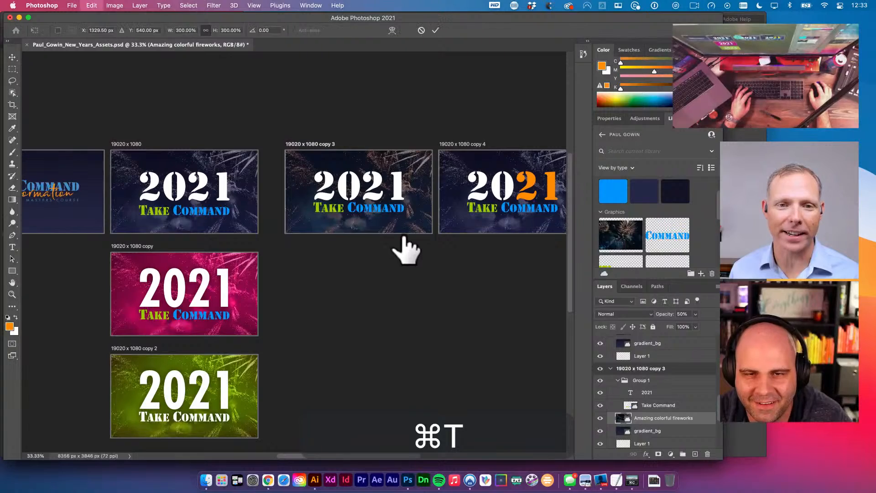
pyautogui.moveTo(391, 192); pyautogui.dragTo(353, 230)
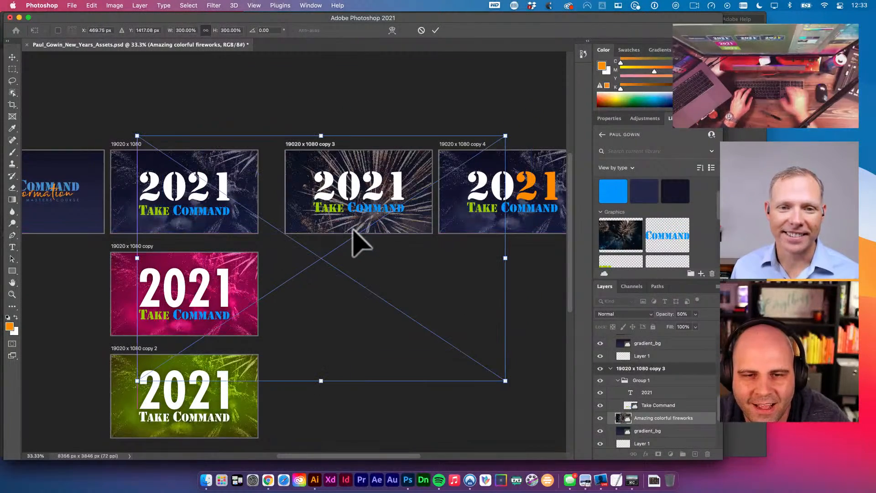
pyautogui.hotkey('shift', 'Left')
pyautogui.hotkey('shift', 'Up')
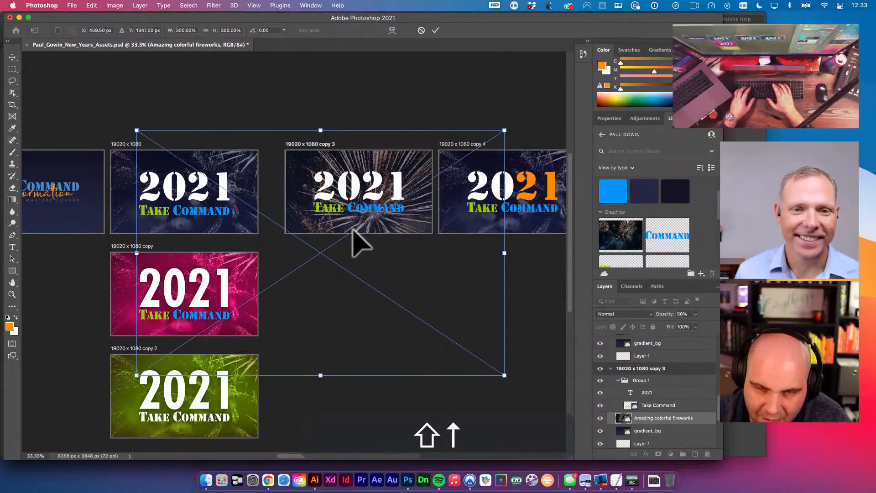
pyautogui.press('Return')
pyautogui.press('v')
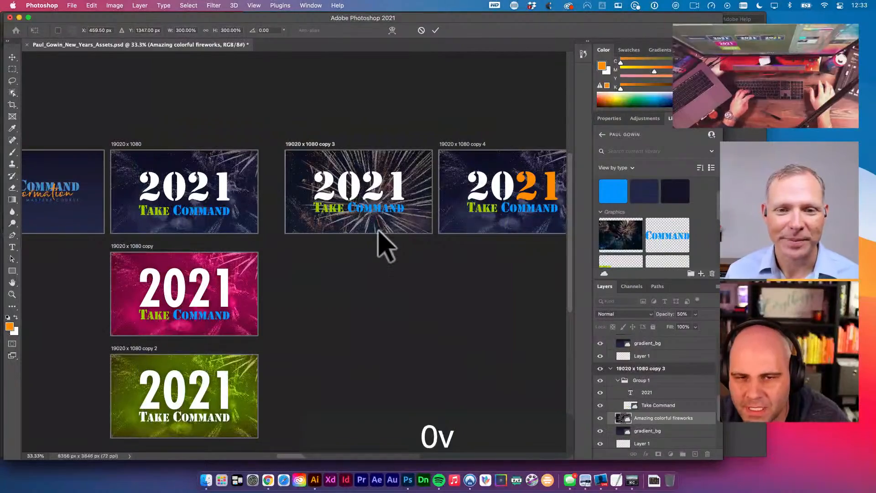
pyautogui.hotkey('shift', 'Left')
pyautogui.hotkey('shift', 'Up')
# - Nudge the fireworks photo left and up behind the 2021 headline
pyautogui.hotkey('shift', 'Left')
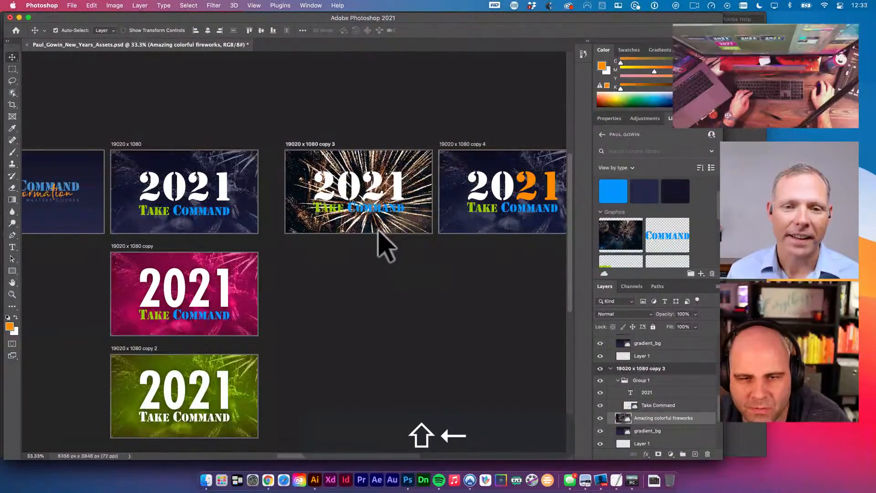
pyautogui.hotkey('shift', 'Left')
pyautogui.hotkey('shift', 'Left')
pyautogui.hotkey('shift', 'Up')
pyautogui.hotkey('shift', 'Left')
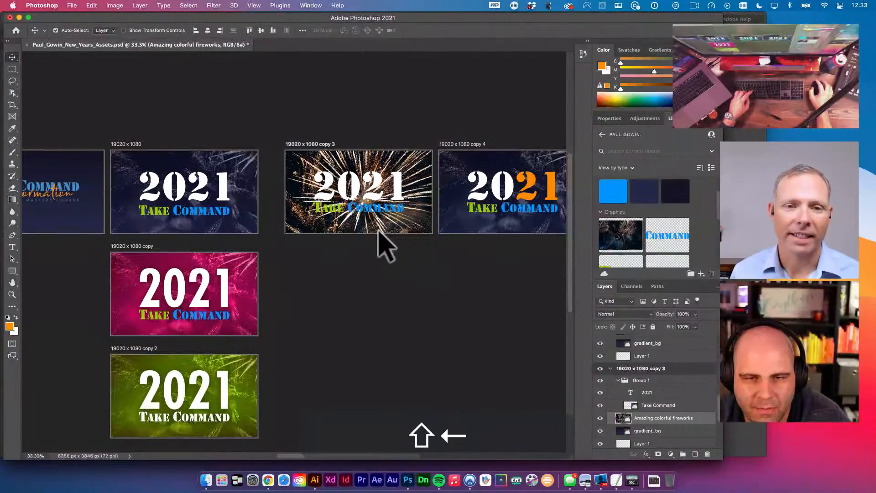
pyautogui.hotkey('shift', 'Up')
pyautogui.hotkey('shift', 'Left')
pyautogui.hotkey('shift', 'Left')
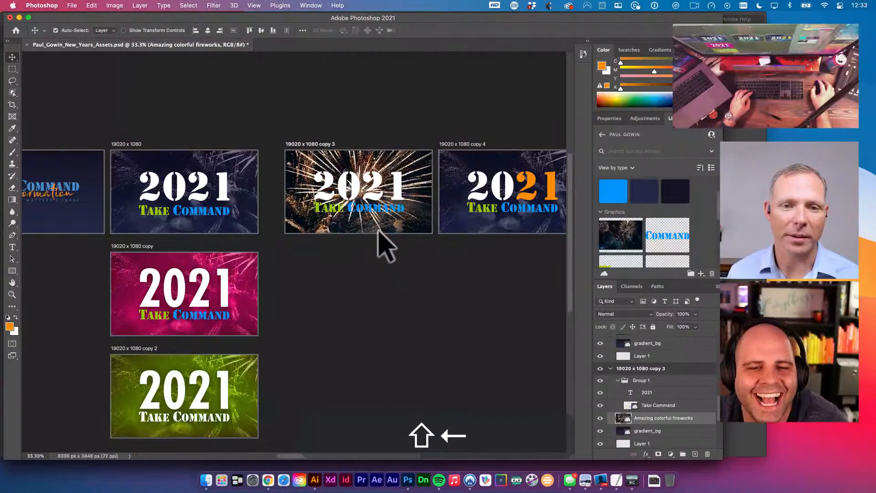
pyautogui.hotkey('shift', 'Up')
pyautogui.hotkey('shift', 'Up')
pyautogui.hotkey('shift', 'Left')
pyautogui.hotkey('shift', 'Down')
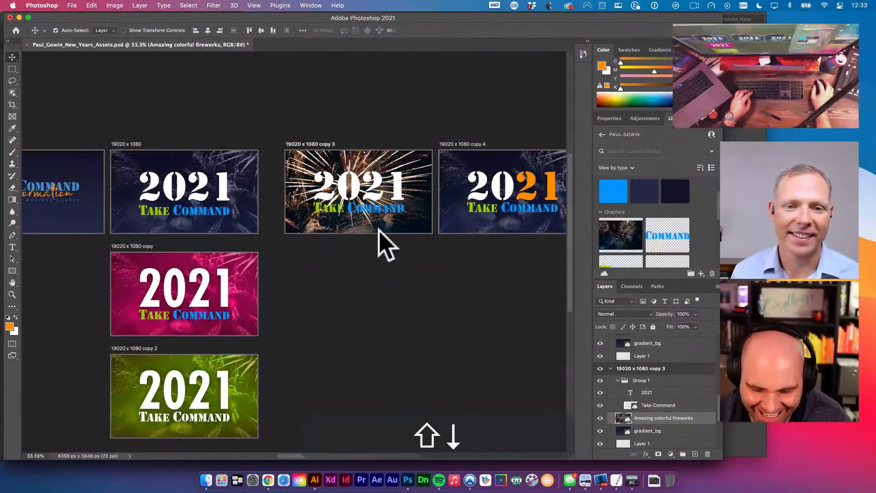
pyautogui.press('v')
# - Cycle the fireworks through blend modes from Darken to Saturation, leaving it on Normal
pyautogui.hotkey('shift', '+')
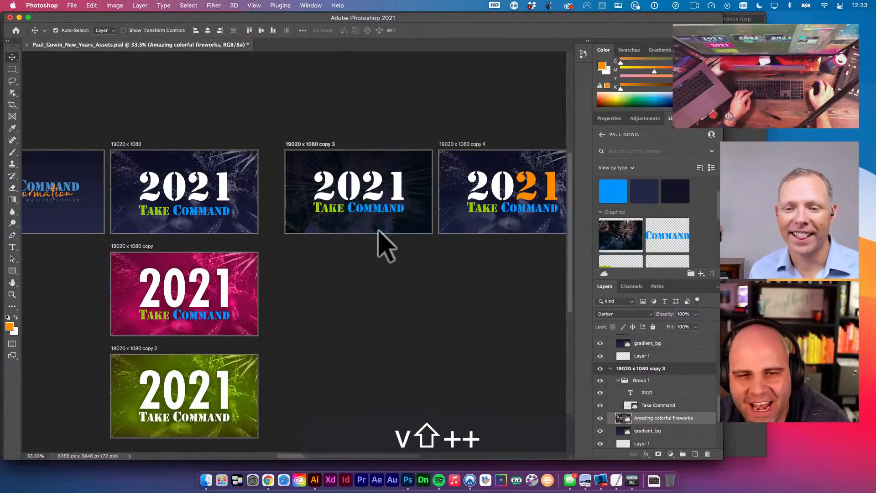
pyautogui.hotkey('shift', '+')
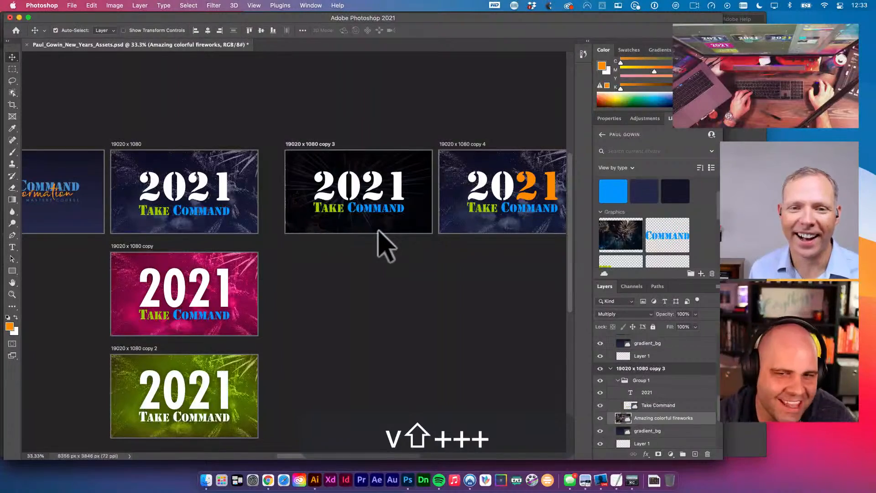
pyautogui.hotkey('shift', '+')
pyautogui.hotkey('shift', '+')
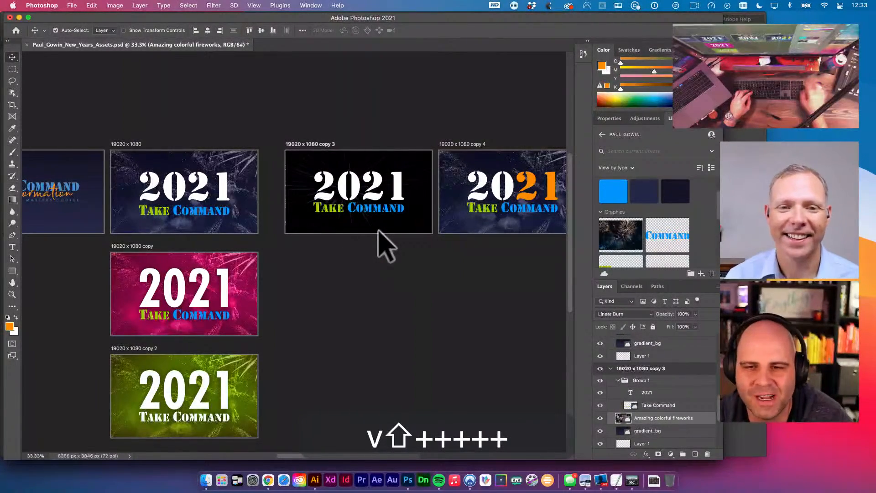
pyautogui.hotkey('shift', '+')
pyautogui.hotkey('shift', '+')
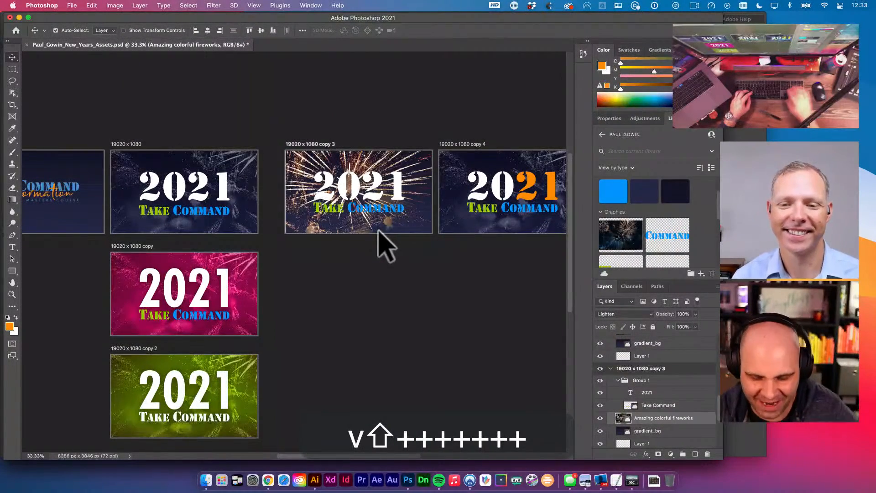
pyautogui.hotkey('shift', '+')
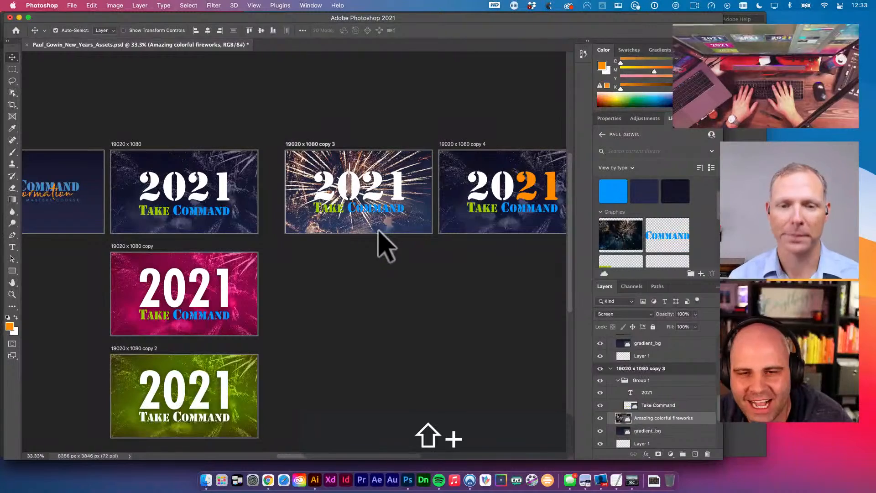
pyautogui.hotkey('shift', '+')
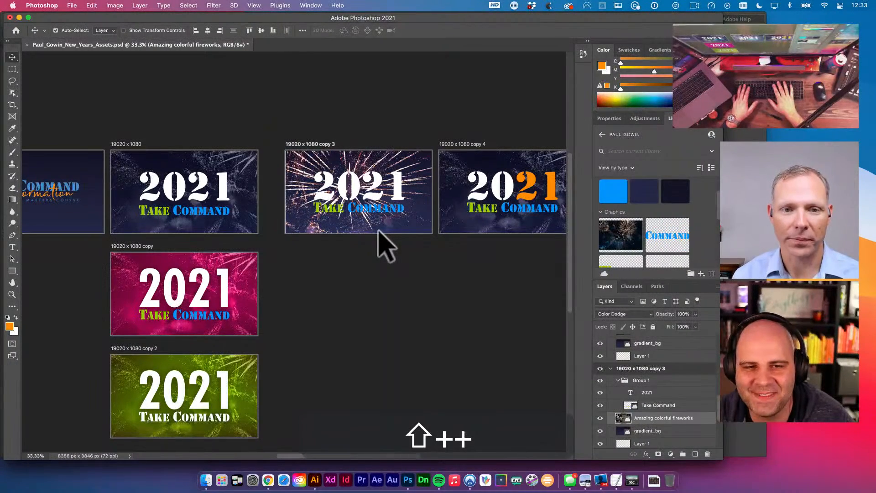
pyautogui.hotkey('shift', '+')
pyautogui.hotkey('shift', '+')
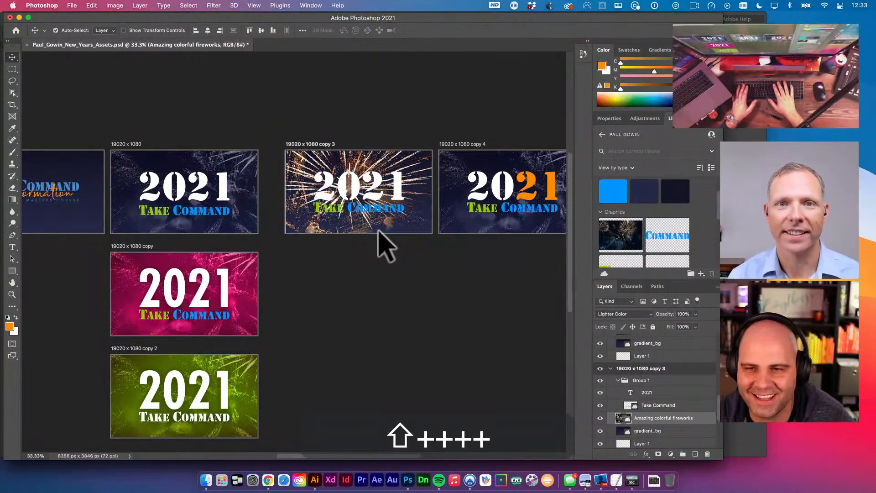
pyautogui.hotkey('shift', '+')
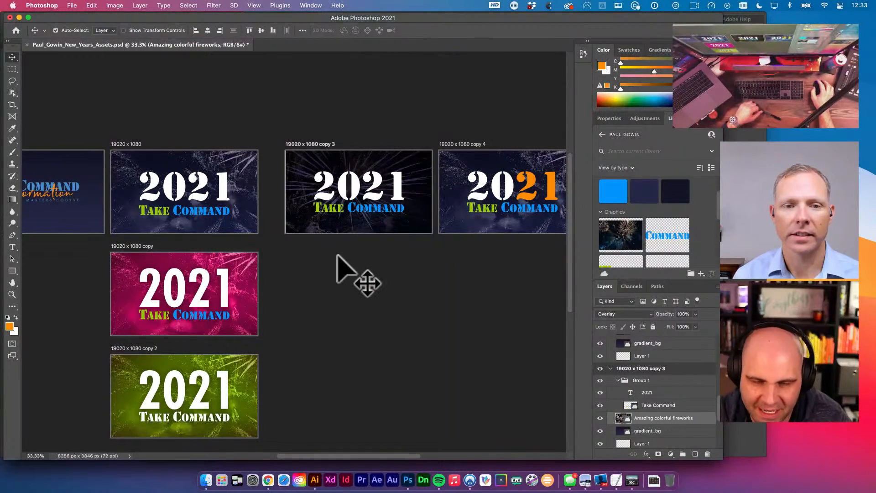
pyautogui.press('shift')
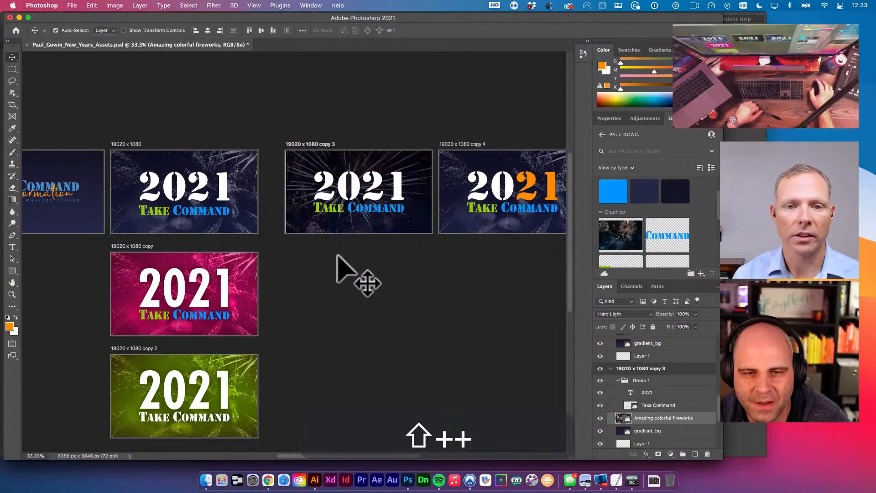
pyautogui.hotkey('shift', '+')
pyautogui.hotkey('shift', '+')
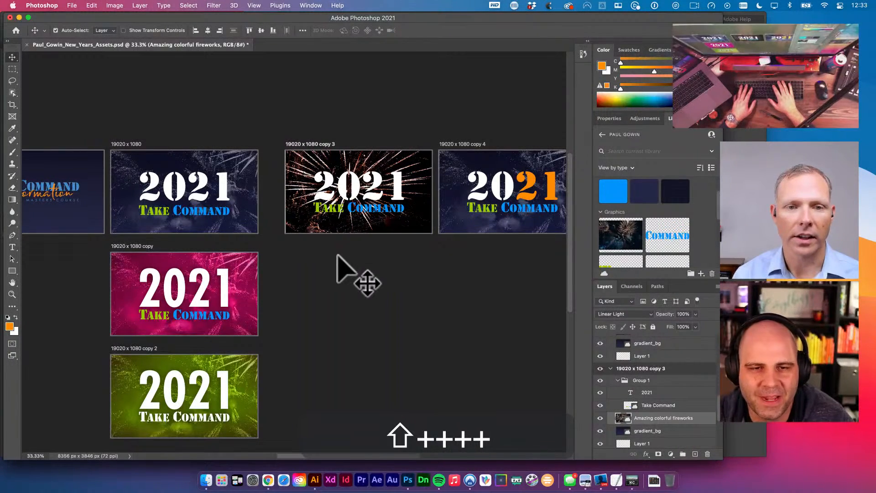
pyautogui.hotkey('shift', '+')
pyautogui.hotkey('shift', '+')
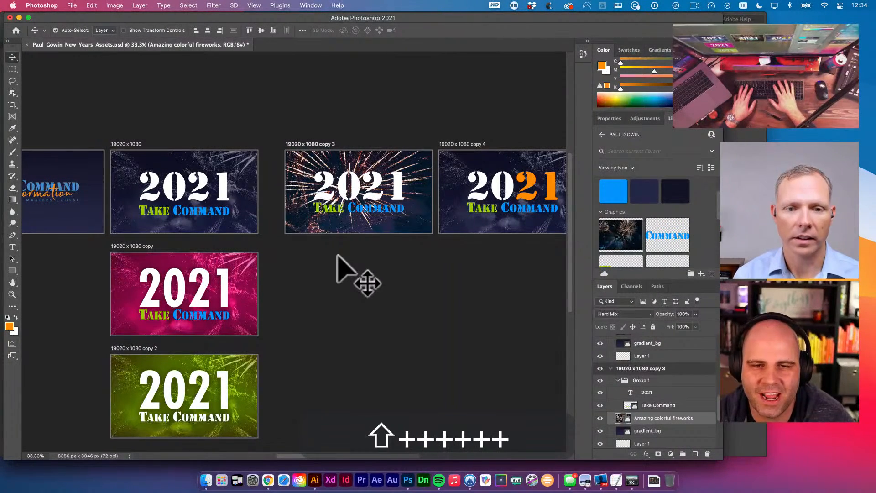
pyautogui.hotkey('shift', '+')
pyautogui.hotkey('shift', '+')
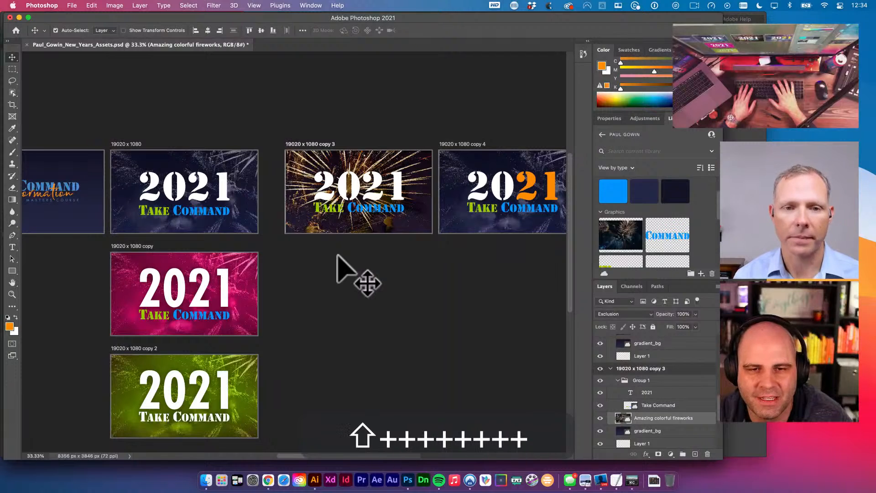
pyautogui.hotkey('shift', '+')
pyautogui.hotkey('shift', '+')
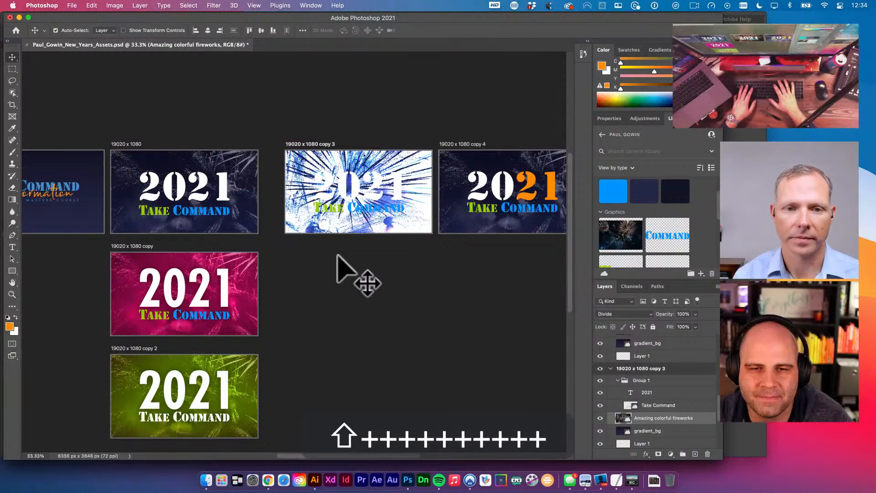
pyautogui.hotkey('shift', '+')
pyautogui.hotkey('shift', '+')
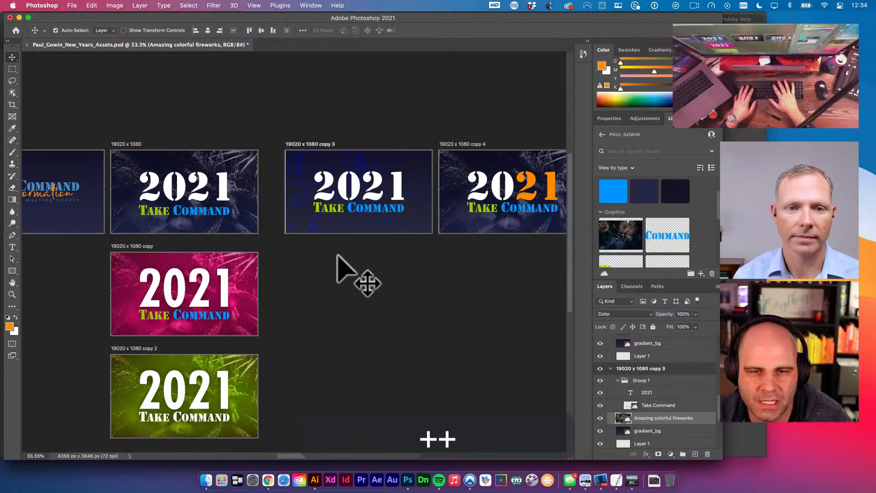
pyautogui.hotkey('shift', '+')
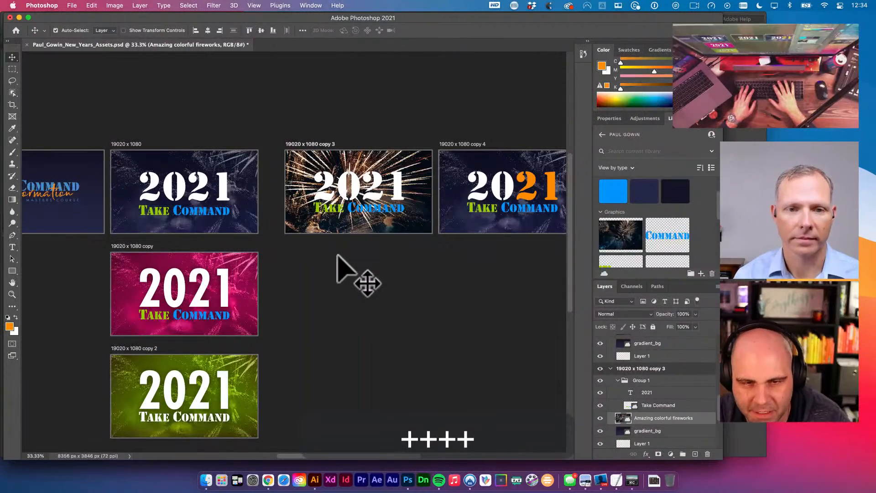
pyautogui.press('space')
pyautogui.moveTo(386, 273); pyautogui.dragTo(471, 234)
pyautogui.press('space')
pyautogui.press('space')
pyautogui.press('space')
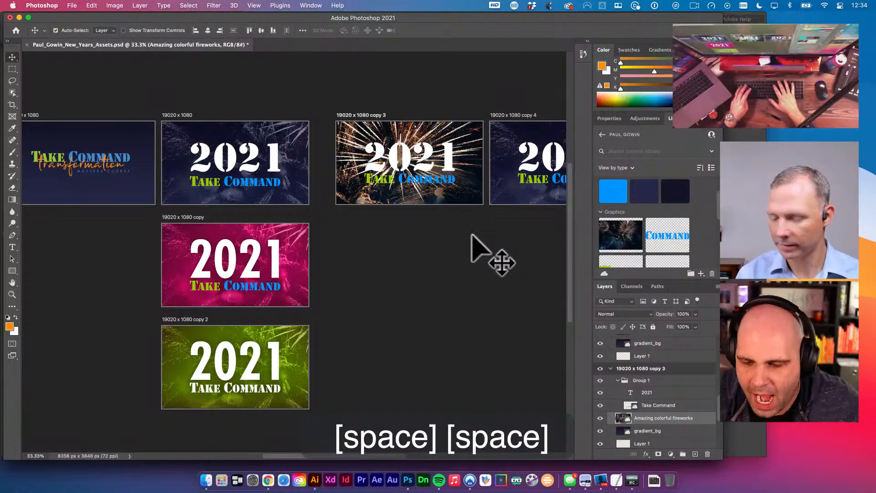
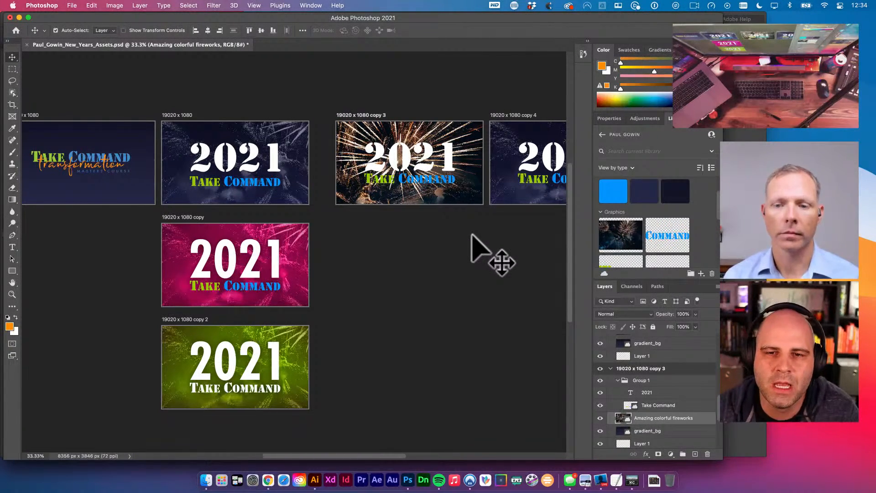
# - Deselect the fireworks layer and pan across the banner artboards
pyautogui.click(472, 235)
pyautogui.press('space')
pyautogui.moveTo(472, 235); pyautogui.dragTo(410, 231)
pyautogui.press('space')
pyautogui.press('v')
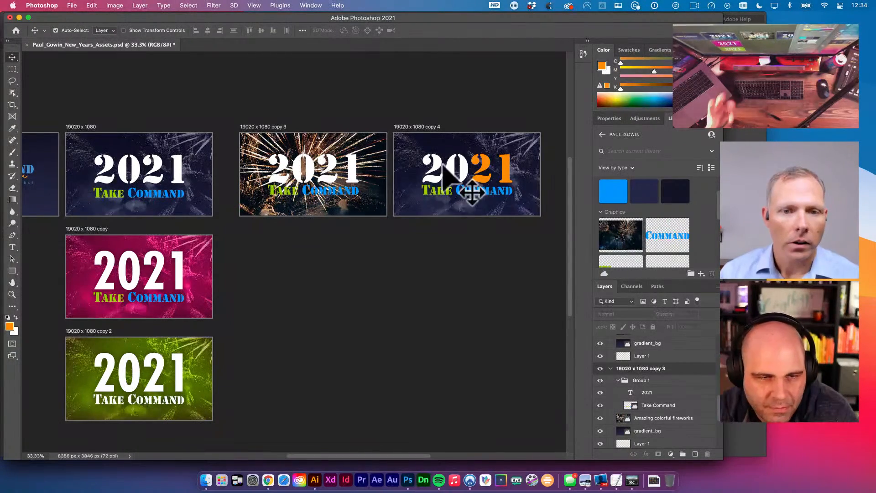
pyautogui.click(333, 276)
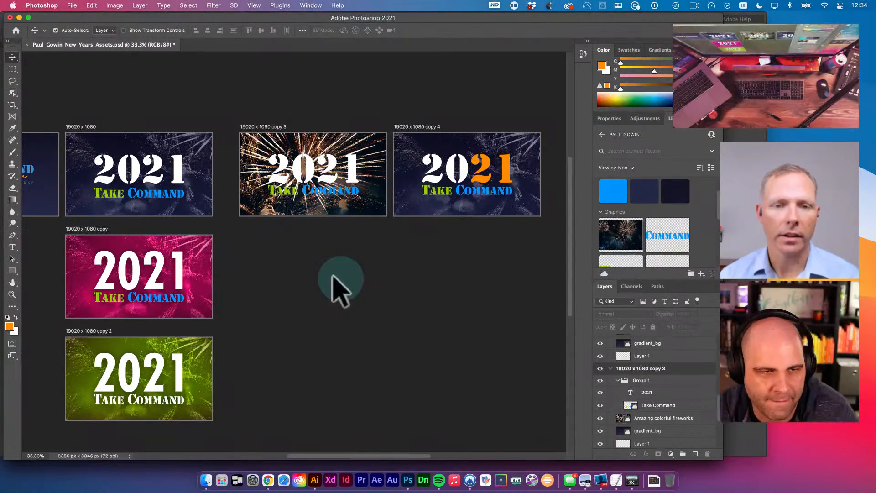
pyautogui.press('space')
pyautogui.moveTo(228, 221); pyautogui.dragTo(360, 231)
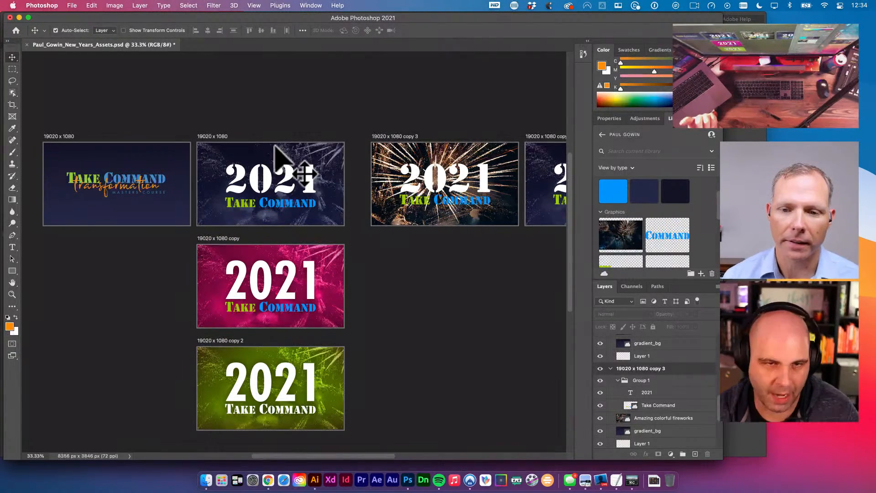
pyautogui.click(214, 136)
pyautogui.press('space')
pyautogui.moveTo(365, 164); pyautogui.dragTo(288, 146)
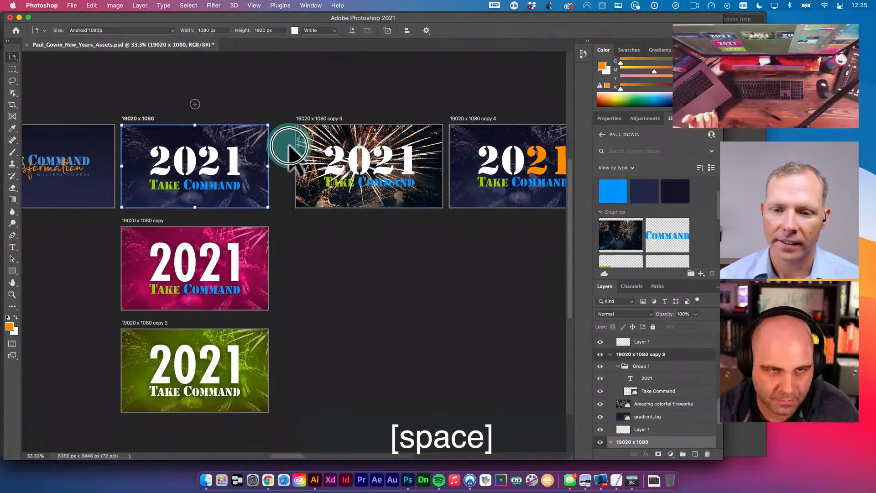
pyautogui.press('super+s')
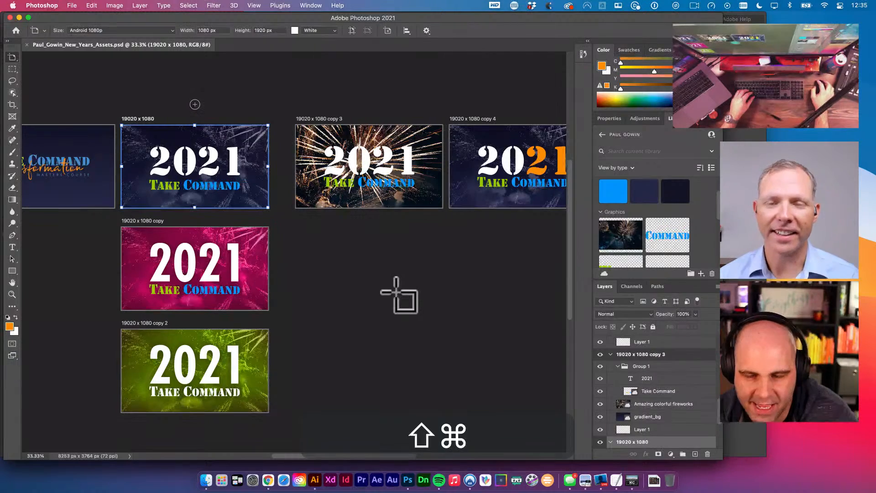
pyautogui.press('shift+super+s')
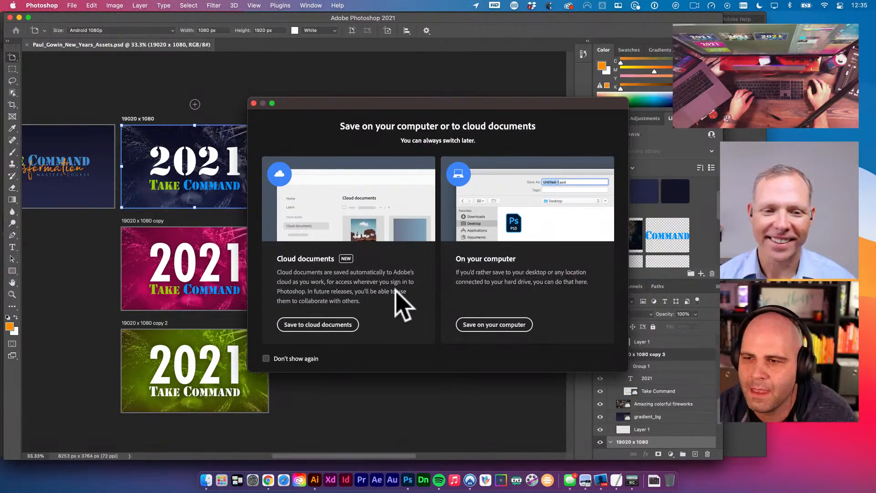
pyautogui.click(497, 323)
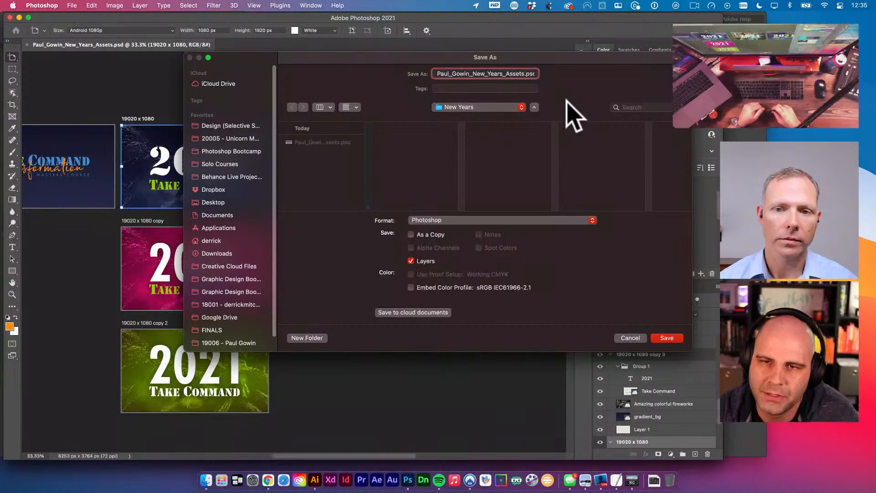
pyautogui.press('BackSpace')
pyautogui.press('BackSpace')
pyautogui.press('BackSpace')
pyautogui.press('BackSpace')
pyautogui.press('BackSpace')
pyautogui.press('BackSpace')
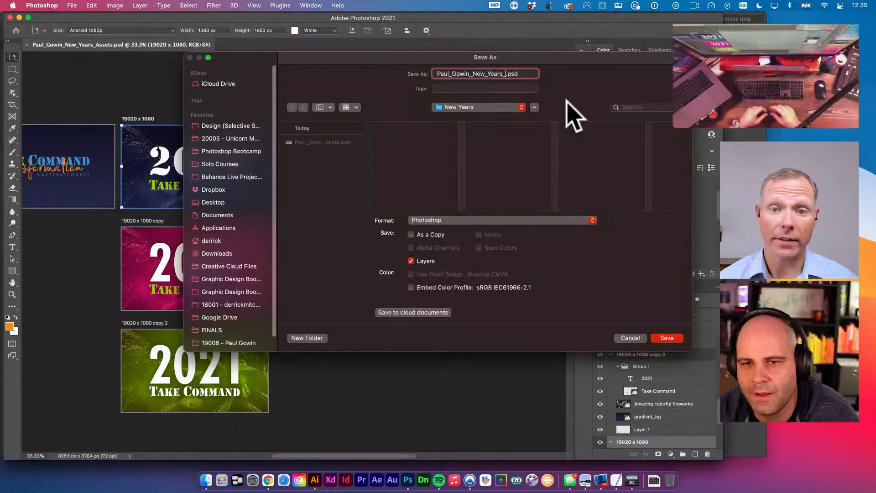
pyautogui.press('BackSpace')
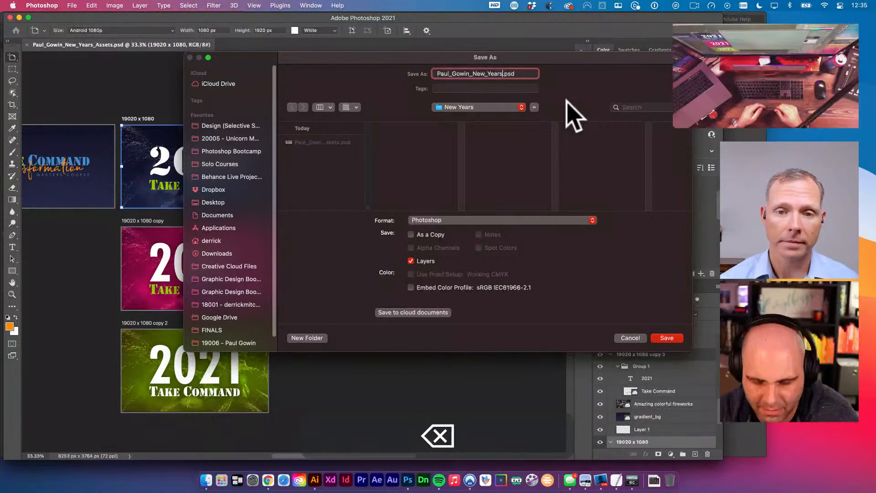
pyautogui.write('_Live')
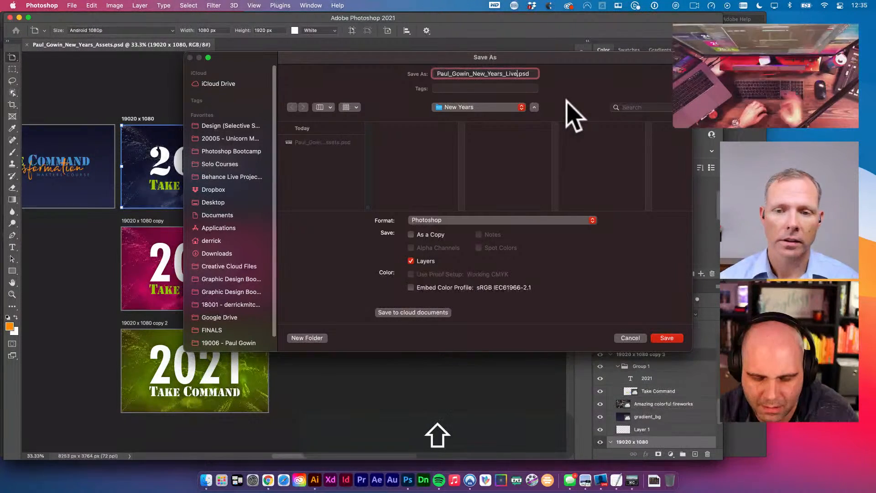
pyautogui.write('_Strea')
pyautogui.write('m_Ass')
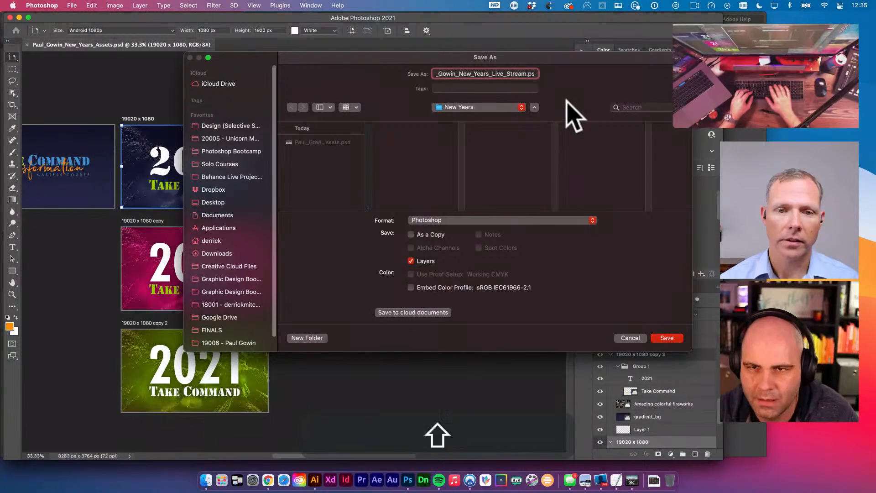
pyautogui.write('ets')
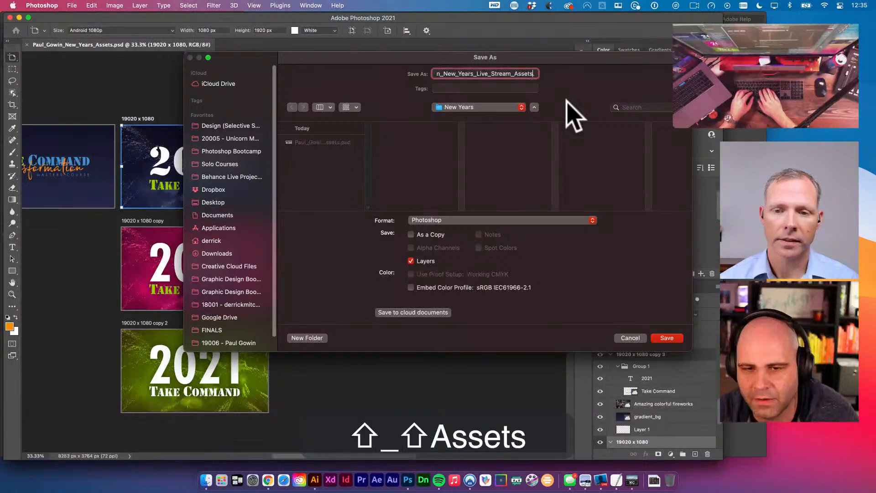
pyautogui.press('Return')
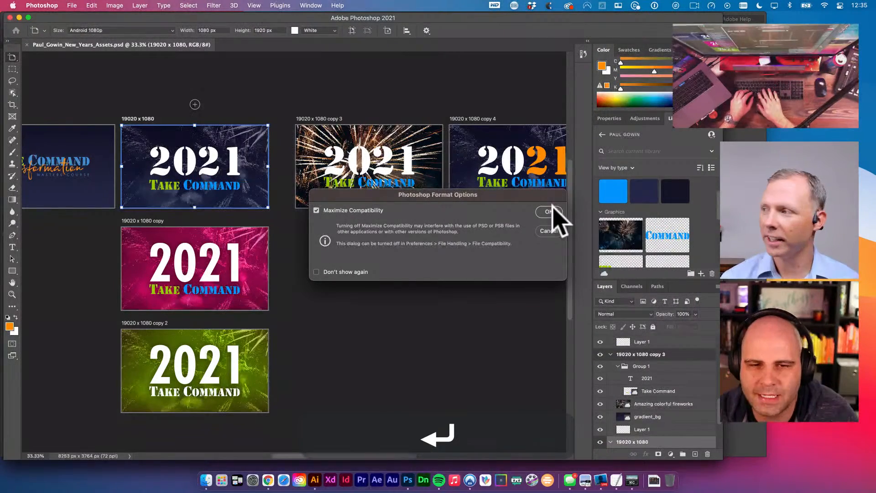
pyautogui.click(549, 212)
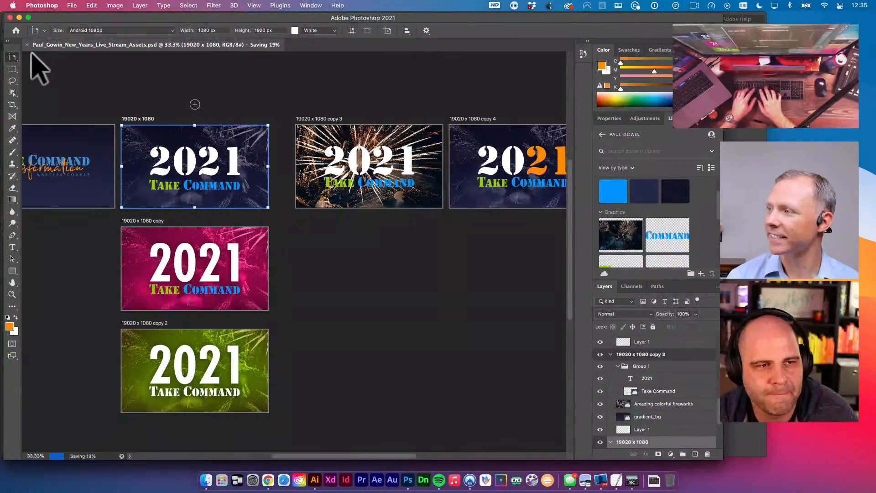
# - Delete the top-left Take Command artboard with the Artboard tool
pyautogui.click(11, 58)
pyautogui.click(51, 60)
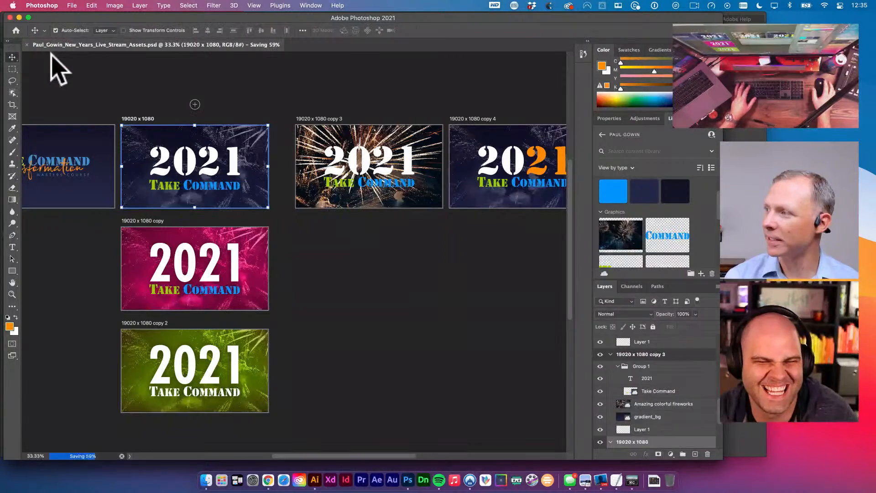
pyautogui.moveTo(65, 92); pyautogui.dragTo(116, 130)
pyautogui.press('space')
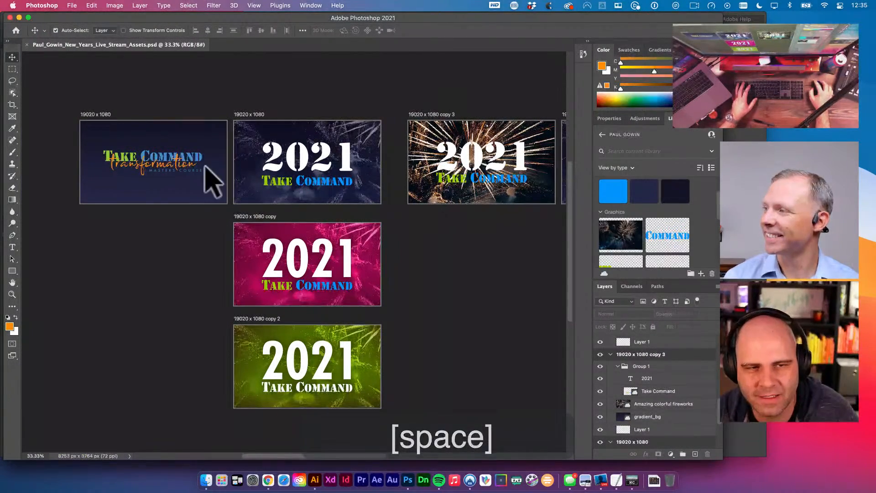
pyautogui.click(103, 116)
pyautogui.hotkey('shift', 'v')
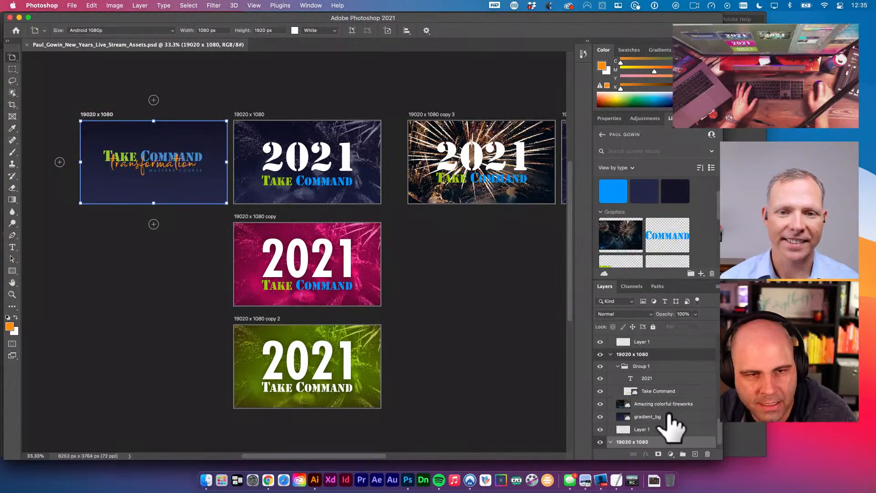
pyautogui.press('BackSpace')
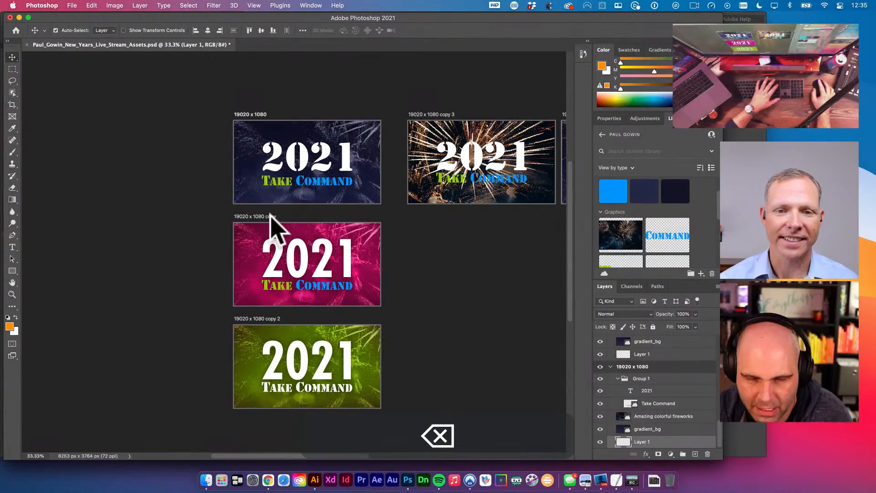
# - Delete the pink, green, fireworks copy 3 and copy 4 artboards, then return to the Move tool
pyautogui.click(269, 217)
pyautogui.press('BackSpace')
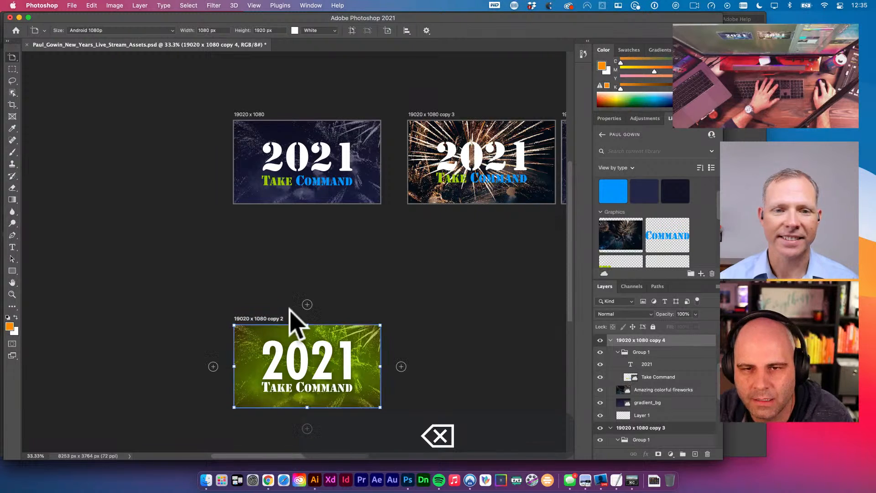
pyautogui.press('BackSpace')
pyautogui.click(431, 115)
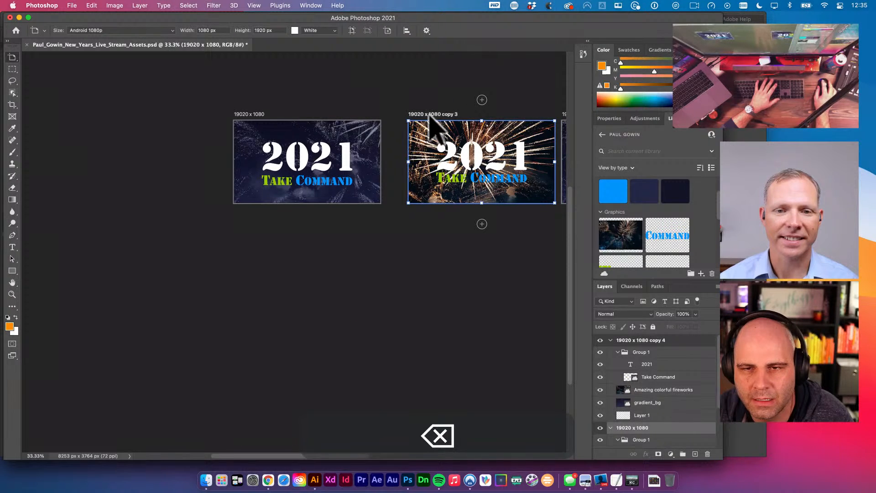
pyautogui.press('BackSpace')
pyautogui.click(453, 114)
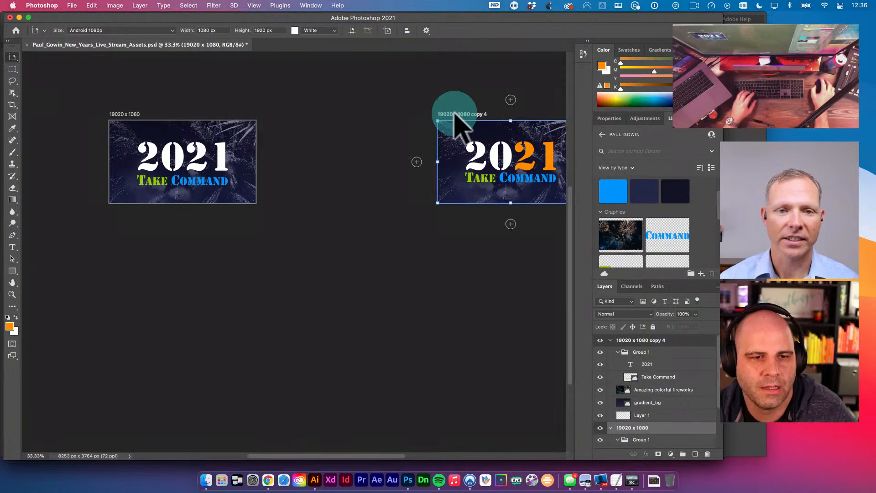
pyautogui.press('BackSpace')
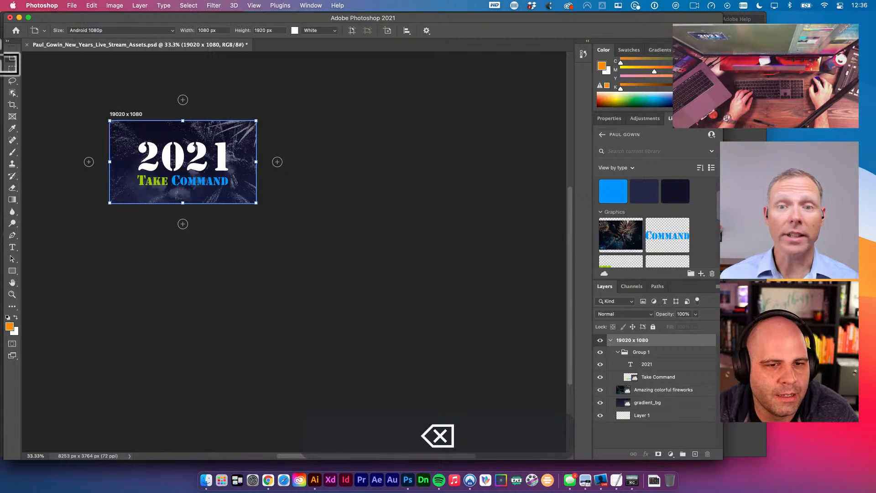
pyautogui.moveTo(12, 57); pyautogui.dragTo(48, 59)
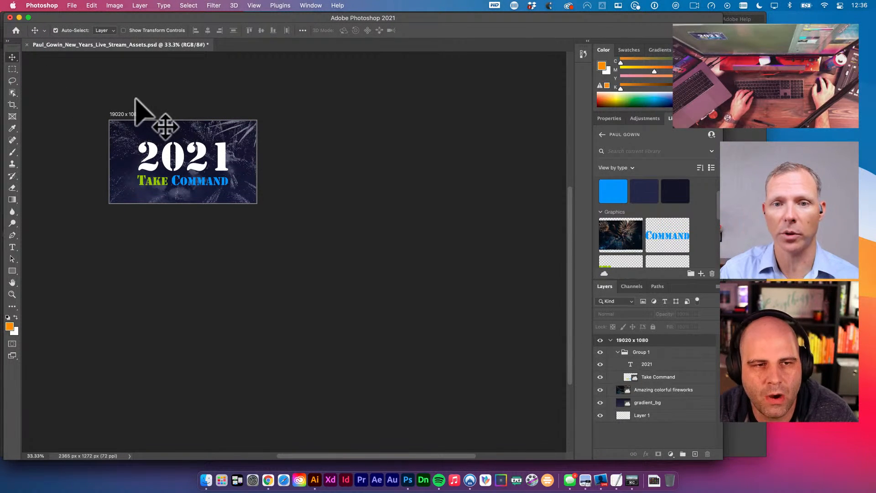
# - Rename the remaining artboard to '19020 x 1080 Thumbnail'
pyautogui.click(131, 114)
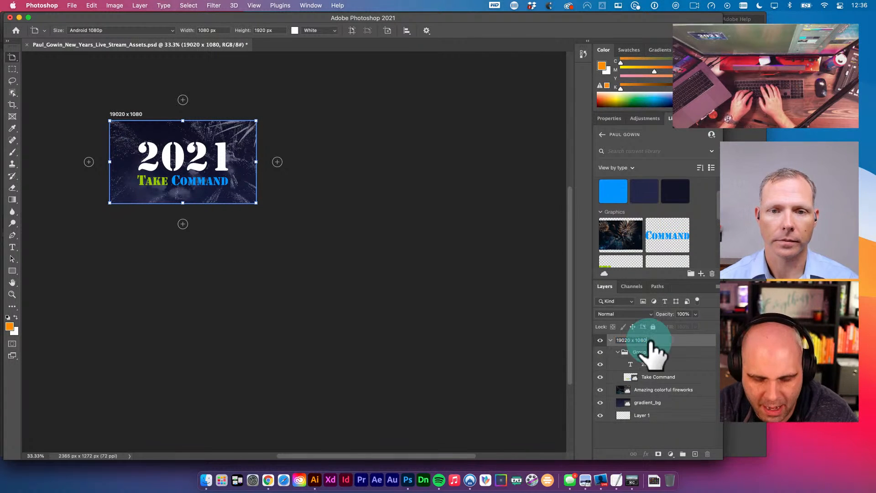
pyautogui.press('Right')
pyautogui.write('Thumbnail')
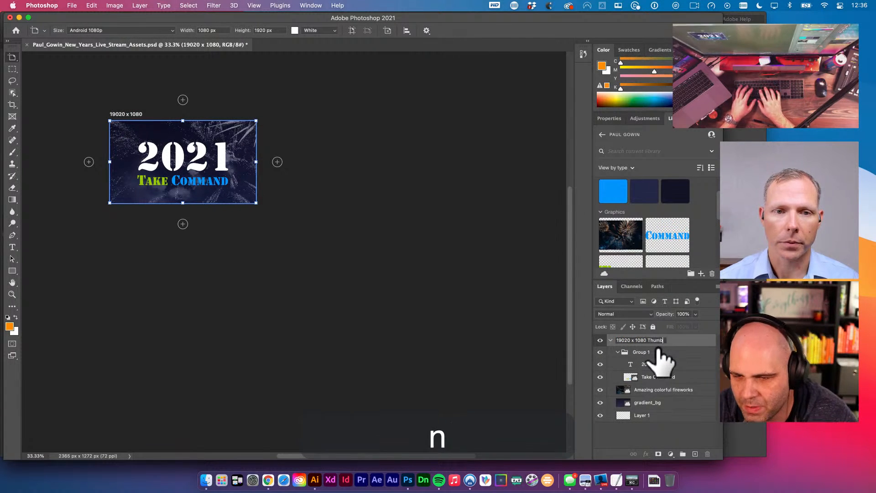
pyautogui.press('Return')
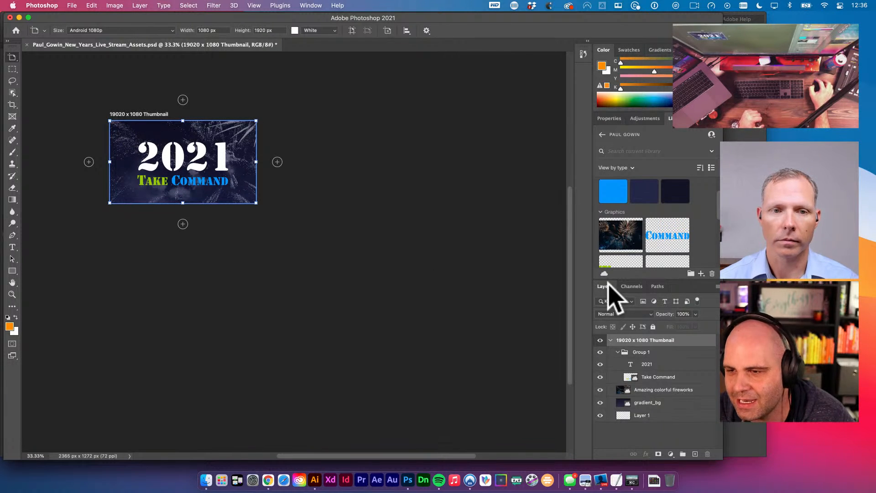
# - Collapse the Thumbnail artboard's layers and duplicate it as 'Thumbnail copy'
pyautogui.click(611, 339)
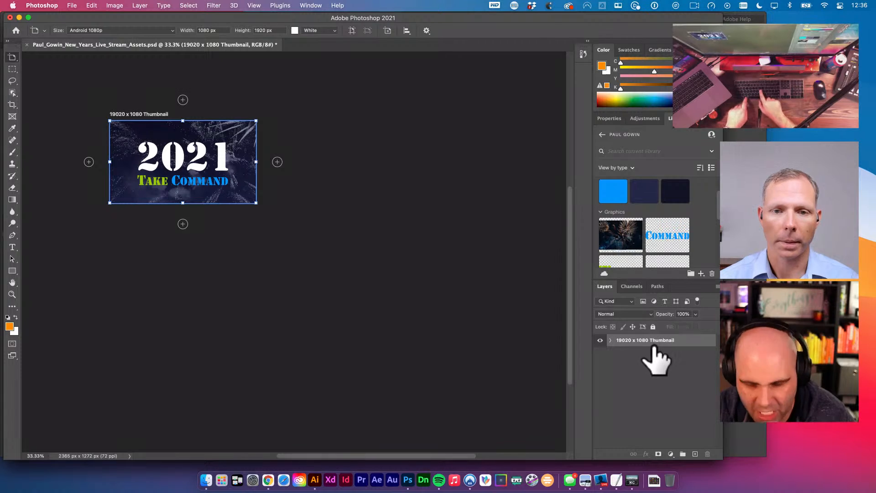
pyautogui.press('super+j')
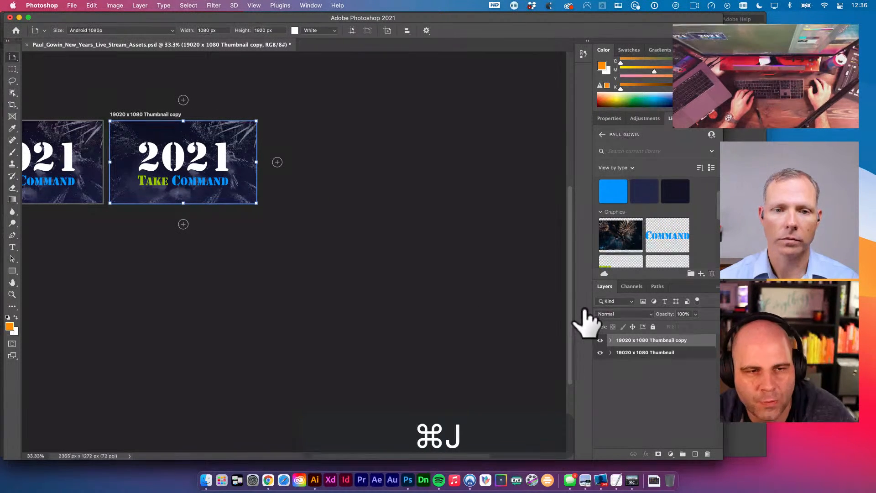
pyautogui.hscroll(-2, 203, 132)
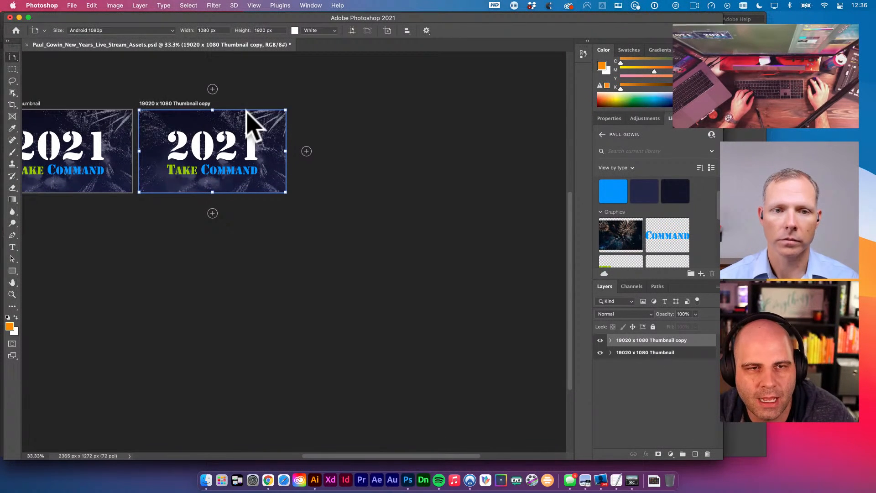
# - Try a 1200 px width on the copy artboard, then undo the resize
pyautogui.click(225, 30)
pyautogui.press('super+a')
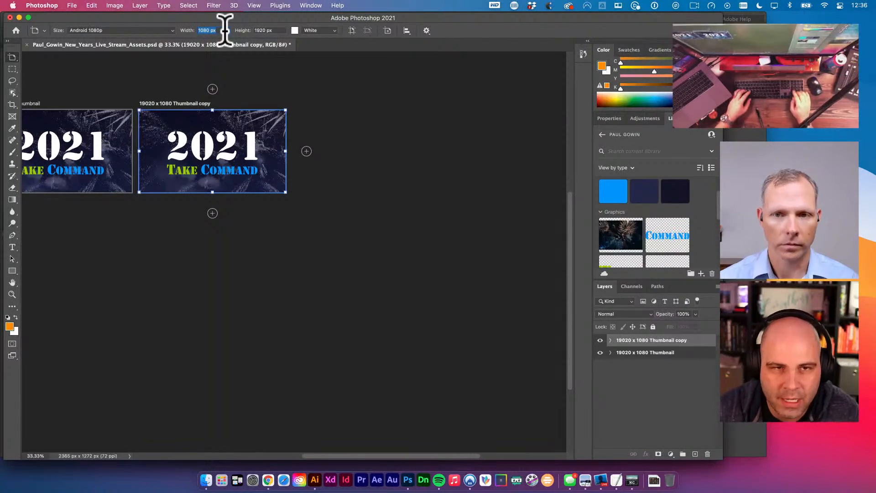
pyautogui.write('1200')
pyautogui.press('Tab')
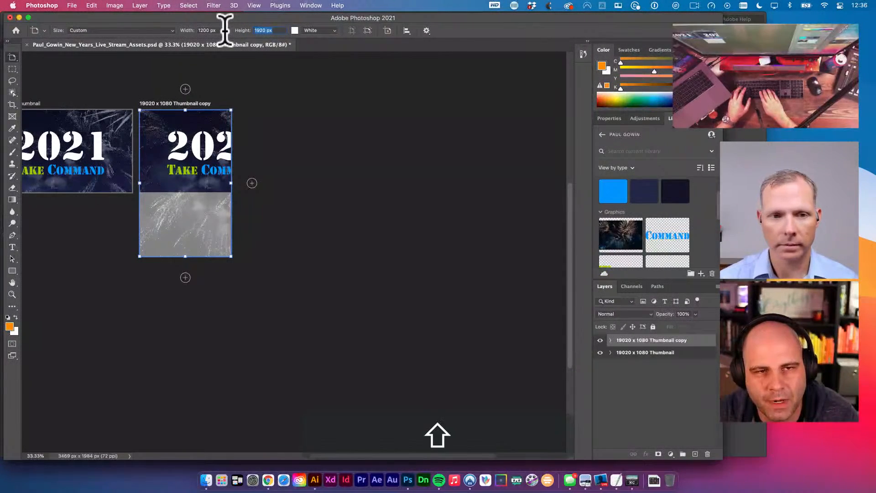
pyautogui.hotkey('shift', 'Tab')
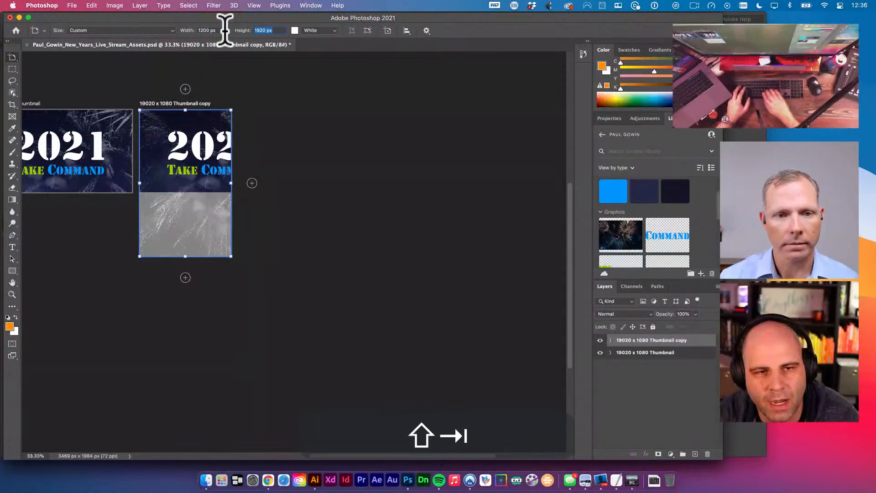
pyautogui.press('super+z')
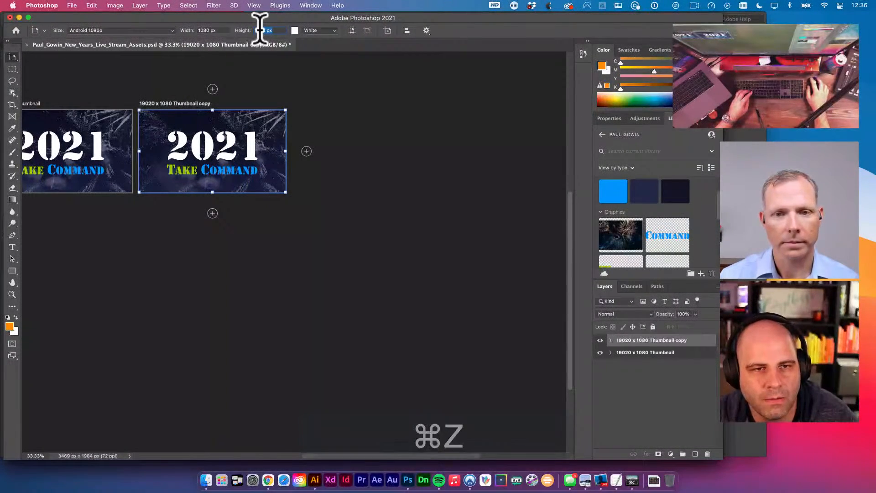
# - Retype the artboard width with a unit, then bring up the Preferences submenu
pyautogui.click(222, 30)
pyautogui.press('super+a')
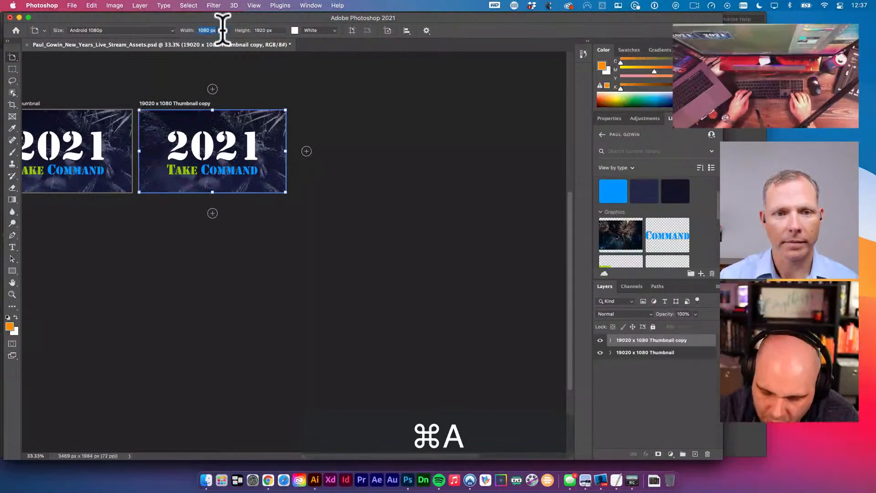
pyautogui.write('1200px')
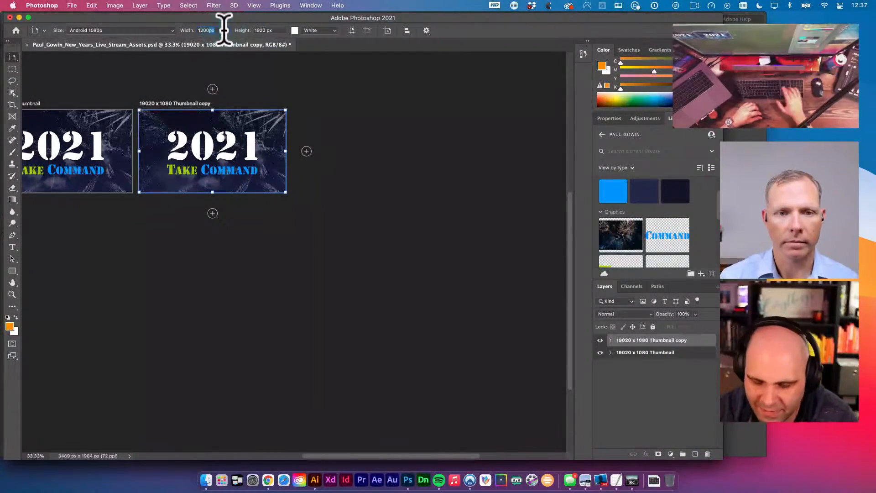
pyautogui.press('BackSpace')
pyautogui.press('BackSpace')
pyautogui.write('in')
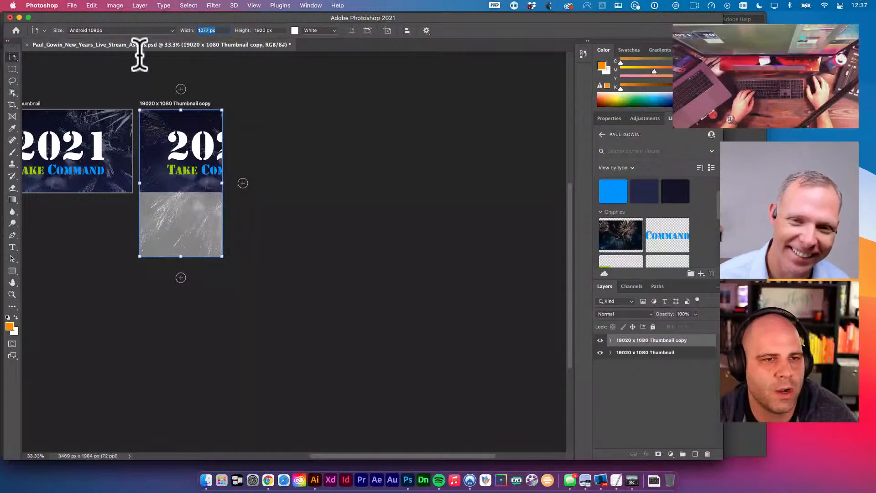
pyautogui.click(39, 6)
pyautogui.moveTo(41, 39)
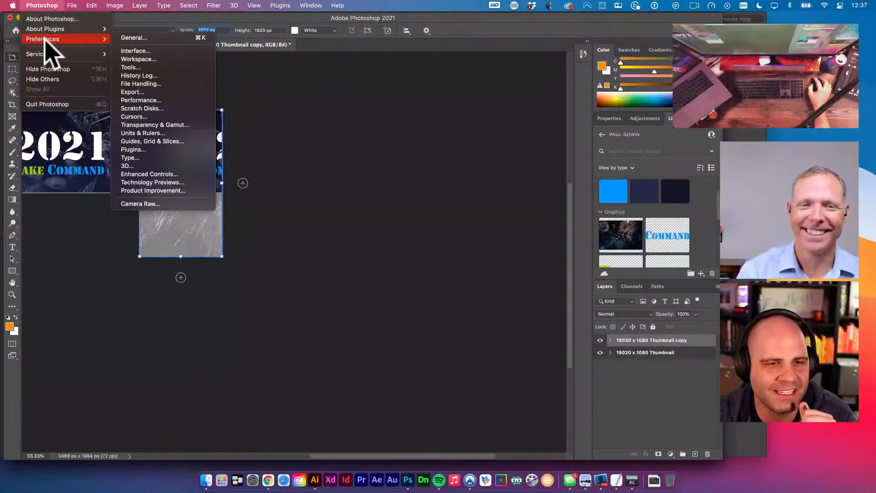
pyautogui.click(154, 133)
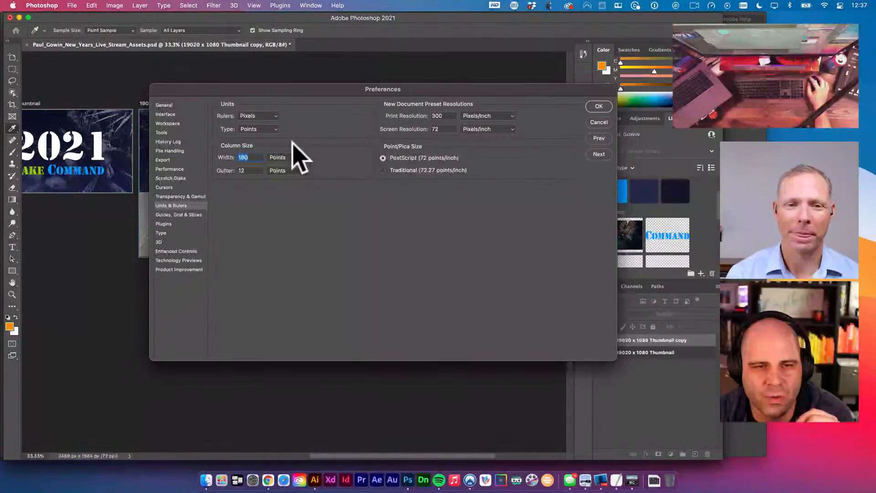
pyautogui.click(258, 115)
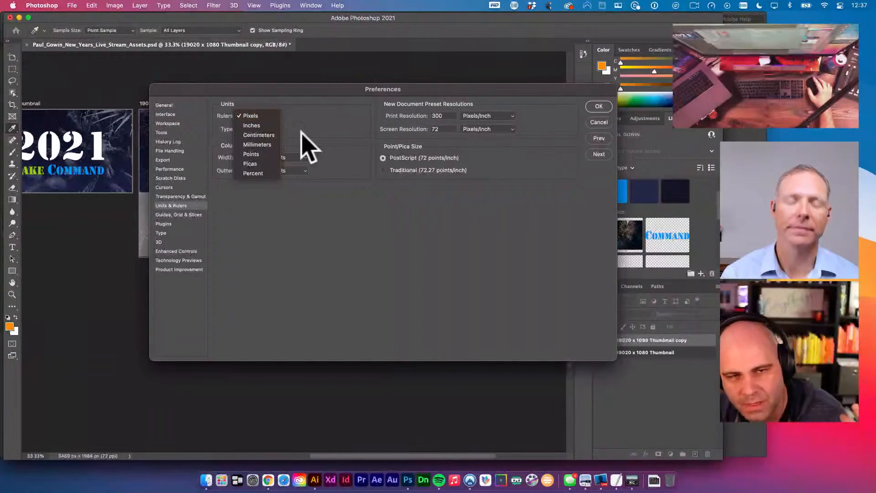
pyautogui.click(601, 118)
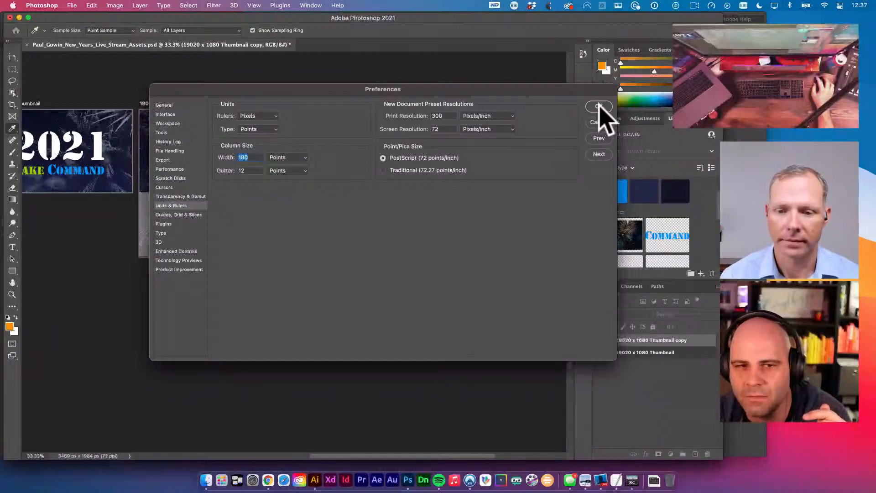
pyautogui.click(597, 107)
# - Resize the copy artboard to 1200 px wide, correcting the height from 600 to 630 px
pyautogui.click(190, 30)
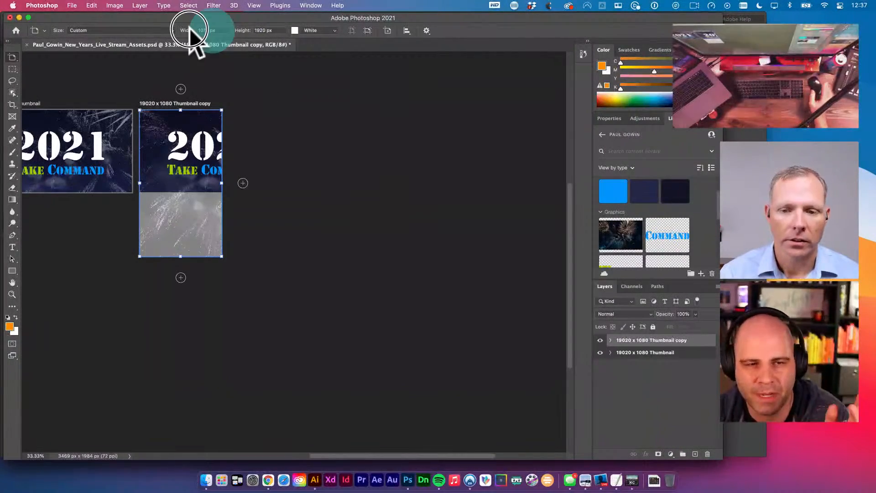
pyautogui.write('1200')
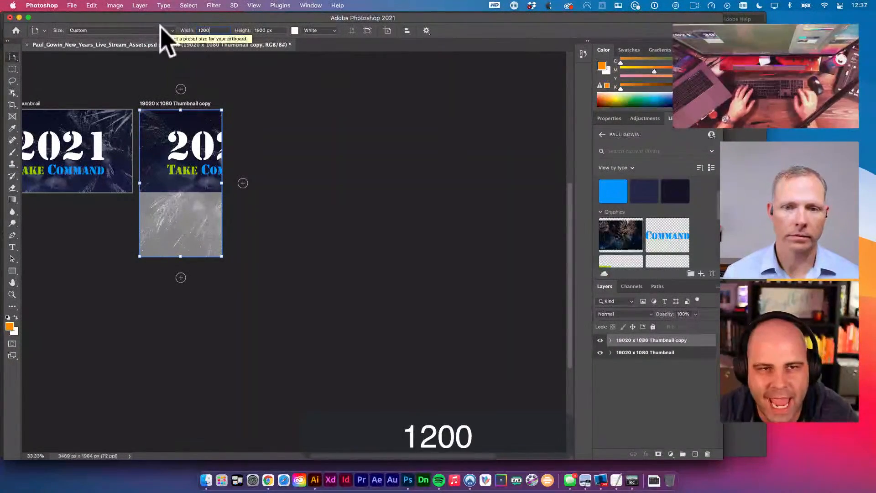
pyautogui.press('Tab')
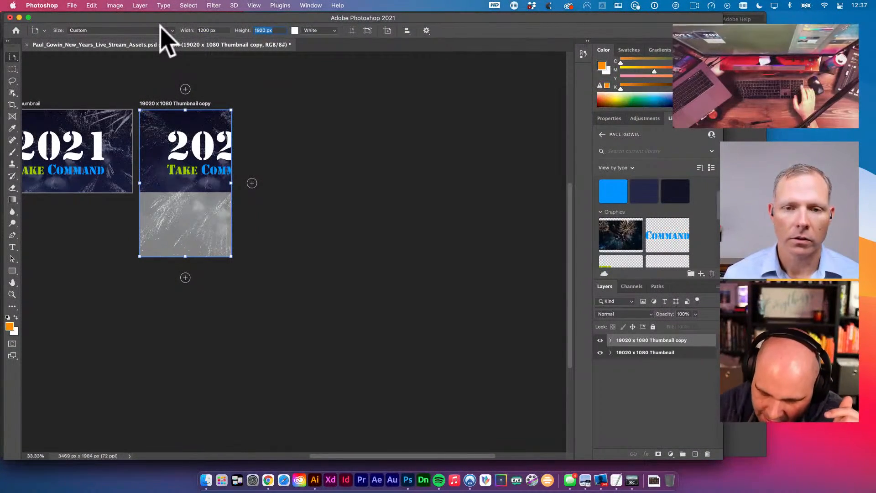
pyautogui.write('600')
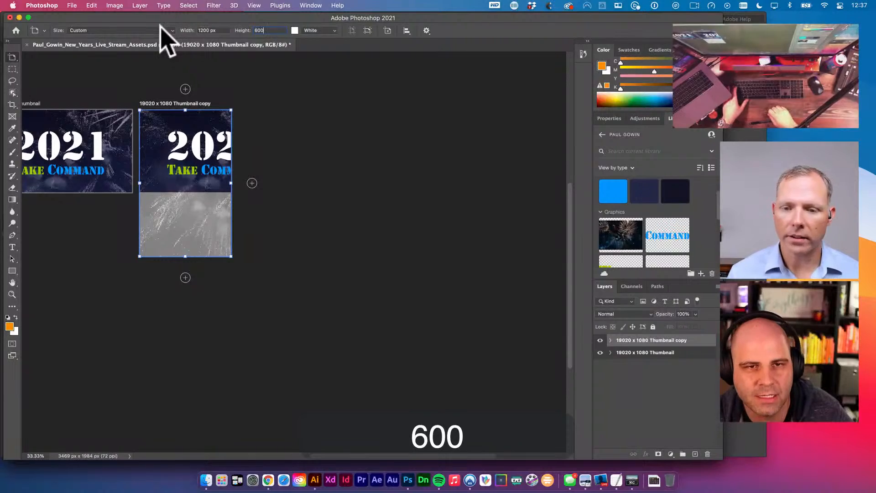
pyautogui.press('Tab')
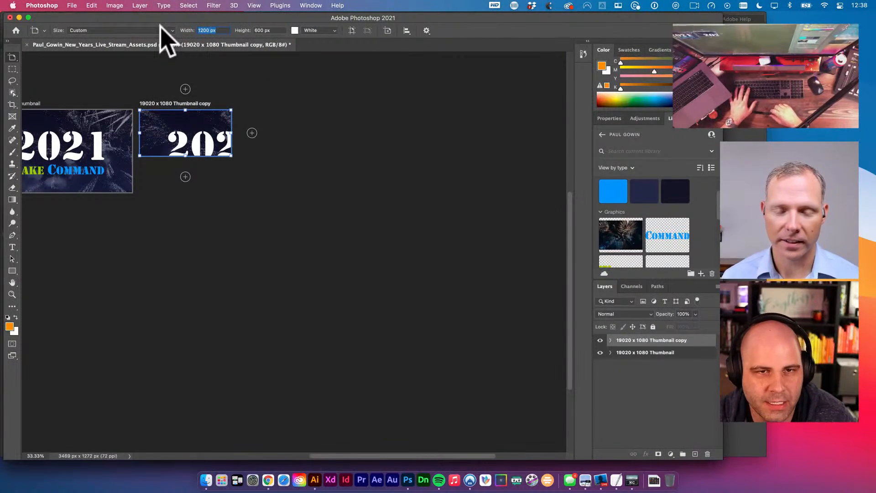
pyautogui.press('Tab')
pyautogui.write('630')
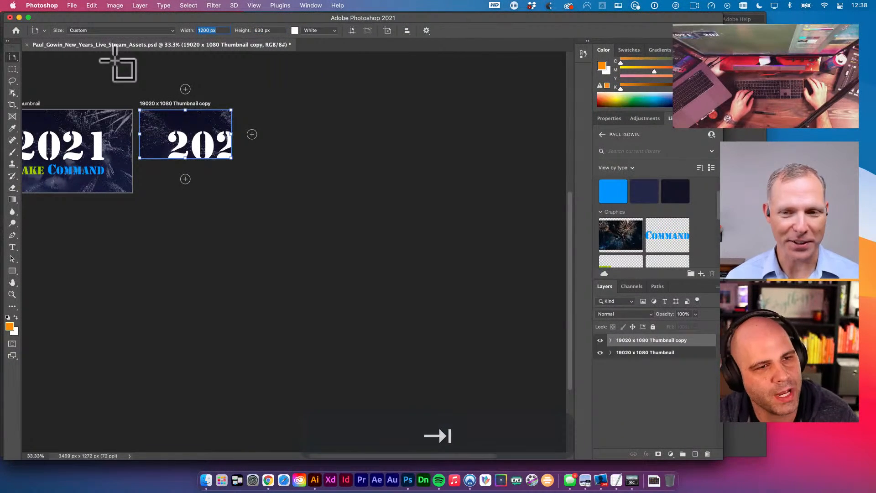
pyautogui.rightClick(13, 57)
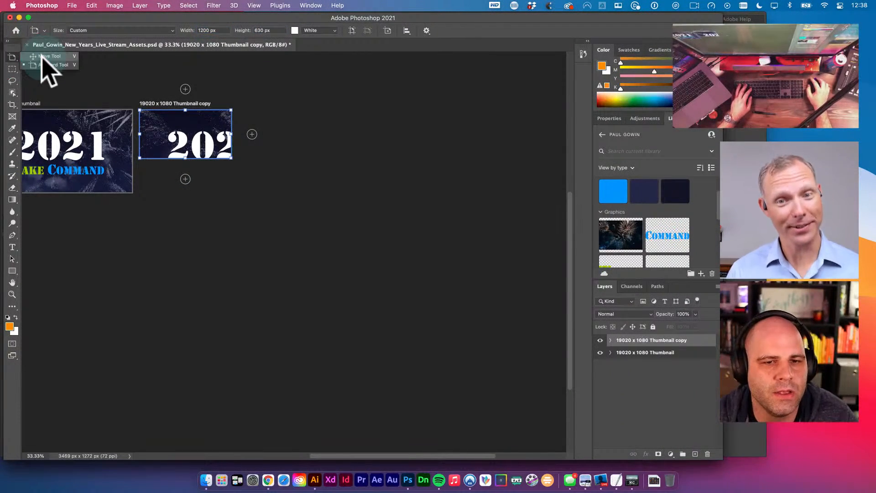
# - Select Group 1 through the fireworks layers on the copy artboard
pyautogui.click(45, 57)
pyautogui.click(310, 120)
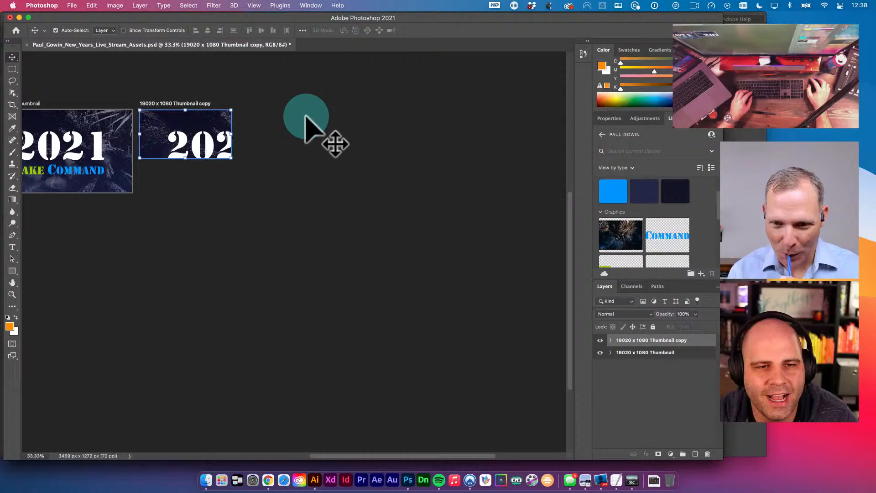
pyautogui.click(199, 143)
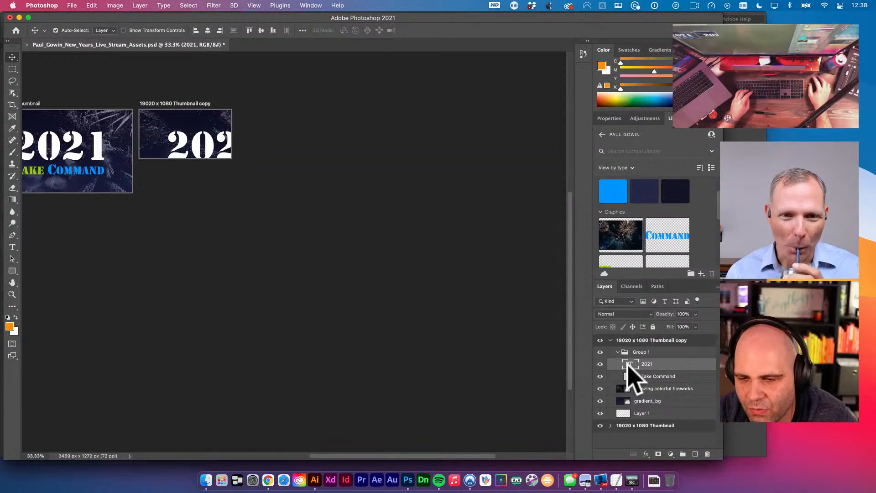
pyautogui.click(639, 352)
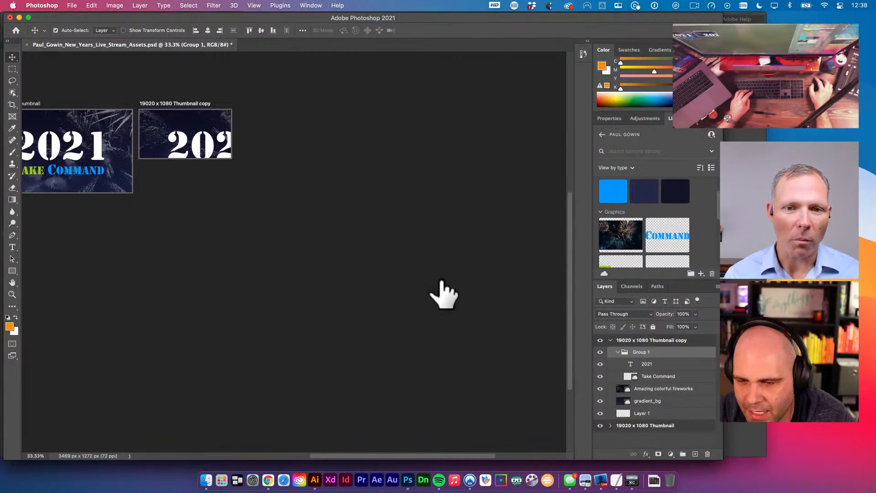
pyautogui.keyDown('shift'); pyautogui.click(651, 388); pyautogui.keyUp('shift')
# - Shrink the artwork, move it into the banner, centre it vertically, and zoom to 100%
pyautogui.press('super+t')
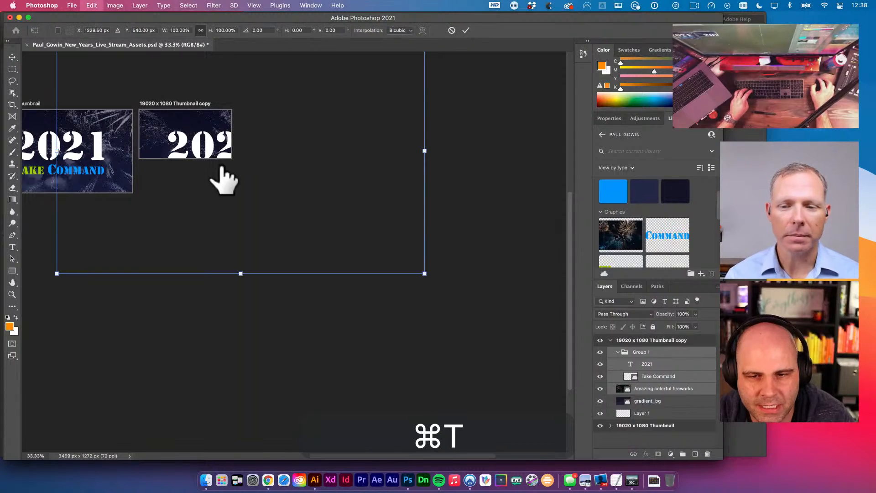
pyautogui.moveTo(425, 274); pyautogui.dragTo(311, 198)
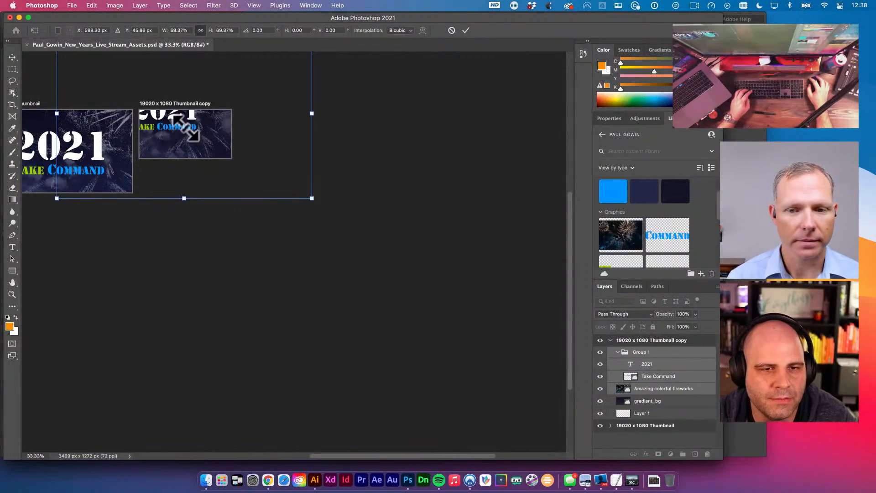
pyautogui.moveTo(186, 128); pyautogui.dragTo(205, 156)
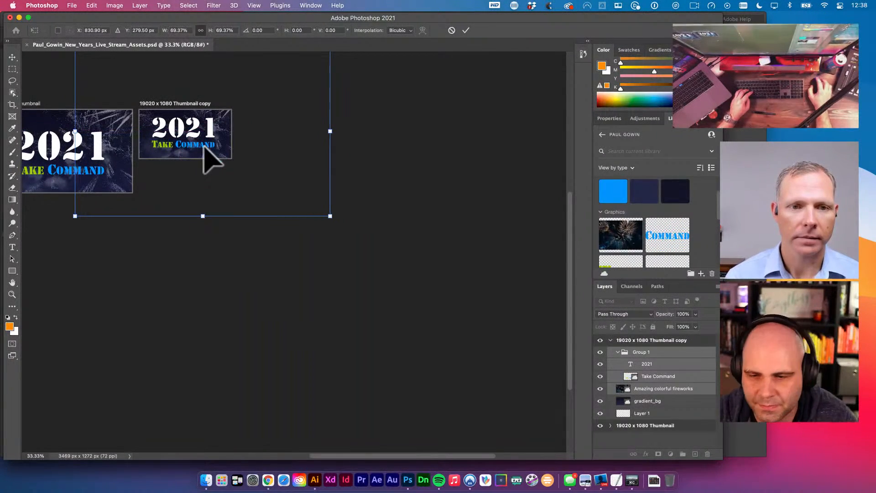
pyautogui.press('v')
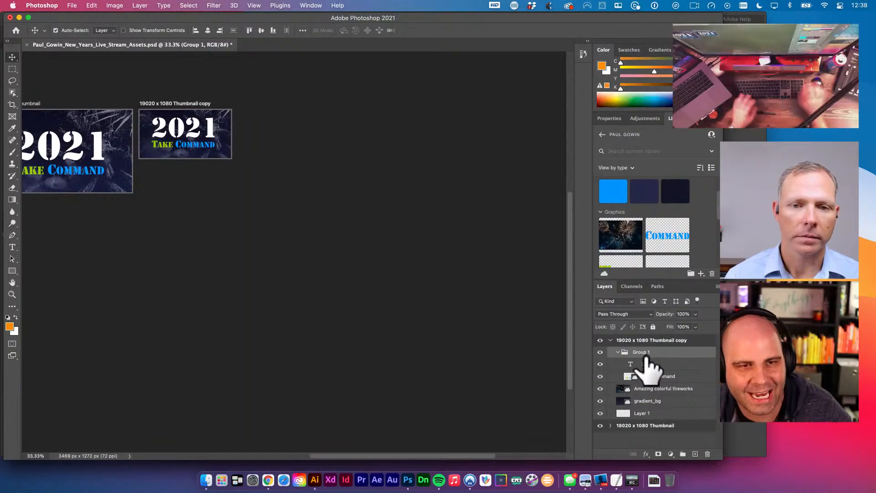
pyautogui.press('super+a')
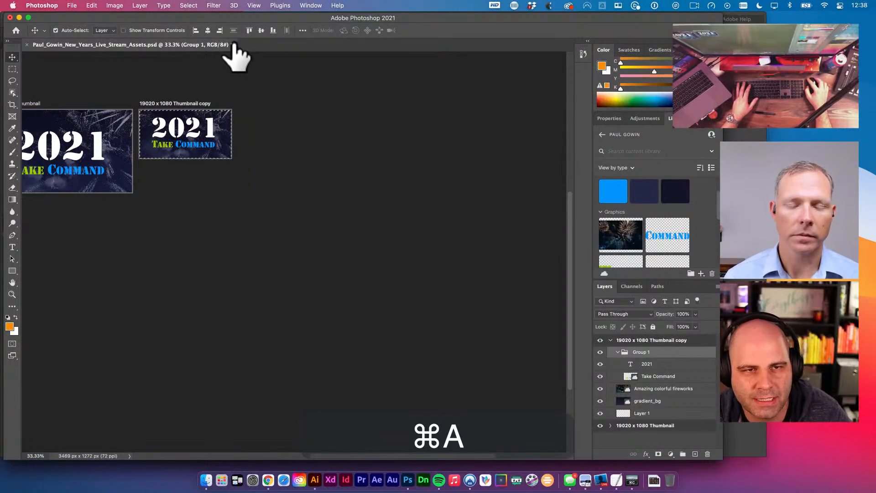
pyautogui.hotkey('shift', 'Down')
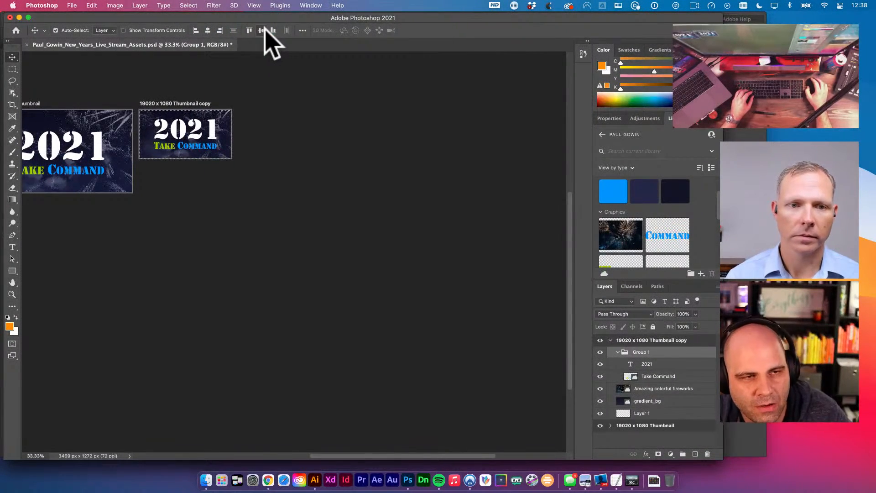
pyautogui.press('super+space')
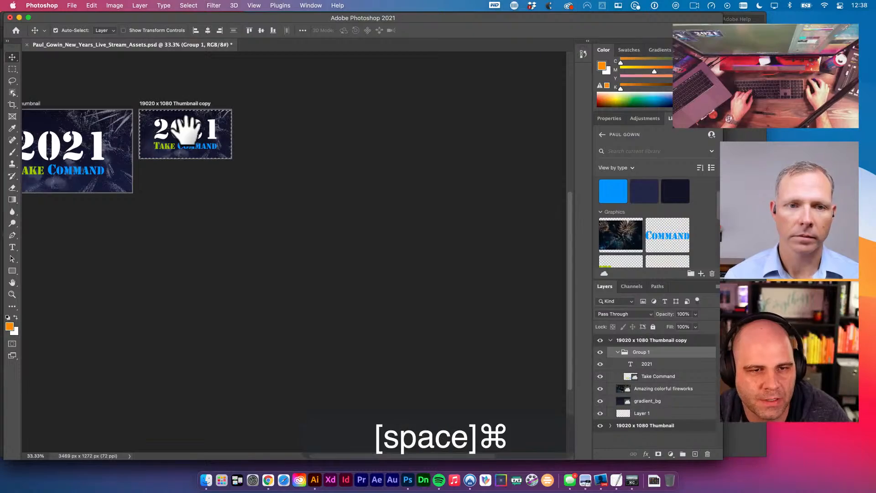
pyautogui.keyDown('super'); pyautogui.click(190, 132); pyautogui.keyUp('super')
pyautogui.keyDown('super'); pyautogui.click(165, 126); pyautogui.keyUp('super')
pyautogui.moveTo(165, 126); pyautogui.dragTo(268, 206)
pyautogui.keyDown('super'); pyautogui.click(268, 206); pyautogui.keyUp('super')
# - Clear the selection and zoom out to show empty space right of the banner
pyautogui.press('v')
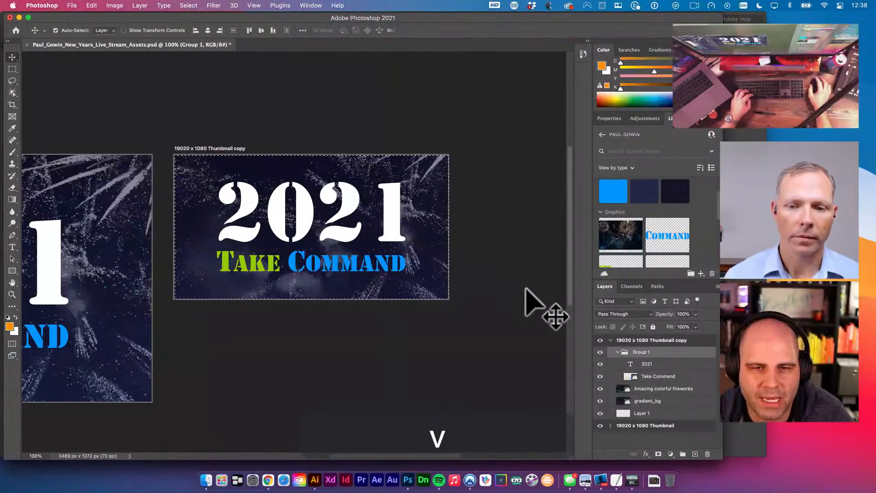
pyautogui.press('super+d')
pyautogui.press('v')
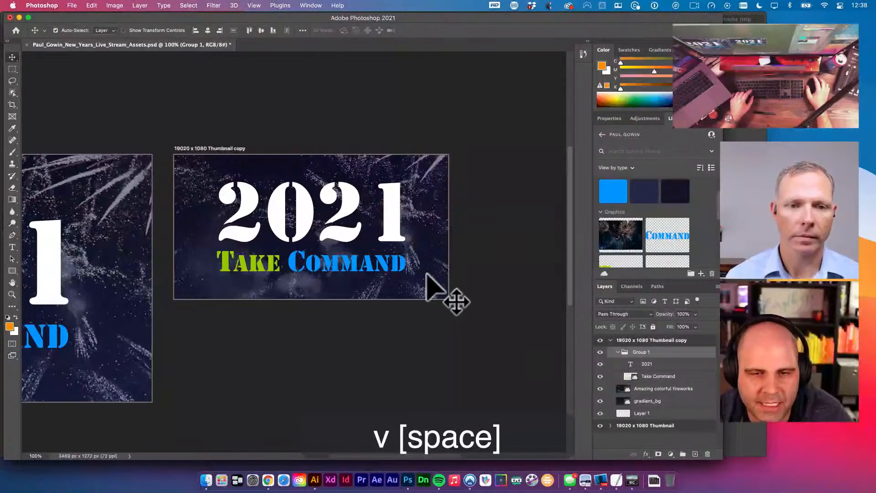
pyautogui.press('super+space')
pyautogui.keyDown('alt'); pyautogui.keyDown('super'); pyautogui.click(427, 270); pyautogui.keyUp('super'); pyautogui.keyUp('alt')
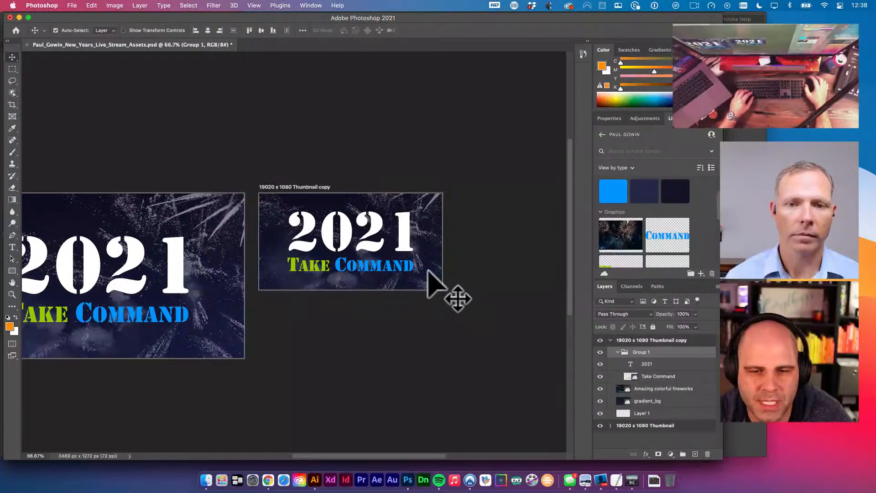
pyautogui.press('space')
pyautogui.moveTo(436, 171); pyautogui.dragTo(358, 166)
# - Option+Shift-drag the Thumbnail copy artboard rightward to create 'Thumbnail copy 2'
pyautogui.click(251, 174)
pyautogui.press('space')
pyautogui.moveTo(283, 157); pyautogui.dragTo(379, 168)
pyautogui.press('alt')
pyautogui.press('shift')
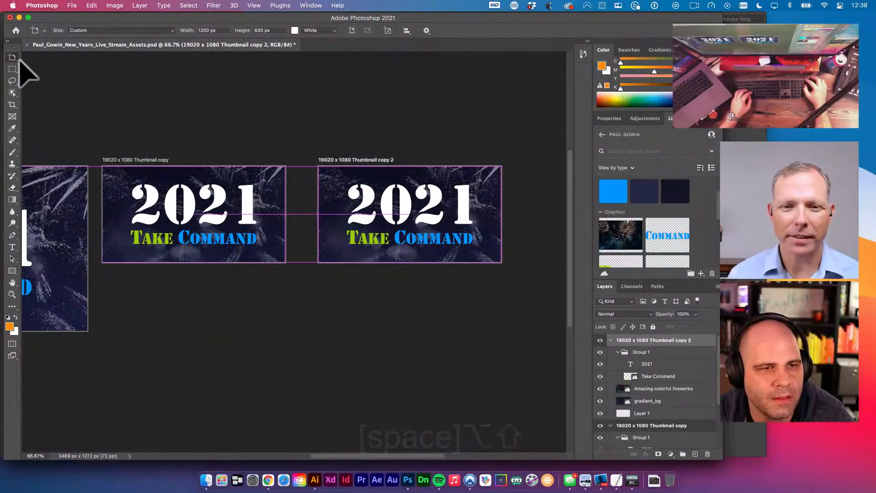
pyautogui.click(12, 57)
pyautogui.click(46, 57)
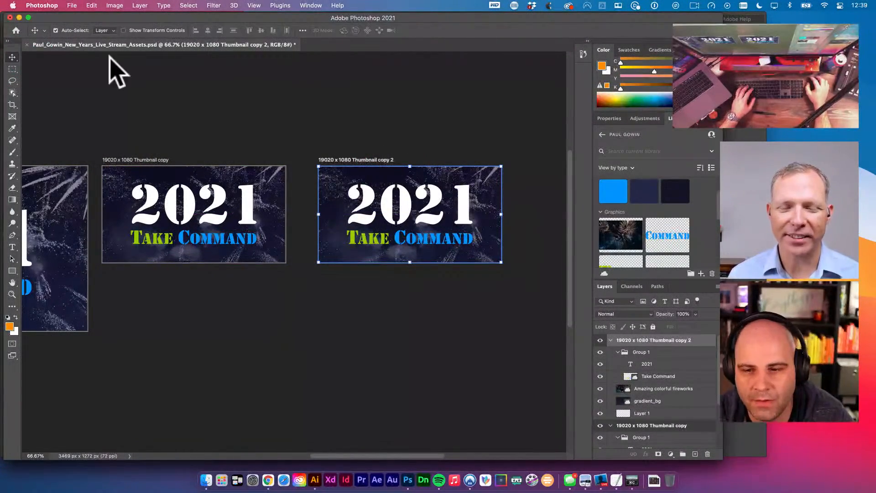
# - Nudge Take Command up and 2021 down so Take Command sits above 2021
pyautogui.click(657, 364)
pyautogui.click(666, 375)
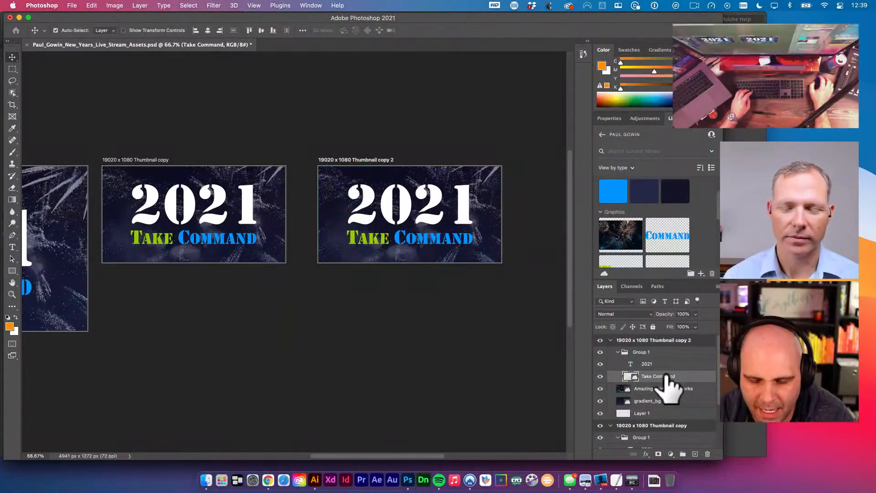
pyautogui.hotkey('shift', 'Down')
pyautogui.hotkey('shift', 'Down')
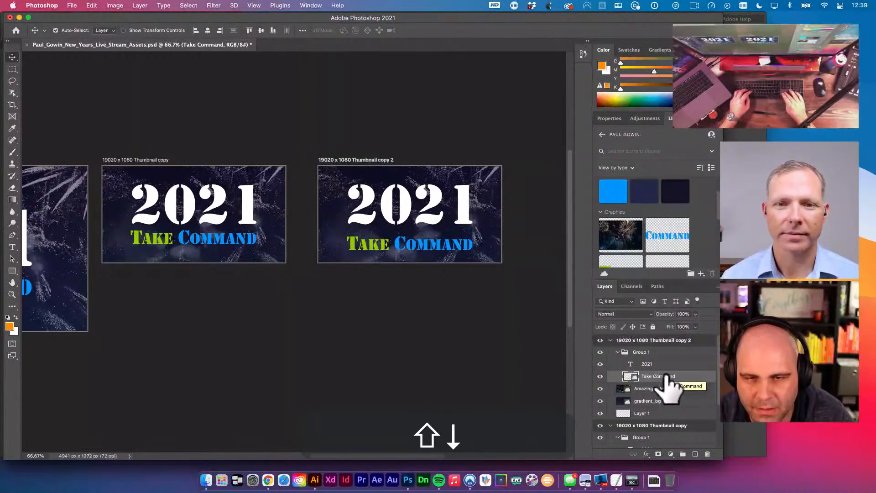
pyautogui.hotkey('shift', 'Down')
pyautogui.hotkey('shift', 'Up')
pyautogui.hotkey('shift', 'Up')
pyautogui.hotkey('shift', 'Up')
pyautogui.hotkey('shift', 'Up')
pyautogui.hotkey('shift', 'Up')
pyautogui.hotkey('shift', 'Up')
pyautogui.hotkey('shift', 'Up')
pyautogui.hotkey('shift', 'Up')
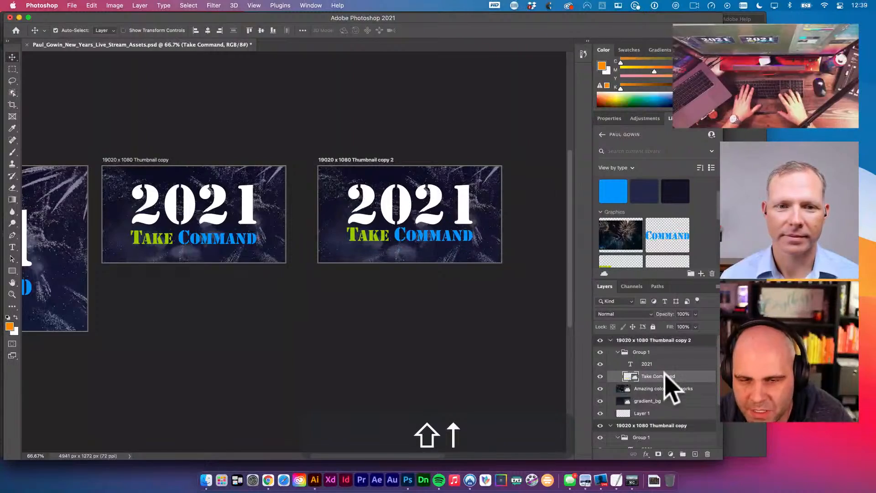
pyautogui.hotkey('shift', 'Up')
pyautogui.hotkey('shift', 'Up')
pyautogui.hotkey('shift', 'Up')
pyautogui.hotkey('shift', 'Up')
pyautogui.hotkey('shift', 'Up')
pyautogui.hotkey('shift', 'Up')
pyautogui.hotkey('shift', 'Up')
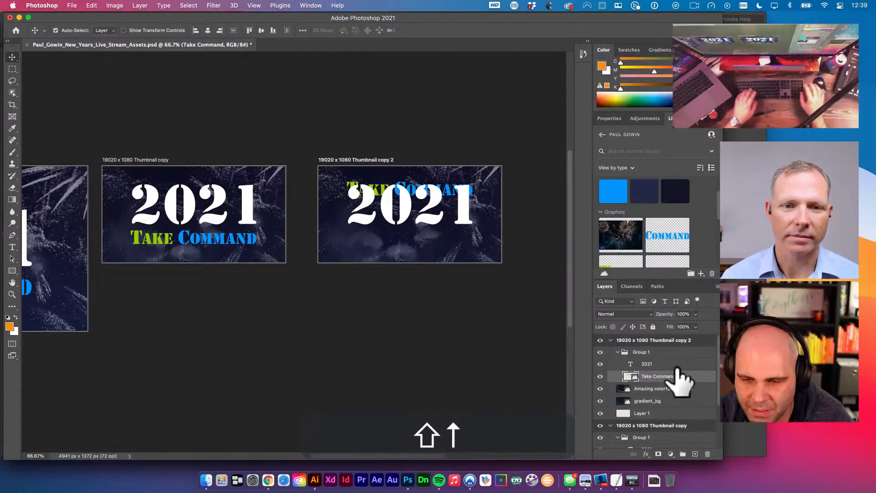
pyautogui.press('v')
pyautogui.click(676, 364)
pyautogui.hotkey('shift', 'Down')
pyautogui.hotkey('shift', 'Down')
pyautogui.hotkey('shift', 'Down')
pyautogui.hotkey('shift', 'Down')
pyautogui.hotkey('shift', 'Down')
pyautogui.hotkey('shift', 'Down')
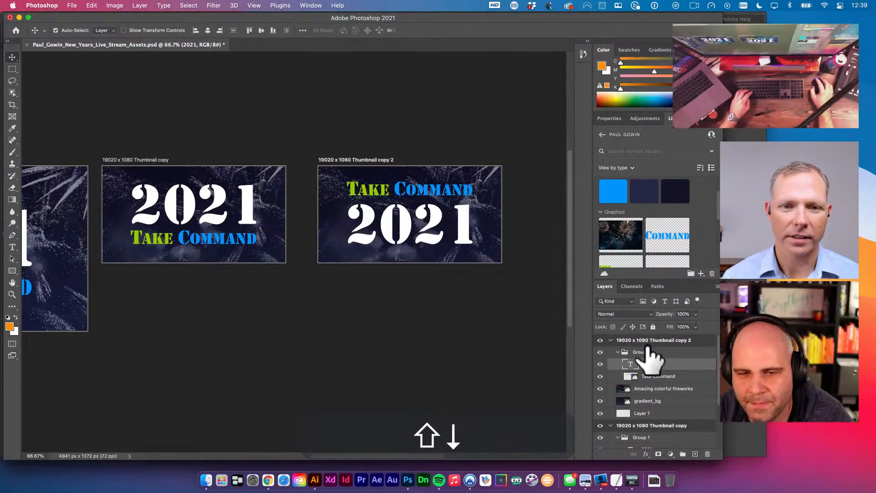
# - Centre Group 1 on the artboard, nudge 2021 up slightly, and deselect
pyautogui.click(644, 352)
pyautogui.press('super+a')
pyautogui.press('v')
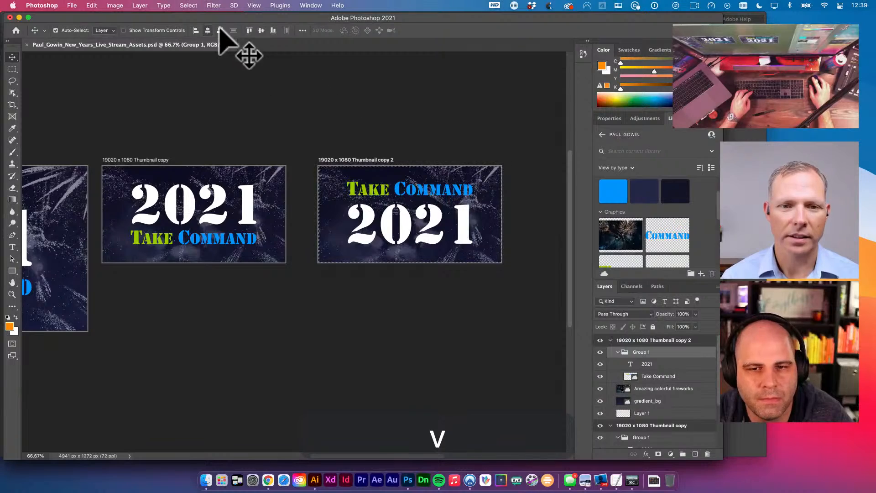
pyautogui.press('super')
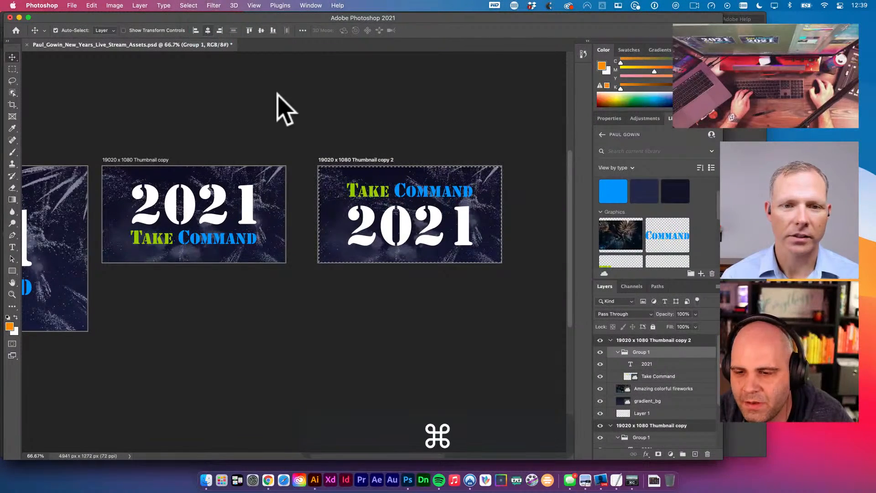
pyautogui.press('super+d')
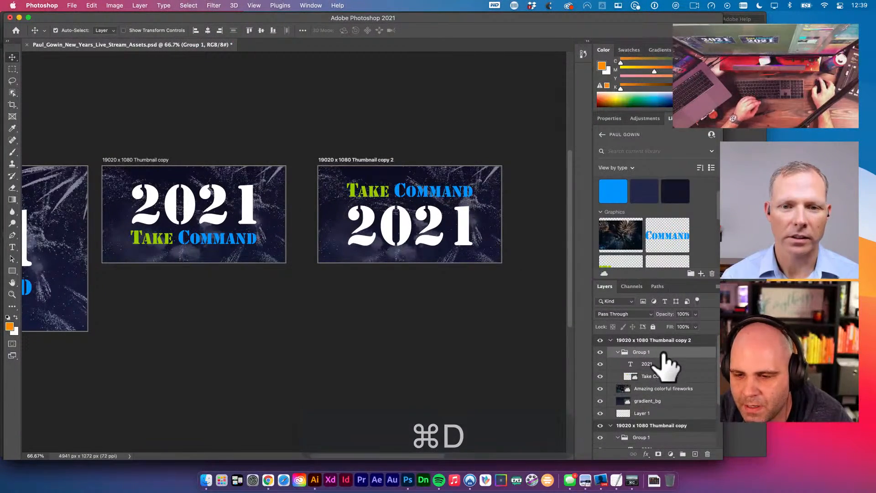
pyautogui.click(662, 363)
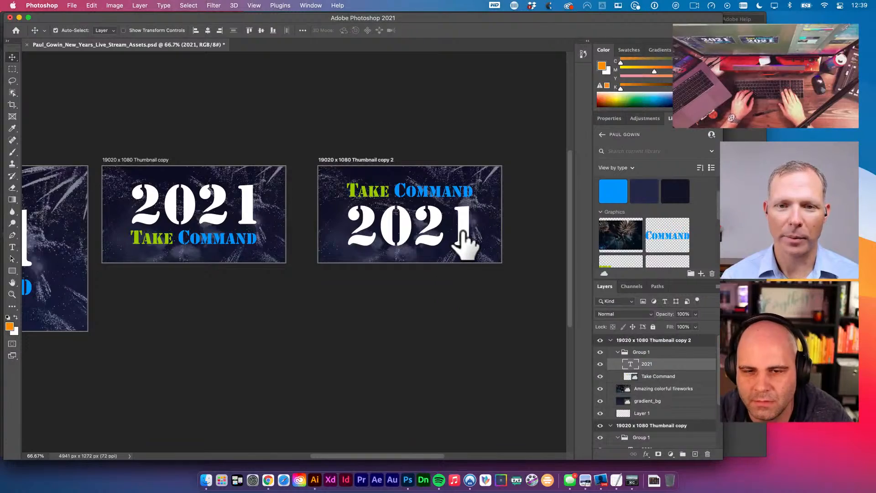
pyautogui.hotkey('shift', 'Up')
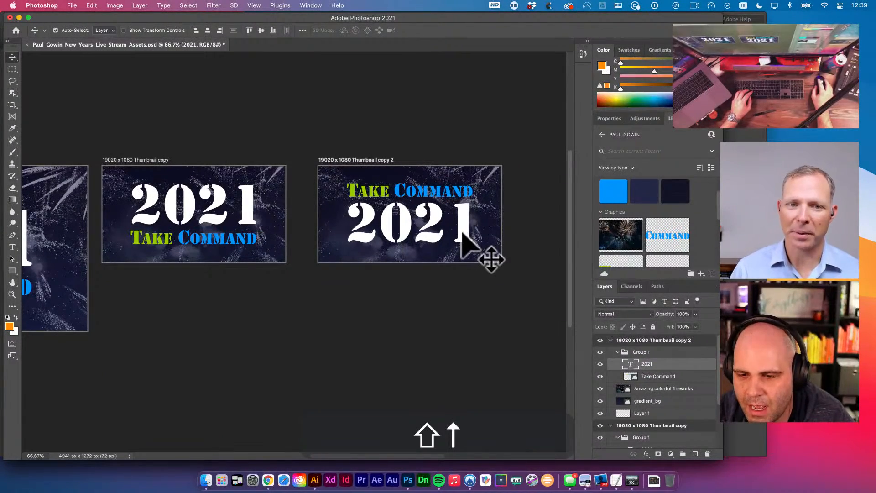
pyautogui.click(647, 352)
pyautogui.press('v')
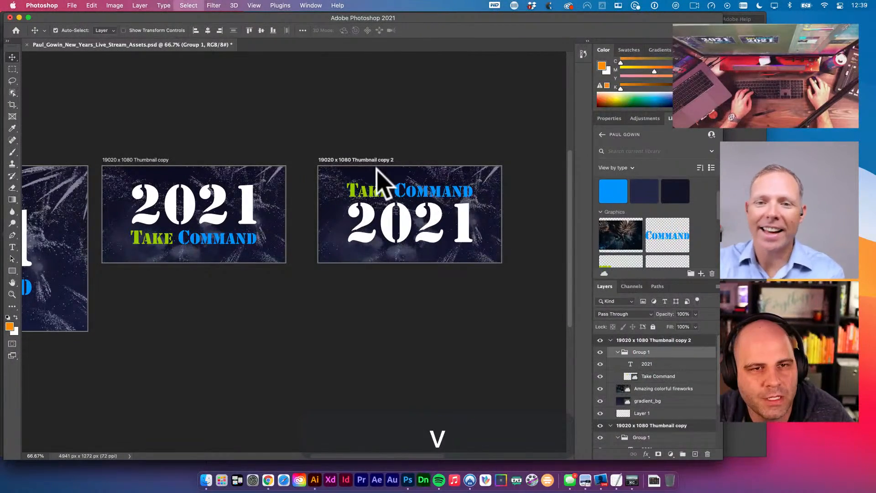
pyautogui.press('super+d')
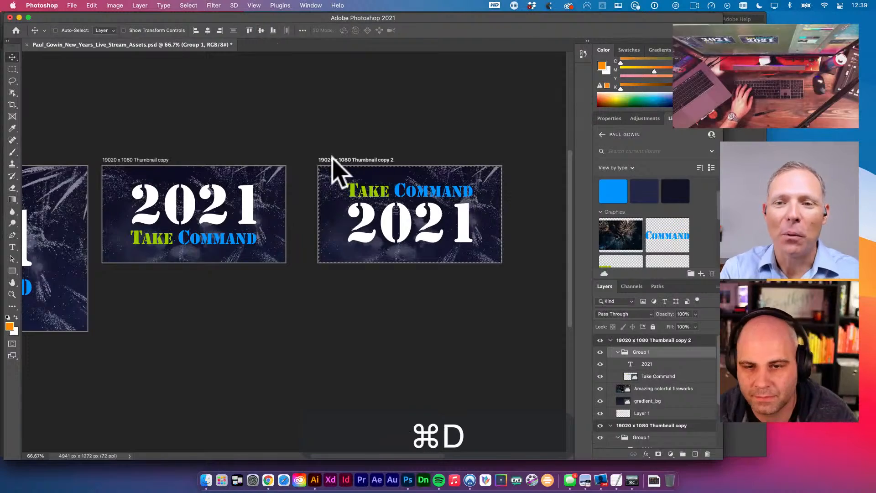
pyautogui.scroll(-1, 490, 83)
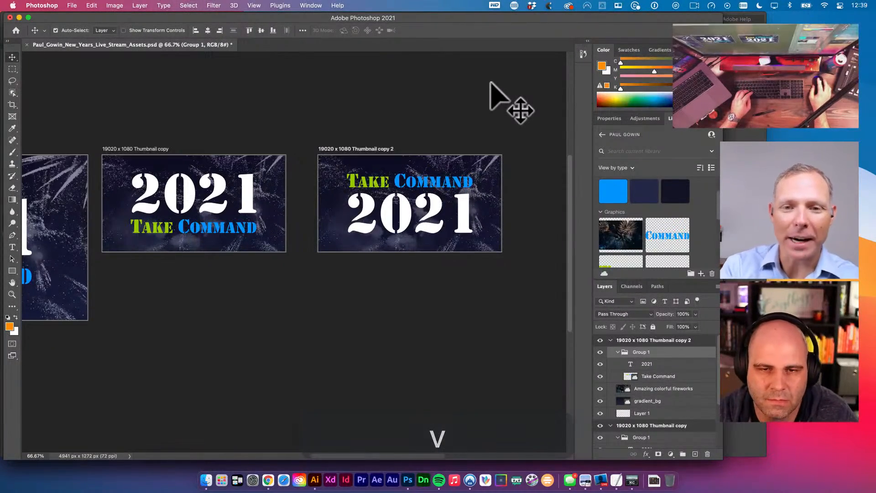
# - Fit the banners in view and Option-drag copy 2 to create 'Thumbnail copy 3'
pyautogui.press('space')
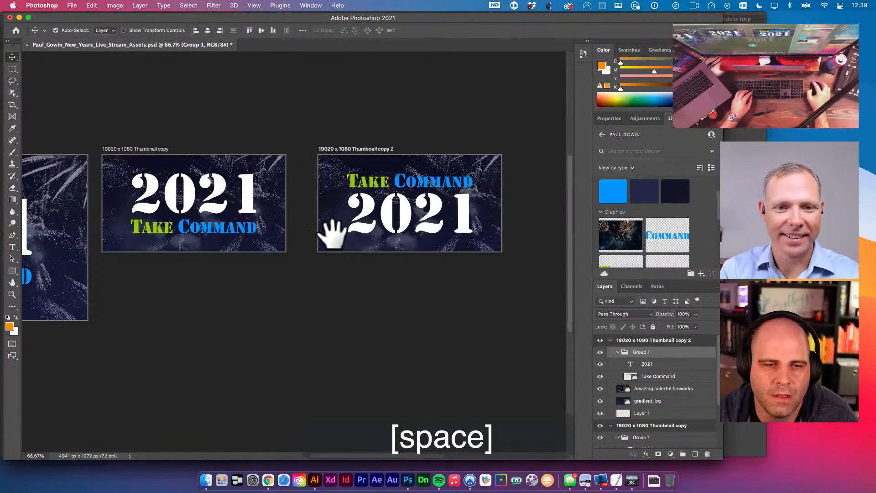
pyautogui.moveTo(292, 365); pyautogui.dragTo(363, 297)
pyautogui.keyDown('super'); pyautogui.click(440, 225); pyautogui.keyUp('super')
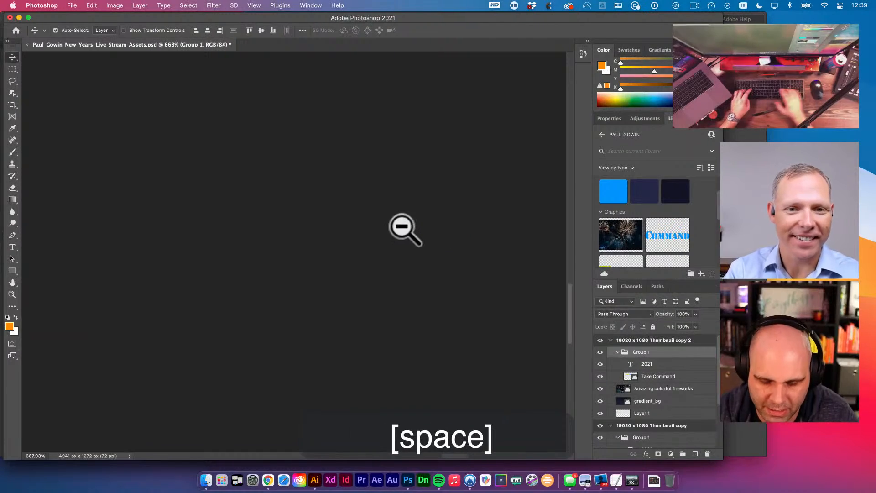
pyautogui.press('super+0')
pyautogui.press('space')
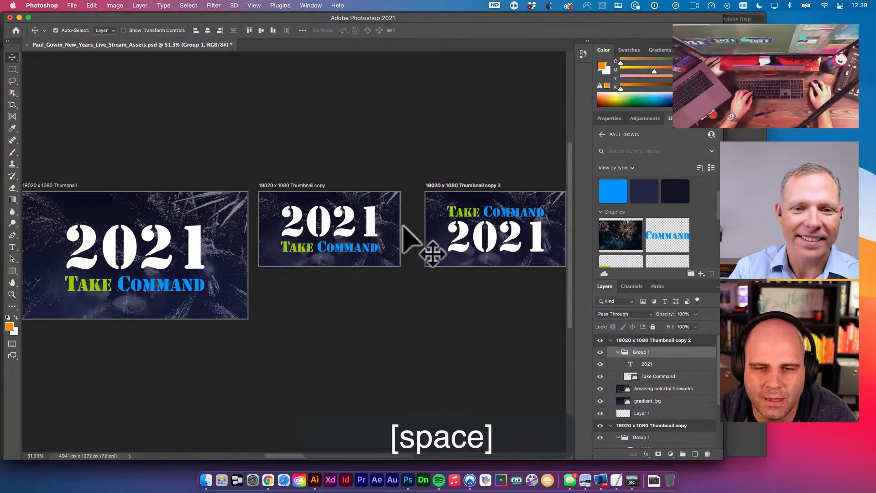
pyautogui.moveTo(406, 230); pyautogui.dragTo(338, 215)
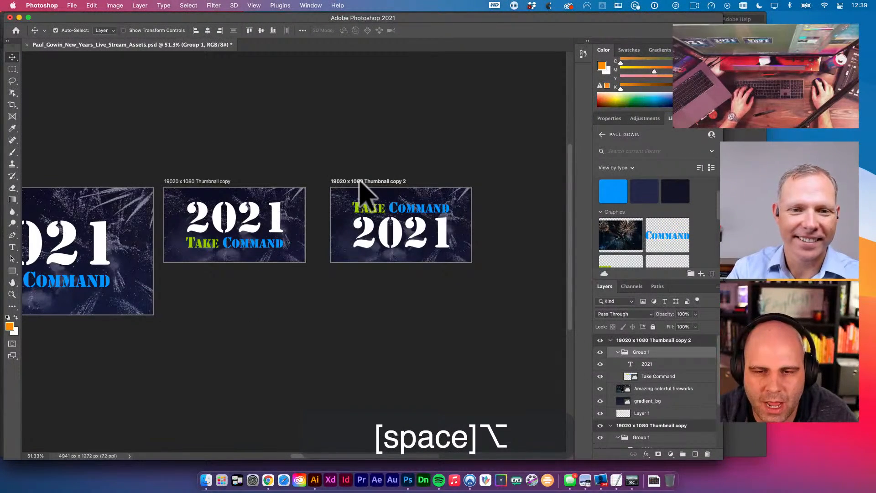
pyautogui.moveTo(422, 178); pyautogui.dragTo(461, 190)
pyautogui.moveTo(466, 249); pyautogui.dragTo(467, 251)
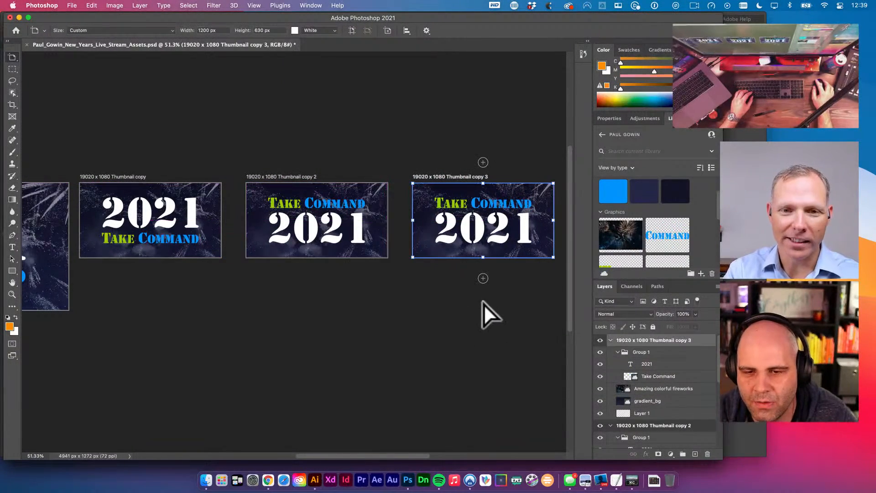
# - View at actual size and centre the new Thumbnail copy 3 banner on screen
pyautogui.moveTo(445, 409); pyautogui.dragTo(403, 313)
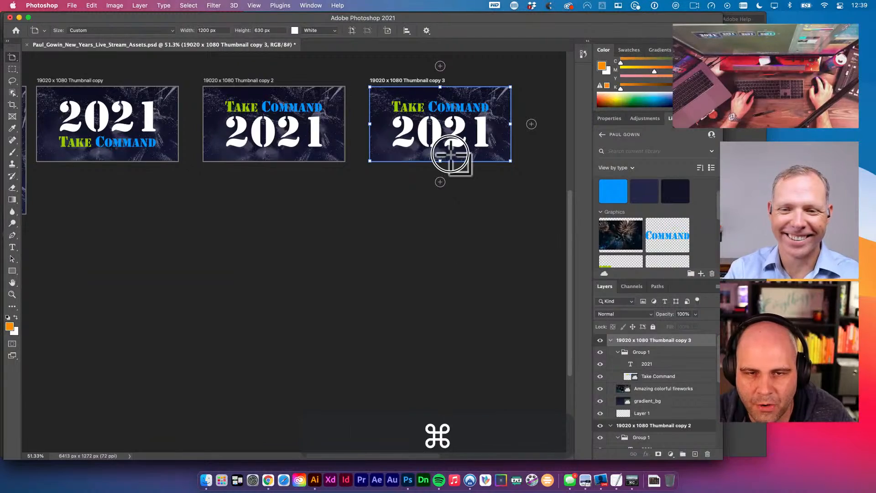
pyautogui.moveTo(451, 155)
pyautogui.mouseDown()
pyautogui.moveTo(464, 140)
pyautogui.moveTo(454, 145)
pyautogui.mouseUp()
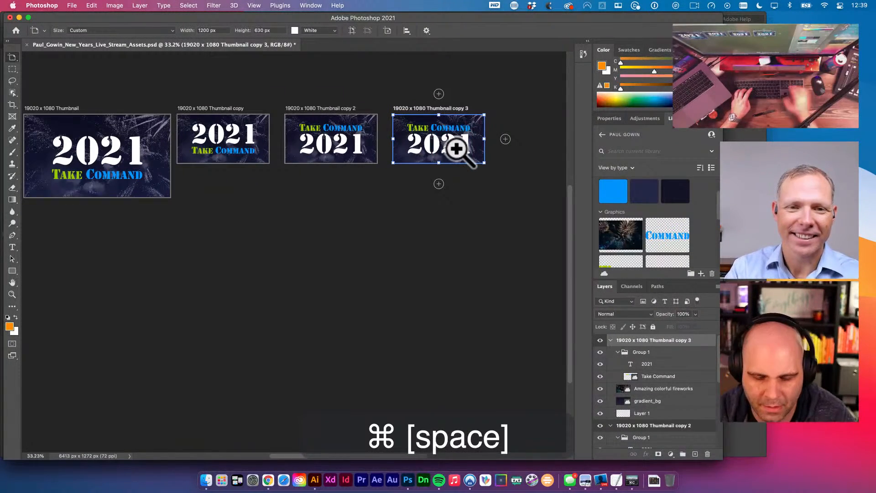
pyautogui.press('super+0')
pyautogui.press('v')
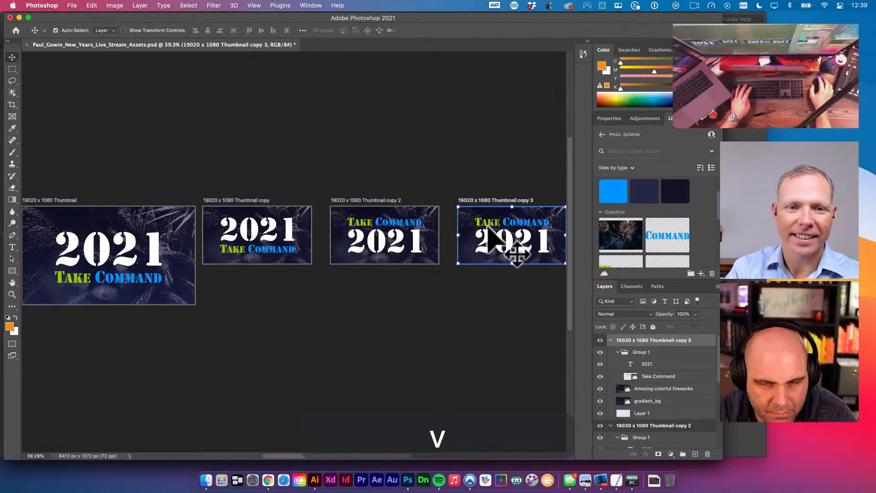
pyautogui.press('super+1')
pyautogui.press('space')
pyautogui.moveTo(263, 250); pyautogui.dragTo(172, 250)
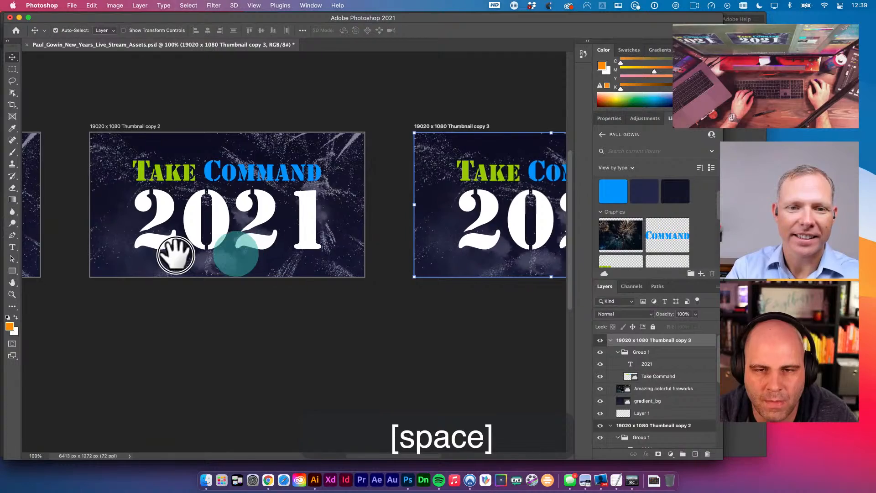
pyautogui.press('space')
pyautogui.moveTo(385, 250); pyautogui.dragTo(335, 223)
pyautogui.press('t')
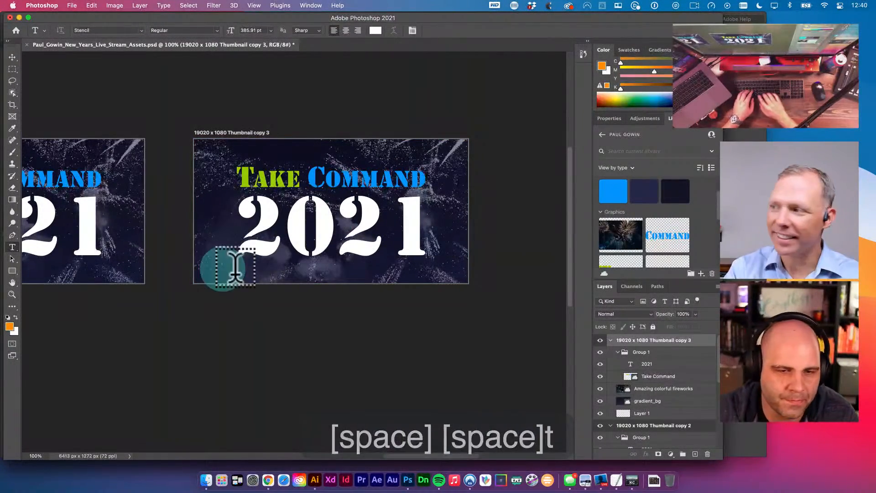
# - Type 'New Years celebration' in Futura Light Condensed and enlarge it to span under 2021
pyautogui.click(223, 268)
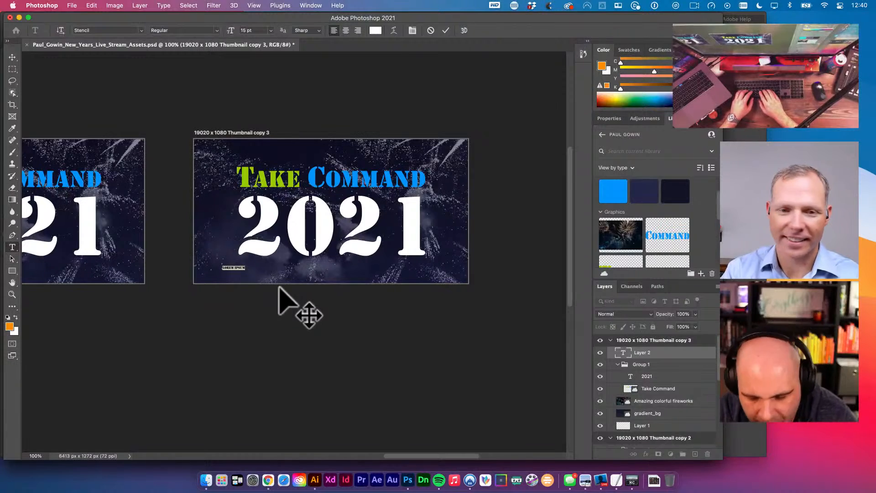
pyautogui.write('New Years ')
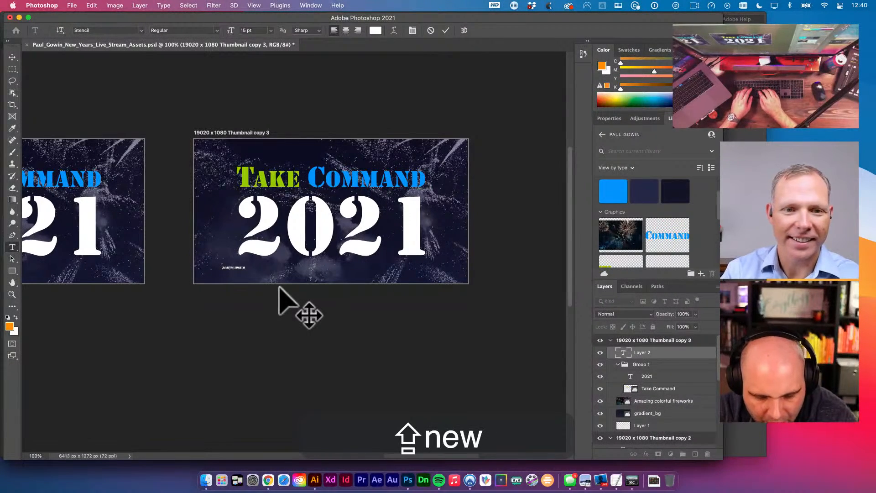
pyautogui.write('celebration')
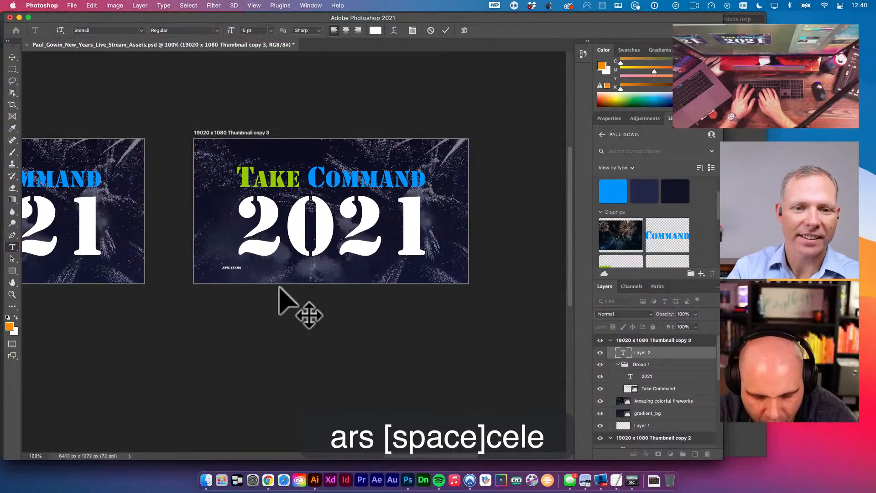
pyautogui.press('super+a')
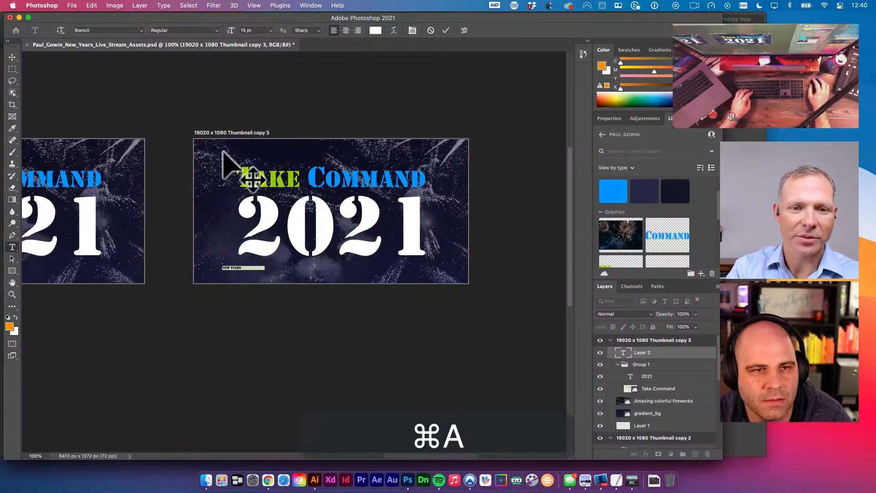
pyautogui.click(126, 32)
pyautogui.write('futura')
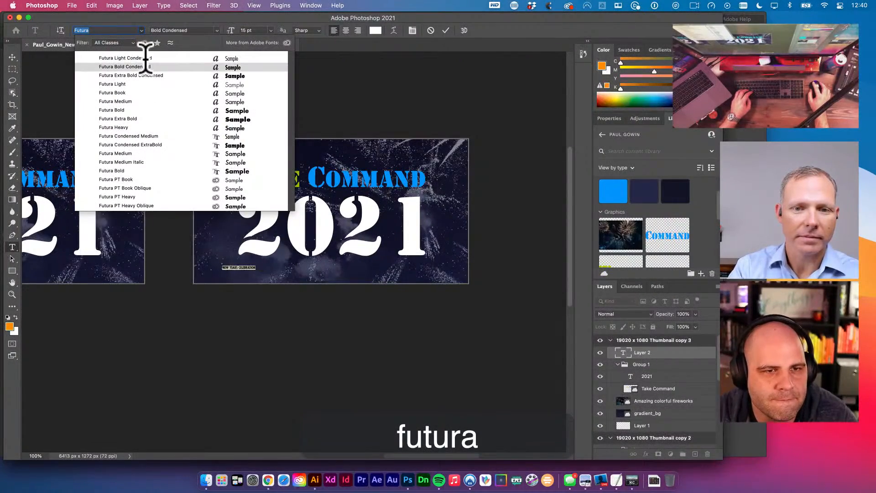
pyautogui.click(144, 58)
pyautogui.press('cmd+t')
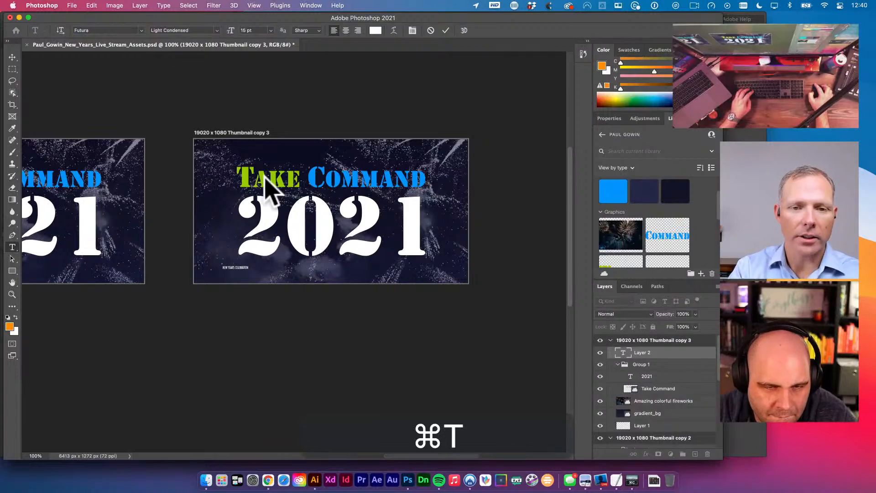
pyautogui.moveTo(281, 257); pyautogui.dragTo(358, 251)
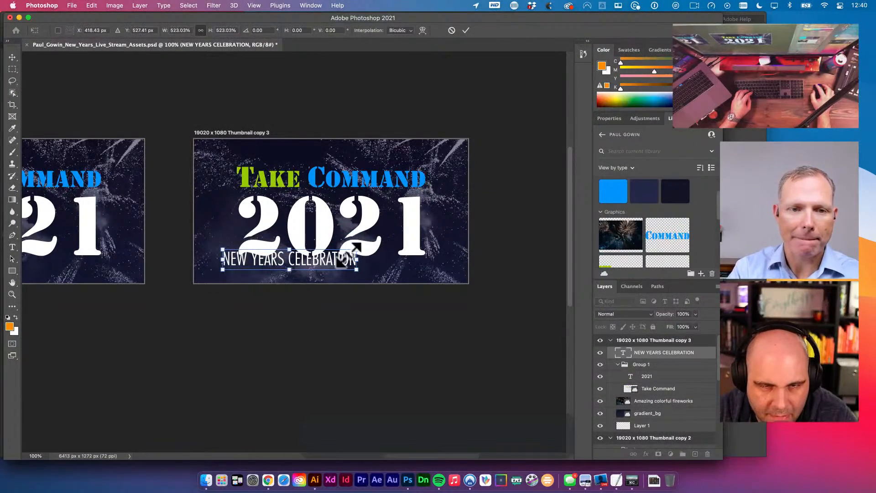
pyautogui.press('Return')
# - Replace the word CELEBRATION with LIVE STREAM in the subtitle
pyautogui.doubleClick(319, 259)
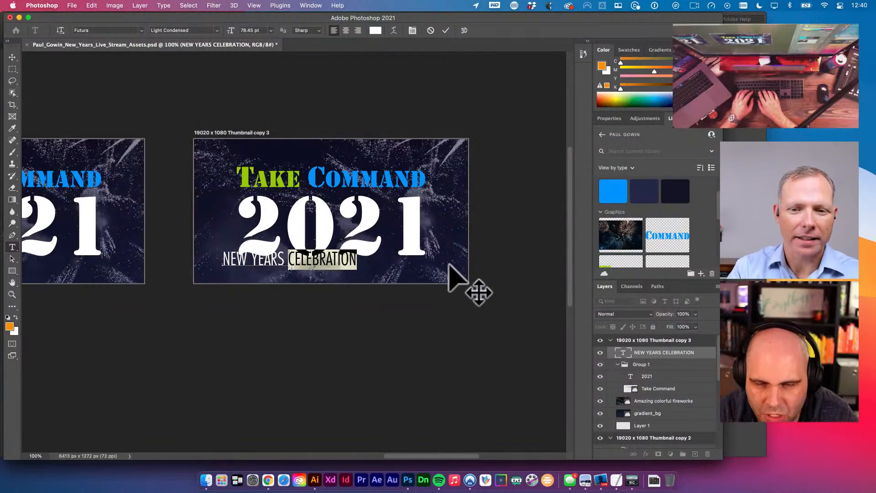
pyautogui.press('shift')
pyautogui.write('LI')
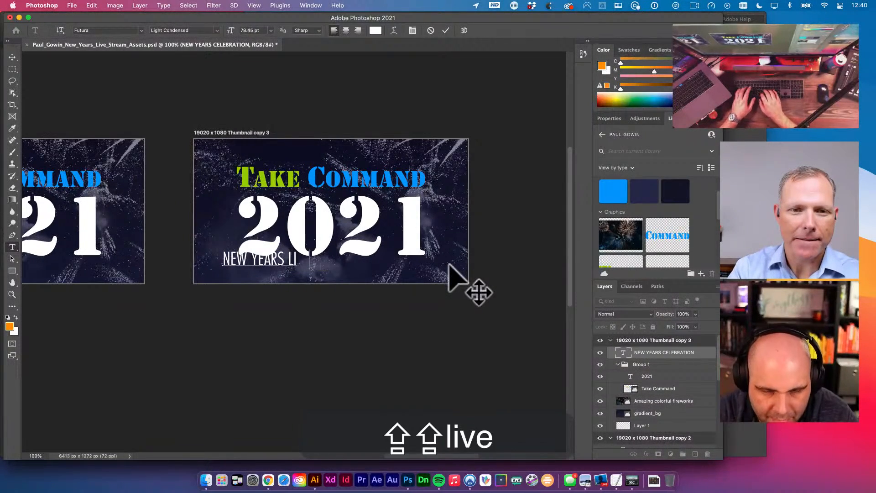
pyautogui.write('VE STREAMv')
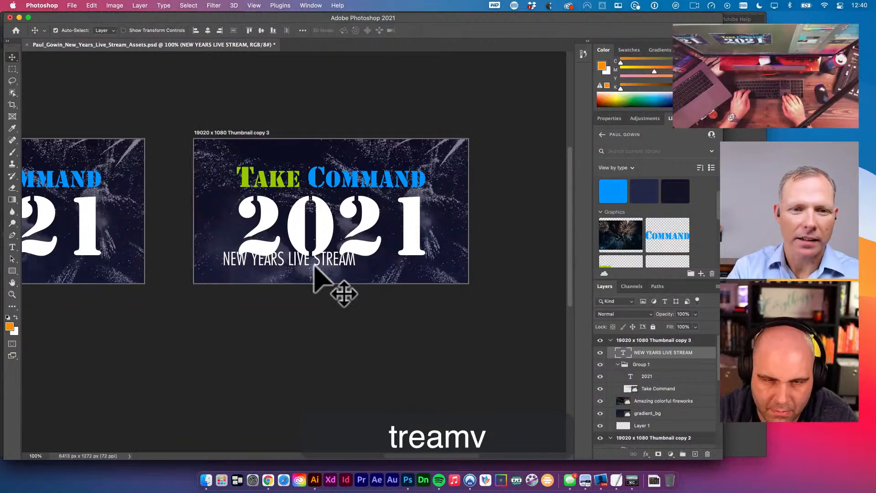
pyautogui.hotkey('shift', 'Down')
pyautogui.hotkey('shift', 'Down')
# - Try duplicating the subtitle for boldness, delete the copies, then widen its tracking
pyautogui.press('alt+super+Right')
pyautogui.press('alt+super+Right')
pyautogui.press('alt+super+Right')
pyautogui.press('alt+super+Right')
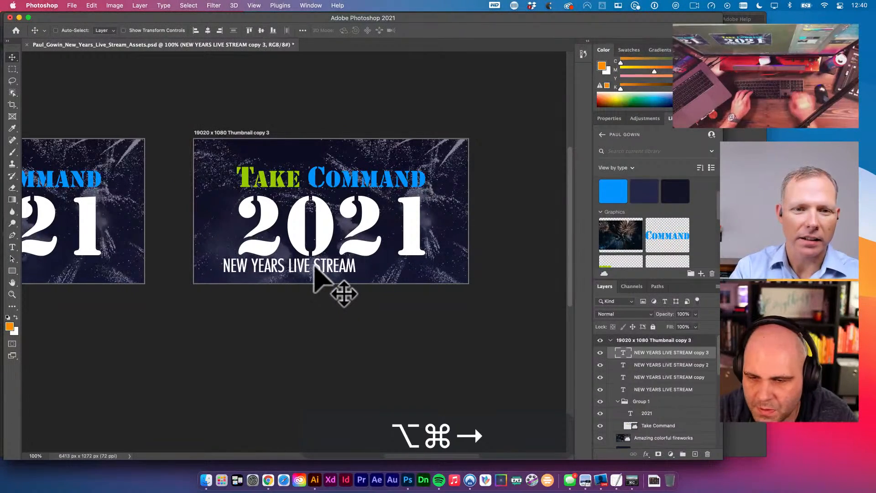
pyautogui.press('v')
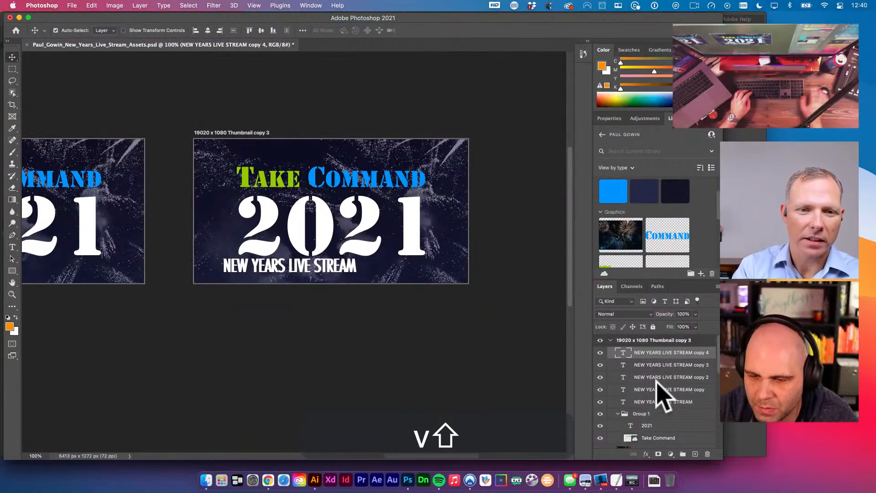
pyautogui.keyDown('shift'); pyautogui.click(658, 389); pyautogui.keyUp('shift')
pyautogui.press('BackSpace')
pyautogui.press('t')
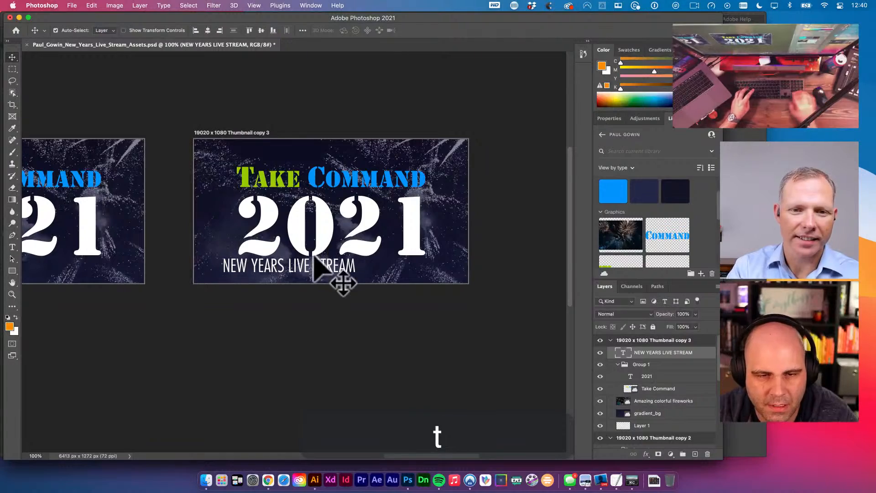
pyautogui.press('cmd+a')
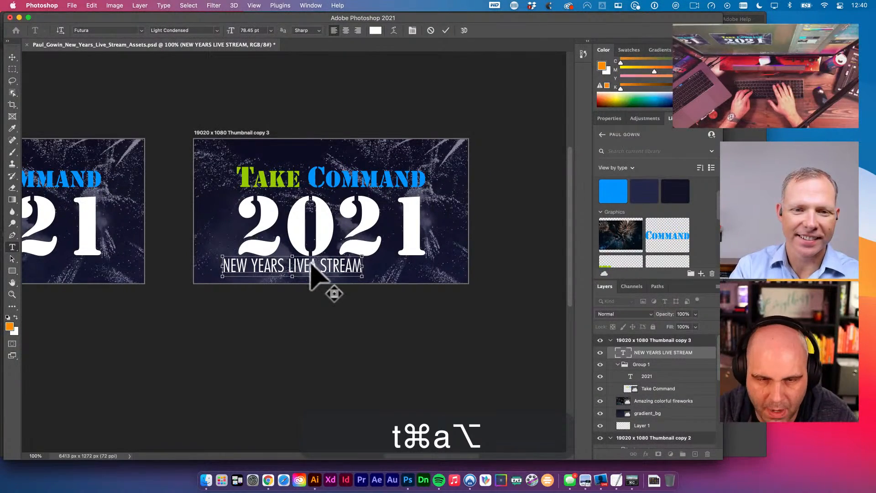
pyautogui.press('BackSpace')
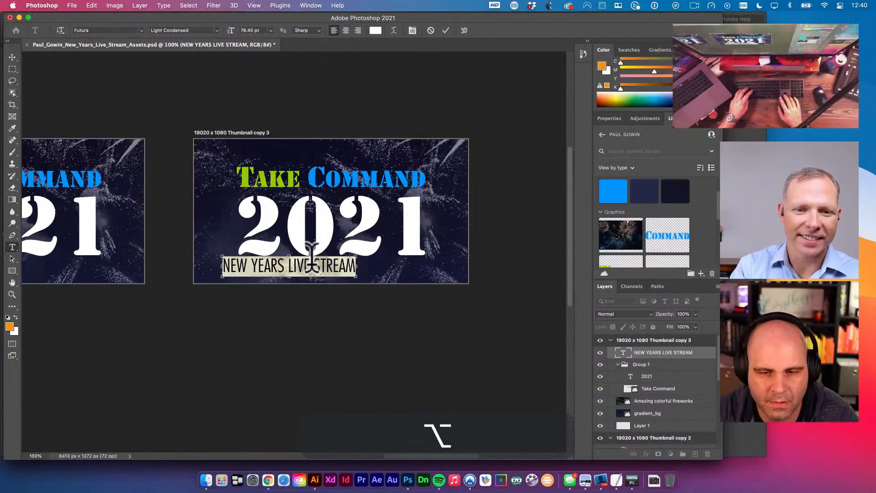
pyautogui.press('alt+super+Right')
pyautogui.press('alt+super+Right')
pyautogui.press('alt+super+Right')
pyautogui.press('alt+super+Right')
pyautogui.press('alt+super+Right')
pyautogui.press('alt+super+Right')
# - Scale the widely spaced NEW YEARS LIVE STREAM subtitle down and nudge it to fit under 2021
pyautogui.click(358, 92)
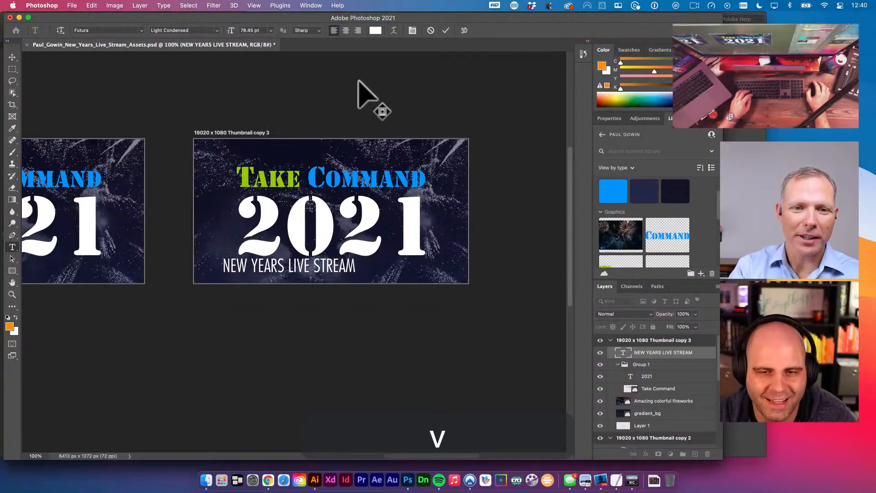
pyautogui.press('v')
pyautogui.press('super+t')
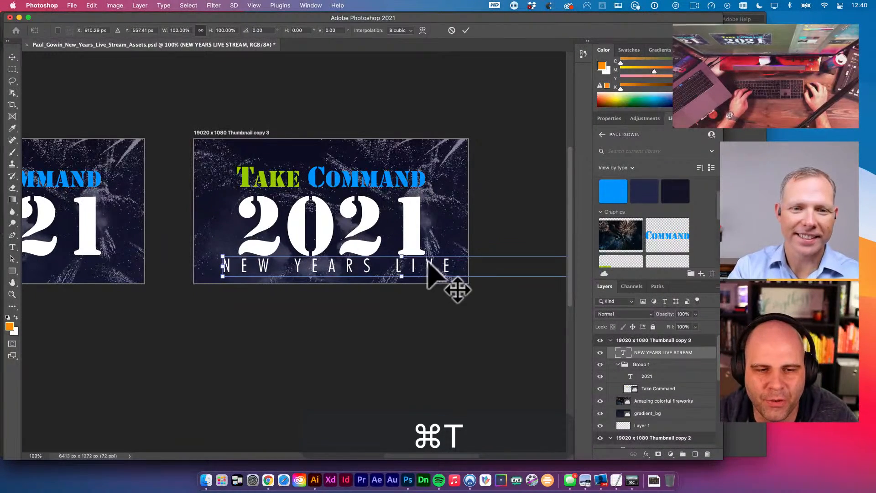
pyautogui.moveTo(222, 259); pyautogui.dragTo(292, 273)
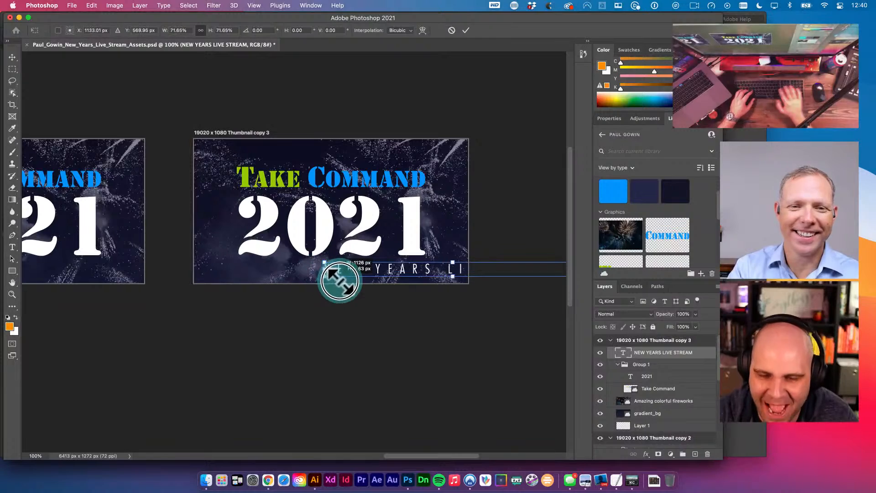
pyautogui.press('v')
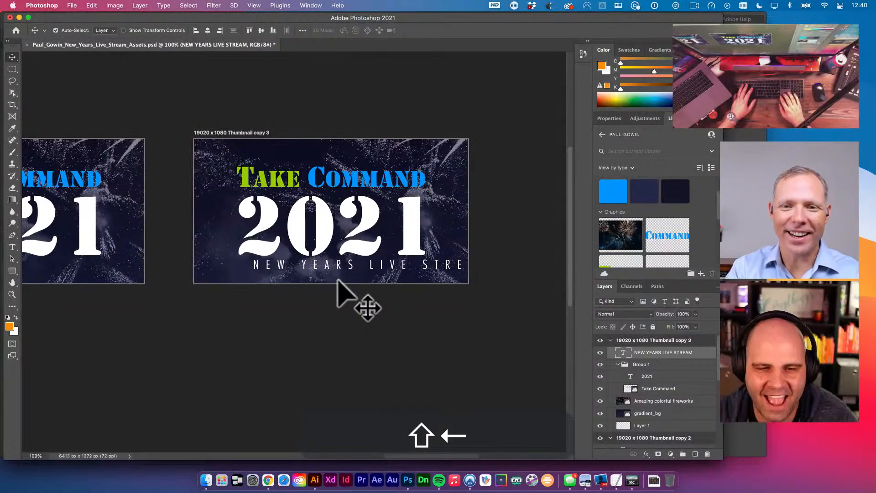
pyautogui.hotkey('shift', 'Down')
pyautogui.press('Left')
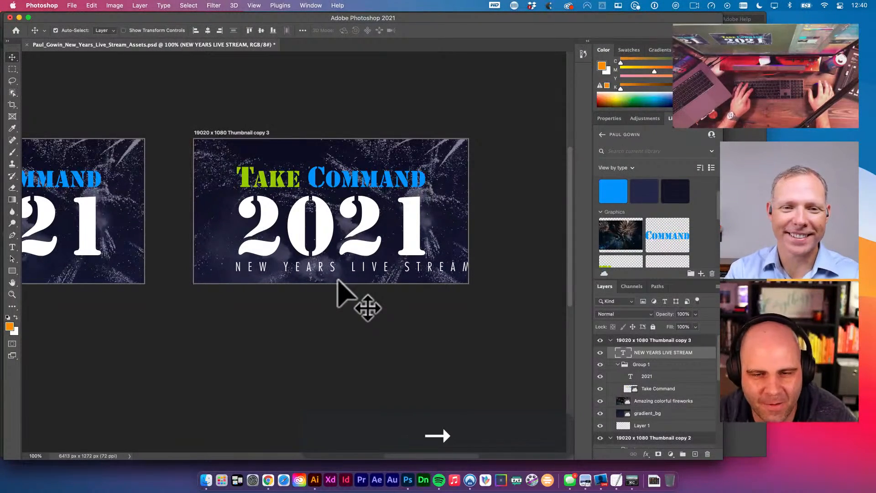
pyautogui.press('super+t')
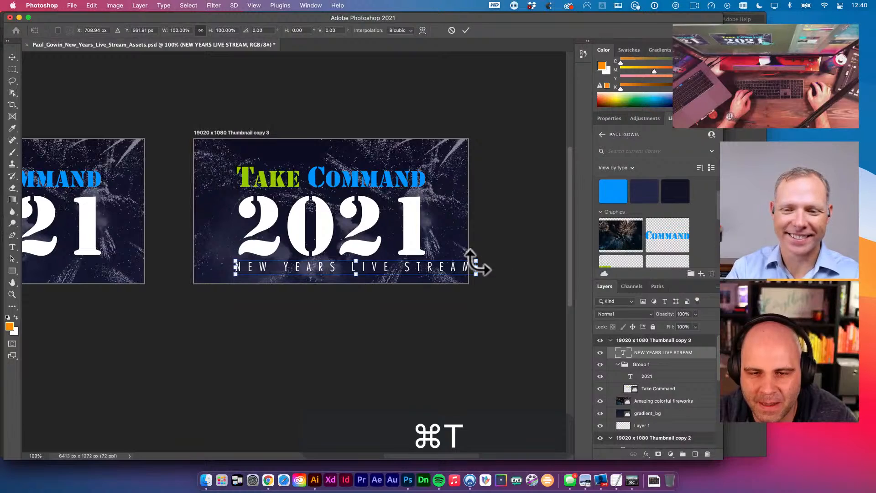
pyautogui.moveTo(476, 261); pyautogui.dragTo(418, 261)
pyautogui.press('v')
pyautogui.hotkey('shift', 'Right')
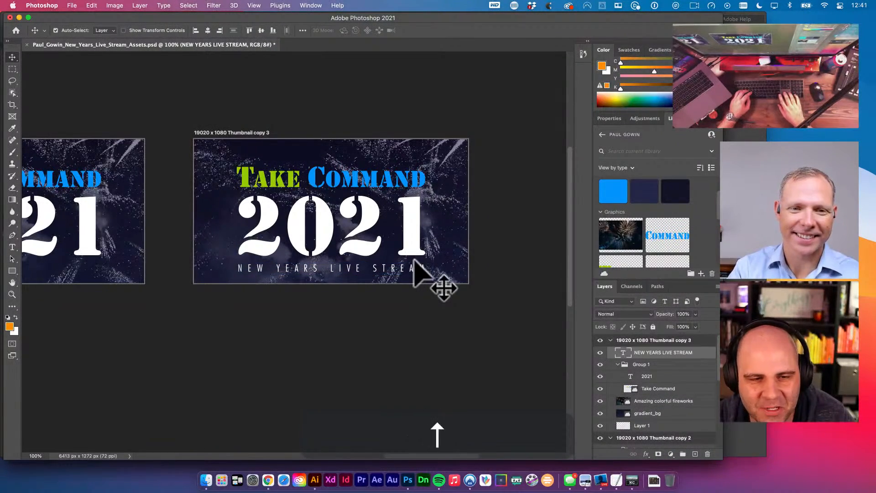
pyautogui.press('v')
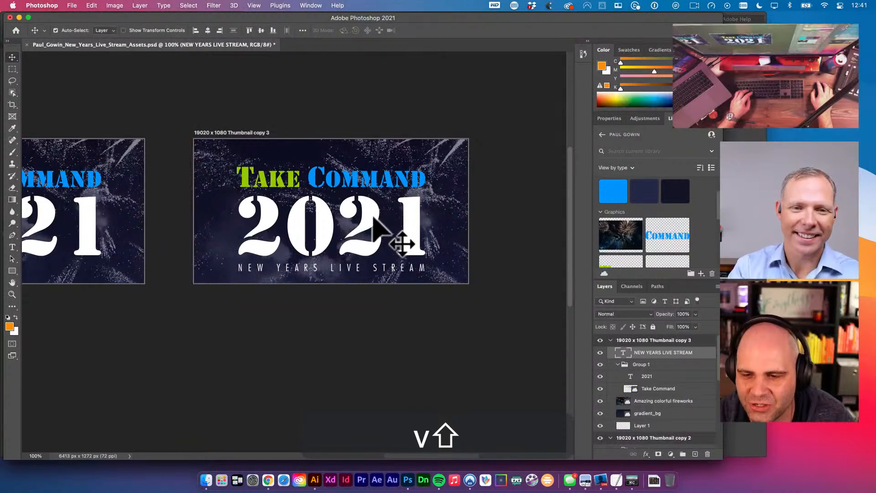
# - Select the 2021, Take Command and subtitle layers together and nudge the title block up
pyautogui.keyDown('shift'); pyautogui.click(646, 376); pyautogui.keyUp('shift')
pyautogui.keyDown('super'); pyautogui.click(655, 388); pyautogui.keyUp('super')
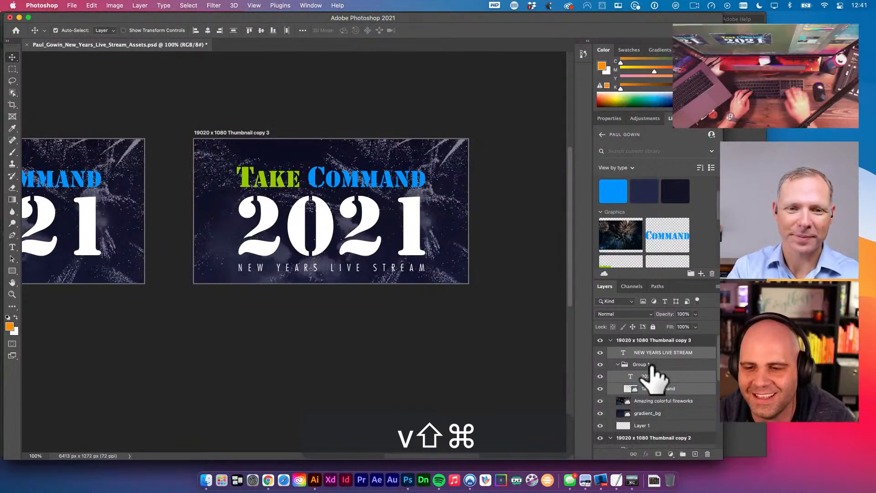
pyautogui.keyDown('super'); pyautogui.click(650, 365); pyautogui.keyUp('super')
pyautogui.hotkey('shift', 'Up')
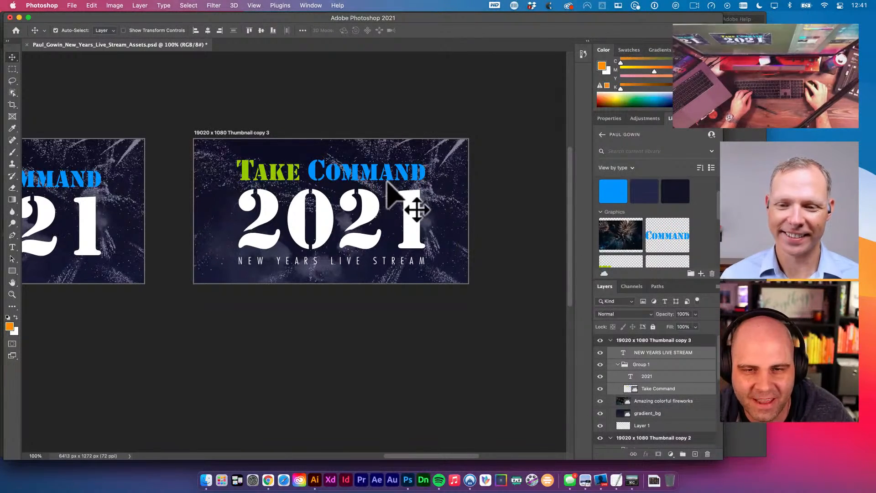
# - Shrink the Take Command lettering slightly around its centre
pyautogui.click(374, 174)
pyautogui.press('super+t')
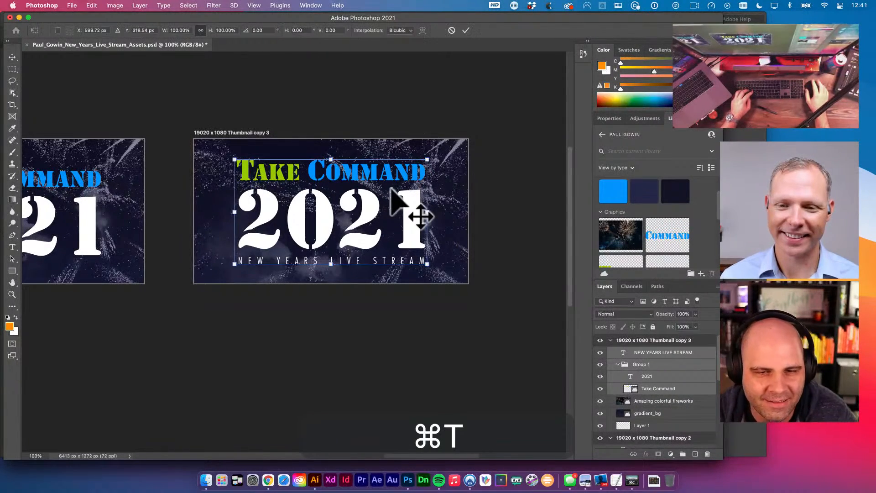
pyautogui.press('v')
pyautogui.click(404, 196)
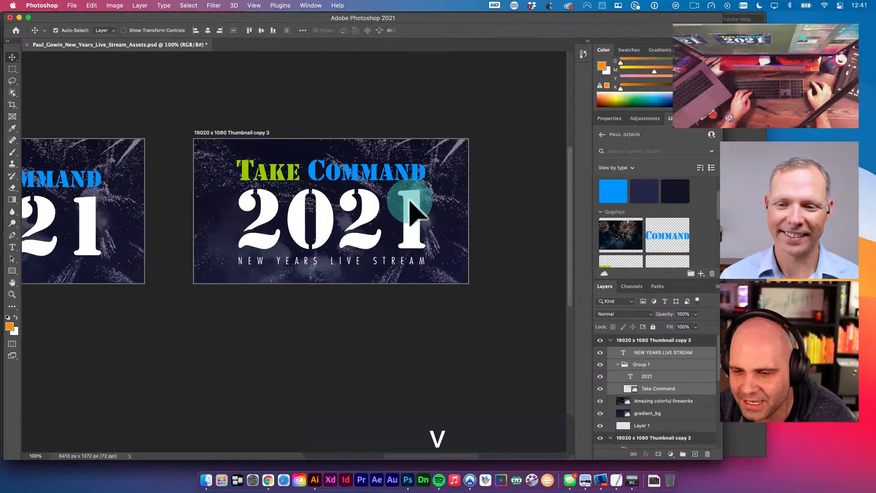
pyautogui.click(682, 388)
pyautogui.press('super+t')
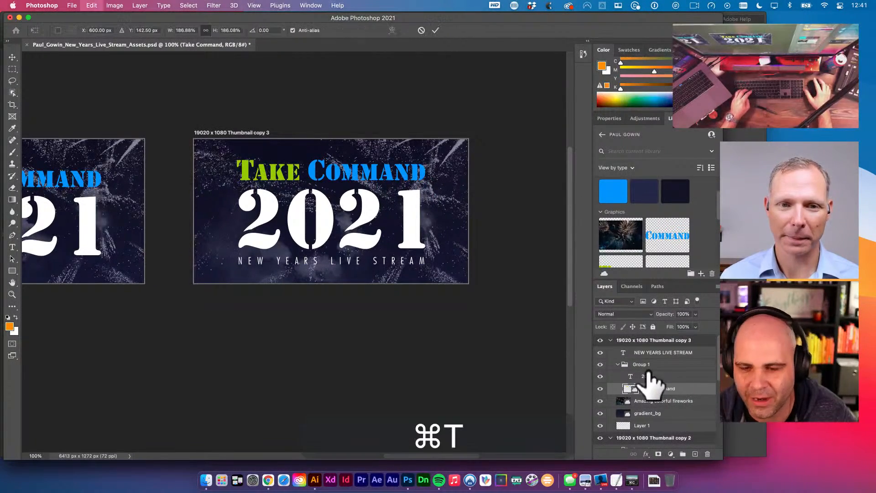
pyautogui.press('alt')
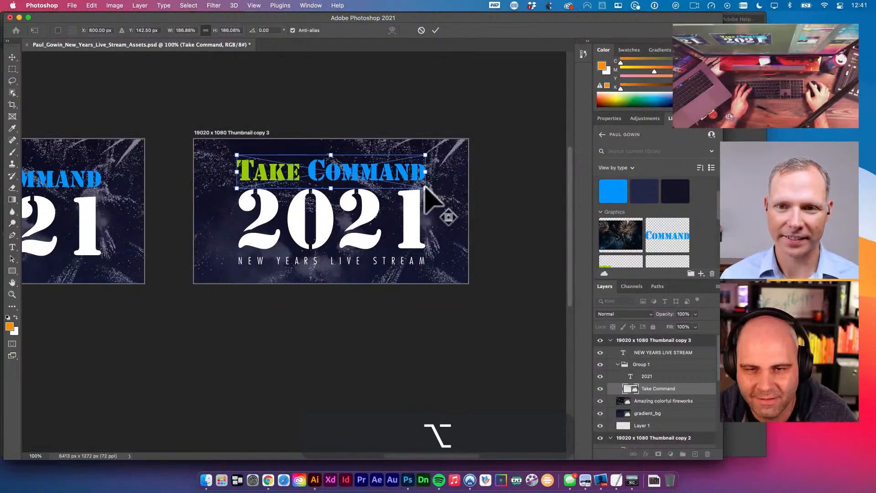
pyautogui.moveTo(426, 187); pyautogui.dragTo(421, 184)
pyautogui.press('b')
pyautogui.press('v')
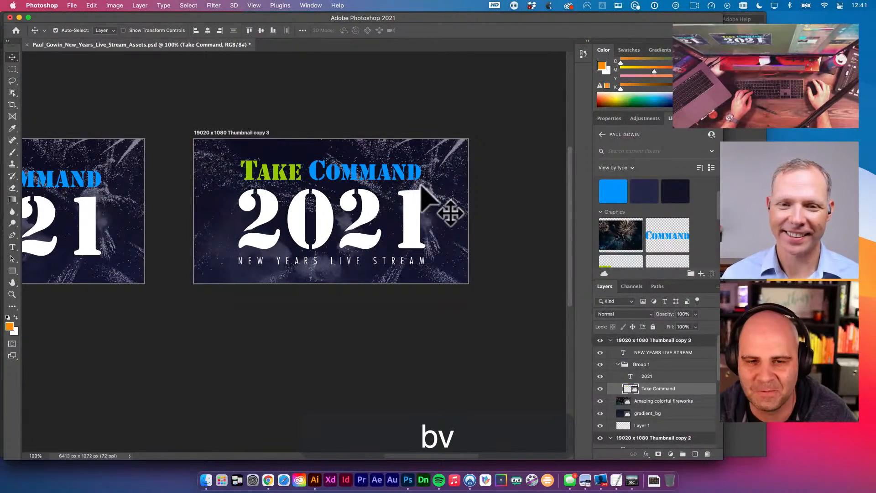
# - Nudge 2021 up, then scale Take Command and 2021 together to about 95% and raise them
pyautogui.click(415, 219)
pyautogui.hotkey('shift', 'Up')
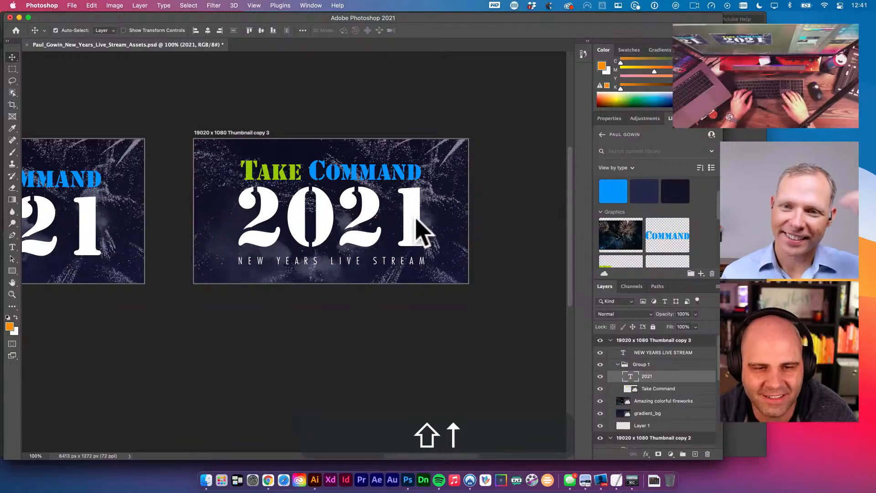
pyautogui.hotkey('shift', 'Up')
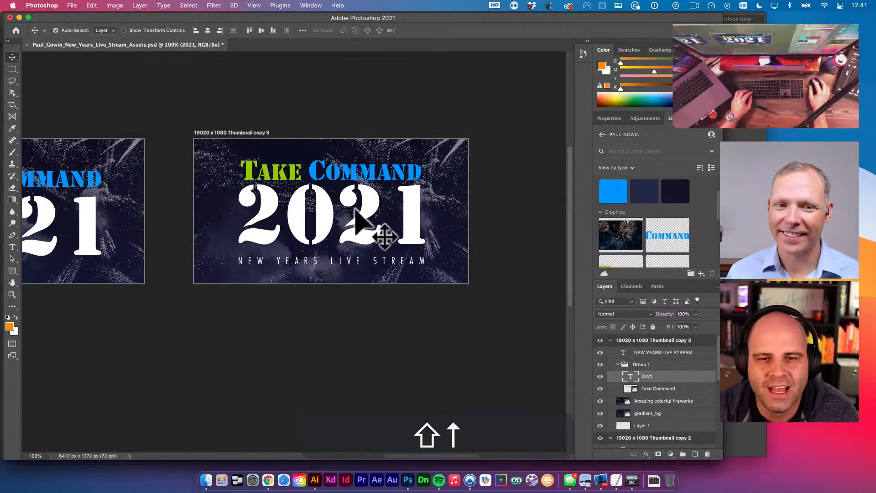
pyautogui.keyDown('shift'); pyautogui.click(372, 175); pyautogui.keyUp('shift')
pyautogui.press('super+t')
pyautogui.moveTo(427, 245); pyautogui.dragTo(423, 243)
pyautogui.press('v')
pyautogui.hotkey('shift', 'Up')
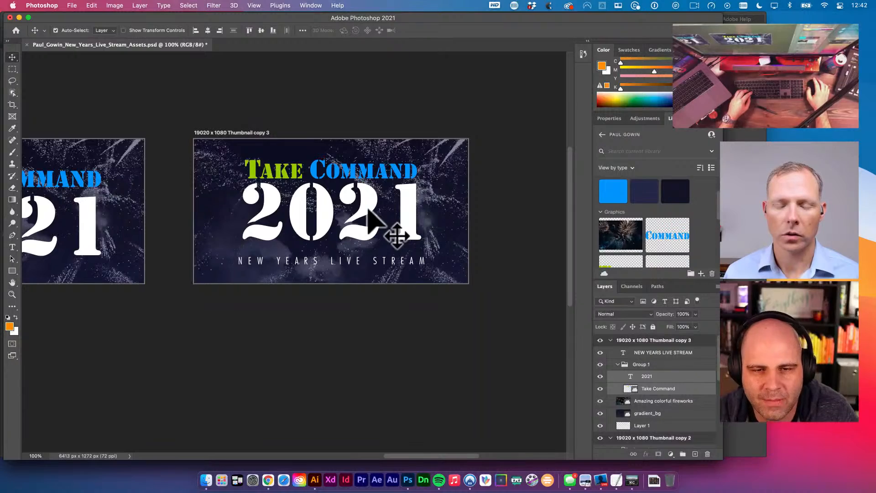
# - Set the shape fill colour to the banner's blue #0099ff, sampled from the blue circle
pyautogui.press('super+space')
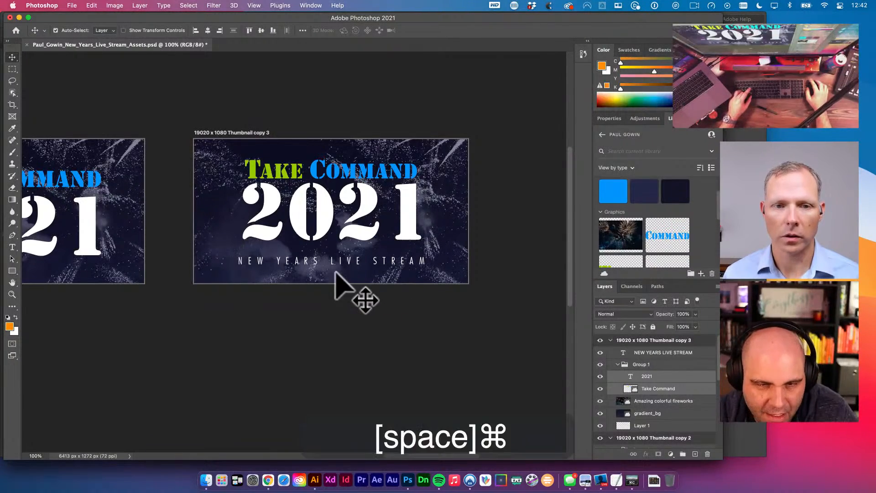
pyautogui.keyDown('super'); pyautogui.click(335, 272); pyautogui.keyUp('super')
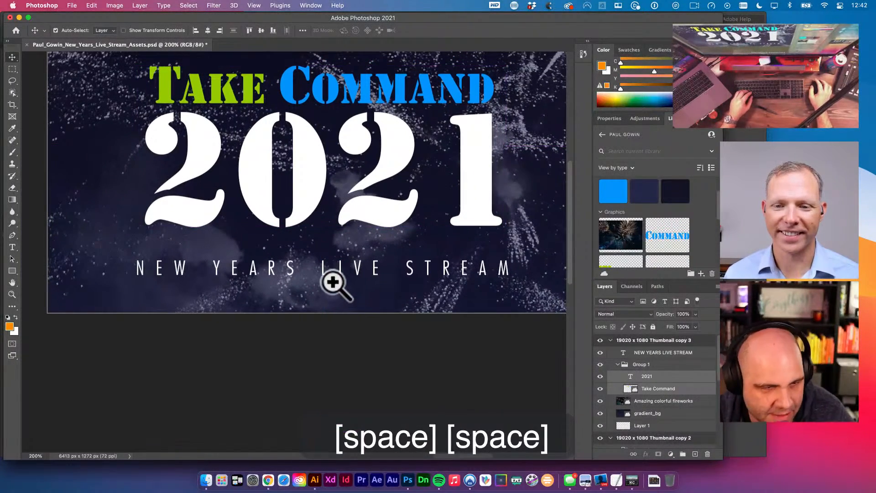
pyautogui.press('u')
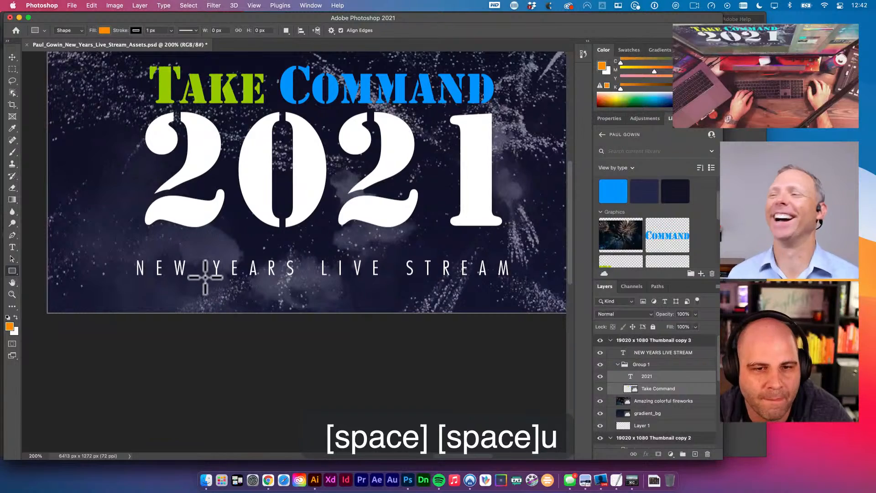
pyautogui.click(104, 30)
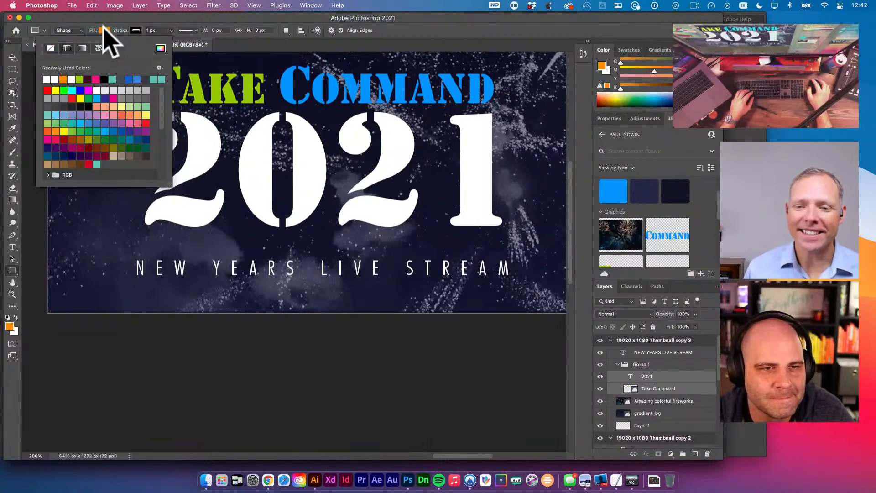
pyautogui.click(160, 48)
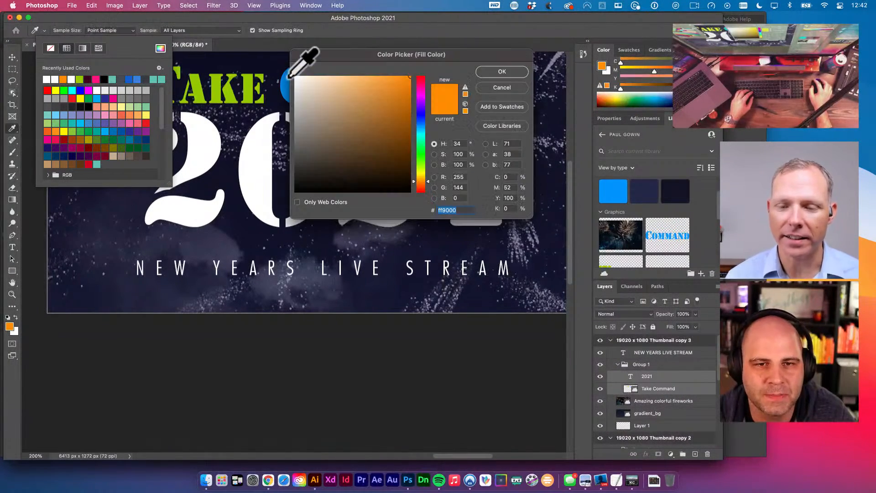
pyautogui.click(287, 81)
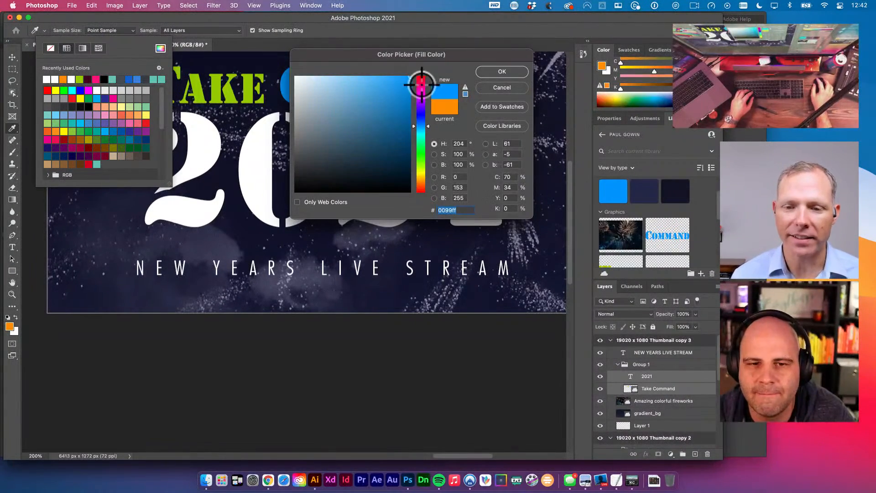
pyautogui.click(501, 72)
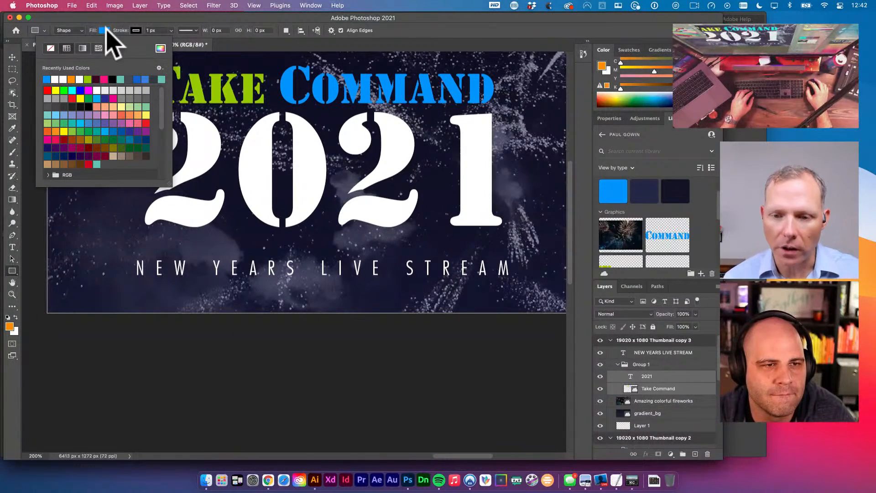
pyautogui.click(12, 57)
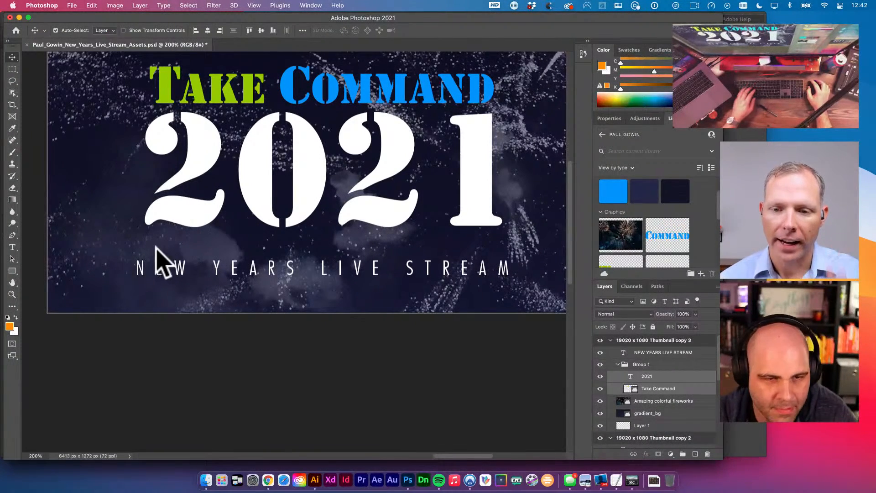
# - Draw a thin rectangle above NEW YEARS LIVE STREAM, raise its layer above the subtitle, and fill it
pyautogui.press('u')
pyautogui.moveTo(135, 242); pyautogui.dragTo(505, 247)
pyautogui.press('v')
pyautogui.press('space')
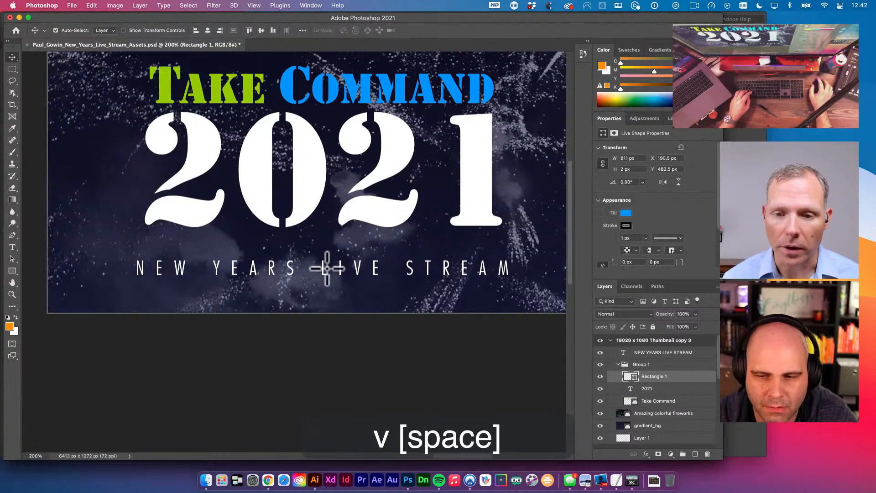
pyautogui.press('super+bracketright')
pyautogui.press('super+bracketright')
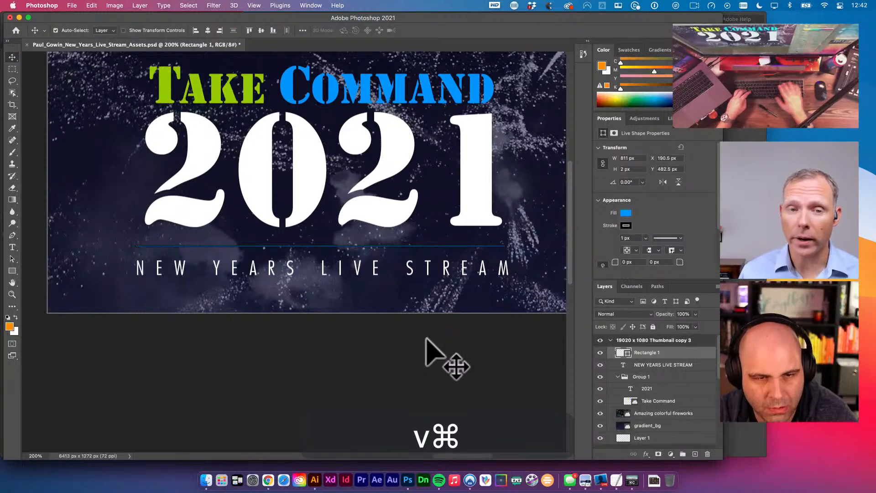
pyautogui.hotkey('alt', 'BackSpace')
pyautogui.press('v')
pyautogui.press('space')
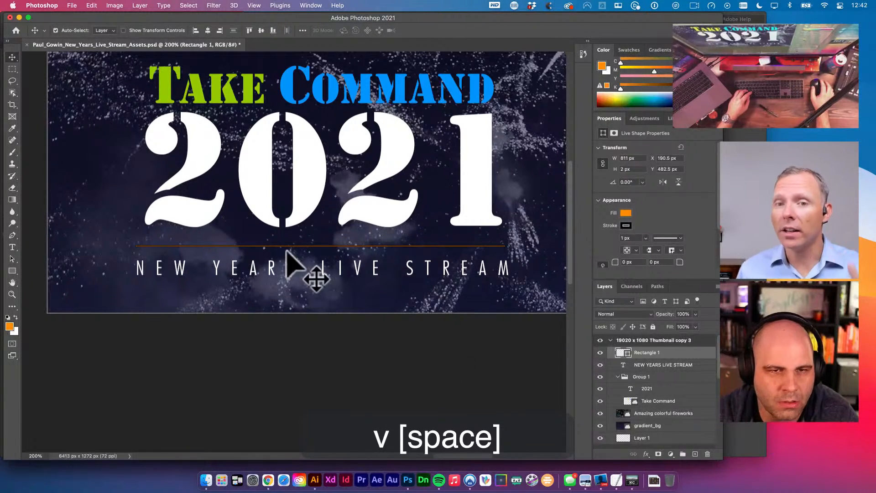
# - Refill the line with blue sampled from the C in Command and nudge it down
pyautogui.press('i')
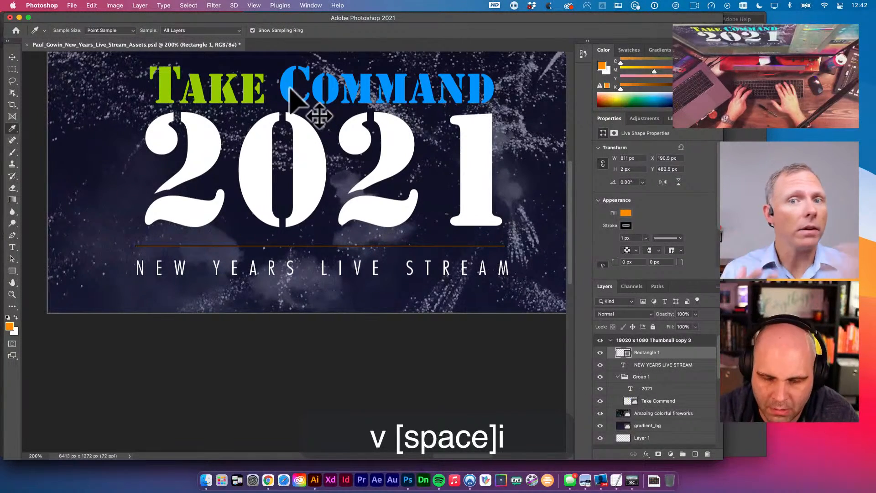
pyautogui.click(289, 88)
pyautogui.hotkey('alt', 'BackSpace')
pyautogui.press('v')
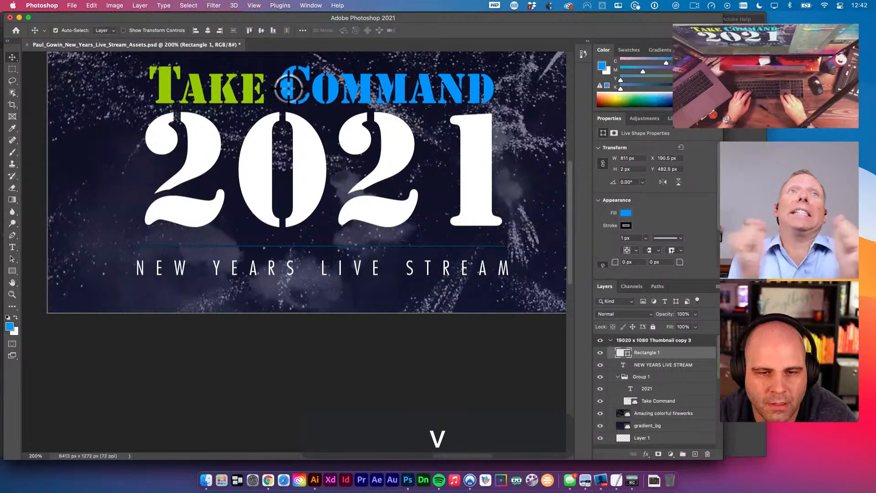
pyautogui.press('v')
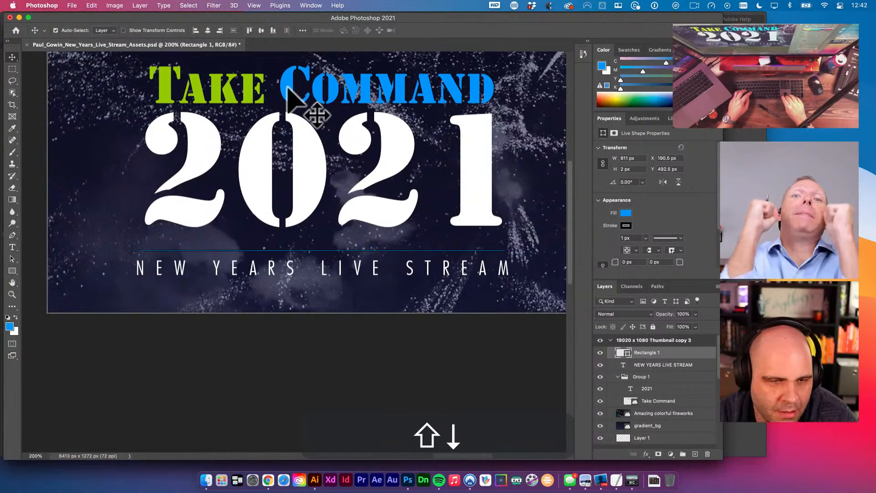
pyautogui.press('v')
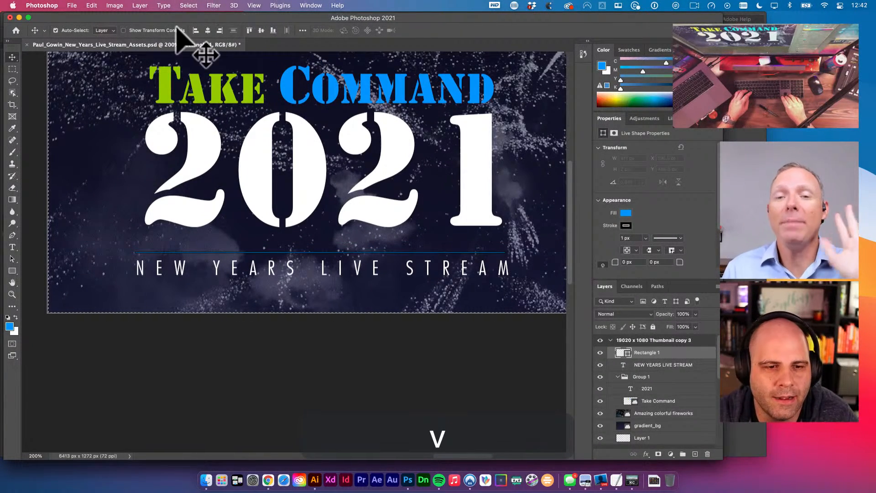
pyautogui.press('super+d')
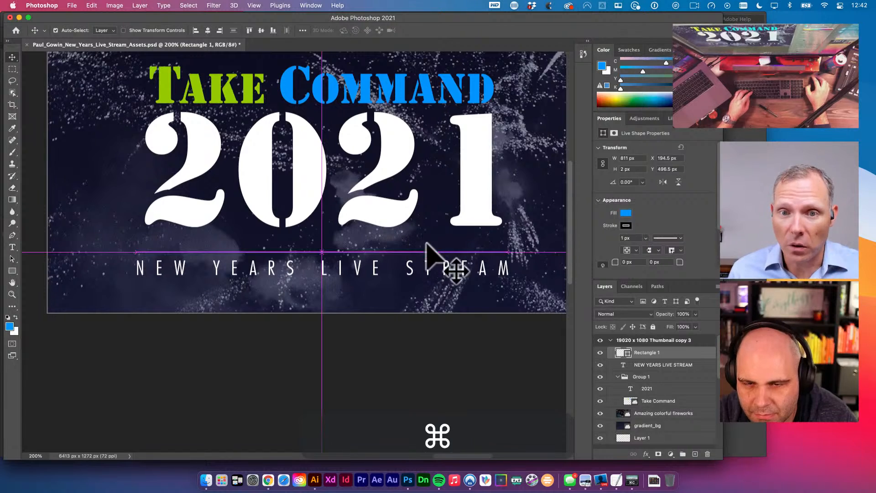
# - Stretch the blue line slightly wider from its centre
pyautogui.keyDown('super'); pyautogui.click(507, 252); pyautogui.keyUp('super')
pyautogui.keyDown('super'); pyautogui.click(507, 252); pyautogui.keyUp('super')
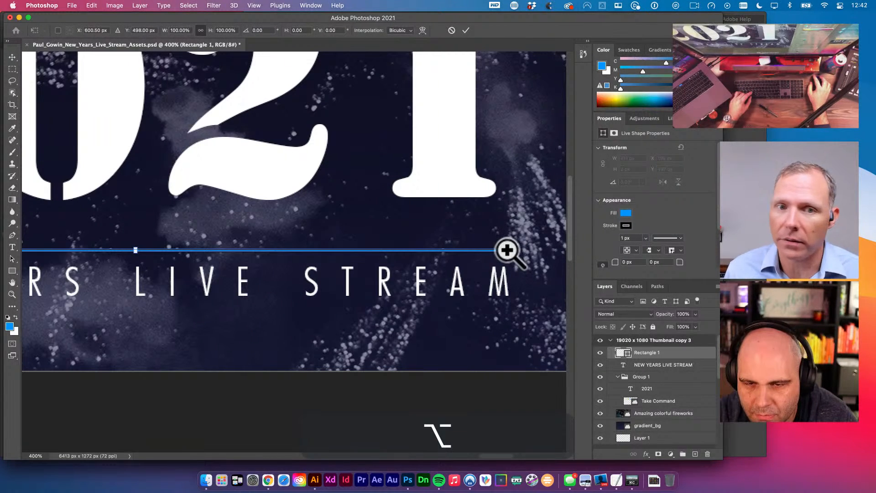
pyautogui.moveTo(504, 251); pyautogui.dragTo(511, 250)
pyautogui.press('v')
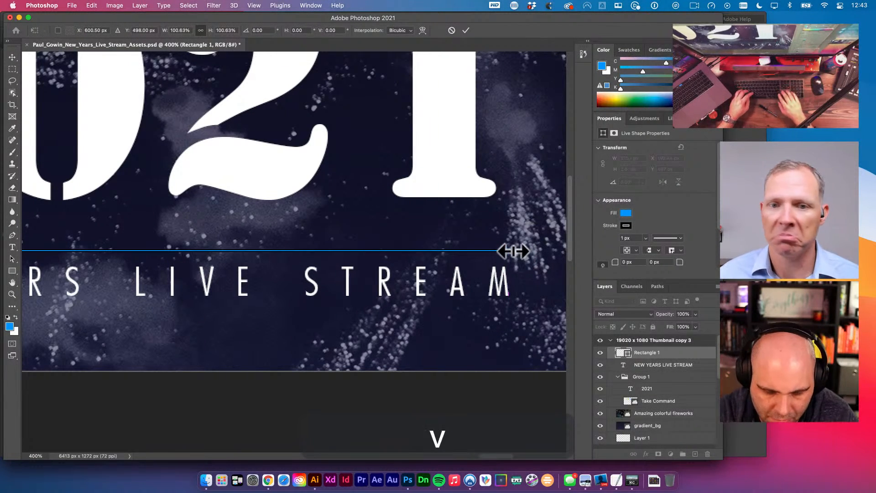
# - Duplicate the blue line below NEW YEARS LIVE STREAM, then start editing that subtitle text
pyautogui.press('super+j')
pyautogui.hotkey('shift', 'Down')
pyautogui.hotkey('shift', 'Down')
pyautogui.hotkey('shift', 'Down')
pyautogui.hotkey('shift', 'Down')
pyautogui.hotkey('shift', 'Down')
pyautogui.hotkey('shift', 'Down')
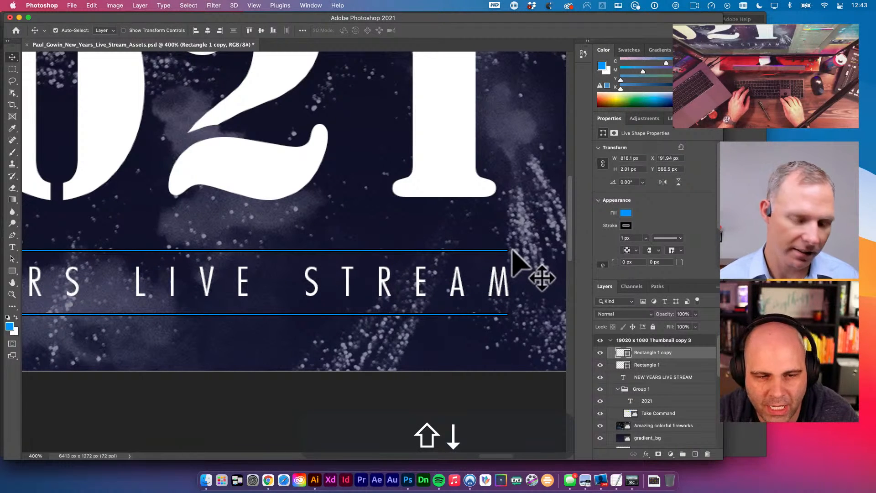
pyautogui.press('Up')
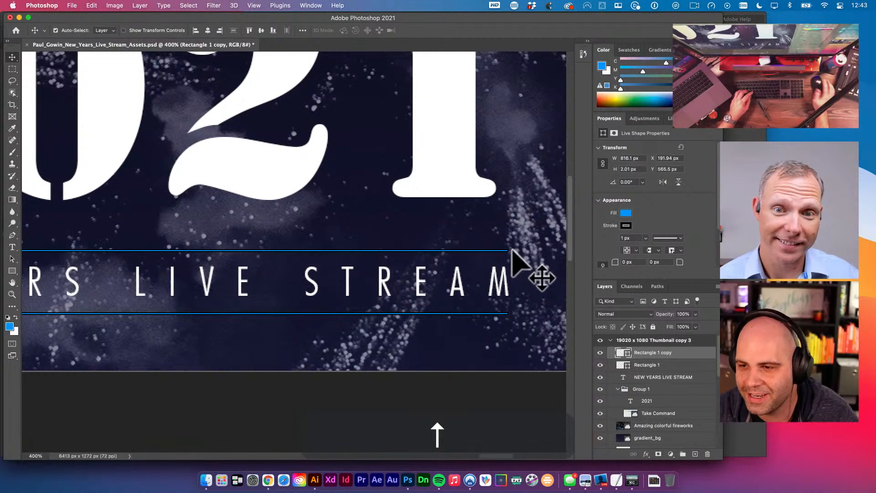
pyautogui.keyDown('alt'); pyautogui.keyDown('super'); pyautogui.click(363, 292); pyautogui.keyUp('super'); pyautogui.keyUp('alt')
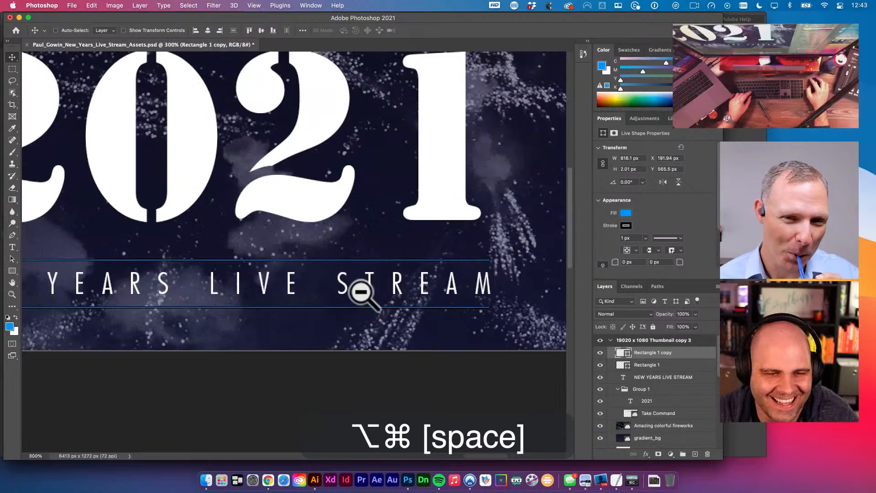
pyautogui.keyDown('alt'); pyautogui.keyDown('super'); pyautogui.click(359, 292); pyautogui.keyUp('super'); pyautogui.keyUp('alt')
pyautogui.click(300, 290)
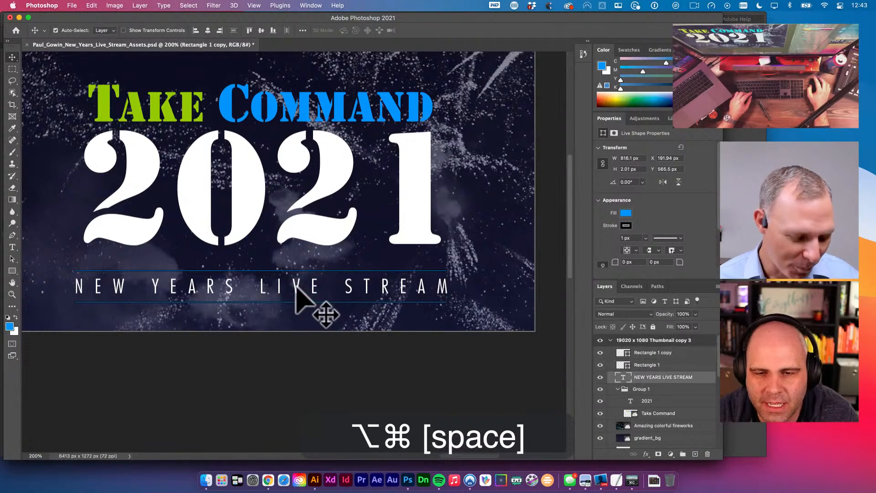
pyautogui.press('cmd+t')
pyautogui.doubleClick(417, 286)
# - Centre-align the NEW YEARS LIVE STREAM text
pyautogui.press('super+t')
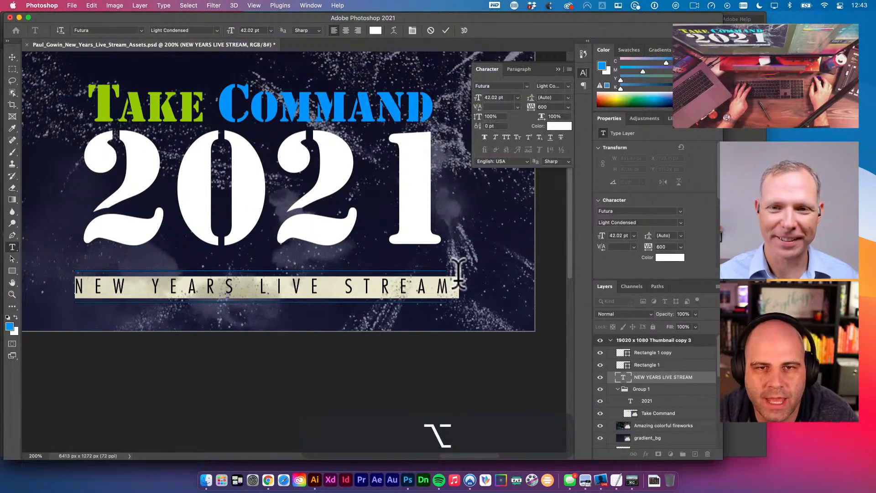
pyautogui.click(346, 30)
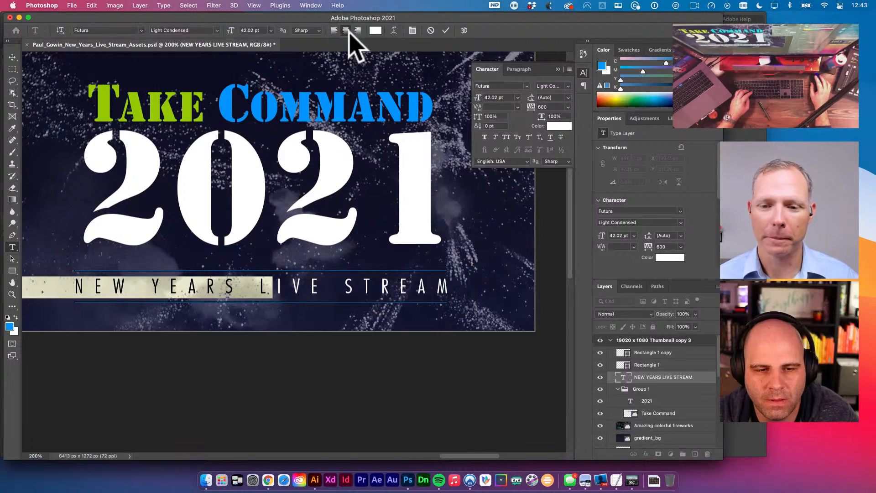
pyautogui.press('Escape')
pyautogui.press('v')
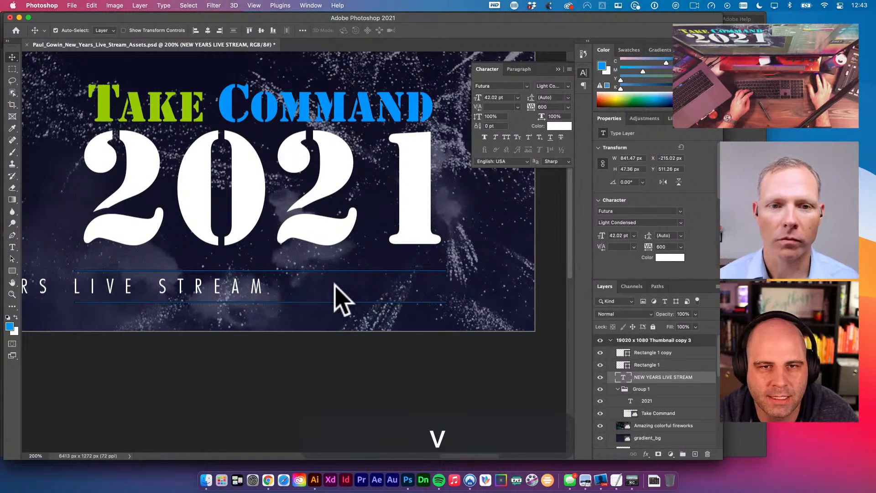
pyautogui.press('super+d')
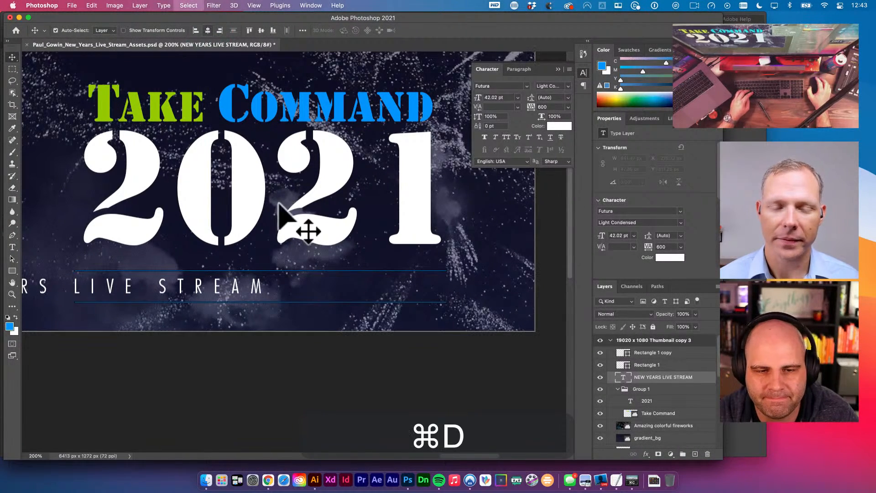
# - Reduce the subtitle from 42.02 pt to 39.22 pt and view the whole artboard
pyautogui.press('t')
pyautogui.click(294, 285)
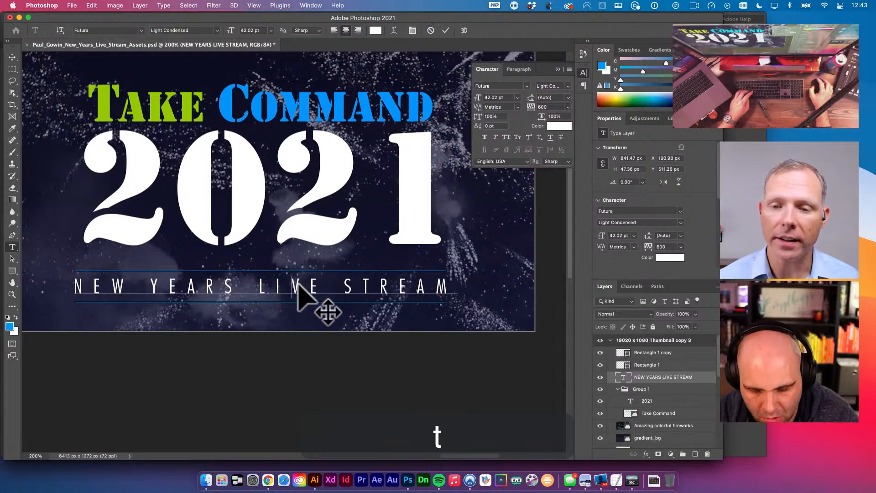
pyautogui.press('super+a')
pyautogui.press('super+shift+comma')
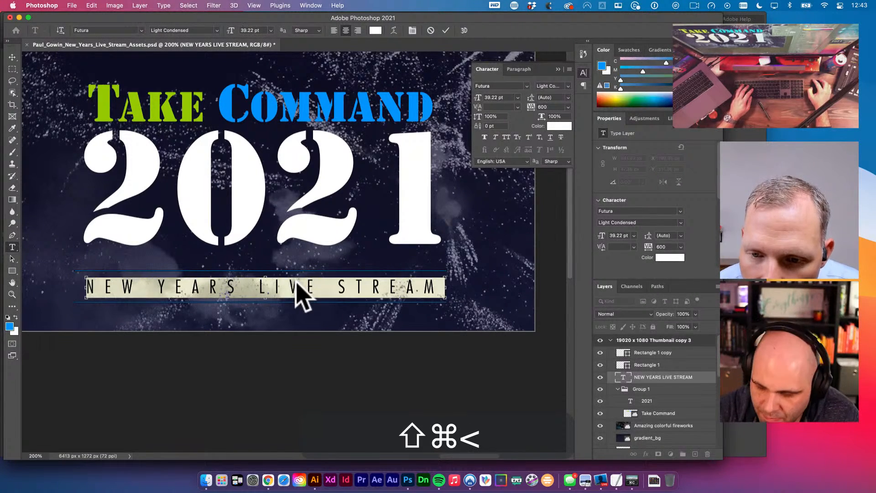
pyautogui.press('v')
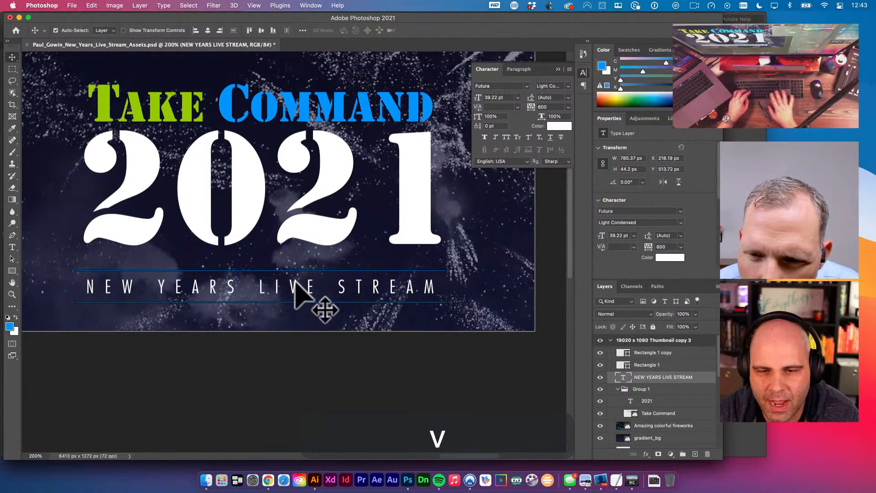
pyautogui.keyDown('alt'); pyautogui.keyDown('super'); pyautogui.click(254, 233); pyautogui.keyUp('super'); pyautogui.keyUp('alt')
# - Move Take Command straight down below 2021 and nudge 2021 up 20 px
pyautogui.moveTo(300, 259); pyautogui.dragTo(296, 282)
pyautogui.press('v')
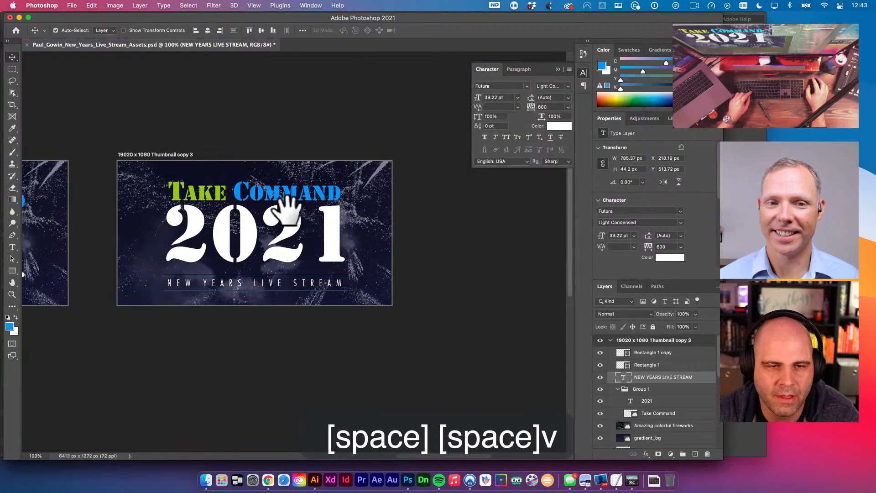
pyautogui.click(287, 193)
pyautogui.moveTo(288, 192); pyautogui.dragTo(284, 259)
pyautogui.press('v')
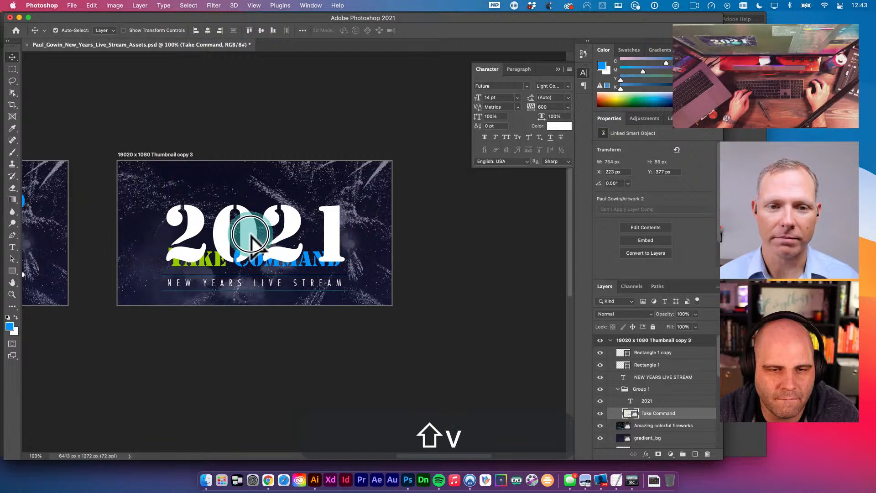
pyautogui.click(248, 228)
pyautogui.hotkey('ctrl', 'a')
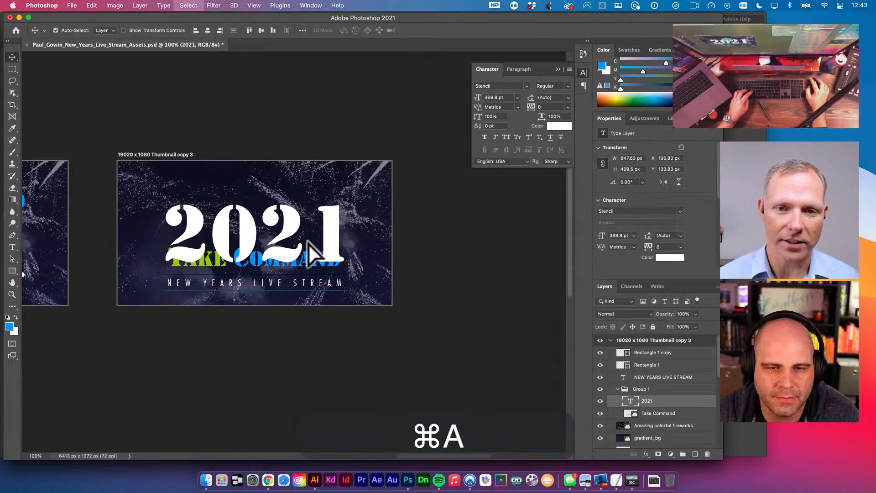
pyautogui.press('v')
pyautogui.press('v')
pyautogui.moveTo(293, 215); pyautogui.dragTo(292, 215)
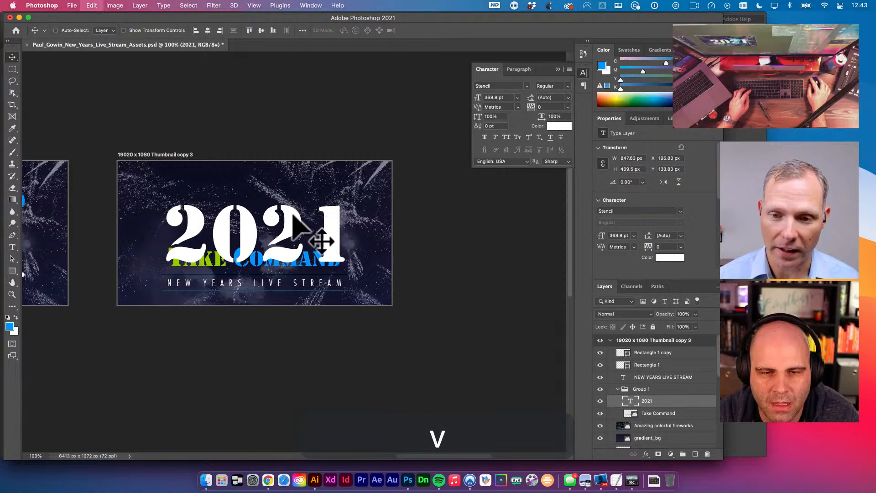
pyautogui.hotkey('shift', 'Up')
pyautogui.hotkey('shift', 'Up')
pyautogui.hotkey('shift', 'Up')
pyautogui.hotkey('shift', 'Up')
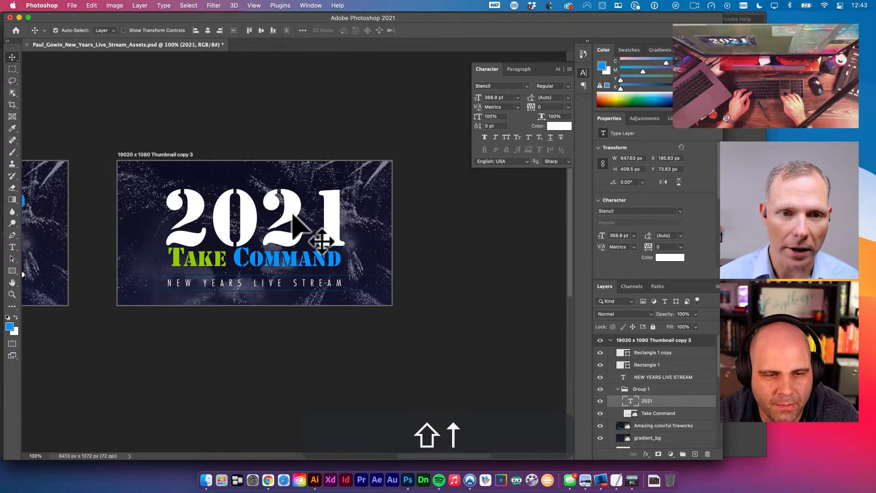
# - Nudge Take Command down about 10 px and trial a resize, reverting it
pyautogui.click(275, 258)
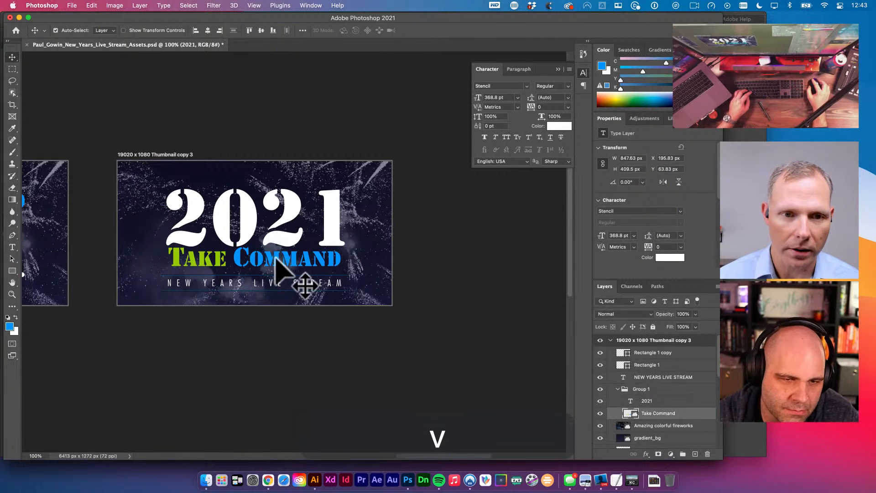
pyautogui.hotkey('shift', 'Down')
pyautogui.press('cmd+t')
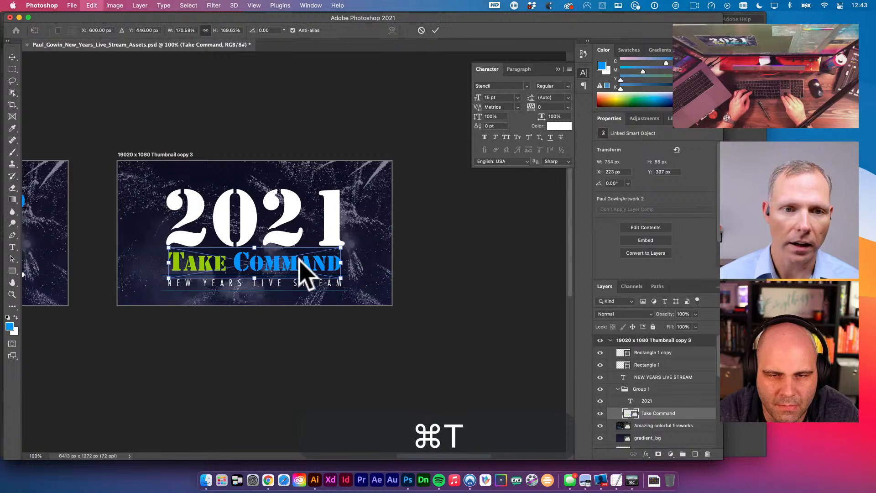
pyautogui.moveTo(343, 248); pyautogui.dragTo(343, 246)
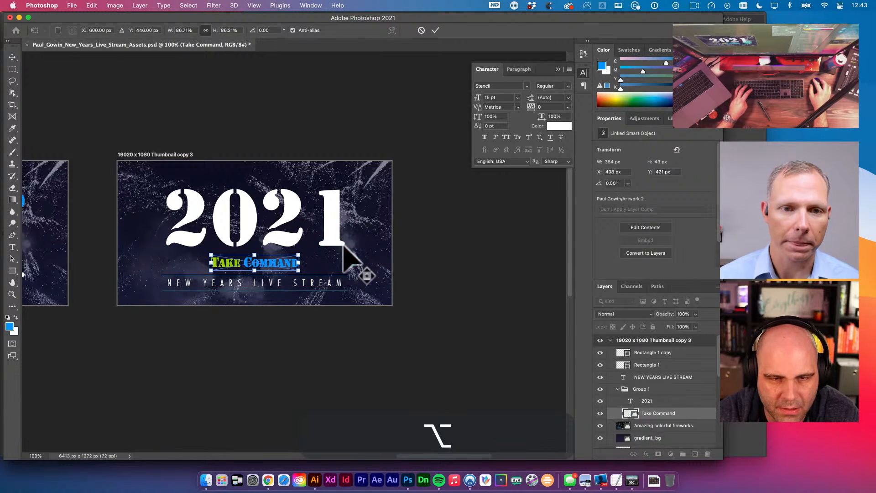
pyautogui.press('cmd+z')
pyautogui.keyDown('alt'); pyautogui.click(343, 246); pyautogui.keyUp('alt')
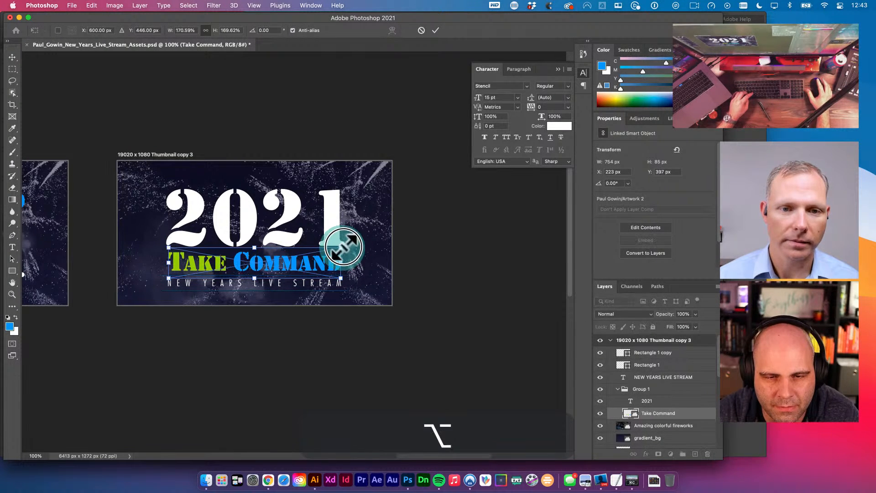
pyautogui.press('v')
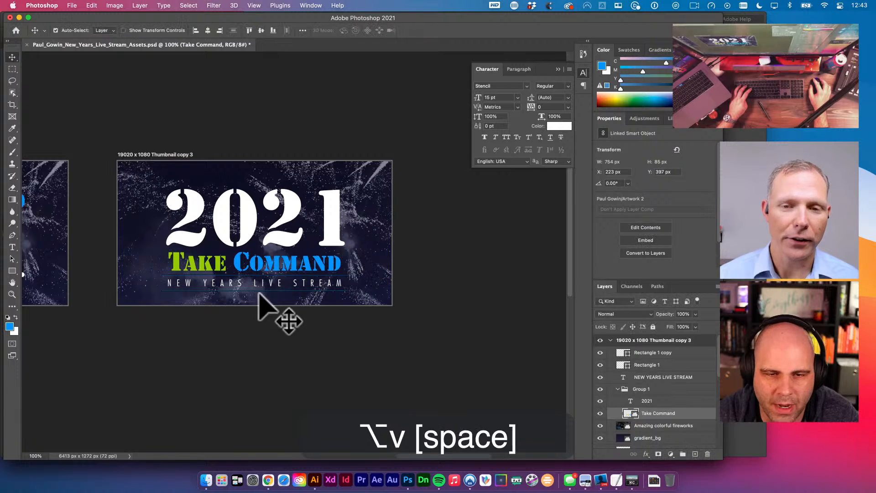
# - Enlarge Take Command to about 178% (788 px wide), raise it to Y 375 px, then select 2021
pyautogui.moveTo(285, 264); pyautogui.dragTo(284, 263)
pyautogui.keyDown('super'); pyautogui.click(269, 271); pyautogui.keyUp('super')
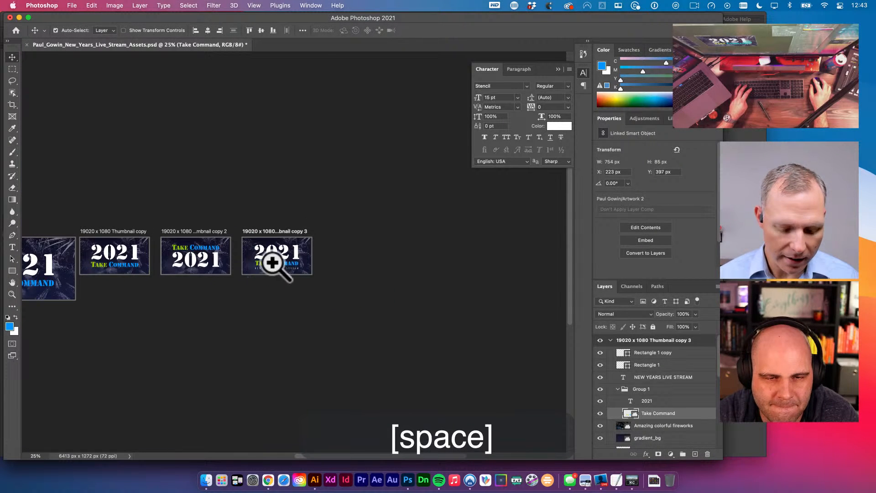
pyautogui.keyDown('super'); pyautogui.click(263, 274); pyautogui.keyUp('super')
pyautogui.keyDown('super'); pyautogui.click(264, 274); pyautogui.keyUp('super')
pyautogui.keyDown('super'); pyautogui.click(273, 264); pyautogui.keyUp('super')
pyautogui.keyDown('super'); pyautogui.click(273, 264); pyautogui.keyUp('super')
pyautogui.press('super+t')
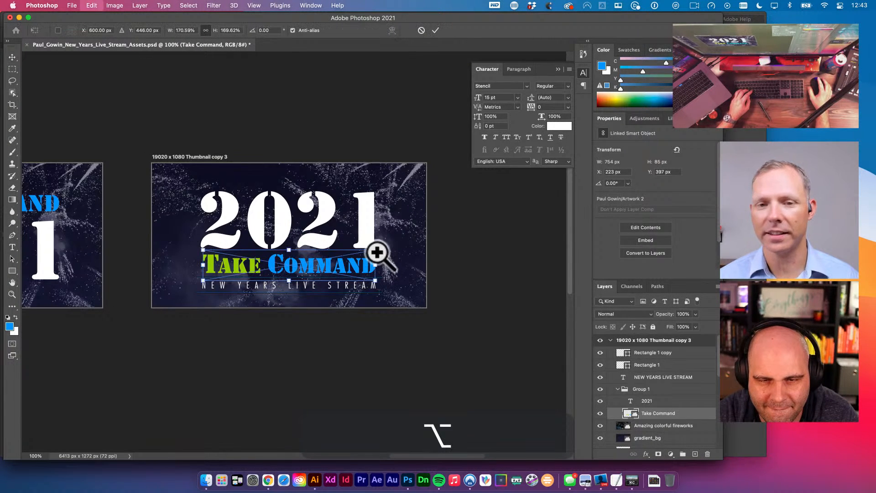
pyautogui.moveTo(371, 252); pyautogui.dragTo(382, 241)
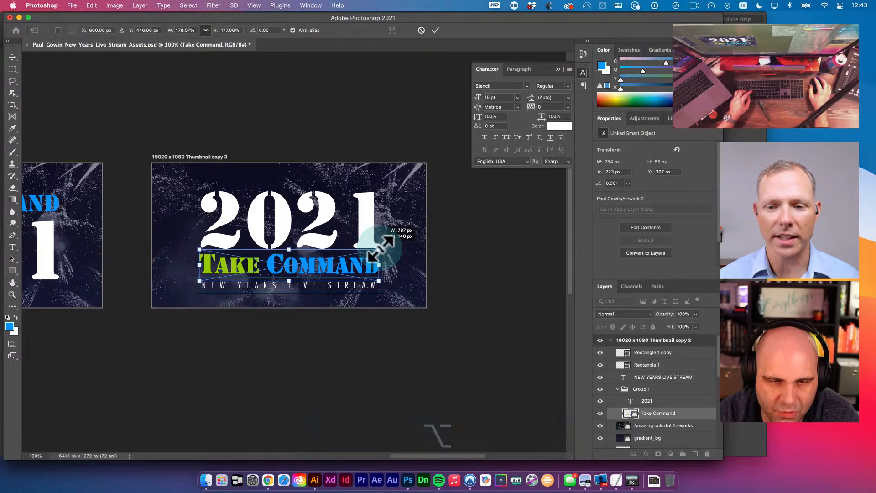
pyautogui.press('v')
pyautogui.hotkey('shift', 'Up')
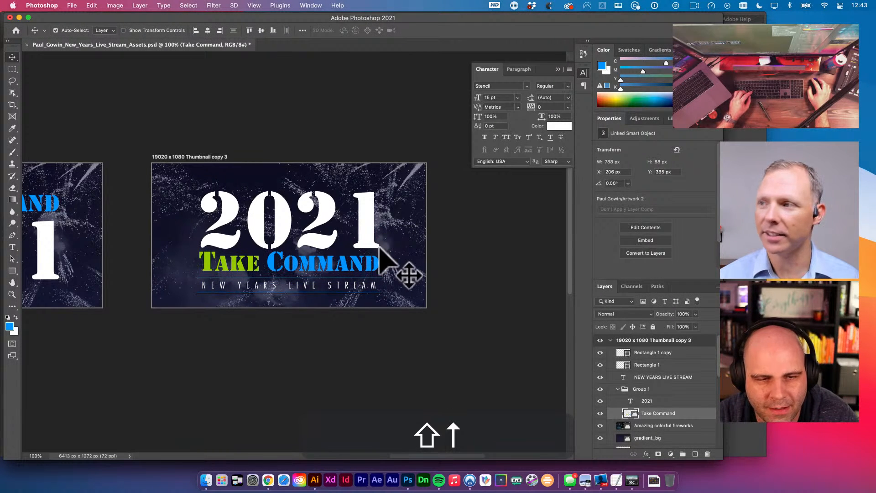
pyautogui.hotkey('shift', 'Up')
pyautogui.hotkey('shift', 'Up')
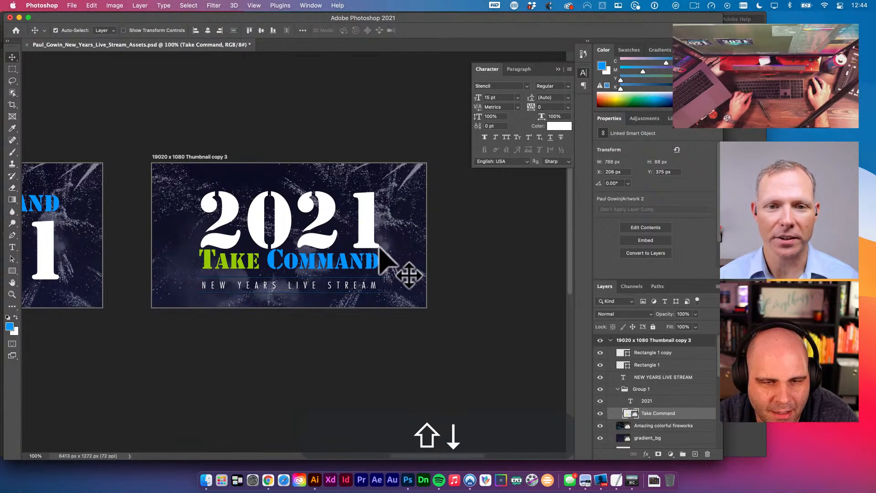
pyautogui.hotkey('shift', 'Up')
pyautogui.hotkey('shift', 'Down')
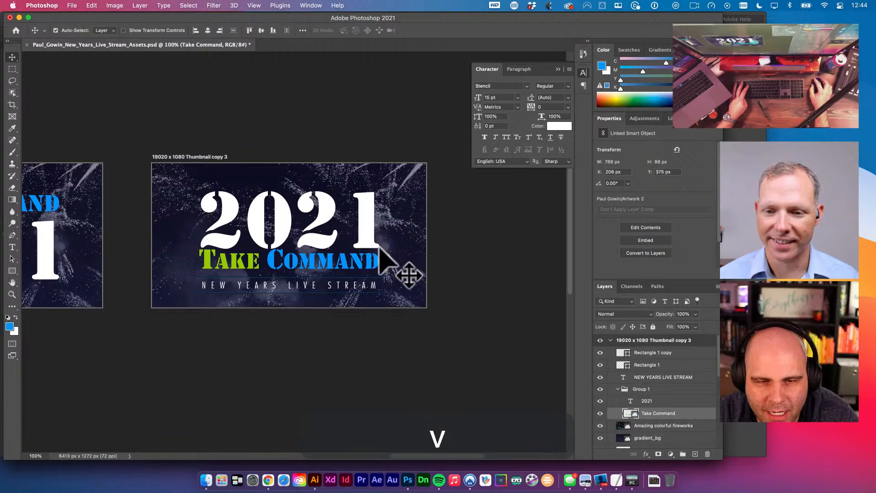
pyautogui.click(354, 216)
pyautogui.press('super+t')
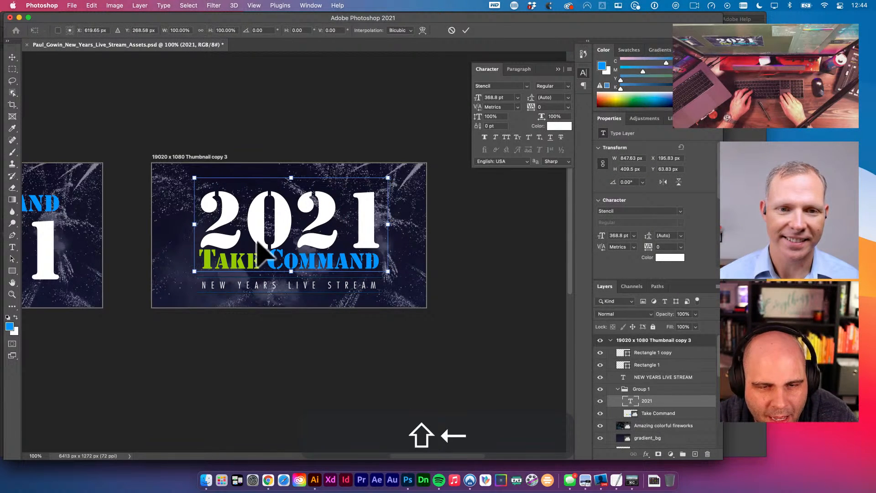
# - Nudge the 2021 heading a few pixels left and slightly down on the copy 3 banner
pyautogui.hotkey('shift', 'Left')
pyautogui.press('v')
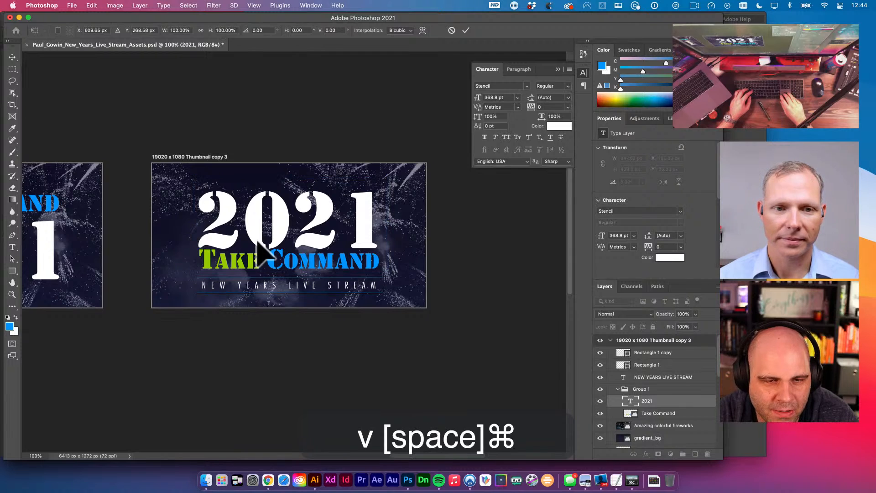
pyautogui.keyDown('super'); pyautogui.click(227, 267); pyautogui.keyUp('super')
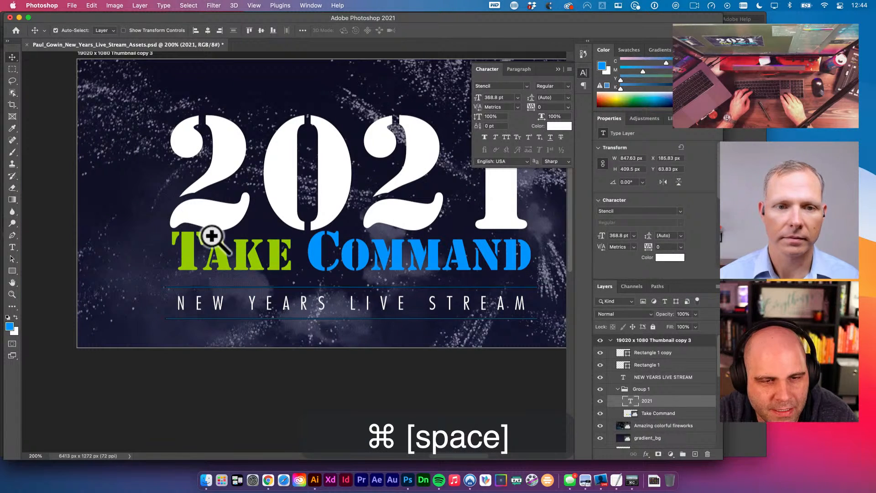
pyautogui.press('Left')
pyautogui.press('Left')
pyautogui.press('Left')
pyautogui.press('Left')
pyautogui.press('Left')
pyautogui.press('Left')
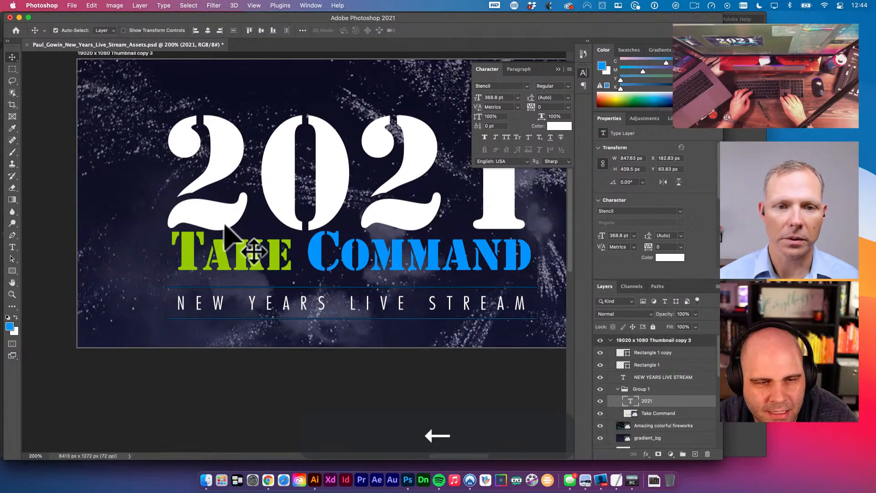
pyautogui.press('Left')
pyautogui.press('Left')
pyautogui.press('Down')
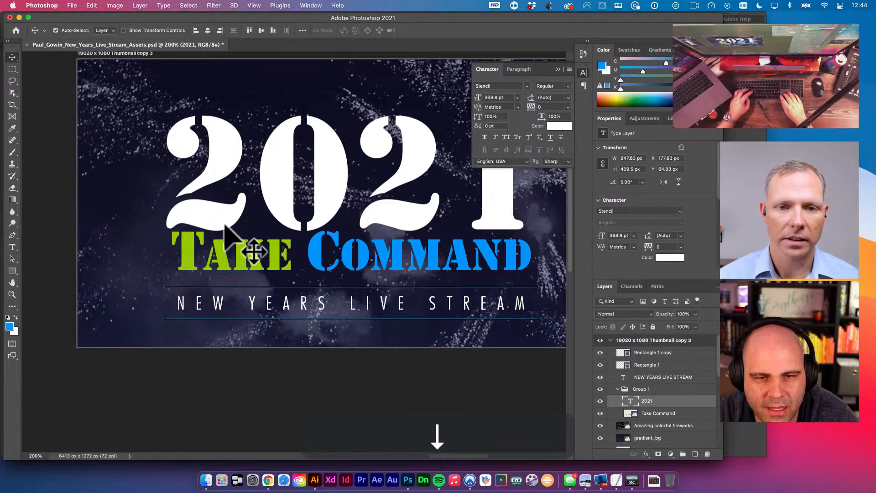
# - Try tightening the 2021 letter spacing, then undo it to restore the original tracking
pyautogui.press('t')
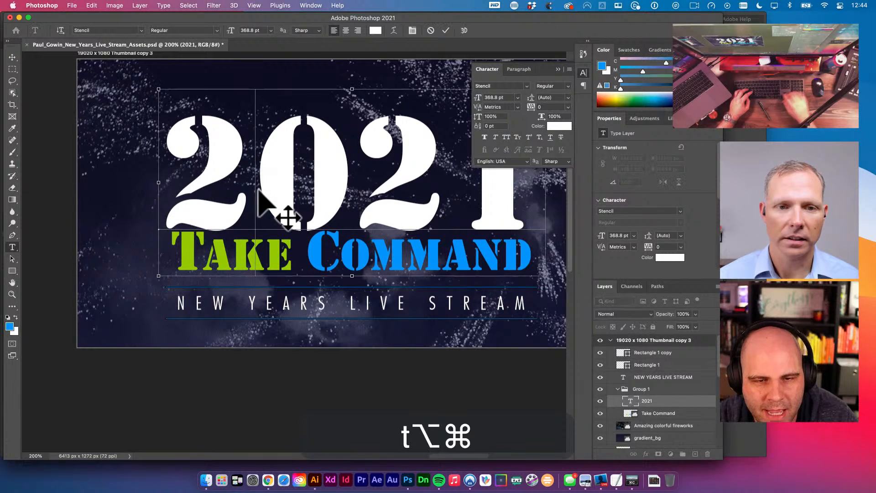
pyautogui.press('alt+super+Left')
pyautogui.press('v')
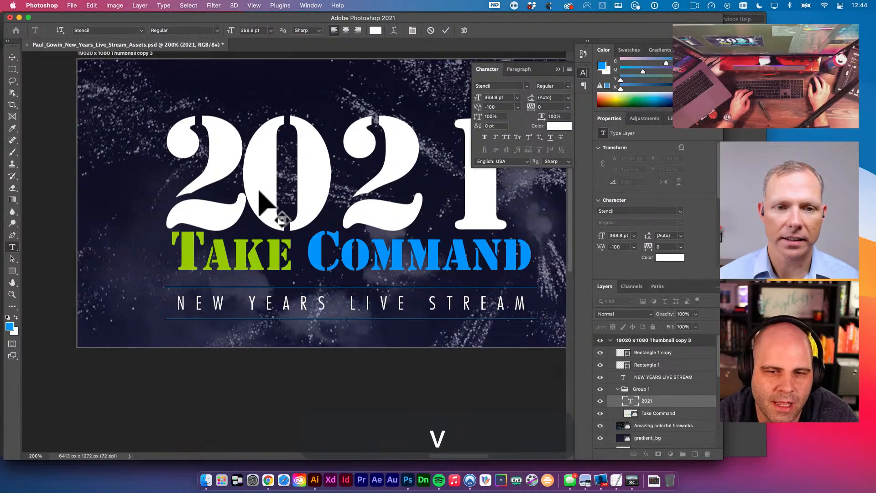
pyautogui.moveTo(259, 192); pyautogui.dragTo(235, 231)
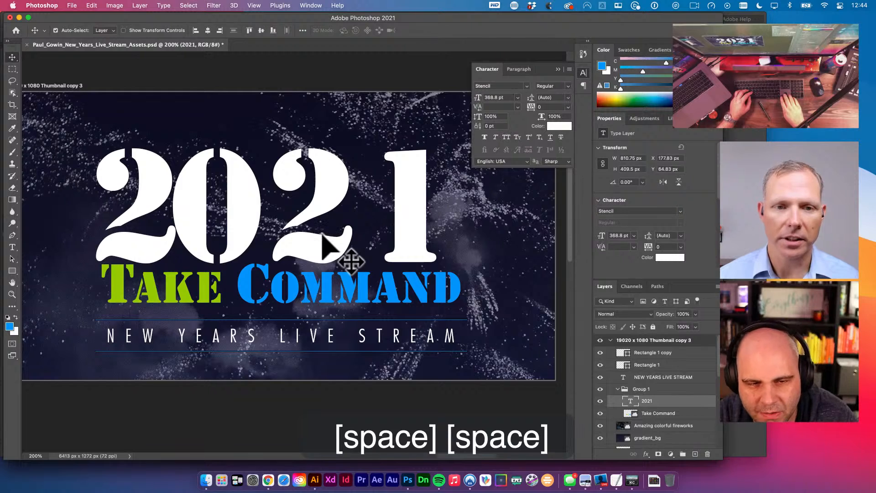
pyautogui.press('t')
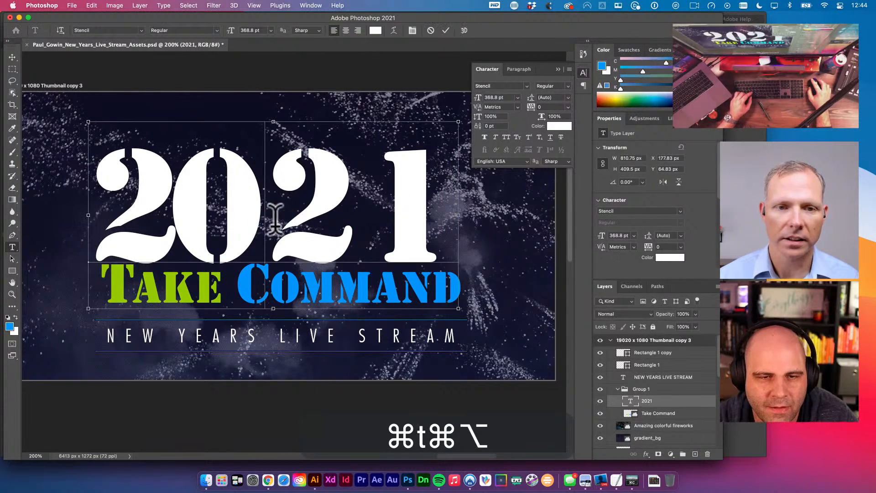
pyautogui.press('alt+super+Left')
pyautogui.press('super+z')
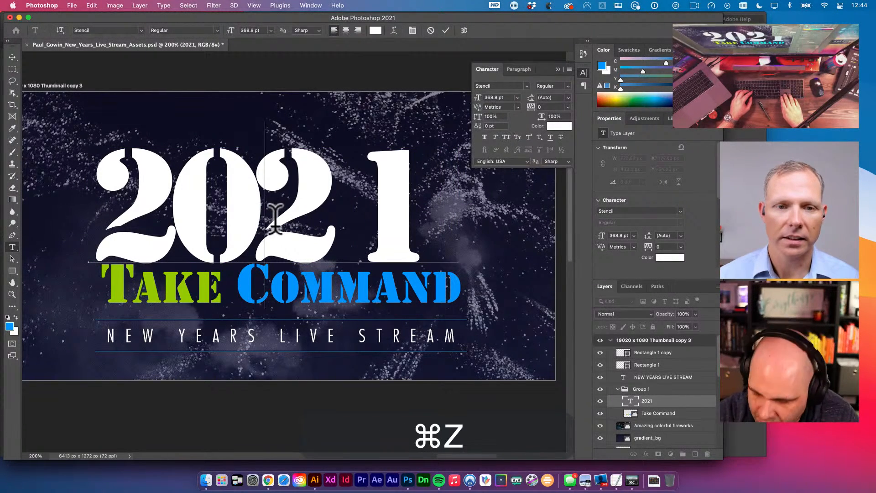
pyautogui.press('super+z')
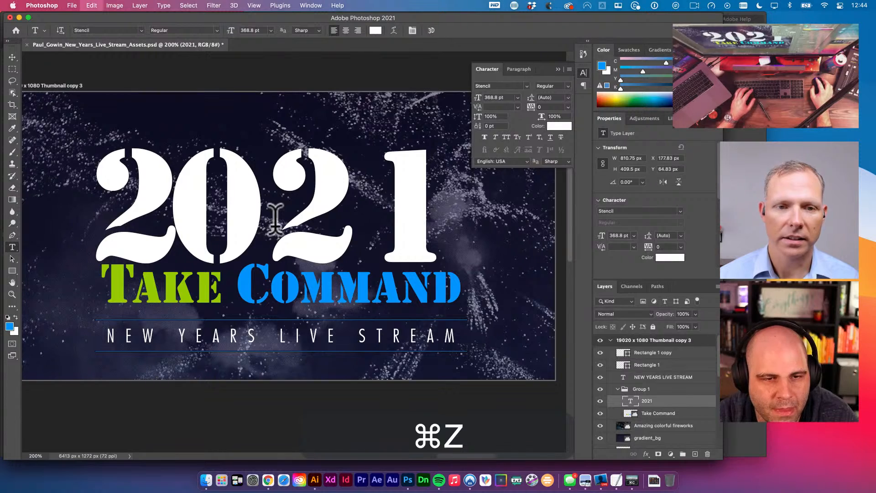
# - Remove the stray V typed into the heading so it reads 2021 again
pyautogui.press('t')
pyautogui.click(180, 212)
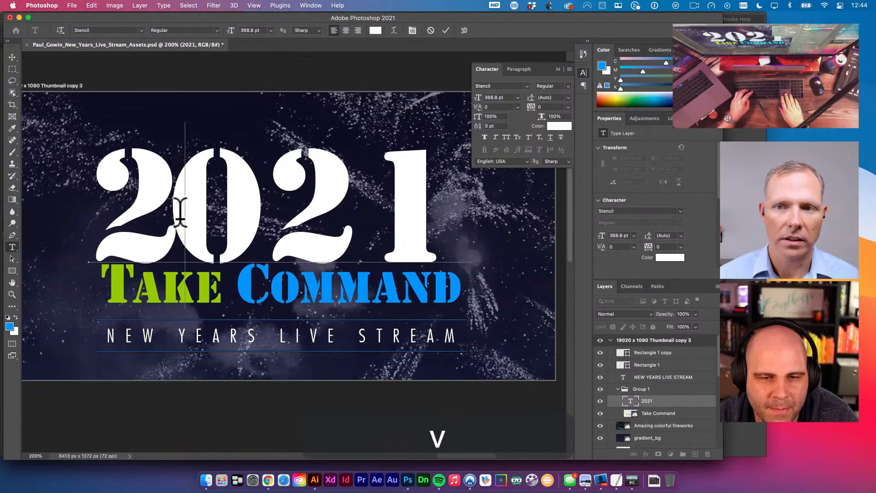
pyautogui.write('V')
pyautogui.moveTo(181, 212); pyautogui.dragTo(283, 214)
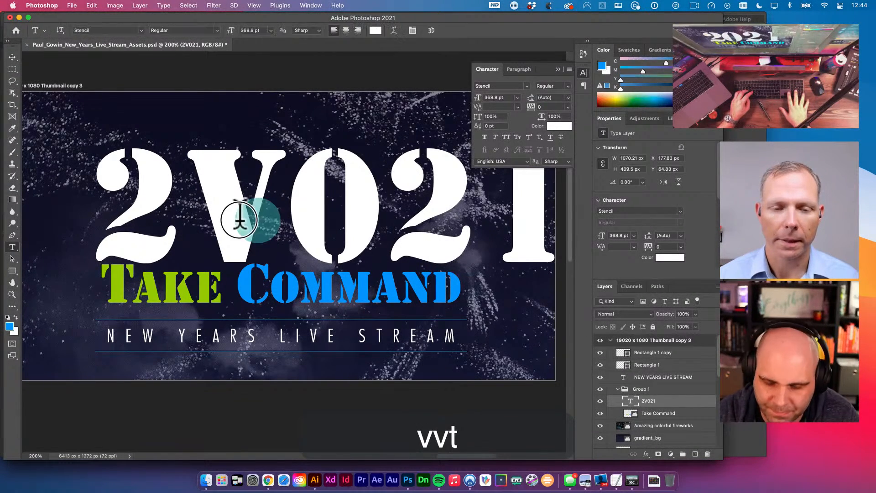
pyautogui.press('BackSpace')
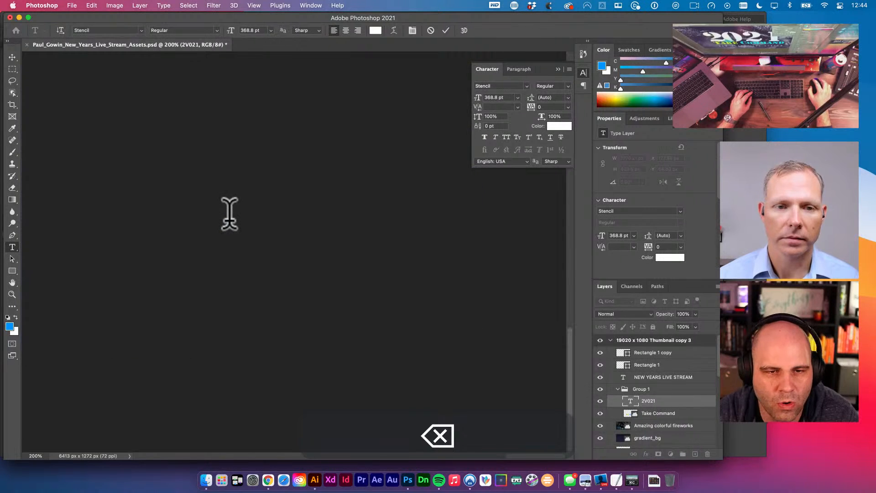
# - Commit the 2021 text, zoom out over all artboards, then zoom in on the copy 3 banner
pyautogui.write('v')
pyautogui.press('space')
pyautogui.keyDown('alt'); pyautogui.keyDown('super'); pyautogui.click(262, 219); pyautogui.keyUp('super'); pyautogui.keyUp('alt')
pyautogui.keyDown('alt'); pyautogui.keyDown('super'); pyautogui.click(262, 216); pyautogui.keyUp('super'); pyautogui.keyUp('alt')
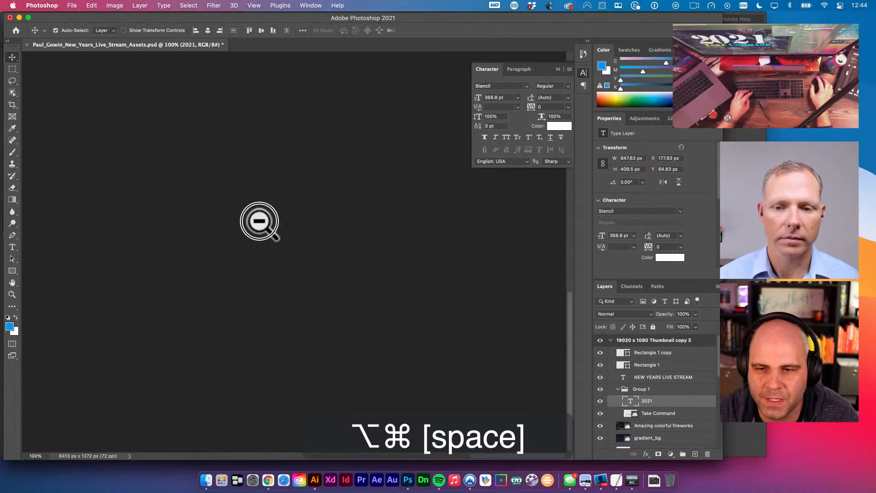
pyautogui.keyDown('alt'); pyautogui.keyDown('super'); pyautogui.click(261, 220); pyautogui.keyUp('super'); pyautogui.keyUp('alt')
pyautogui.keyDown('alt'); pyautogui.keyDown('super'); pyautogui.click(263, 221); pyautogui.keyUp('super'); pyautogui.keyUp('alt')
pyautogui.keyDown('alt'); pyautogui.keyDown('super'); pyautogui.click(273, 227); pyautogui.keyUp('super'); pyautogui.keyUp('alt')
pyautogui.keyDown('alt'); pyautogui.keyDown('super'); pyautogui.click(274, 227); pyautogui.keyUp('super'); pyautogui.keyUp('alt')
pyautogui.keyDown('alt'); pyautogui.keyDown('super'); pyautogui.click(275, 227); pyautogui.keyUp('super'); pyautogui.keyUp('alt')
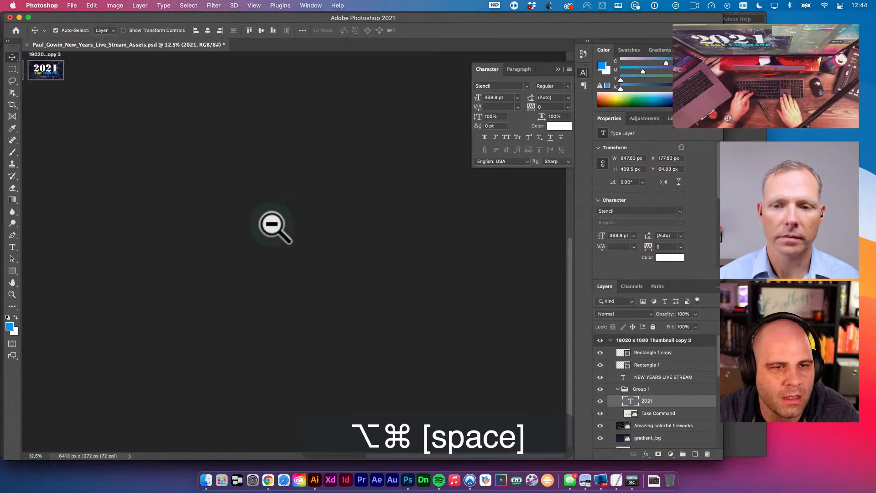
pyautogui.keyDown('alt'); pyautogui.keyDown('super'); pyautogui.click(276, 226); pyautogui.keyUp('super'); pyautogui.keyUp('alt')
pyautogui.click(303, 245)
pyautogui.keyDown('alt'); pyautogui.keyDown('super'); pyautogui.click(302, 246); pyautogui.keyUp('super'); pyautogui.keyUp('alt')
pyautogui.moveTo(303, 248); pyautogui.dragTo(319, 254)
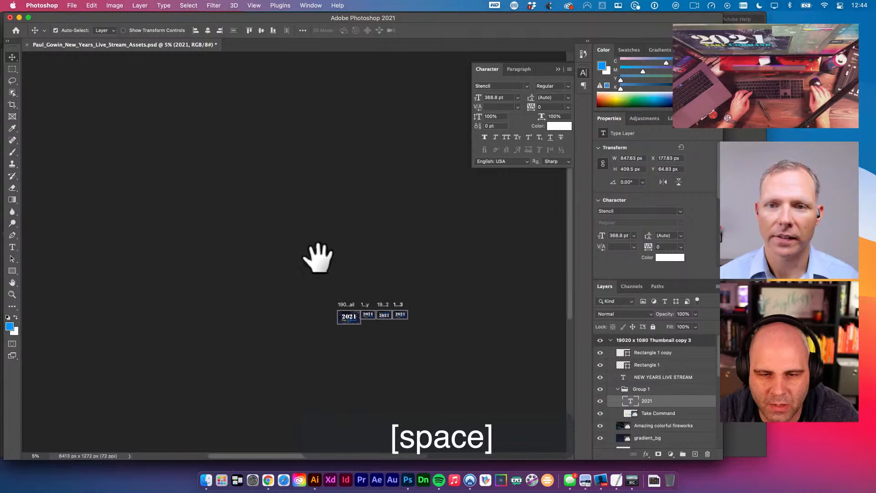
pyautogui.keyDown('super'); pyautogui.click(397, 319); pyautogui.keyUp('super')
pyautogui.keyDown('super'); pyautogui.click(397, 319); pyautogui.keyUp('super')
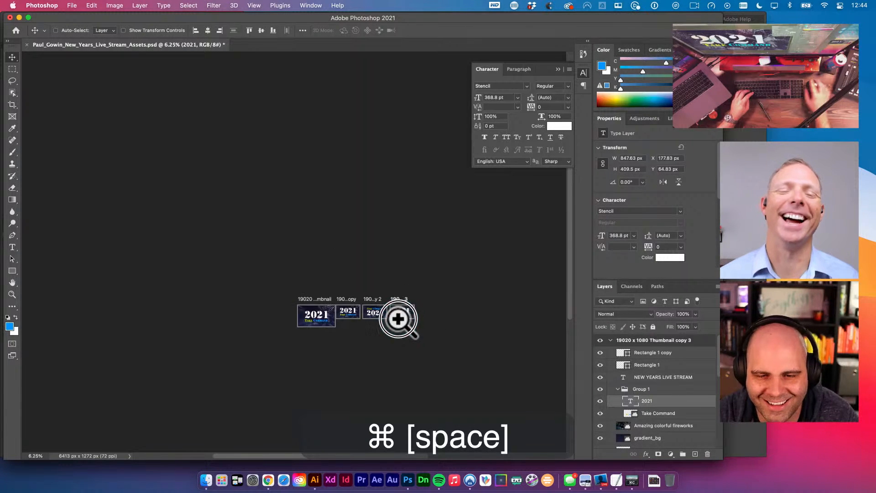
pyautogui.keyDown('super'); pyautogui.click(400, 317); pyautogui.keyUp('super')
pyautogui.keyDown('super'); pyautogui.click(413, 312); pyautogui.keyUp('super')
pyautogui.keyDown('super'); pyautogui.click(413, 308); pyautogui.keyUp('super')
pyautogui.keyDown('super'); pyautogui.click(415, 307); pyautogui.keyUp('super')
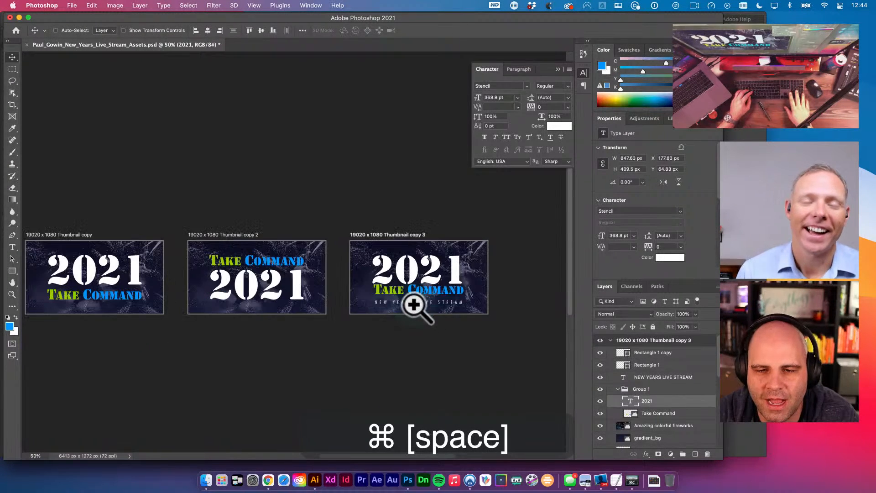
pyautogui.keyDown('super'); pyautogui.click(417, 304); pyautogui.keyUp('super')
pyautogui.keyDown('super'); pyautogui.click(436, 265); pyautogui.keyUp('super')
pyautogui.keyDown('alt'); pyautogui.keyDown('super'); pyautogui.click(431, 240); pyautogui.keyUp('super'); pyautogui.keyUp('alt')
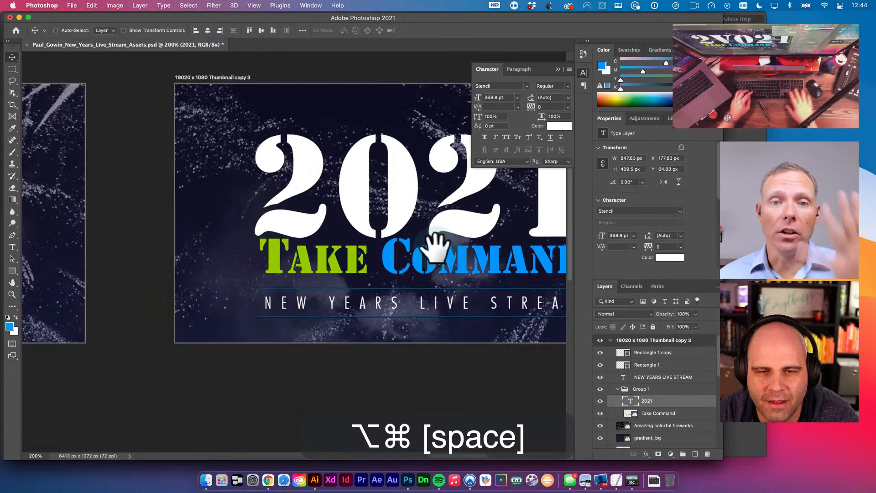
pyautogui.keyDown('alt'); pyautogui.keyDown('super'); pyautogui.click(426, 267); pyautogui.keyUp('super'); pyautogui.keyUp('alt')
pyautogui.moveTo(426, 270); pyautogui.dragTo(350, 266)
# - Select the Thumbnail copy 3 artboard layer and select its whole name for renaming
pyautogui.press('v')
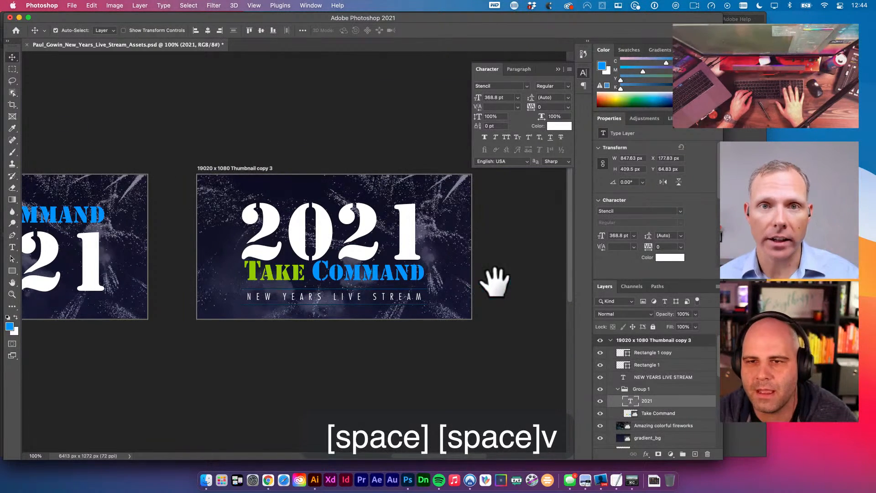
pyautogui.click(506, 224)
pyautogui.click(583, 73)
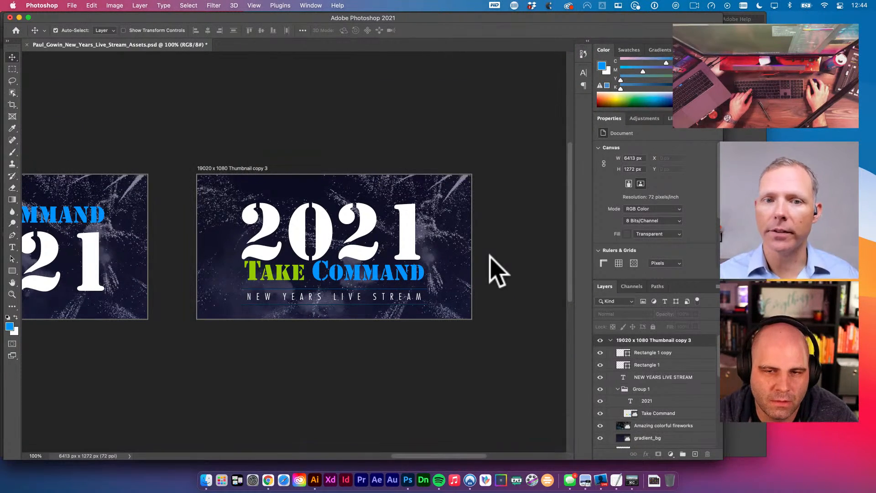
pyautogui.moveTo(471, 235); pyautogui.dragTo(417, 239)
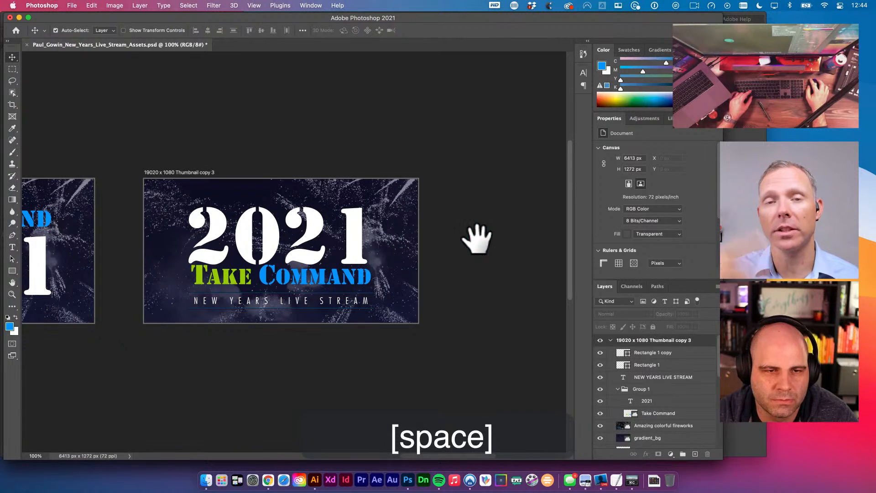
pyautogui.click(168, 172)
pyautogui.click(666, 341)
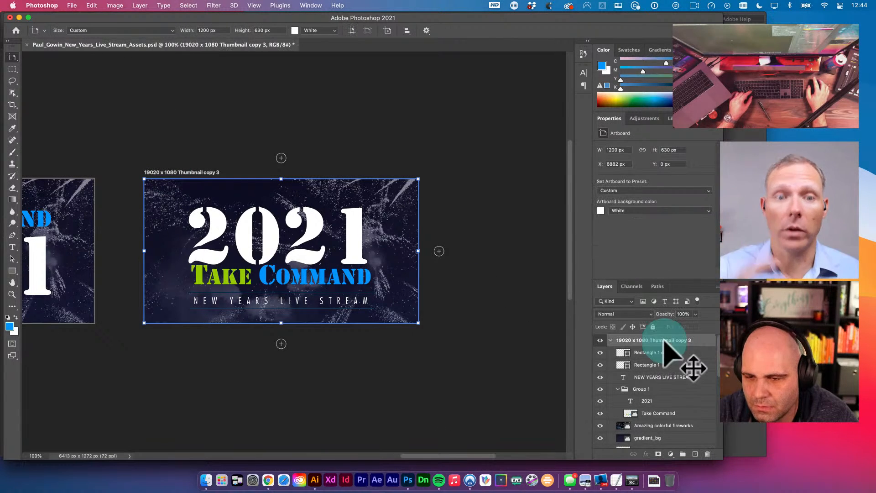
pyautogui.doubleClick(666, 340)
pyautogui.press('super+a')
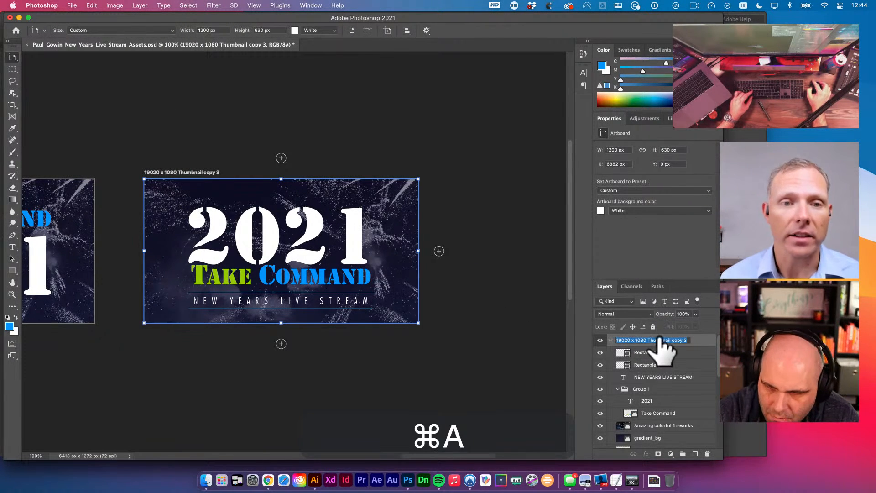
# - Name the artboard '1200 X 630', replacing the mistyped 600
pyautogui.write('600')
pyautogui.press('super+a')
pyautogui.write('1200')
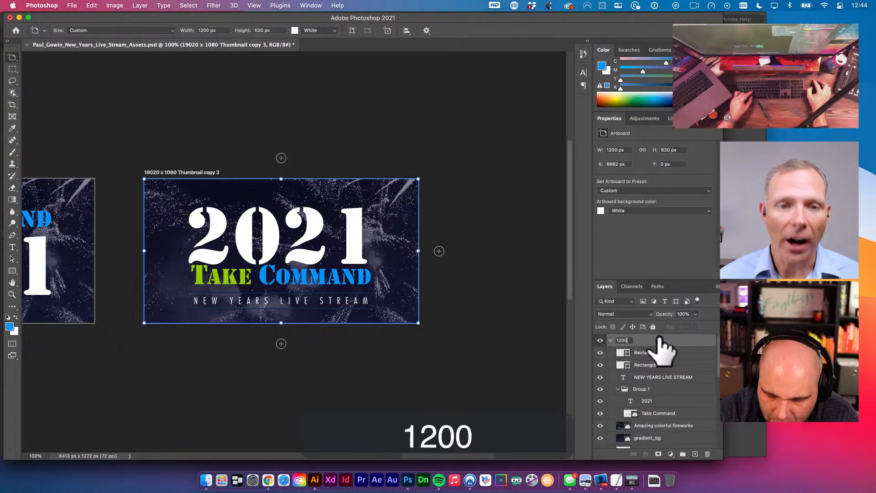
pyautogui.write(' X 630')
pyautogui.press('Return')
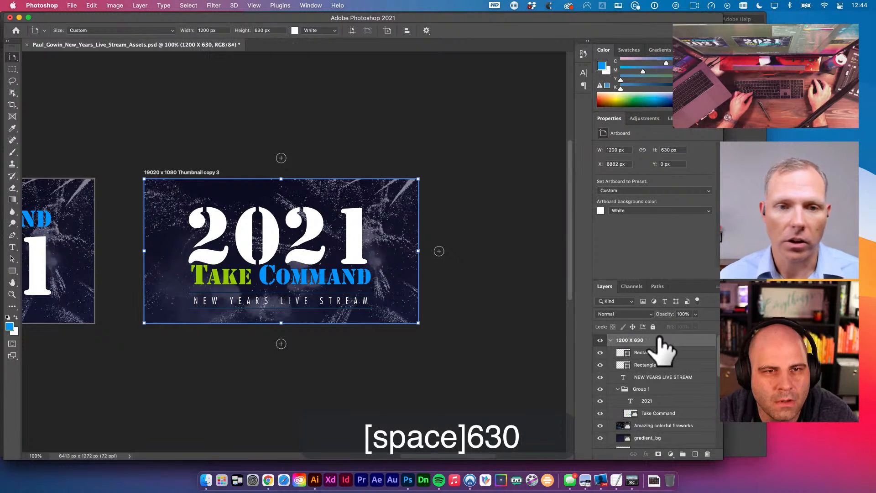
pyautogui.press('space')
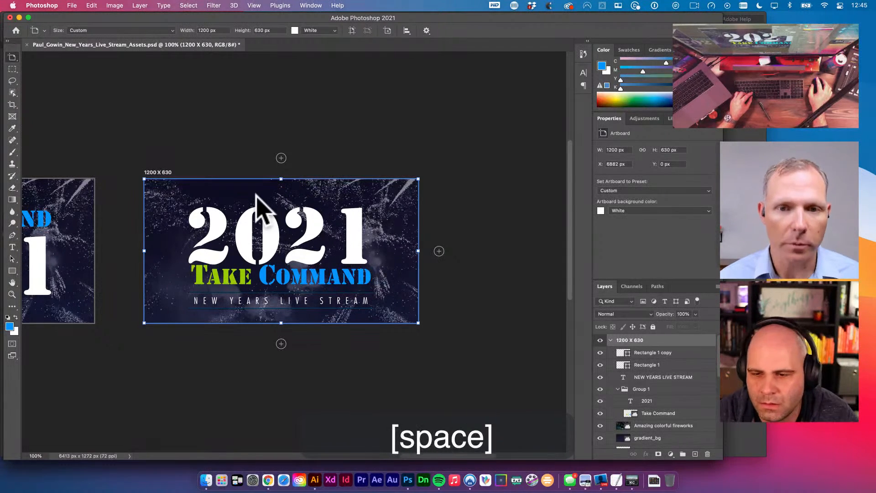
# - Extend the artboard name to '1200 X 630 Email Header'
pyautogui.doubleClick(644, 340)
pyautogui.press('Right')
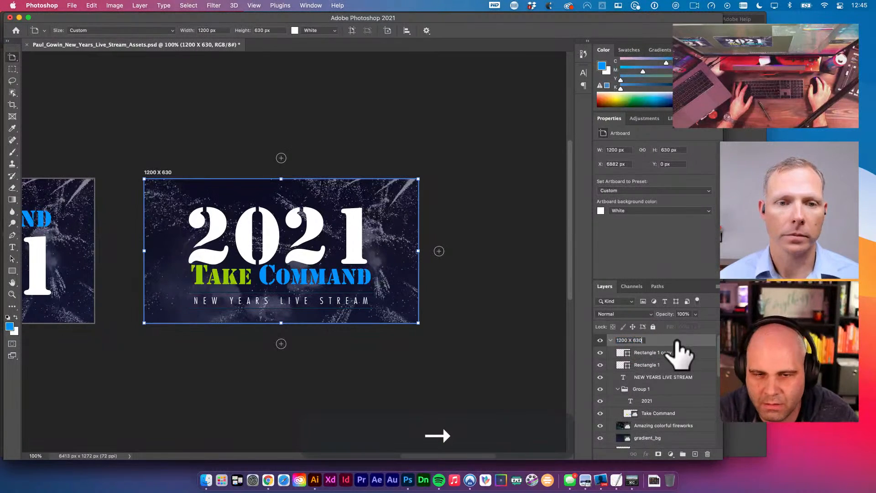
pyautogui.press('space')
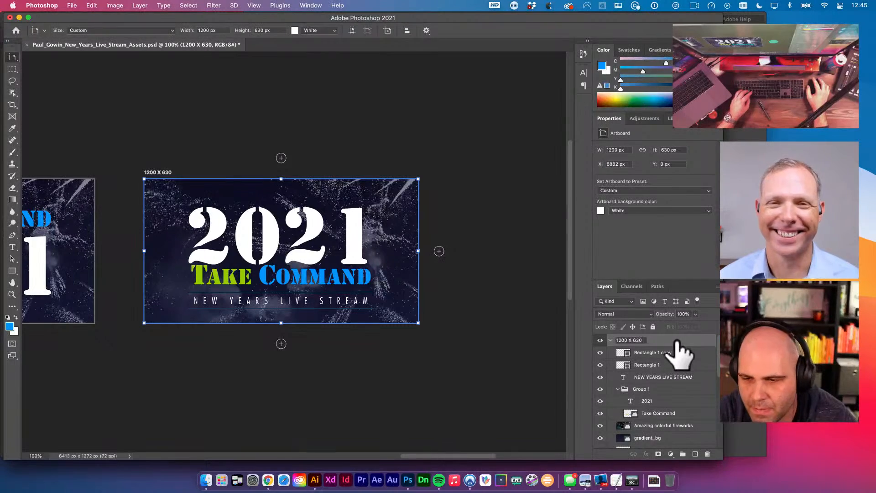
pyautogui.write('EMAIL')
pyautogui.press('BackSpace')
pyautogui.press('BackSpace')
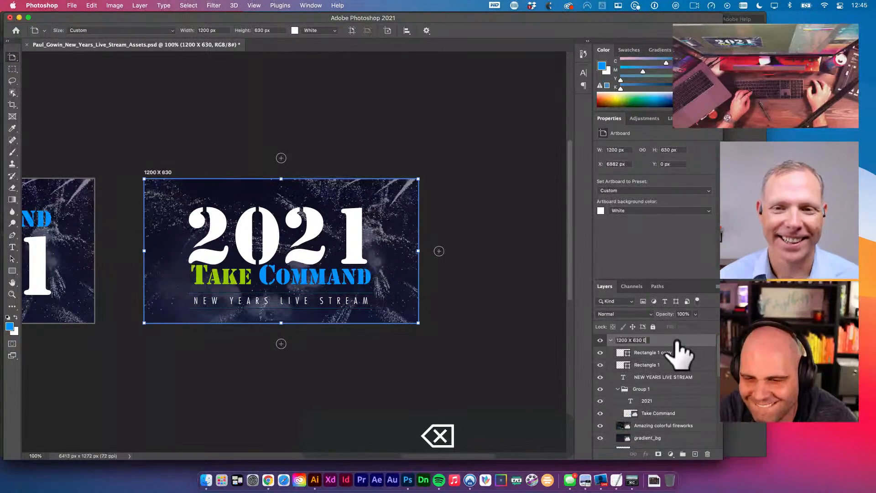
pyautogui.write('mail Header')
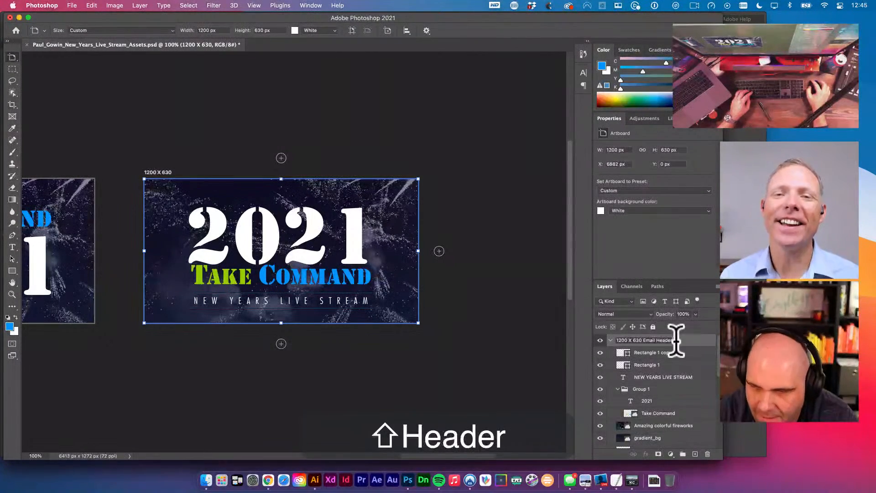
pyautogui.press('Return')
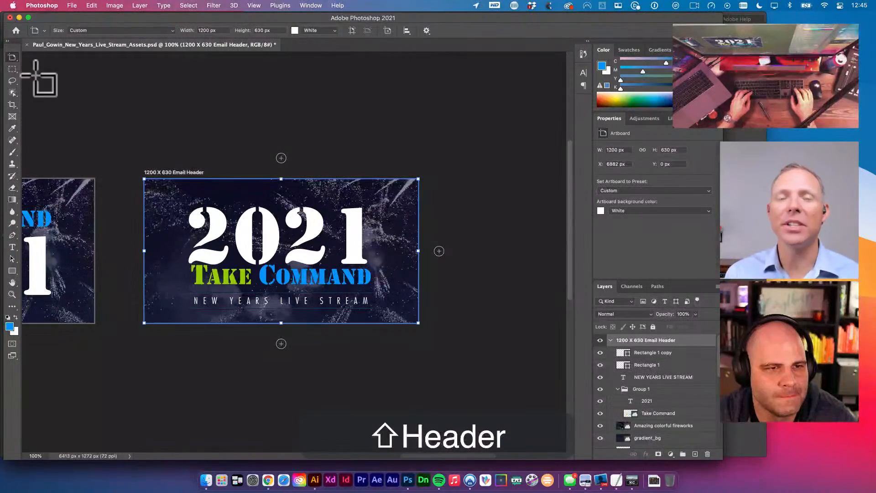
pyautogui.click(12, 57)
pyautogui.click(41, 57)
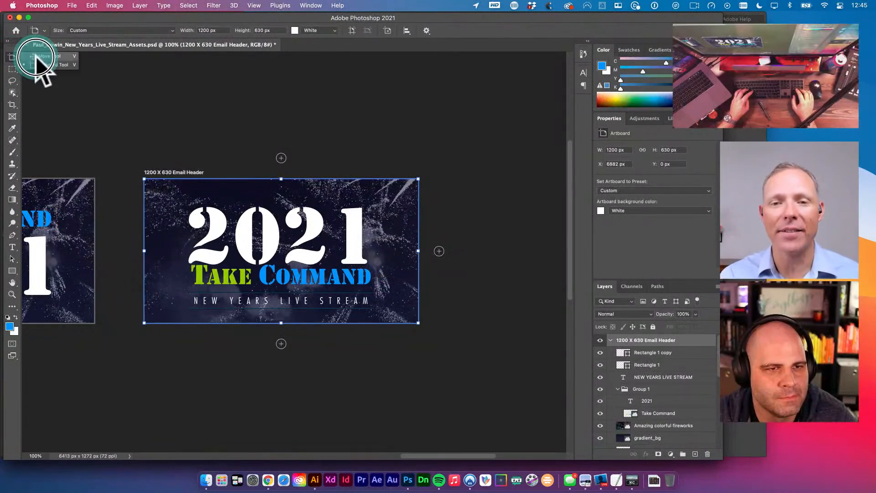
# - Zoom out to 50% and copy the name '1200 X 630 Email Header'
pyautogui.keyDown('alt'); pyautogui.keyDown('super'); pyautogui.click(120, 122); pyautogui.keyUp('super'); pyautogui.keyUp('alt')
pyautogui.keyDown('alt'); pyautogui.keyDown('super'); pyautogui.click(229, 227); pyautogui.keyUp('super'); pyautogui.keyUp('alt')
pyautogui.moveTo(190, 215); pyautogui.dragTo(358, 203)
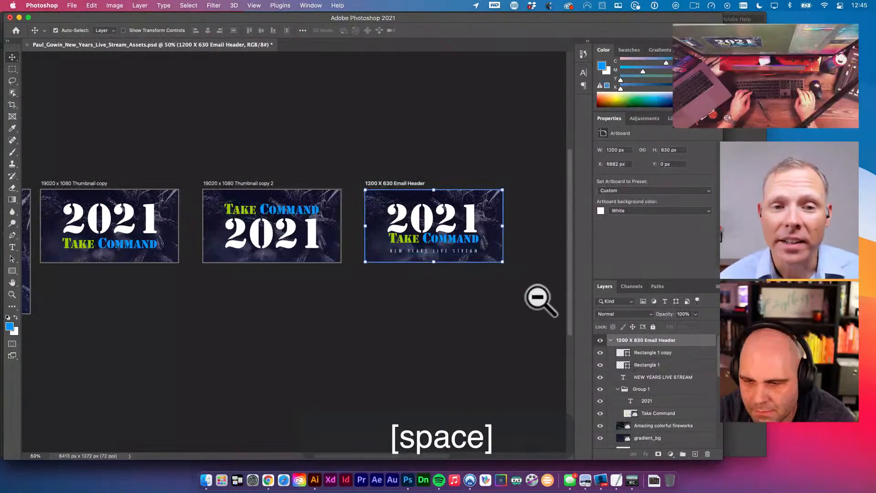
pyautogui.doubleClick(653, 340)
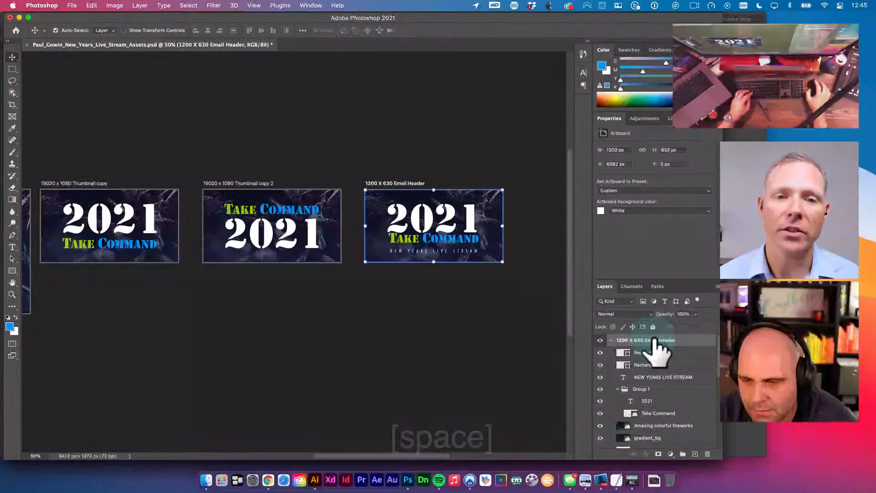
pyautogui.press('super+c')
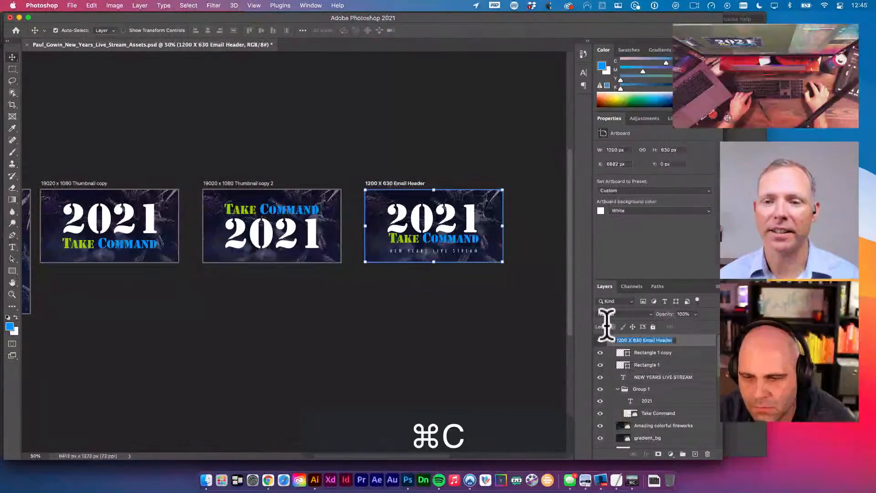
# - Paste '1200 X 630 Email Header' as the name of the Thumbnail copy 2 and Thumbnail copy artboards
pyautogui.click(243, 181)
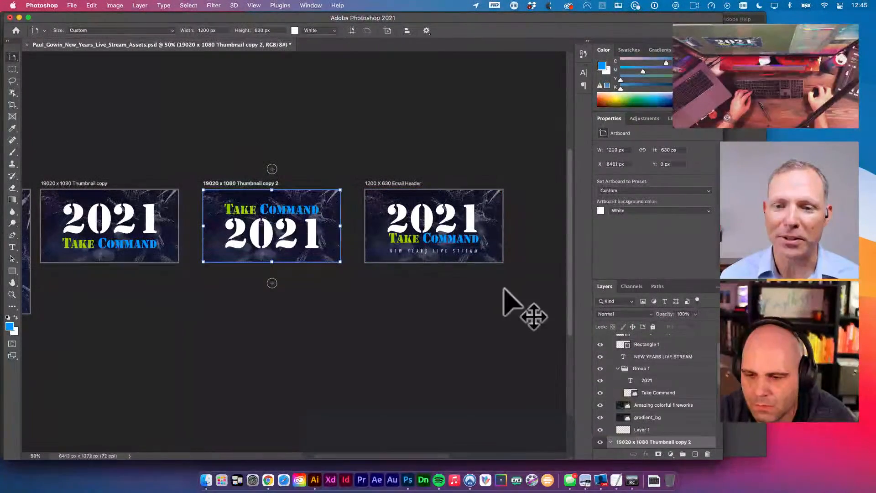
pyautogui.doubleClick(669, 441)
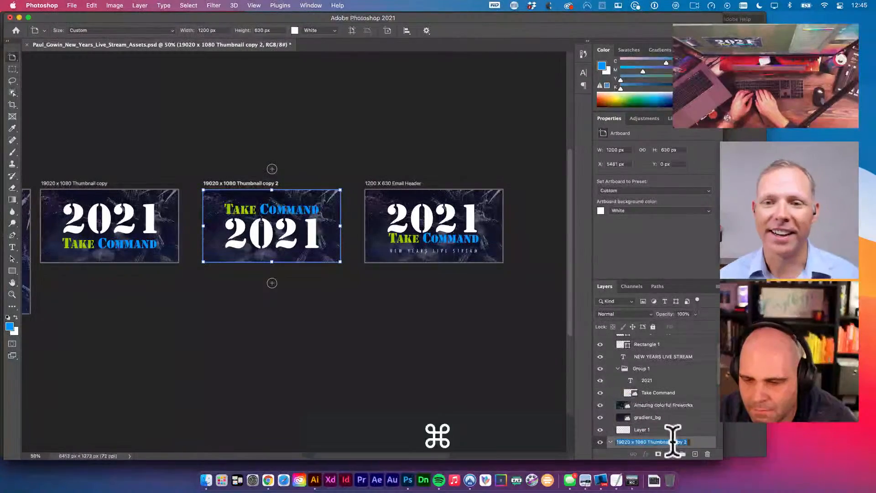
pyautogui.press('super+v')
pyautogui.press('Return')
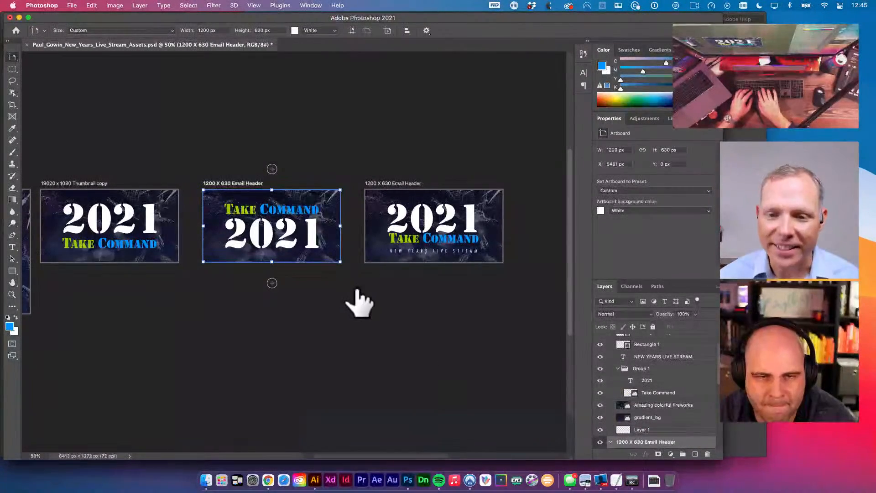
pyautogui.hscroll(-3, 353, 296)
pyautogui.click(197, 191)
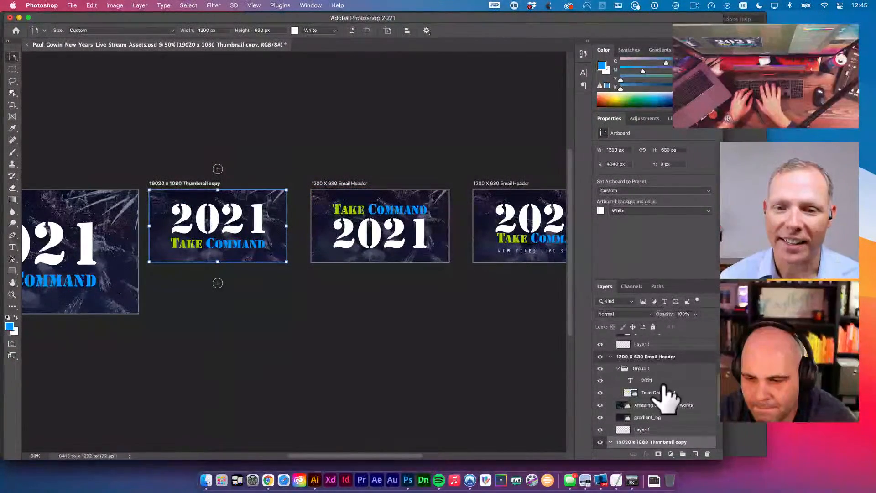
pyautogui.scroll(-1, 670, 442)
pyautogui.doubleClick(662, 430)
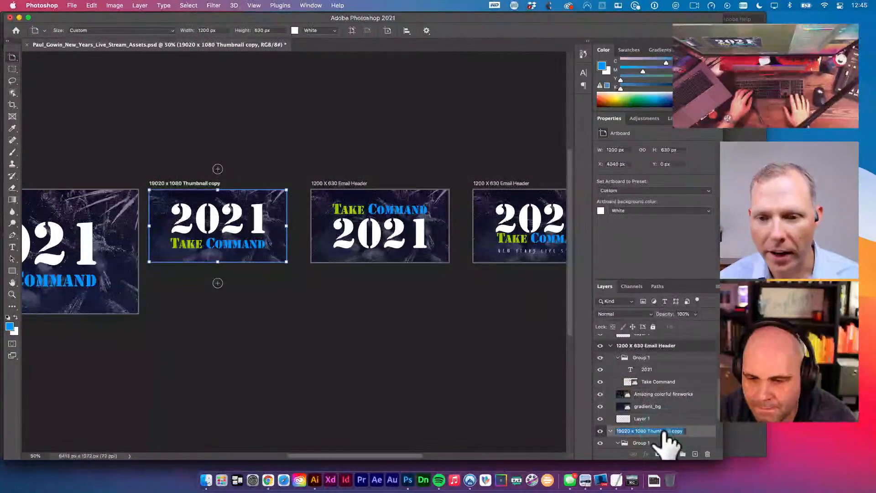
pyautogui.press('super+v')
pyautogui.press('Return')
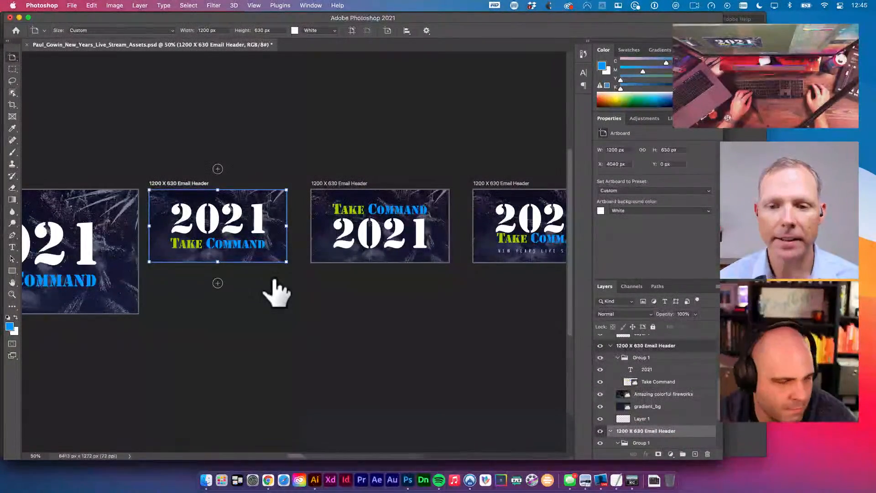
pyautogui.hscroll(-5, 274, 289)
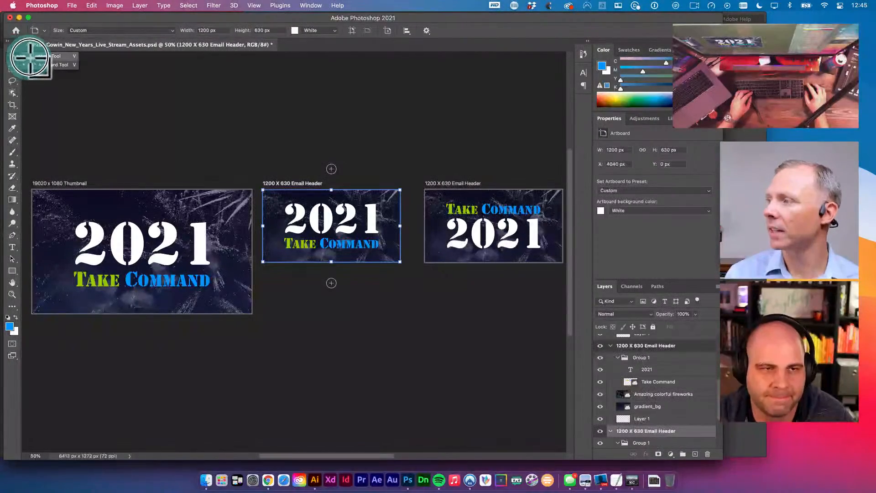
# - Zoom out to show all four artboards and collapse the three Email Header groups in Layers
pyautogui.click(13, 57)
pyautogui.click(367, 311)
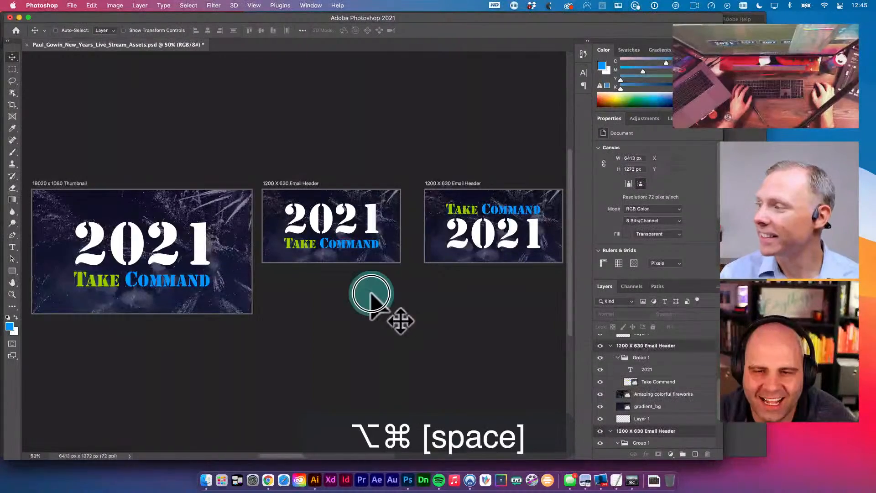
pyautogui.keyDown('alt'); pyautogui.keyDown('super'); pyautogui.click(369, 292); pyautogui.keyUp('super'); pyautogui.keyUp('alt')
pyautogui.moveTo(453, 274); pyautogui.dragTo(375, 274)
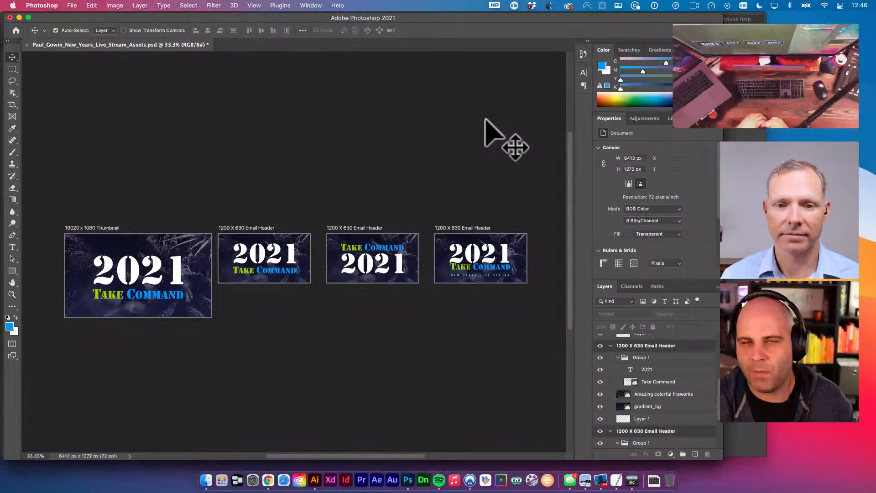
pyautogui.click(610, 345)
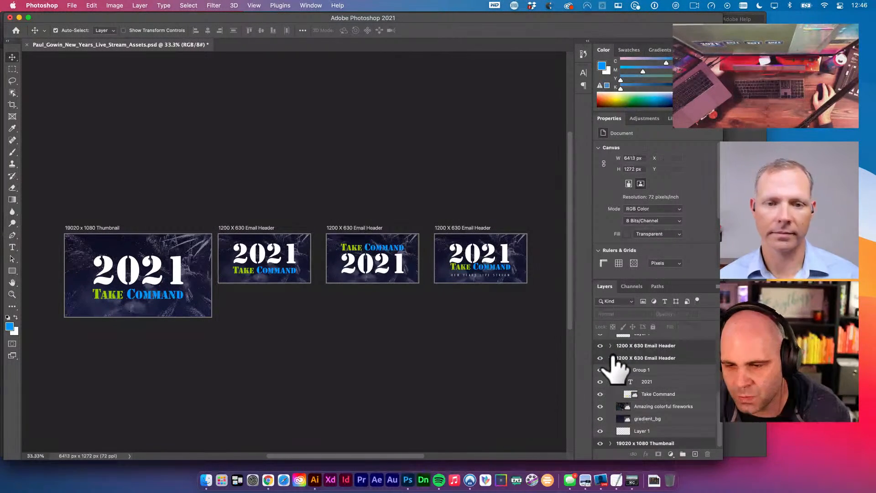
pyautogui.click(621, 351)
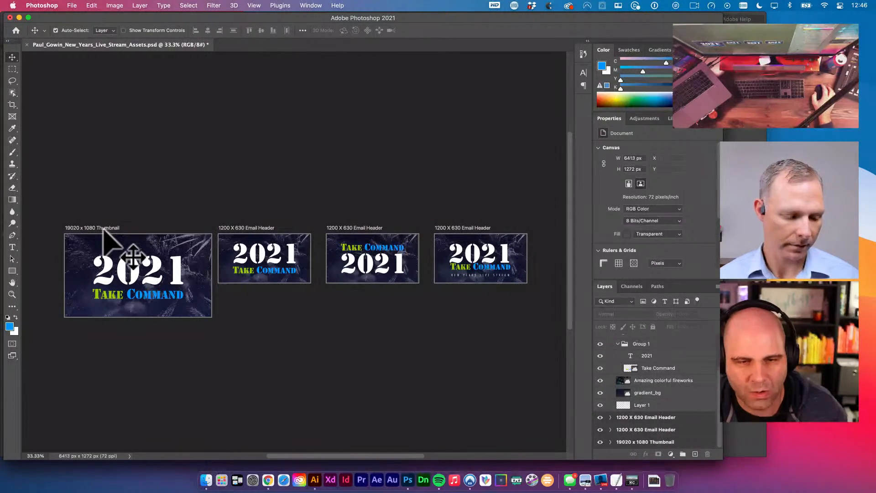
pyautogui.scroll(4, 641, 412)
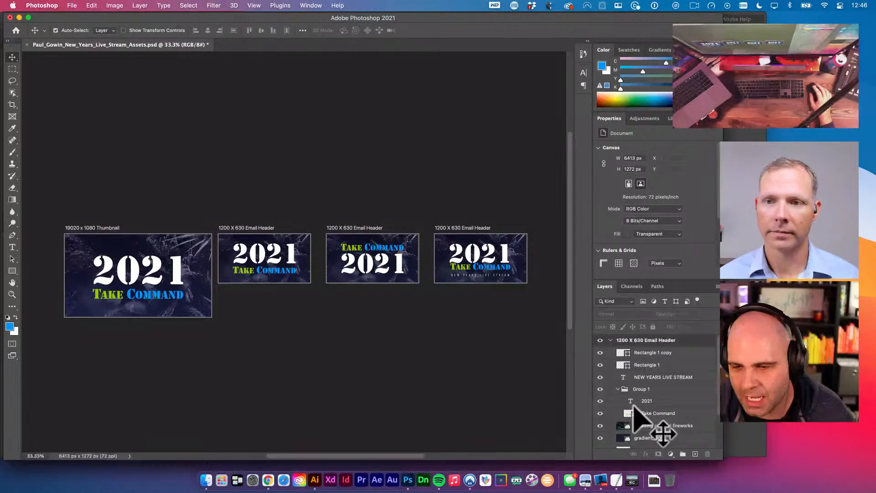
pyautogui.click(609, 340)
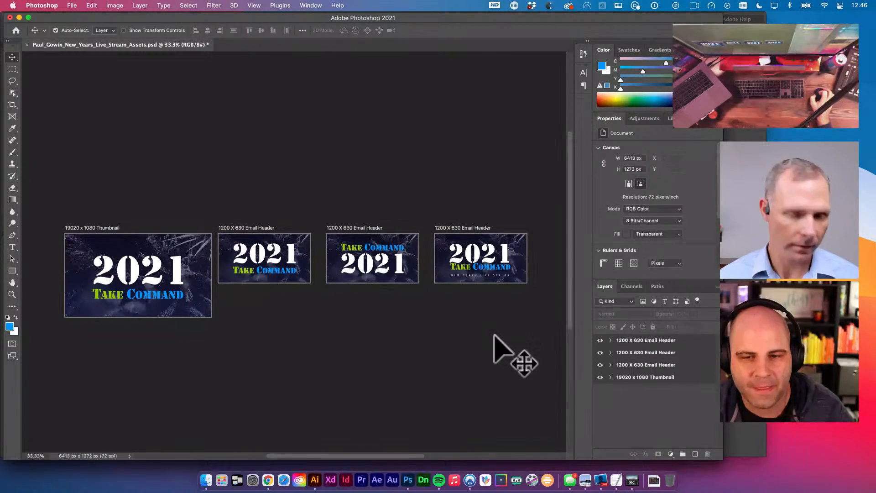
# - Shift the Thumbnail artboard slightly left and deselect it
pyautogui.click(99, 228)
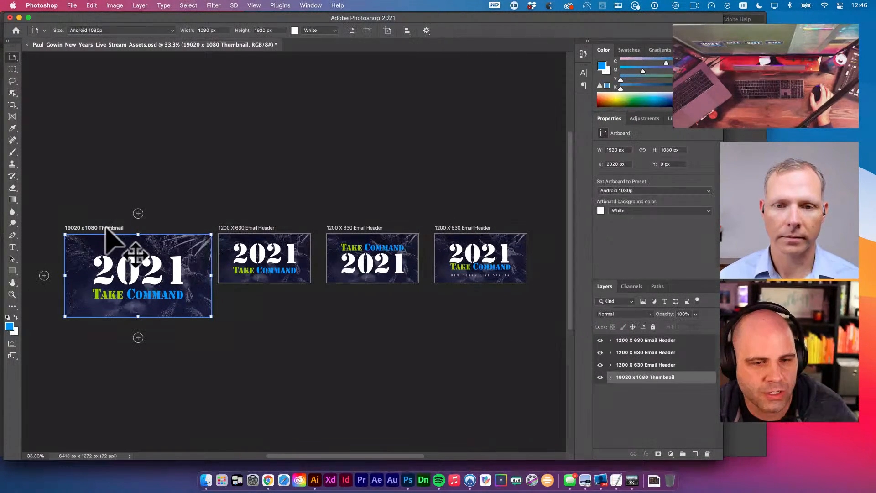
pyautogui.moveTo(98, 227); pyautogui.dragTo(94, 224)
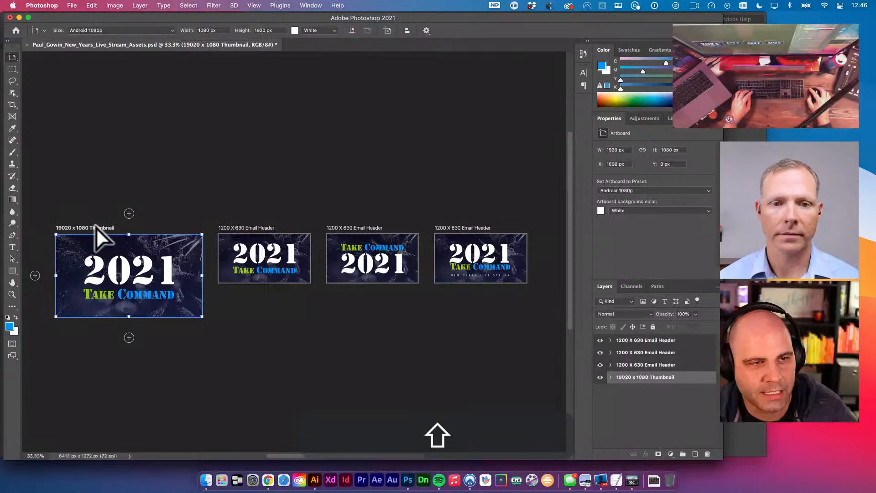
pyautogui.click(12, 57)
pyautogui.click(36, 64)
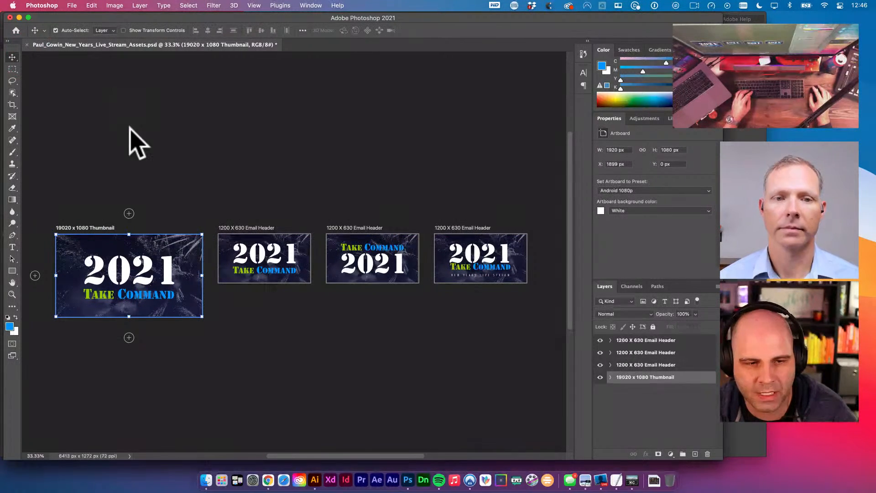
pyautogui.click(139, 143)
pyautogui.press('space')
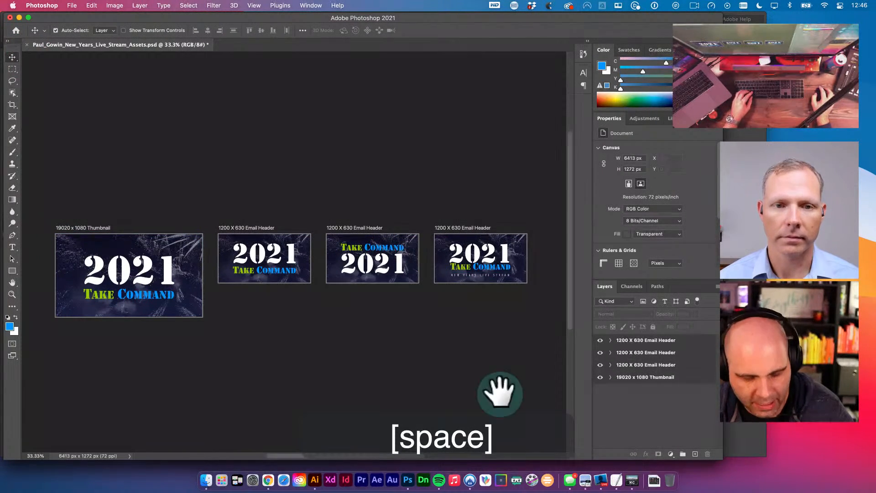
# - Capture a Cmd+Shift+4 screenshot of the region around all four artboards
pyautogui.press('super+shift')
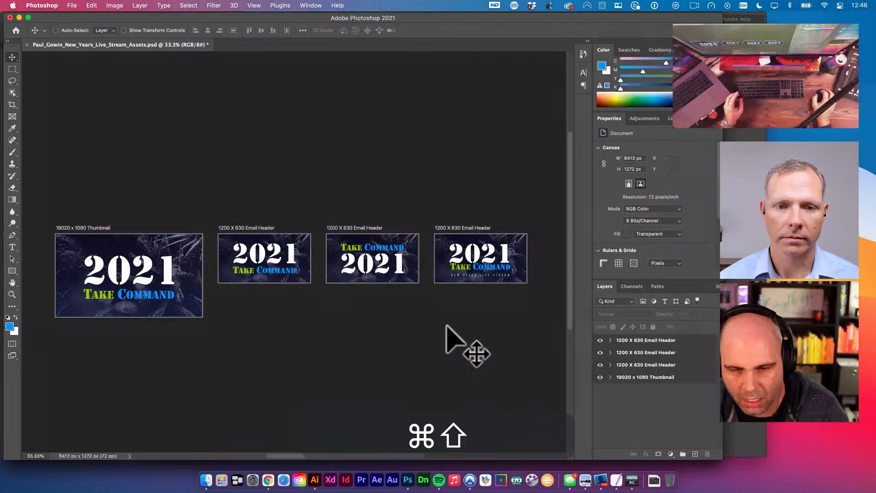
pyautogui.press('super+shift+4')
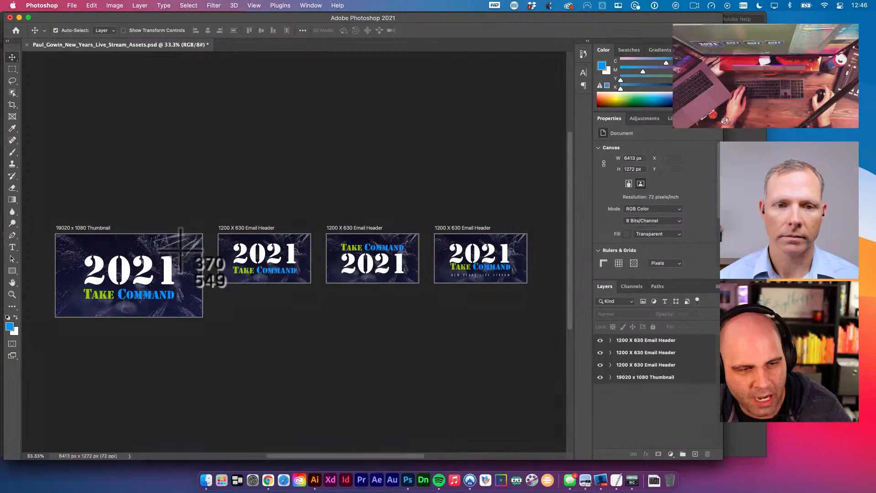
pyautogui.moveTo(38, 197); pyautogui.dragTo(546, 345)
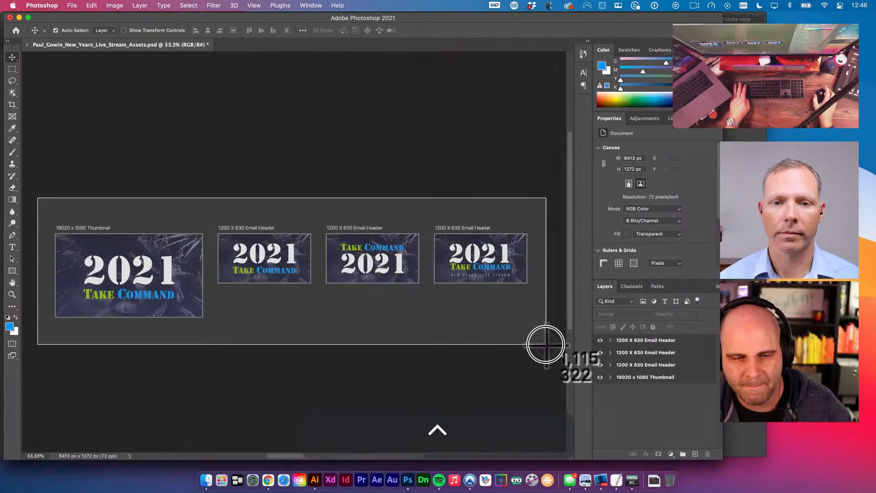
pyautogui.moveTo(545, 344); pyautogui.dragTo(545, 343)
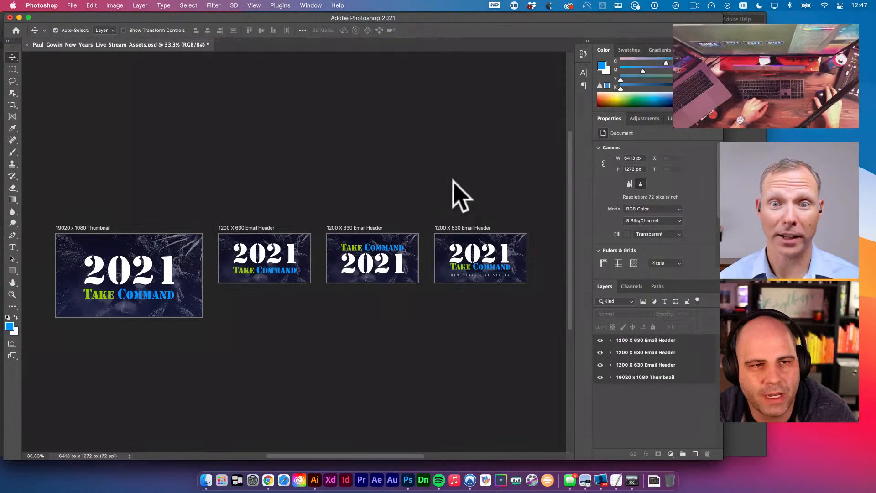
# - Attempt File > Save and dismiss the resulting error message
pyautogui.click(72, 5)
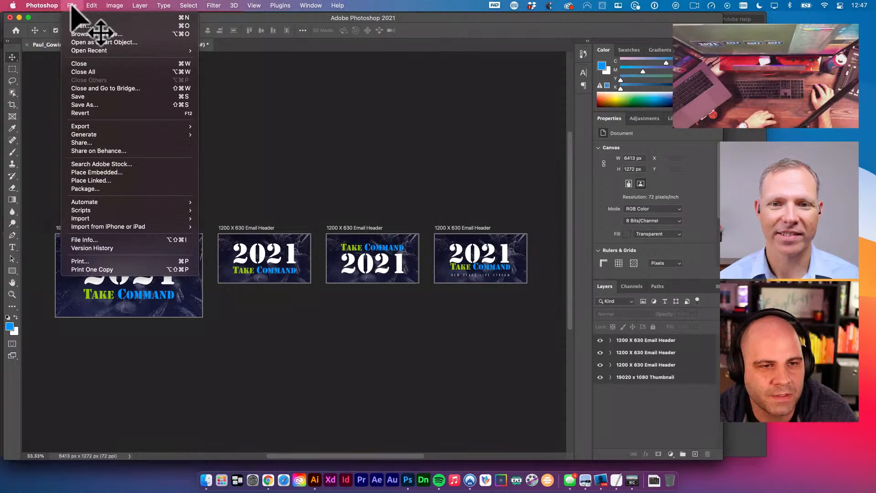
pyautogui.click(110, 96)
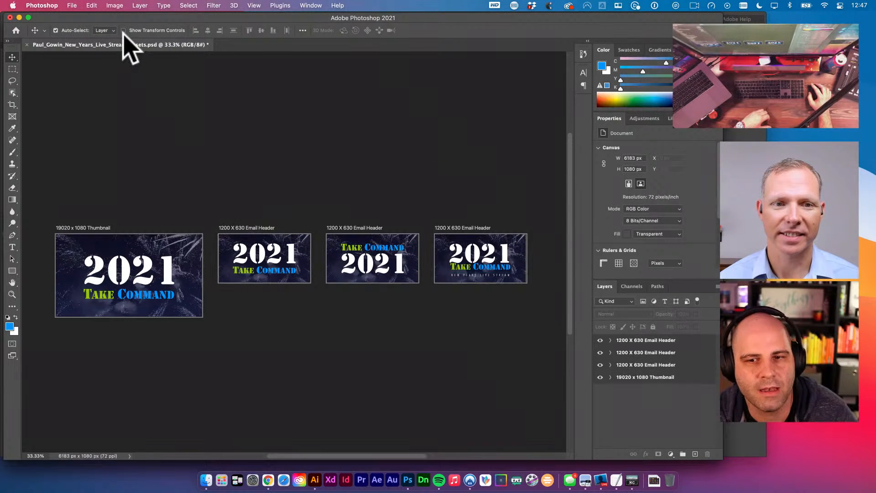
pyautogui.click(447, 187)
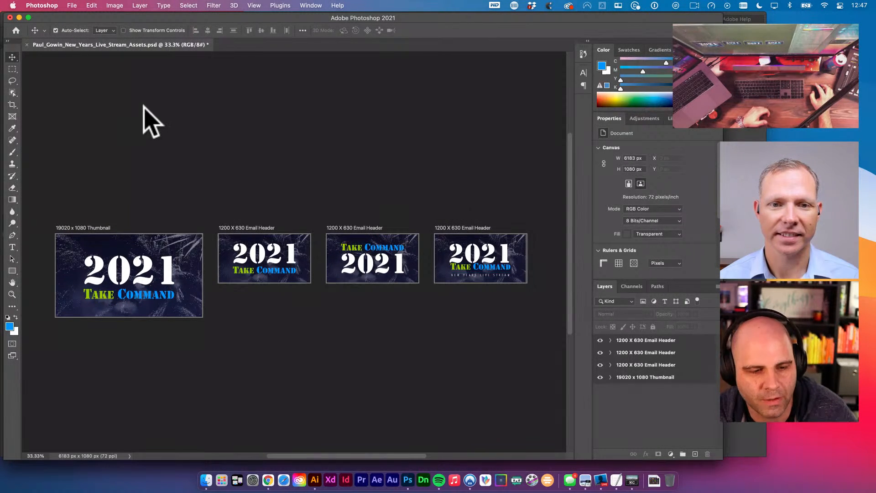
# - Open File > Export > Artboards to Files
pyautogui.click(72, 5)
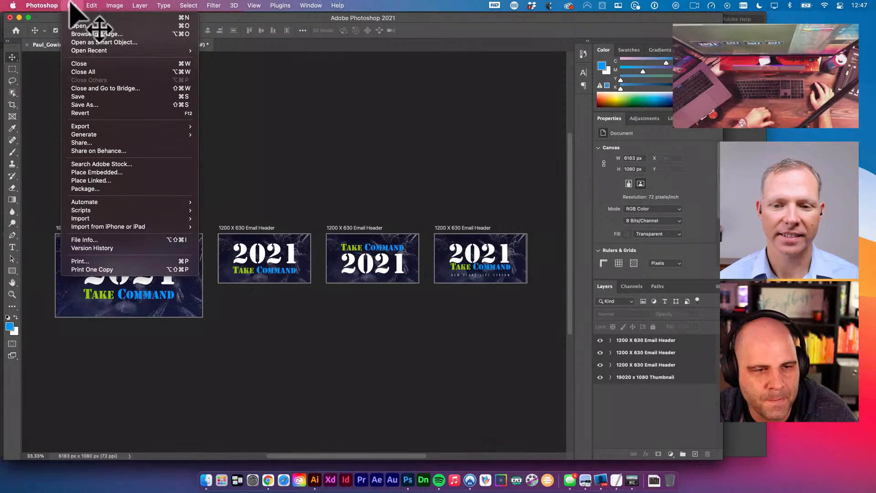
pyautogui.moveTo(114, 128)
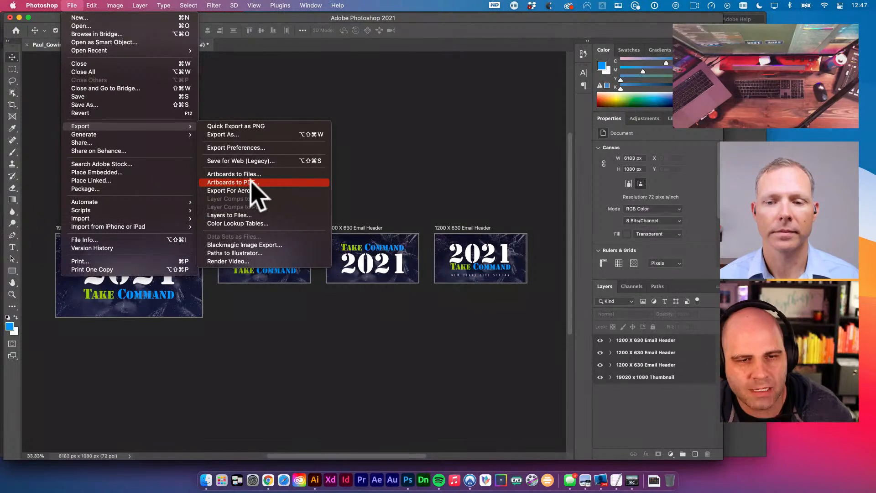
pyautogui.click(233, 173)
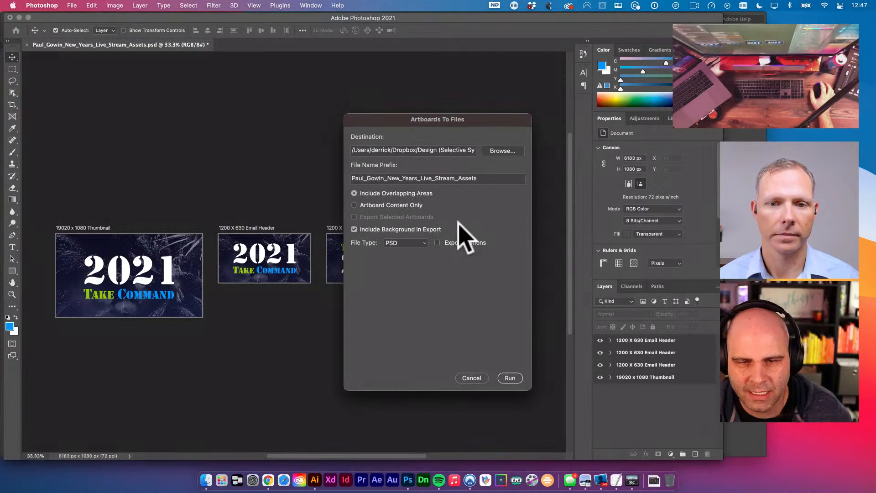
# - Set the artboard export to Artboard Content Only, JPEG file type, with quality 8
pyautogui.click(355, 205)
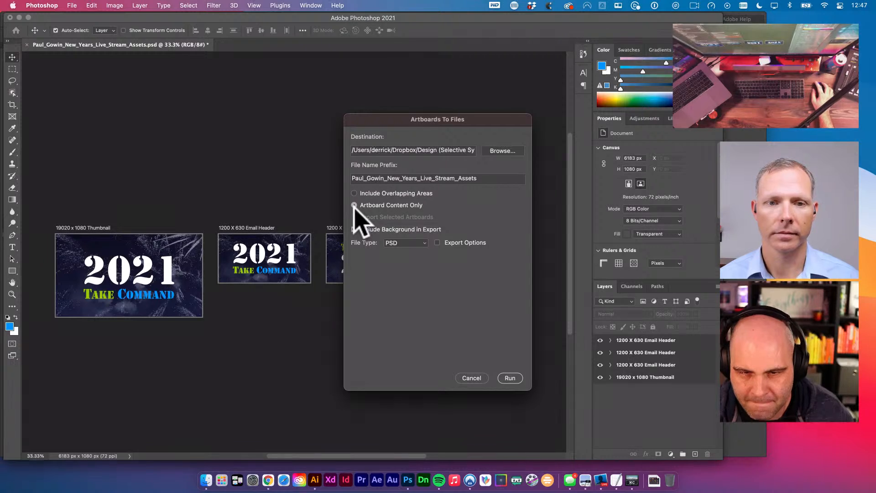
pyautogui.click(428, 245)
pyautogui.click(402, 255)
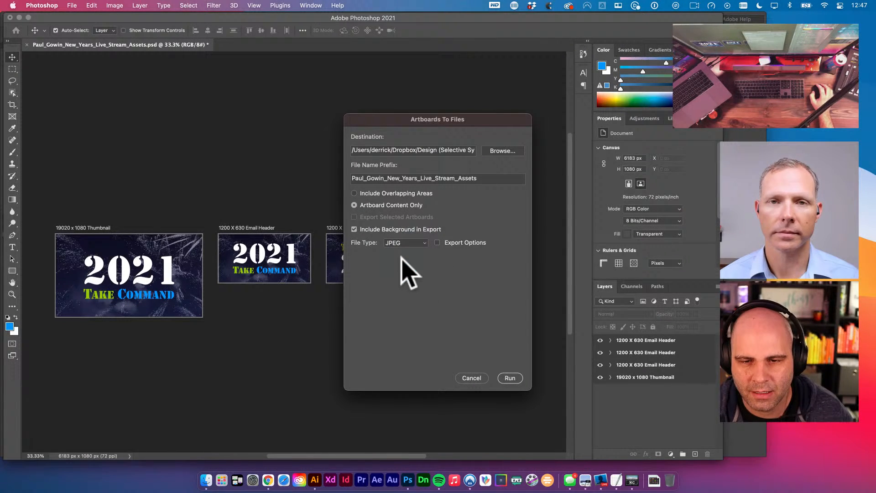
pyautogui.click(437, 242)
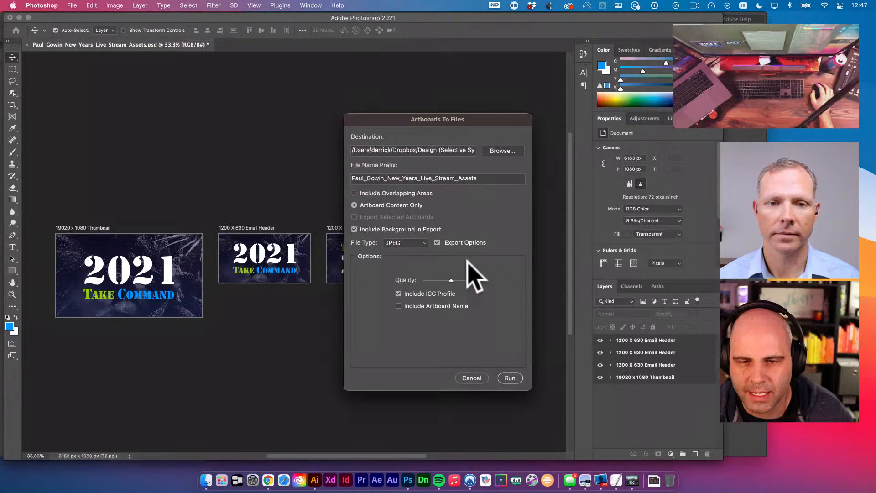
pyautogui.click(451, 281)
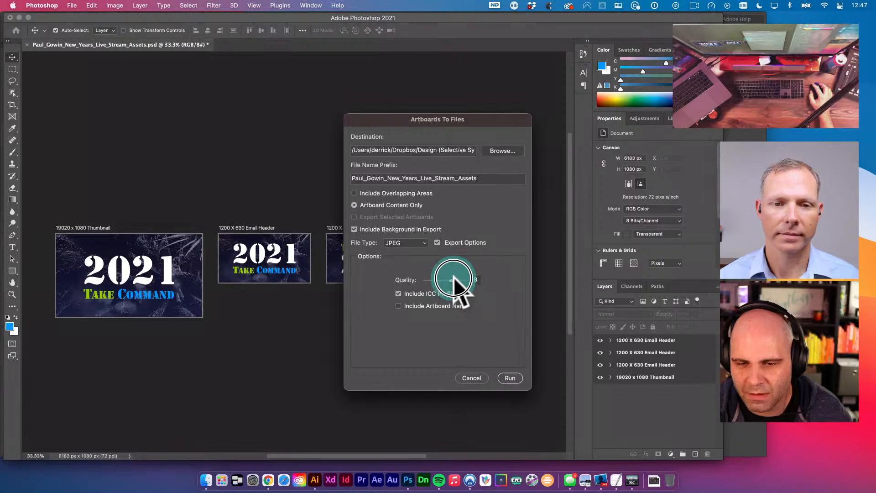
pyautogui.click(474, 280)
pyautogui.click(479, 279)
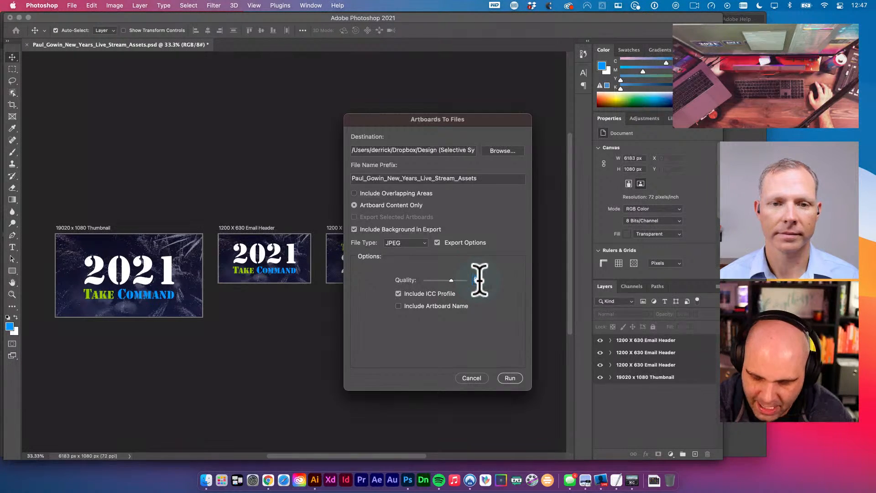
pyautogui.write('12')
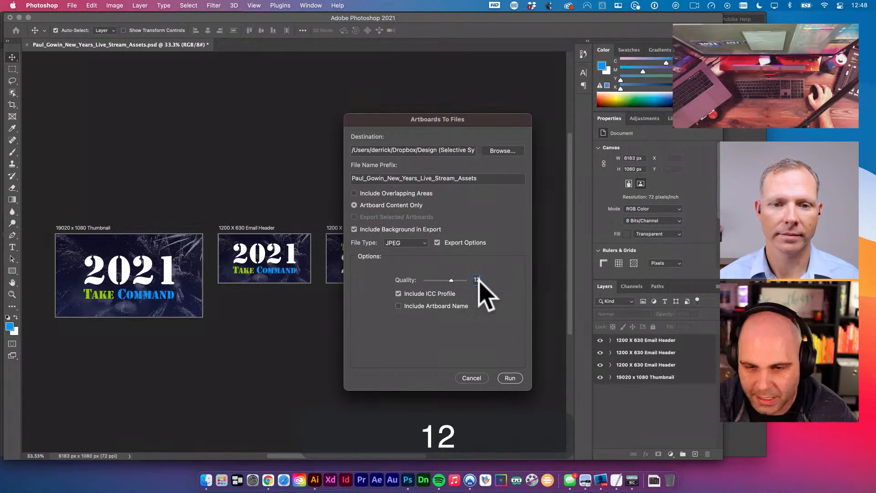
pyautogui.write('13')
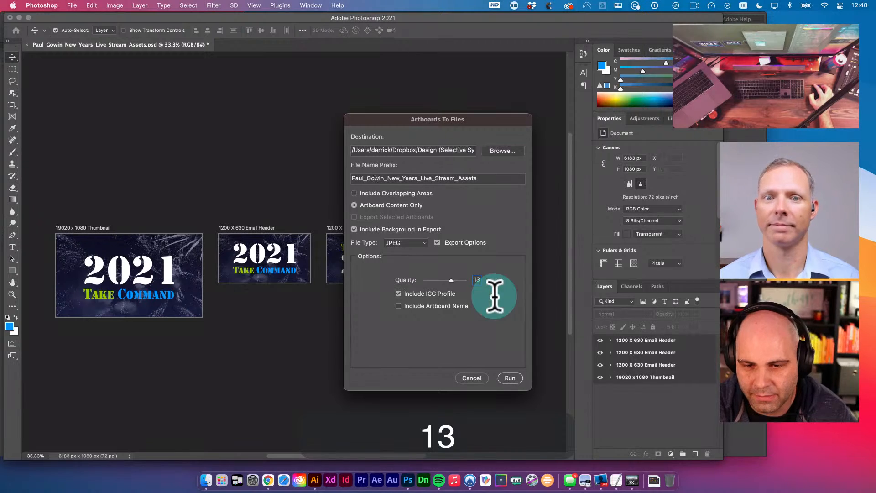
pyautogui.moveTo(447, 280); pyautogui.dragTo(498, 288)
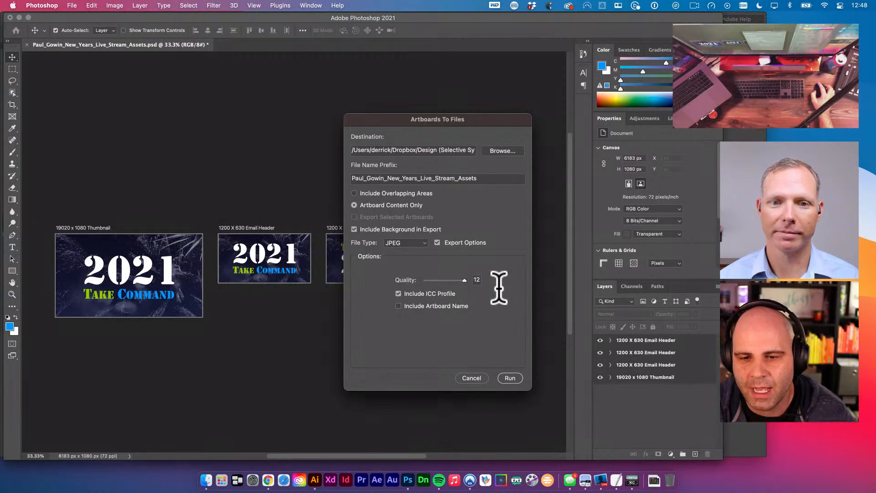
pyautogui.doubleClick(477, 280)
pyautogui.write('8')
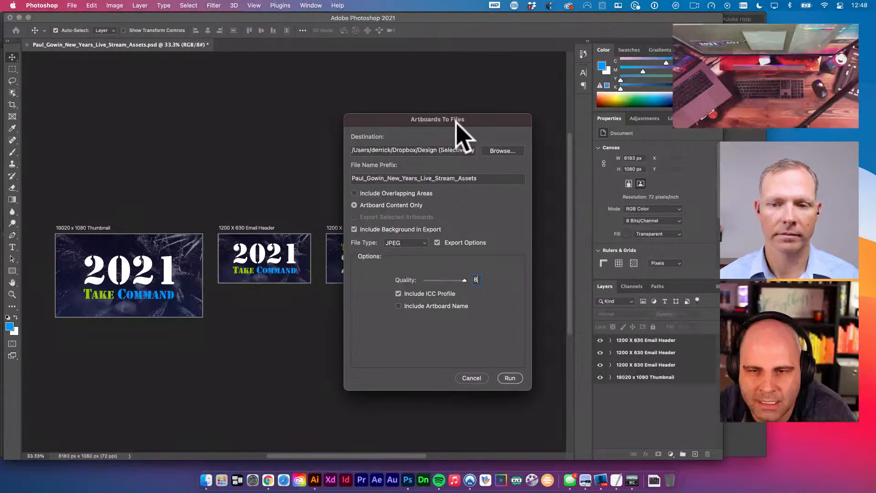
pyautogui.click(506, 152)
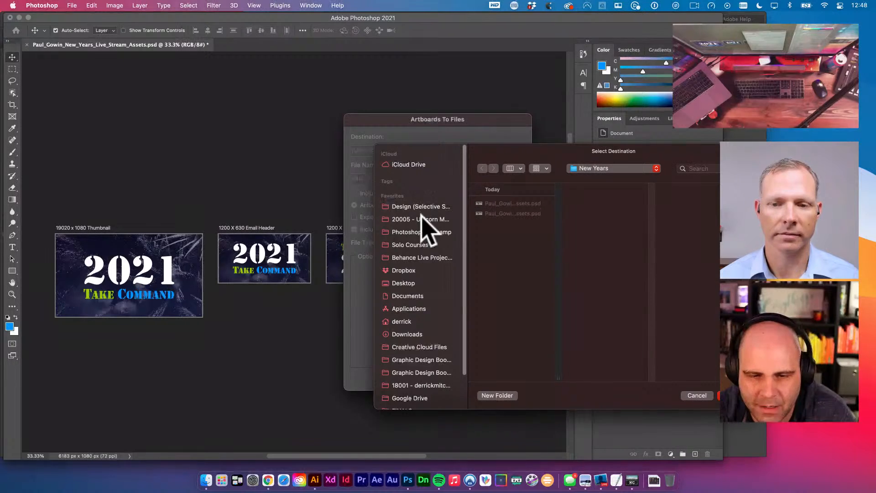
# - Create an 'exports' folder inside 19006 > New Years and choose it as the destination
pyautogui.scroll(-3, 425, 237)
pyautogui.click(426, 385)
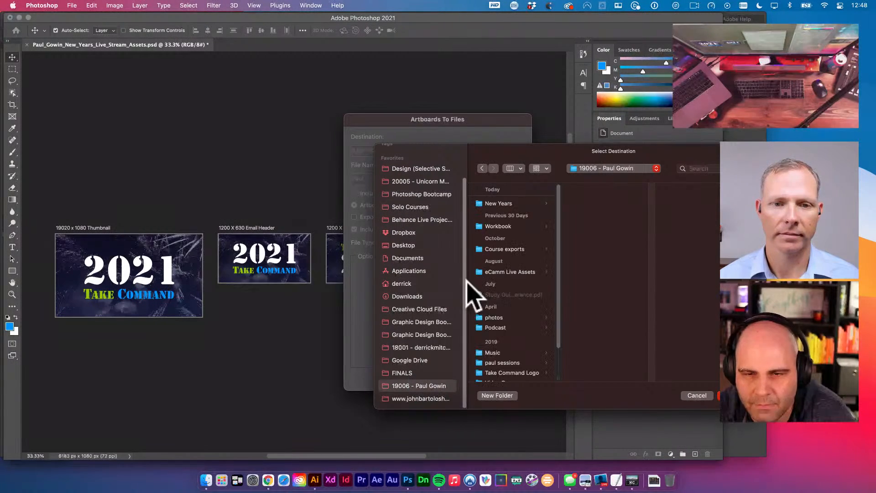
pyautogui.click(514, 204)
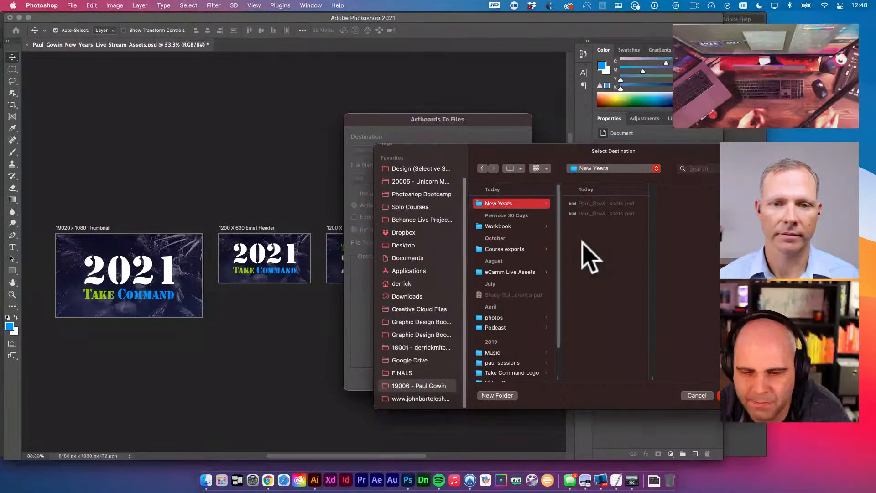
pyautogui.click(496, 395)
pyautogui.write('e')
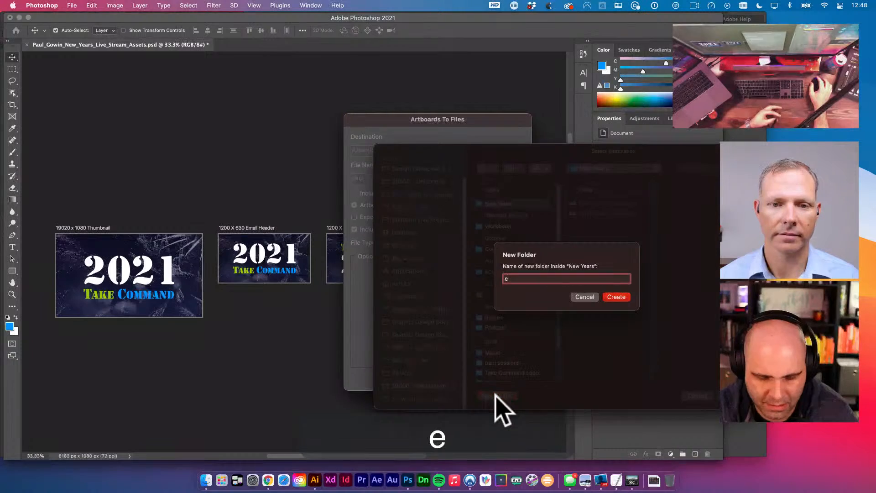
pyautogui.write('xports')
pyautogui.press('Return')
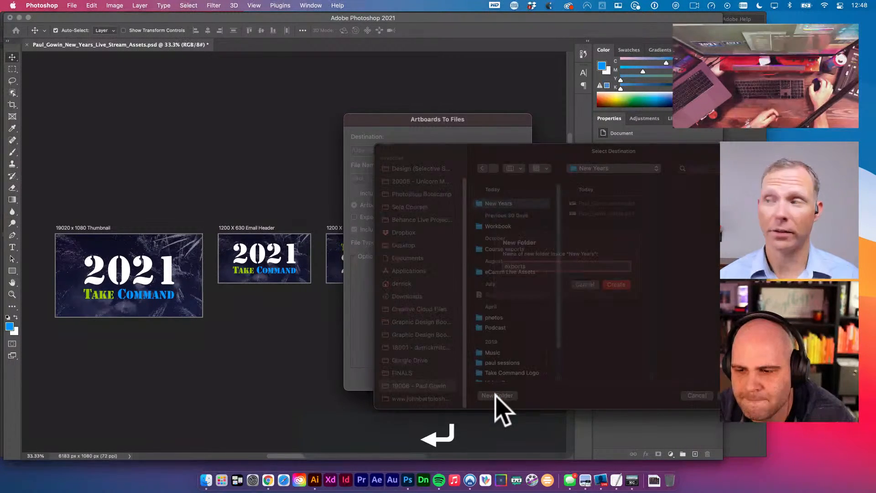
pyautogui.click(732, 395)
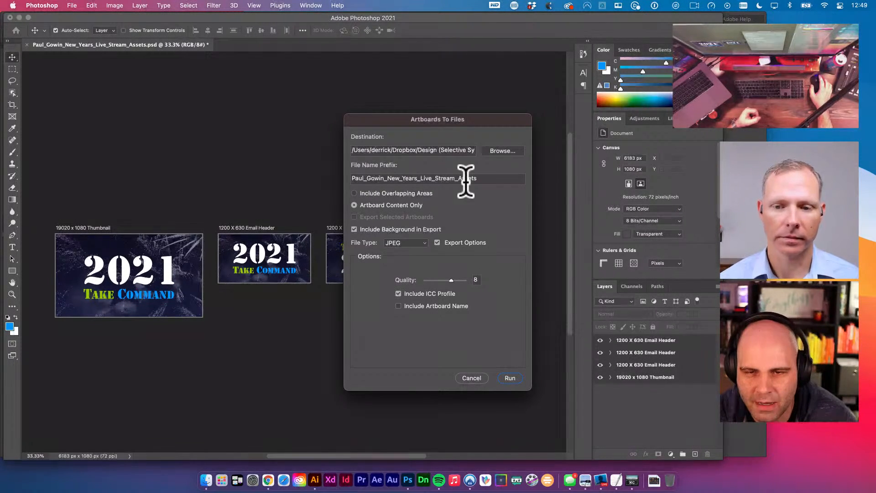
# - Append an underscore to the file name prefix and run the artboard export
pyautogui.moveTo(483, 178); pyautogui.dragTo(343, 181)
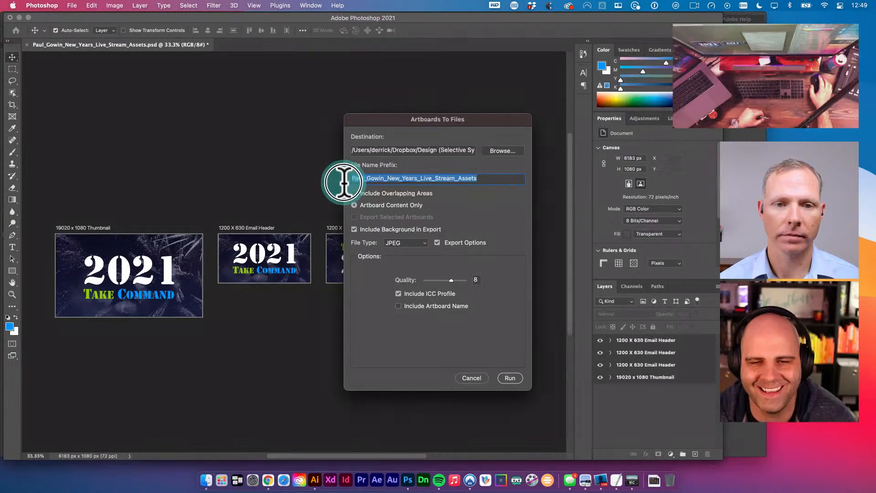
pyautogui.click(487, 178)
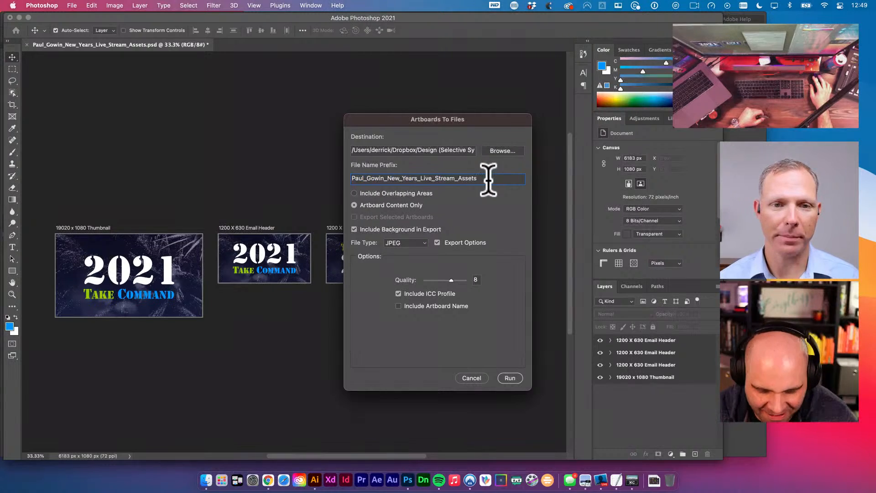
pyautogui.press('shift')
pyautogui.write('_')
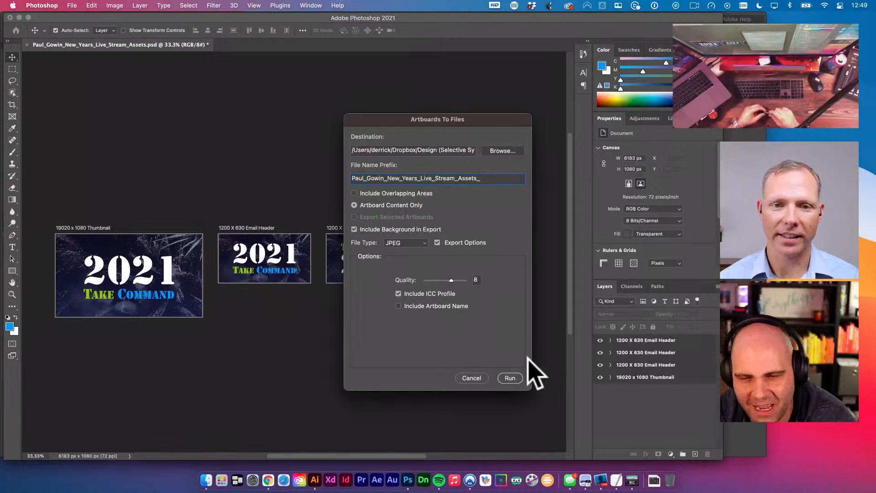
pyautogui.click(511, 378)
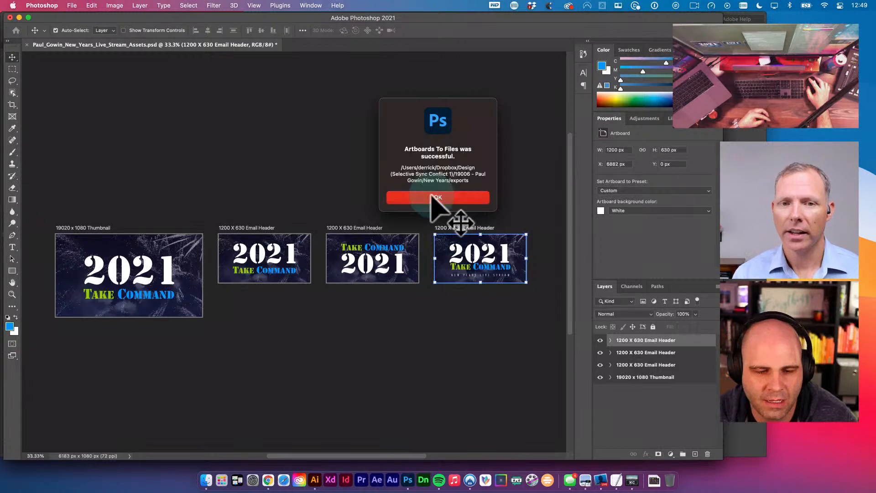
# - Dismiss the export message and bring the Finder exports window over Photoshop to preview the JPEGs
pyautogui.click(444, 199)
pyautogui.click(243, 485)
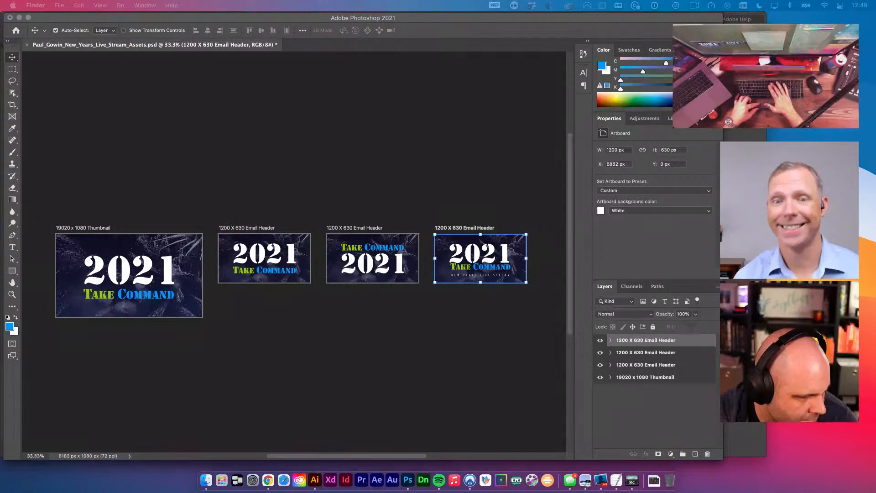
pyautogui.press('space')
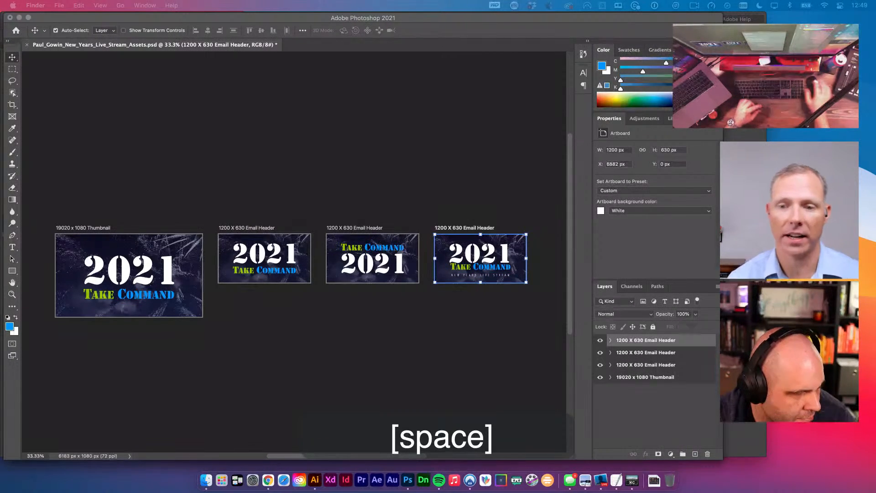
pyautogui.press('Down')
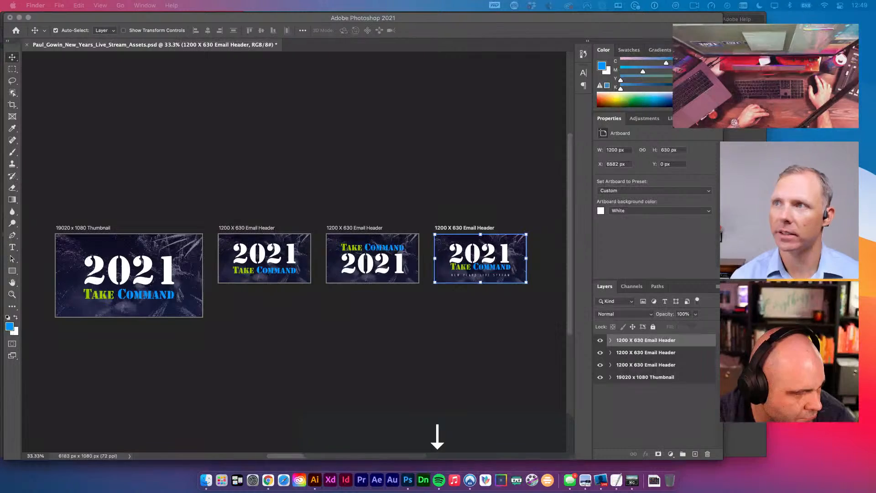
pyautogui.press('space')
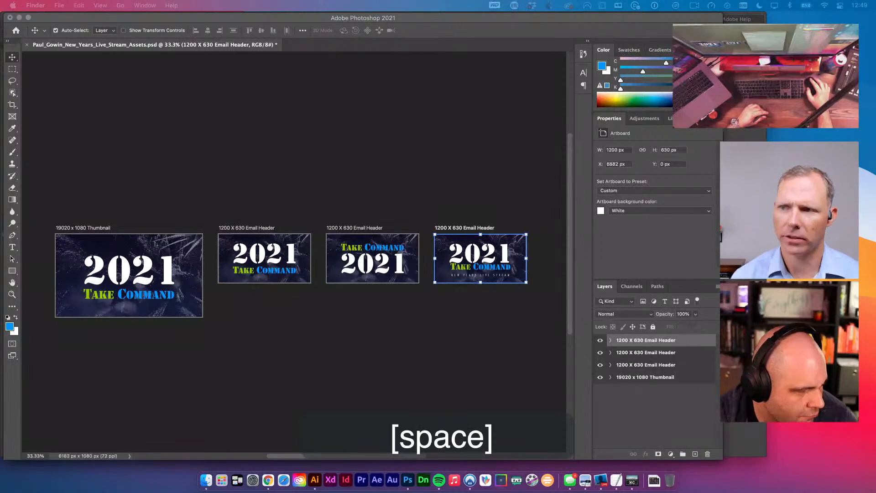
pyautogui.moveTo(0, 205); pyautogui.dragTo(193, 114)
pyautogui.press('space')
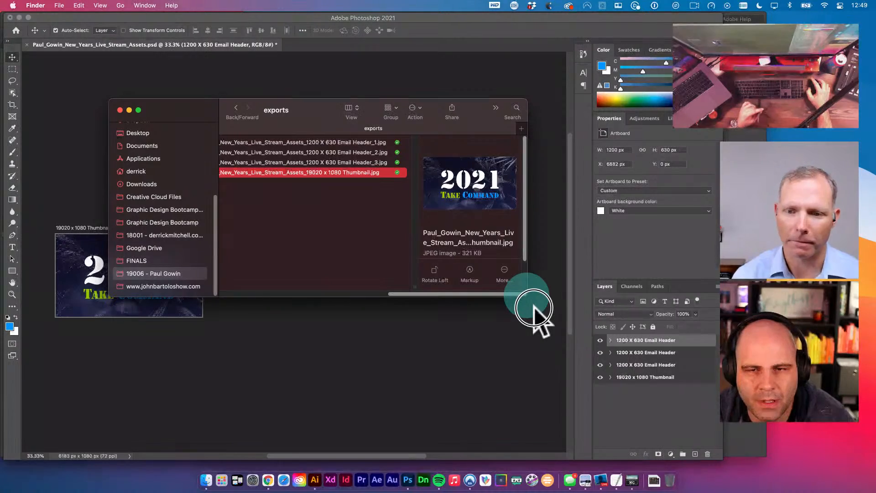
# - Enlarge the Finder exports window so all four JPEGs are visible
pyautogui.moveTo(533, 301); pyautogui.dragTo(604, 345)
pyautogui.hscroll(-5, 425, 284)
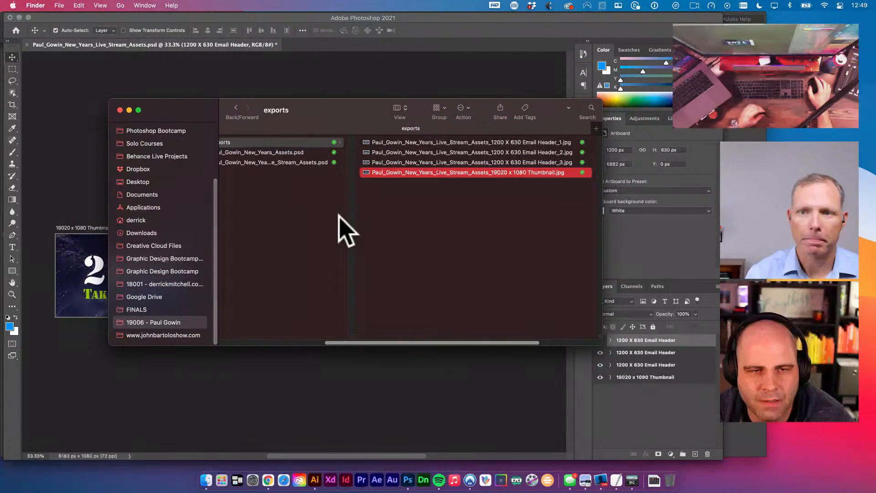
pyautogui.hscroll(-2, 252, 139)
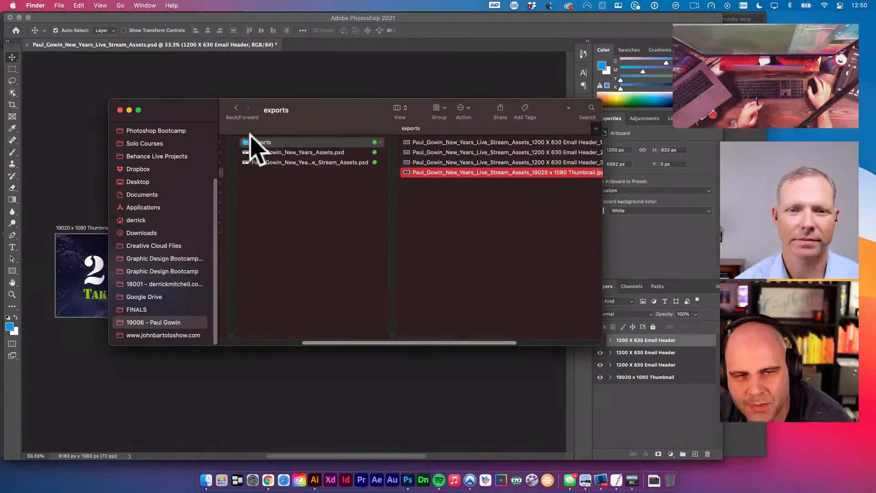
pyautogui.hscroll(3, 392, 166)
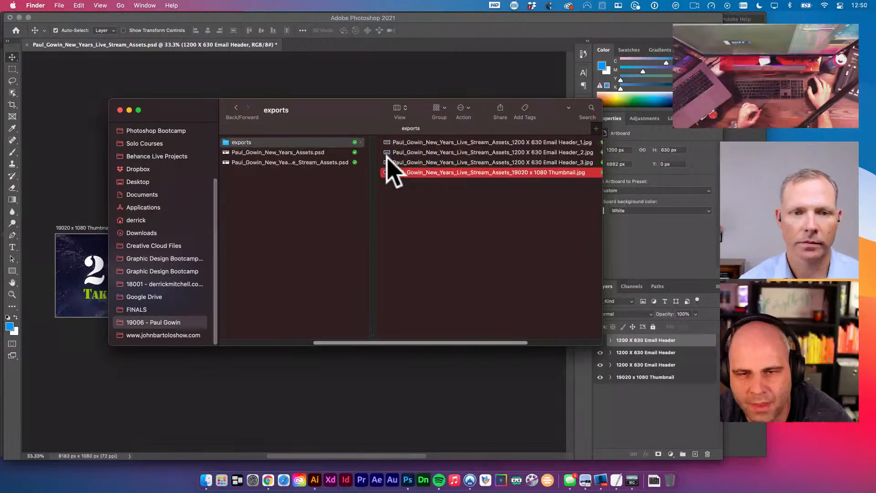
pyautogui.hscroll(5, 420, 138)
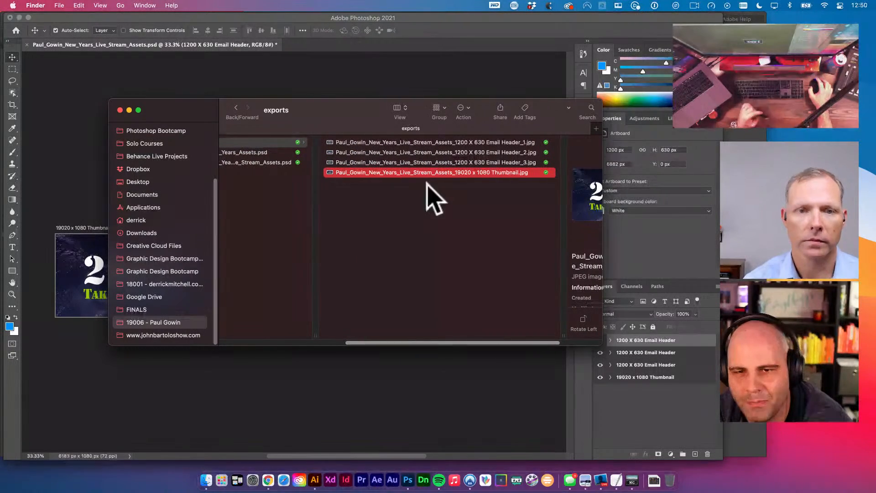
# - Quick Look Email Header_1.jpg, then the other two Email Headers and the Thumbnail, and close
pyautogui.click(453, 144)
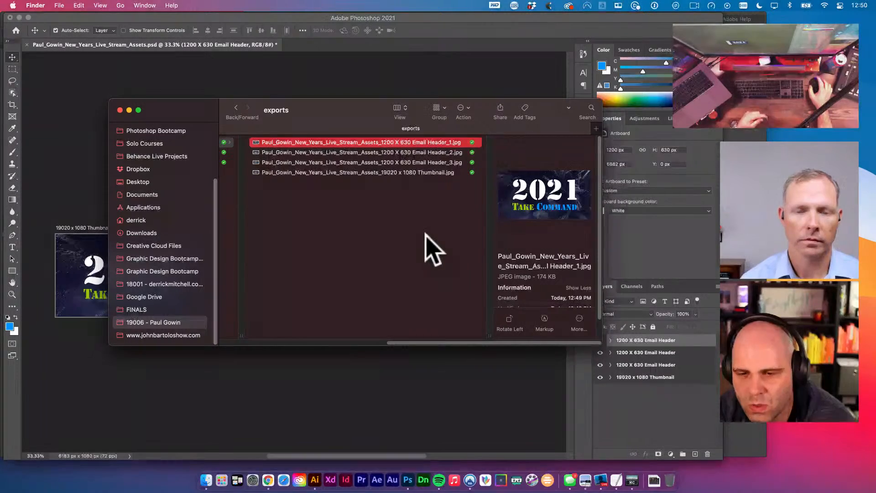
pyautogui.scroll(-2, 554, 267)
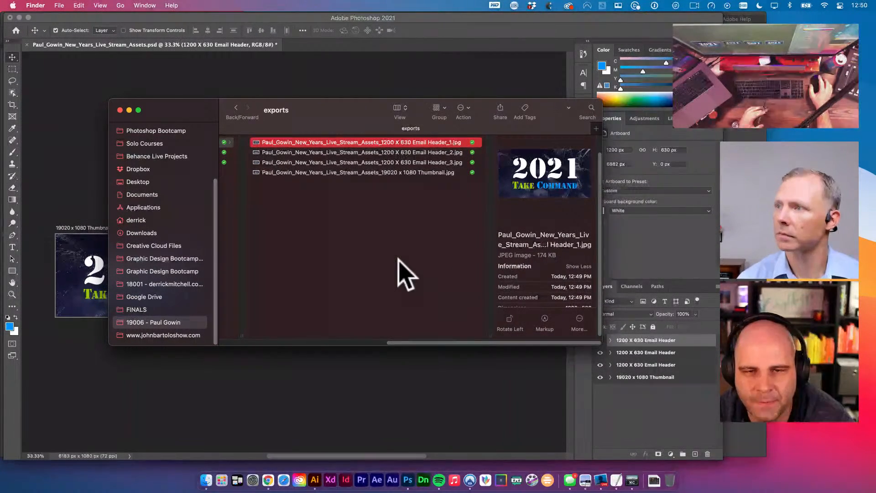
pyautogui.press('space')
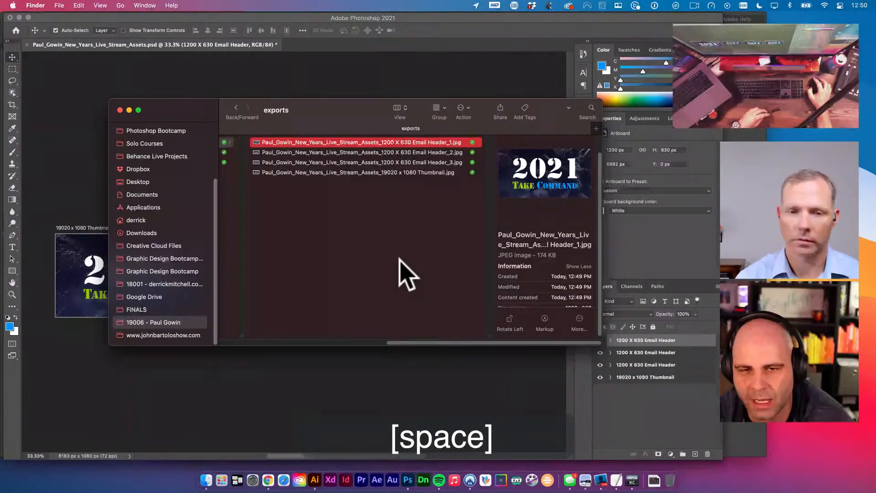
pyautogui.press('Down')
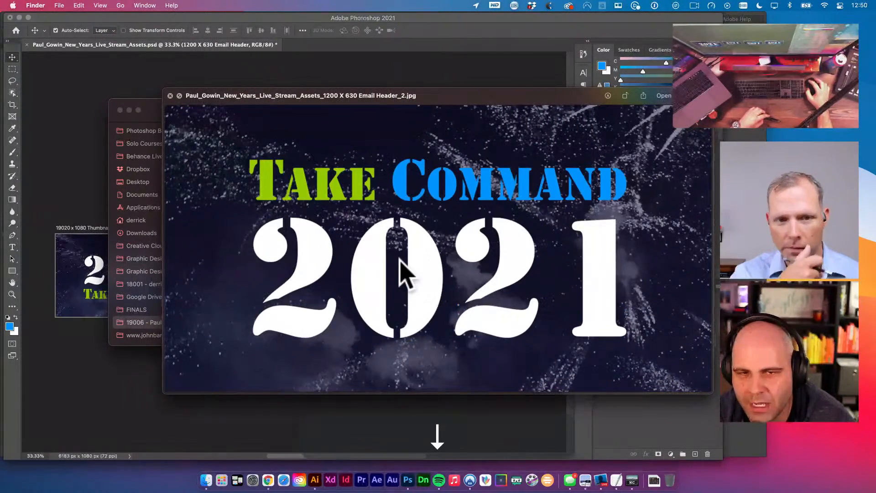
pyautogui.press('Down')
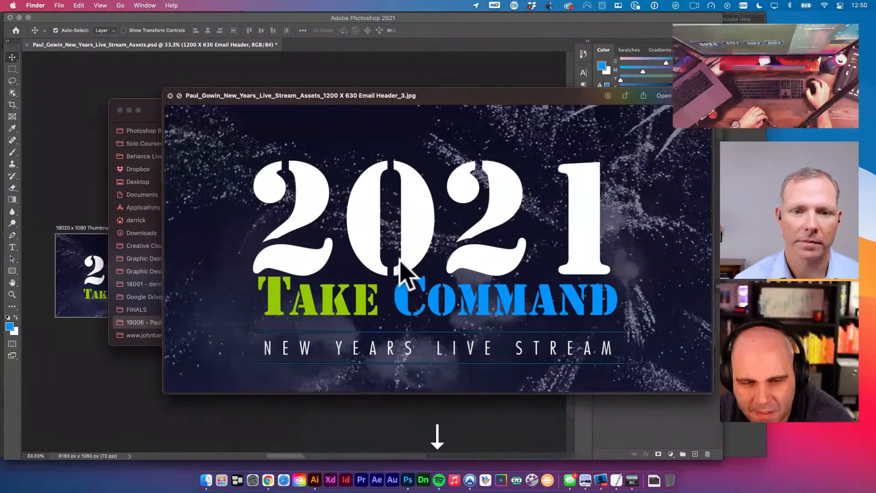
pyautogui.press('Down')
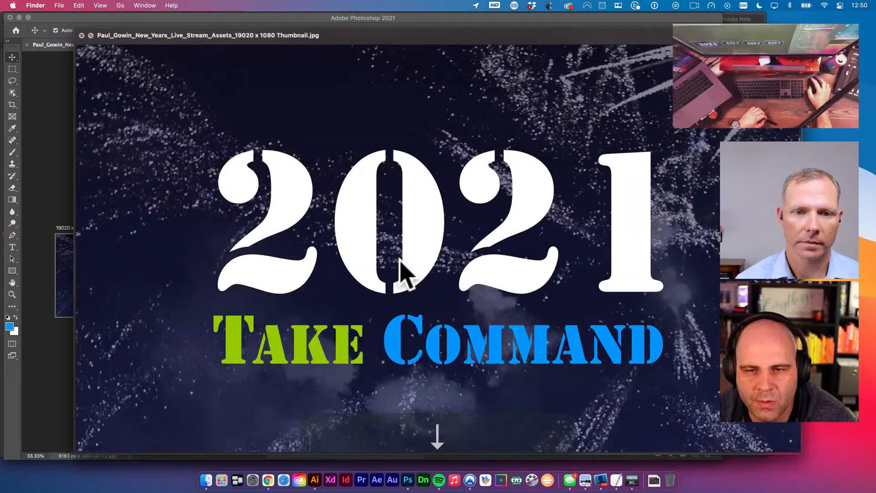
pyautogui.press('space')
pyautogui.hscroll(-3, 397, 242)
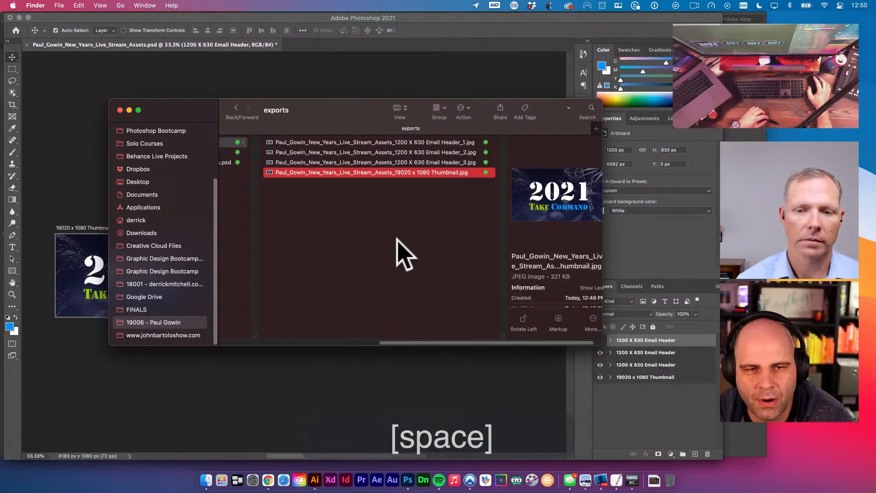
pyautogui.hscroll(-5, 395, 227)
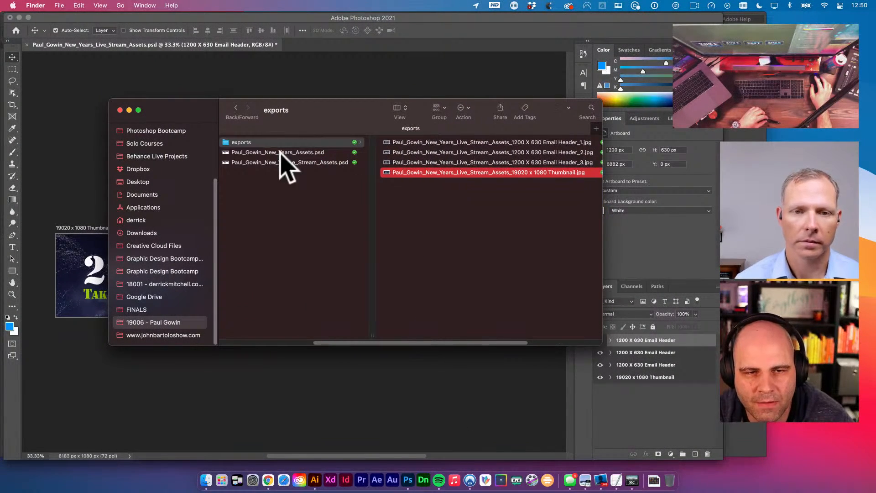
# - Compress the exports folder into a 780 KB exports.zip in the New Years folder
pyautogui.rightClick(245, 144)
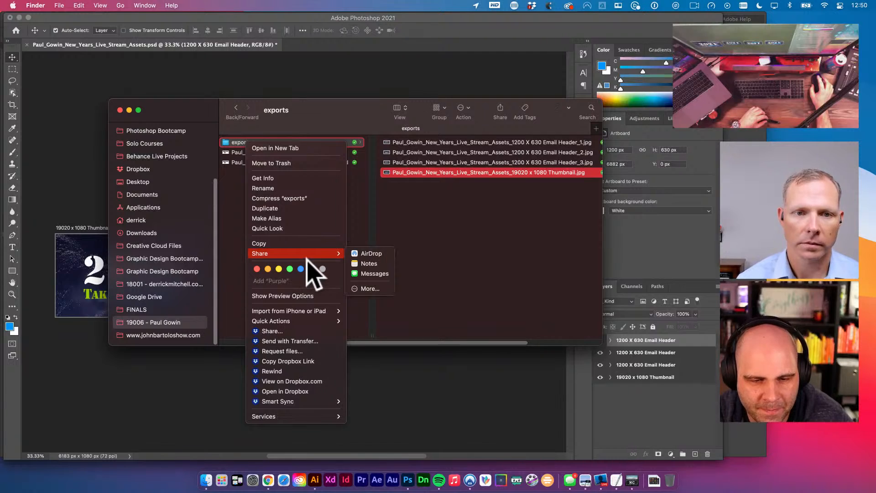
pyautogui.moveTo(311, 318)
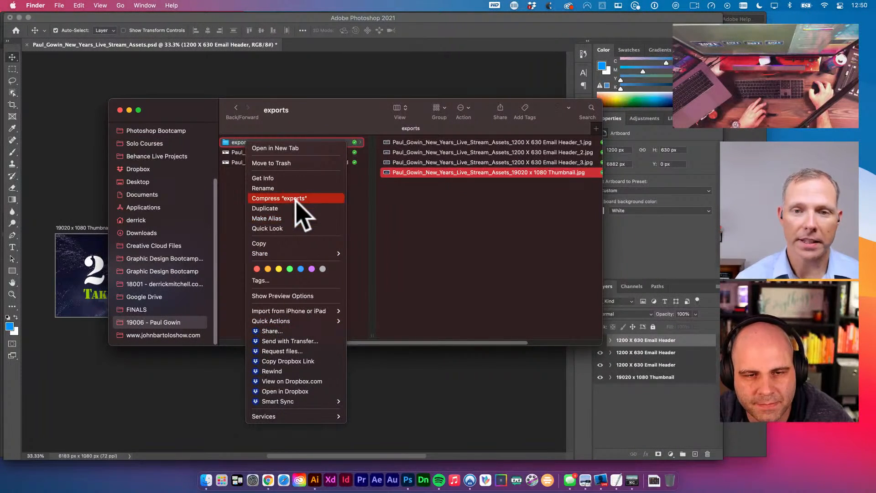
pyautogui.click(296, 199)
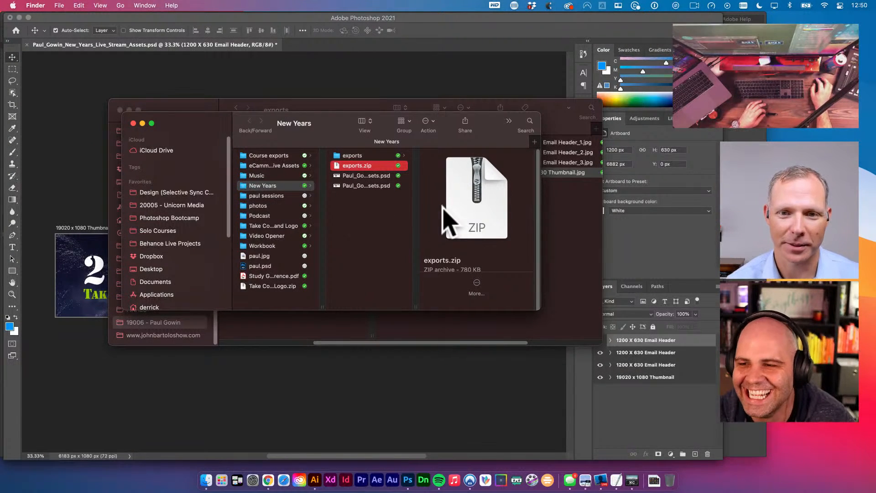
pyautogui.scroll(-2, 445, 208)
pyautogui.scroll(-1, 461, 238)
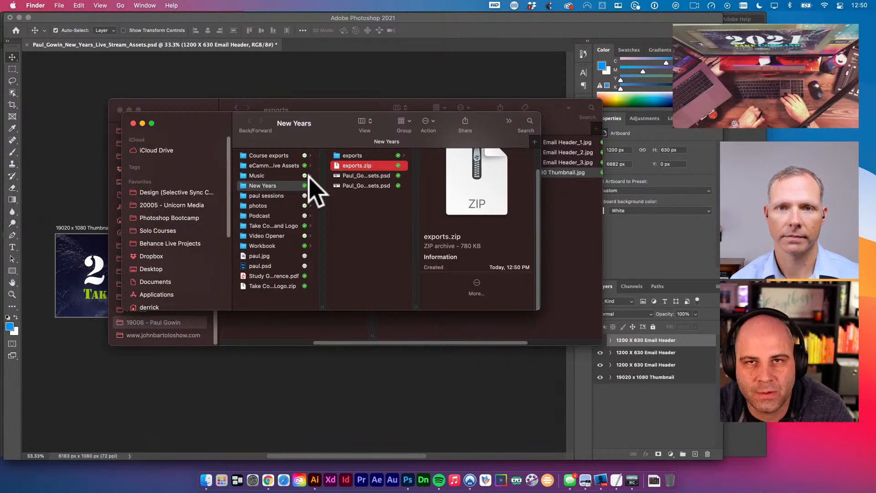
# - Copy a Dropbox link for exports.zip, then return to the New Years folder
pyautogui.click(367, 165)
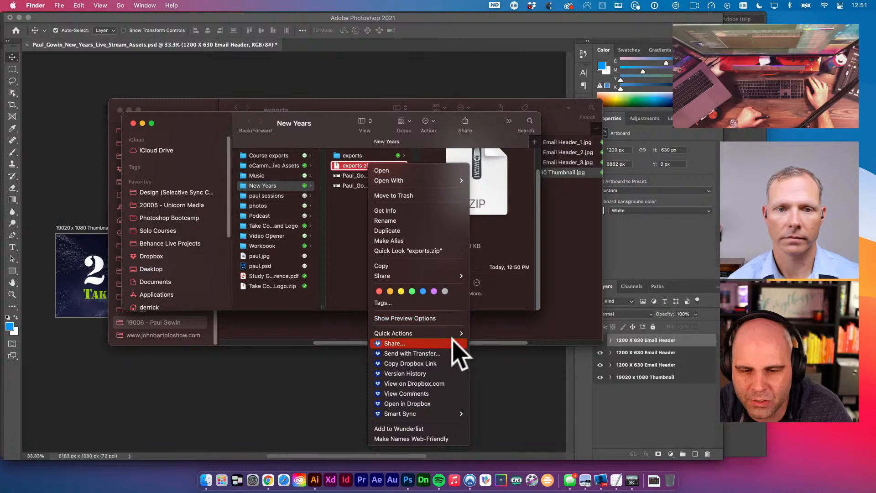
pyautogui.click(442, 363)
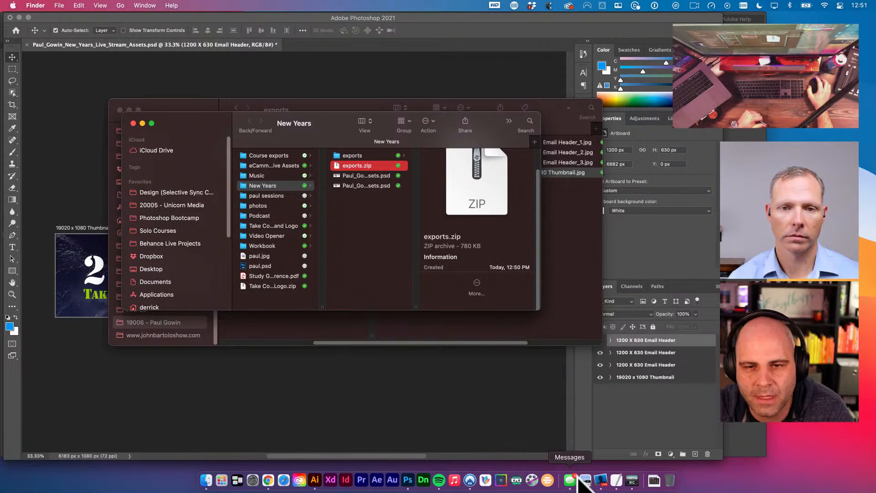
pyautogui.click(382, 242)
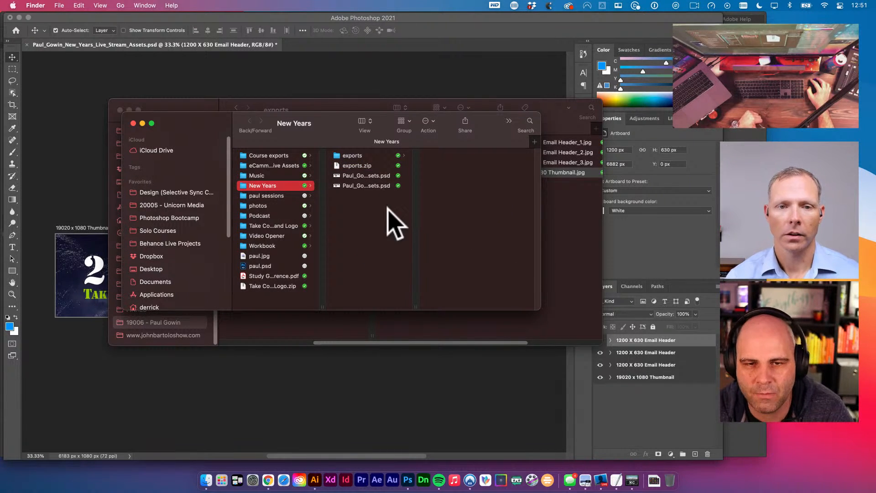
# - Open the exports folder and Quick Look Email Header_1.jpg (174 KB)
pyautogui.click(380, 156)
pyautogui.click(435, 156)
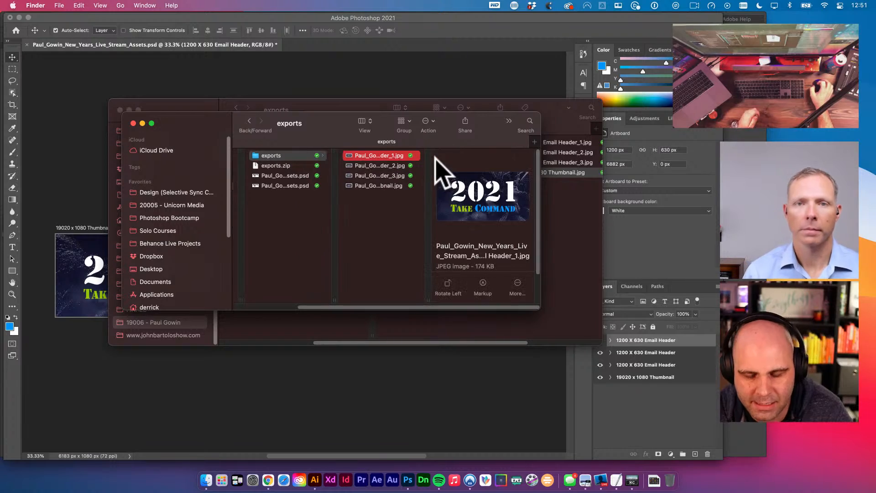
pyautogui.press('space')
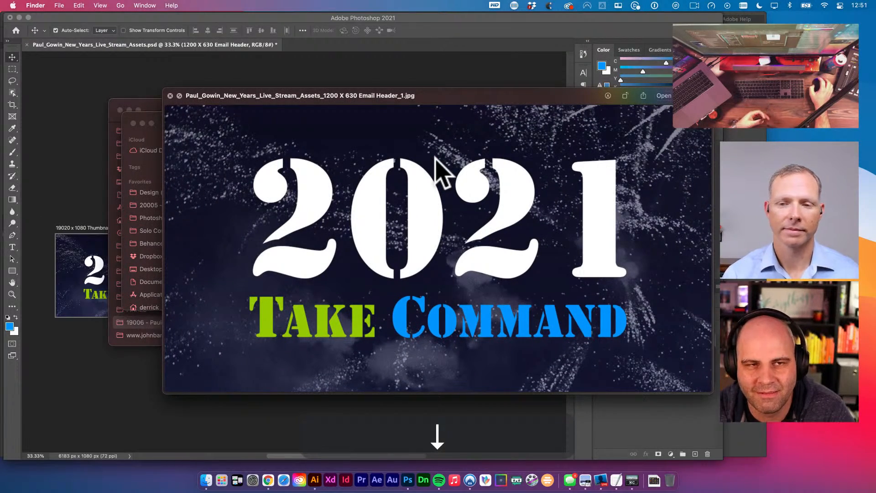
pyautogui.press('Up')
pyautogui.press('space')
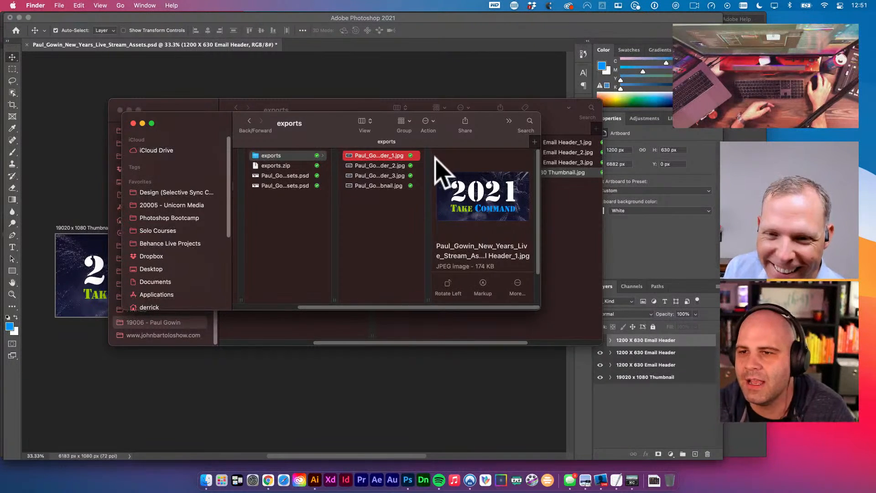
# - Move the Finder window up and to the left
pyautogui.moveTo(481, 122); pyautogui.dragTo(465, 99)
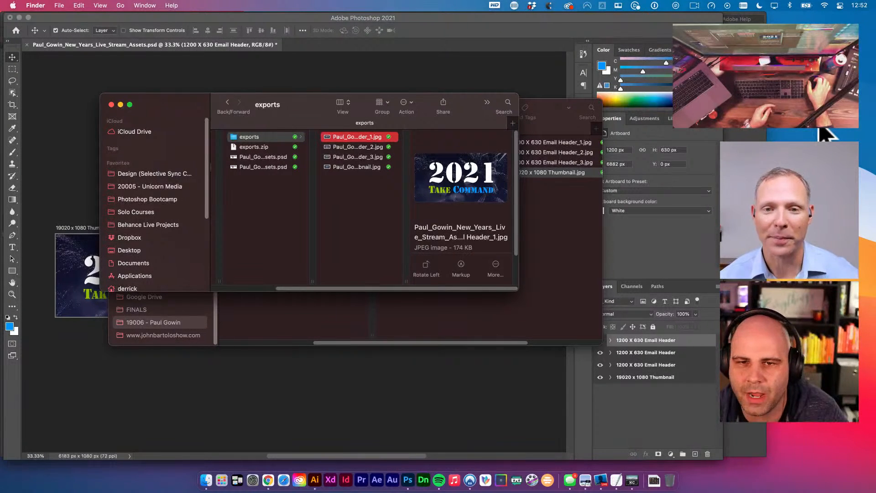
pyautogui.moveTo(462, 103); pyautogui.dragTo(434, 93)
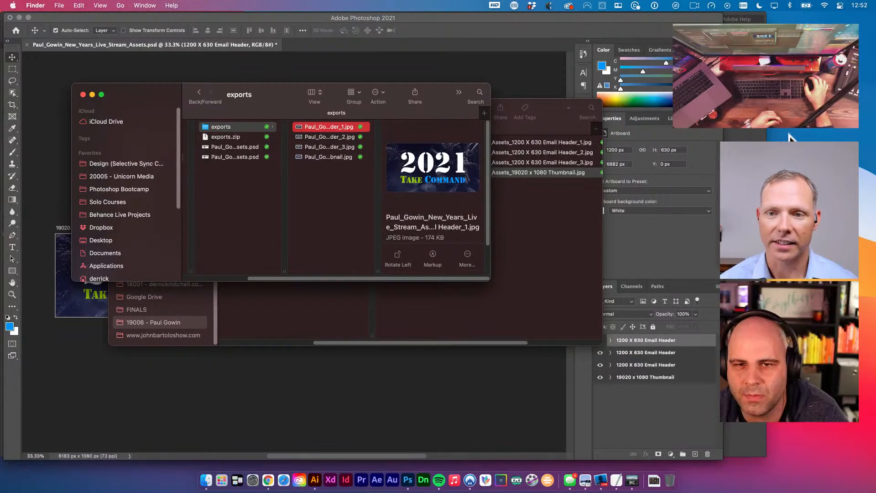
pyautogui.moveTo(432, 96); pyautogui.dragTo(434, 91)
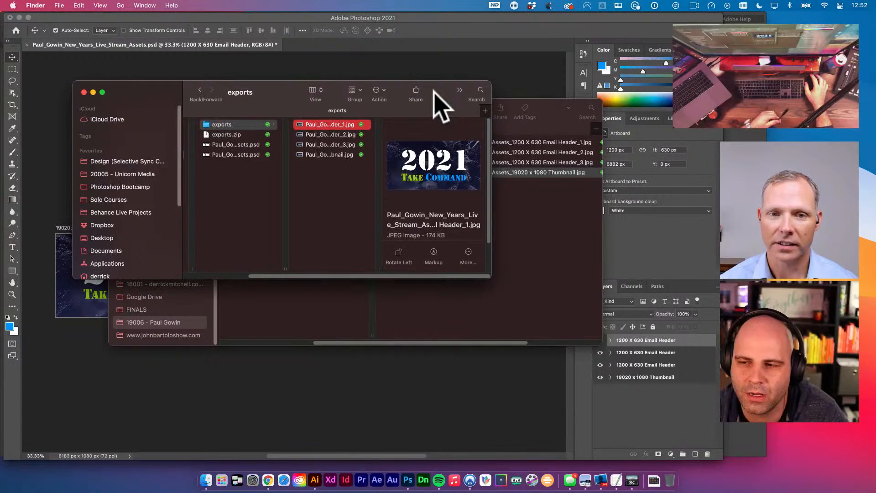